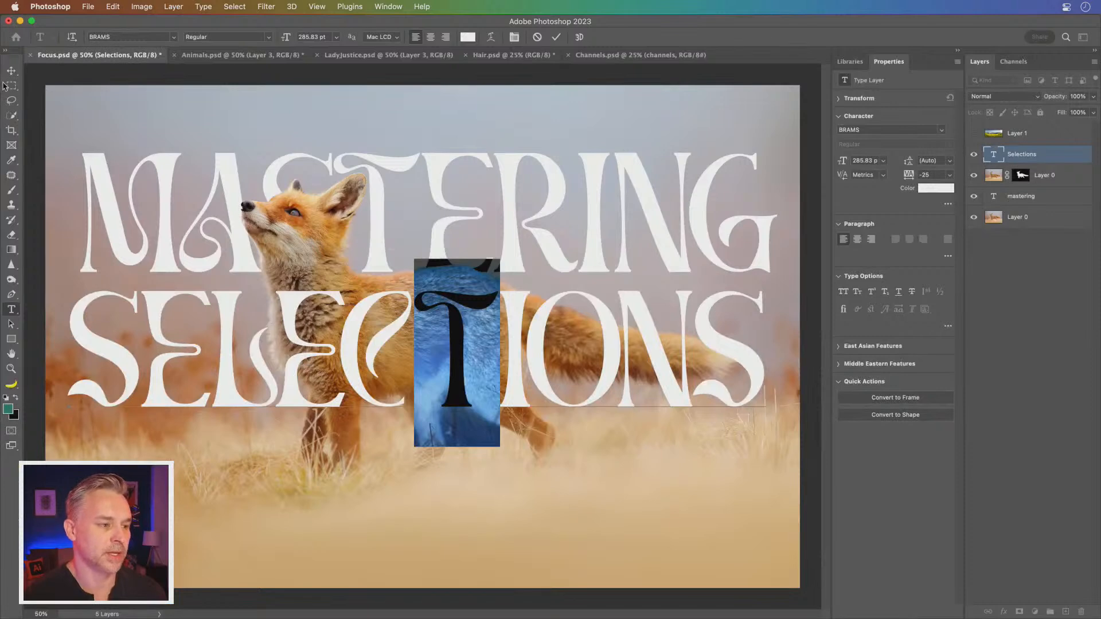
Step: Finish the text edit in Focus.psd and look over the Animals, LadyJustice, Hair and Channels documents
left_click(11, 85)
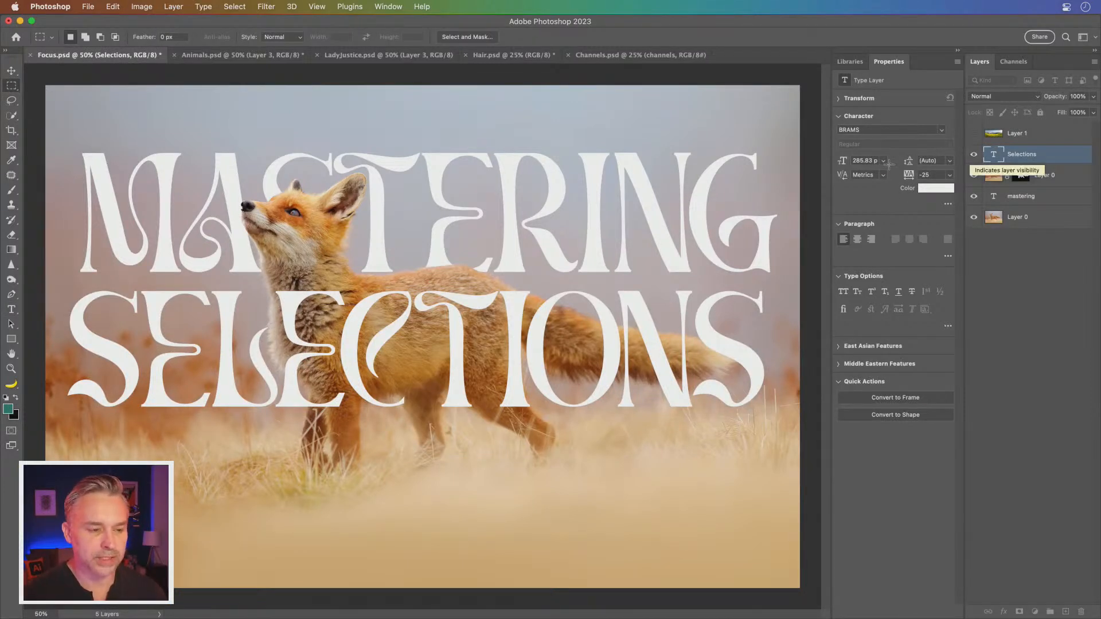
left_click(233, 56)
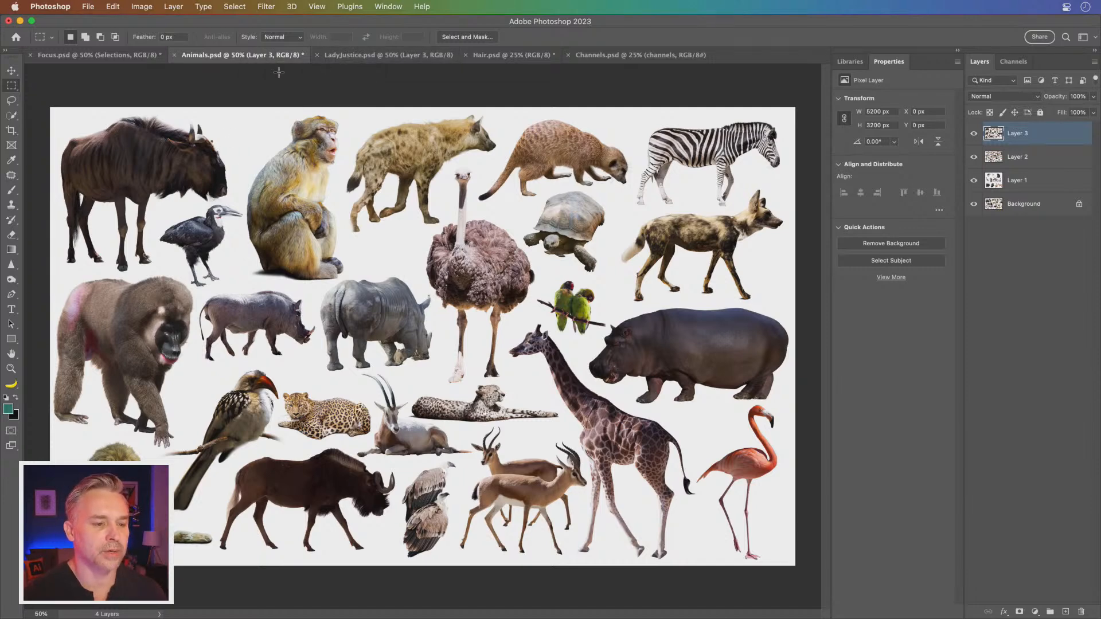
left_click(351, 57)
left_click(511, 55)
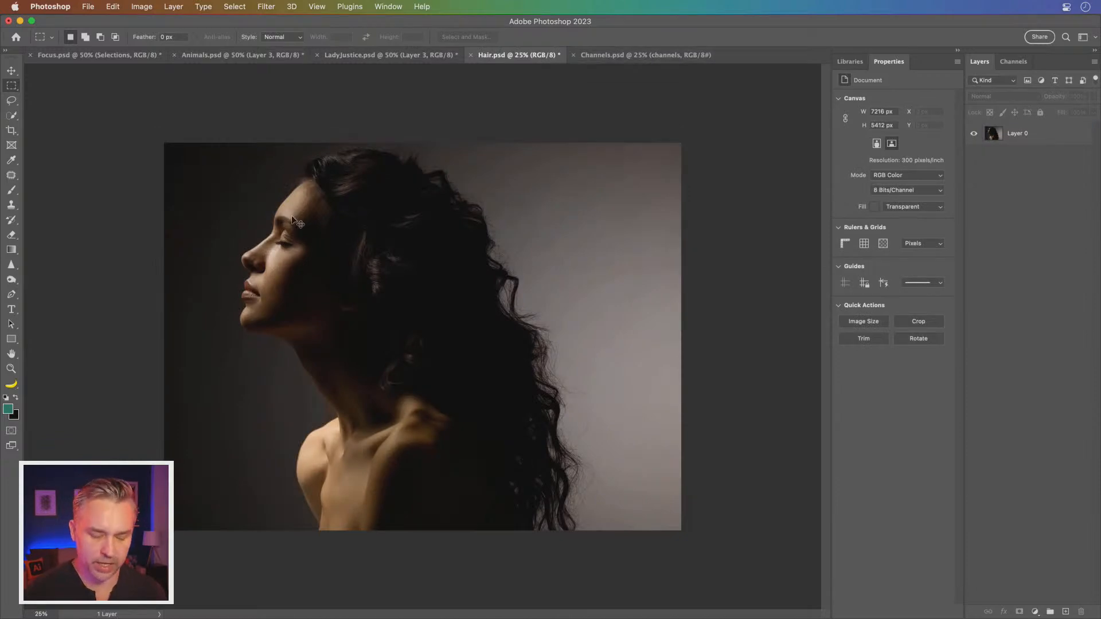
key("super+equal")
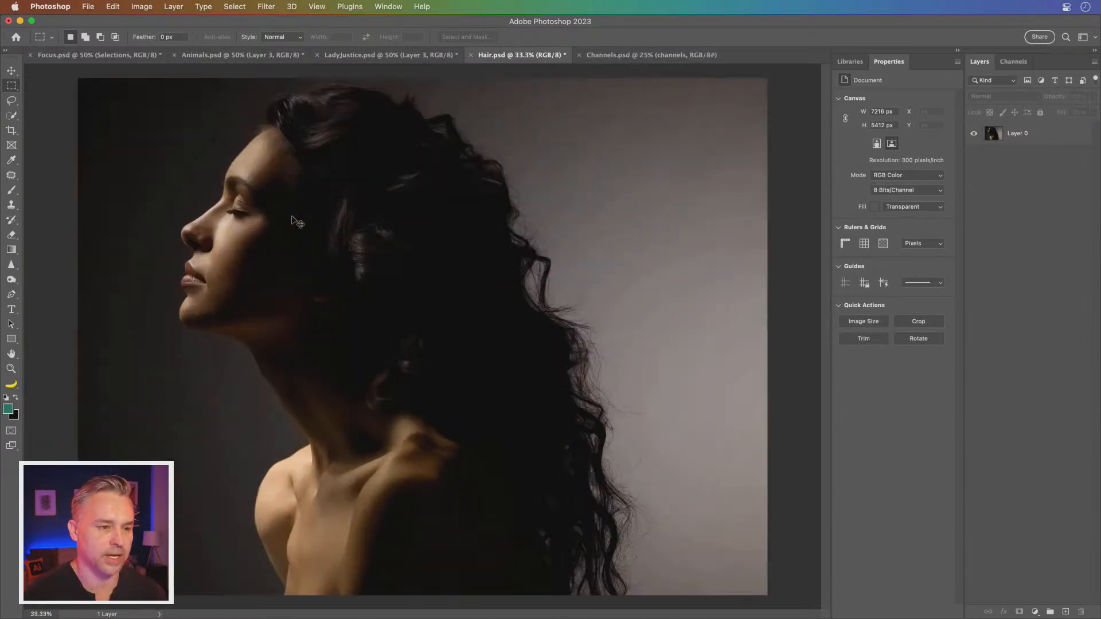
left_click(660, 54)
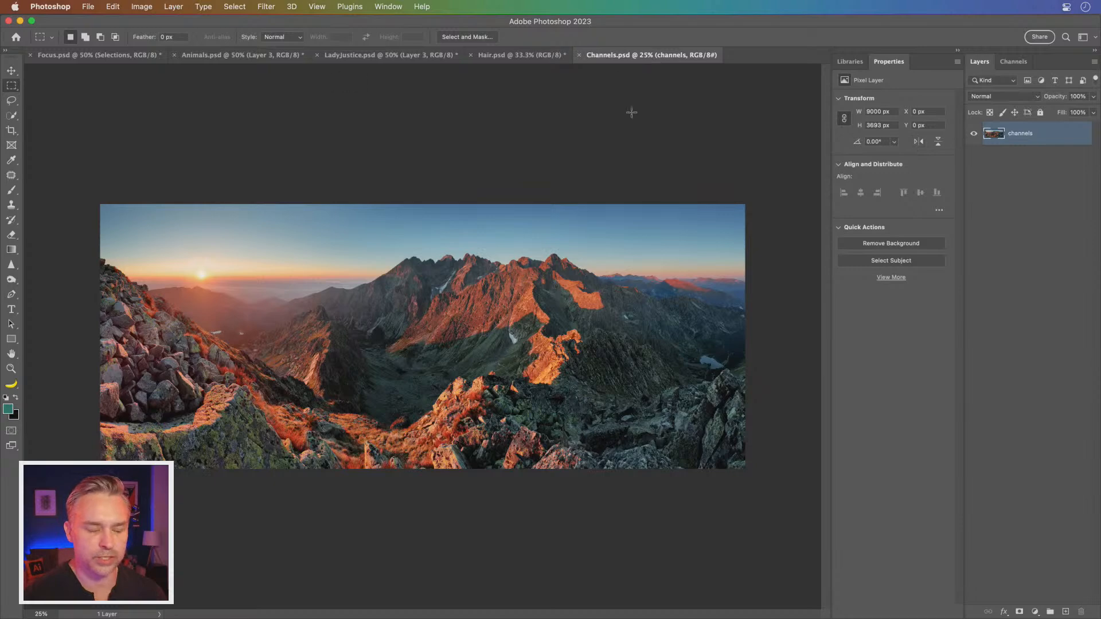
left_click(260, 59)
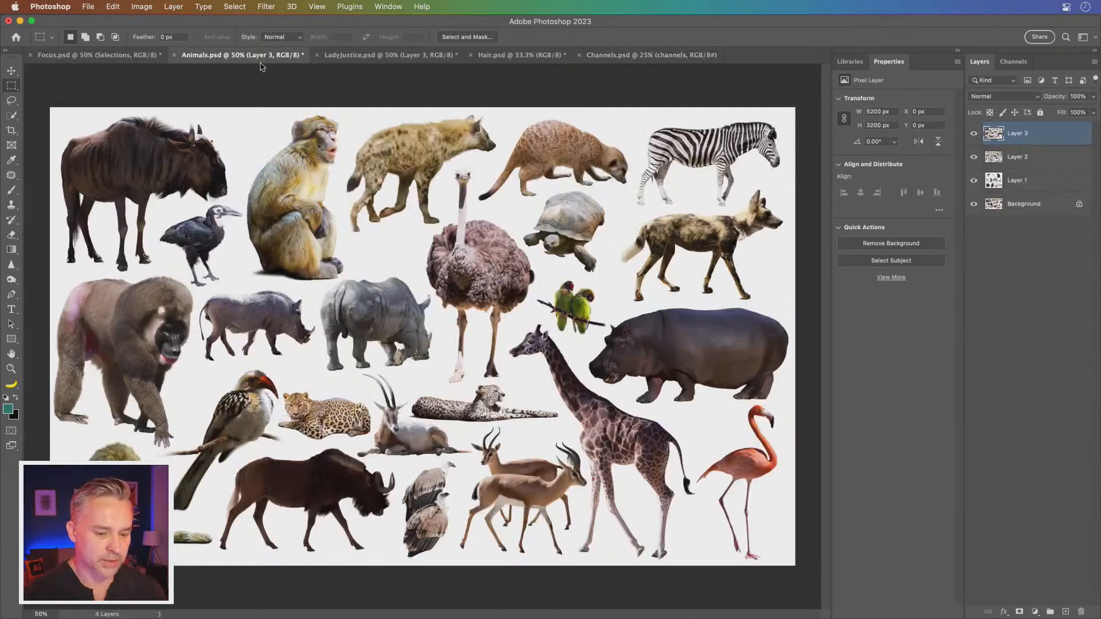
key("super+equal")
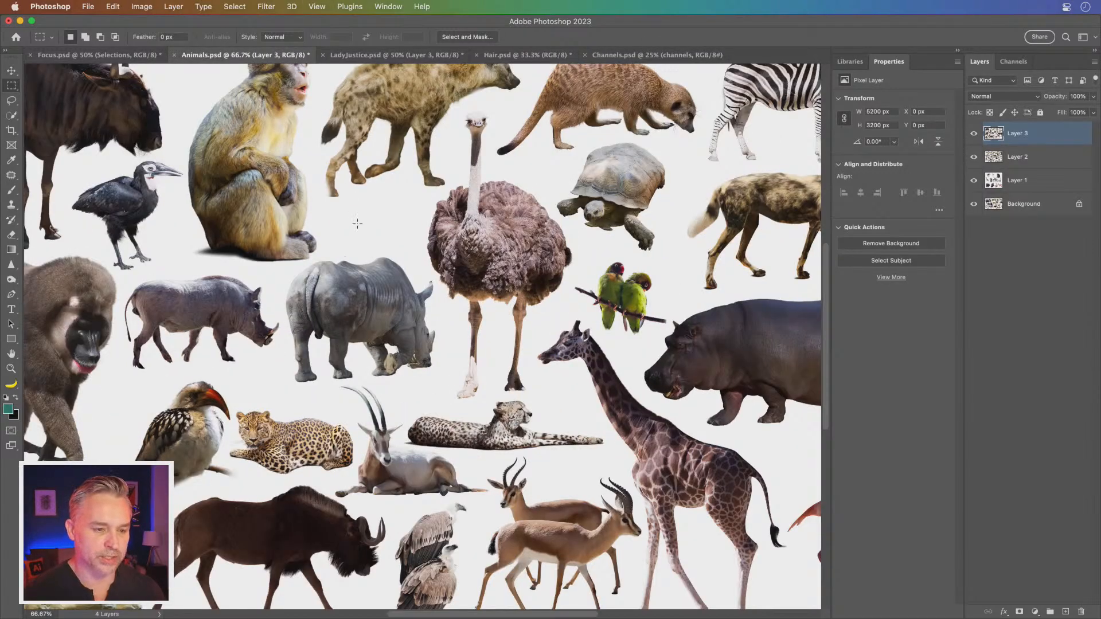
left_click(495, 55)
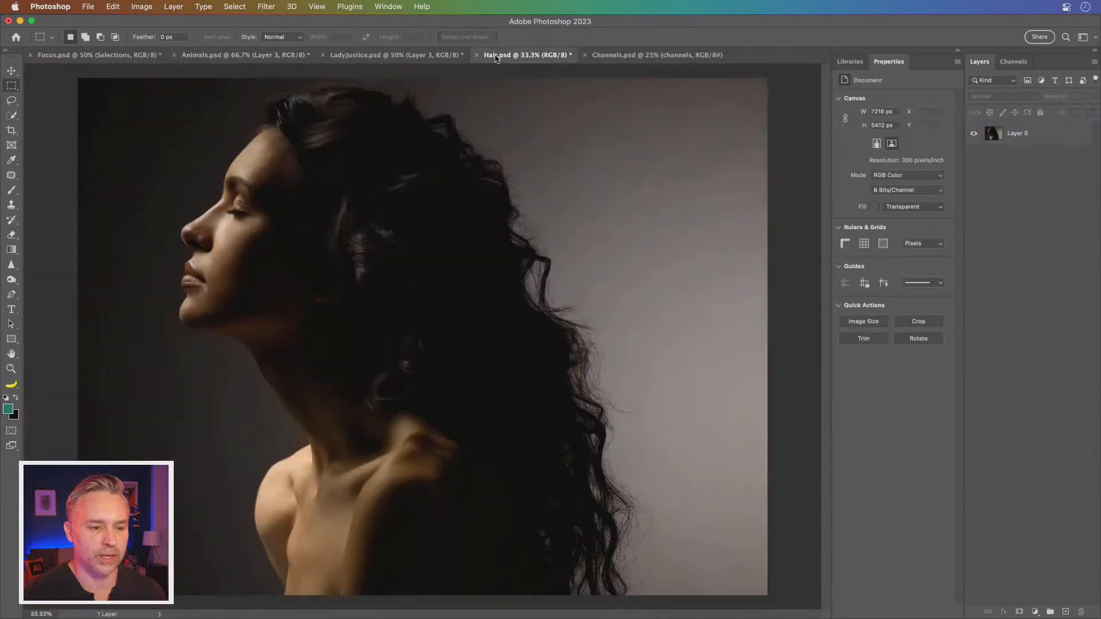
left_click(398, 57)
left_click(669, 57)
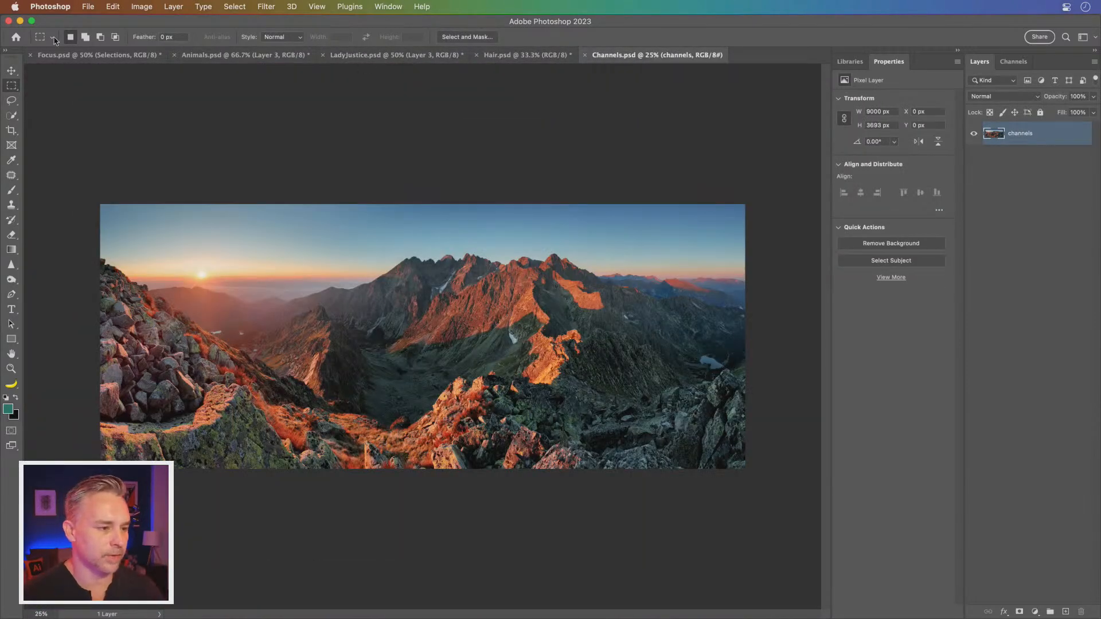
Step: Show the landscape Layer 1 in Focus.psd and move it to about X -4897 px, Y -1373 px
left_click(73, 56)
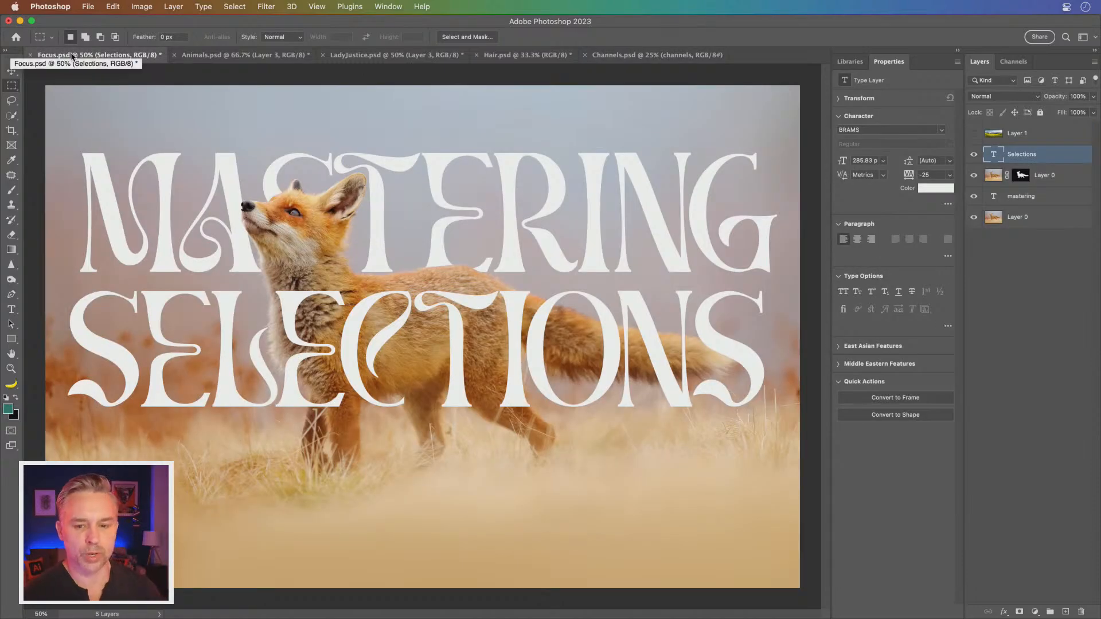
left_click(975, 134)
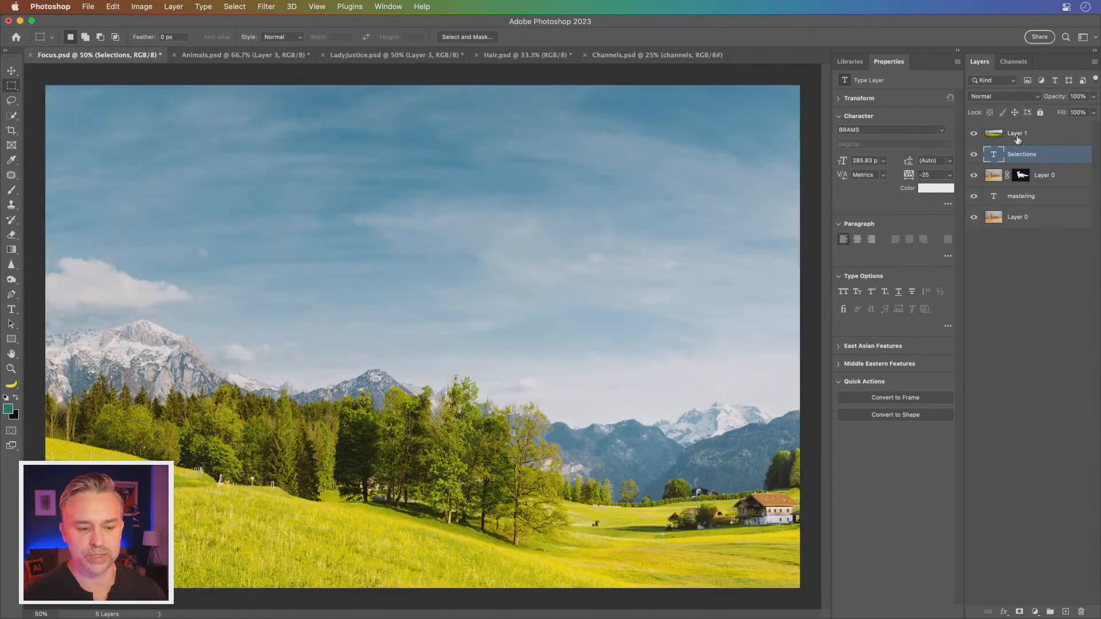
left_click(1018, 139)
left_click(11, 70)
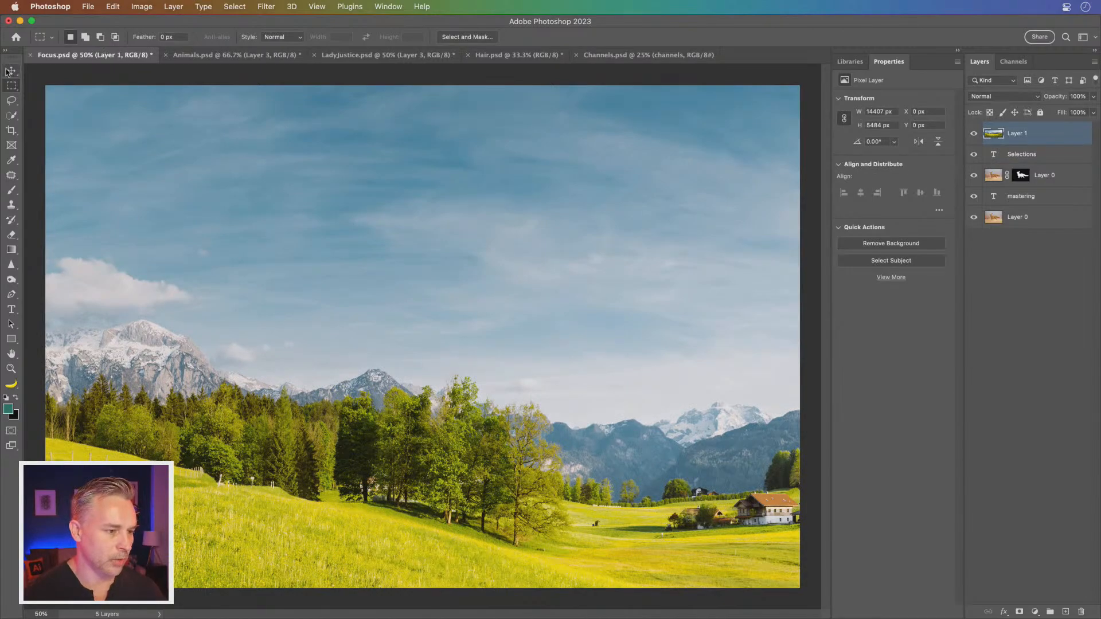
left_click_drag(502, 430, 141, 360)
left_click_drag(373, 522, 76, 422)
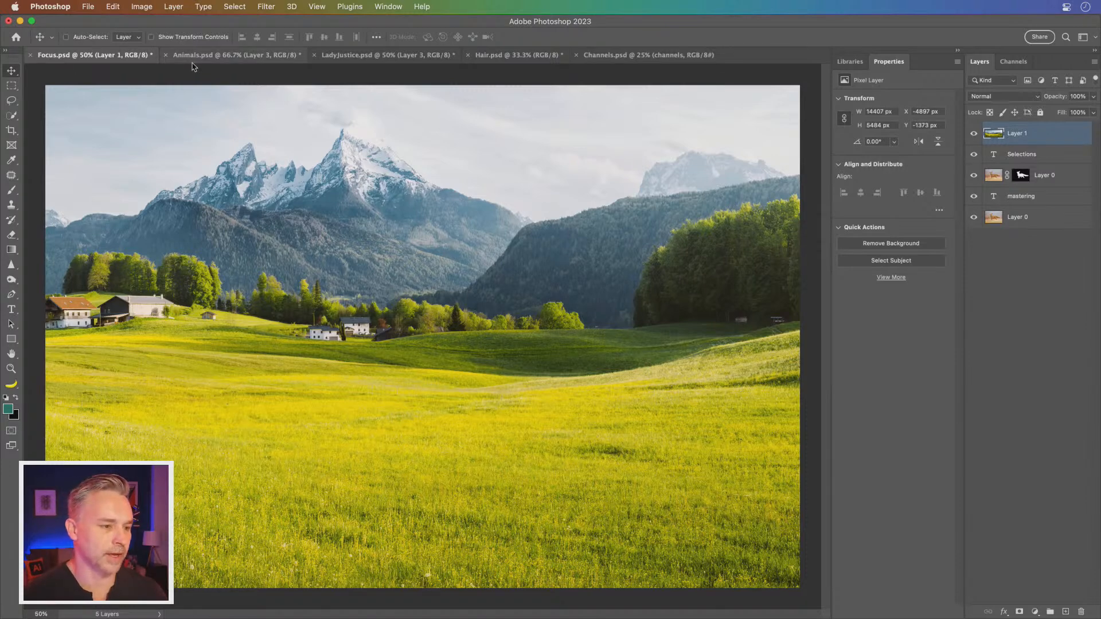
left_click(973, 133)
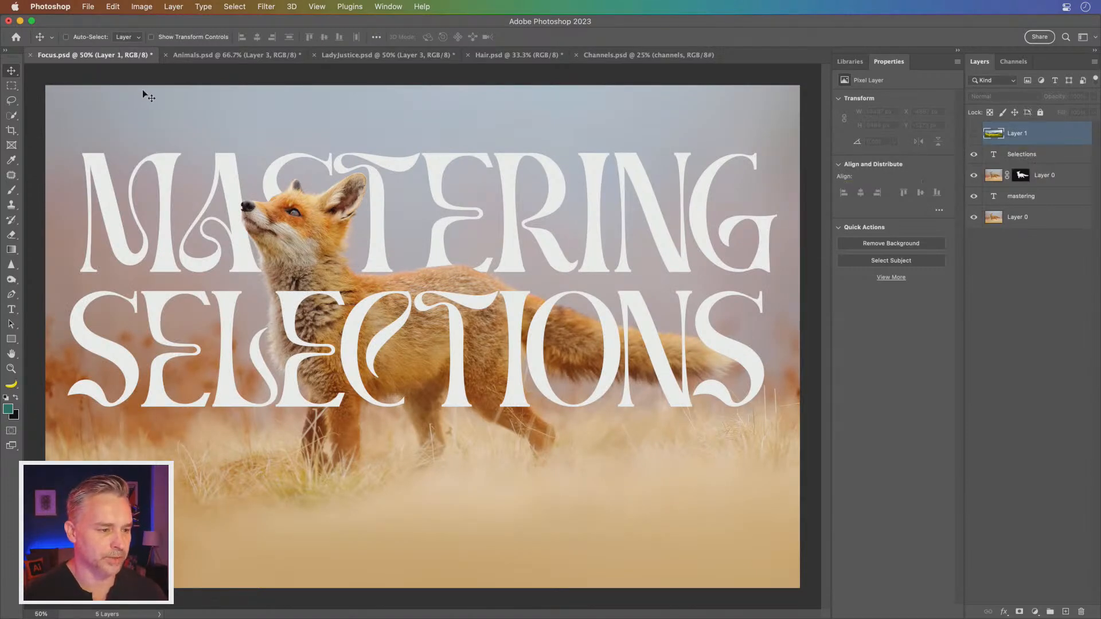
left_click(975, 133)
Step: Copy the entire animals image from Layer 3 of Animals.psd and paste it into Focus.psd above the landscape
left_click(204, 56)
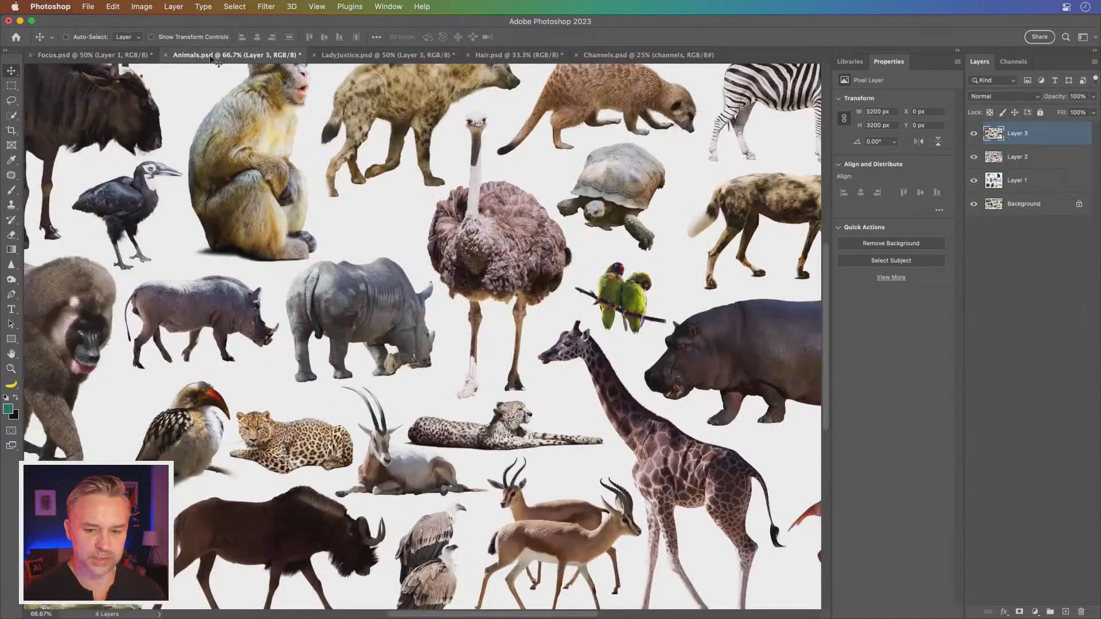
key("super+a")
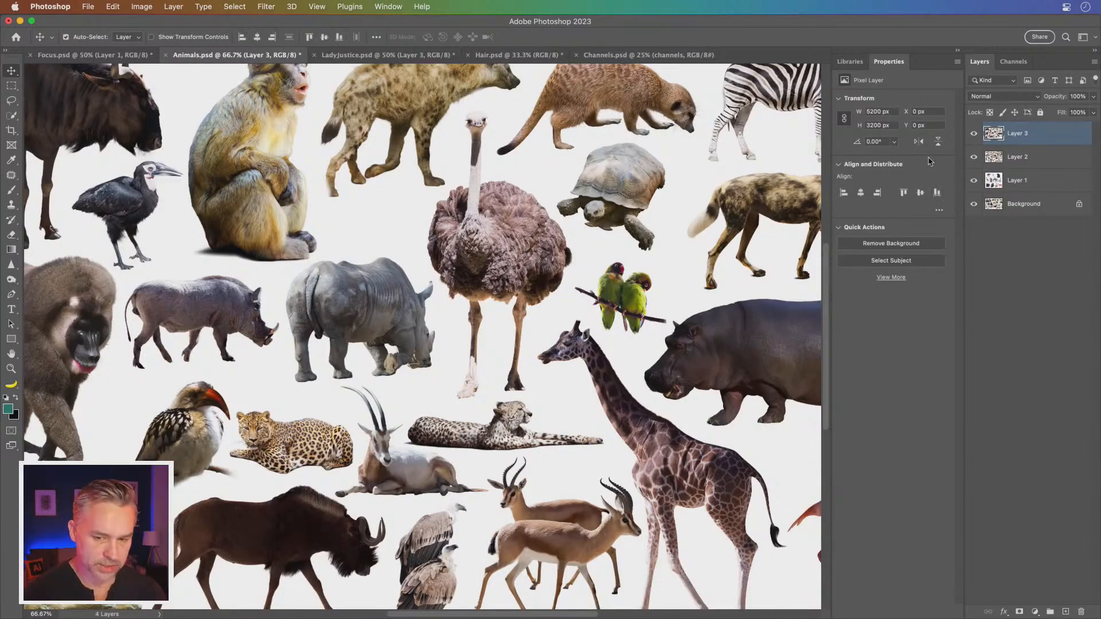
left_click(78, 58)
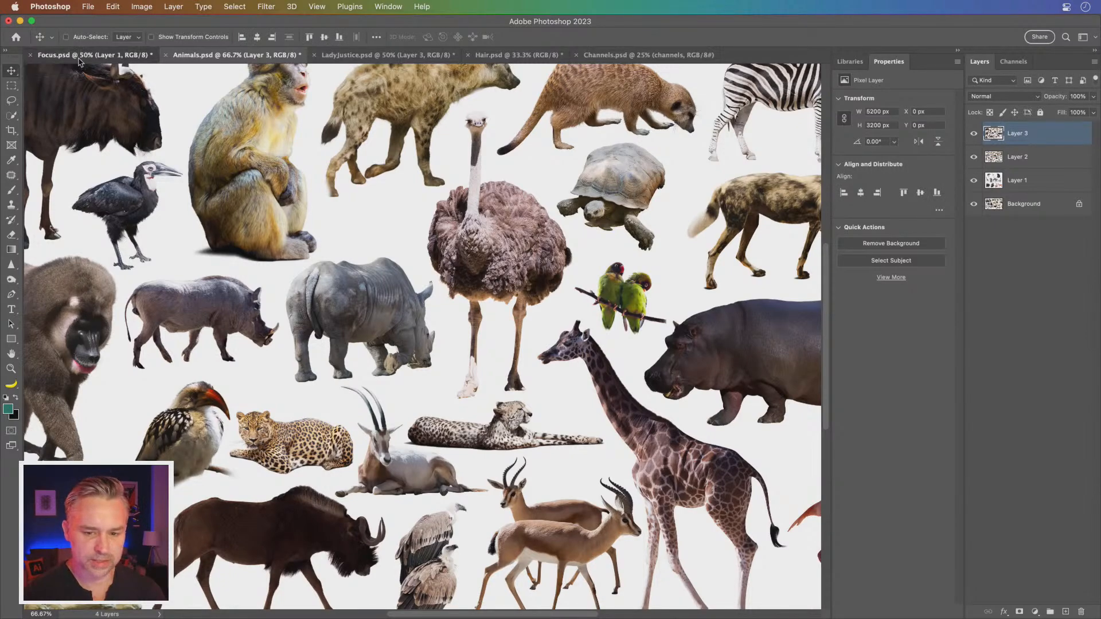
key("super+v")
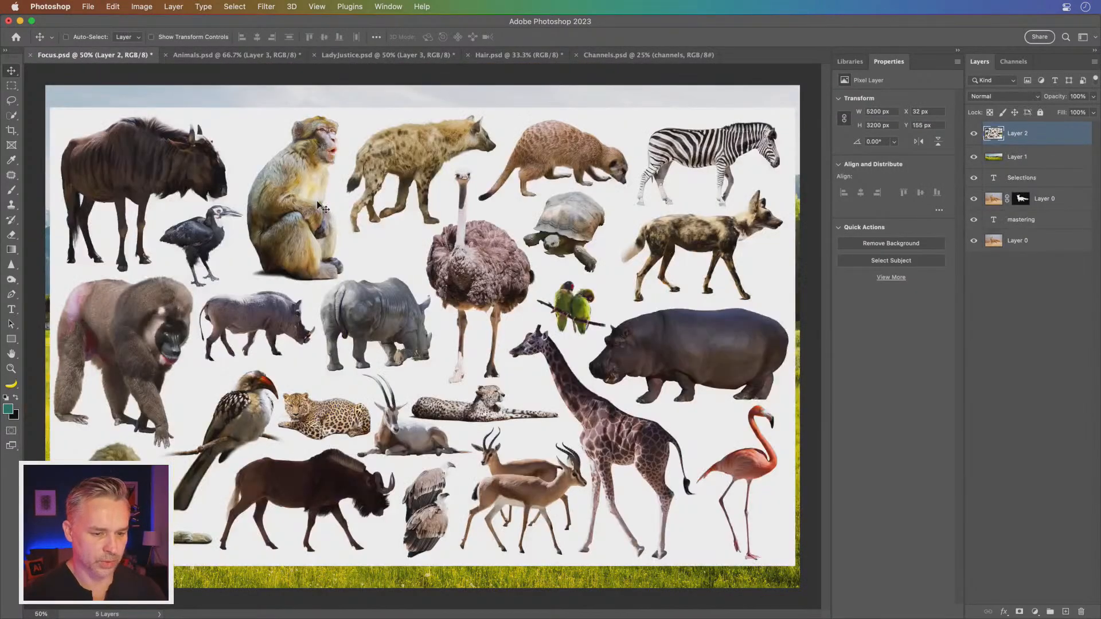
Step: Examine the variants offered by the quick selection, marquee and lasso tool groups, and activate the Lasso tool
key("super+equal")
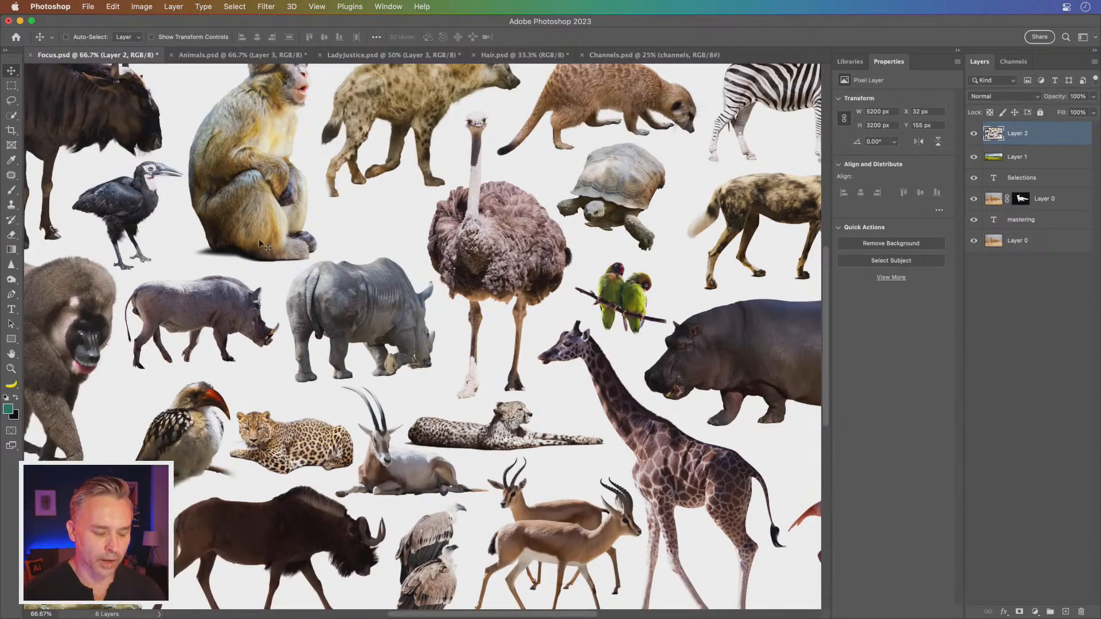
key("super+equal")
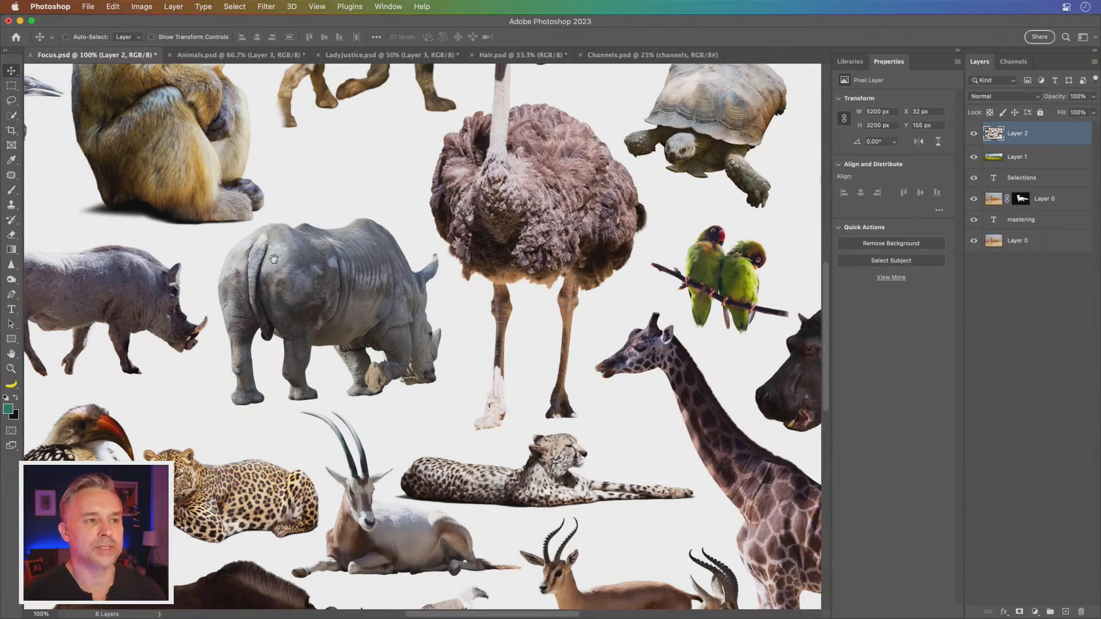
left_click_drag(241, 259, 334, 263)
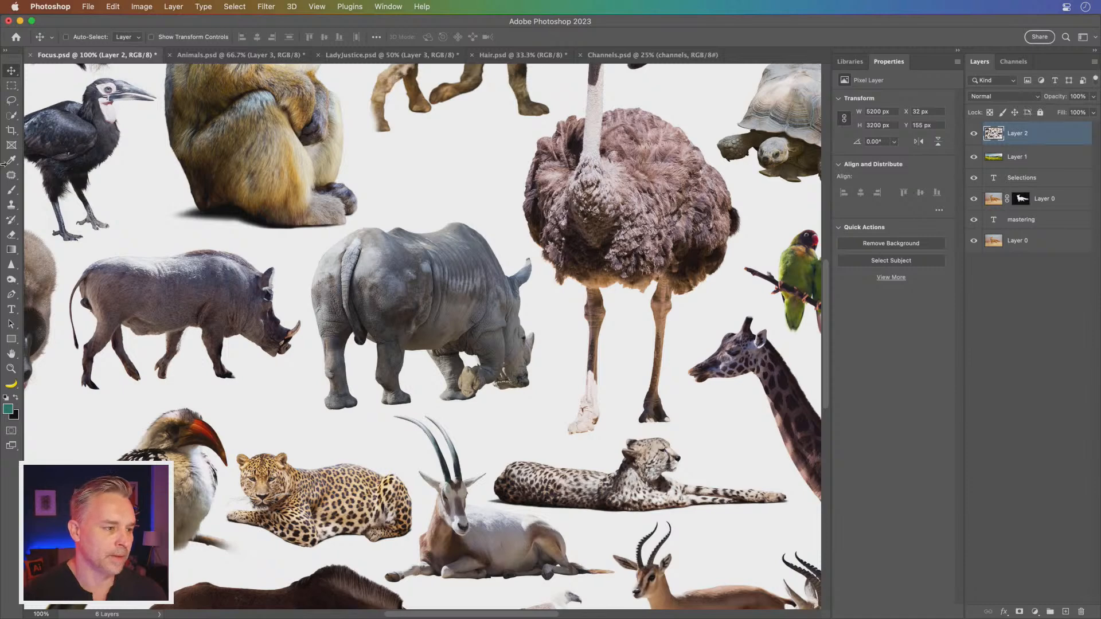
left_click(11, 116)
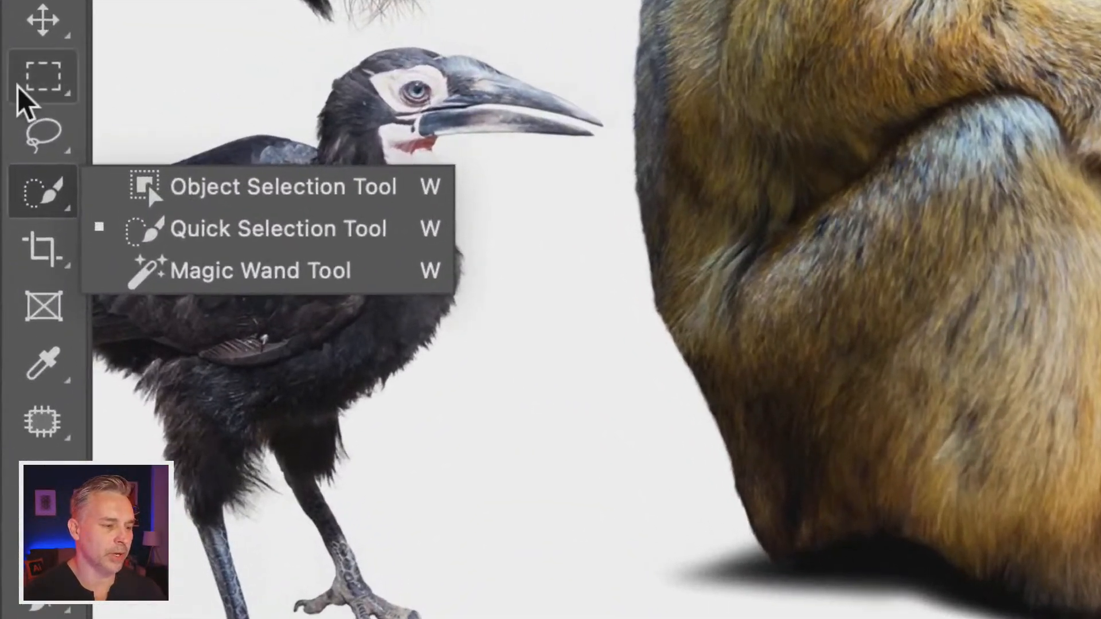
left_click(5, 87)
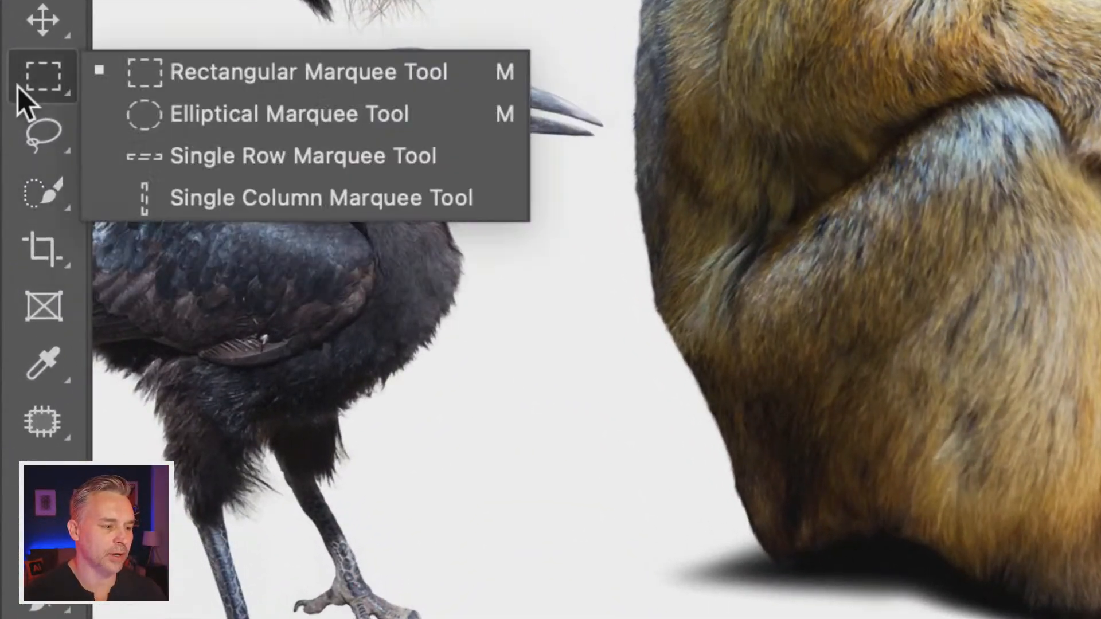
left_click(44, 65)
left_click(36, 131)
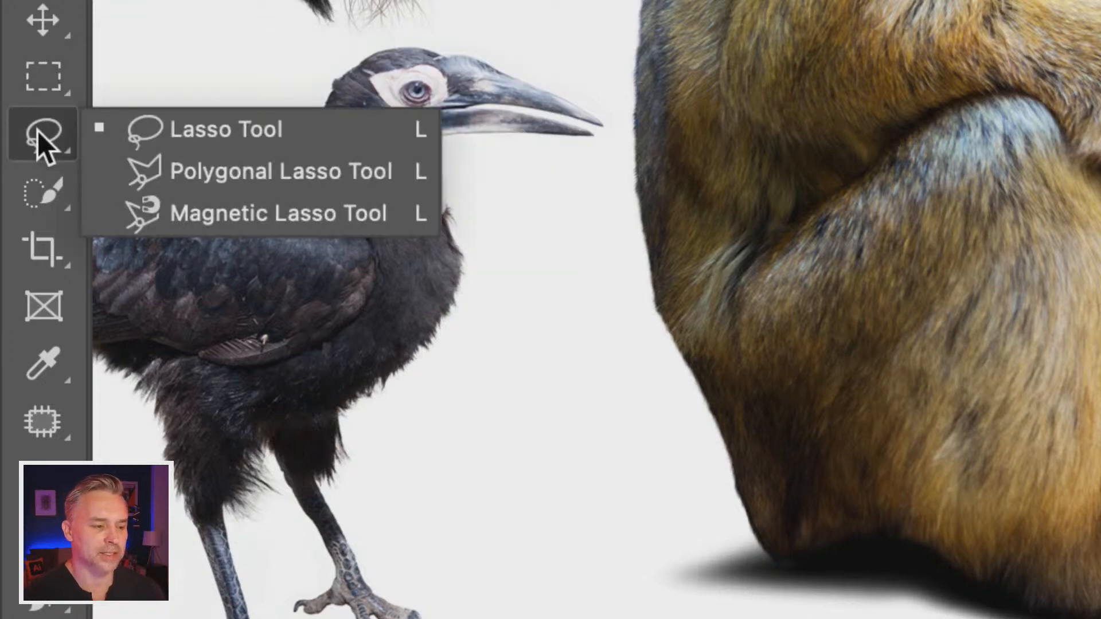
left_click(168, 133)
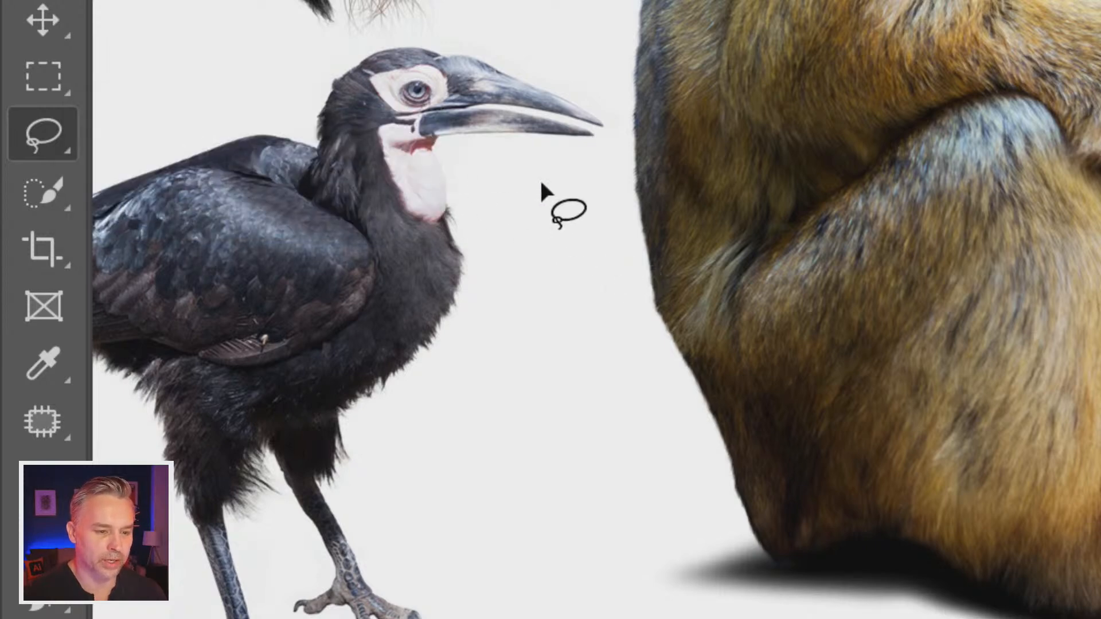
mouse_move(474, 175)
left_mouse_down()
mouse_move(604, 141)
mouse_move(617, 129)
mouse_move(562, 77)
mouse_move(432, 38)
mouse_move(299, 69)
mouse_move(285, 125)
mouse_move(374, 206)
left_mouse_up()
key("space")
mouse_move(218, 135)
left_mouse_down()
mouse_move(366, 85)
mouse_move(367, 153)
left_mouse_up()
key("ctrl+d")
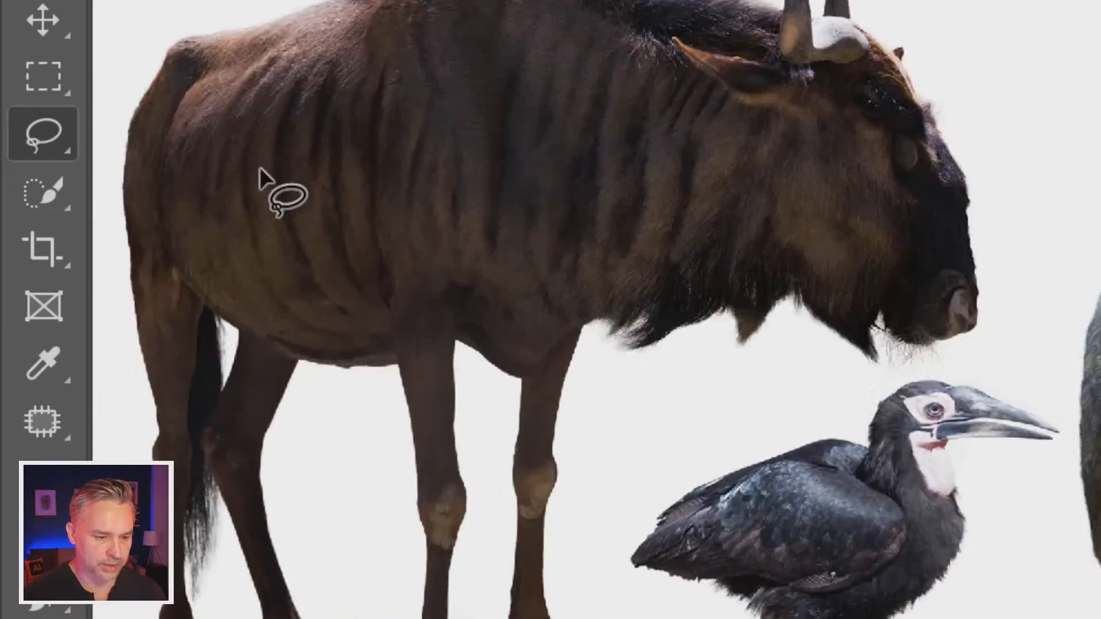
key("space")
mouse_move(406, 294)
left_mouse_down()
mouse_move(356, 246)
mouse_move(368, 229)
mouse_move(330, 184)
mouse_move(342, 189)
left_mouse_up()
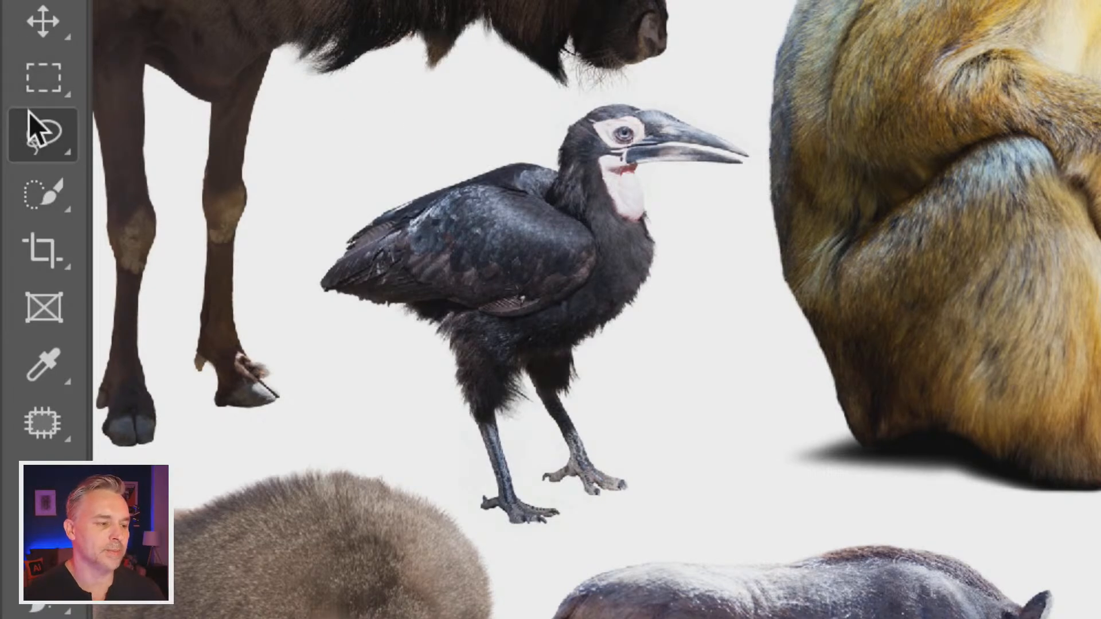
Step: Activate the Object Selection Tool and set its mode to Rectangle
left_click(36, 127)
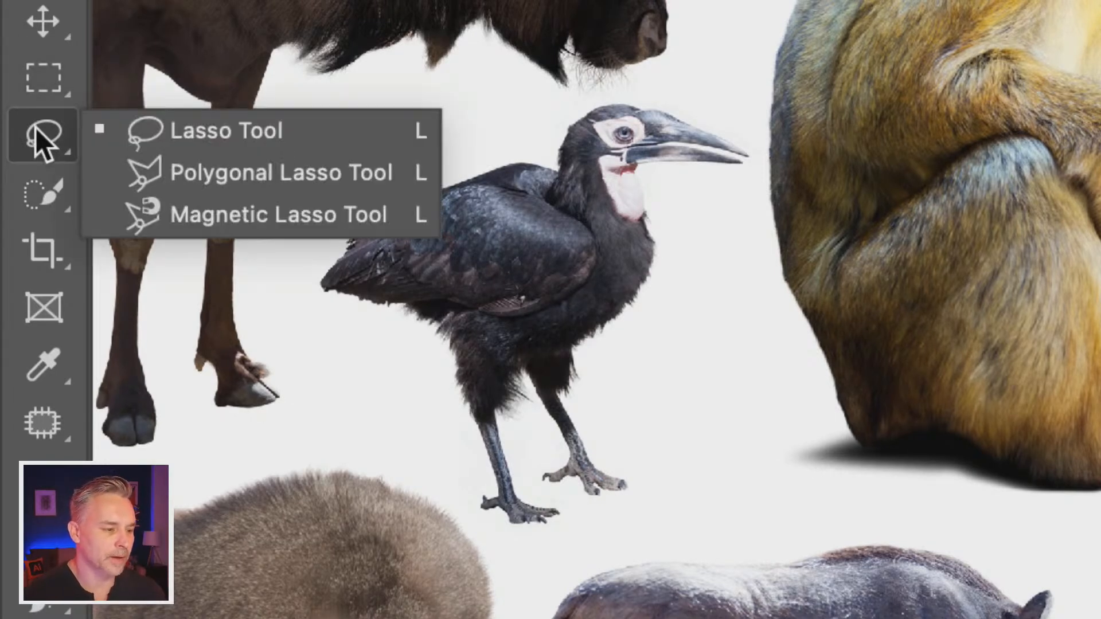
left_click(26, 196)
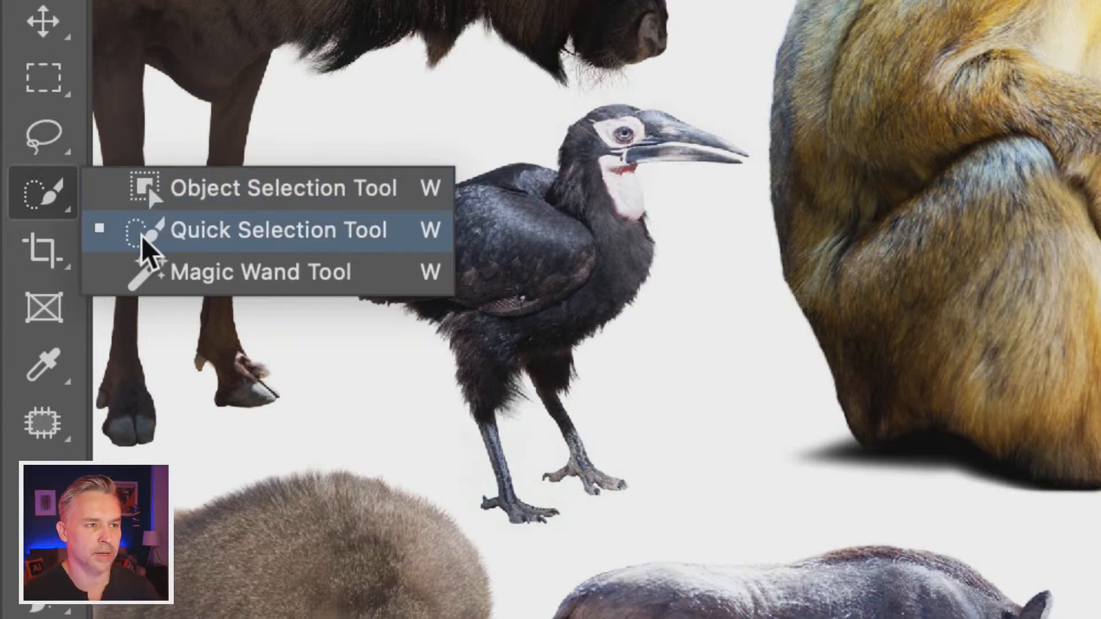
left_click(201, 190)
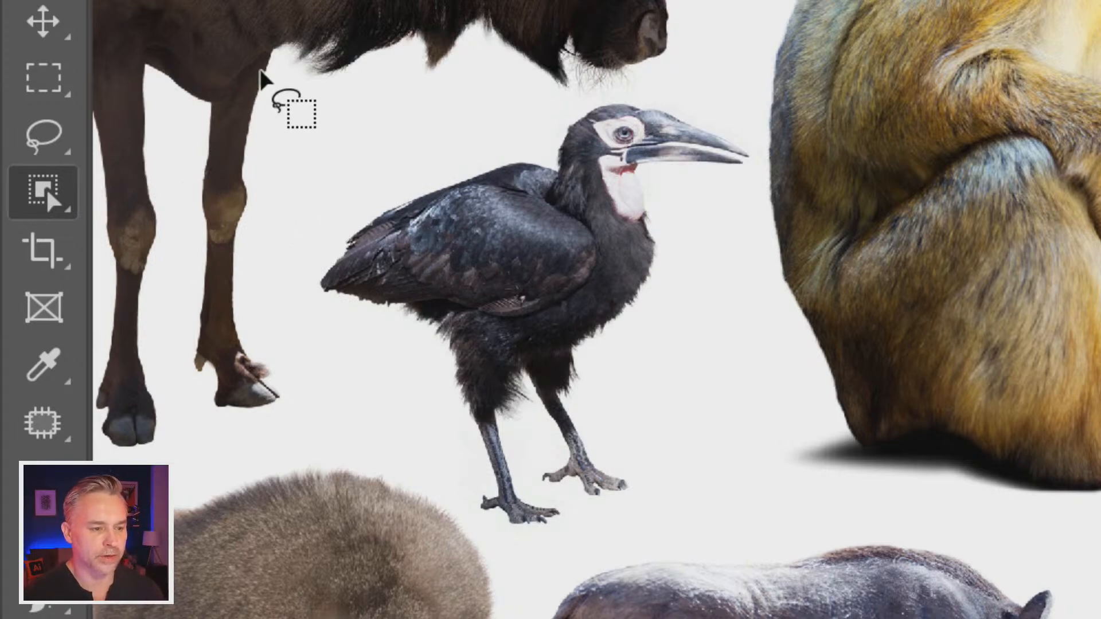
mouse_move(264, 51)
left_mouse_down()
mouse_move(742, 543)
mouse_move(654, 512)
left_mouse_up()
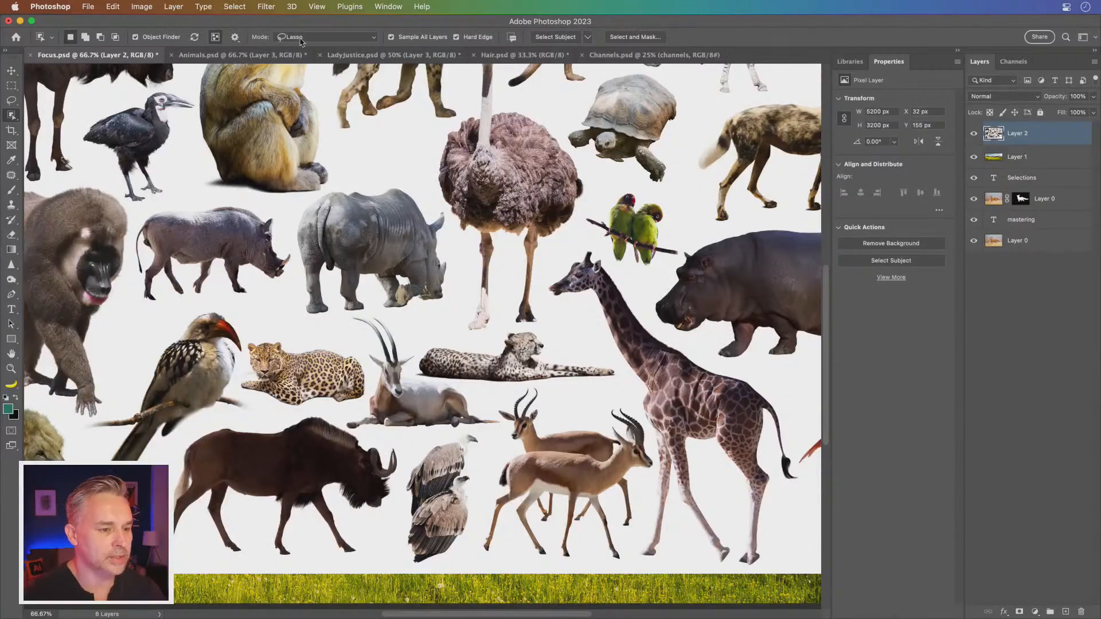
left_click(300, 38)
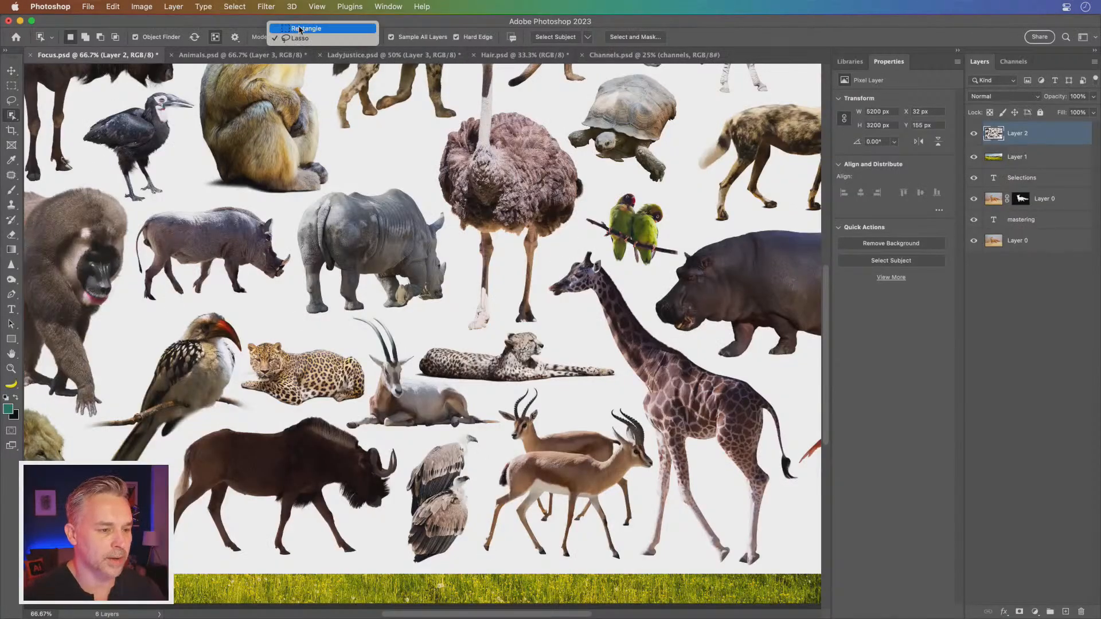
key("Return")
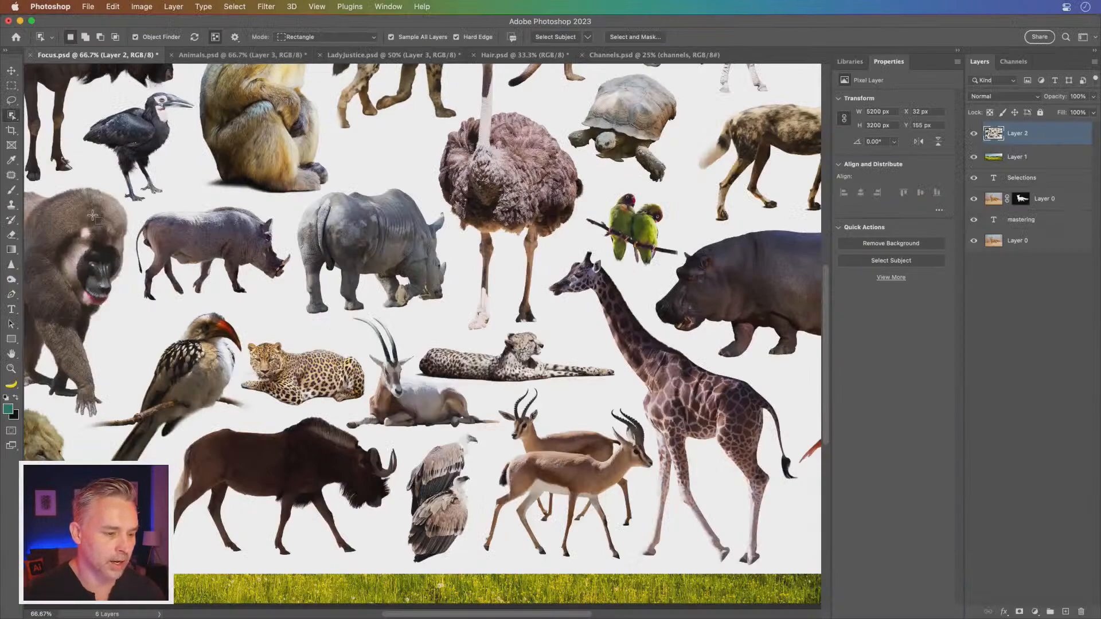
Step: Select the black bird between the wildebeest and the monkey by framing it with the Object Selection Tool
left_click_drag(132, 234, 308, 350)
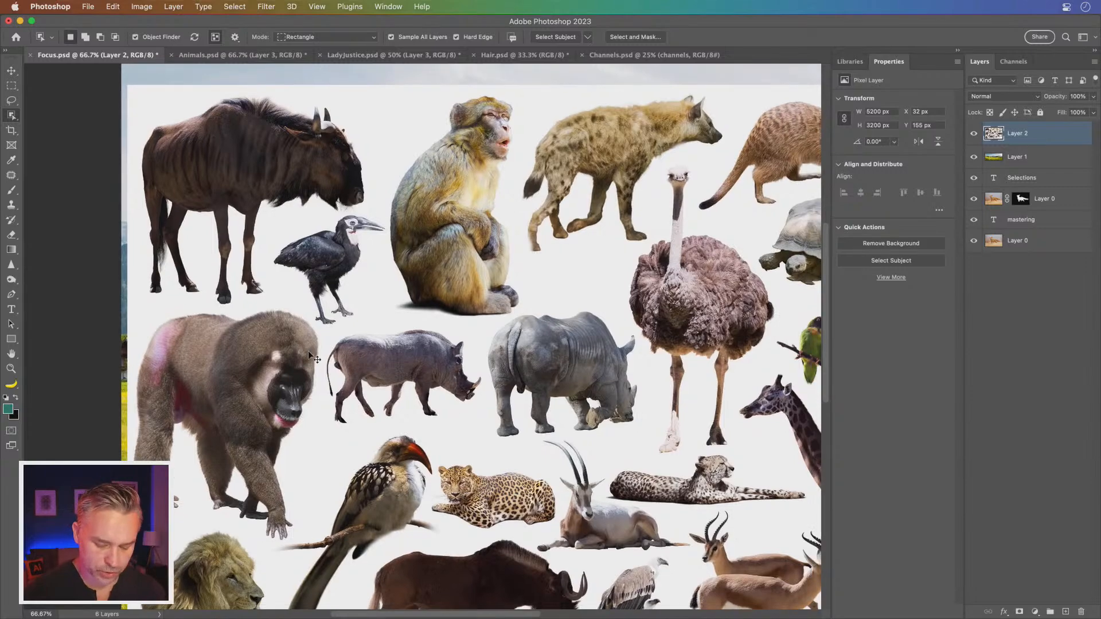
key("super+equal")
key("super+equal")
left_click_drag(262, 225, 501, 404)
left_click_drag(183, 89, 575, 525)
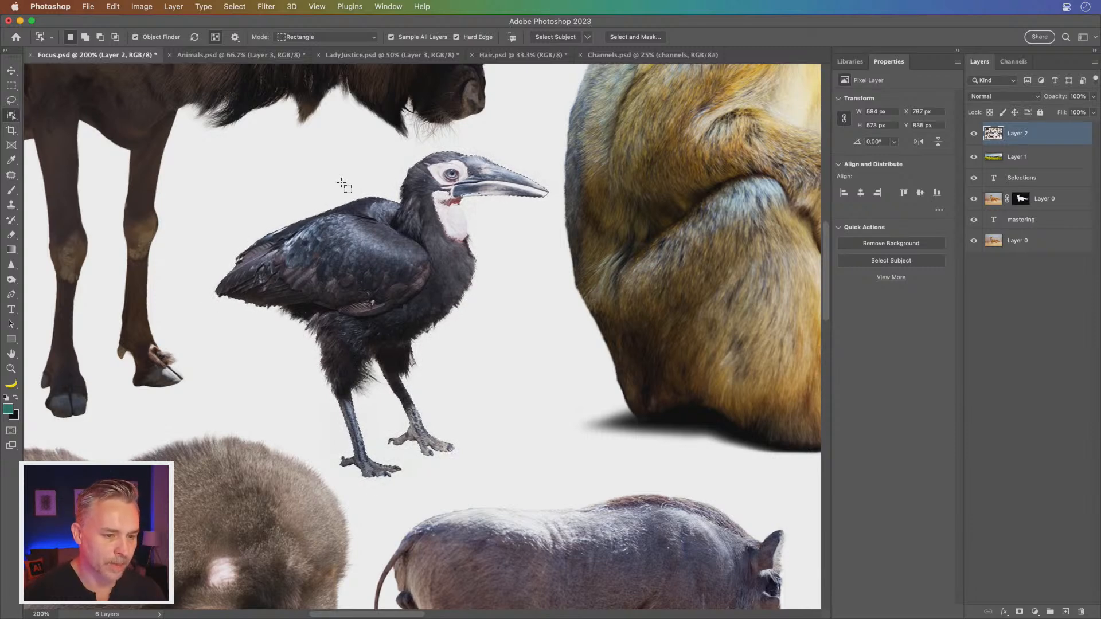
Step: Set the Object Selection Tool's mode to Lasso and reselect the black bird by drawing loosely around it
scroll(342, 86, "up", 1)
left_click(309, 38)
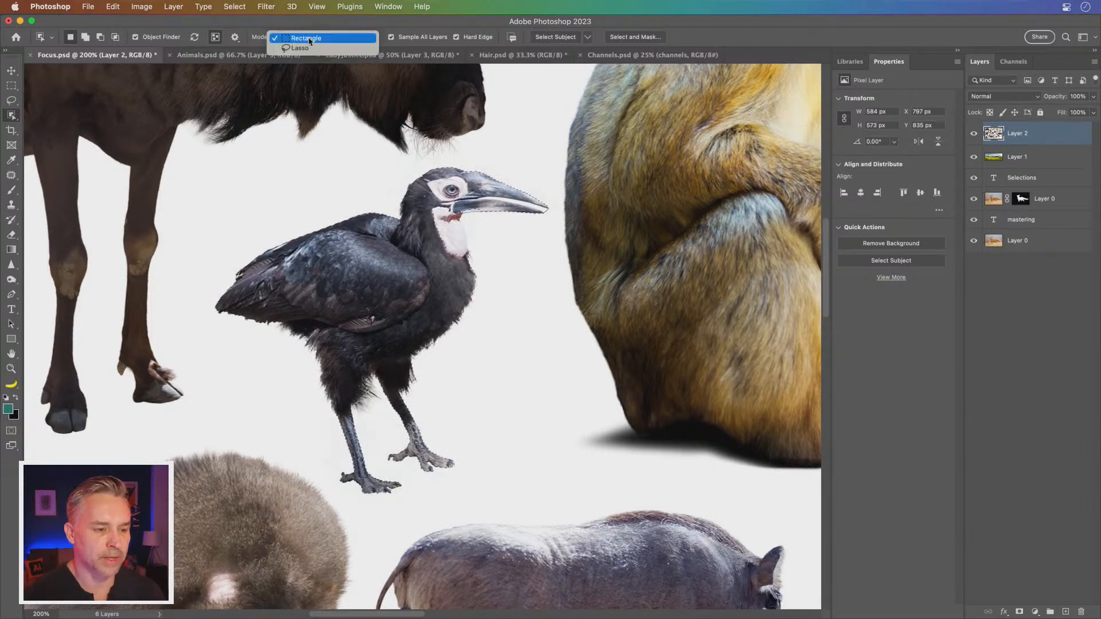
left_click(295, 49)
mouse_move(310, 198)
left_mouse_down()
mouse_move(424, 161)
mouse_move(483, 158)
mouse_move(555, 204)
mouse_move(497, 438)
mouse_move(450, 471)
mouse_move(431, 508)
mouse_move(337, 499)
mouse_move(197, 328)
mouse_move(188, 272)
mouse_move(286, 204)
left_mouse_up()
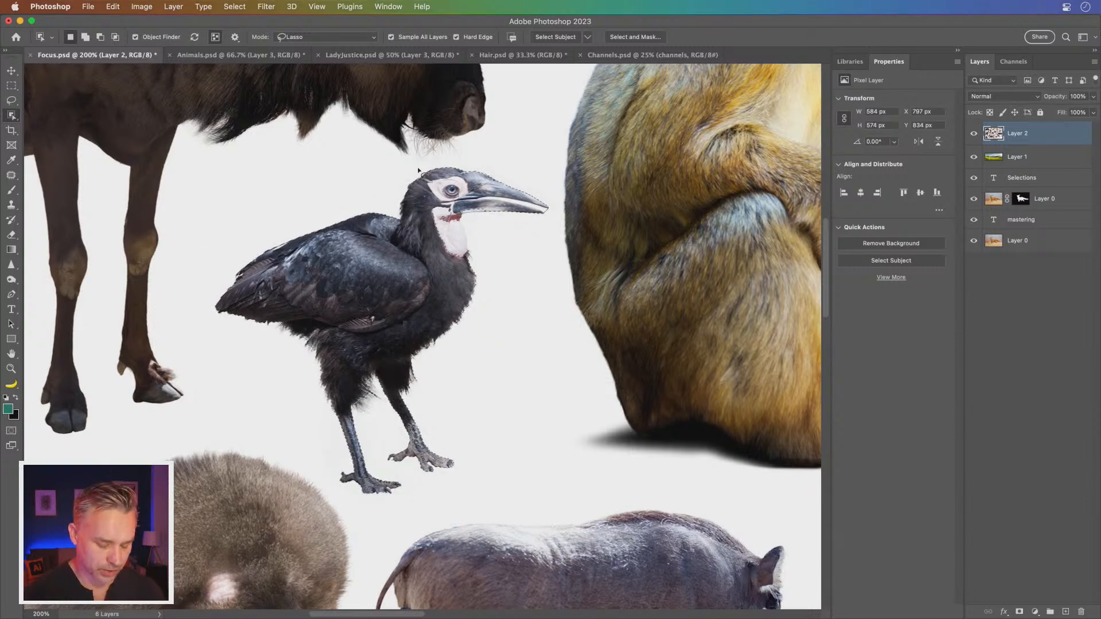
key("super+equal")
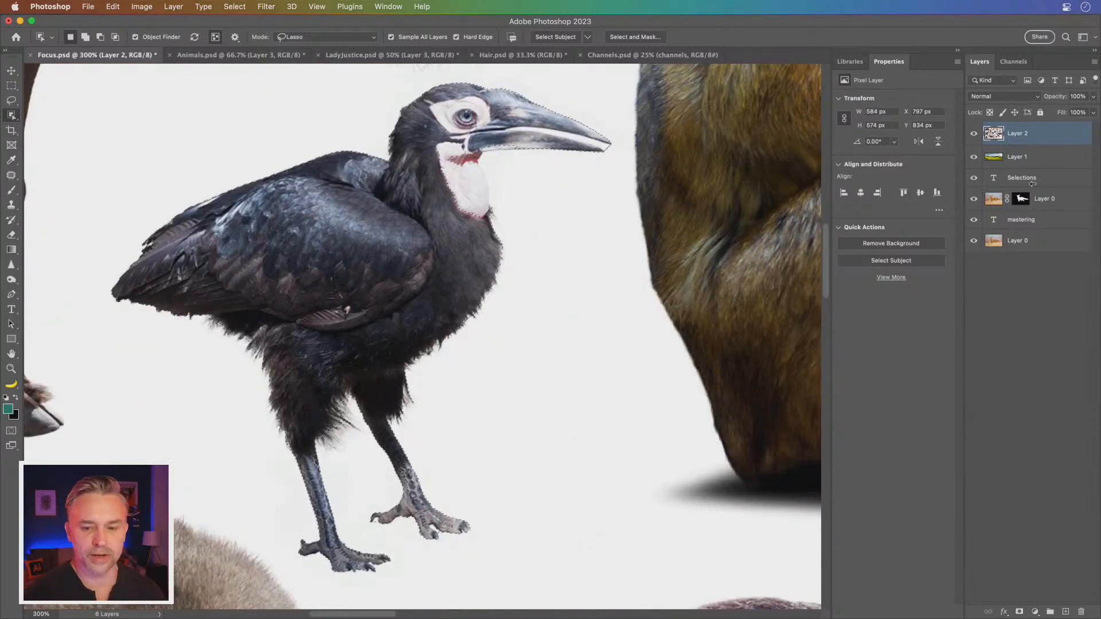
Step: Duplicate the animals layer, hide the original, and add a layer mask to the copy from the bird selection
left_click_drag(1038, 130, 1066, 612)
left_click(974, 157)
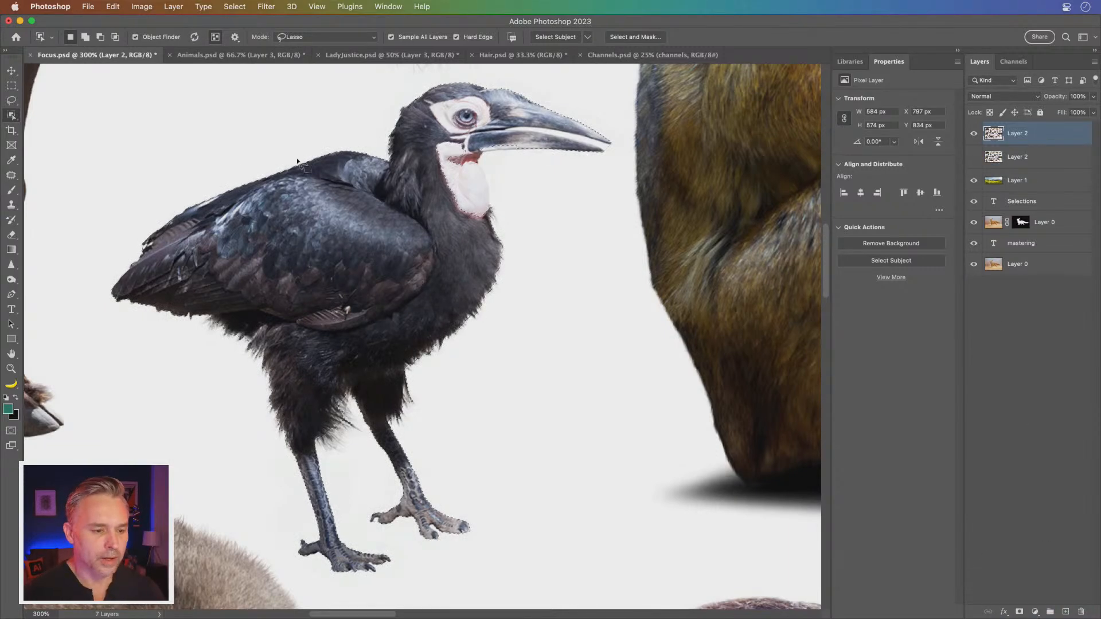
left_click_drag(233, 175, 284, 172)
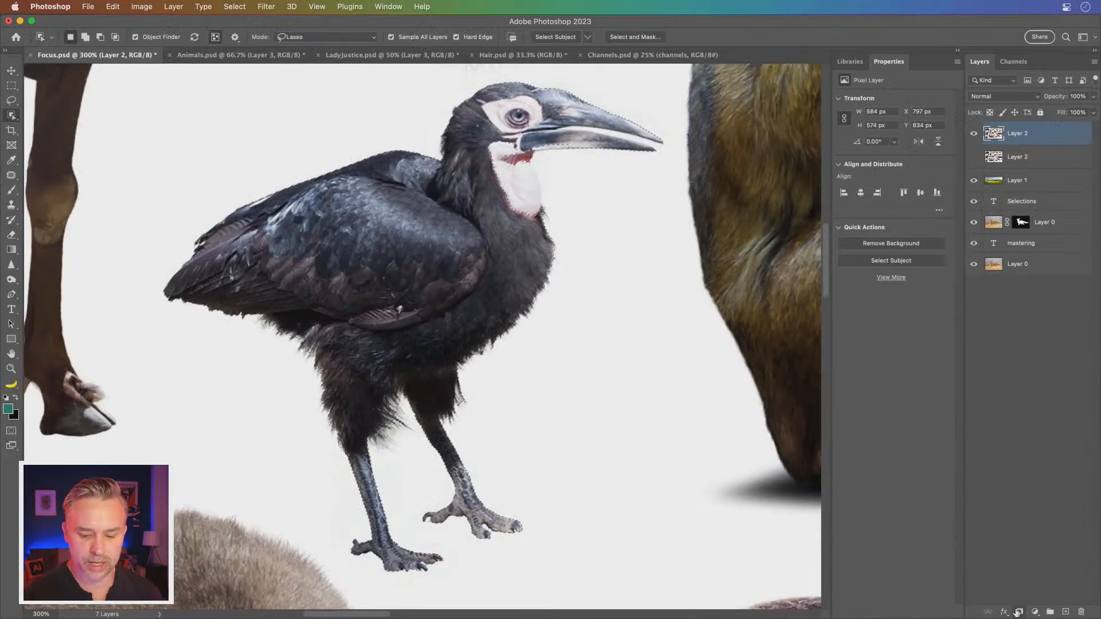
left_click(1021, 613)
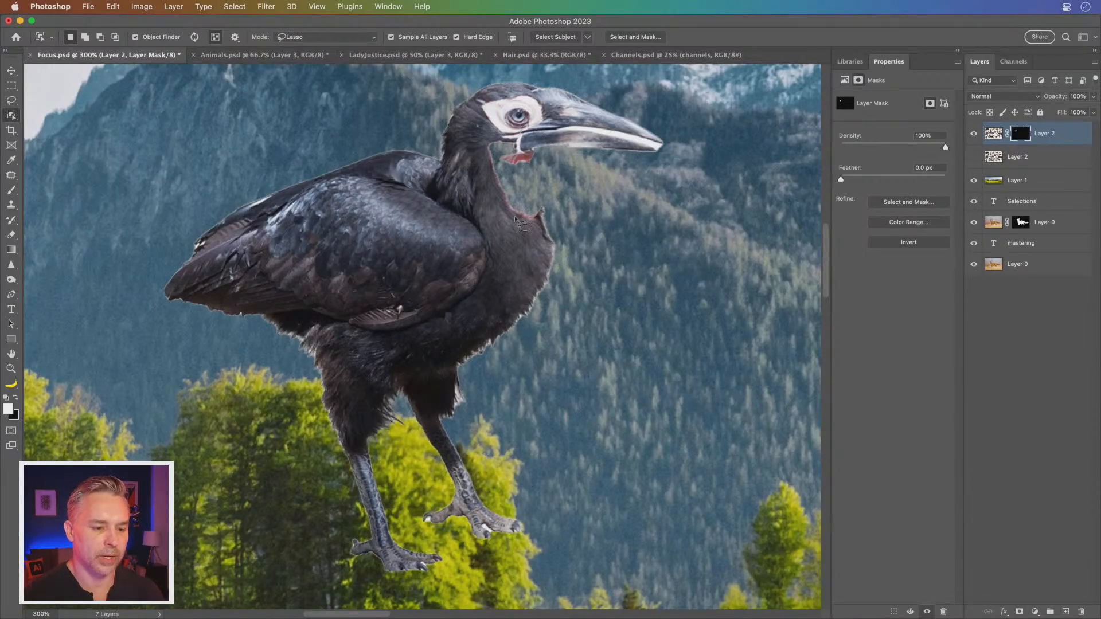
Step: Disable the bird layer's mask and select the white throat pouch with the Object Selection Tool in Lasso mode
left_click(1001, 134)
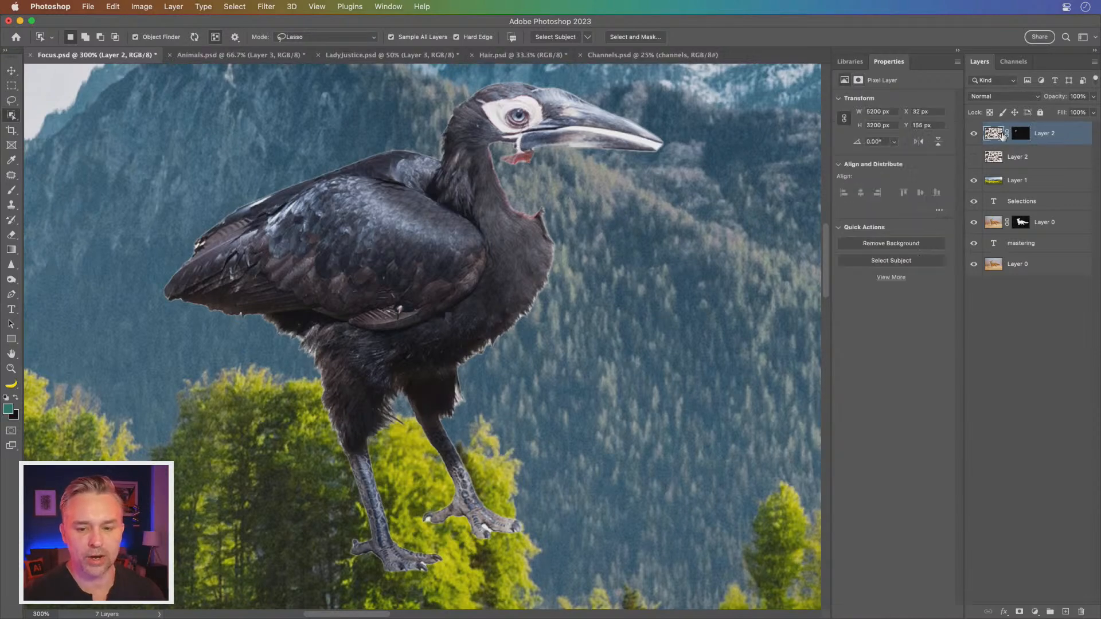
right_click(1019, 137)
left_click(1049, 132)
right_click(1025, 136)
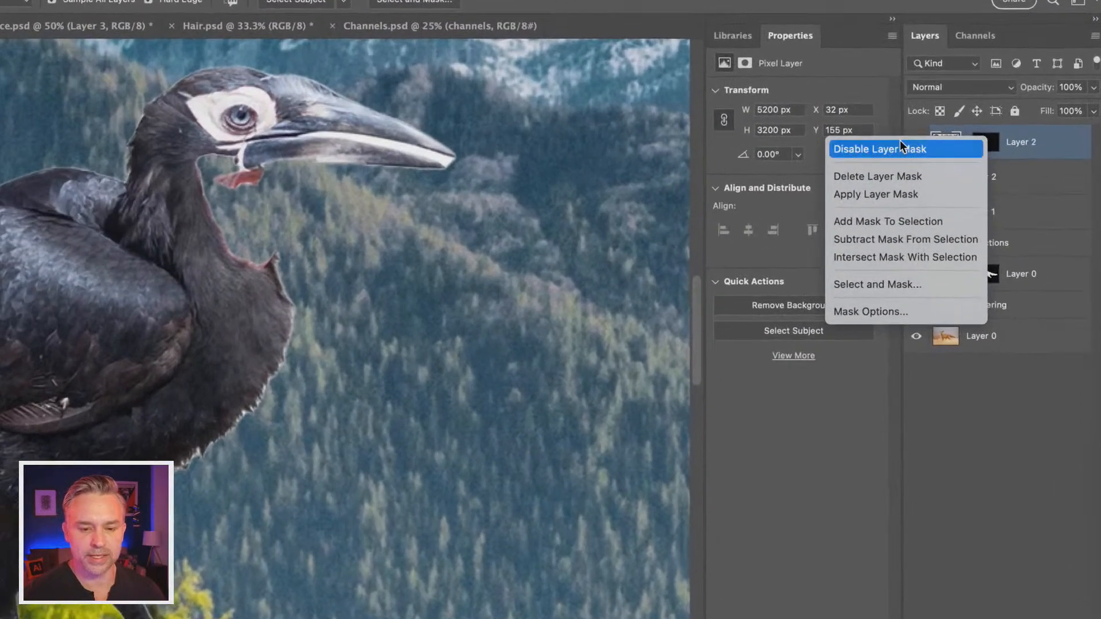
left_click(963, 137)
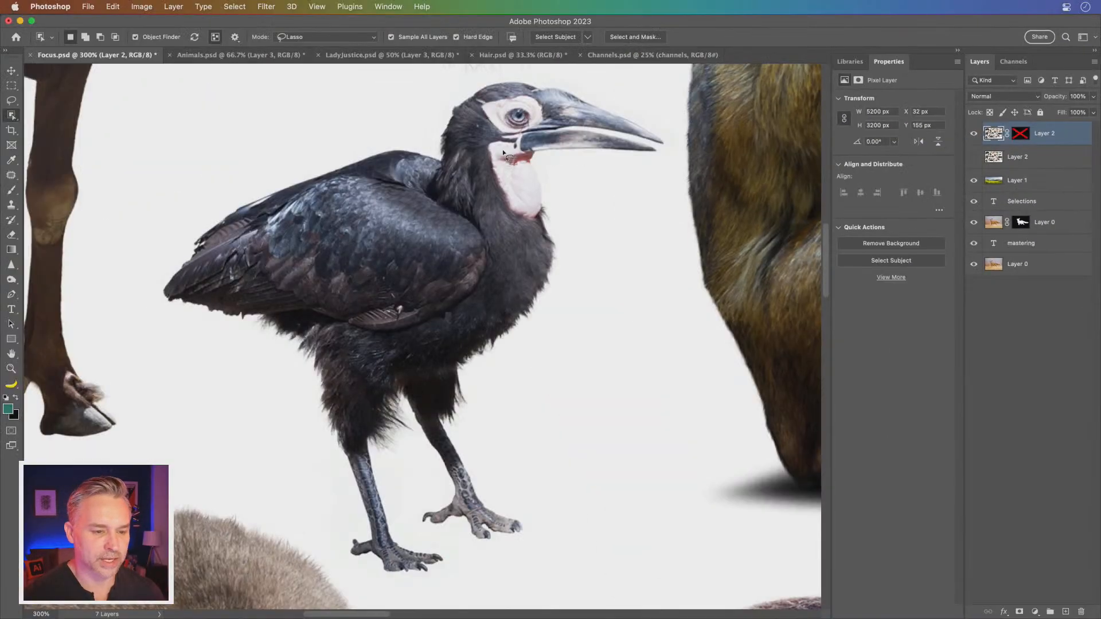
mouse_move(480, 131)
left_mouse_down()
mouse_move(539, 150)
mouse_move(549, 195)
mouse_move(534, 237)
mouse_move(476, 180)
mouse_move(477, 142)
left_mouse_up()
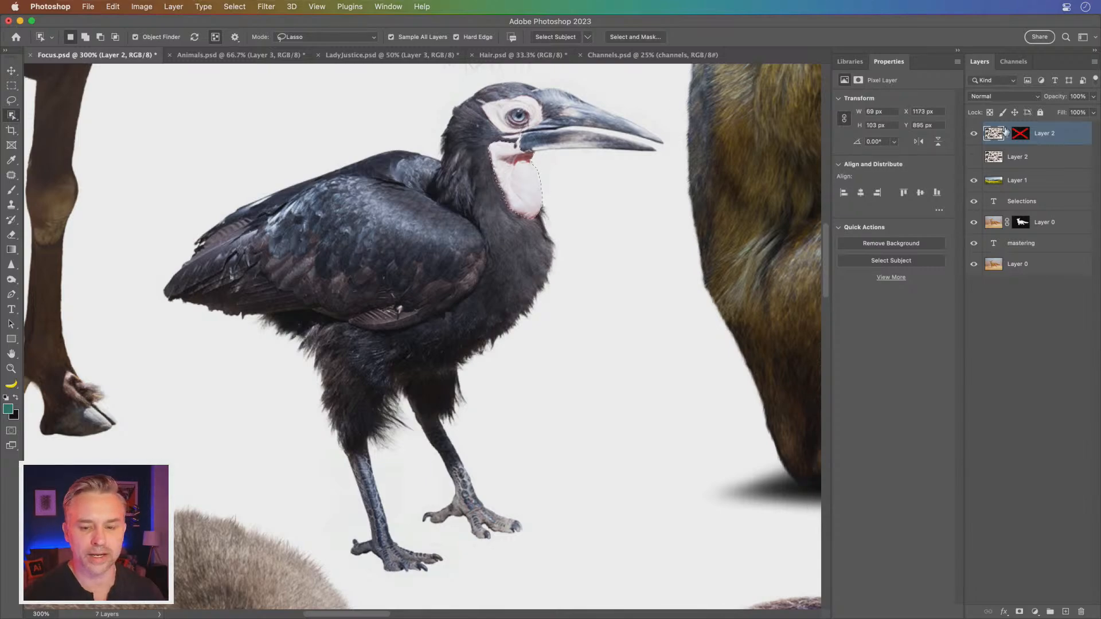
Step: Re-enable the bird's layer mask and fill the throat selection on it with the white Foreground Color at 100% opacity
left_click(1022, 134, "shift")
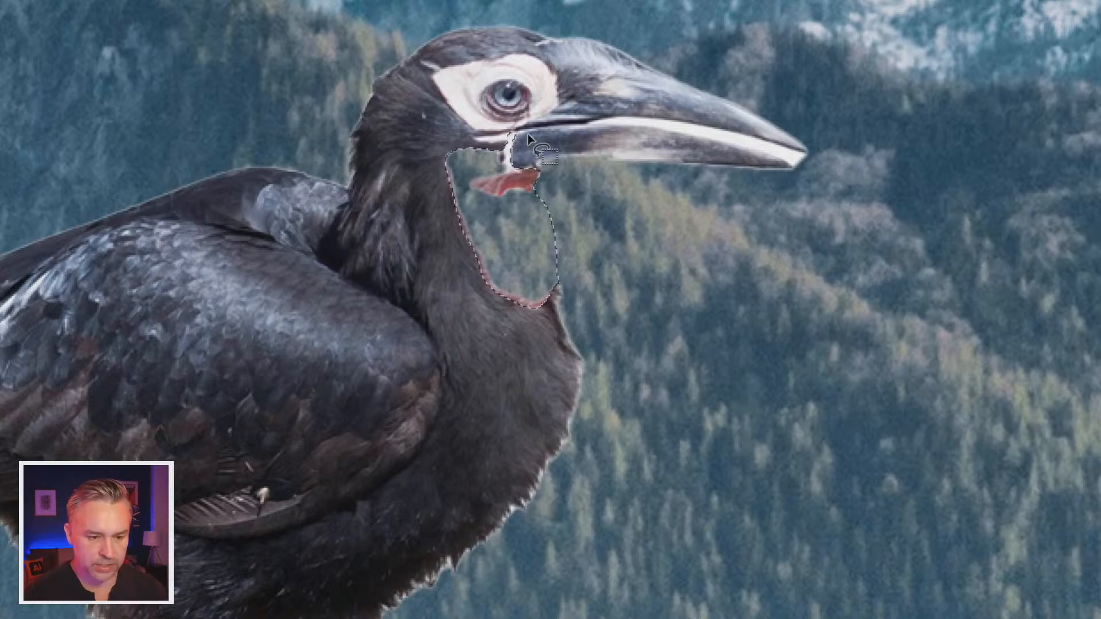
key("shift+BackSpace")
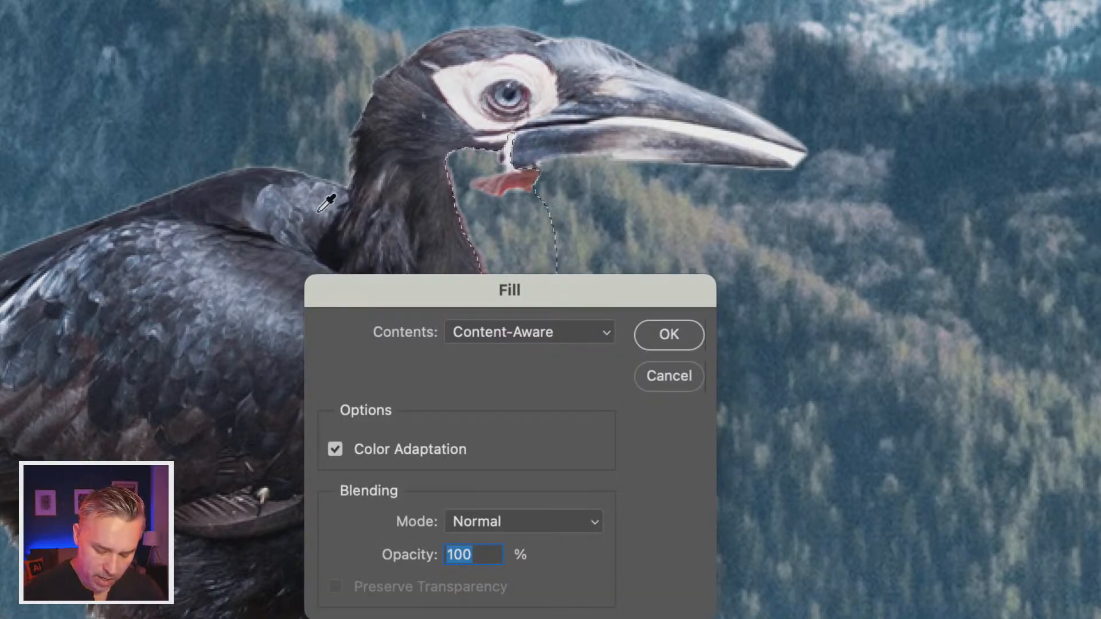
left_click(496, 333)
left_click(506, 244)
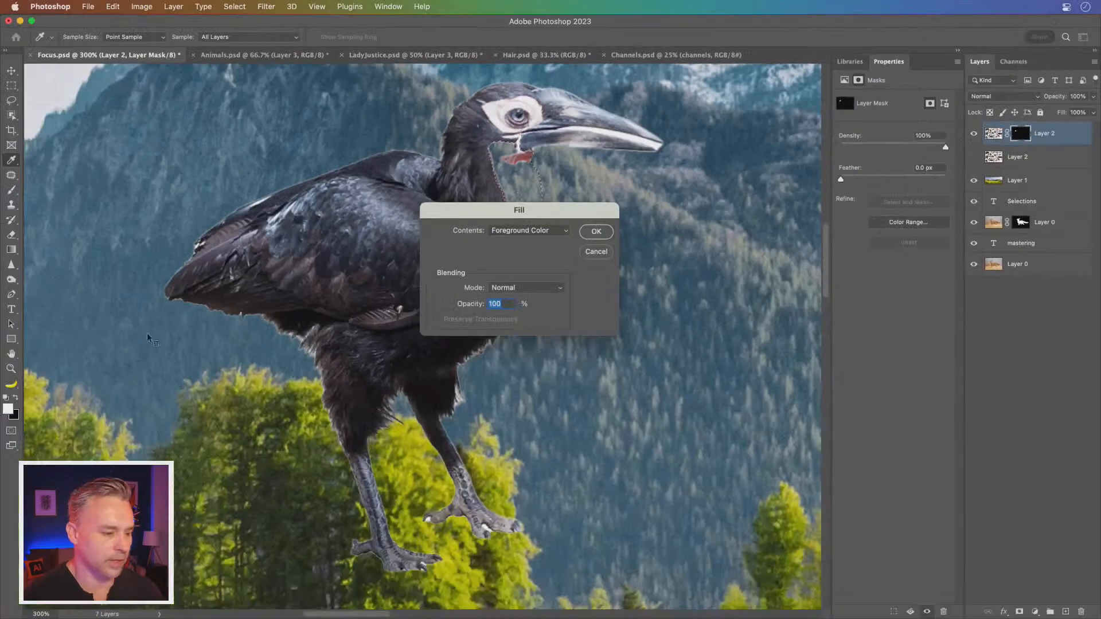
left_click(596, 231)
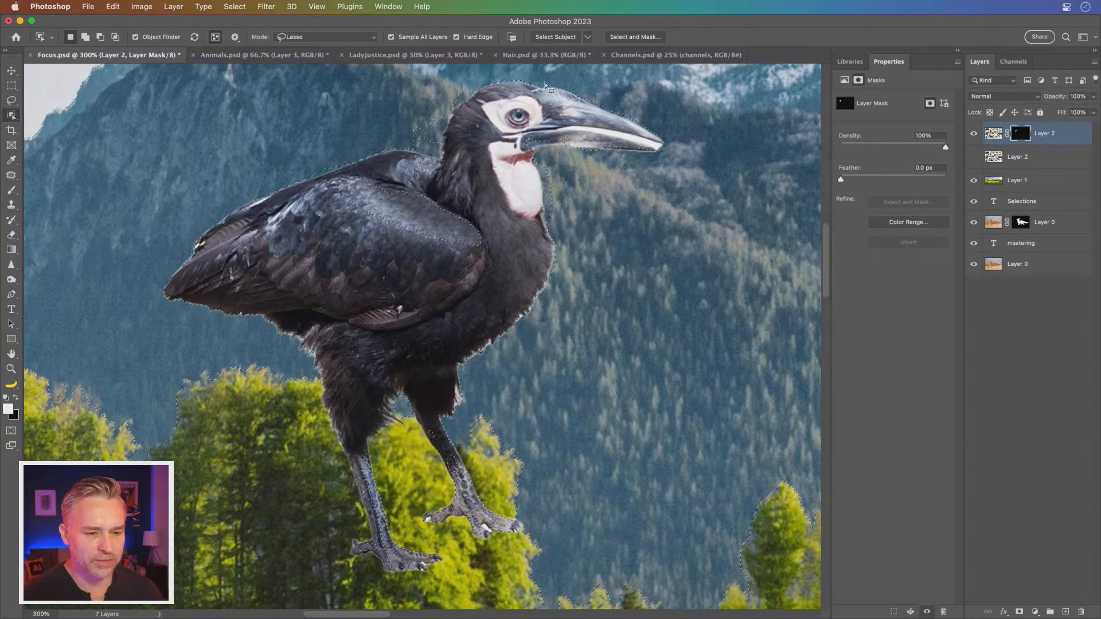
Step: Display the bird's layer mask on its own, deselect, and paint out the faint throat seam in white with the Brush before restoring the normal view
right_click(1024, 135)
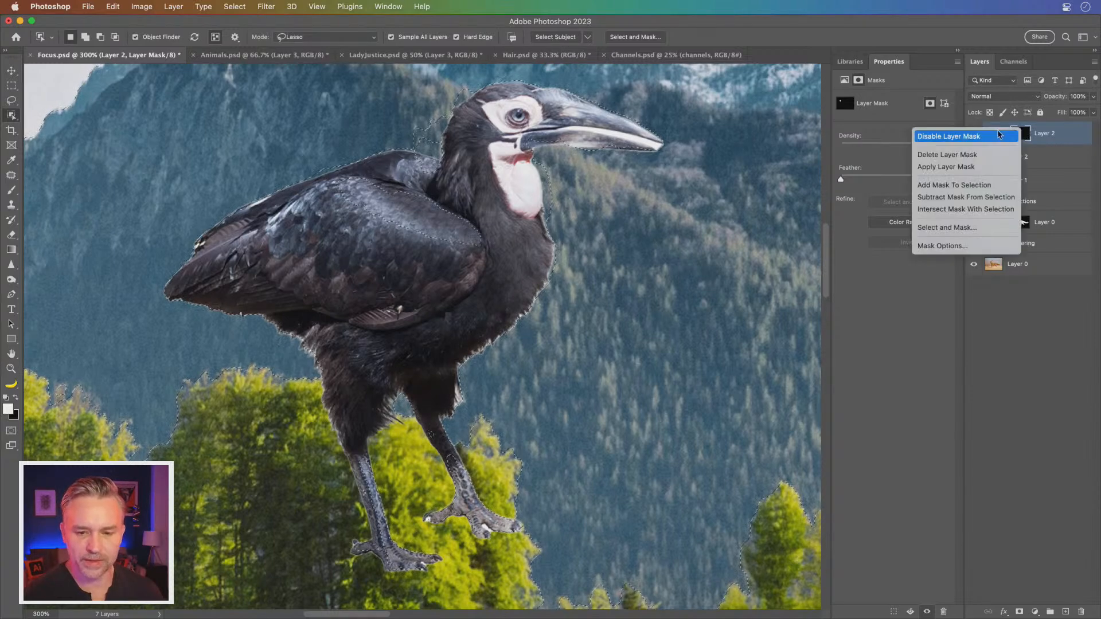
left_click(1035, 133)
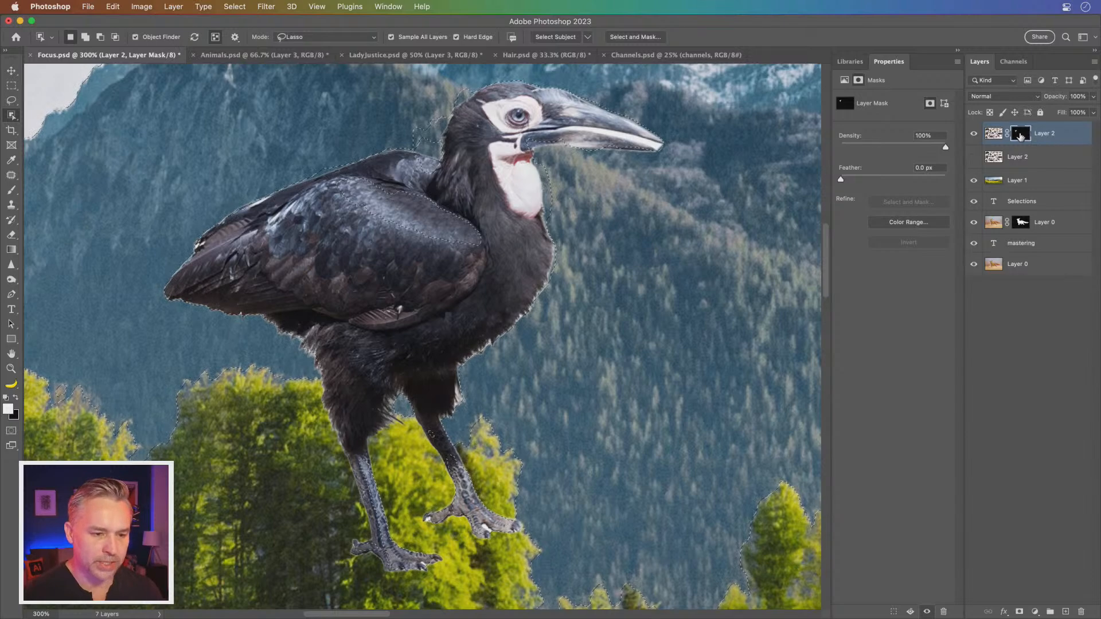
left_click(1021, 135, "alt")
key("super+d")
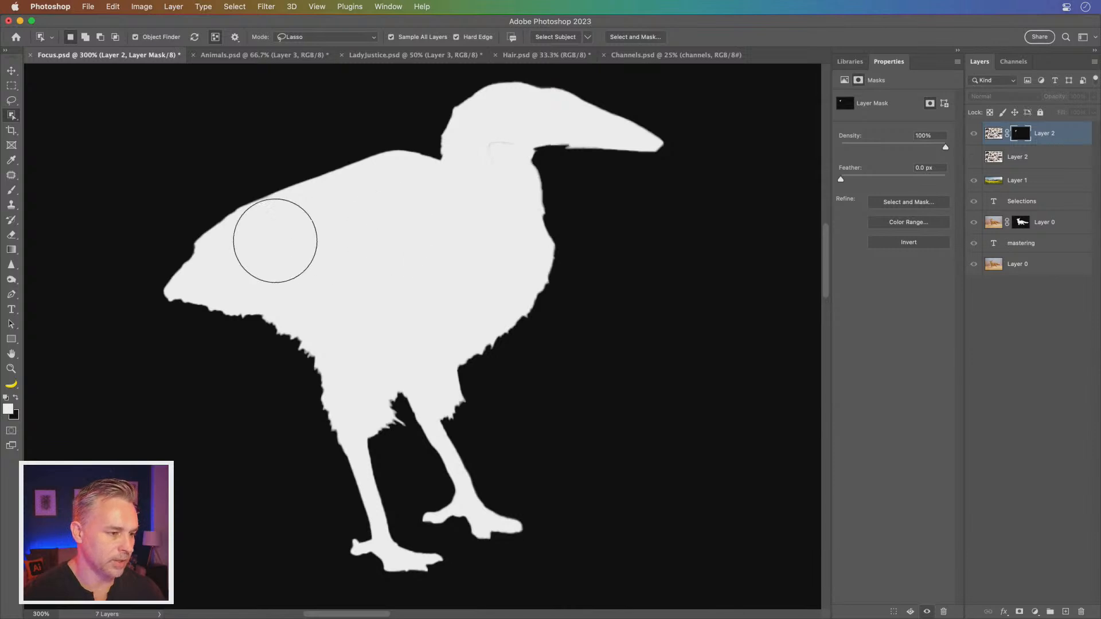
left_click(10, 193)
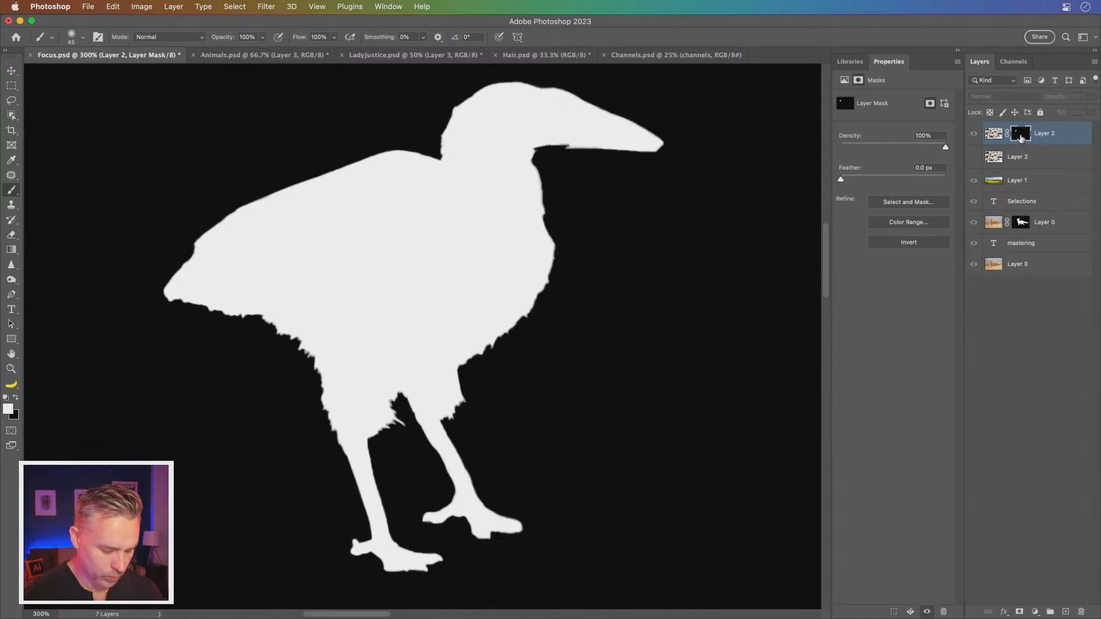
left_click(1021, 134, "alt")
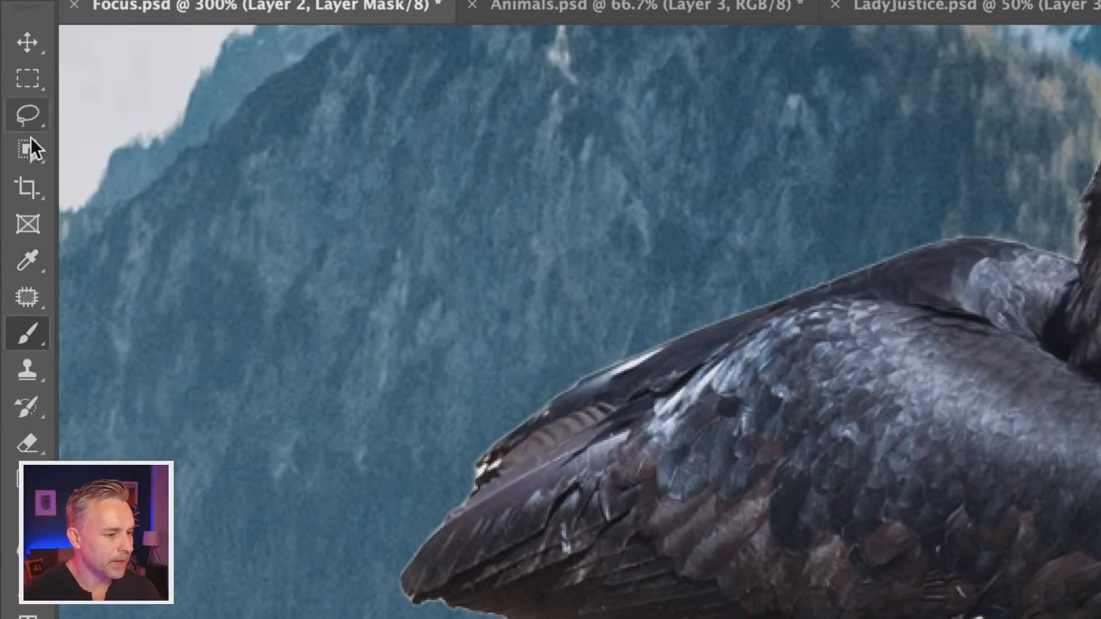
Step: Activate the Object Selection Tool and open the bird's layer mask in Select and Mask
left_click(26, 153)
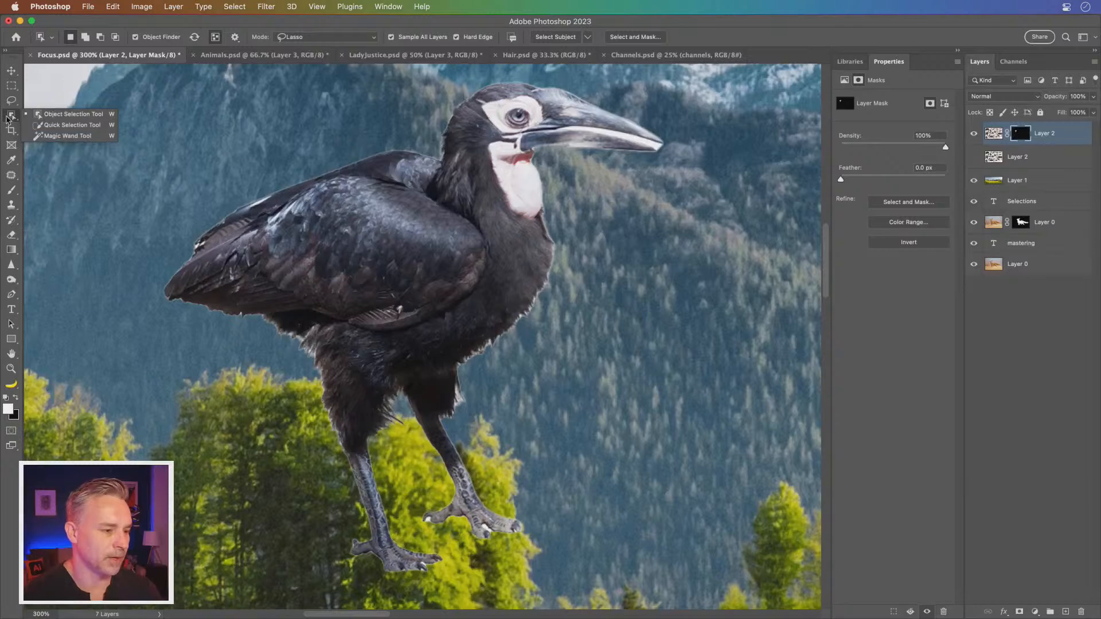
left_click(8, 119)
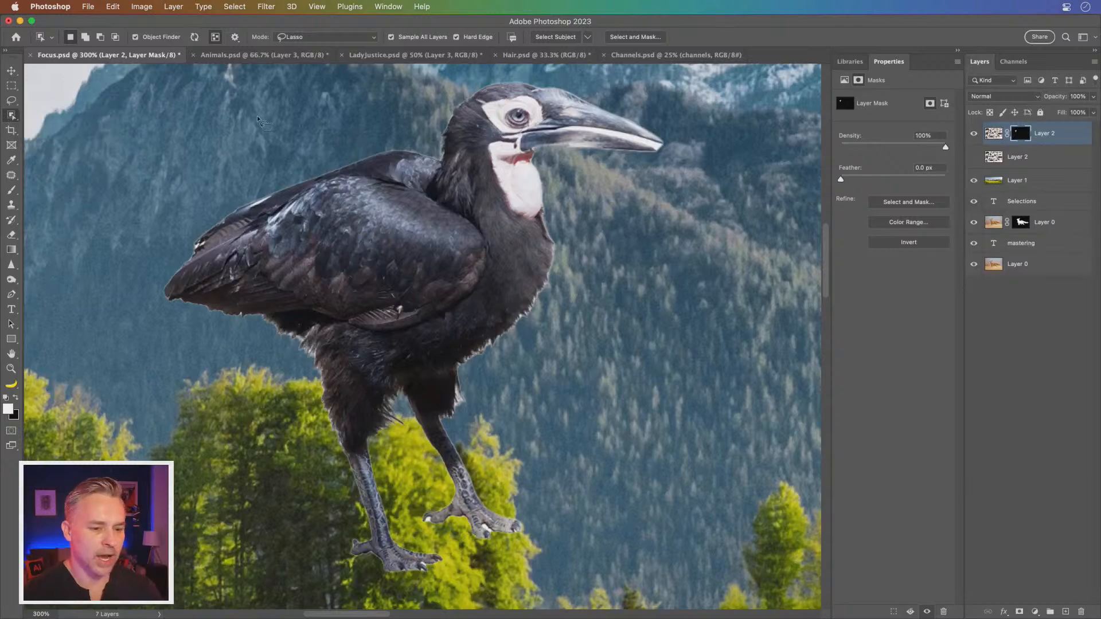
key("super+minus")
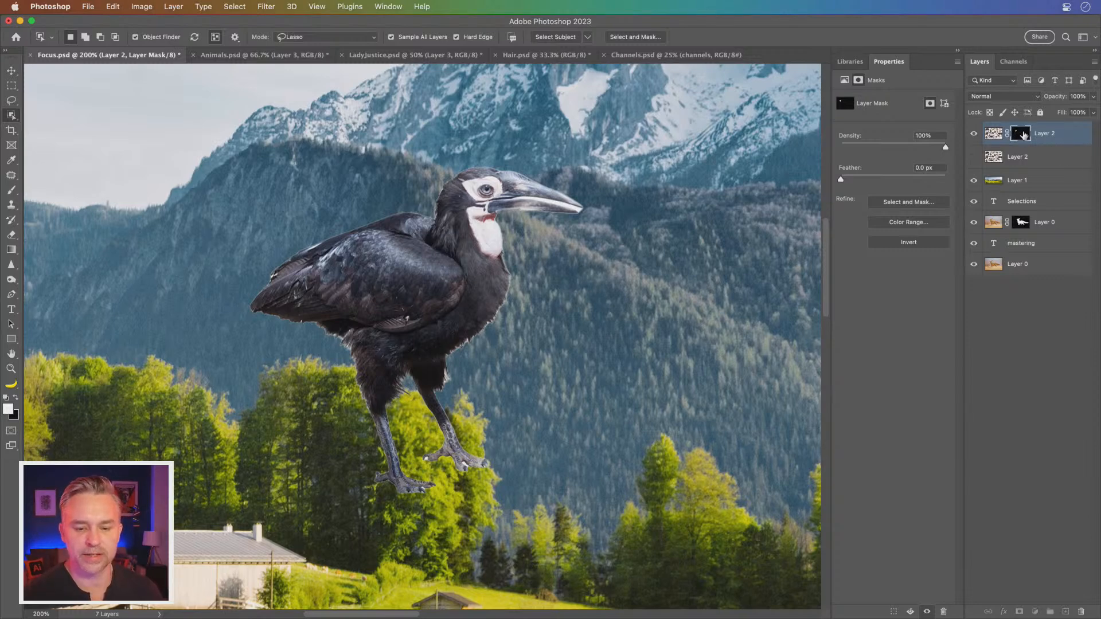
left_click(906, 203)
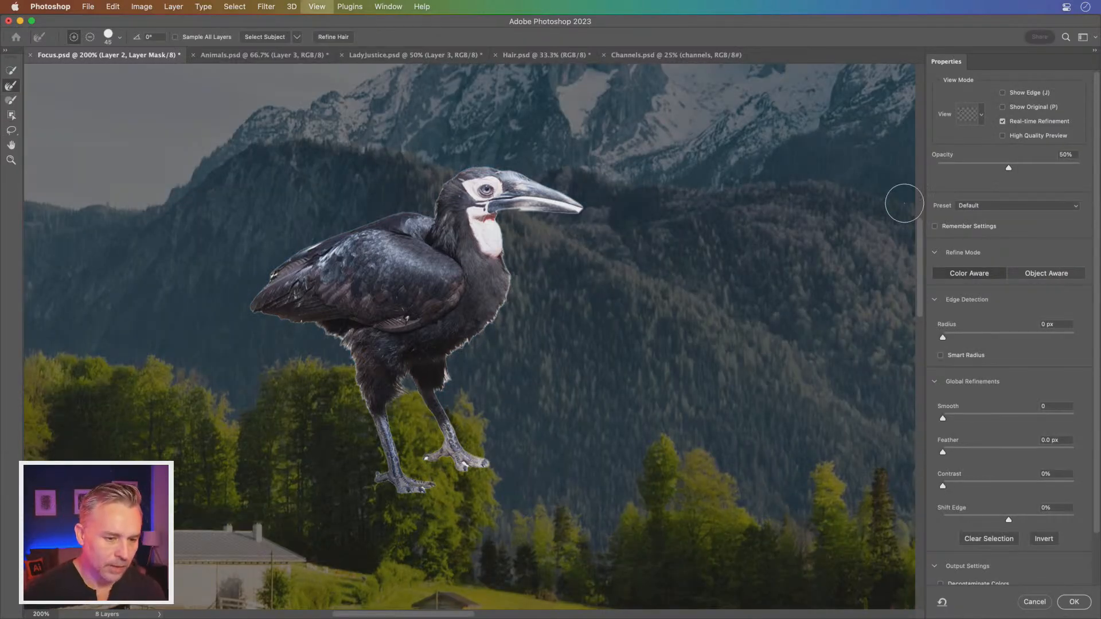
Step: Refine the feather edges along the bird's tail, belly, legs and chest with the Refine Edge Brush at size 25
key("super+equal")
left_click_drag(429, 224, 526, 236)
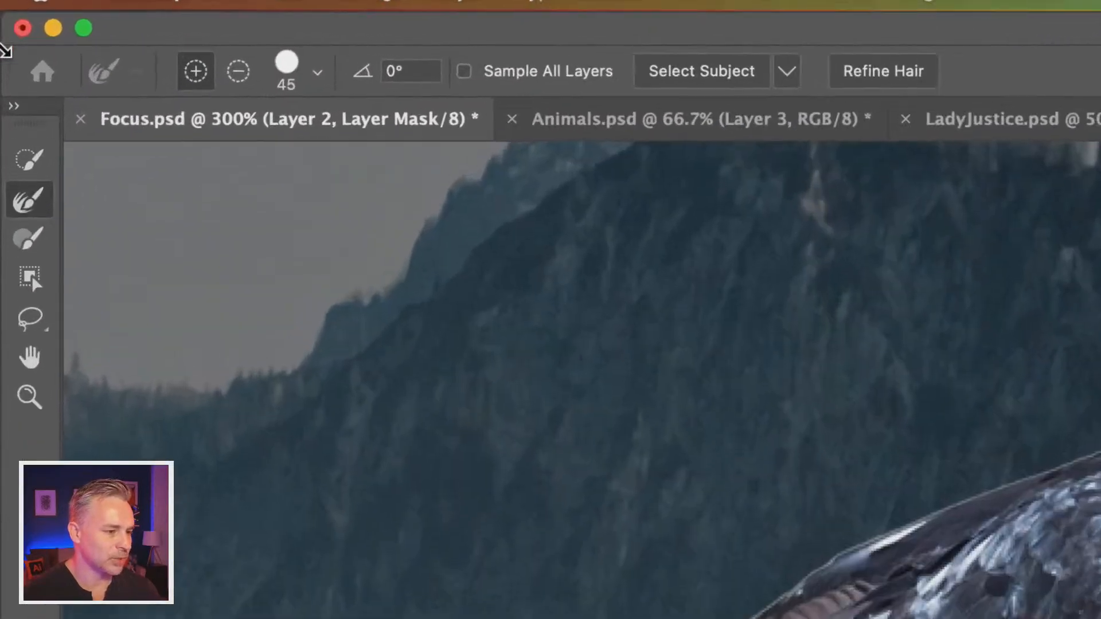
left_click(25, 166)
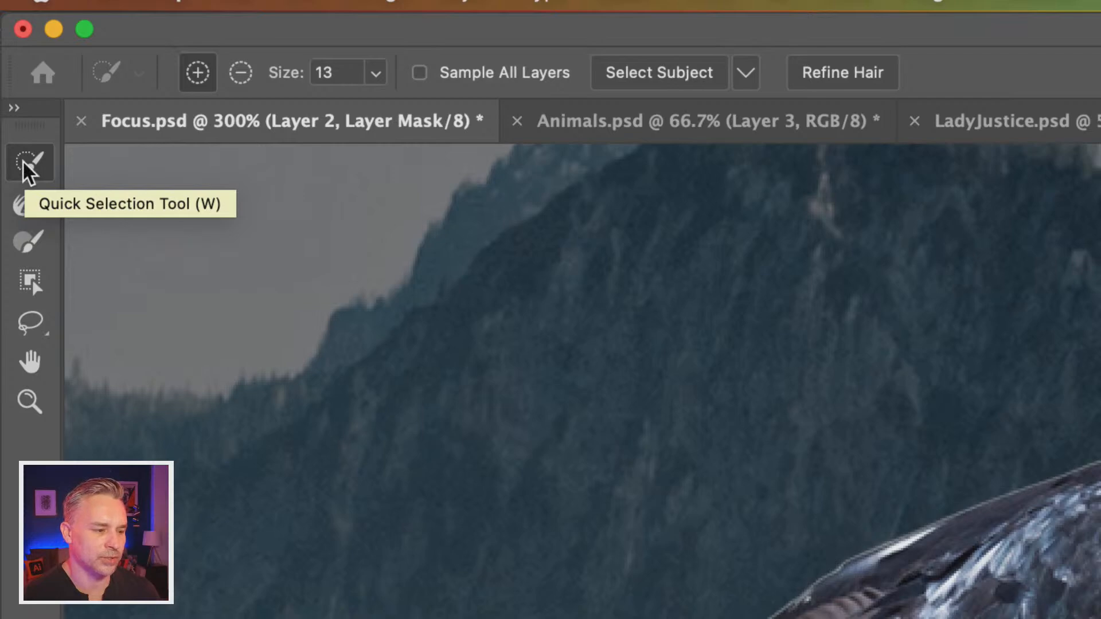
left_click(22, 207)
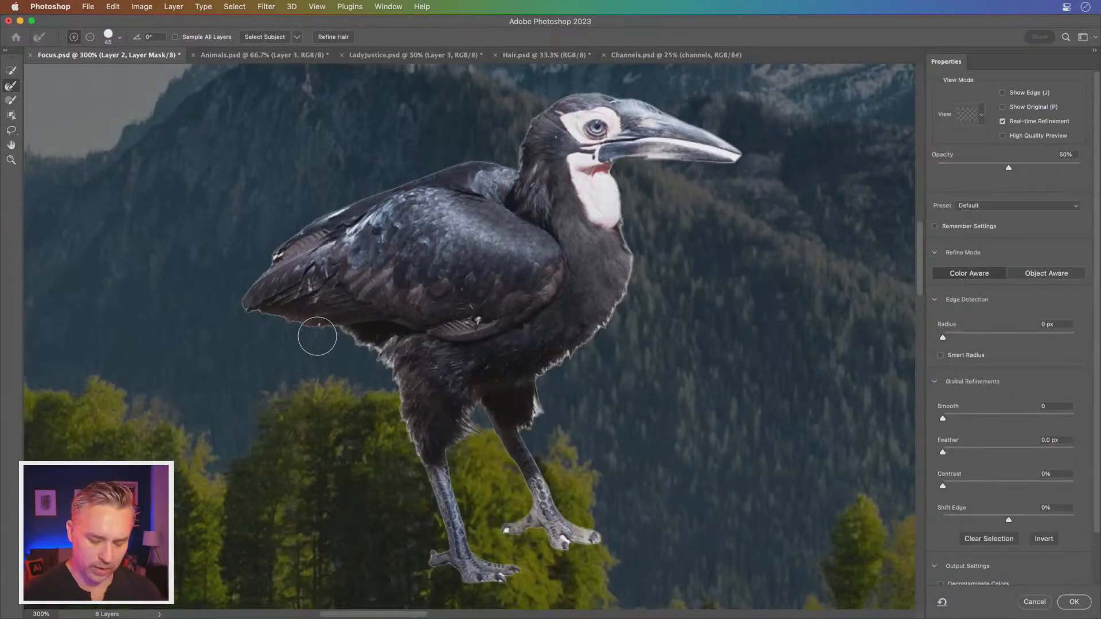
key("bracketleft")
key("bracketleft")
key("bracketleft")
key("bracketleft")
mouse_move(263, 320)
left_mouse_down()
mouse_move(355, 337)
mouse_move(380, 360)
mouse_move(418, 485)
left_mouse_up()
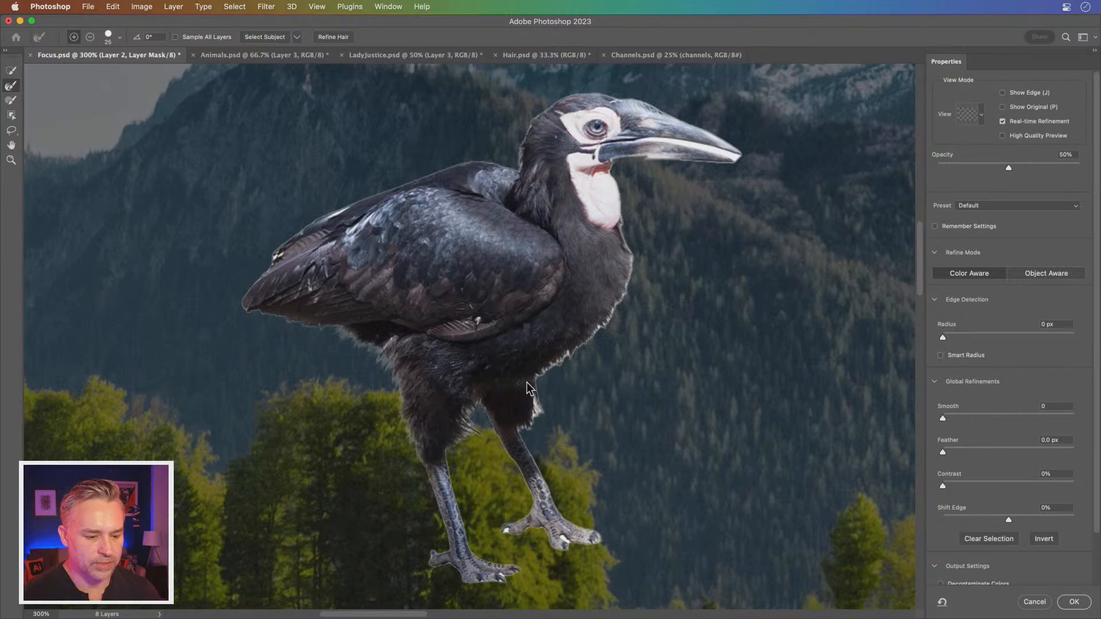
mouse_move(538, 423)
left_mouse_down()
mouse_move(543, 376)
mouse_move(600, 338)
mouse_move(621, 304)
mouse_move(628, 225)
mouse_move(626, 257)
left_mouse_up()
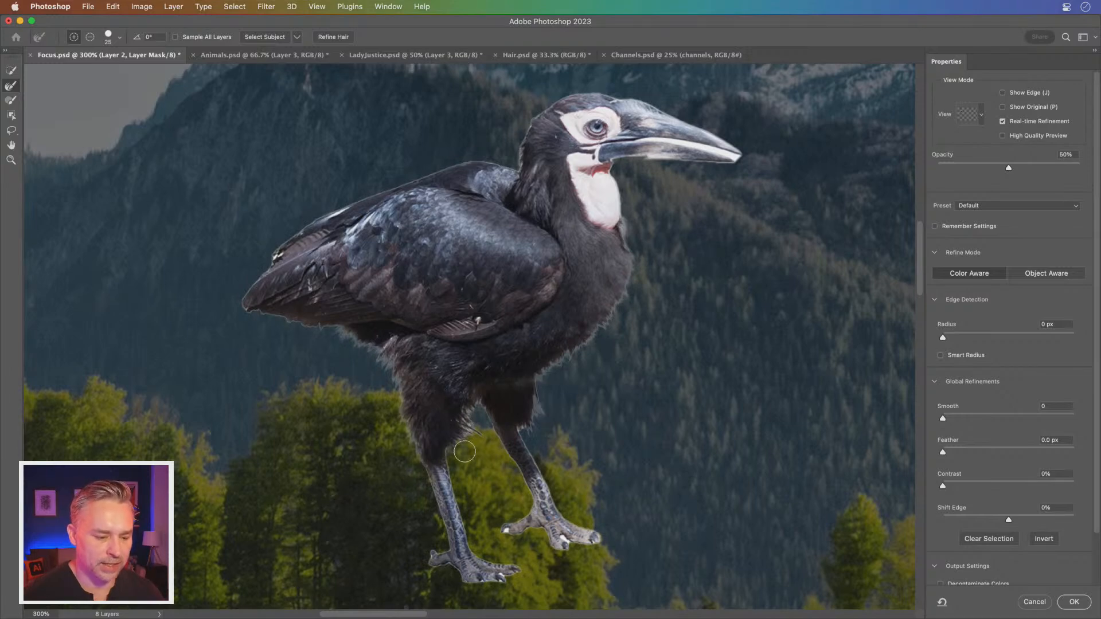
mouse_move(467, 433)
left_mouse_down()
mouse_move(475, 406)
mouse_move(508, 465)
mouse_move(467, 409)
mouse_move(460, 461)
left_mouse_up()
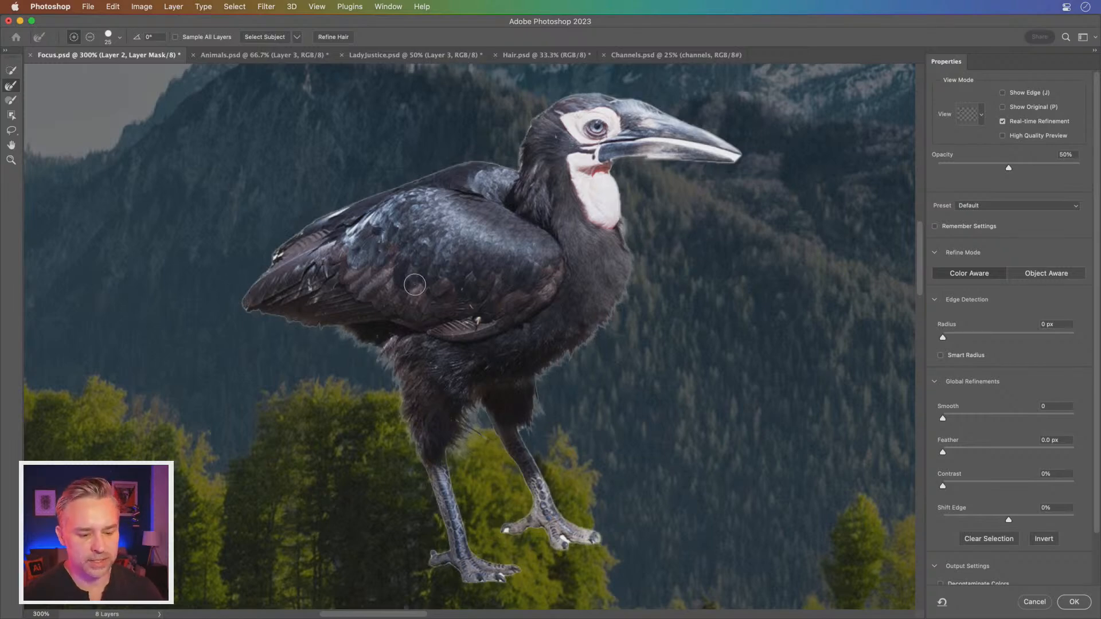
Step: Clear the white gaps between the bird's toes with the Refine Edge Brush at size 7
left_click(505, 532)
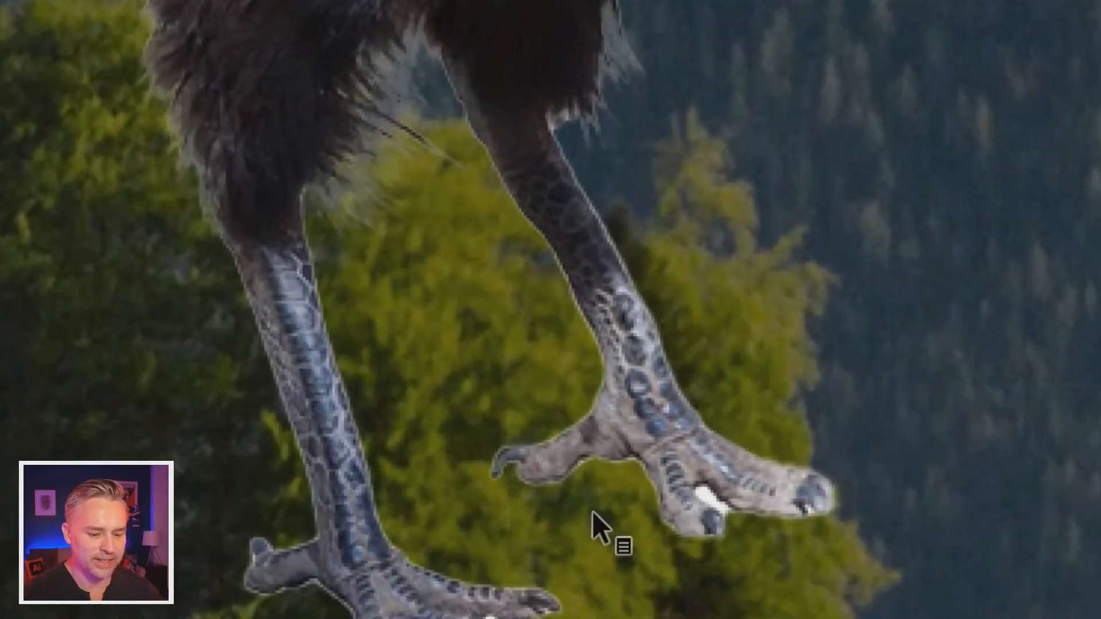
key("bracketleft")
left_click_drag(735, 523, 719, 510)
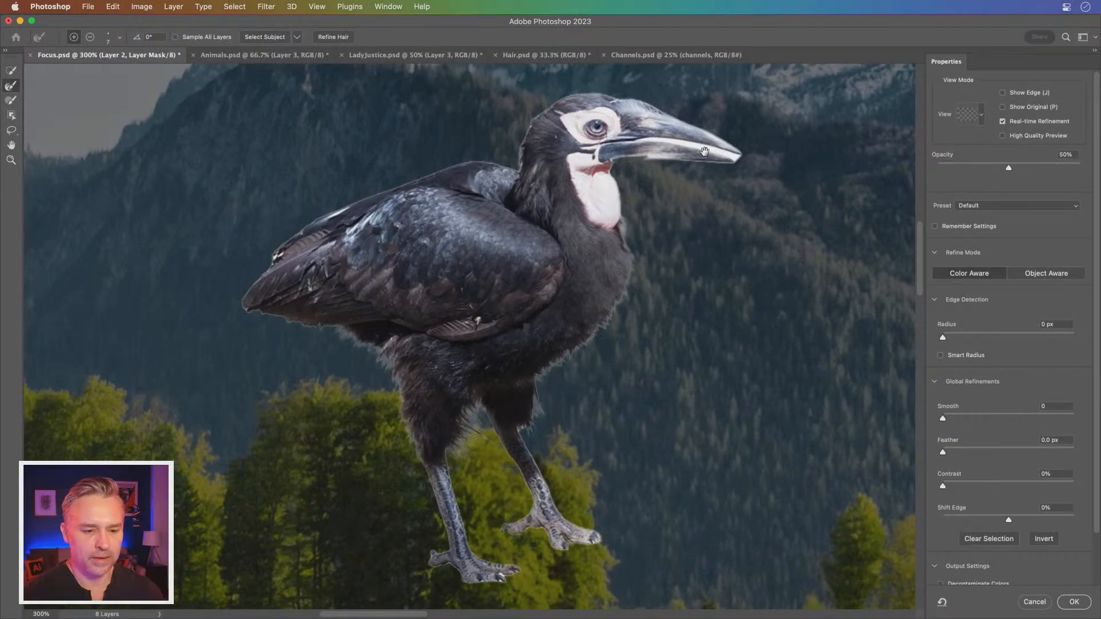
Step: Try to add to the selection around the beak tip with the Quick Selection Tool at size 7, and undo the stroke
scroll(665, 166, "right", 5)
scroll(666, 166, "up", 2)
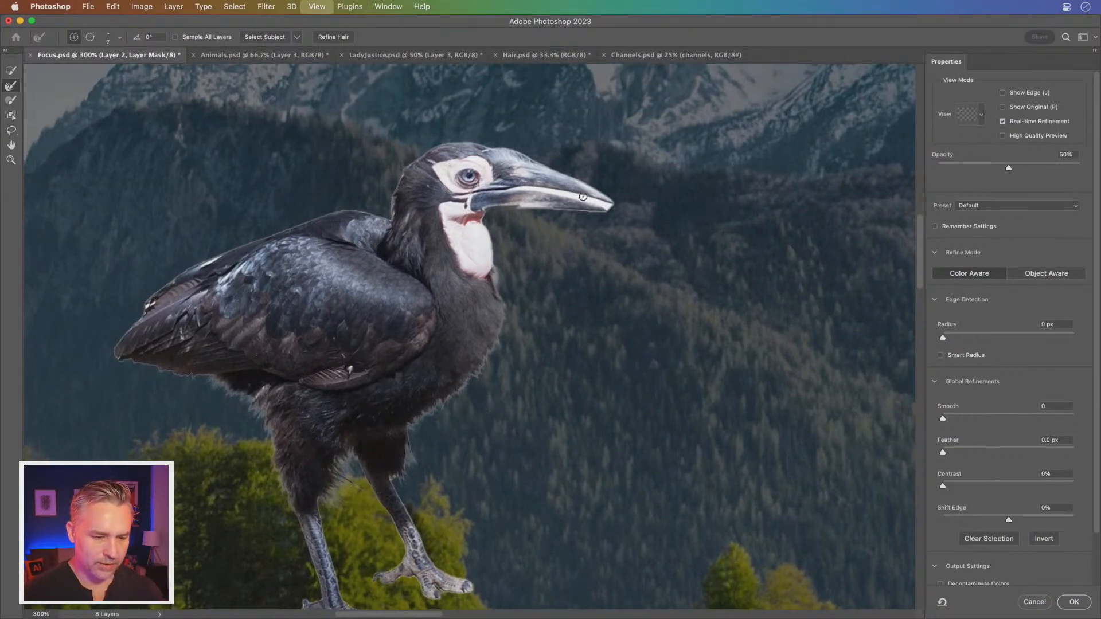
key("super+plus")
key("super+plus")
mouse_move(649, 128)
left_mouse_down()
mouse_move(615, 354)
mouse_move(644, 358)
left_mouse_up()
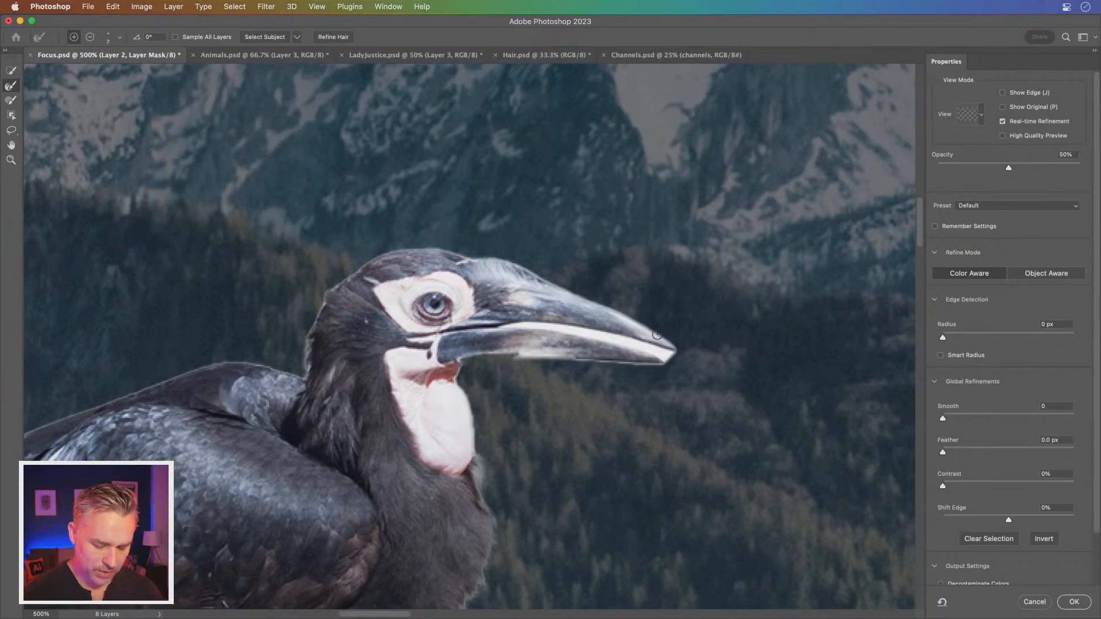
key("super+plus")
left_click_drag(621, 326, 592, 298)
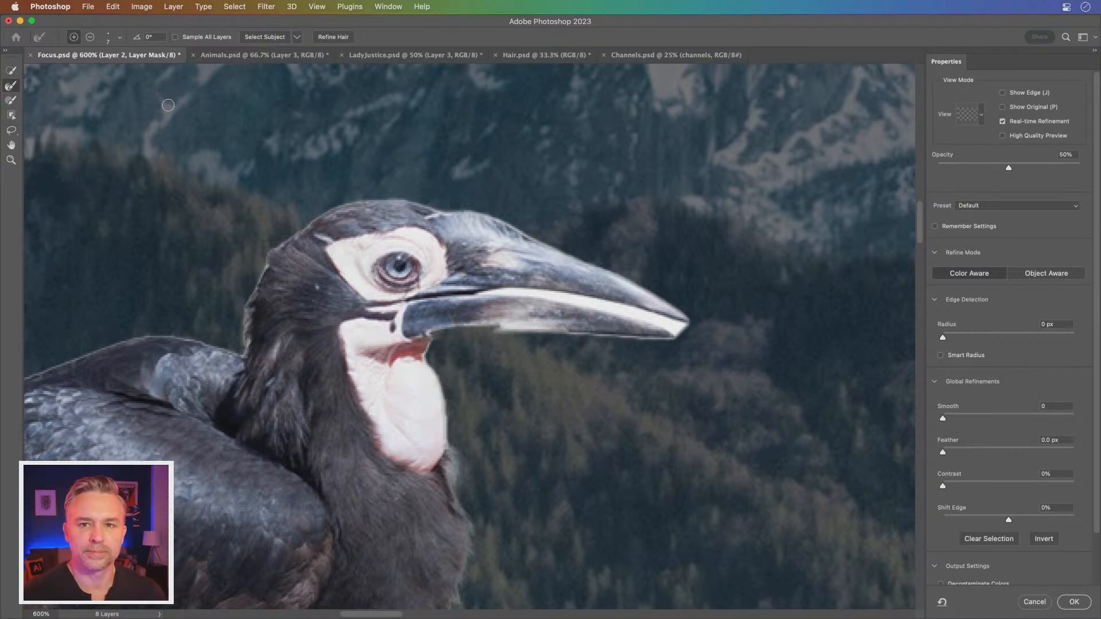
left_click(9, 72)
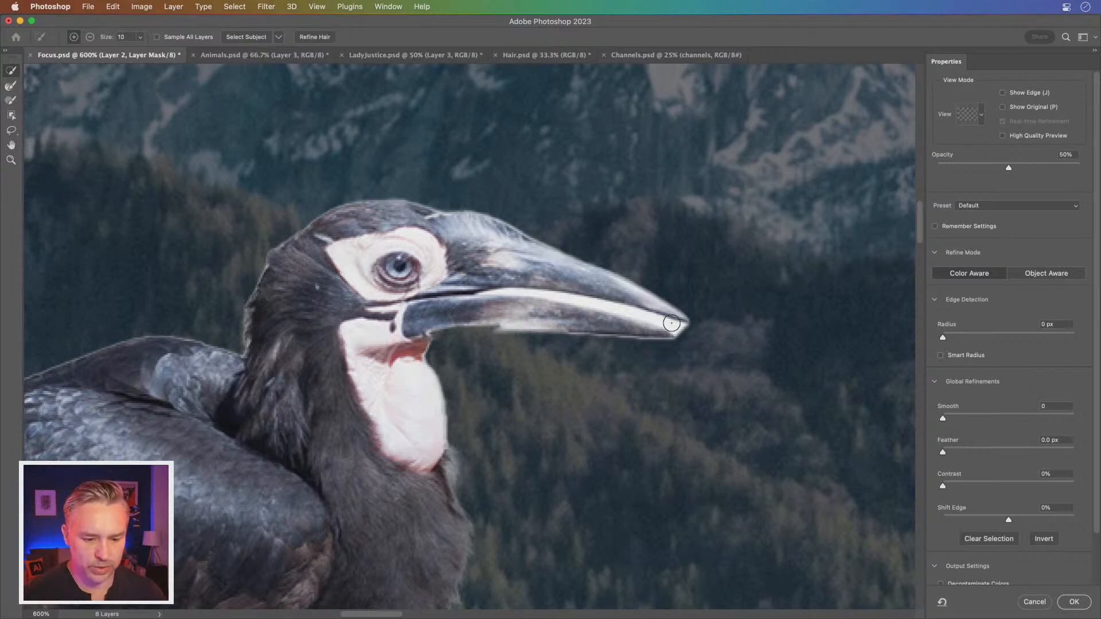
key("bracketleft")
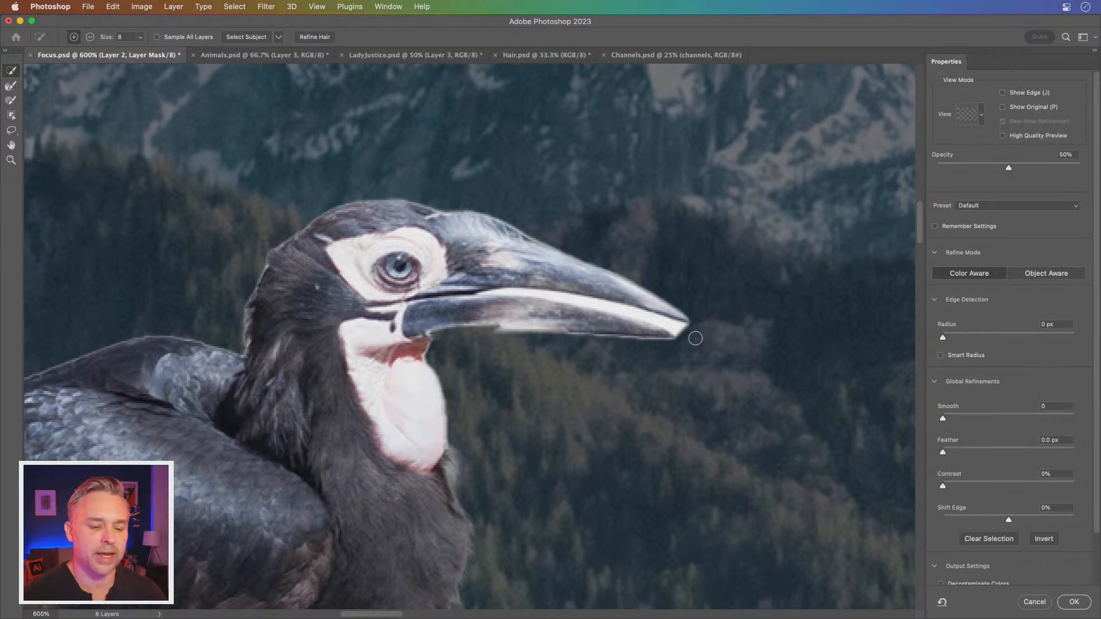
left_click_drag(693, 337, 530, 296)
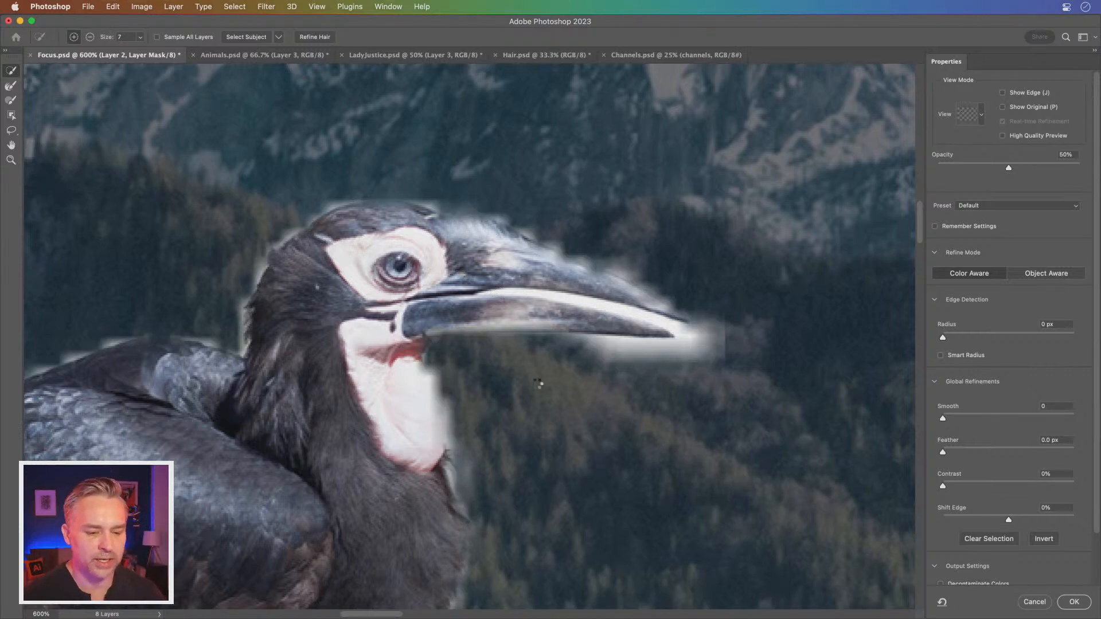
key("super+z")
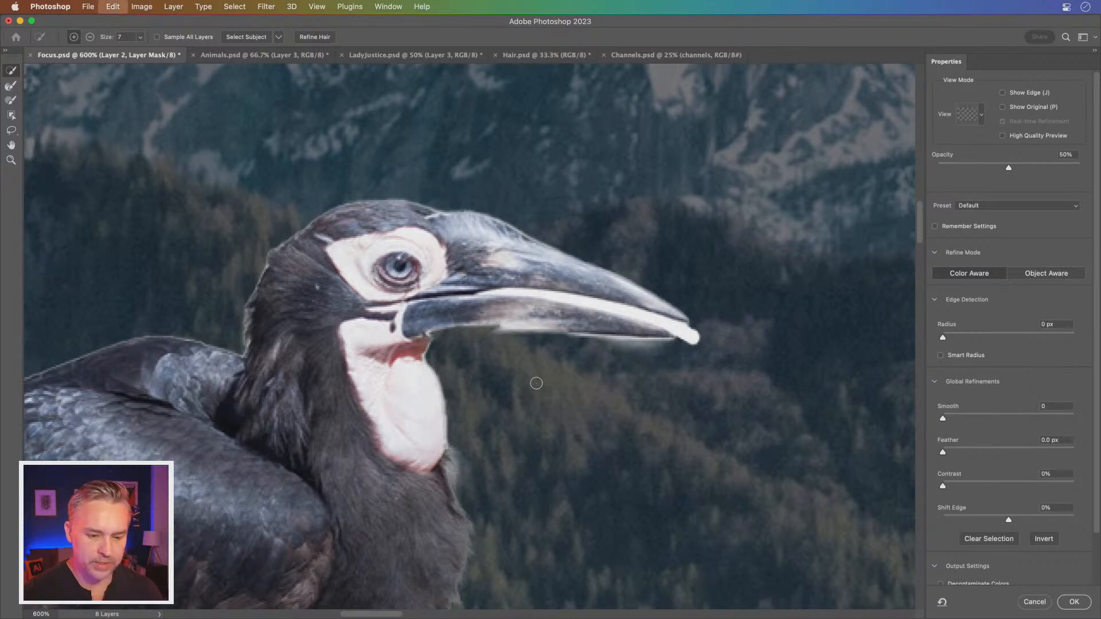
key("super+z")
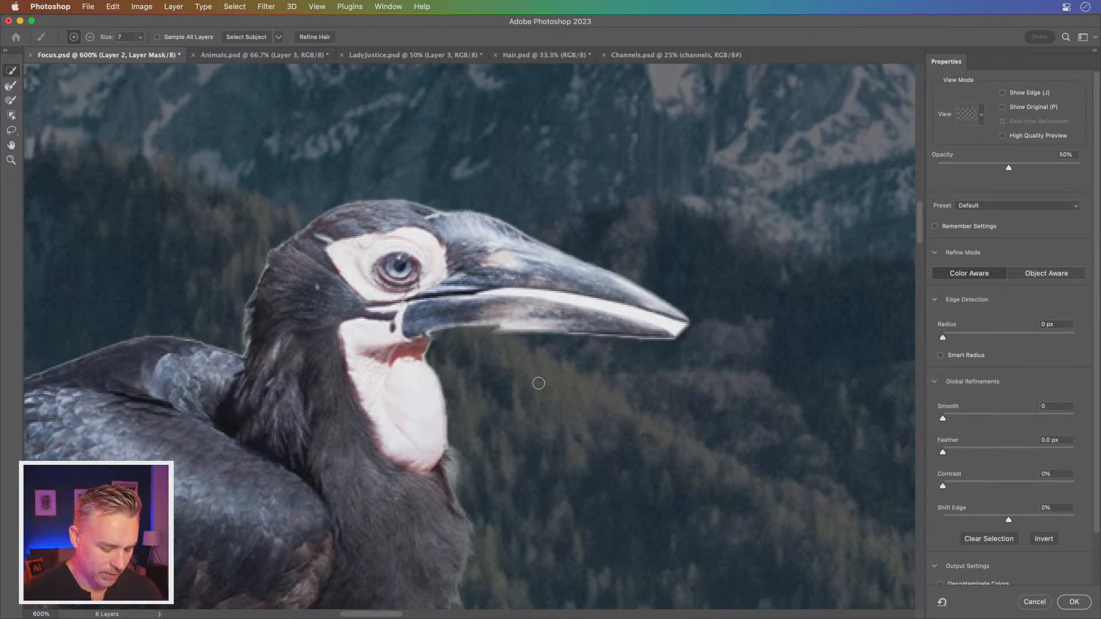
Step: Try to subtract the white strip between the beak halves with the Quick Selection Tool, and undo the attempt
left_click(698, 333, "alt")
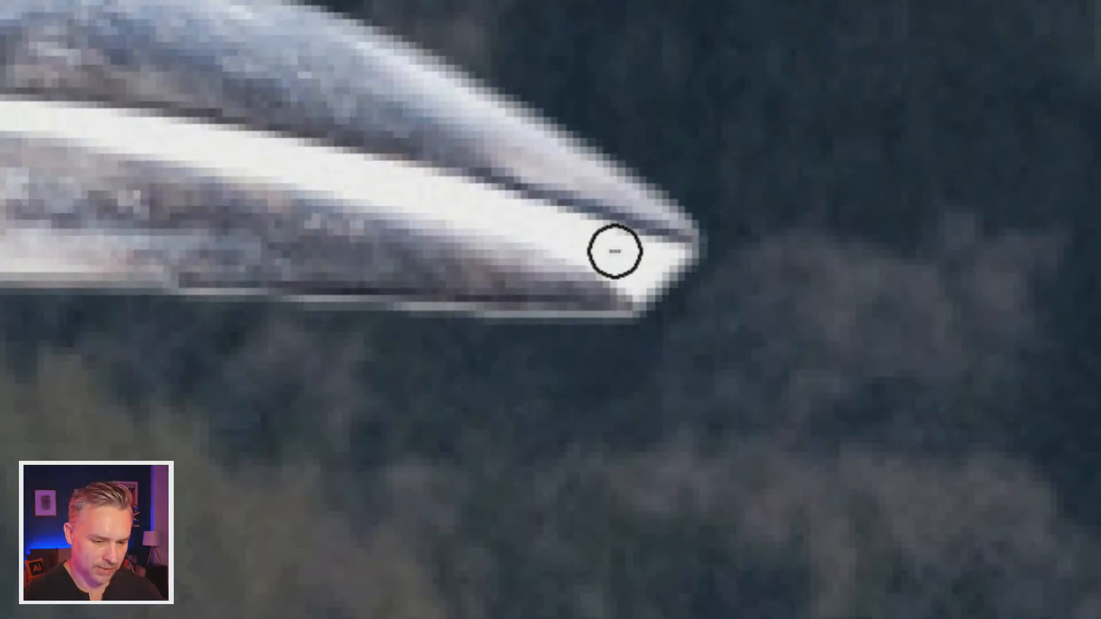
mouse_move(615, 250)
left_mouse_down()
mouse_move(678, 276)
mouse_move(402, 187)
left_mouse_up()
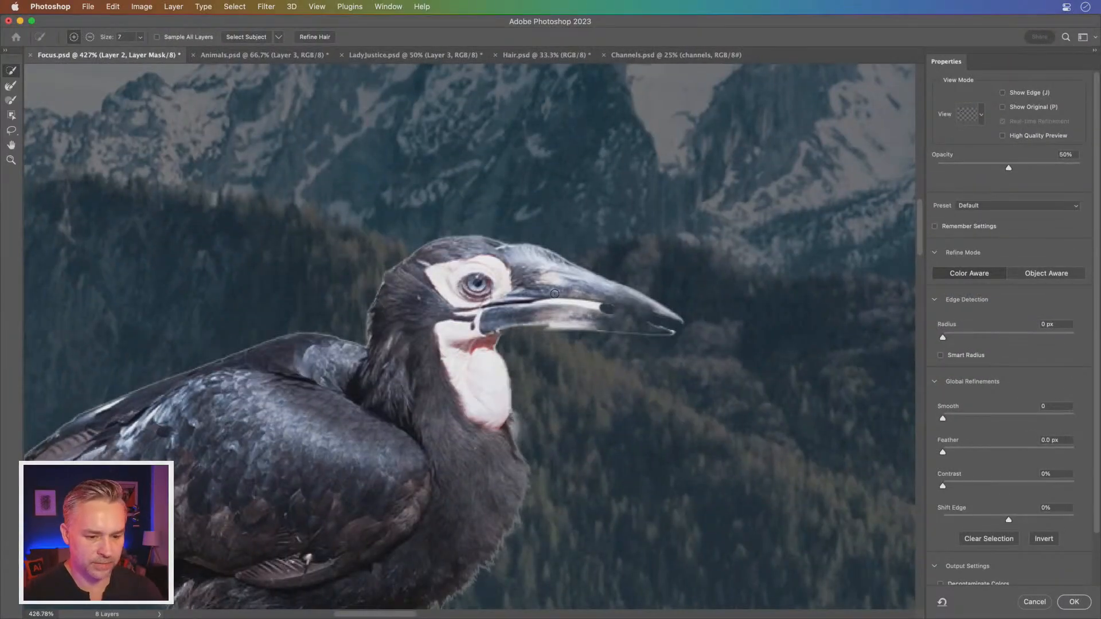
key("super+z")
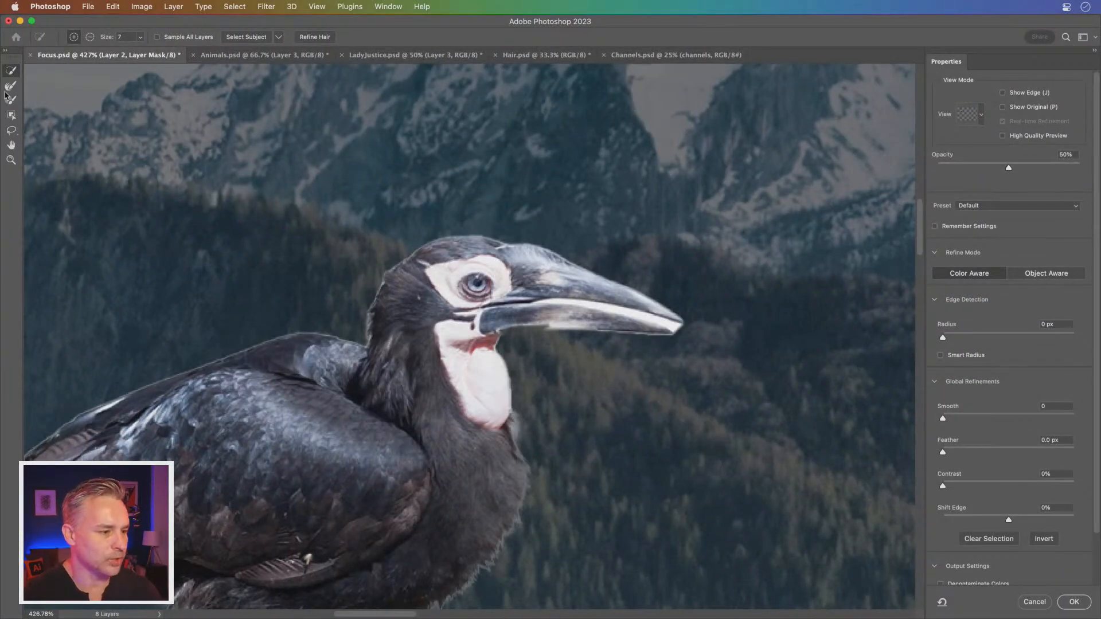
Step: Subtract the white strip between the upper and lower beak from the bird's selection with the Lasso Tool
left_click(10, 131)
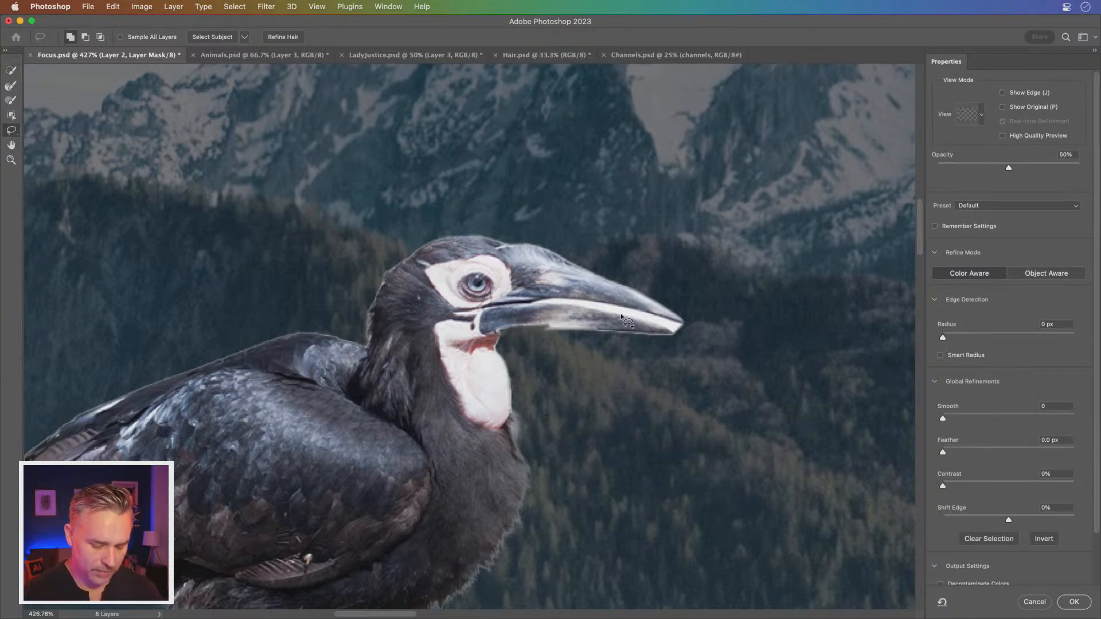
key("super+equal")
key("super+equal")
left_click_drag(599, 316, 556, 335)
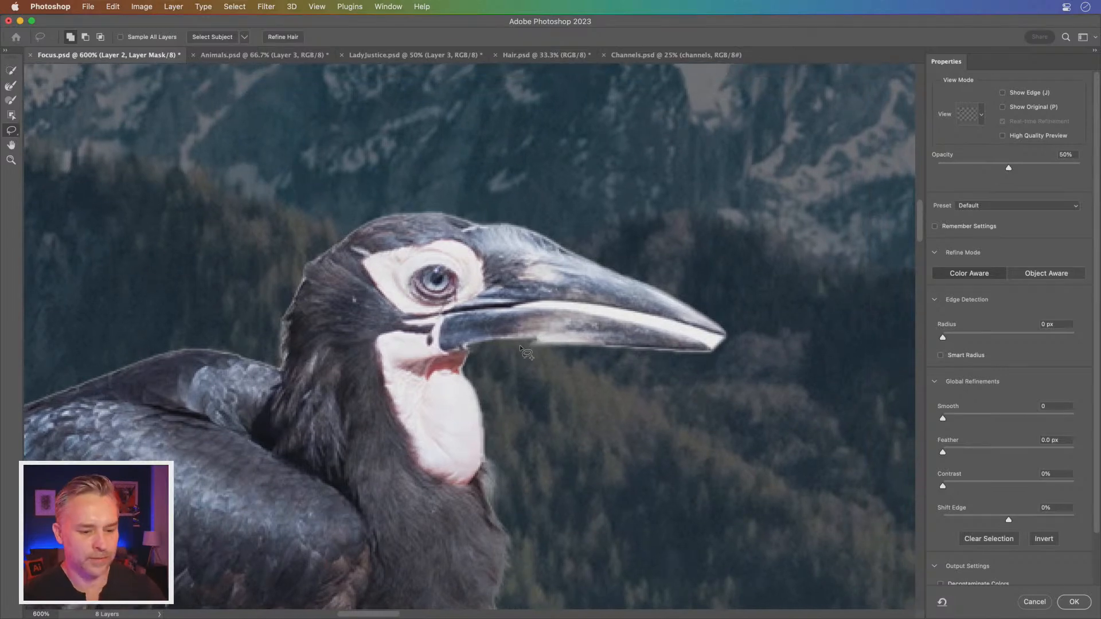
left_click_drag(496, 343, 571, 349)
key("super+z")
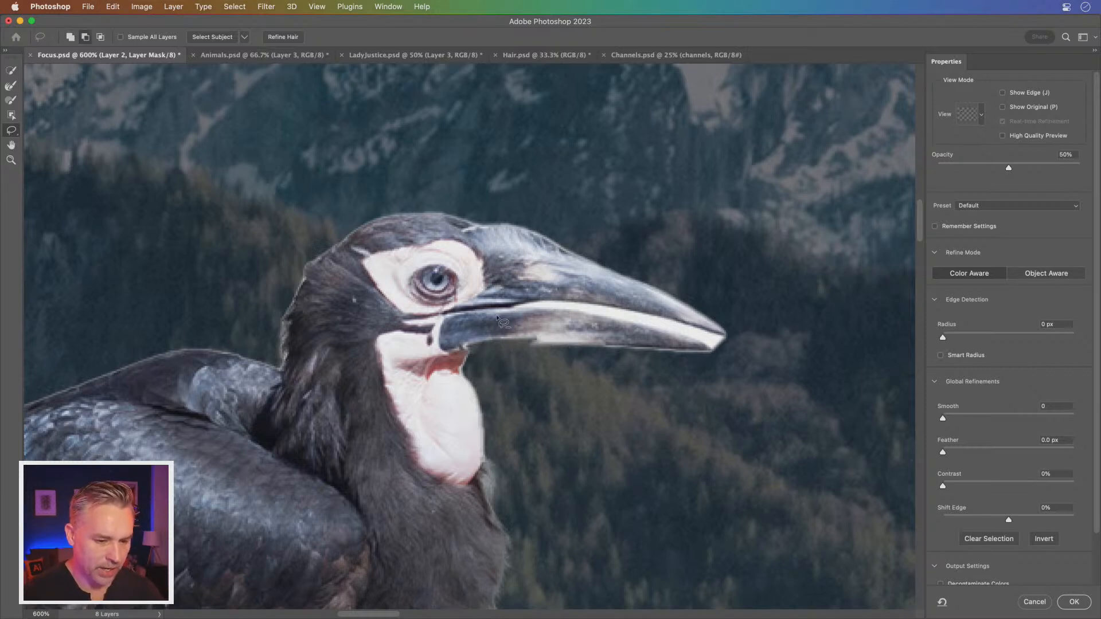
mouse_move(497, 344)
left_mouse_down()
mouse_move(709, 347)
mouse_move(632, 321)
mouse_move(508, 305)
mouse_move(537, 301)
mouse_move(737, 337)
mouse_move(745, 384)
mouse_move(633, 424)
mouse_move(542, 403)
left_mouse_up()
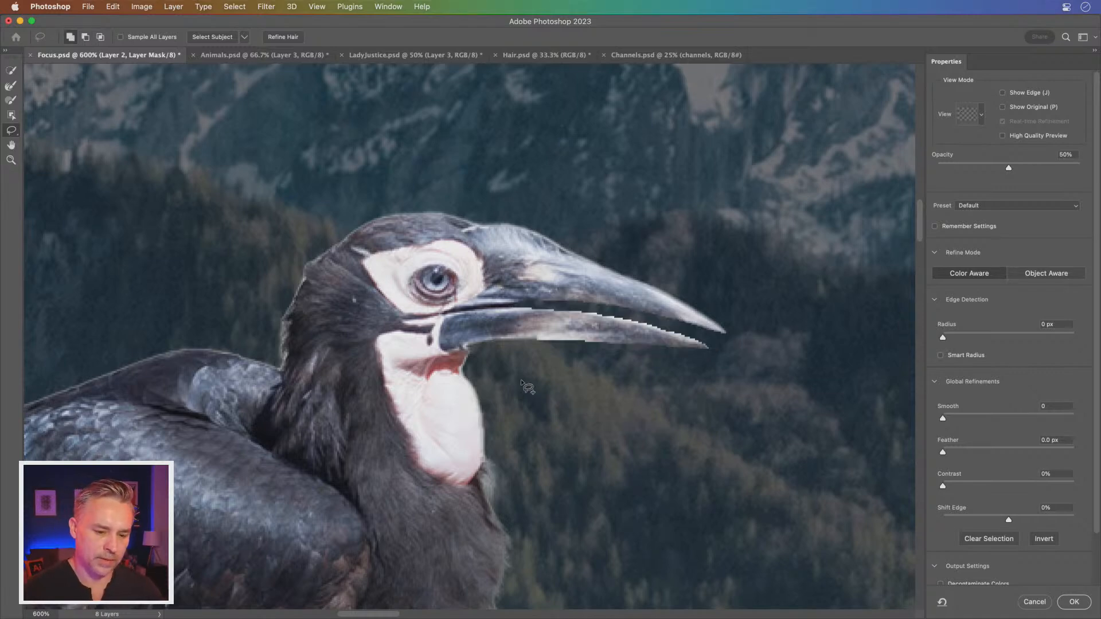
Step: Examine the whole bird cutout, including its opened beak, against the landscape
key("super+minus")
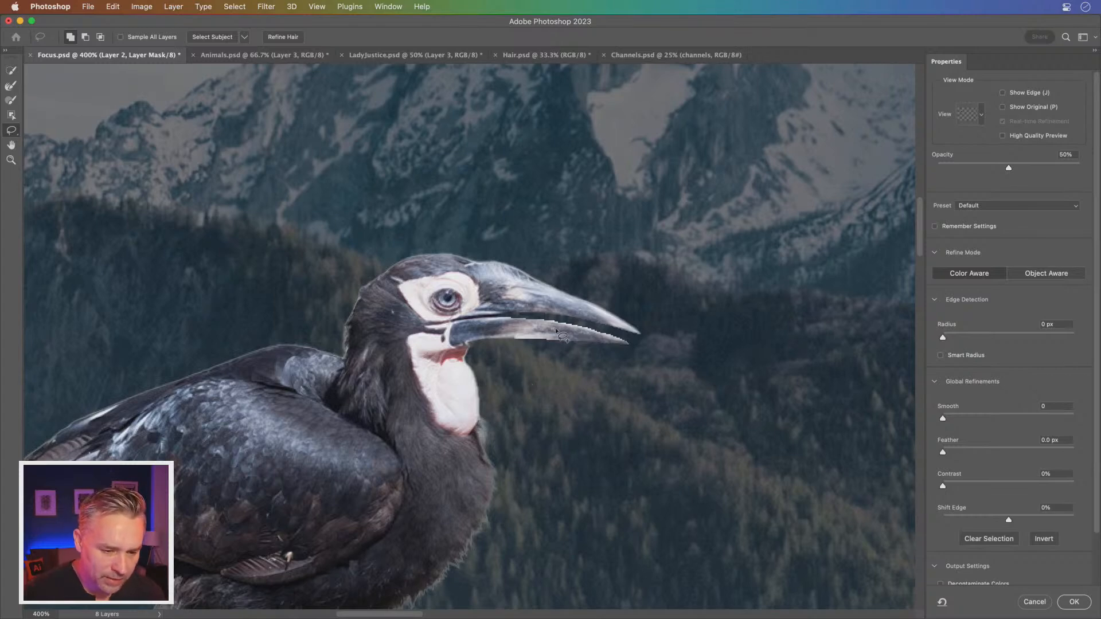
key("super+minus")
key("super+minus")
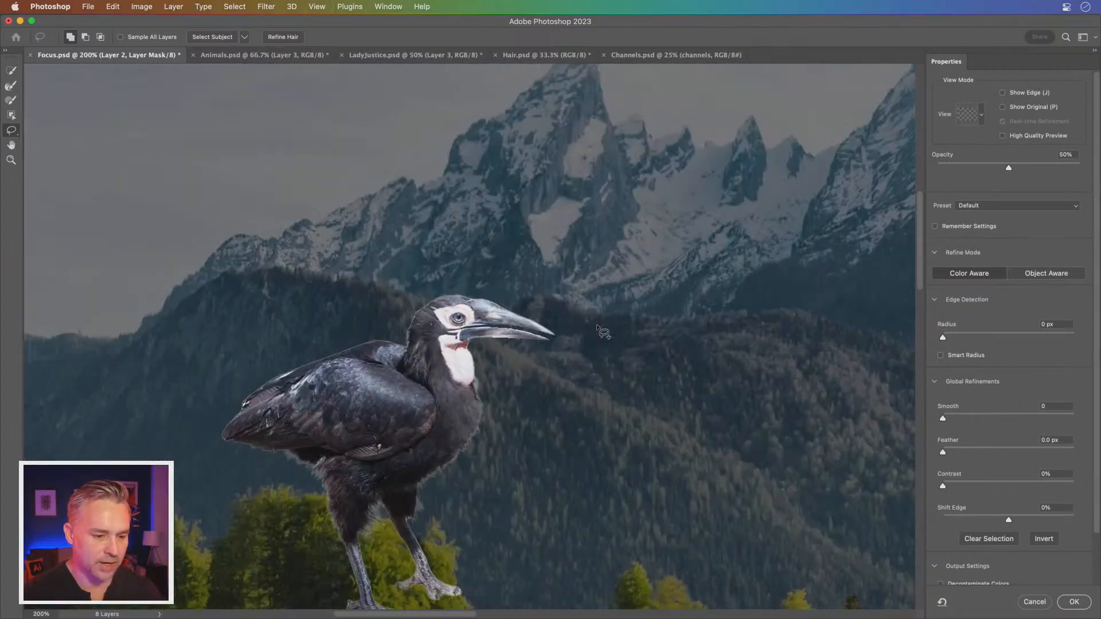
scroll(563, 226, "down", 5)
scroll(562, 226, "left", 5)
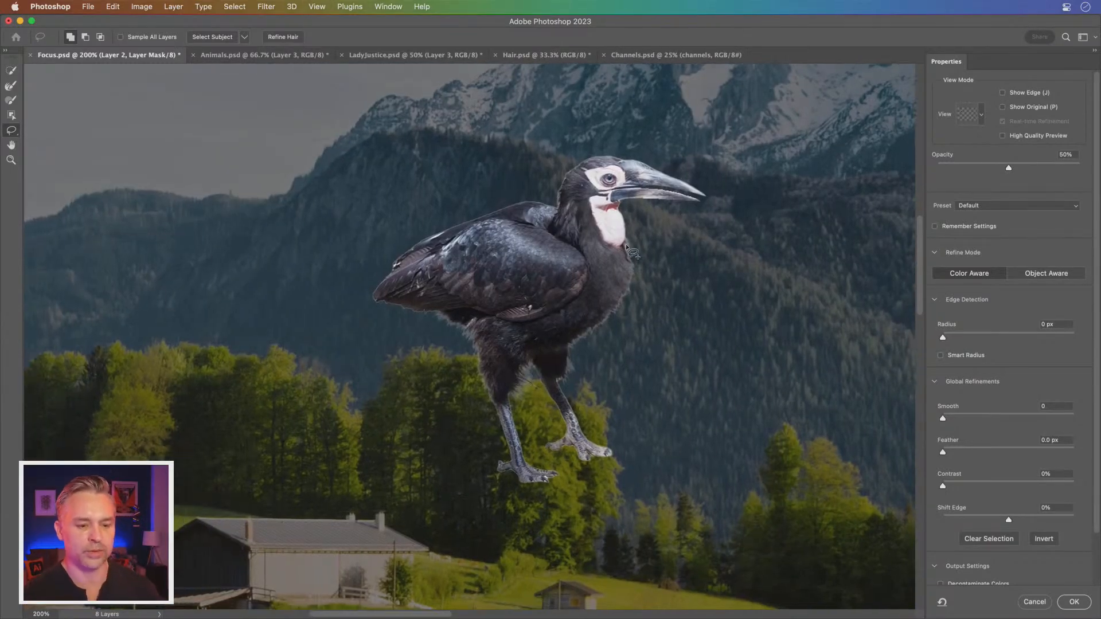
scroll(542, 275, "up", 2)
scroll(542, 276, "right", 3)
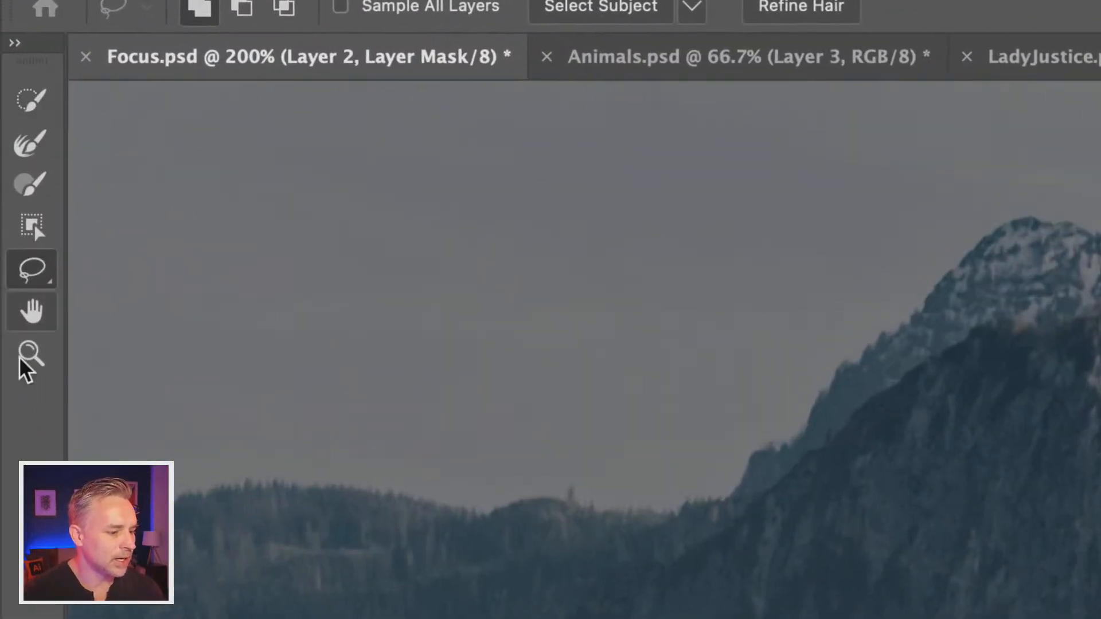
left_click(26, 272)
left_click(27, 272)
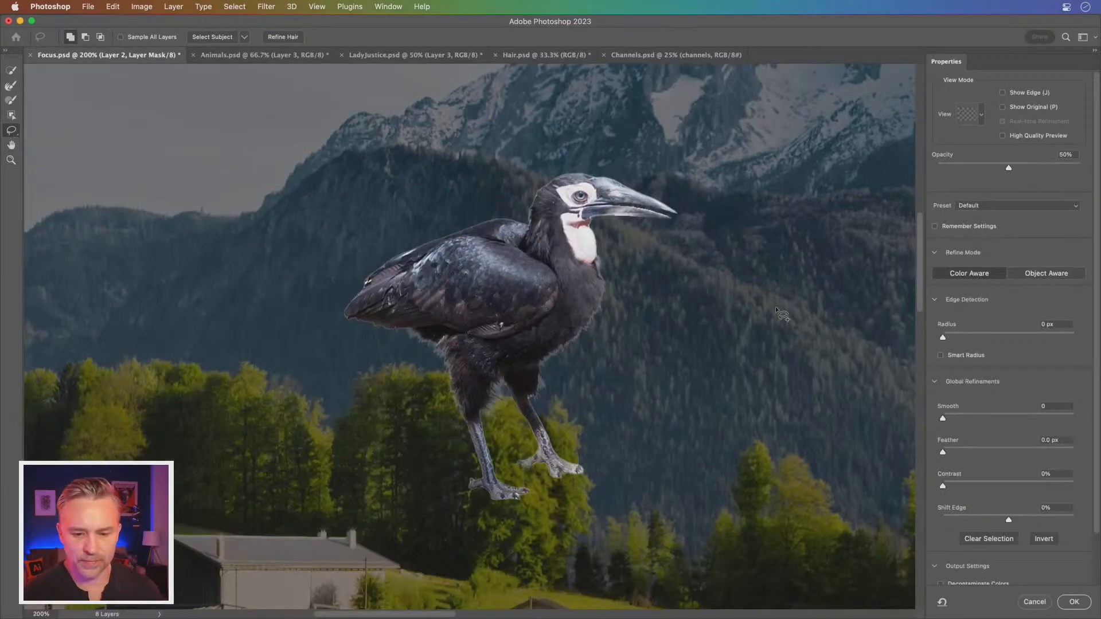
Step: Set Shift Edge to -41% for the bird's mask and output the result to a new layer with layer mask
scroll(1093, 570, "down", 2)
key("super+plus")
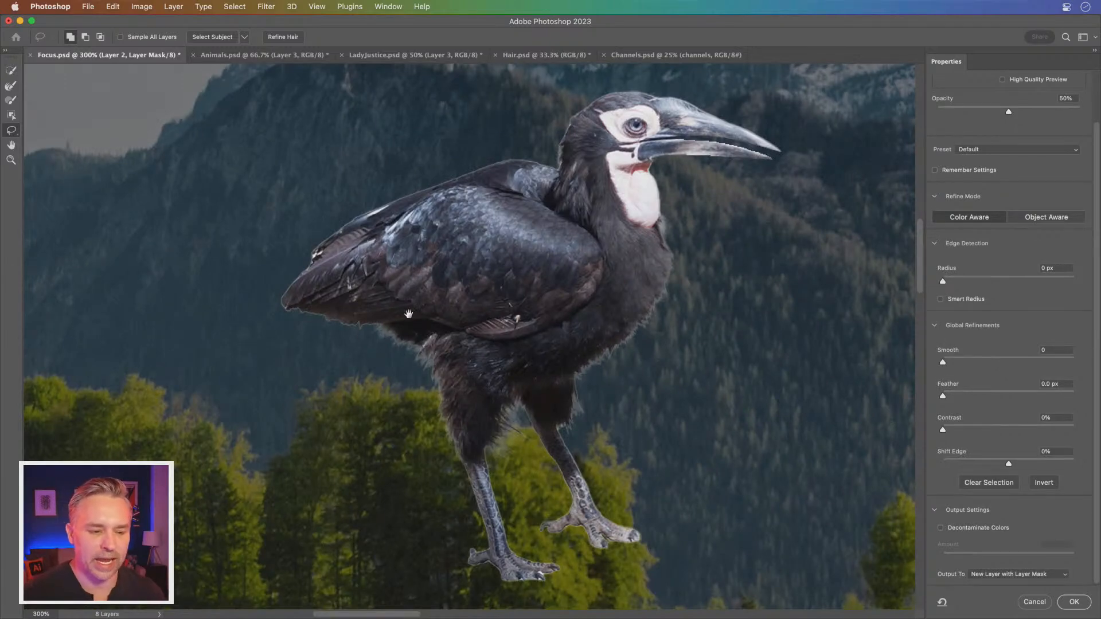
left_click_drag(428, 319, 372, 317)
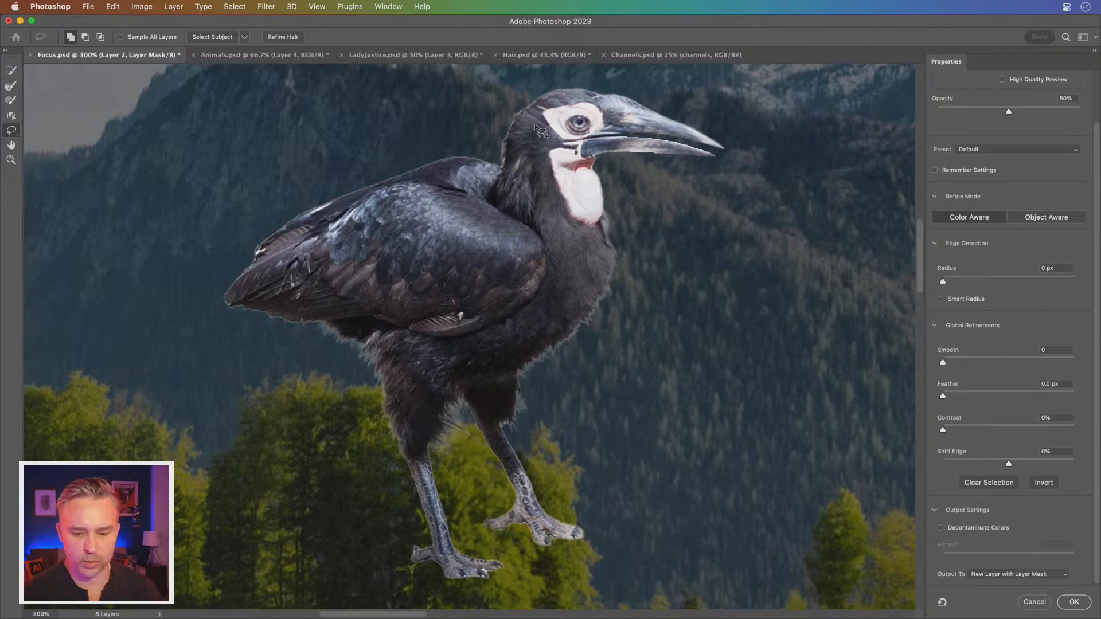
left_click(997, 464)
left_click_drag(998, 466, 982, 466)
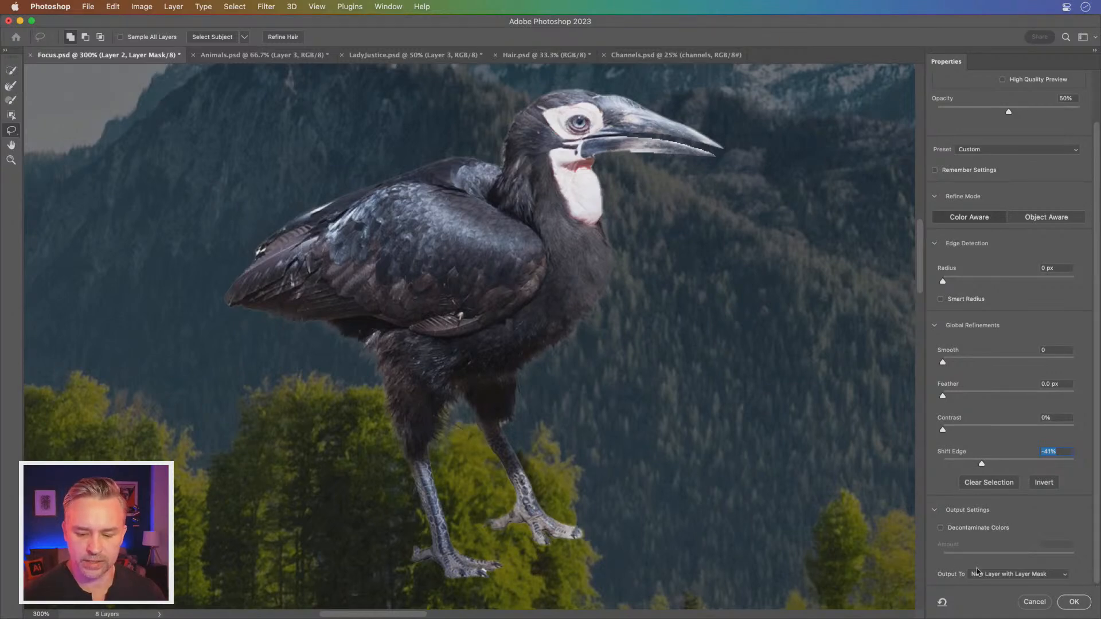
left_click(1074, 603)
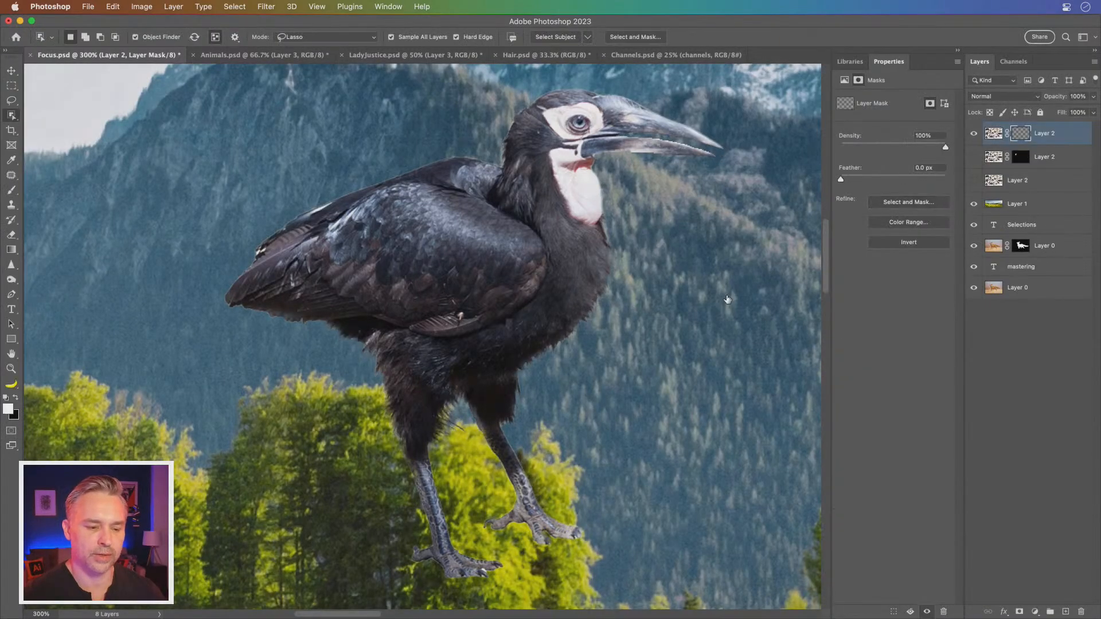
Step: Rename the masked bird layer as "bird" and convert it to a Smart Object
key("super+minus")
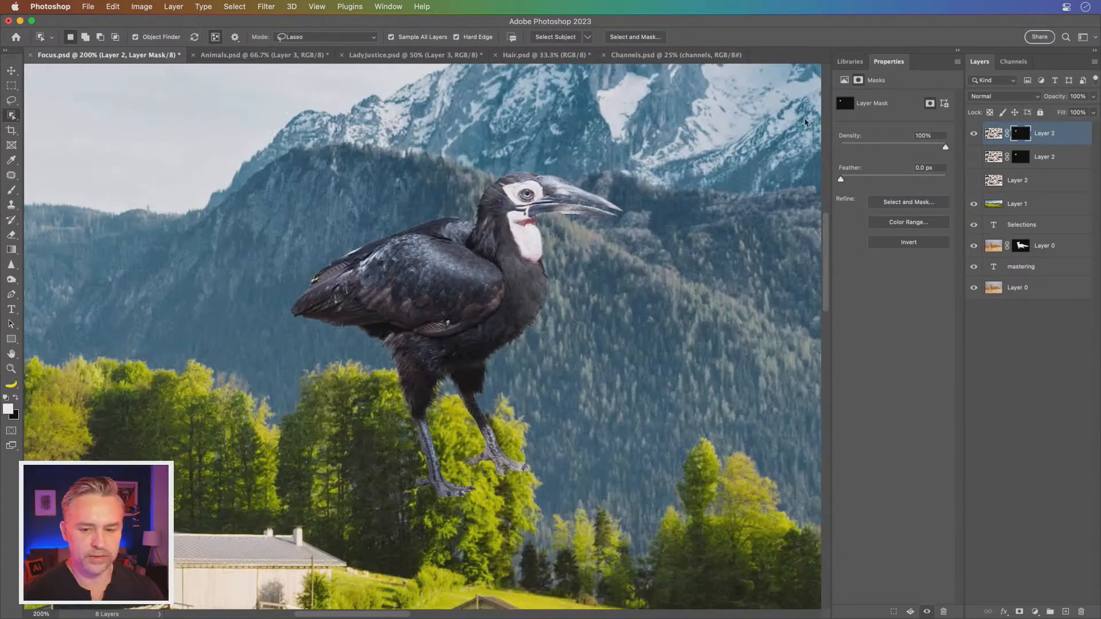
double_click(1043, 135)
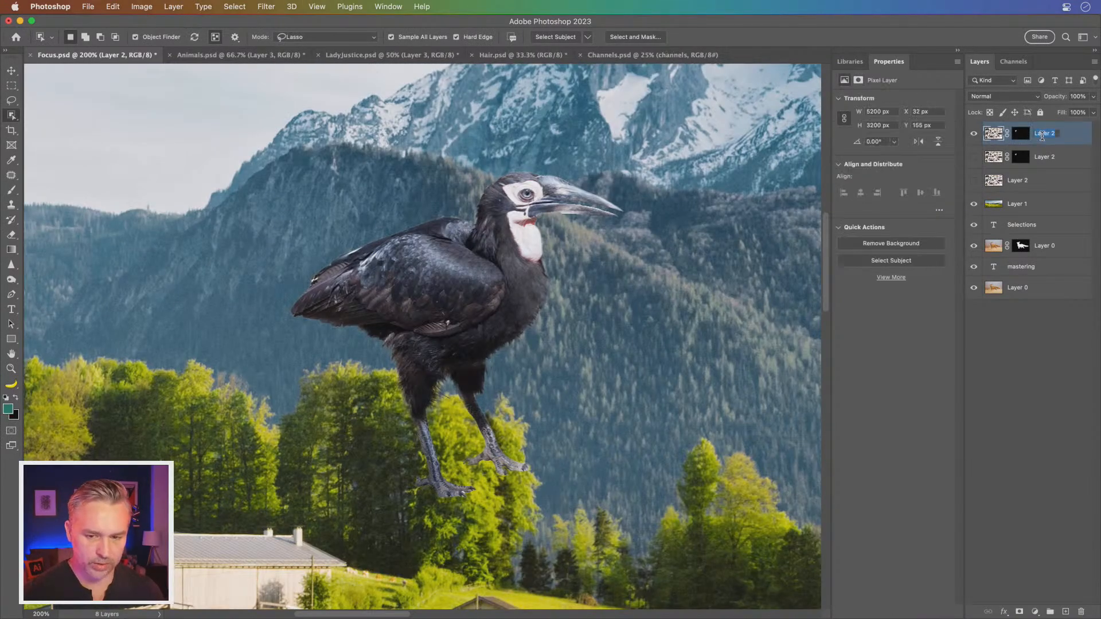
type("bird")
key("Return")
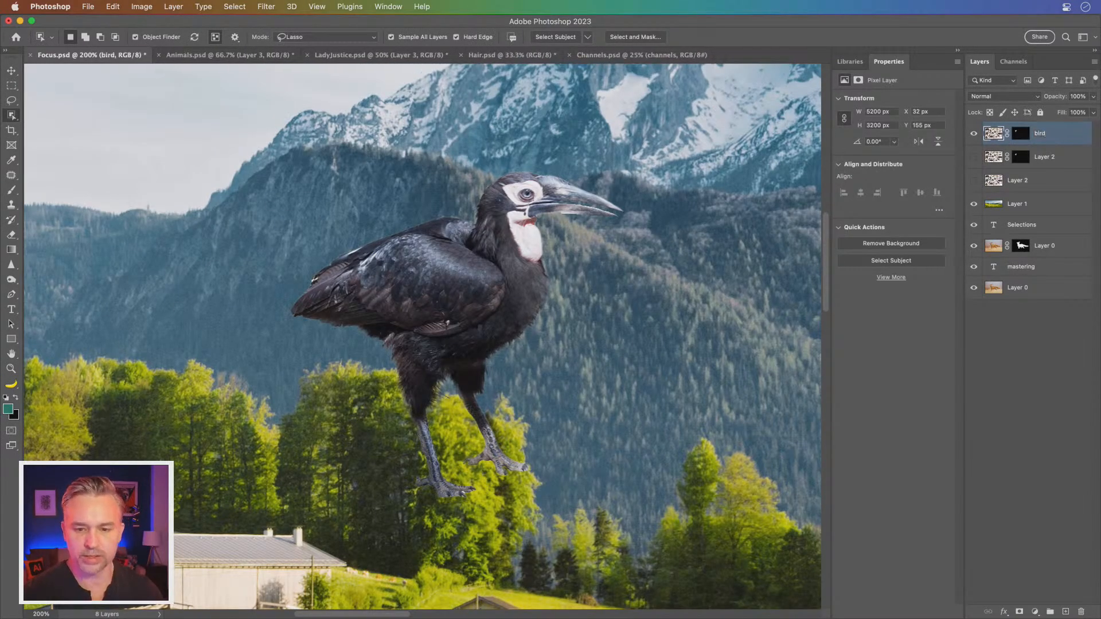
right_click(1071, 136)
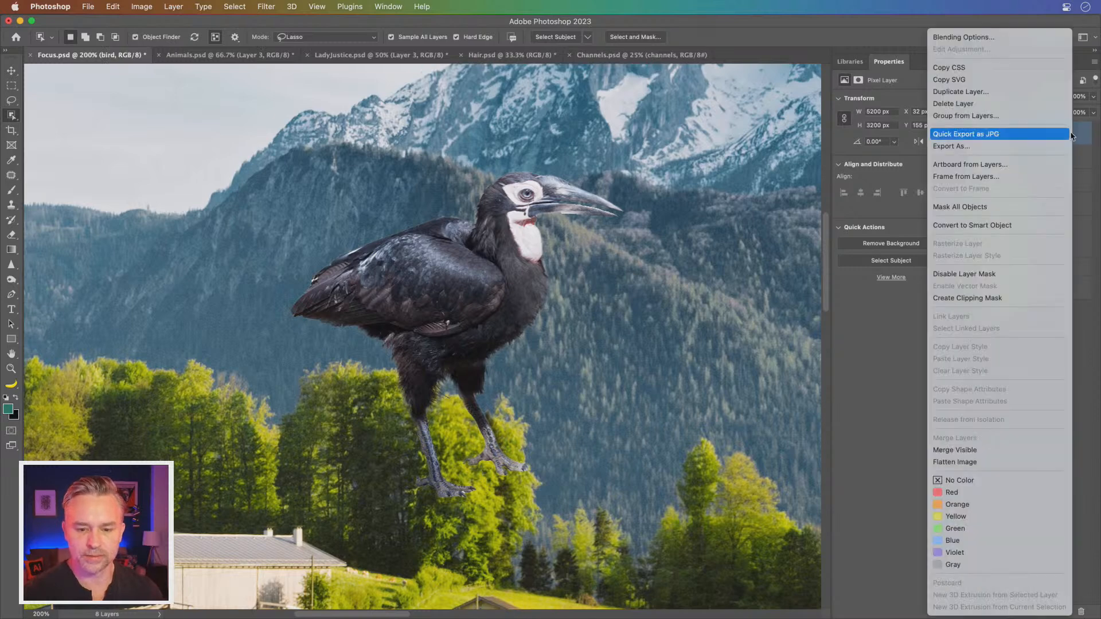
left_click(968, 226)
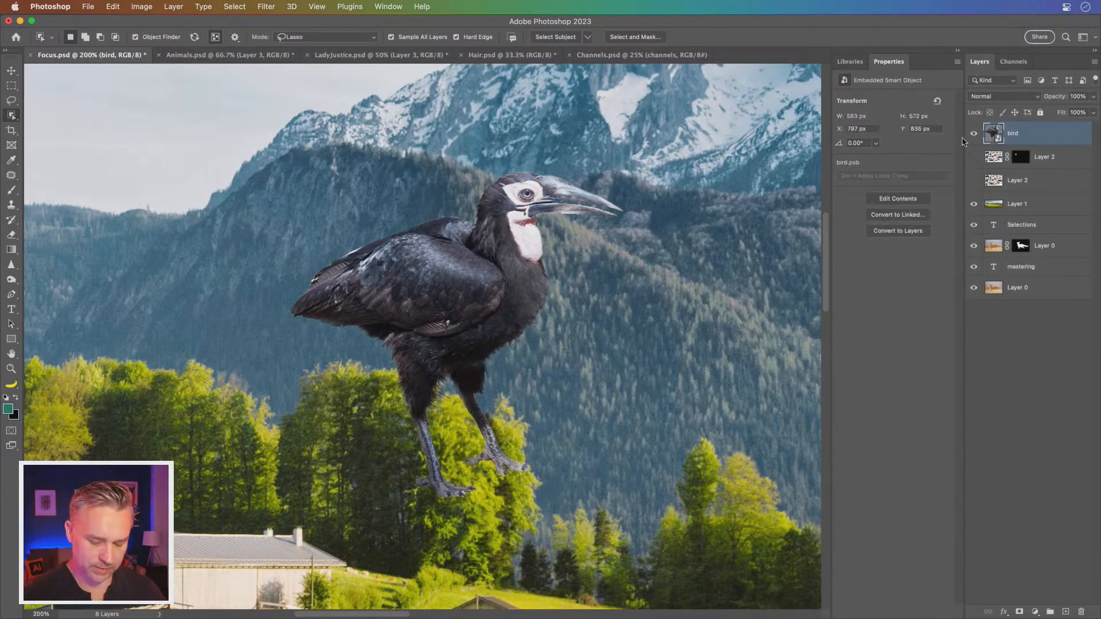
Step: Move the bird from the trees down into the yellow meadow, to about X 2015 px and Y 2244 px
key("super+0")
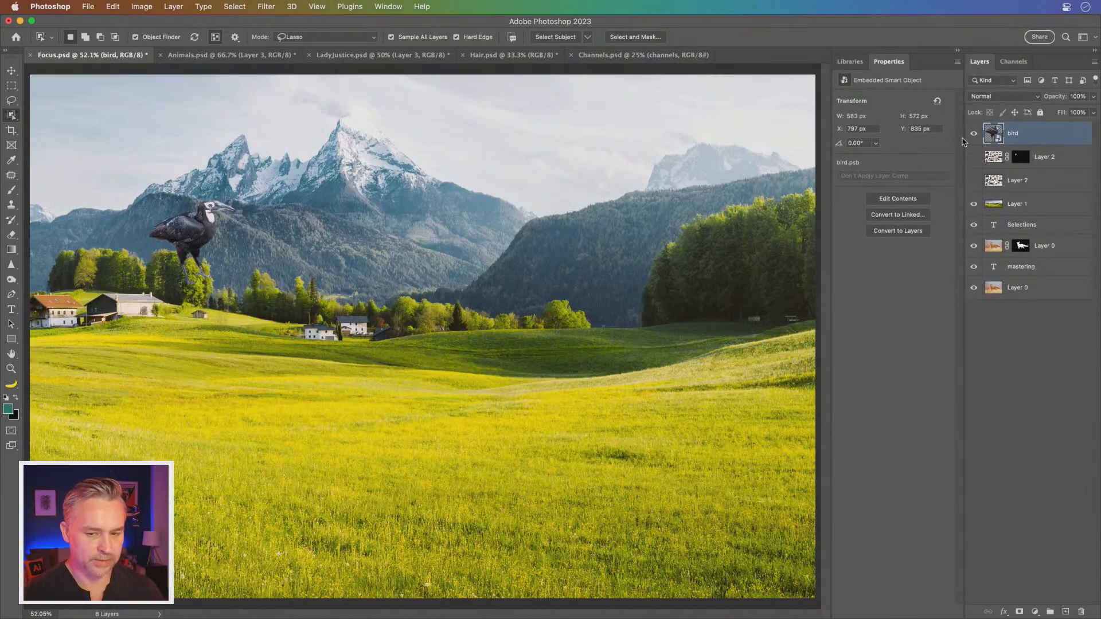
left_click(11, 70)
left_click_drag(142, 175, 325, 380)
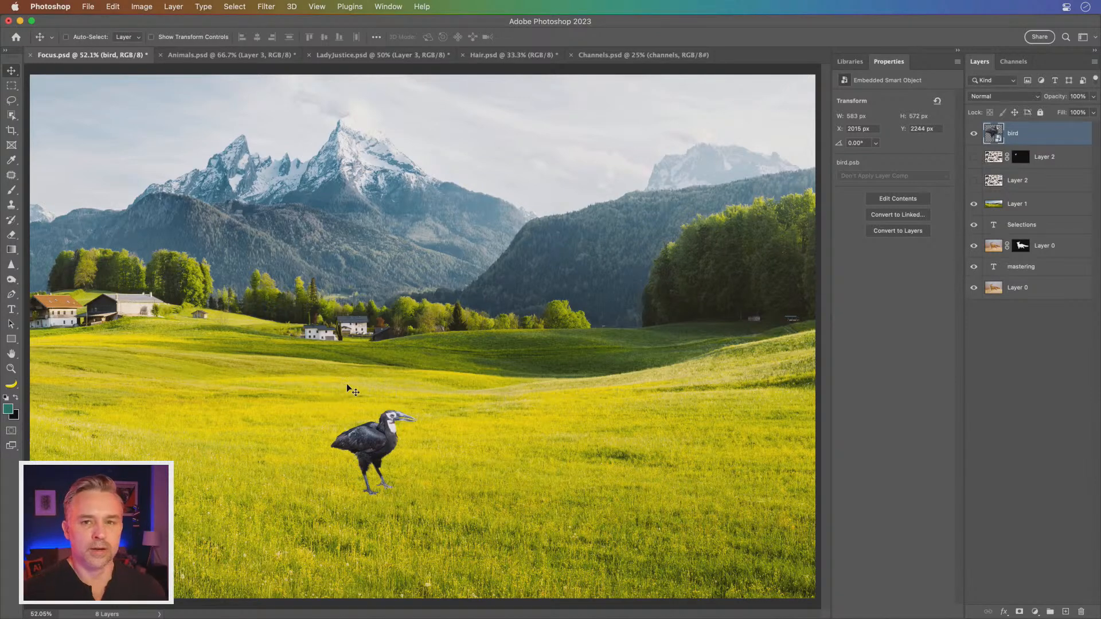
Step: Hide the bird layer, then show and select the unmasked Layer 2 containing all the animals
left_click(974, 133)
left_click(974, 180)
left_click(1009, 182)
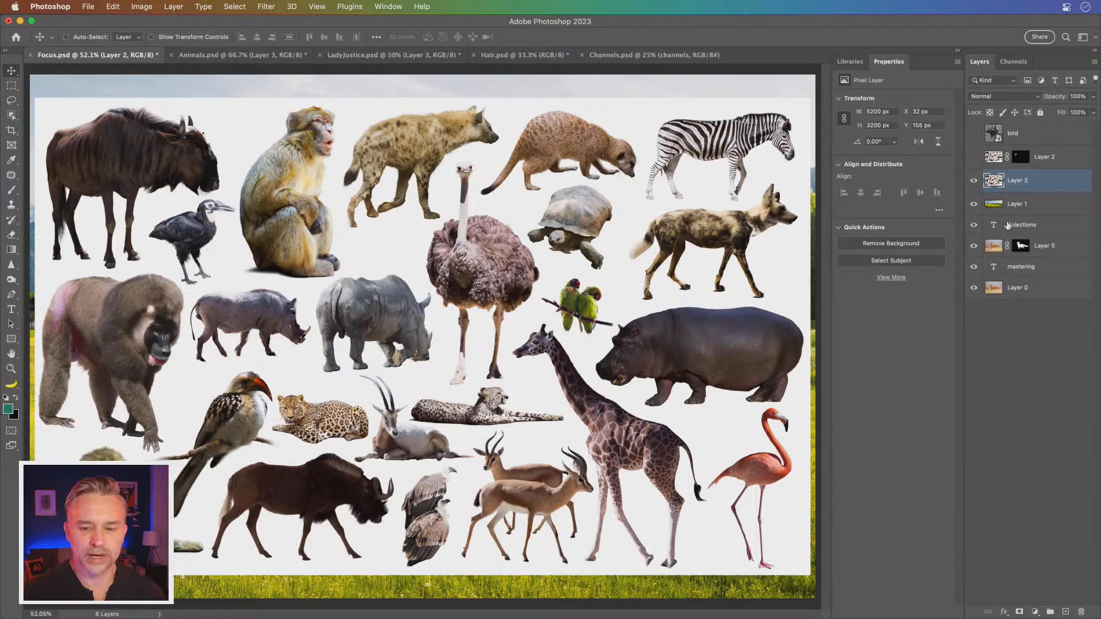
Step: Select the flamingo with the Object Selection tool in Rectangle mode and keep a hidden duplicate of Layer 2 beneath the original
left_click(11, 116)
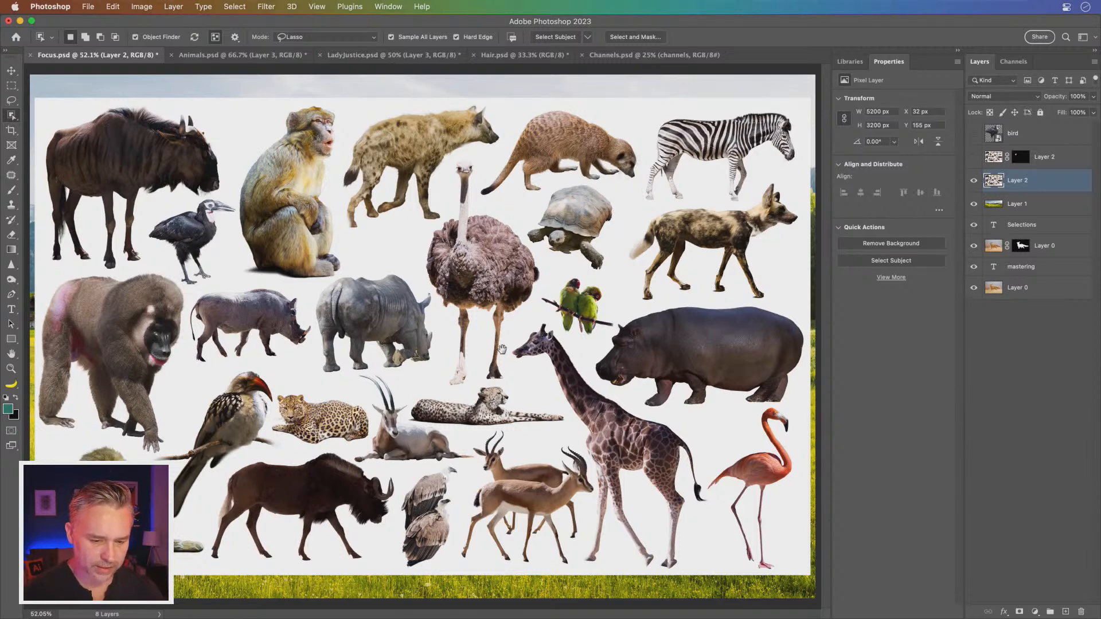
key("super+1")
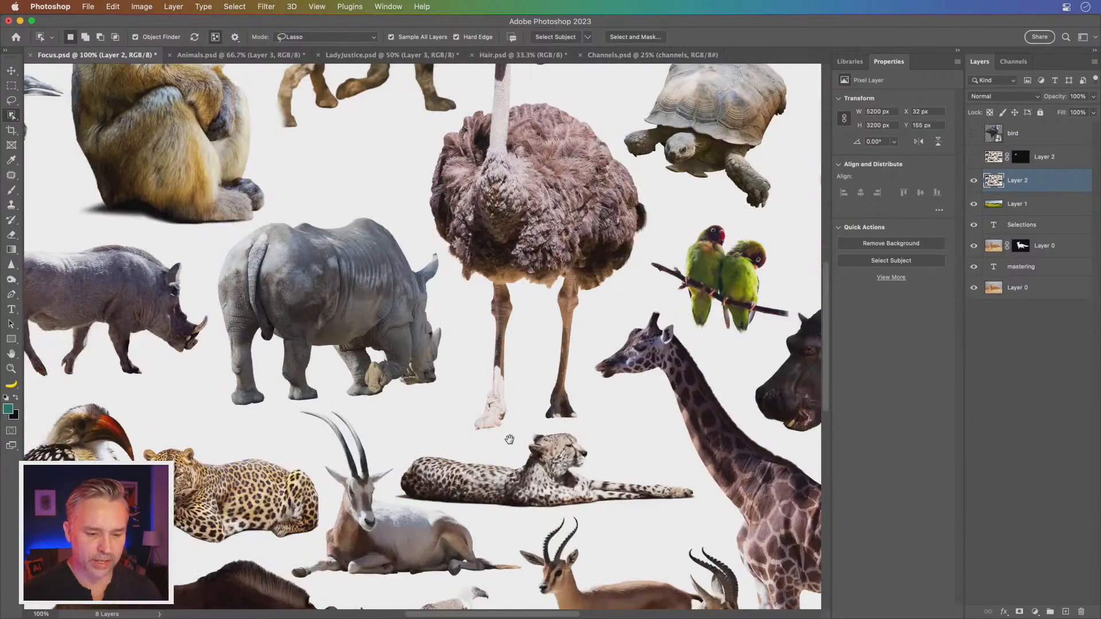
left_click_drag(597, 485, 172, 239)
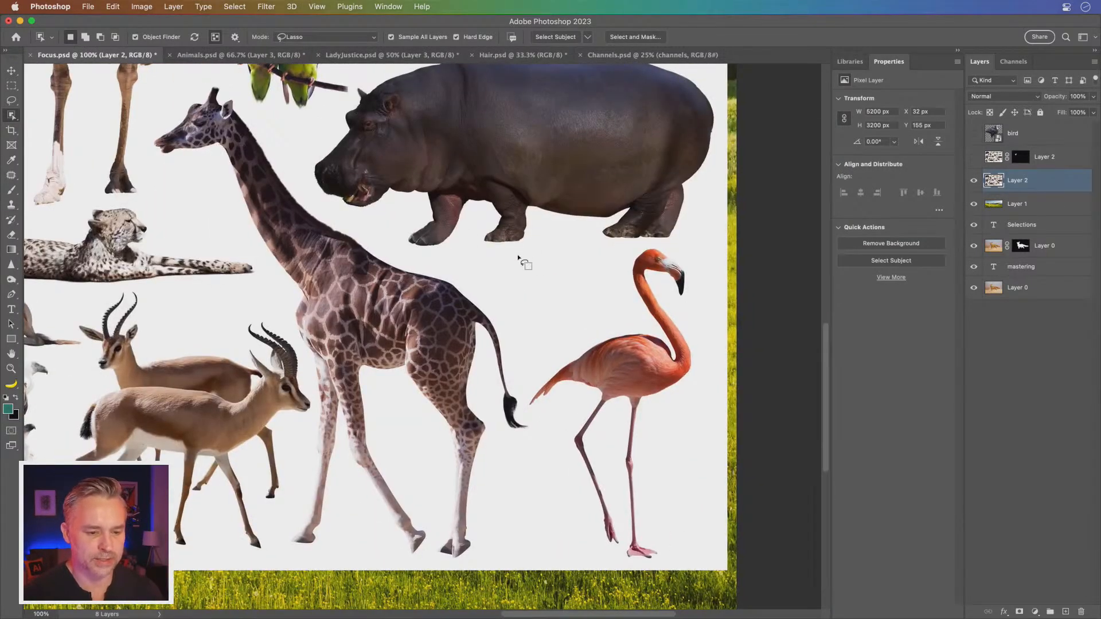
left_click(324, 36)
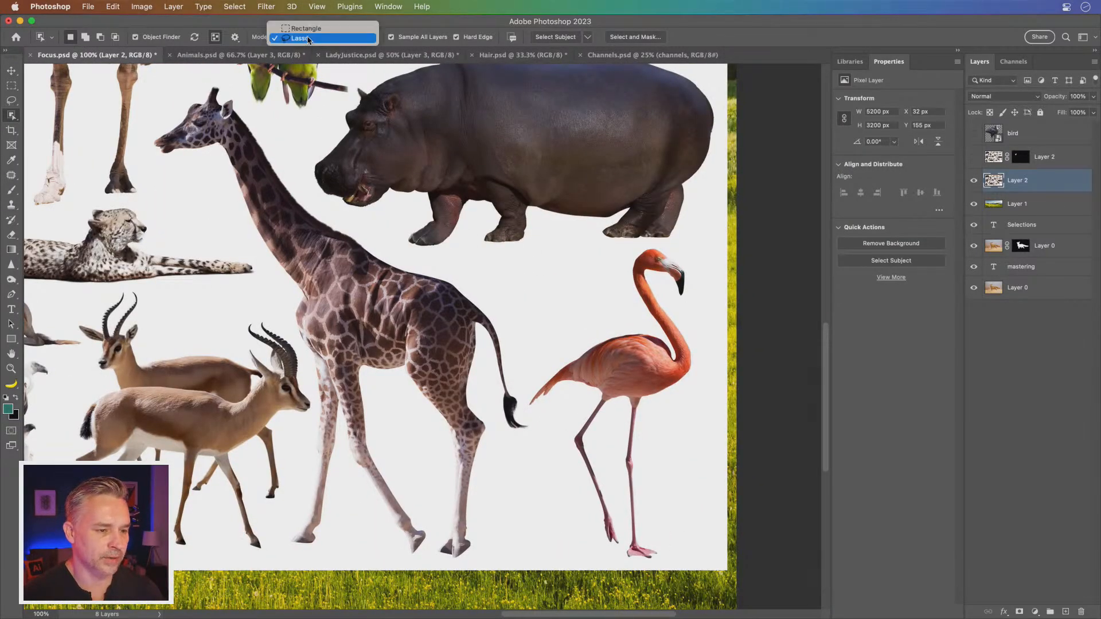
left_click(301, 26)
left_click_drag(515, 245, 718, 568)
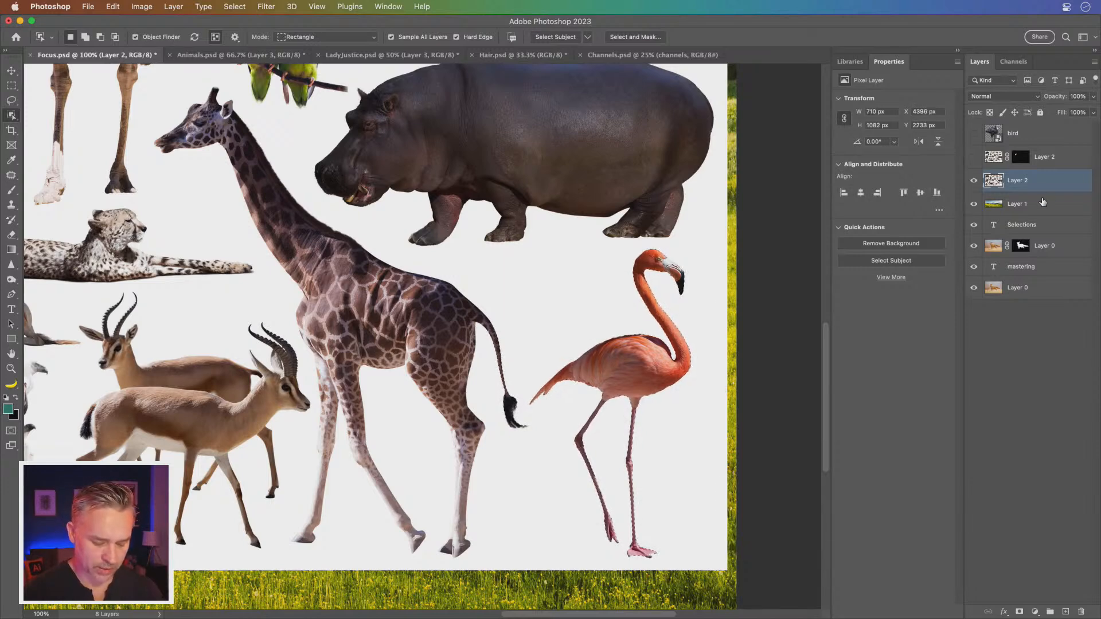
left_click_drag(1055, 189, 1065, 613)
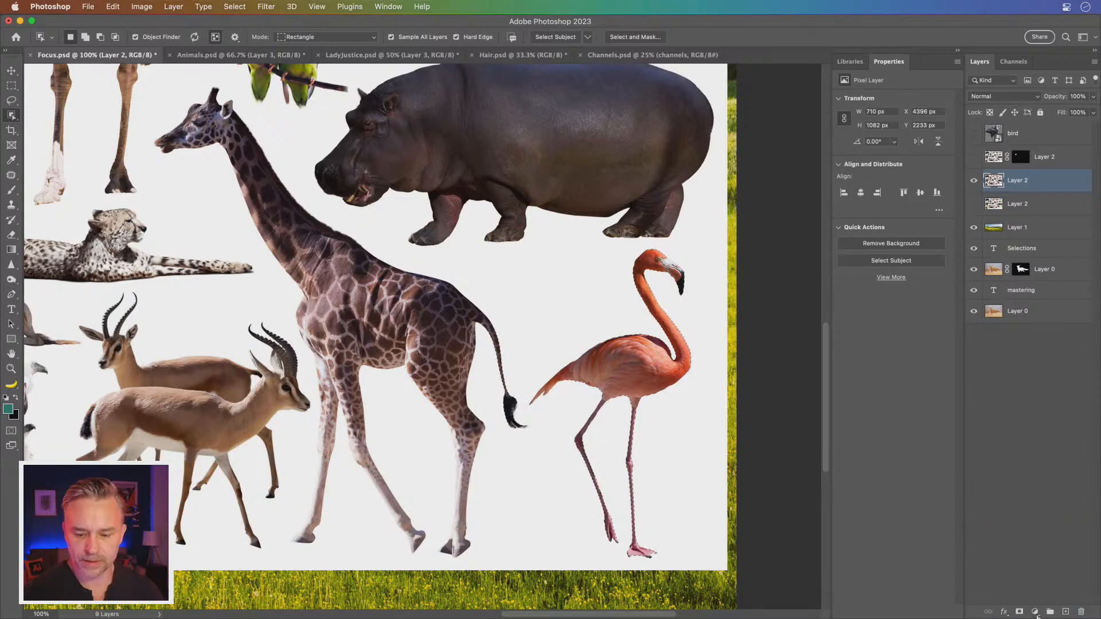
Step: Try masking Layer 2 with the flamingo selection, and delete that layer mask
left_click(1019, 612)
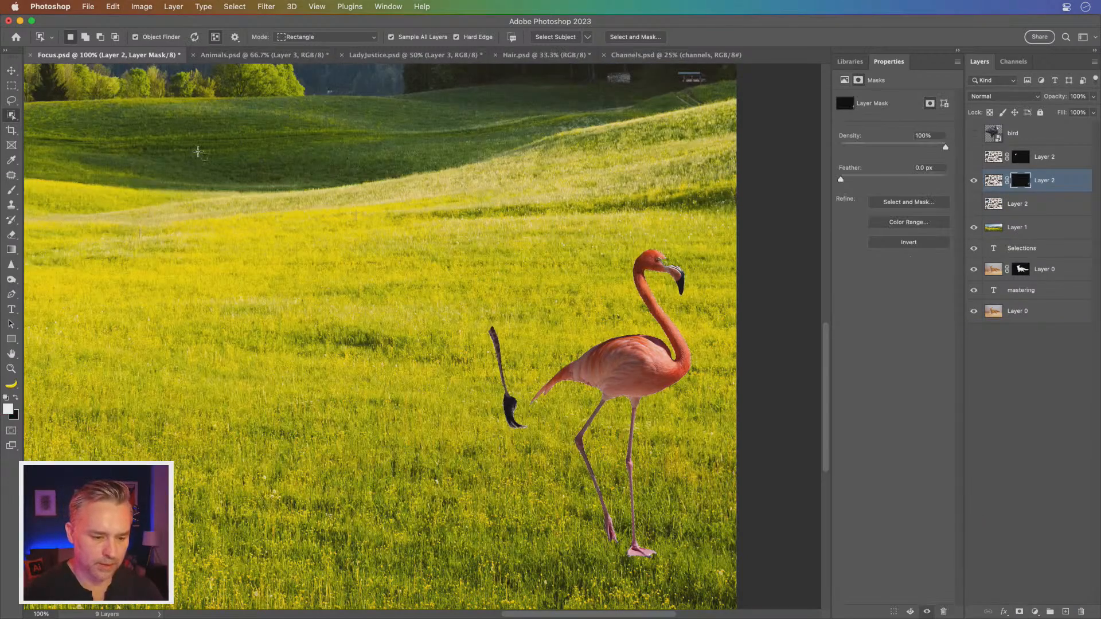
key("super+equal")
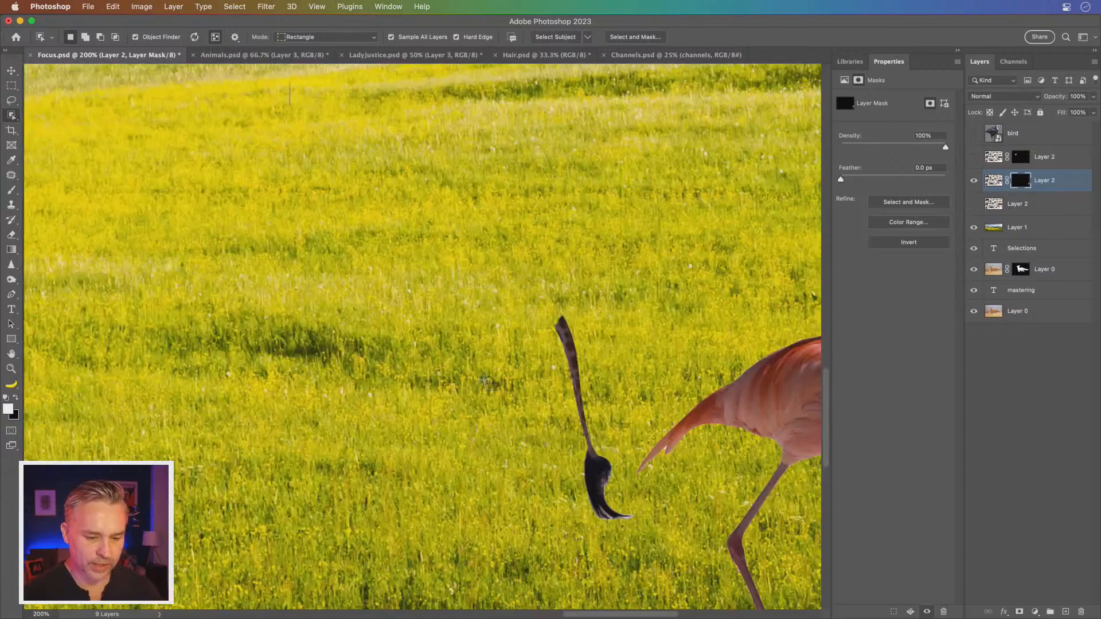
left_click_drag(579, 392, 322, 307)
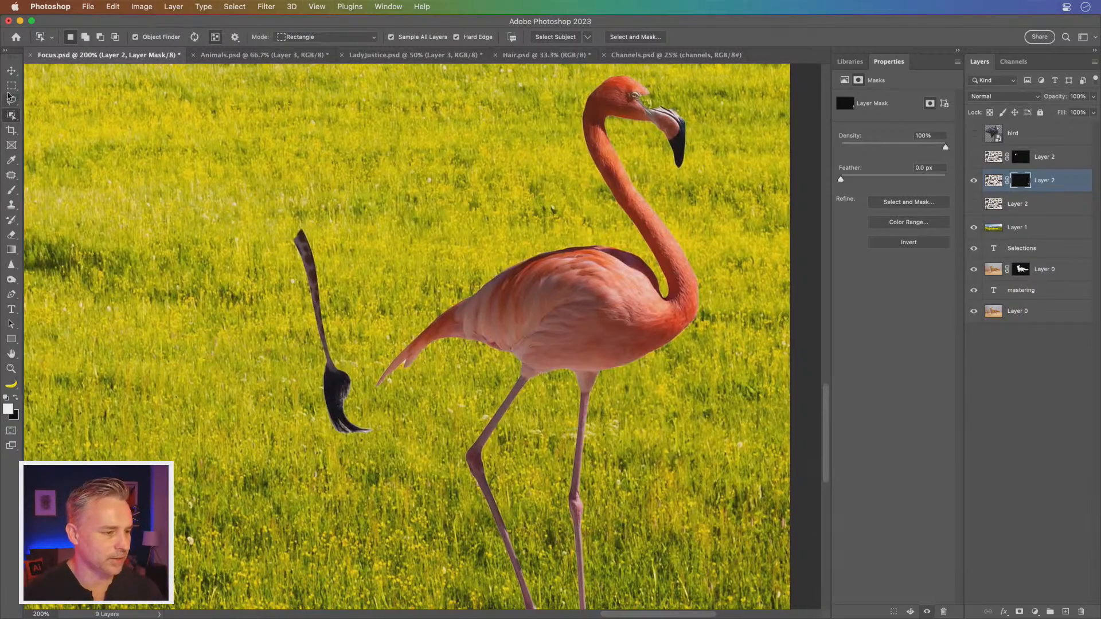
key("l")
right_click(1024, 185)
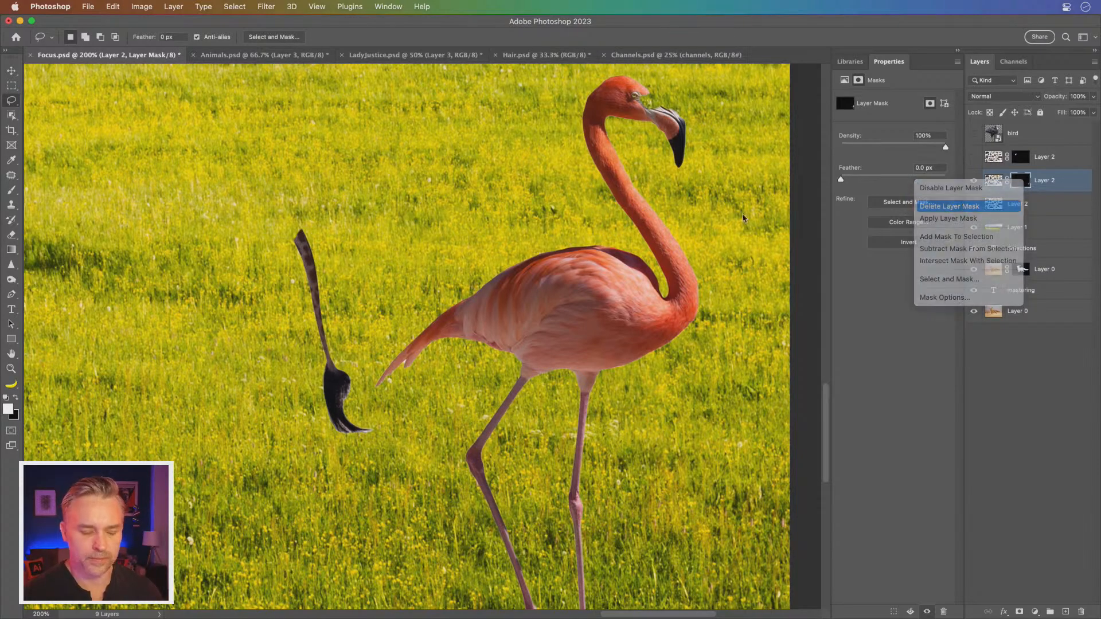
left_click(965, 207)
Step: Select the flamingo by outlining it loosely with the Object Selection tool in Lasso mode
left_click(12, 115)
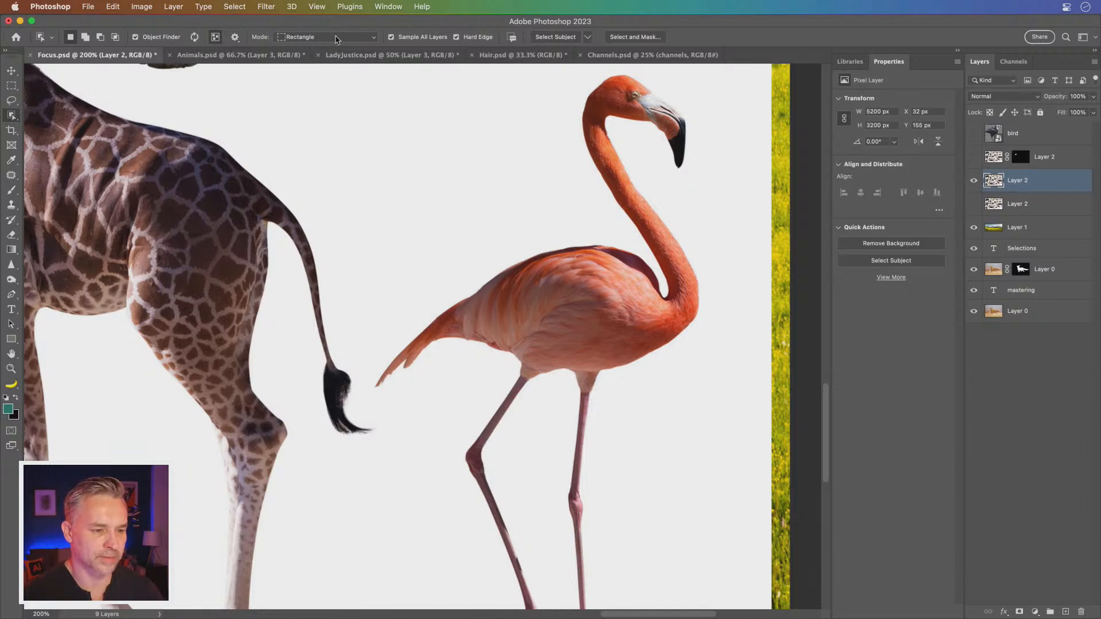
key("super+minus")
left_click(337, 37)
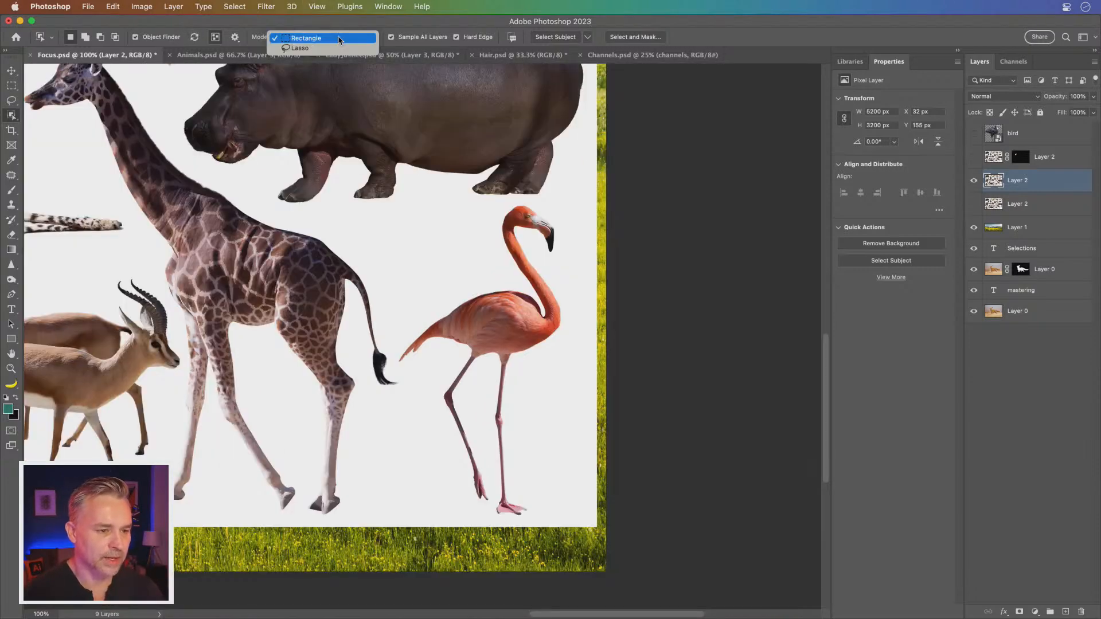
left_click(315, 48)
mouse_move(410, 187)
left_mouse_down()
mouse_move(535, 225)
mouse_move(596, 227)
left_mouse_up()
mouse_move(631, 295)
left_mouse_down()
mouse_move(693, 248)
mouse_move(746, 254)
mouse_move(765, 330)
mouse_move(737, 559)
mouse_move(660, 558)
mouse_move(584, 410)
mouse_move(662, 257)
left_mouse_up()
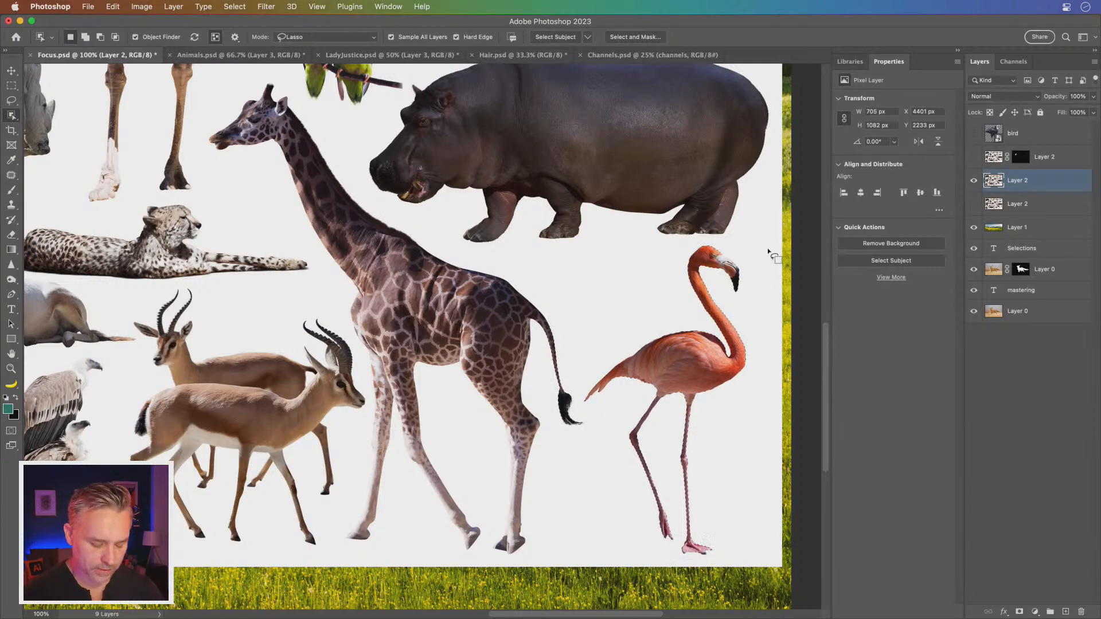
Step: Subtract the giraffe's tail from the flamingo selection
key("super+equal")
key("super+equal")
left_click_drag(705, 339, 202, 337)
key("shift")
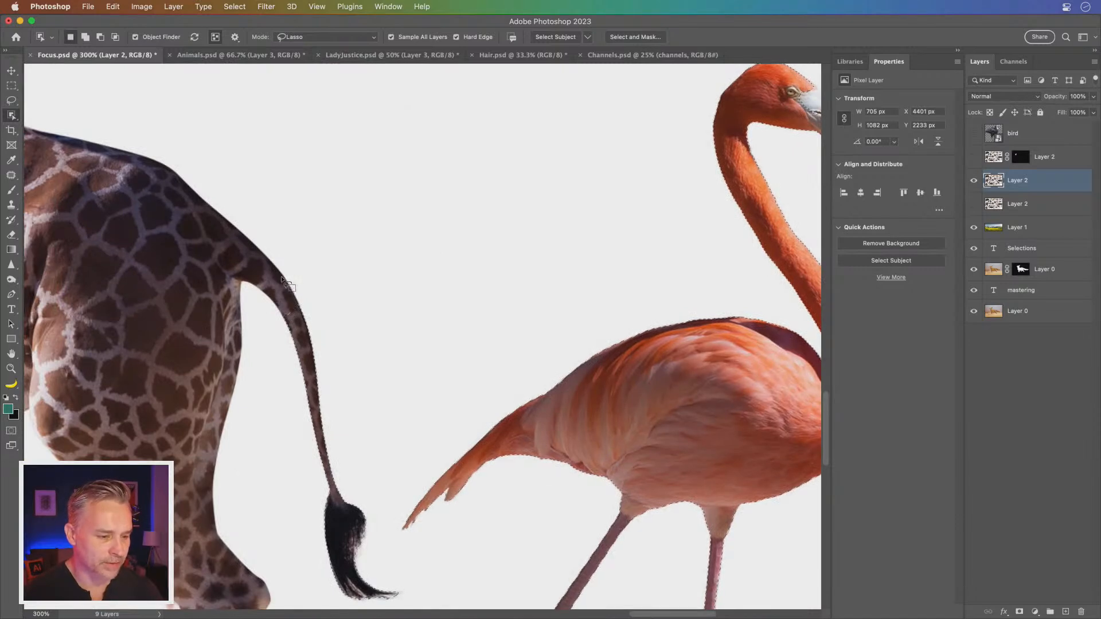
key("alt")
mouse_move(287, 282)
left_mouse_down()
mouse_move(336, 359)
mouse_move(380, 550)
mouse_move(408, 578)
mouse_move(417, 617)
mouse_move(368, 614)
mouse_move(246, 550)
mouse_move(211, 306)
mouse_move(250, 285)
left_mouse_up()
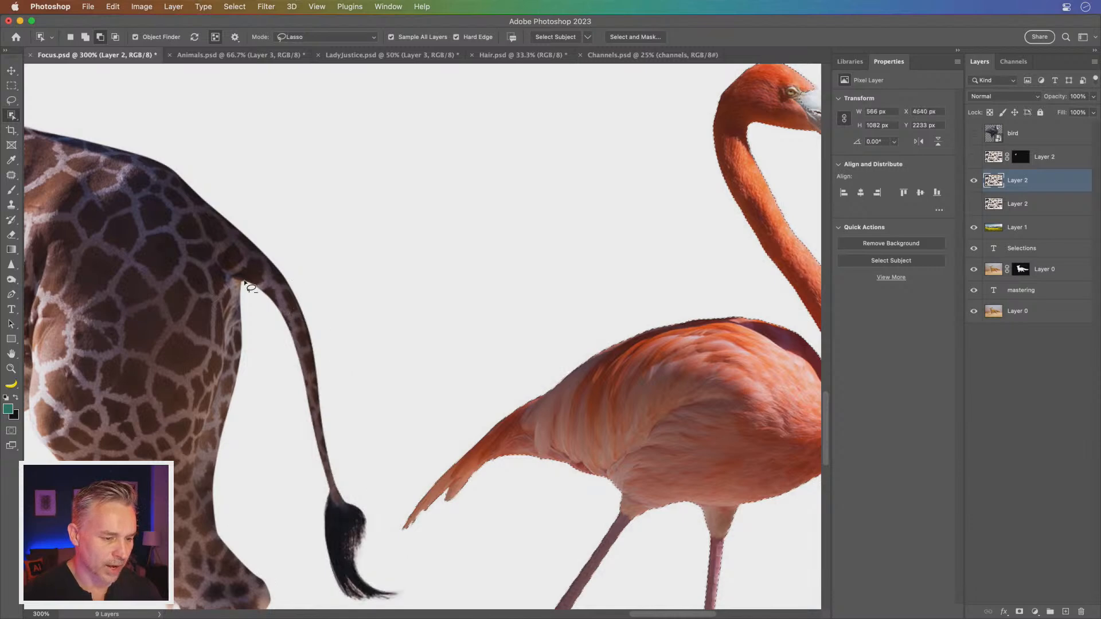
Step: Add the missing area around the base of the flamingo's beak to the selection
left_click_drag(594, 243, 349, 298)
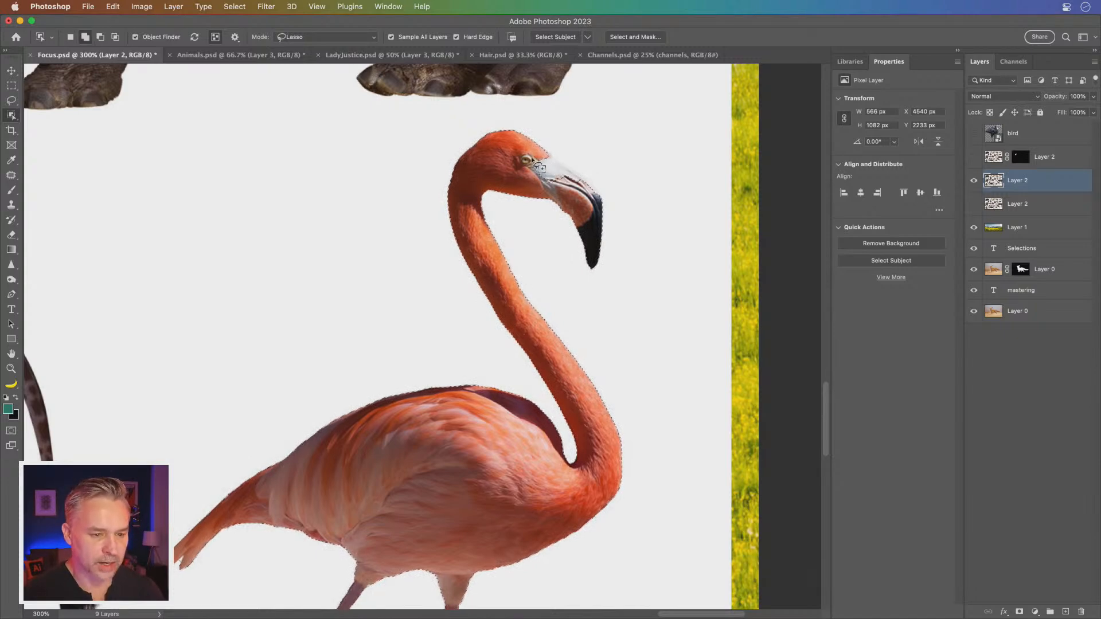
key("shift")
mouse_move(541, 155)
left_mouse_down()
mouse_move(593, 181)
mouse_move(599, 204)
mouse_move(523, 182)
mouse_move(524, 166)
left_mouse_up()
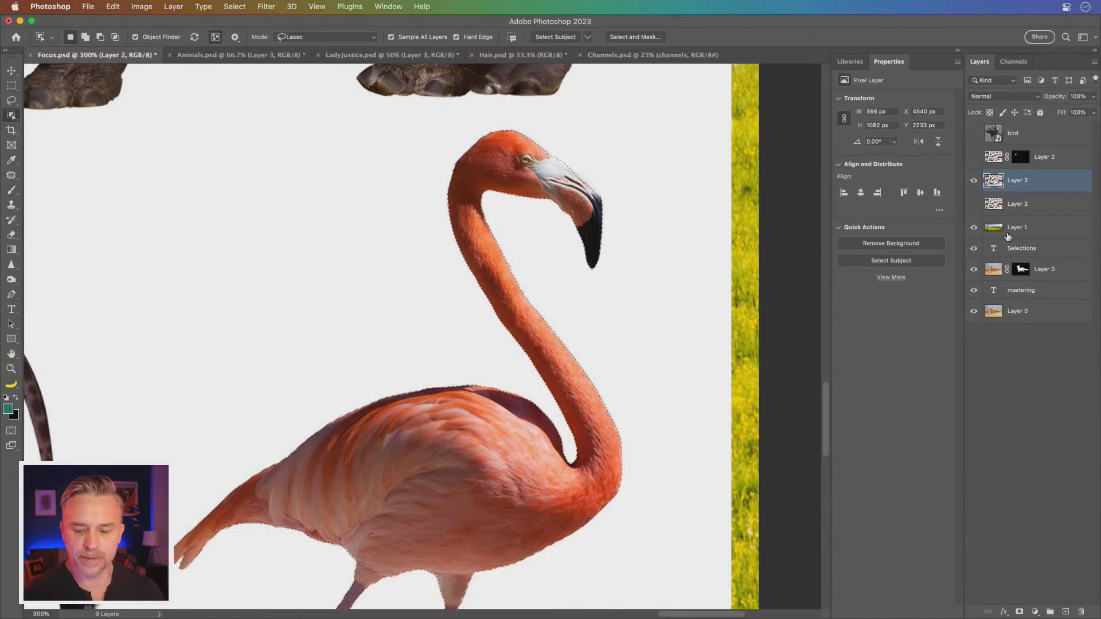
Step: Mask Layer 2 with the refined flamingo selection so that only the flamingo stands over the meadow
left_click(1020, 612)
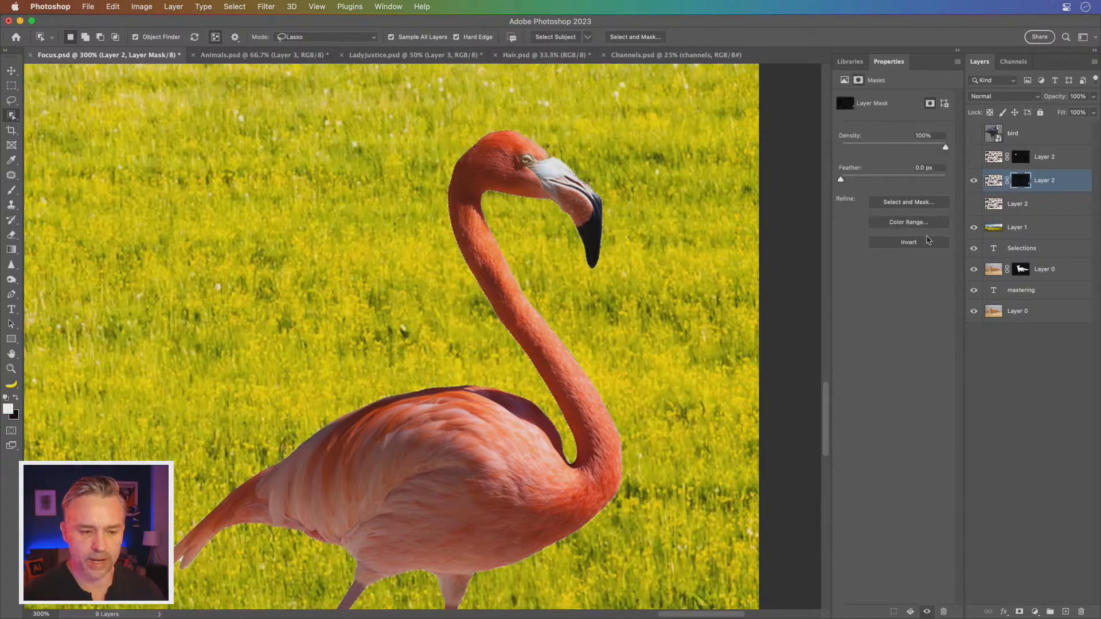
key("super+minus")
key("super+minus")
key("super+minus")
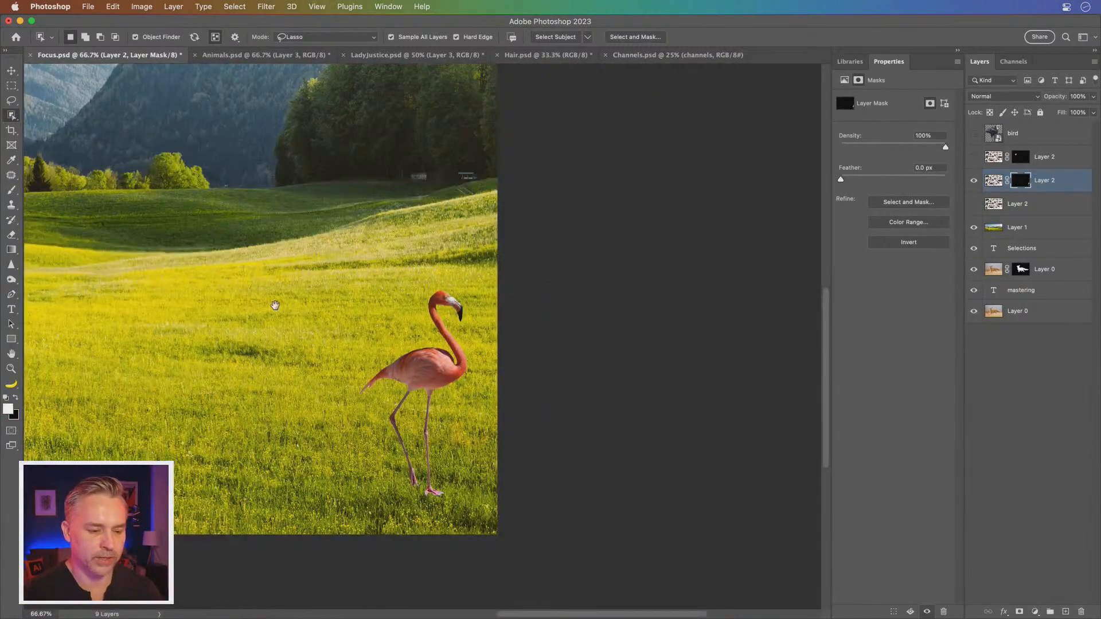
left_click_drag(275, 305, 604, 320)
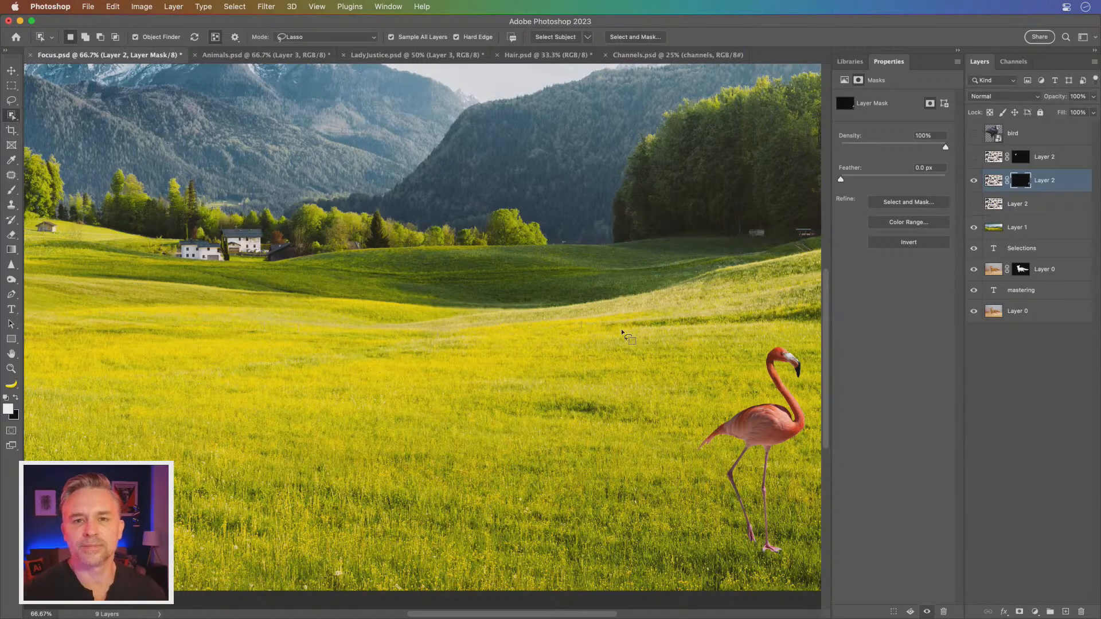
Step: Move the masked flamingo toward the middle of the meadow, placing its layer at about X -1366 px and Y -231 px
left_click(12, 70)
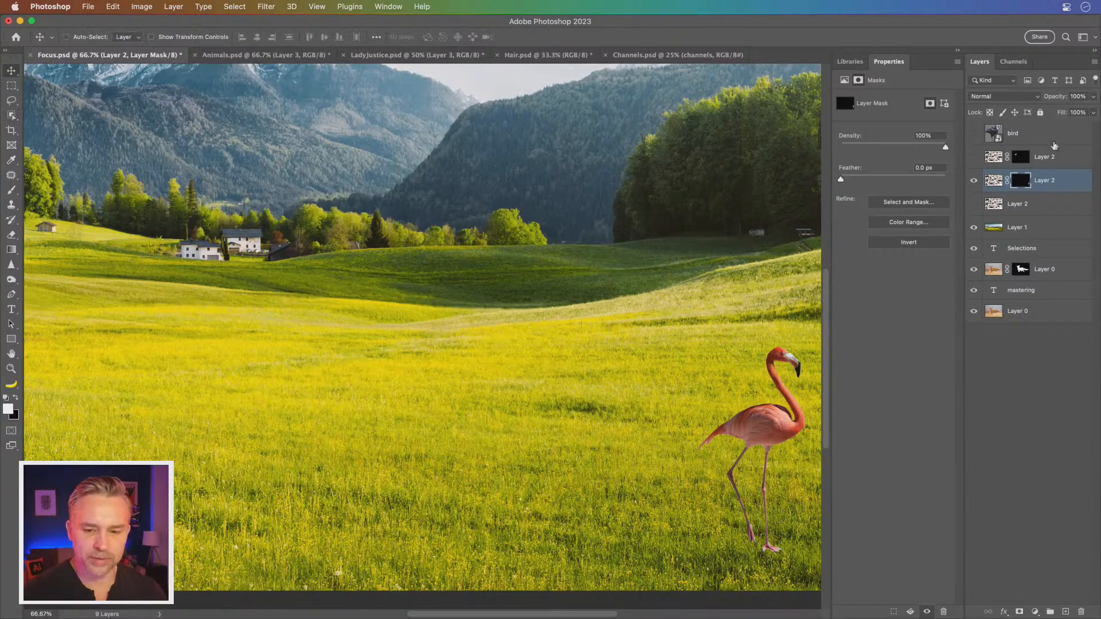
left_click_drag(711, 409, 485, 348)
Step: Examine the animals on the unmasked Layer 2 with the flamingo layer hidden, and restore the flamingo's visibility
left_click(974, 181)
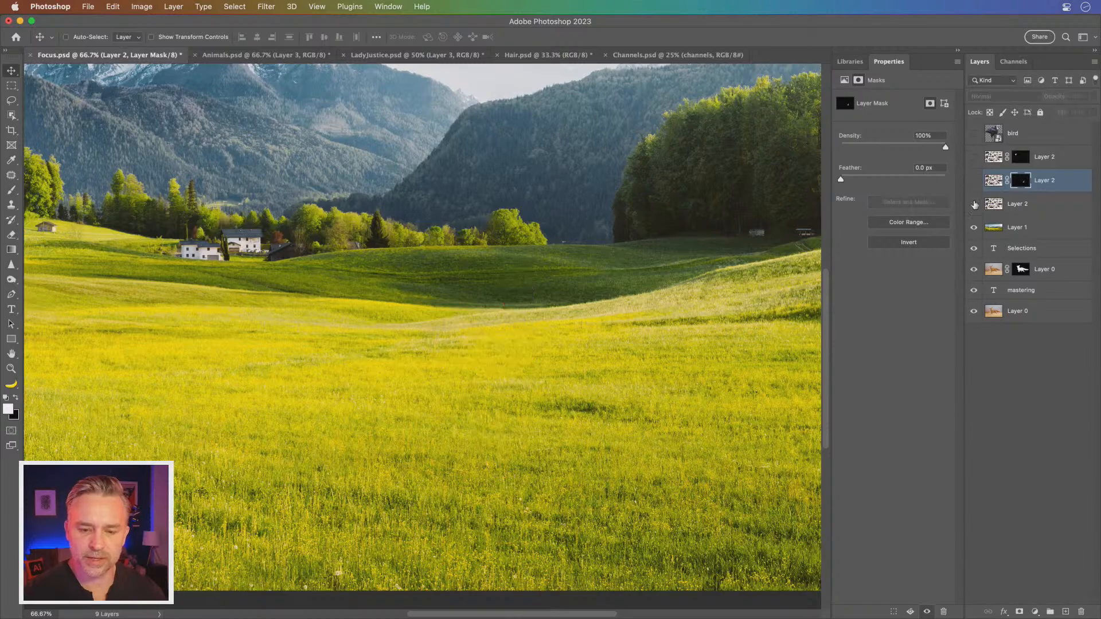
left_click(974, 204)
left_click(1015, 207)
left_click_drag(311, 229, 341, 331)
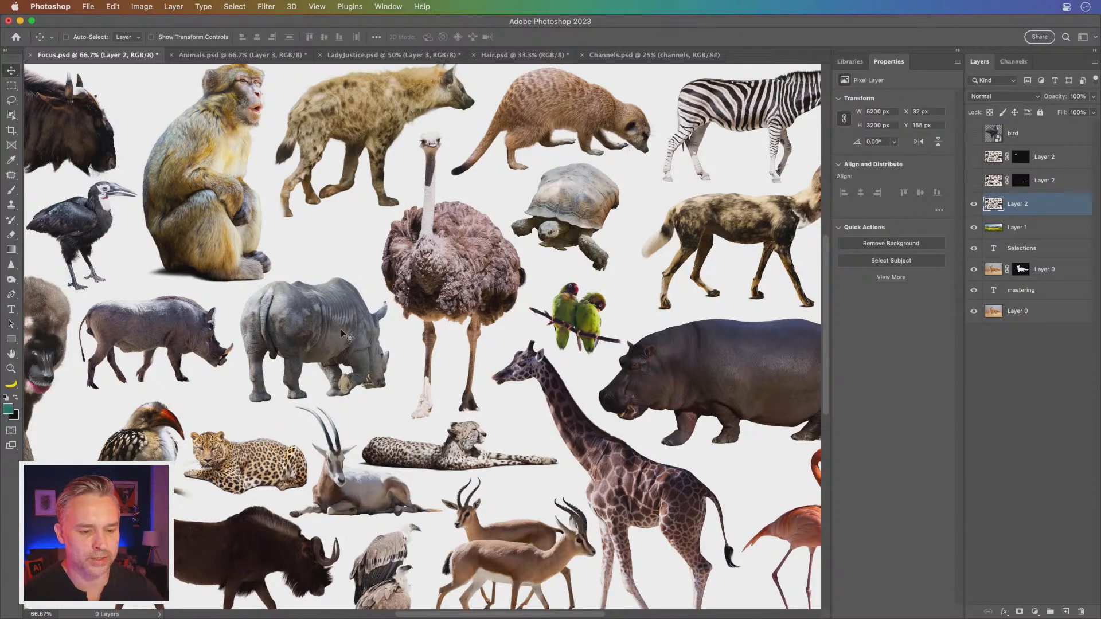
scroll(414, 343, "down", 3)
left_click_drag(415, 339, 447, 341)
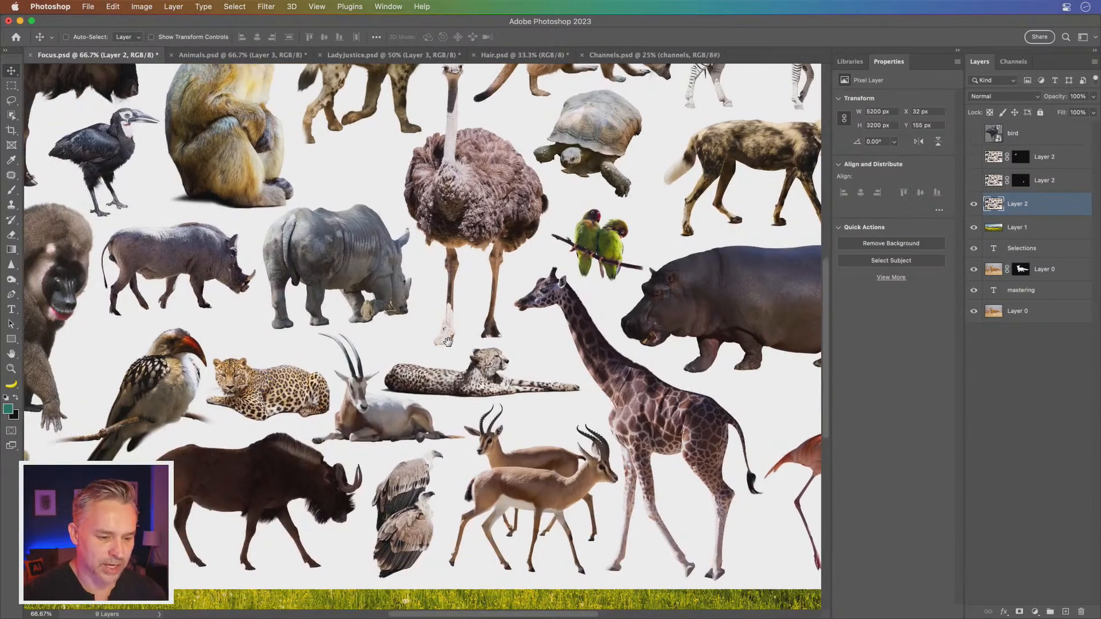
left_click(974, 204)
left_click(974, 180)
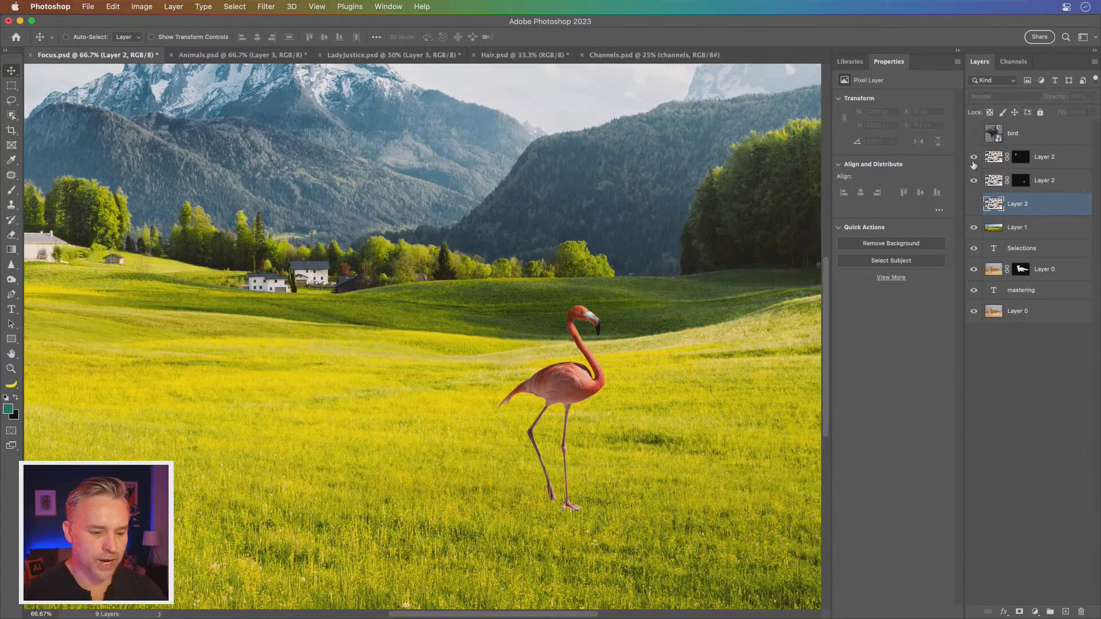
Step: Select the flamingo's layer and show the bird Smart Object while keeping the bird's masked Layer 2 hidden
left_click(974, 157)
left_click(584, 355, "super")
left_click_drag(459, 442, 484, 438)
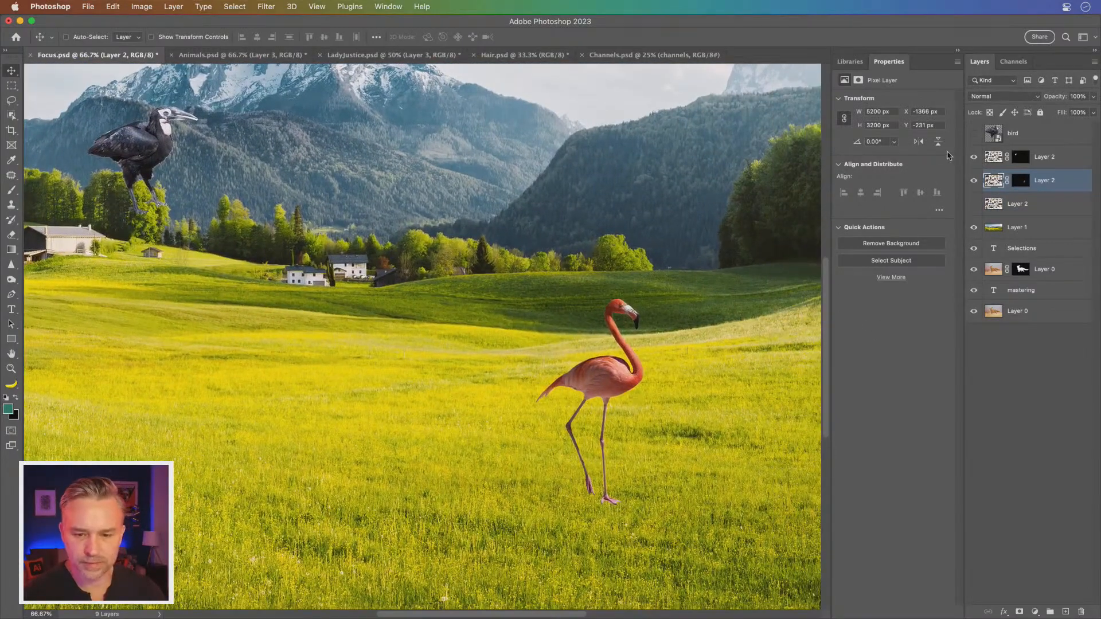
left_click(973, 133)
left_click(976, 158)
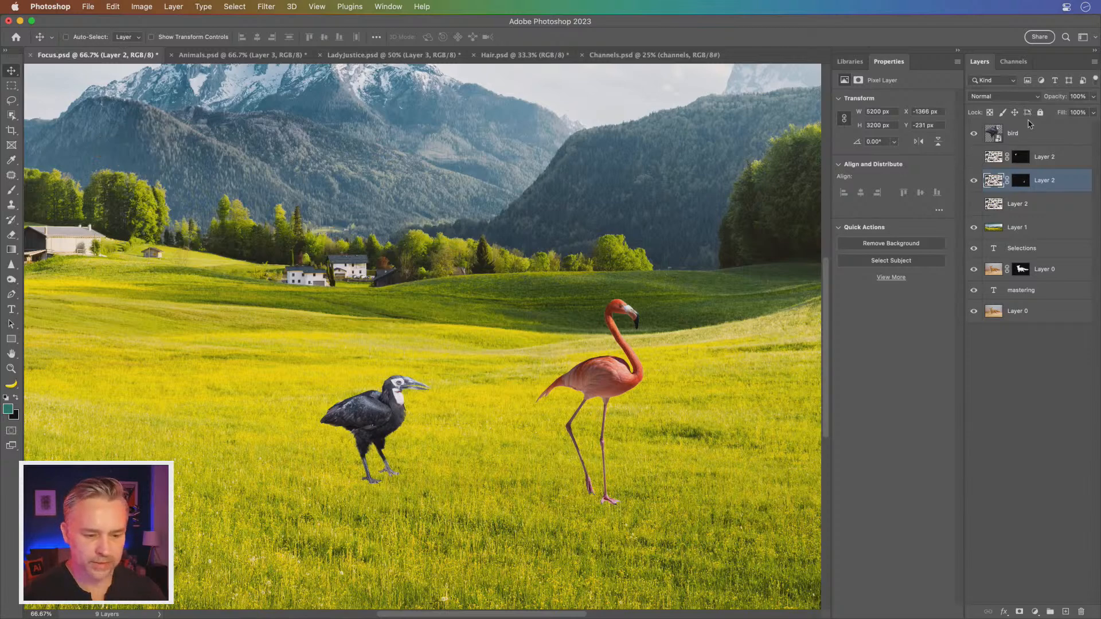
Step: Move the bird close to the flamingo and scale it down to about 429 × 421 px, at about X 2857 px and Y 2548 px
left_click_drag(364, 415, 493, 439)
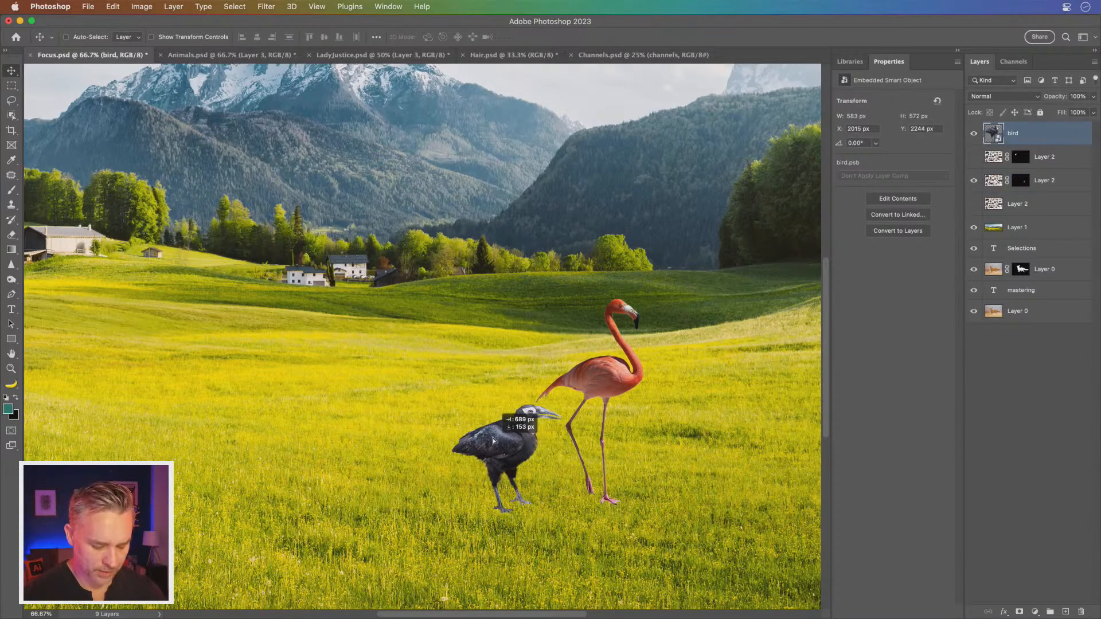
key("super+t")
left_click_drag(454, 405, 480, 434)
key("Return")
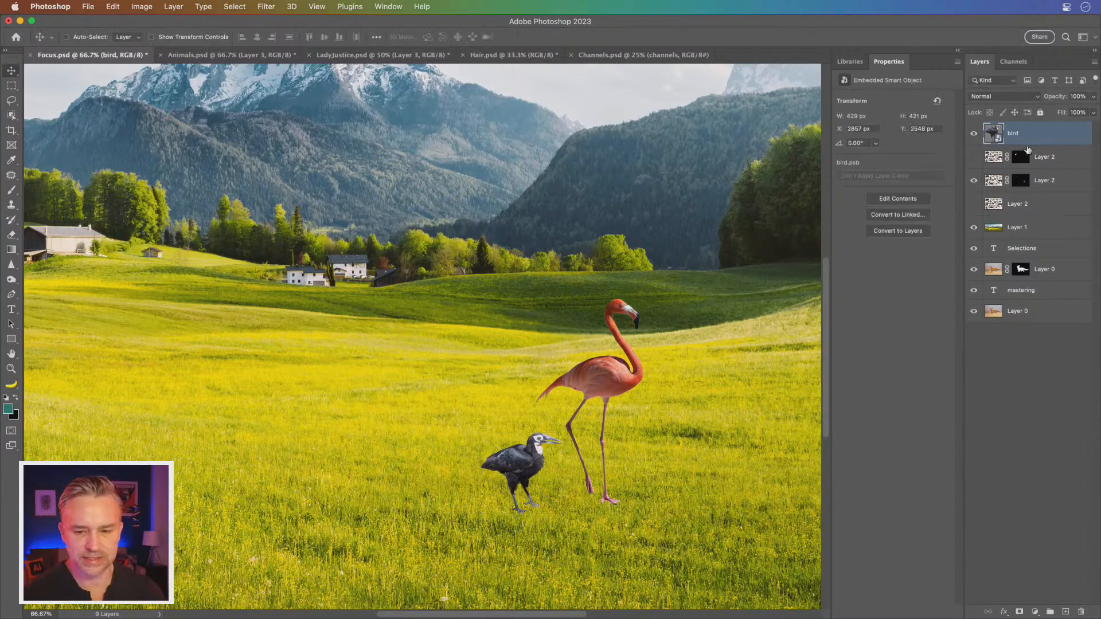
Step: Convert the masked flamingo layer to a Smart Object
left_click(1045, 183)
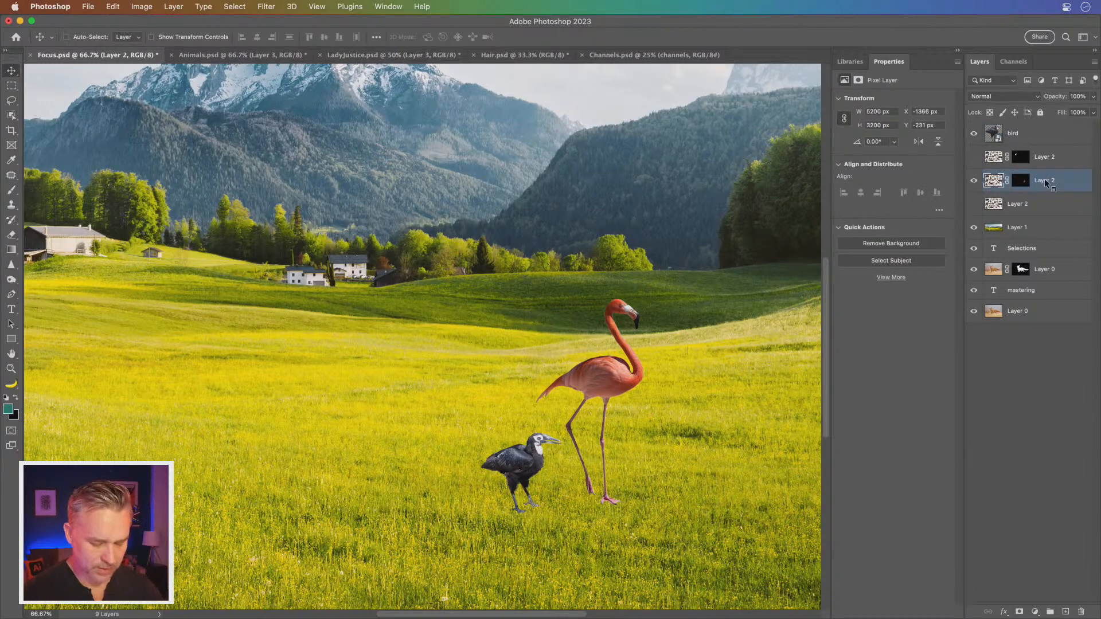
key("super+j")
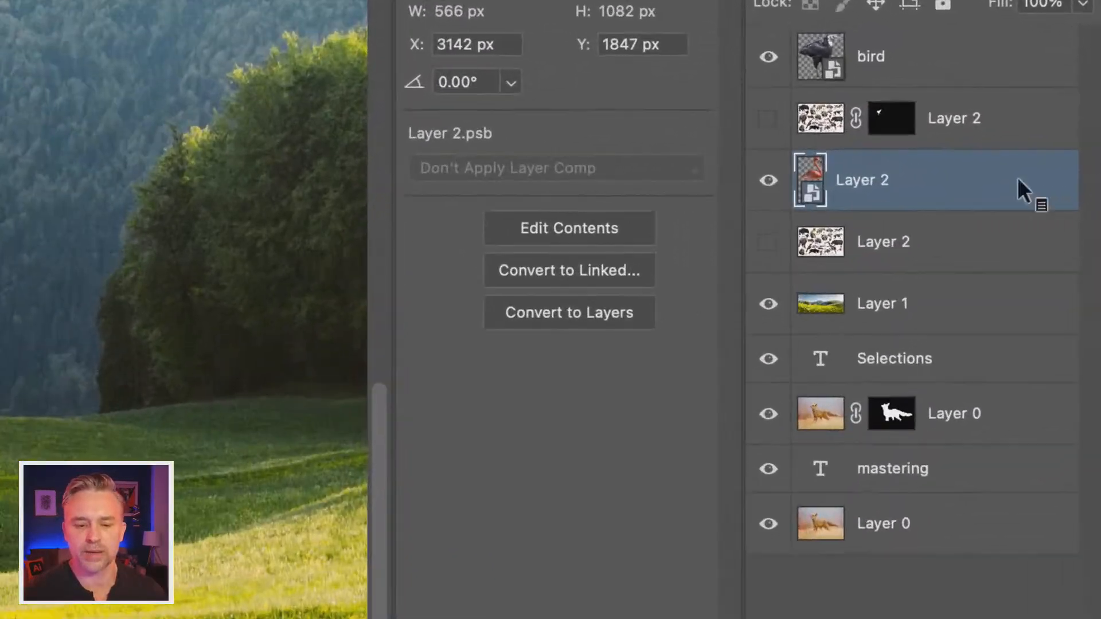
right_click(1049, 183)
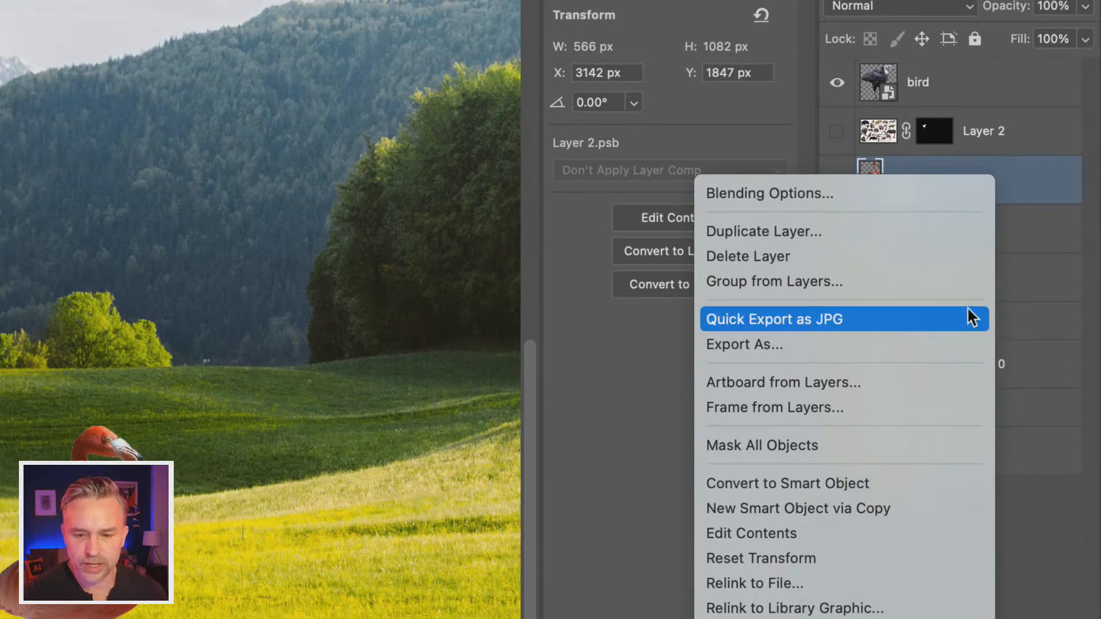
left_click(1054, 189)
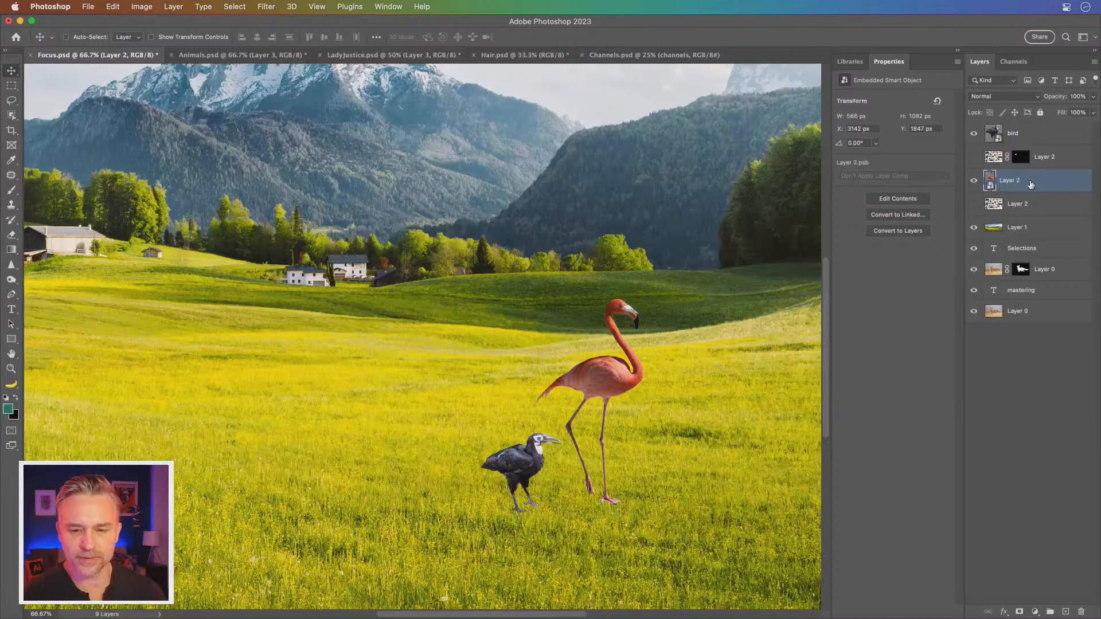
Step: Move the flamingo Smart Object to the bird's other side, at about X 2391 px and Y 1847 px, and rename its layer "flamingo"
left_click_drag(348, 333, 319, 329)
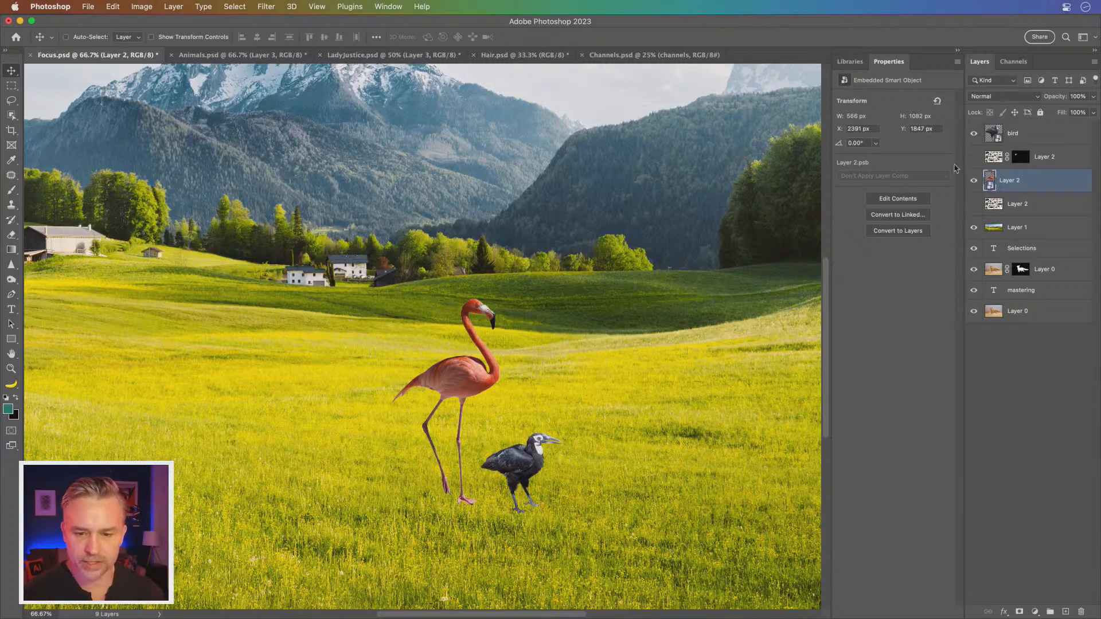
double_click(1008, 181)
type("flamingo")
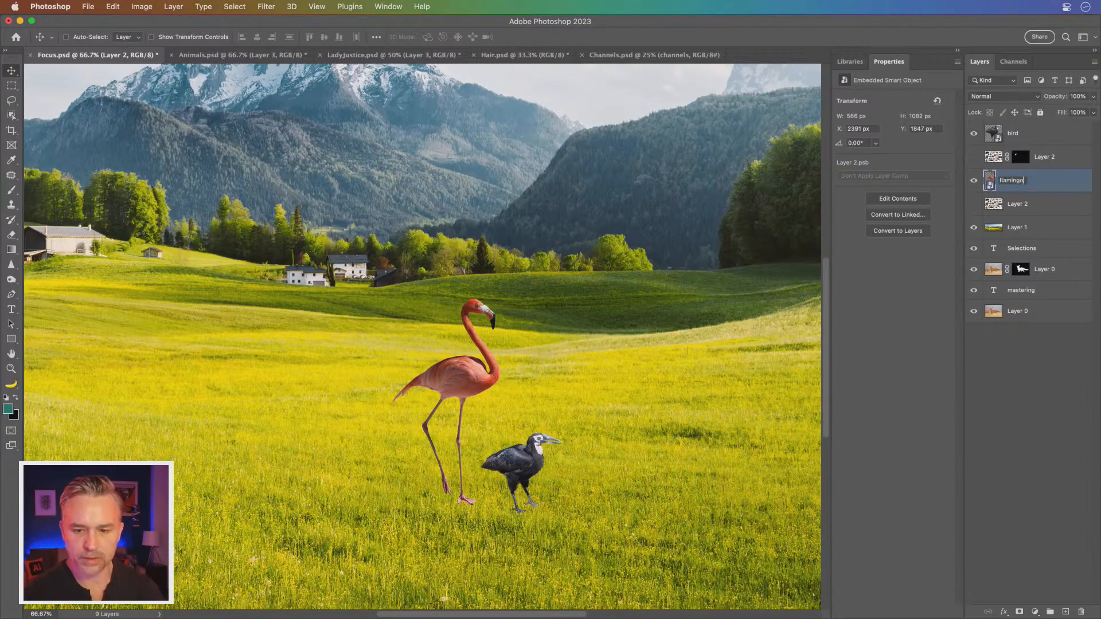
Step: Move the flamingo Smart Object directly below the bird layer and hide both Smart Objects
key("Return")
left_click_drag(1045, 177, 1044, 143)
left_click(973, 158)
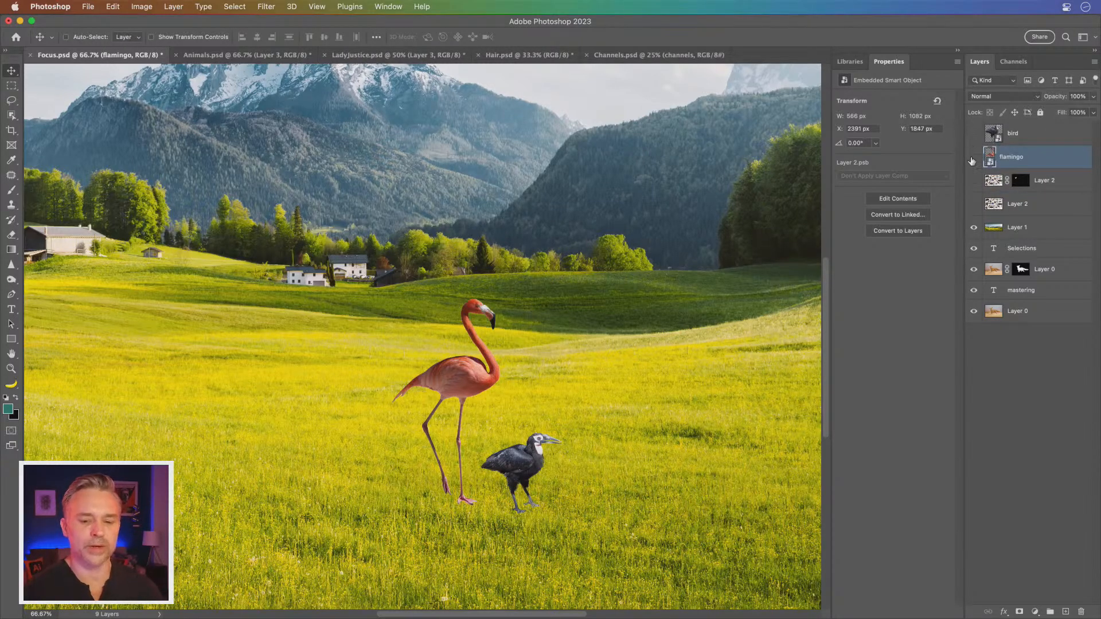
Step: Show the unmasked Layer 2 holding all the animals and apply Mask All Objects to it
left_click(973, 205)
left_click(1010, 204)
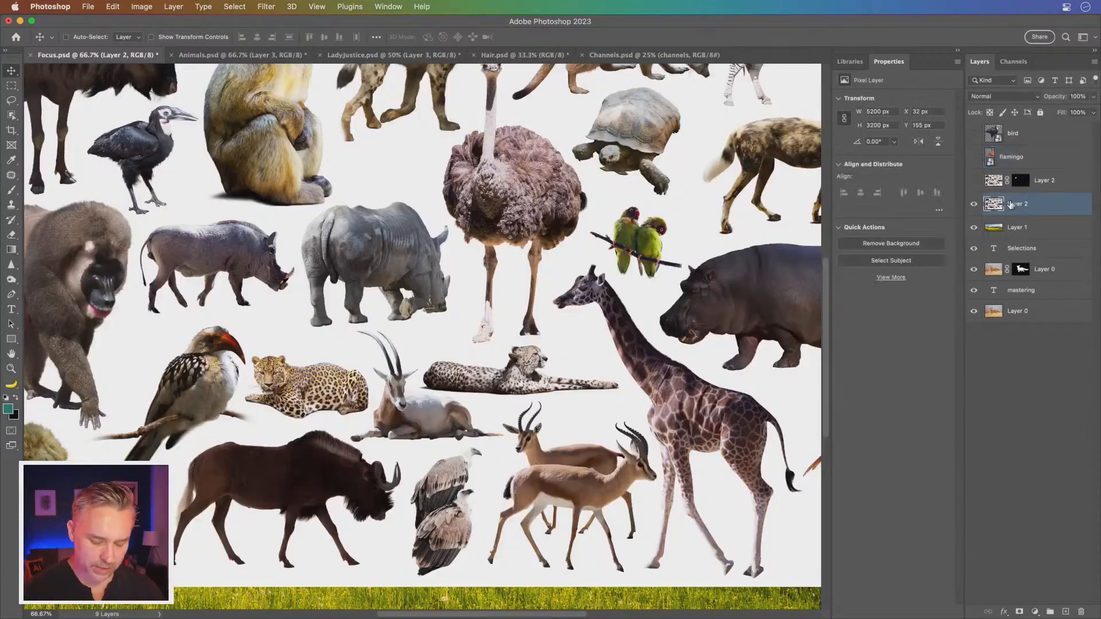
key("super+minus")
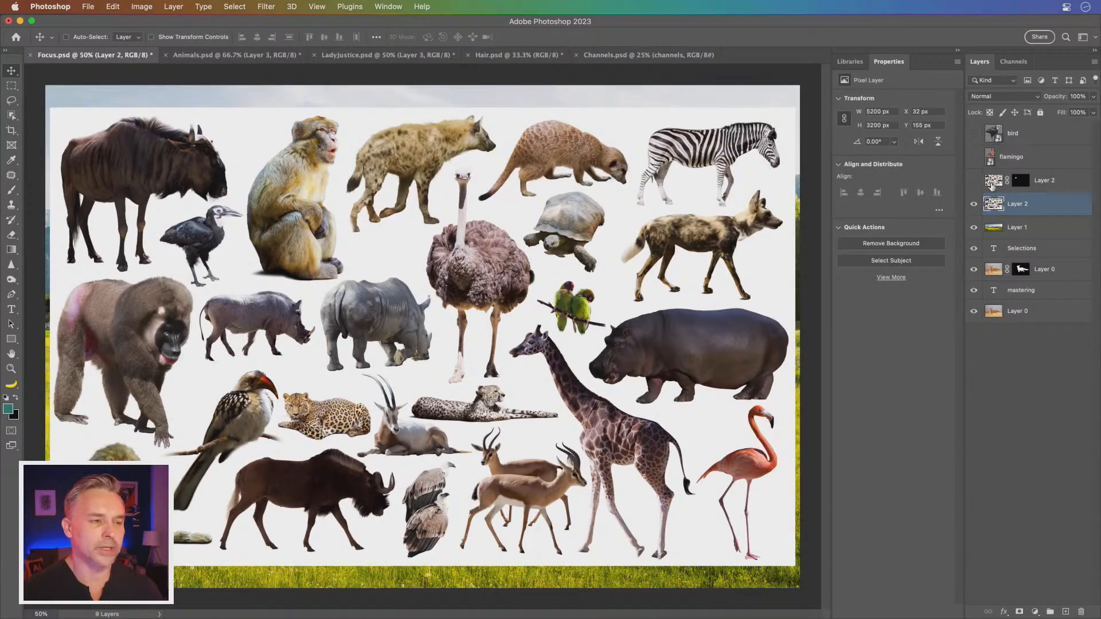
right_click(1049, 207)
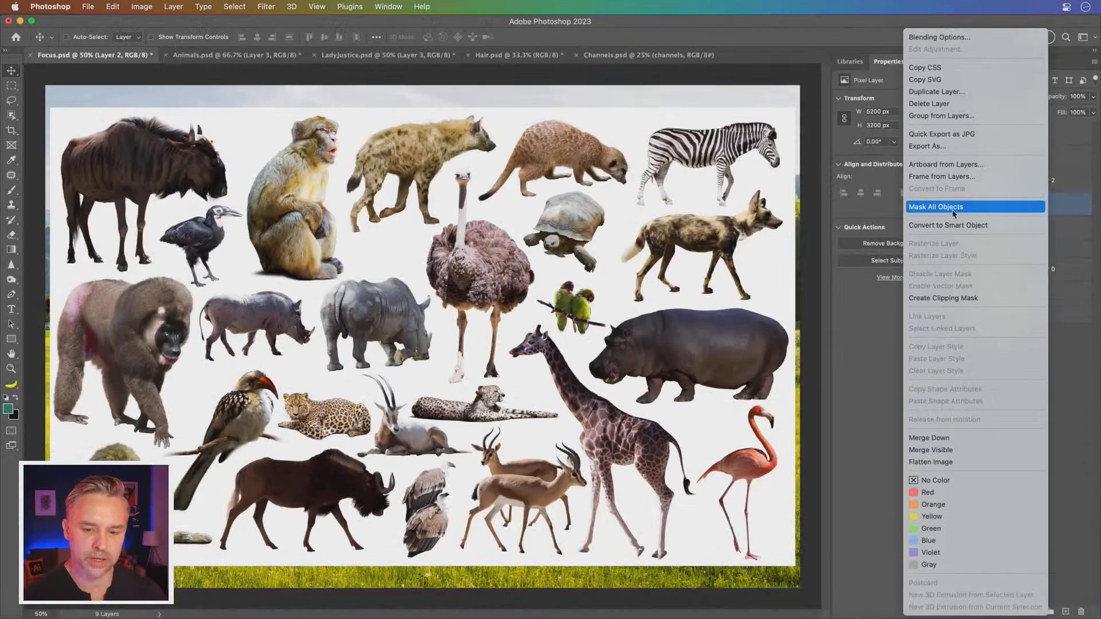
left_click(954, 213)
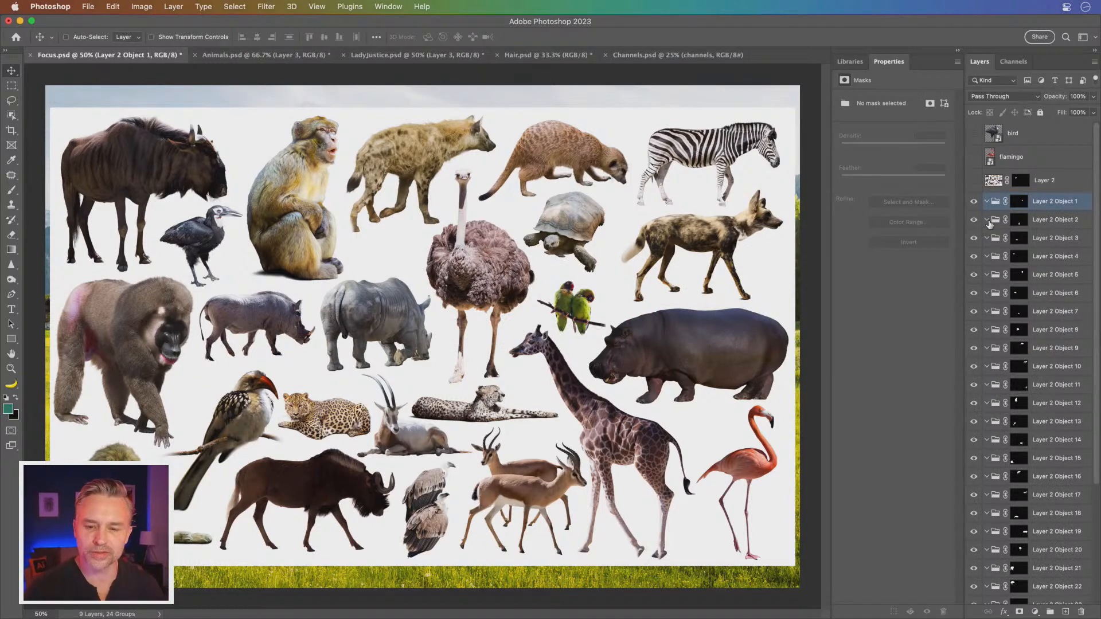
Step: View the mask of the Layer 2 Object 1 group on its own and compare it with the full image
scroll(1031, 238, "down", 5)
scroll(1003, 213, "up", 3)
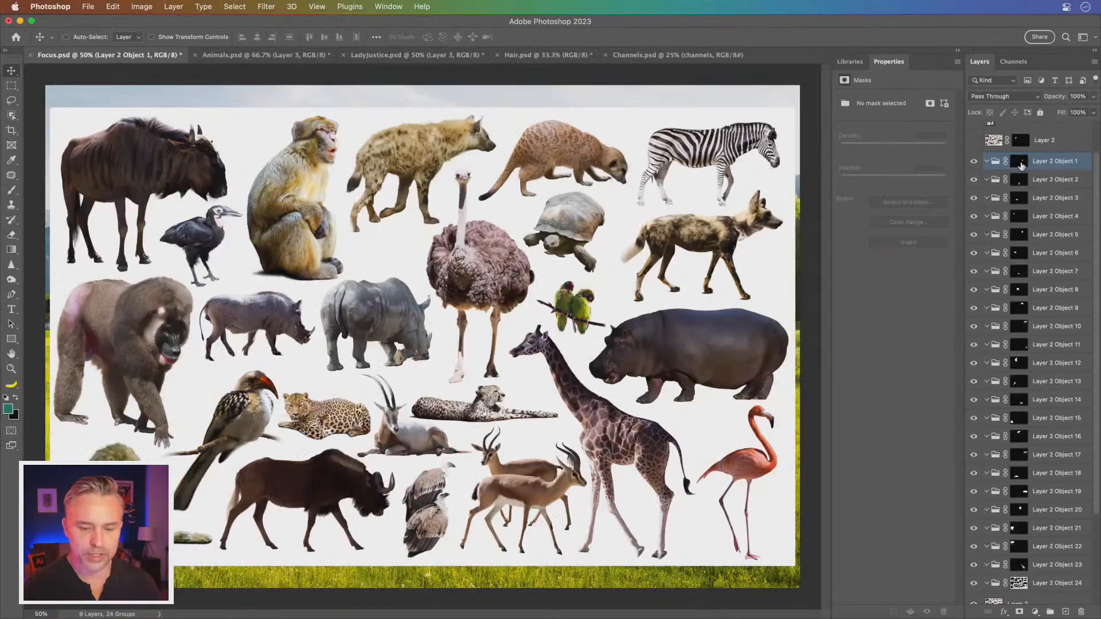
left_click(829, 281, "alt")
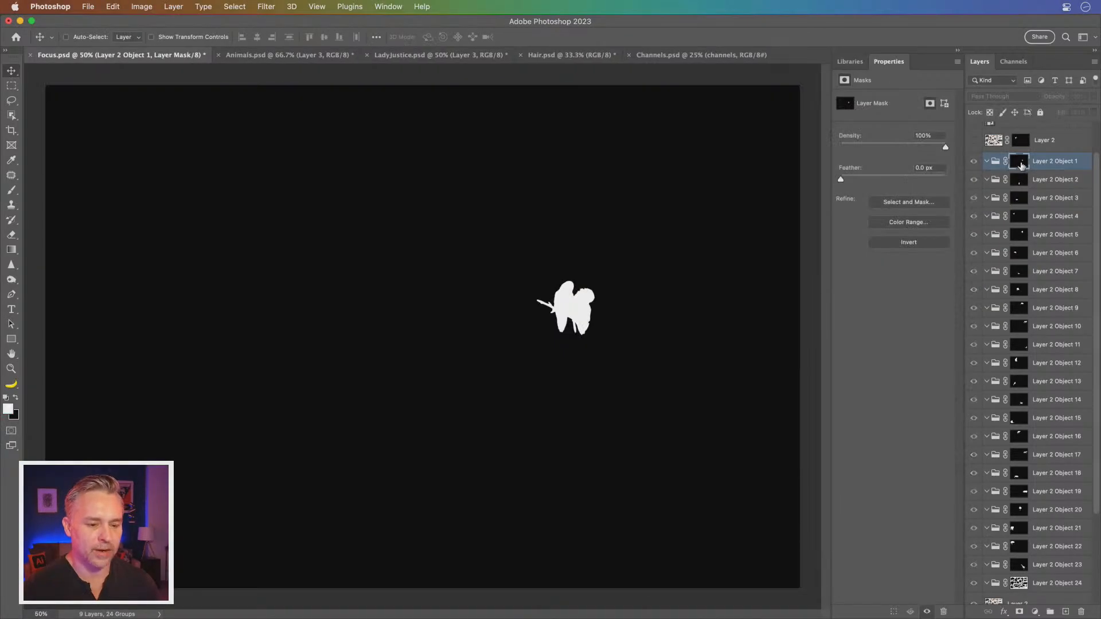
left_click(1021, 165, "alt")
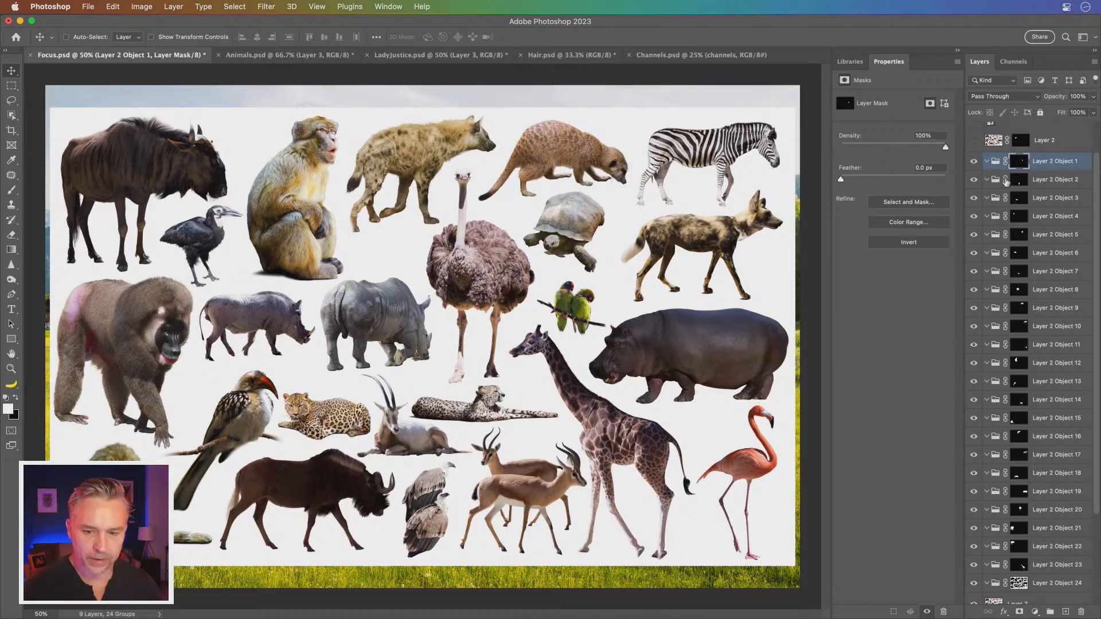
left_click(1022, 166, "alt")
left_click(1021, 166, "alt")
left_click(1022, 166, "alt")
left_click(1022, 165, "alt")
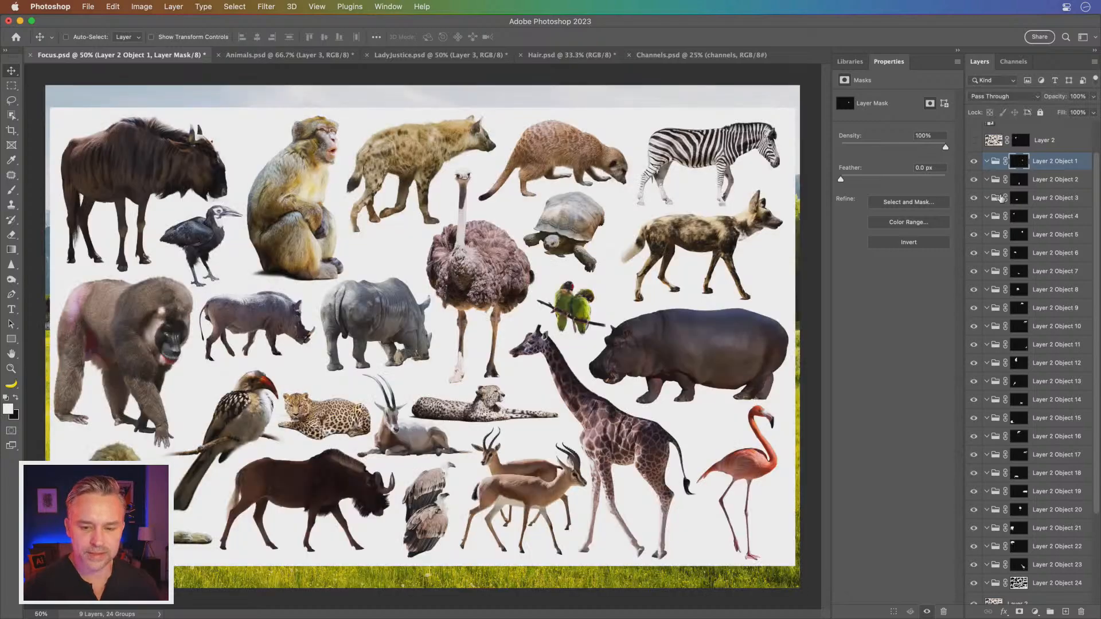
Step: View the masks of the groups Layer 2 Object 2 through Layer 2 Object 6 one after another in isolation
left_click(1020, 182, "alt")
left_click(1018, 203, "alt")
left_click(1018, 221, "alt")
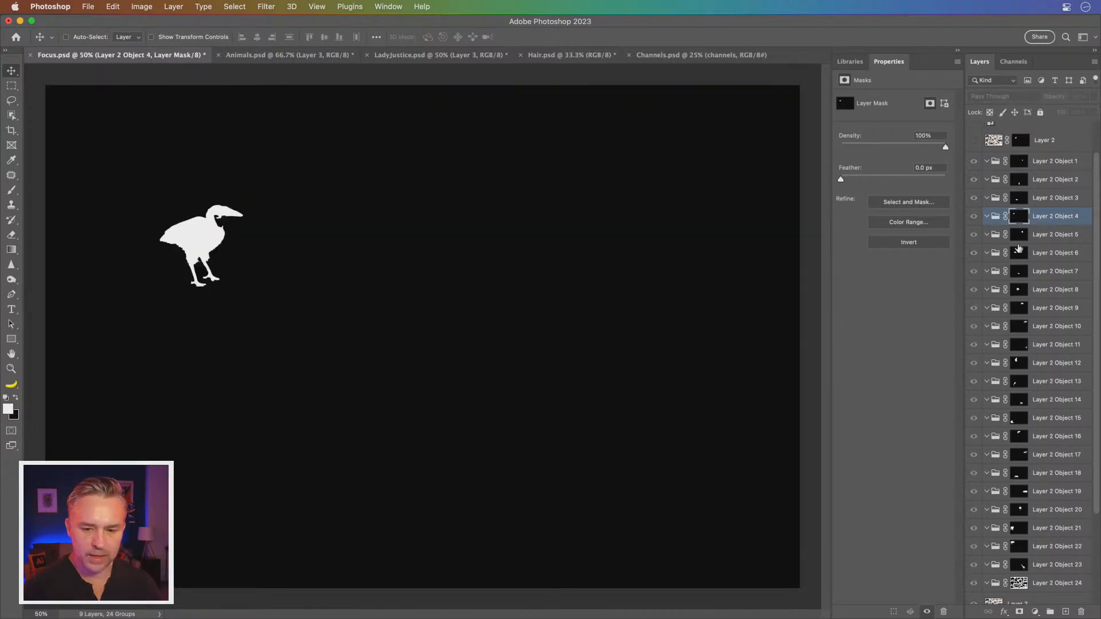
left_click(1020, 237)
left_click(1019, 237, "alt")
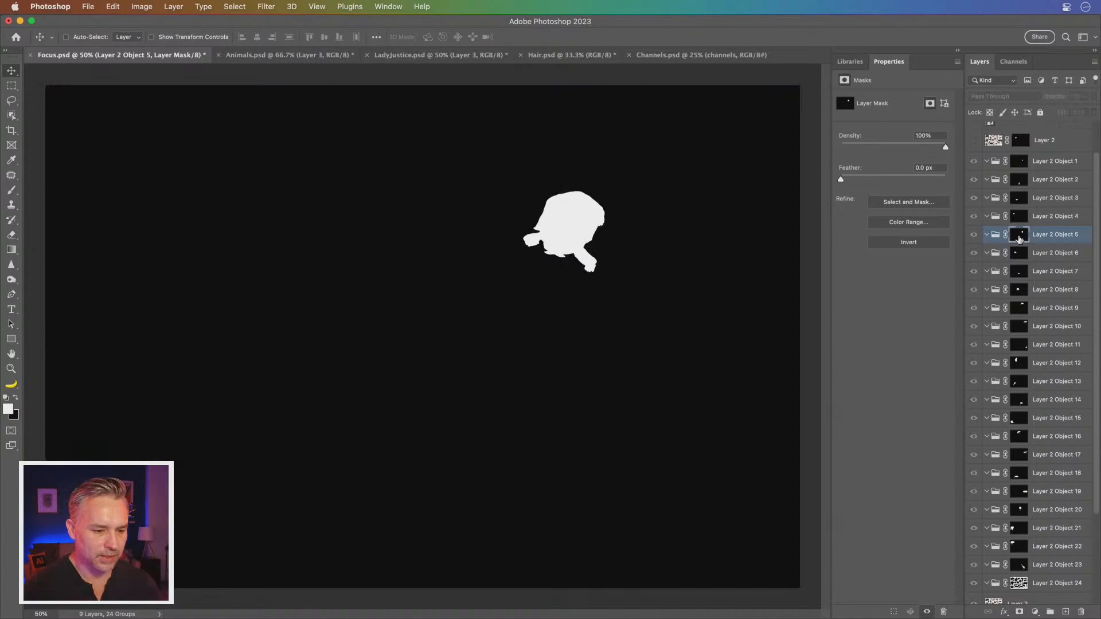
left_click(1020, 255)
left_click(1021, 255, "alt")
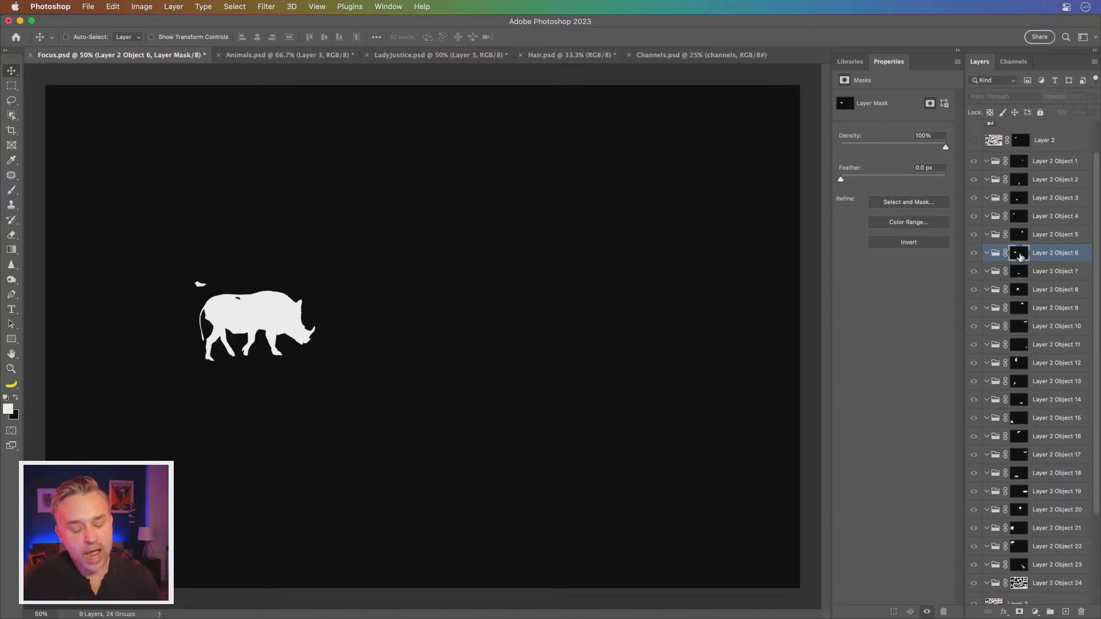
Step: Inspect the Layer 2 Object 24 group and compare its mask with the original Layer 2 beneath it
scroll(1045, 582, "down", 3)
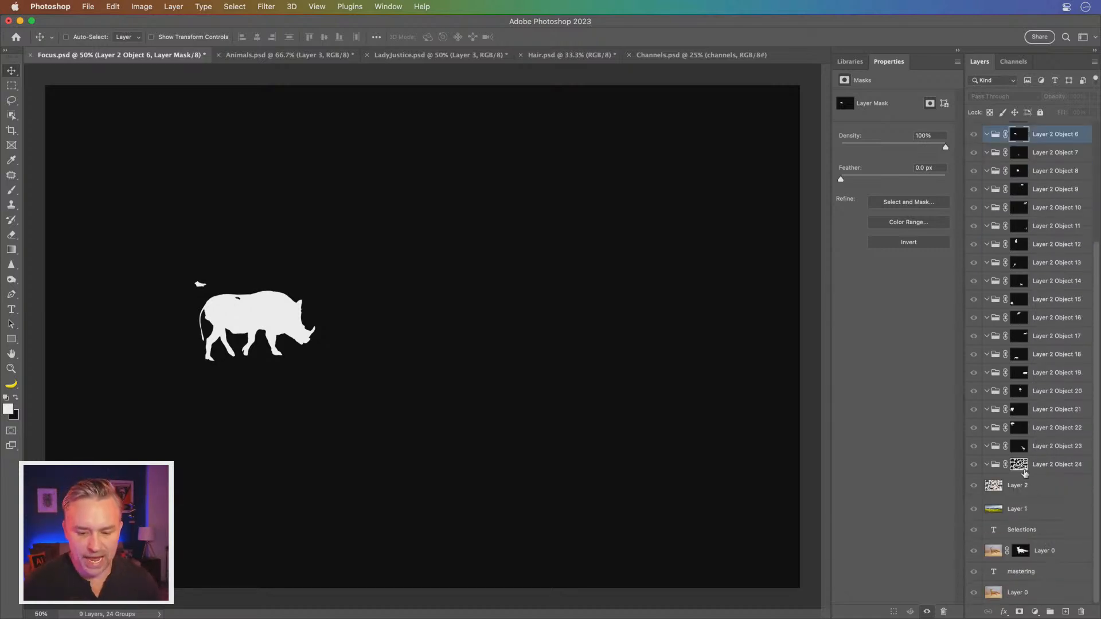
left_click(1044, 462)
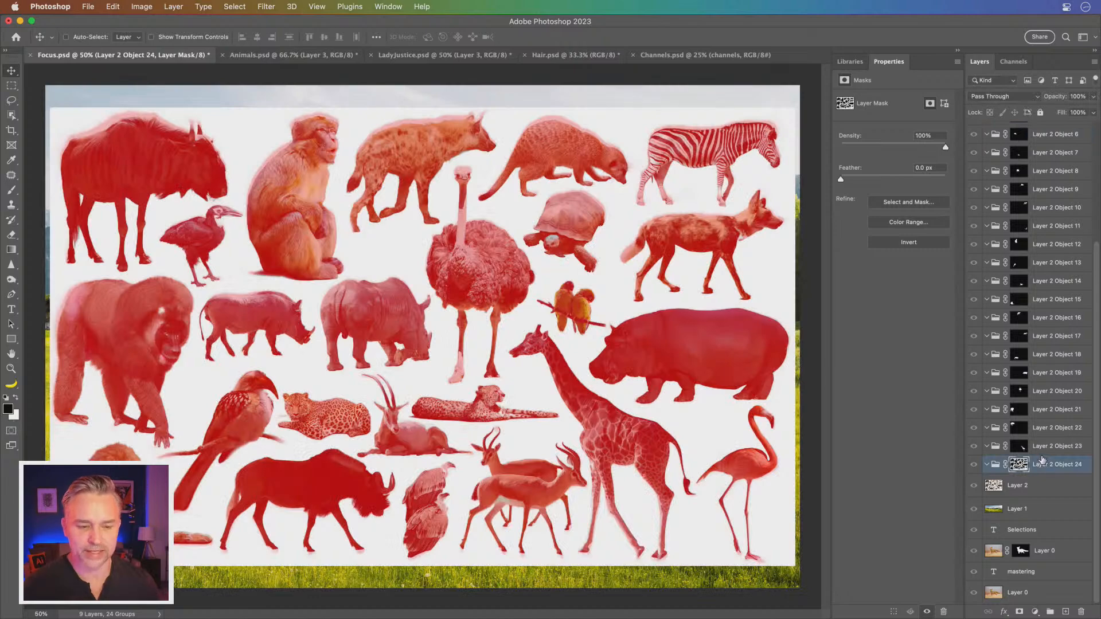
left_click(1021, 489)
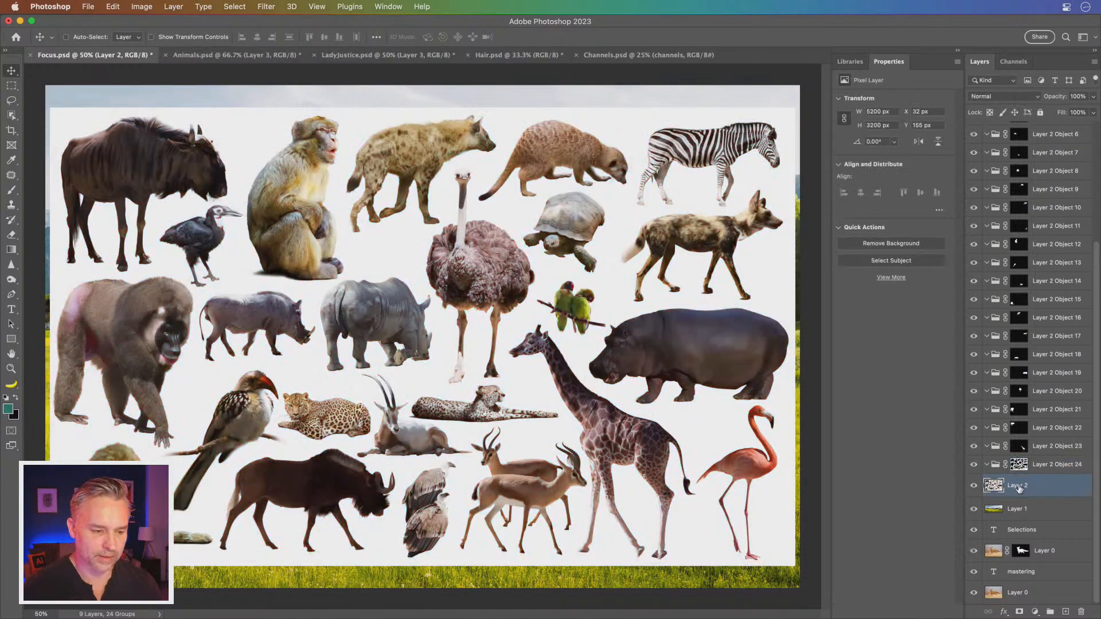
left_click(1048, 467)
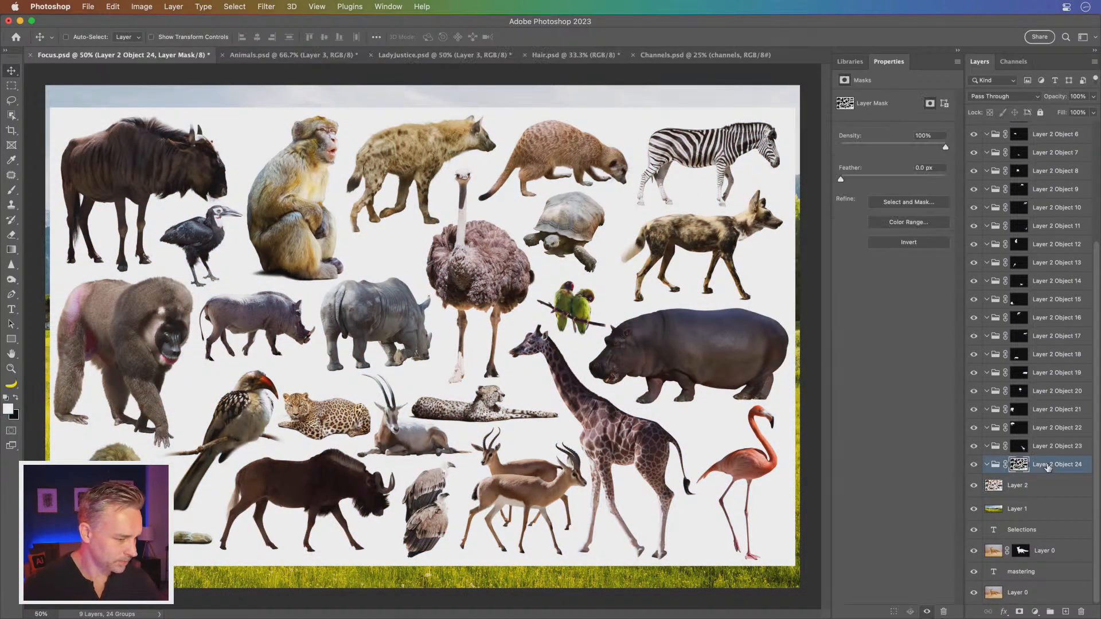
left_click(1030, 487)
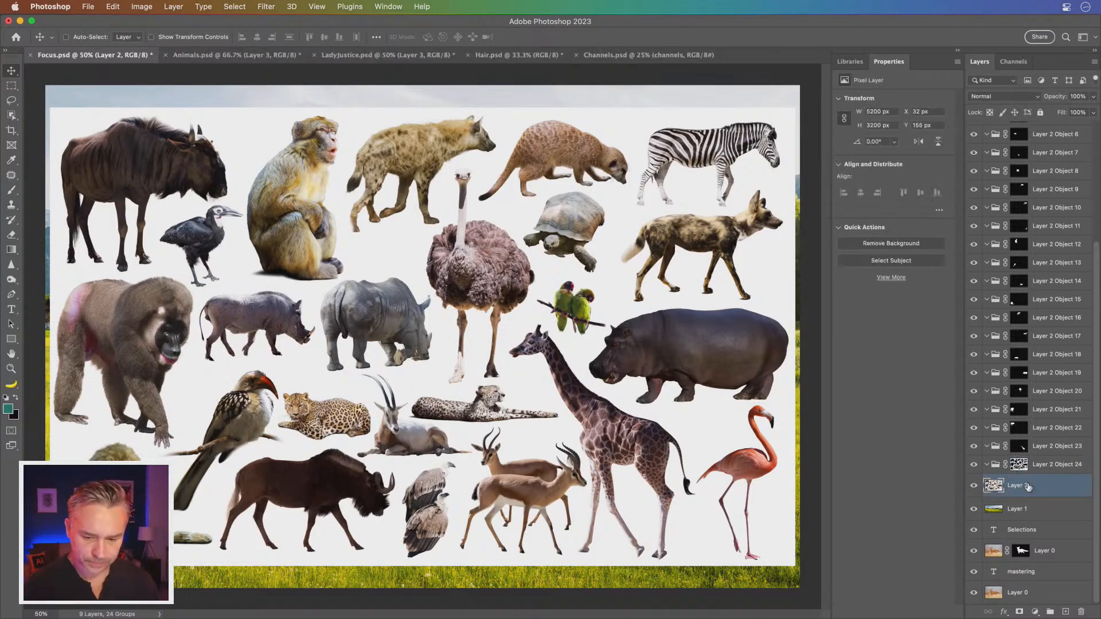
Step: View the masks of the groups Layer 2 Object 23, 22, 21 and 20 in isolation, returning to the full image
left_click(1019, 448, "alt")
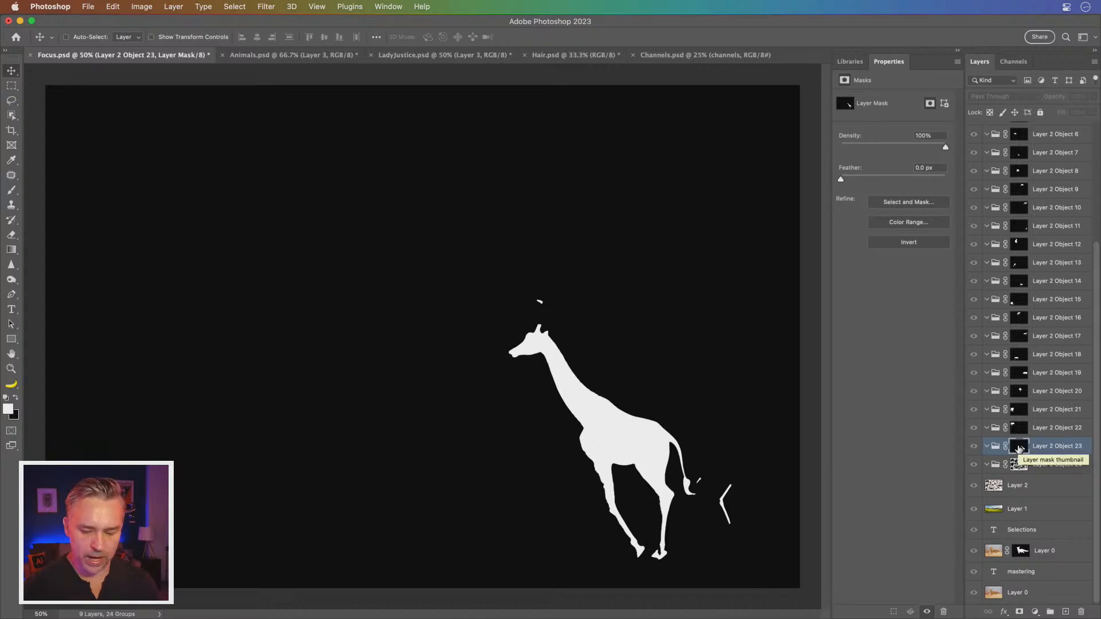
left_click(1019, 427)
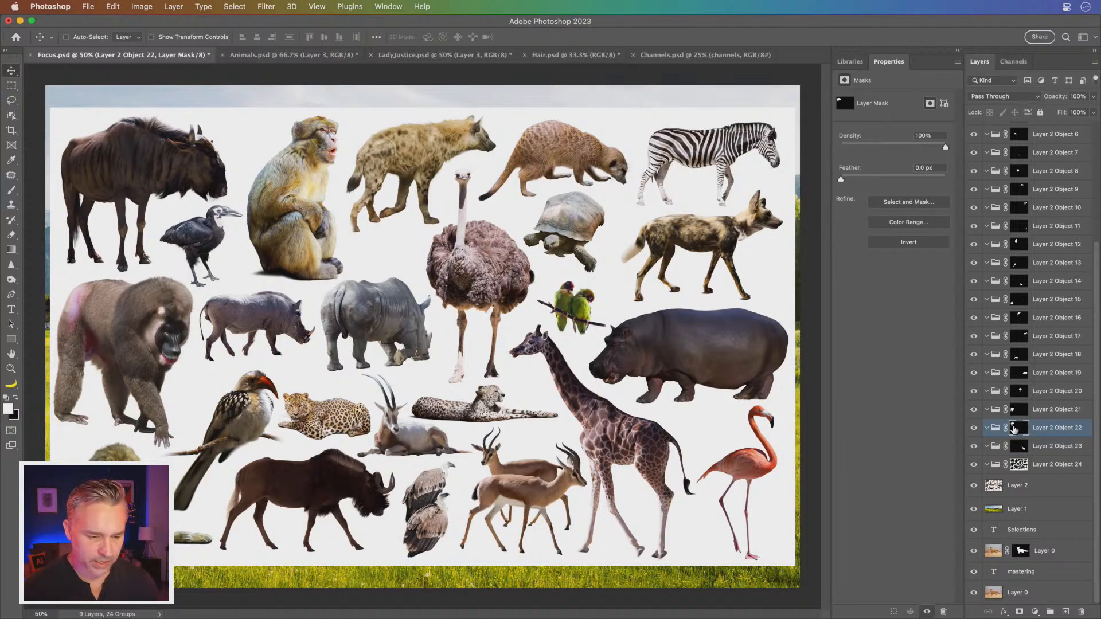
left_click(1014, 429, "alt")
left_click(1014, 429, "alt")
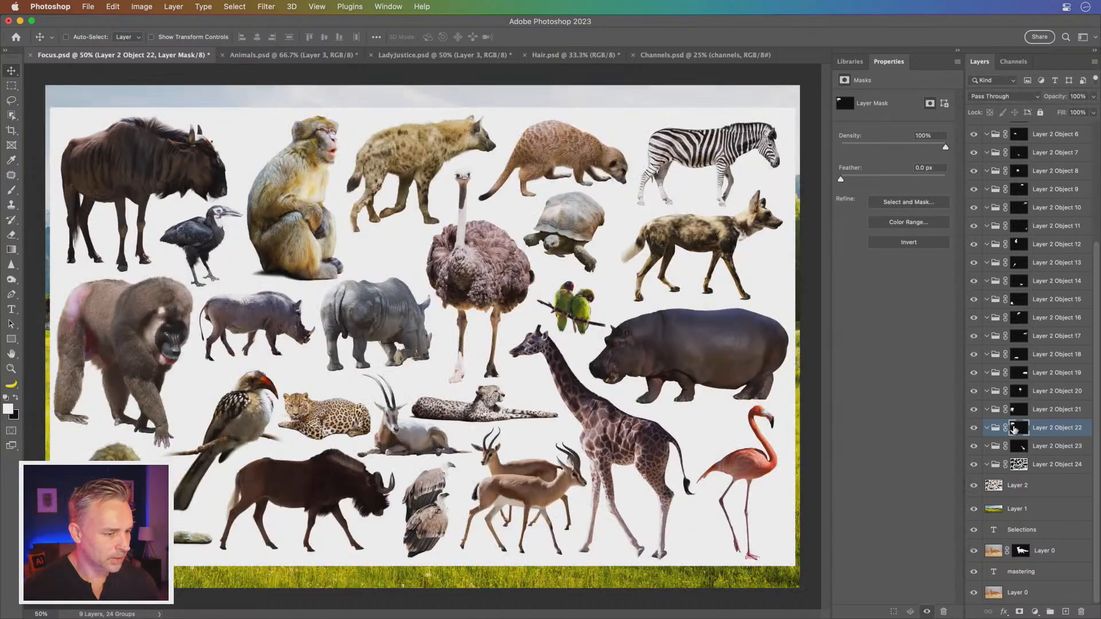
left_click(1016, 411)
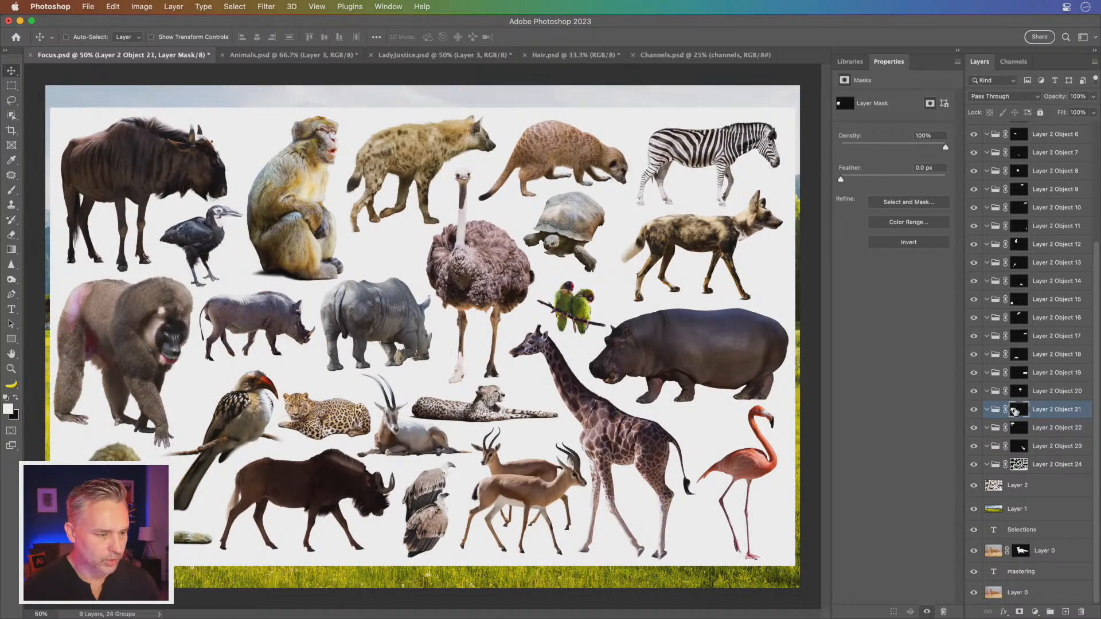
left_click(1016, 410, "alt")
left_click(1016, 411, "alt")
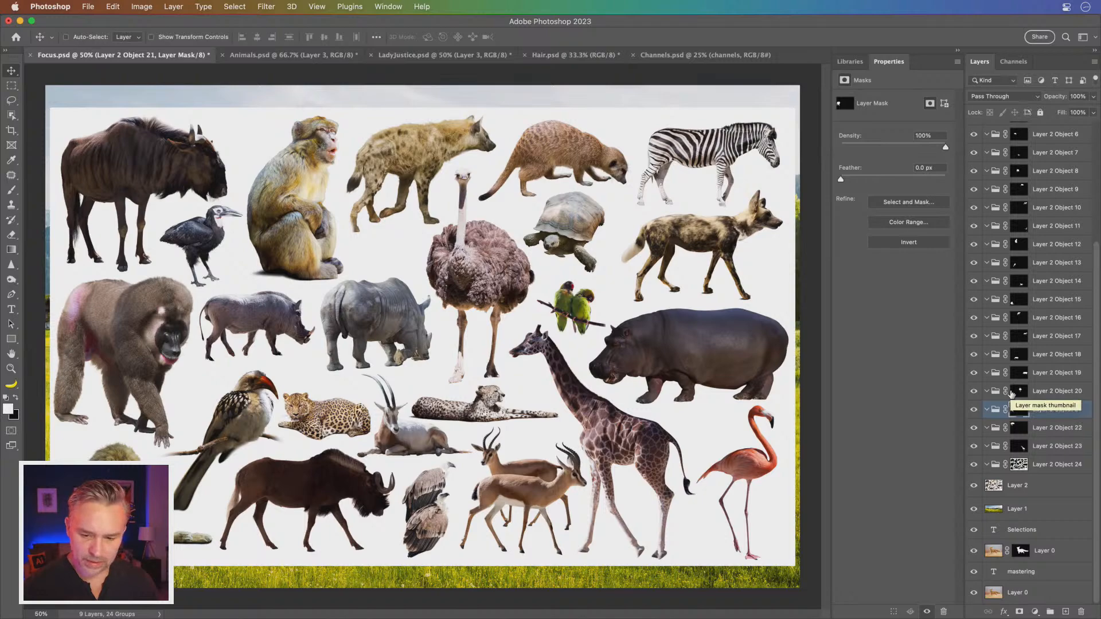
left_click(1020, 393)
left_click(1019, 393, "alt")
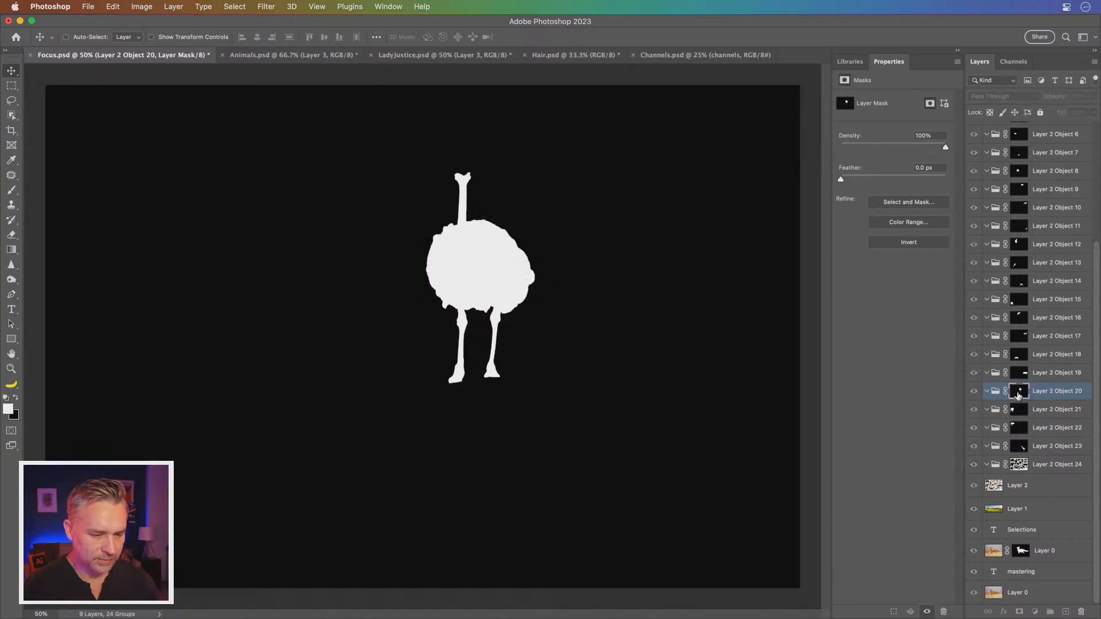
left_click(1019, 393, "alt")
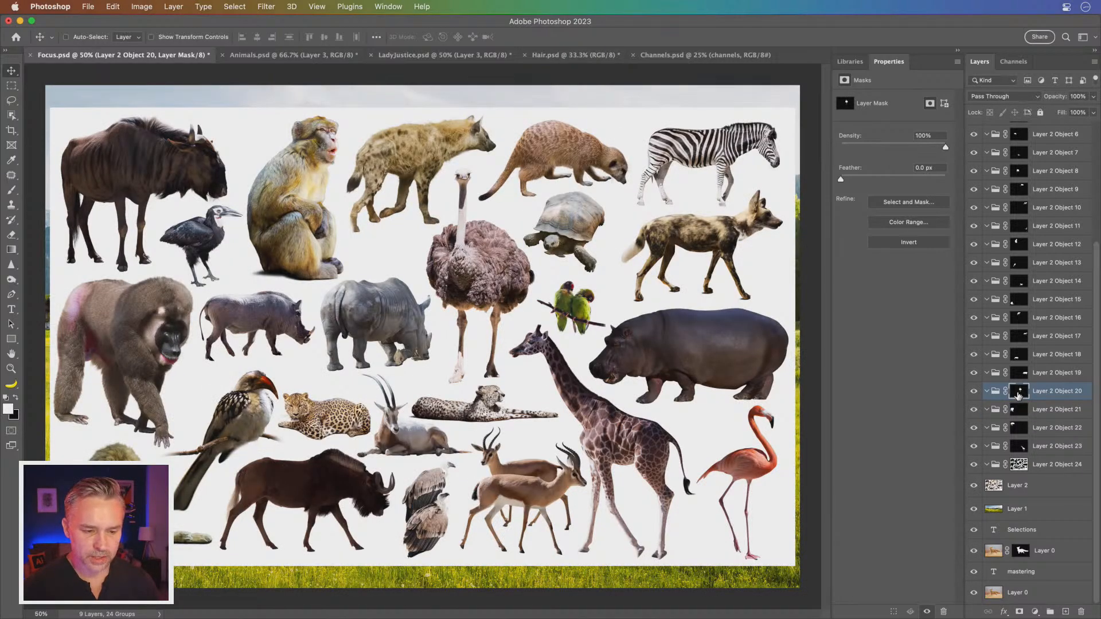
left_click(1019, 393, "alt")
left_click(1020, 394, "alt")
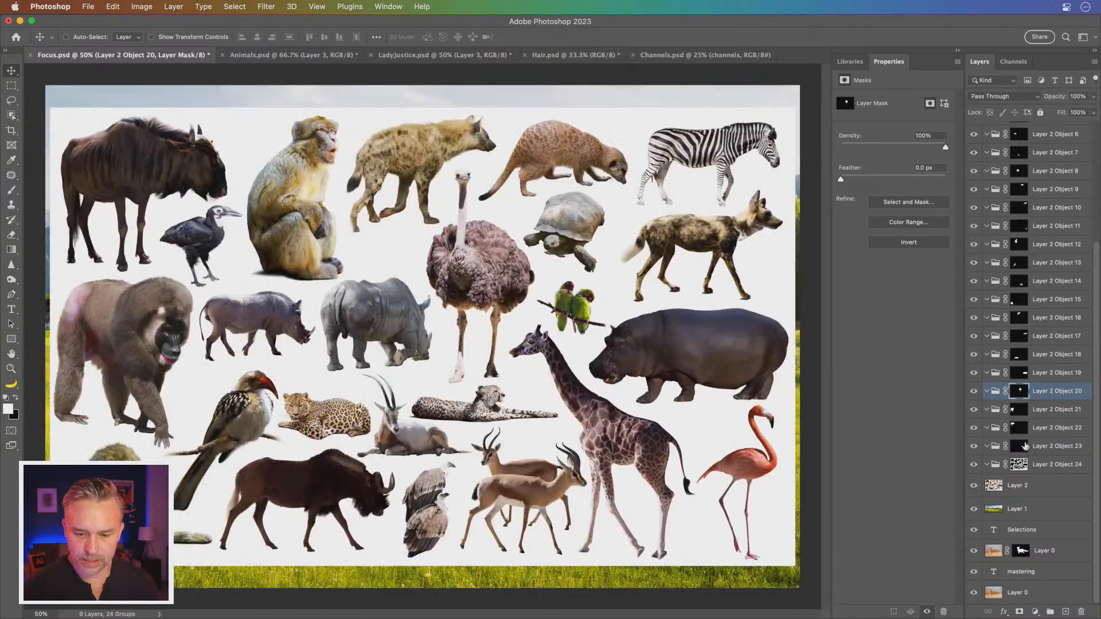
left_click(1012, 485)
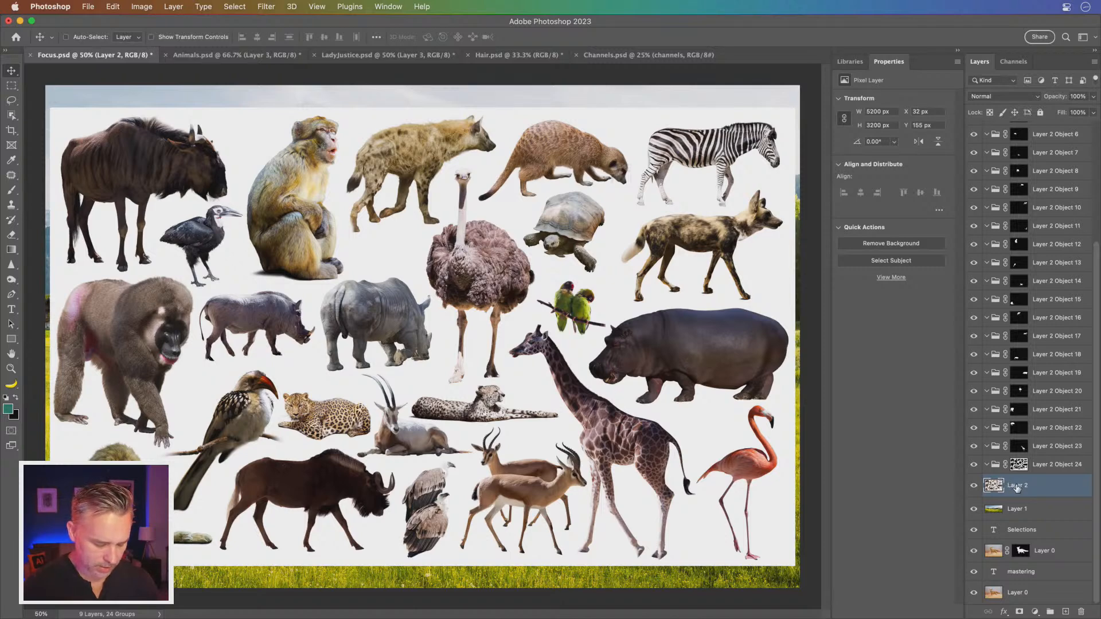
left_click_drag(1019, 486, 1031, 519)
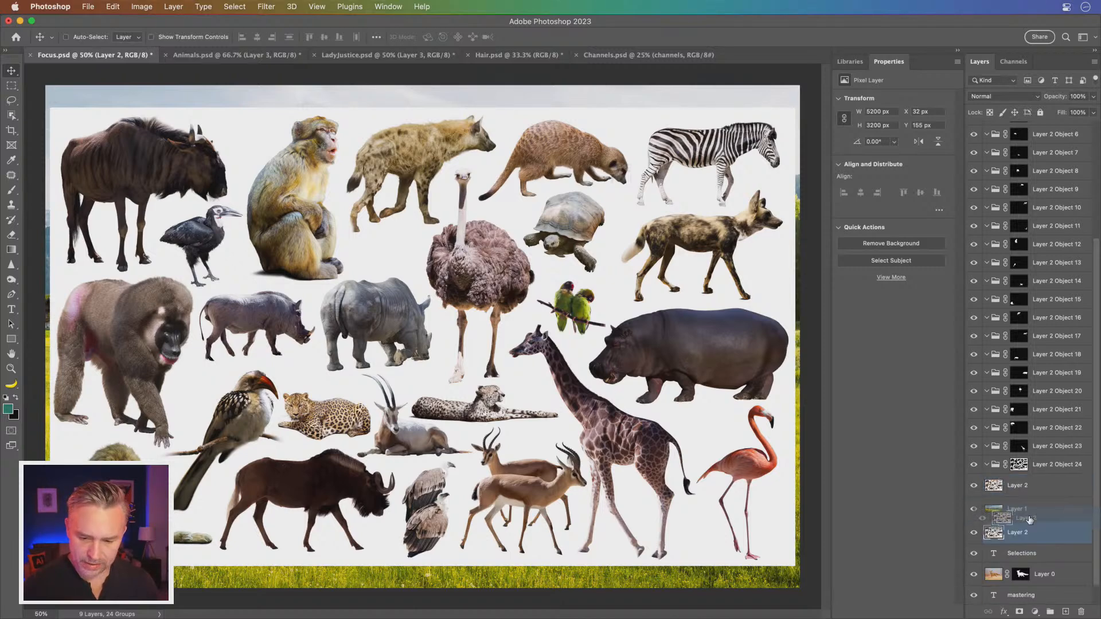
key("super+z")
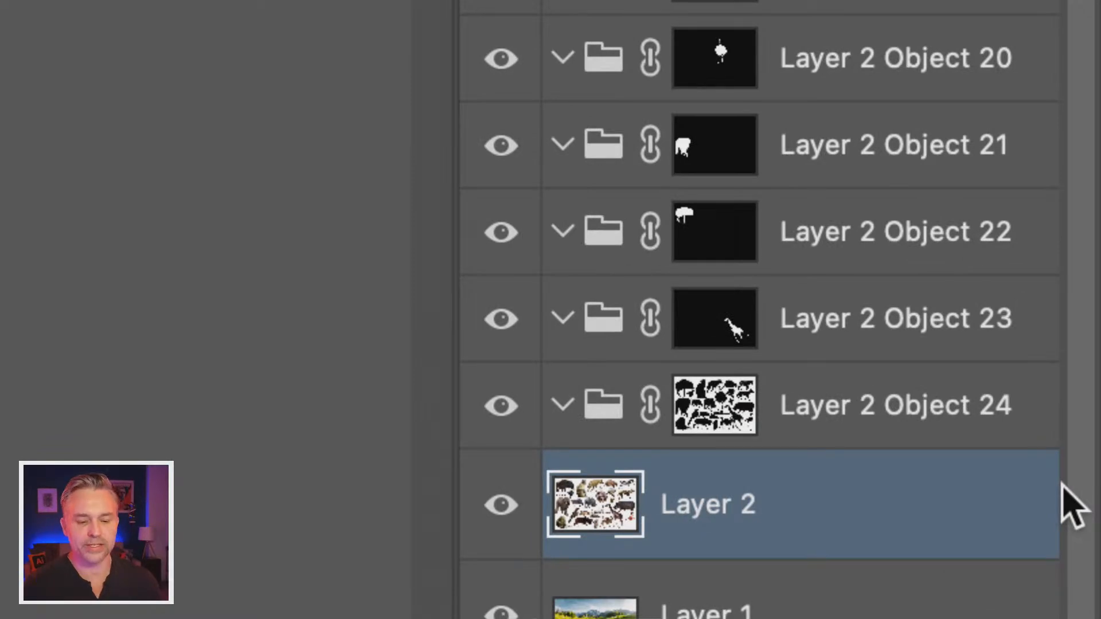
key("super+j")
scroll(1071, 505, "down", 8)
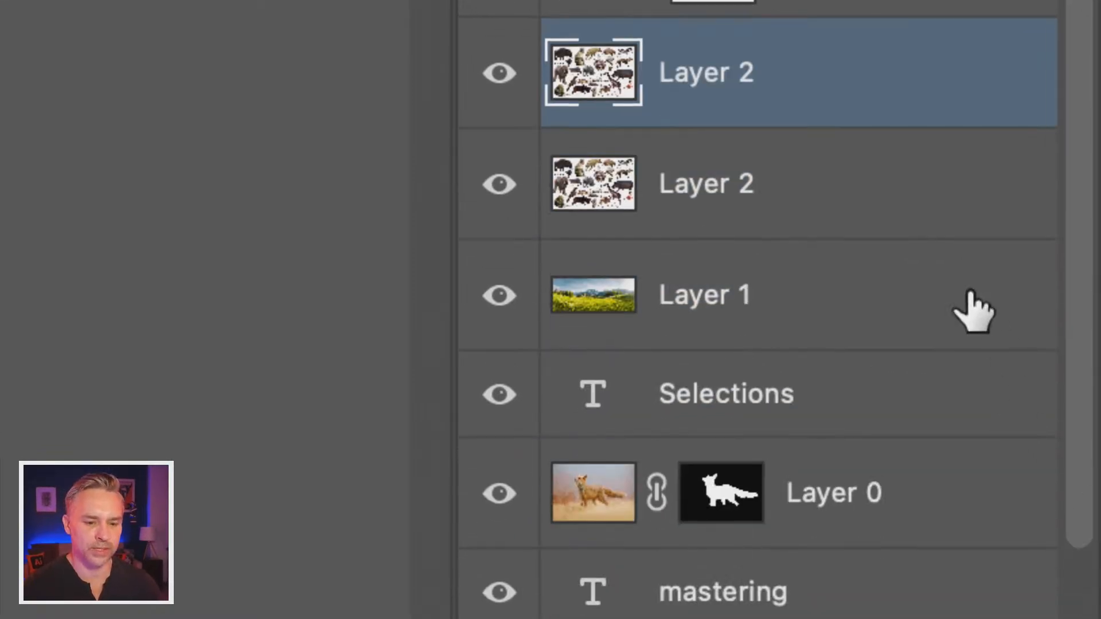
scroll(964, 60, "up", 4)
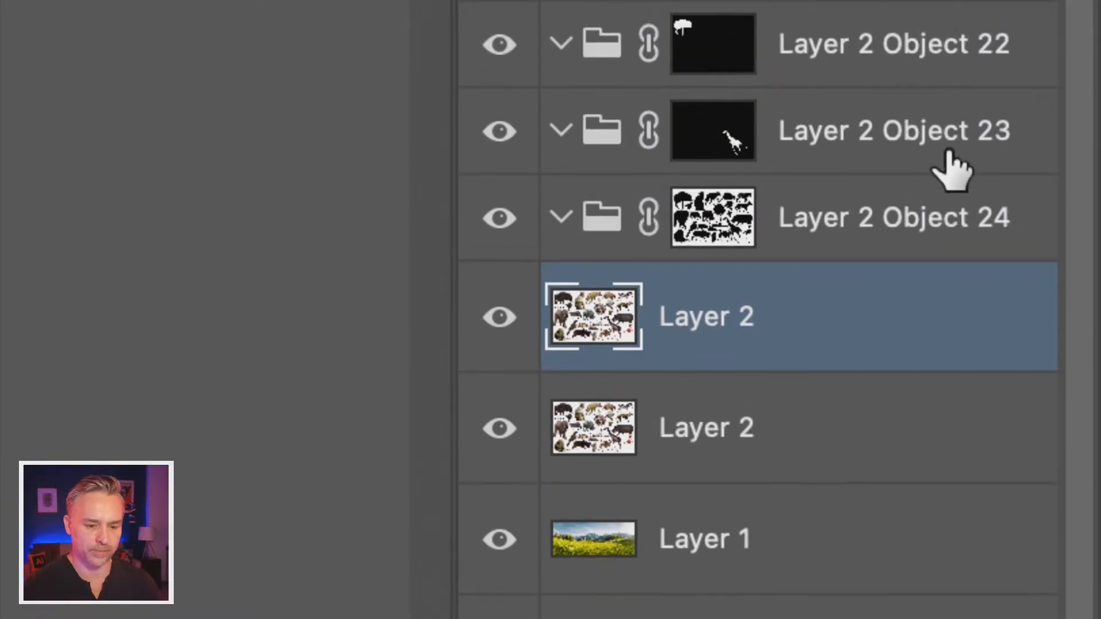
key("super+z")
key("super+shift+z")
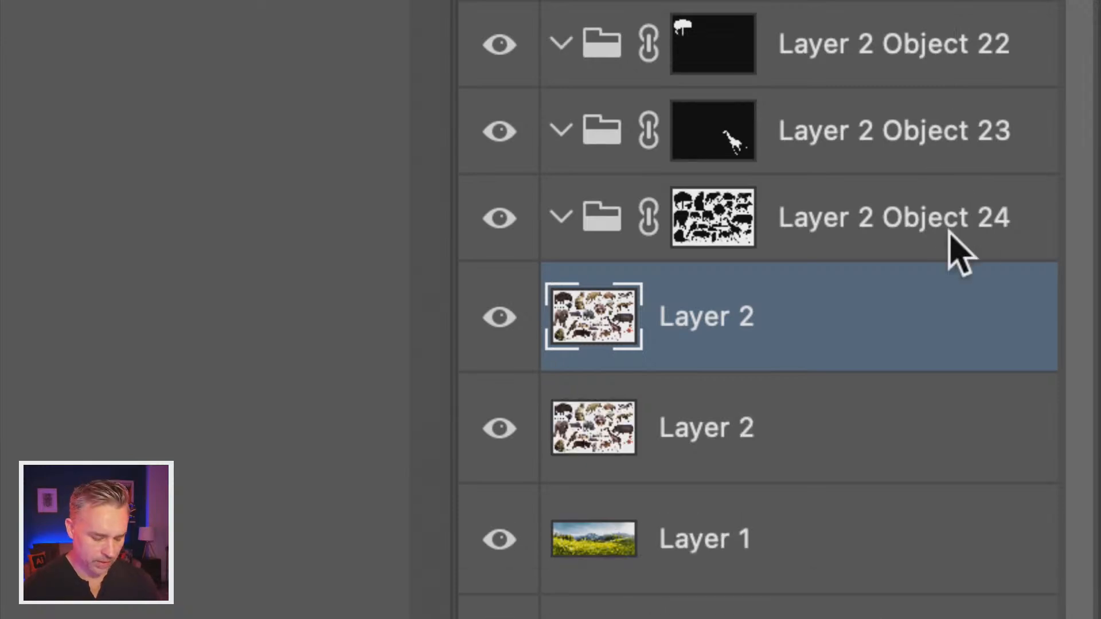
key("super+z")
scroll(964, 86, "up", 1)
scroll(969, 23, "up", 2)
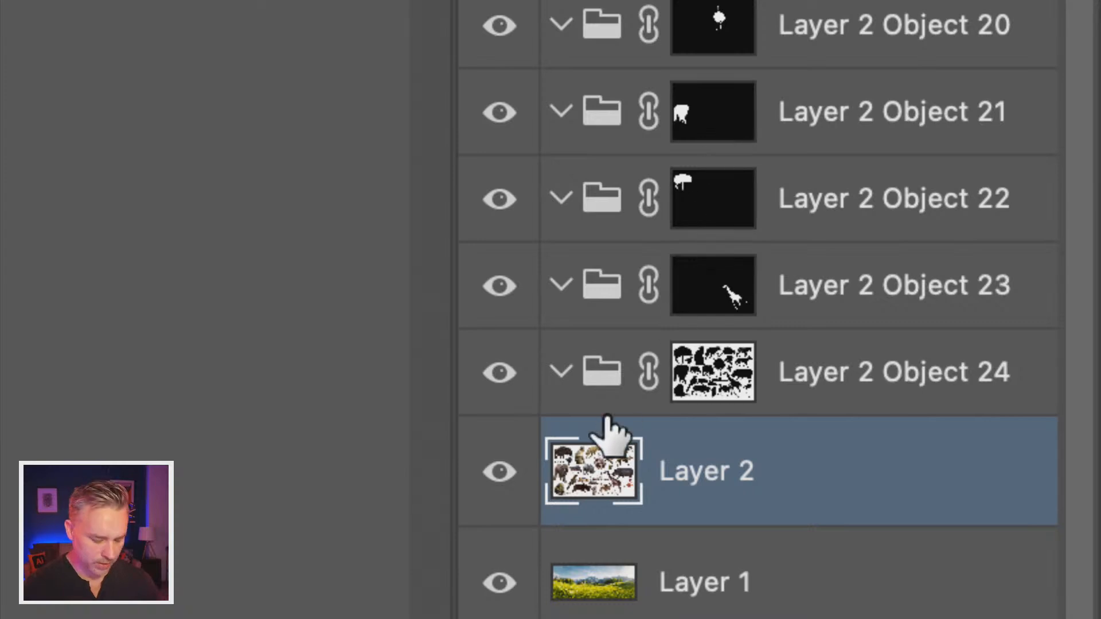
Step: Place a copy of Layer 2 inside the masked groups, working upward from Layer 2 Object 23 to Layer 2 Object 1
left_click_drag(599, 476, 710, 294)
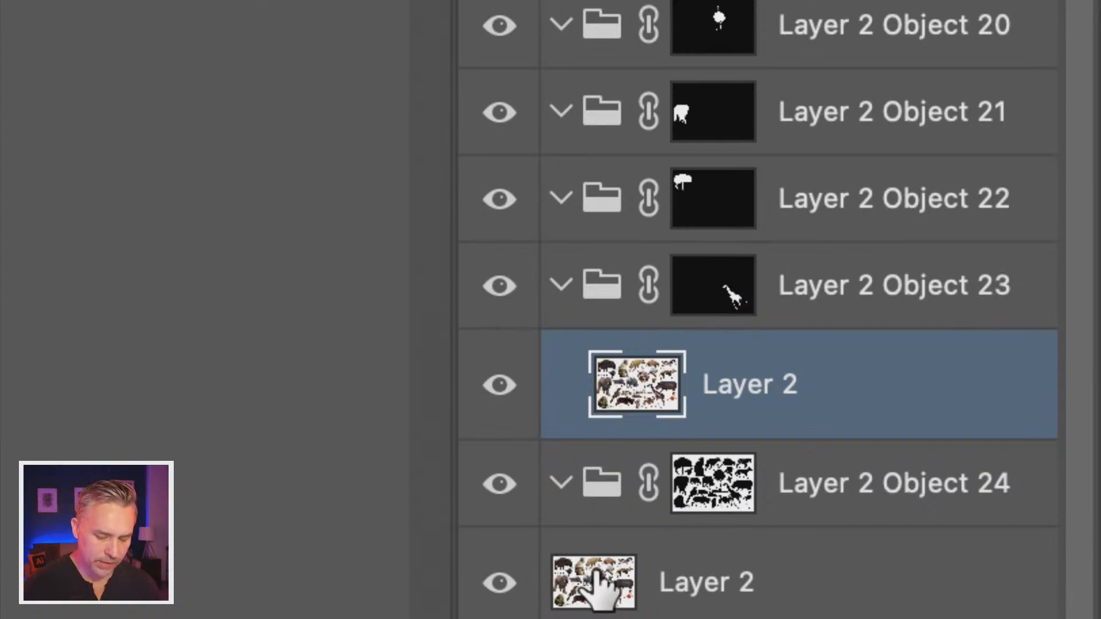
left_click_drag(636, 384, 695, 246)
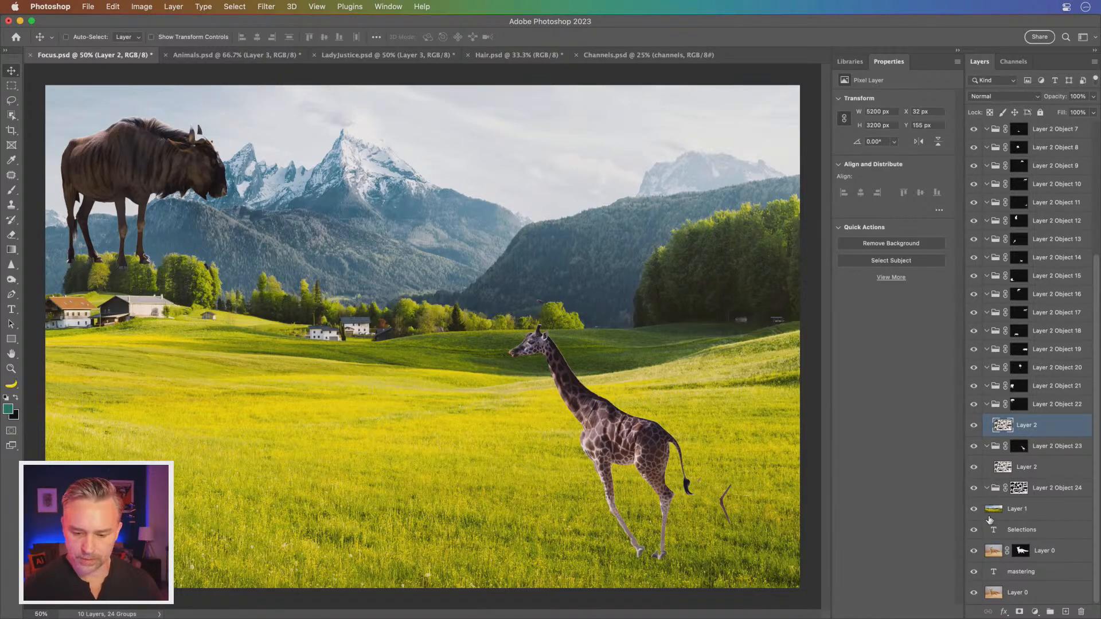
left_click_drag(1000, 425, 1003, 321)
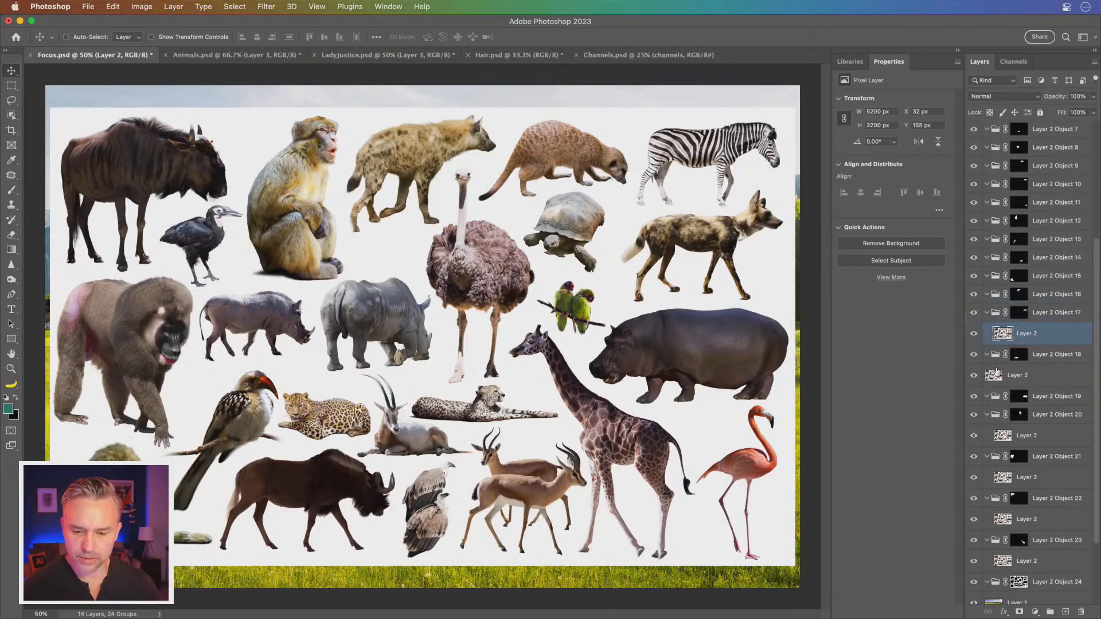
left_click_drag(997, 372, 1017, 131)
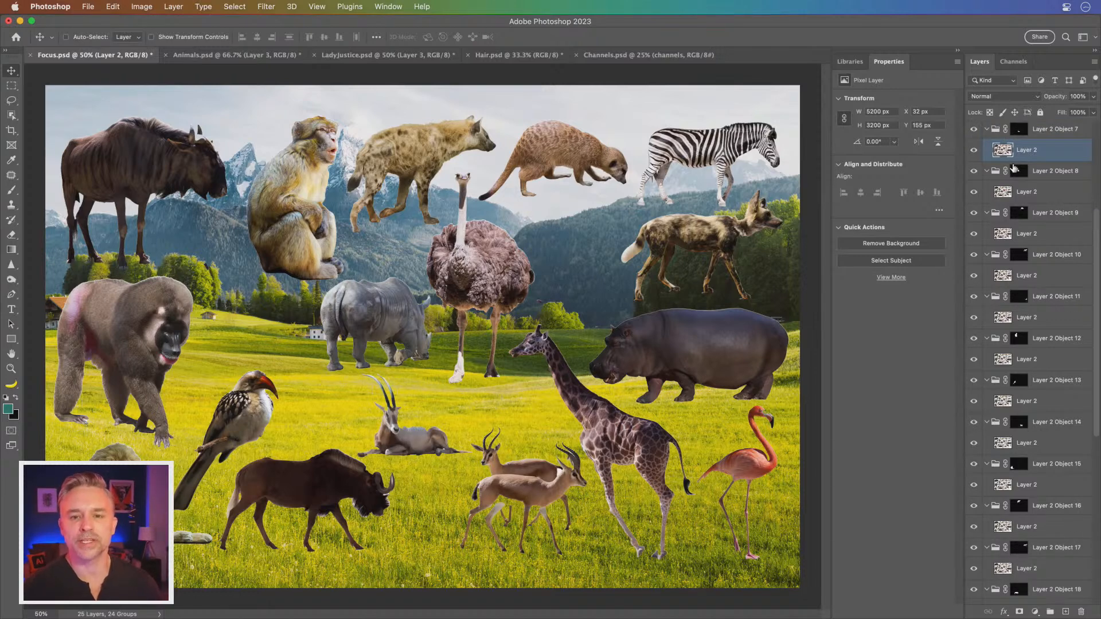
scroll(1013, 167, "up", 5)
left_click_drag(1001, 294, 1014, 187)
left_click_drag(1004, 202, 1018, 171)
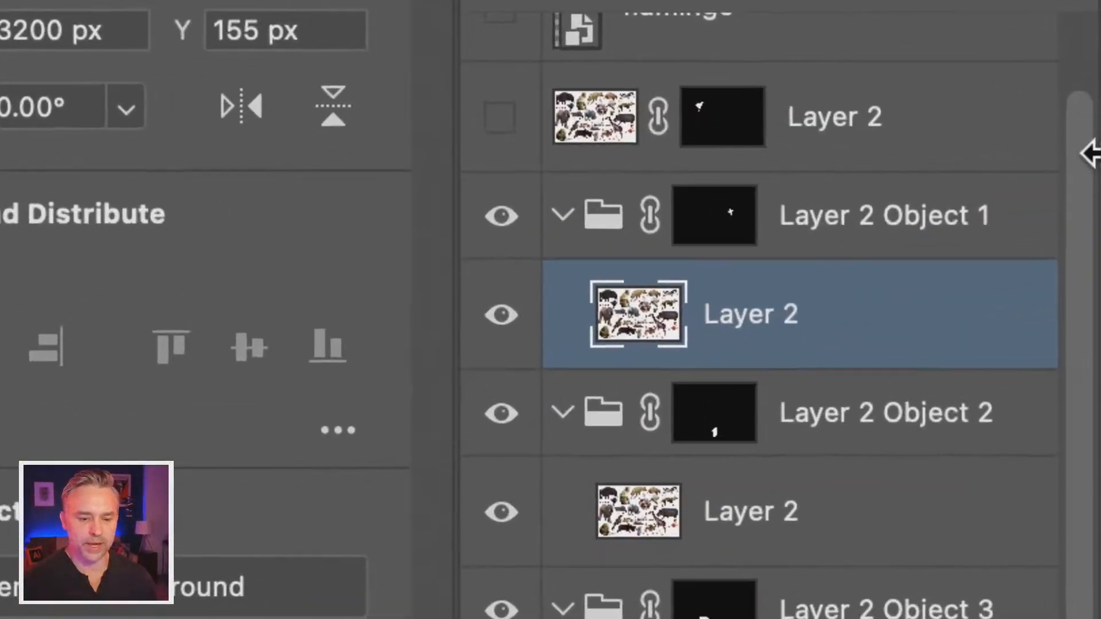
Step: Move the masks of the Layer 2 Object 1 and Layer 2 Object 2 groups onto the Layer 2 copies inside them
left_click(597, 221)
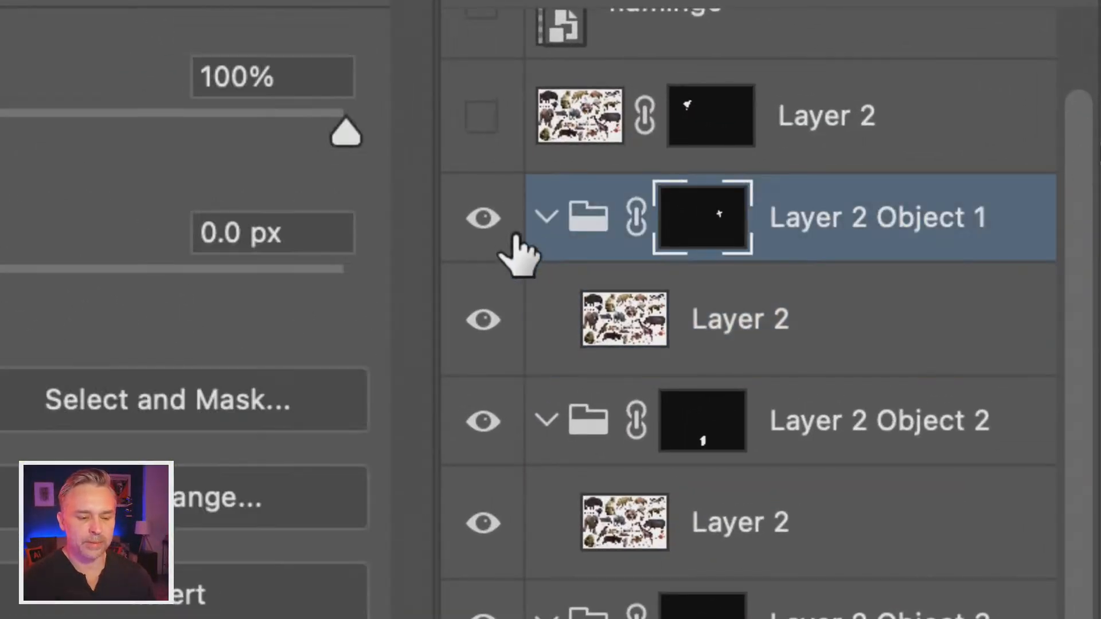
left_click(545, 217)
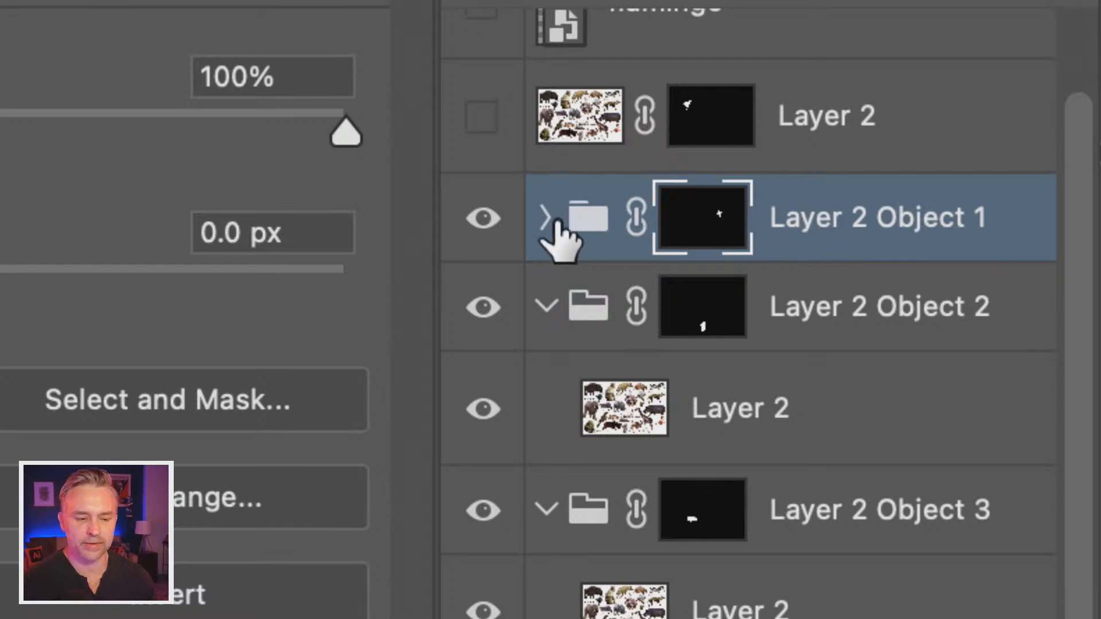
left_click(545, 219)
left_click(707, 317)
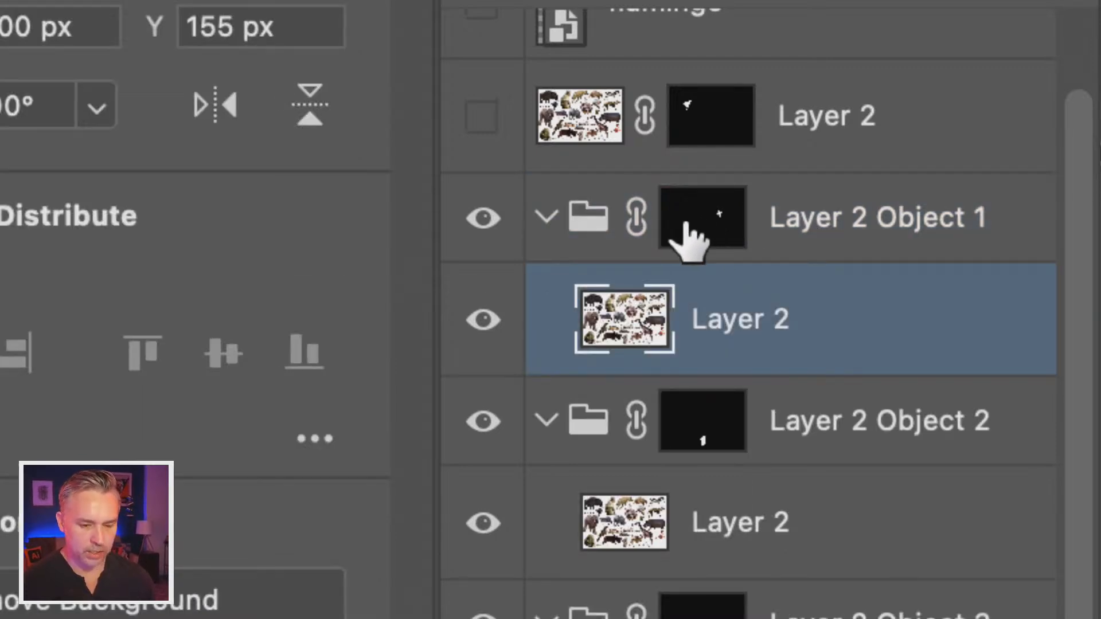
left_click_drag(686, 230, 731, 317)
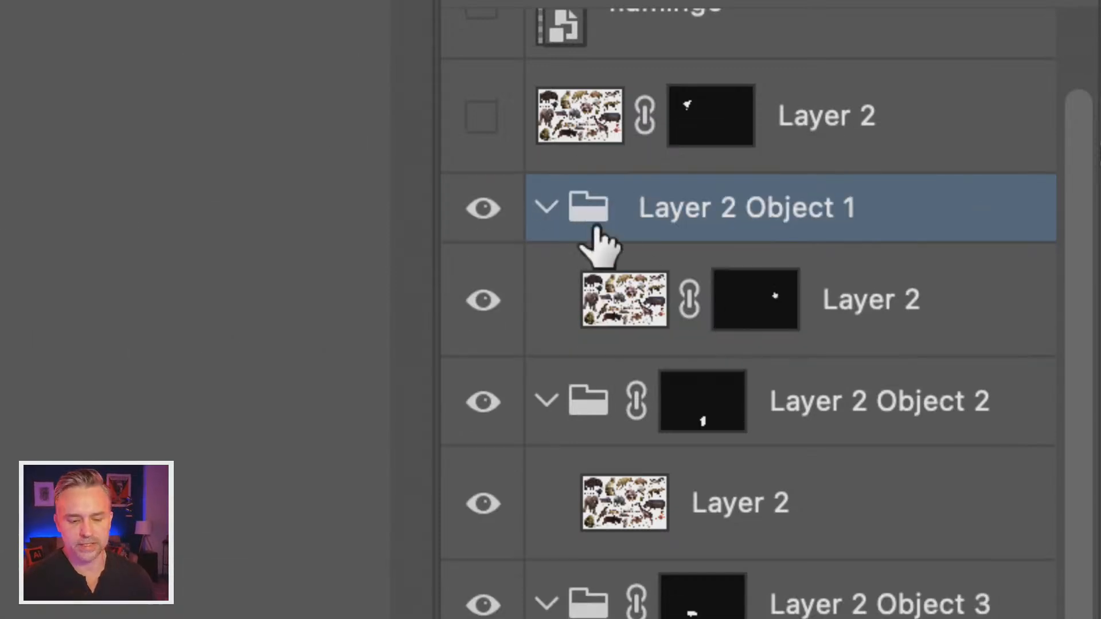
left_click_drag(713, 413, 738, 504)
Step: Move the masked Layer 2 copies out of the Layer 2 Object 1 and Object 2 groups and delete both emptied groups
left_click_drag(599, 295, 597, 261)
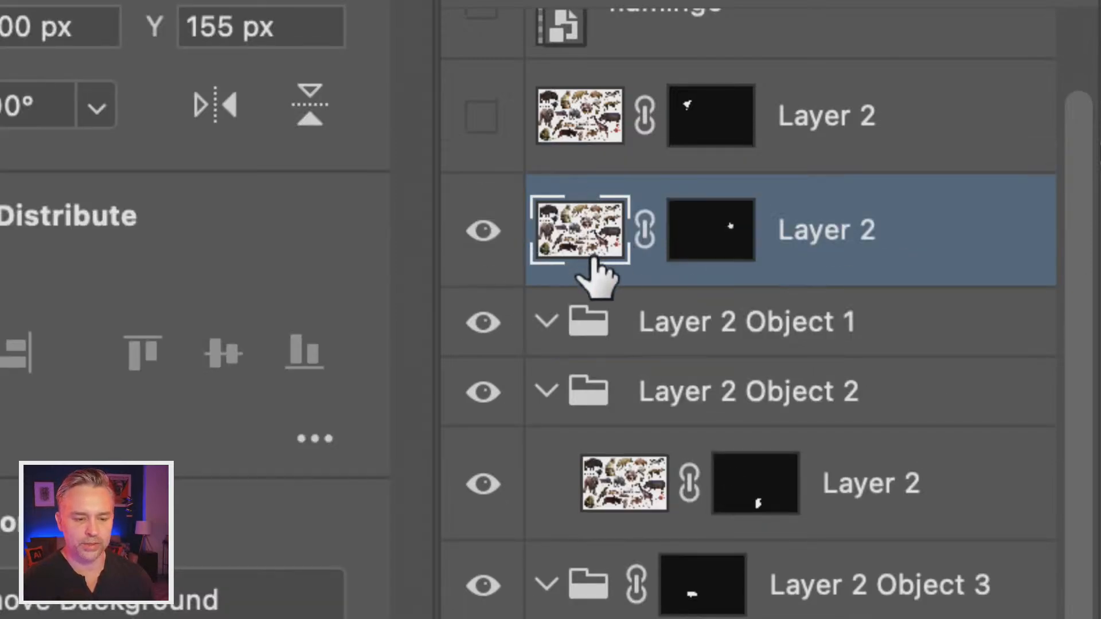
left_click(661, 327)
key("Delete")
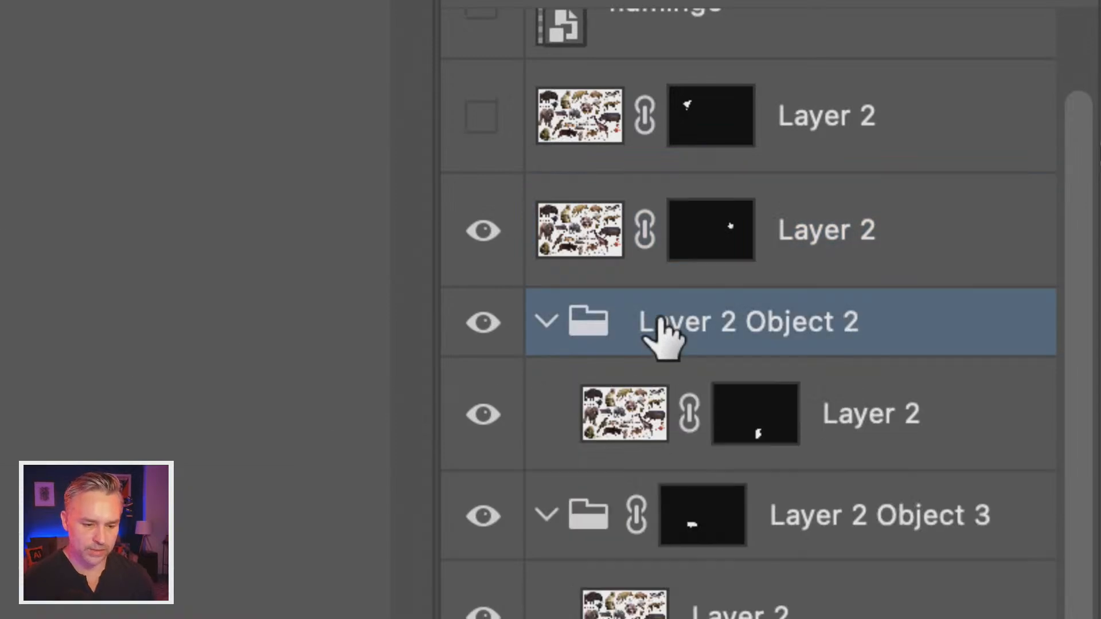
left_click_drag(659, 413, 616, 310)
left_click(705, 442)
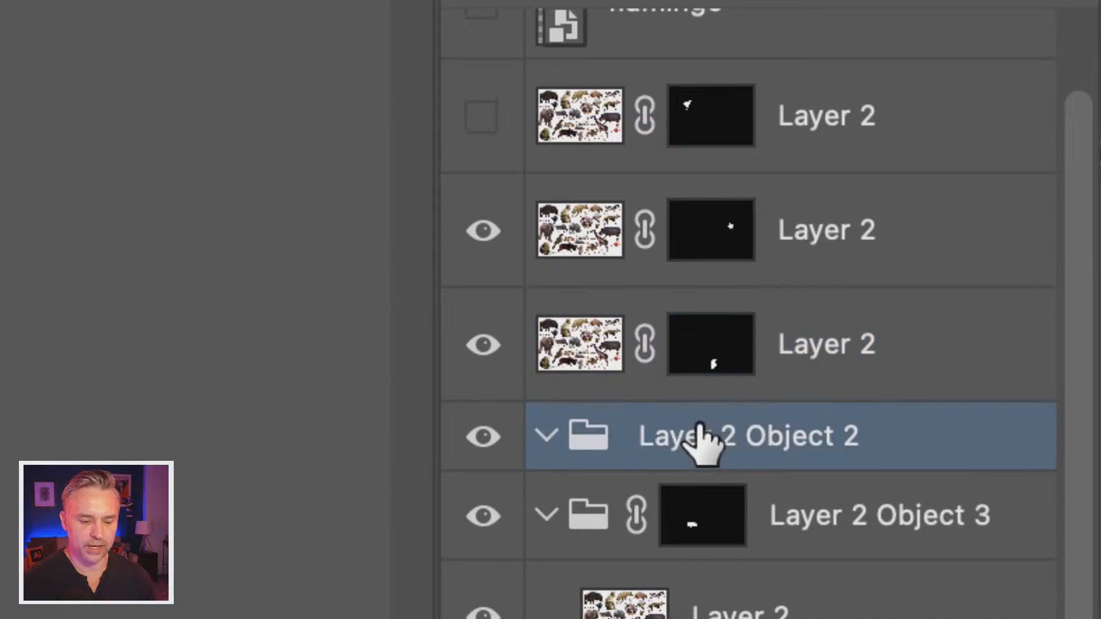
key("Delete")
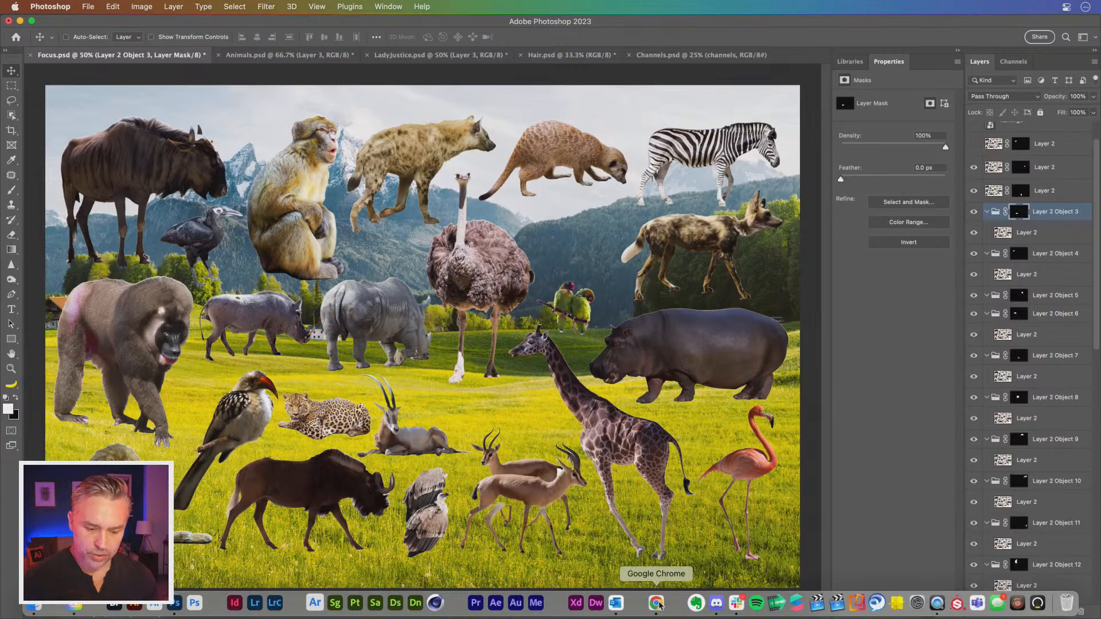
Step: Switch to Adobe Stock in Google Chrome and search the Free collection for "animals"
left_click(656, 610)
left_click(187, 101)
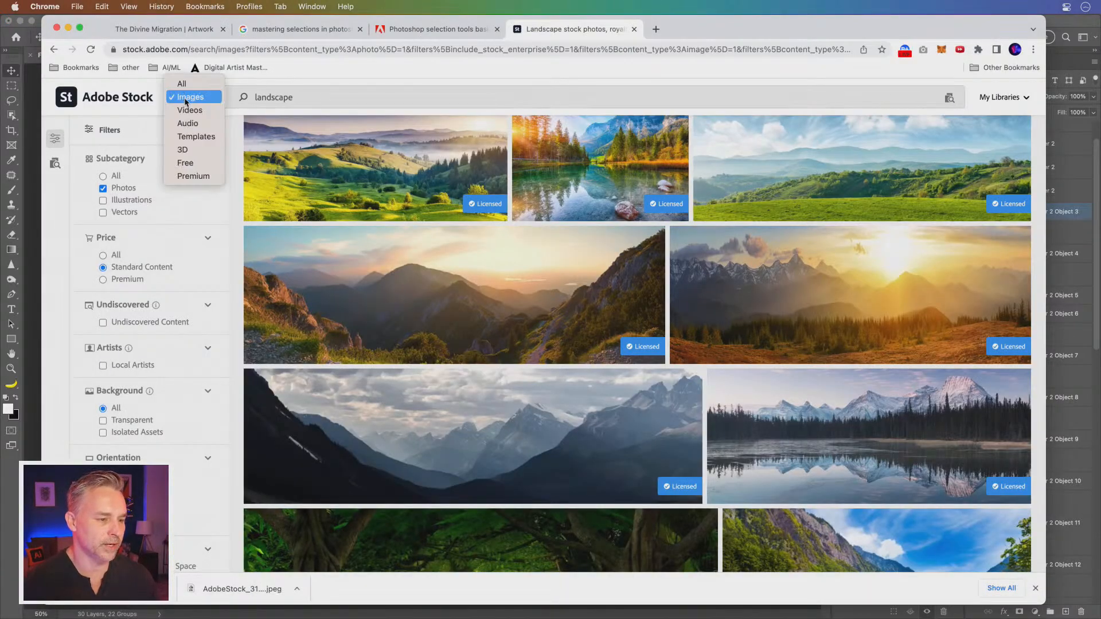
left_click(191, 166)
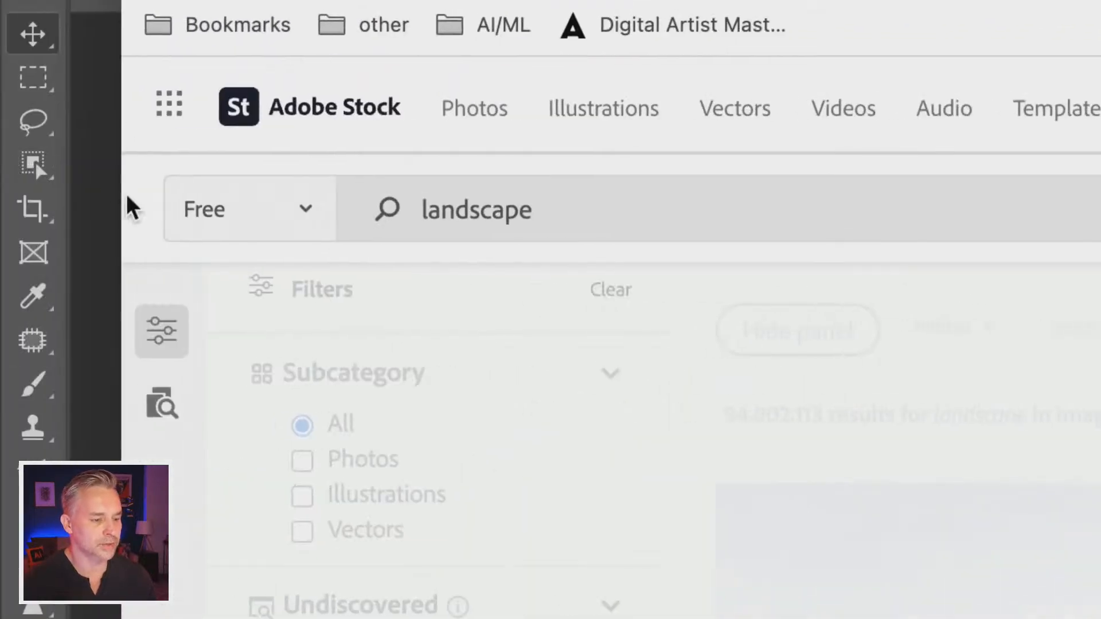
double_click(261, 218)
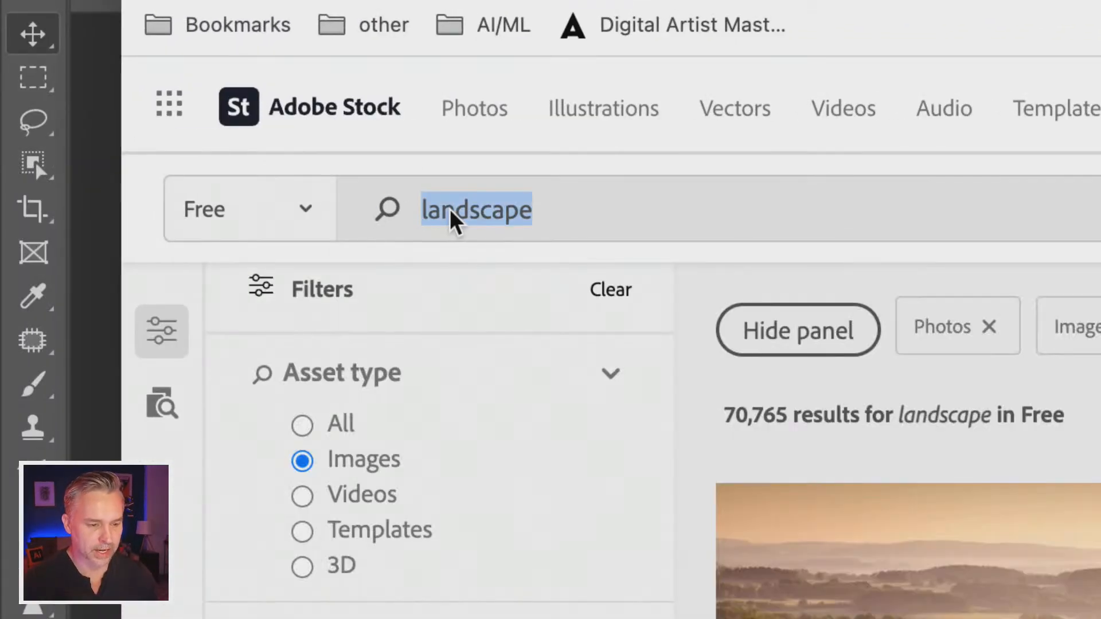
type("animals")
key("Return")
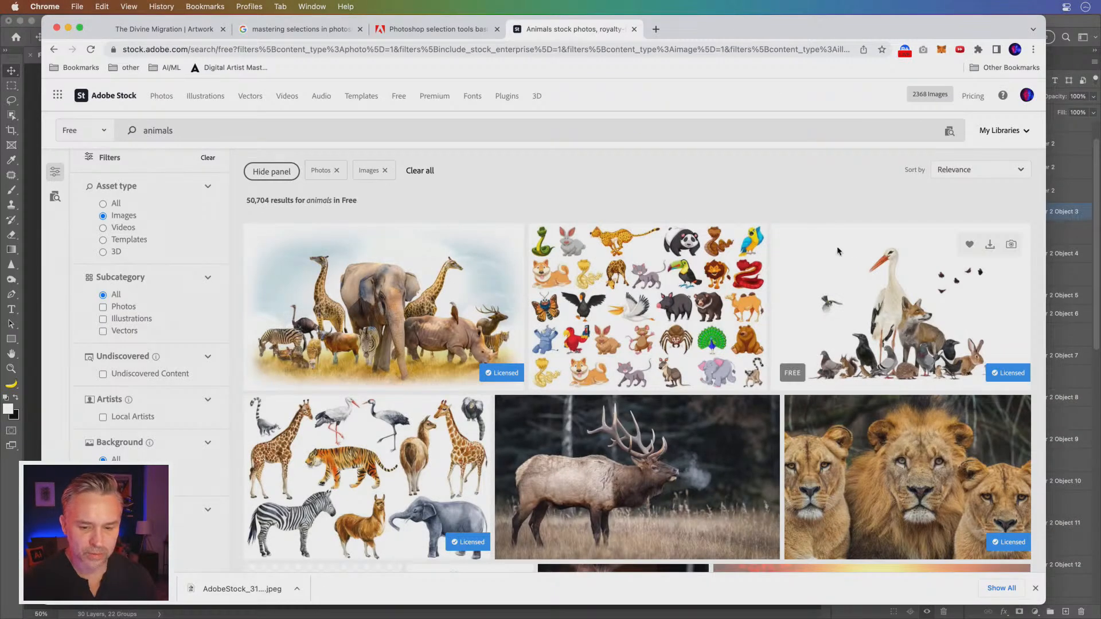
Step: Limit the animal results to Photos and download the free collage of zebra, giraffe, rhino and other animals on white
scroll(832, 265, "down", 2)
scroll(832, 265, "down", 1)
scroll(832, 265, "down", 1)
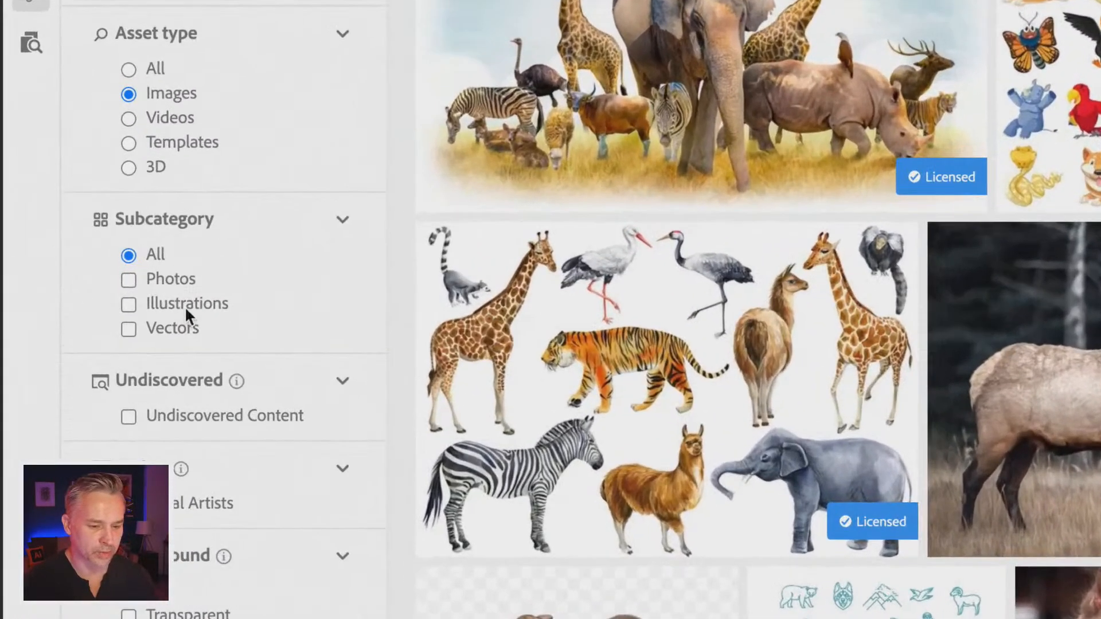
left_click(124, 277)
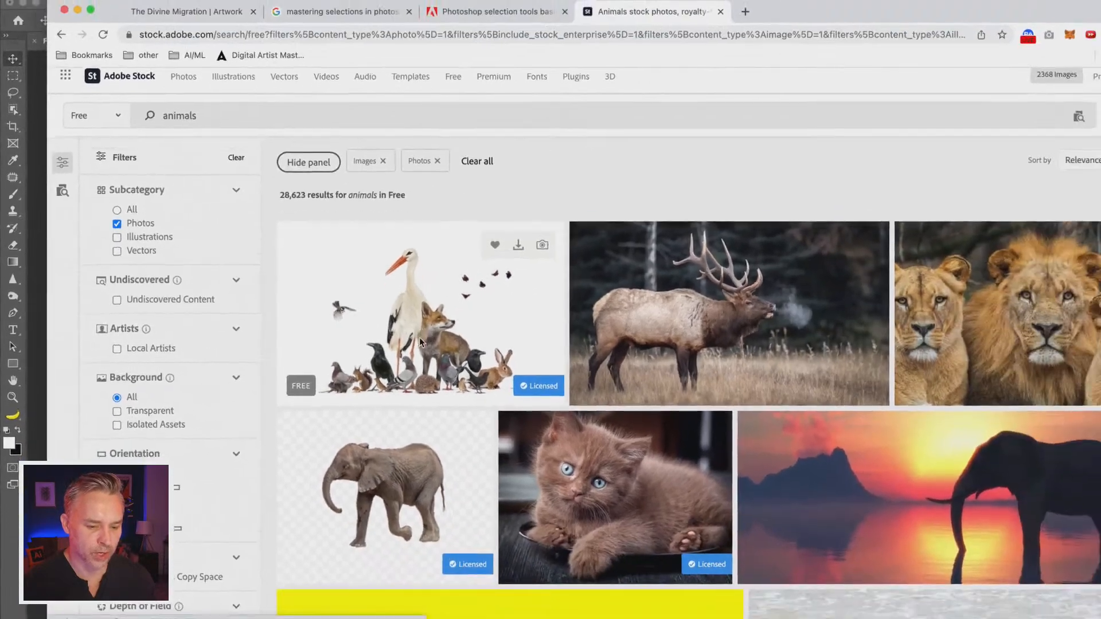
scroll(419, 338, "down", 10)
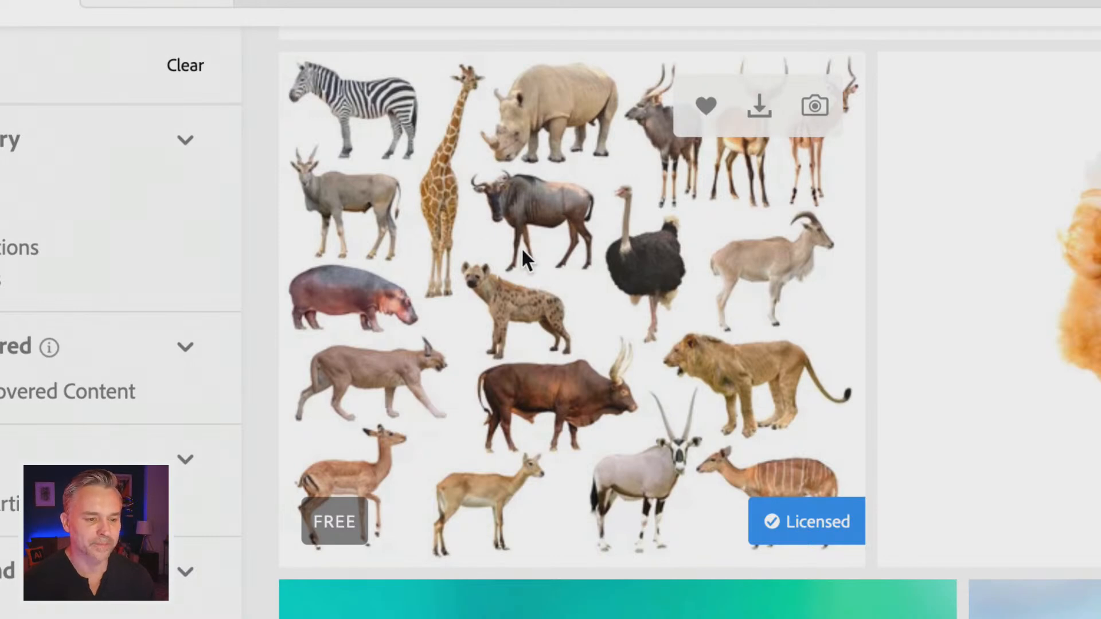
left_click(757, 106)
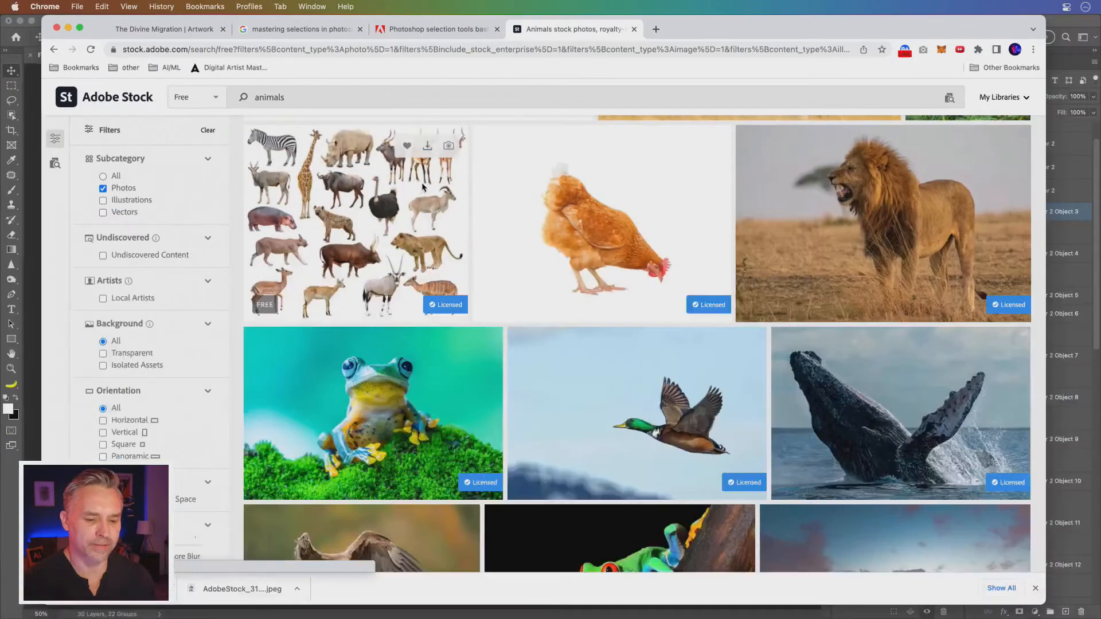
scroll(556, 236, "down", 3)
scroll(558, 241, "up", 3)
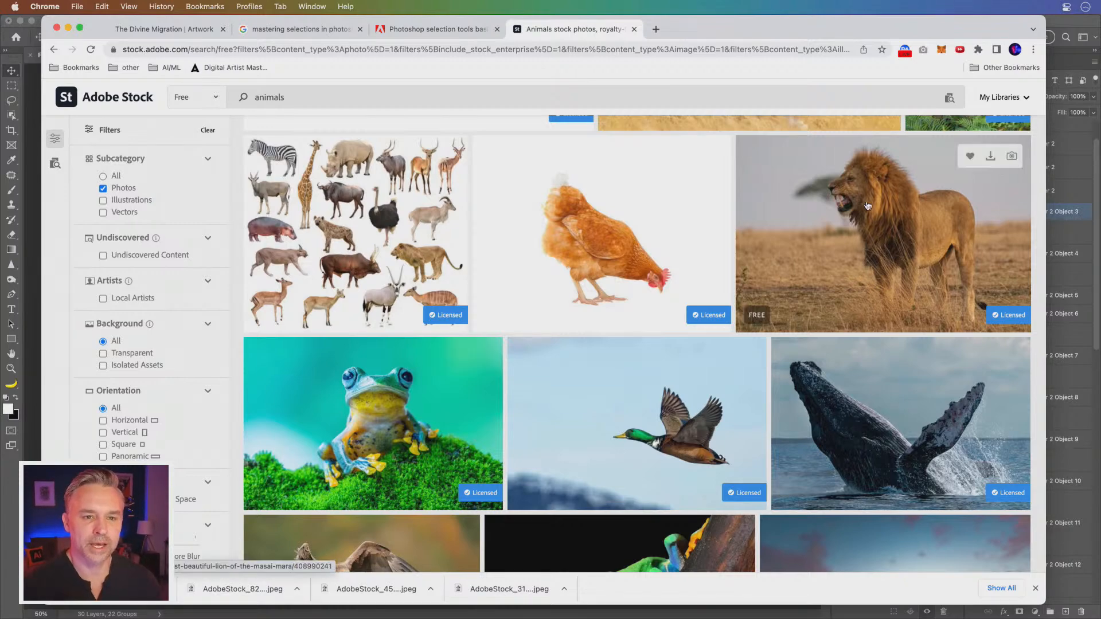
Step: Switch back to Photoshop and put the groups Layer 2 Object 3 through Layer 2 Object 24 into one new group
key("super+Tab")
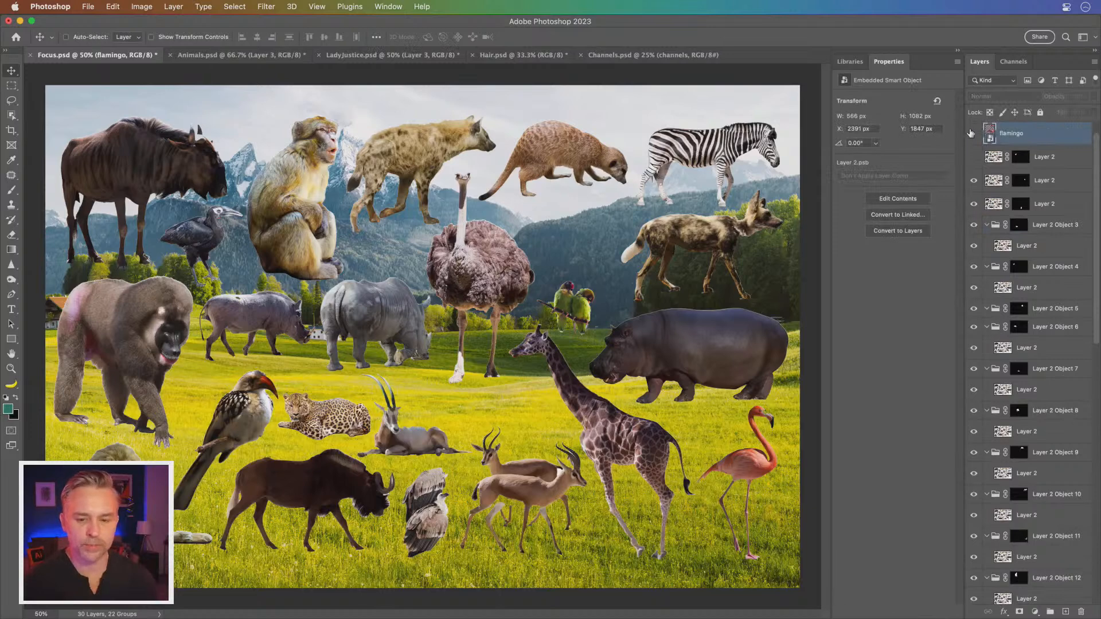
left_click(1003, 225)
left_click(987, 224)
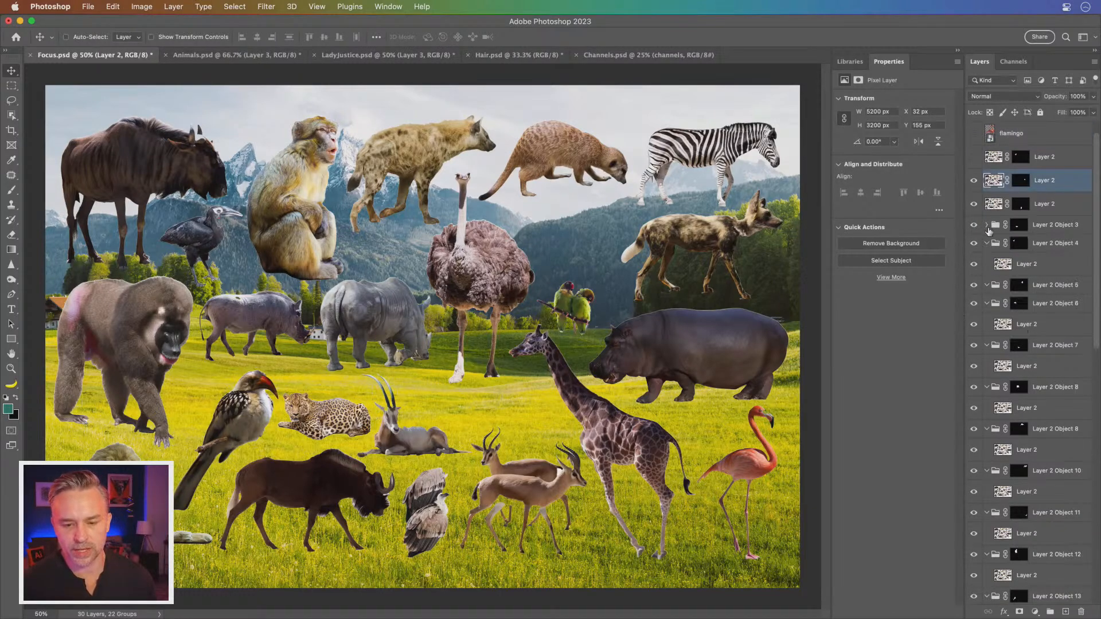
scroll(1028, 427, "down", 10)
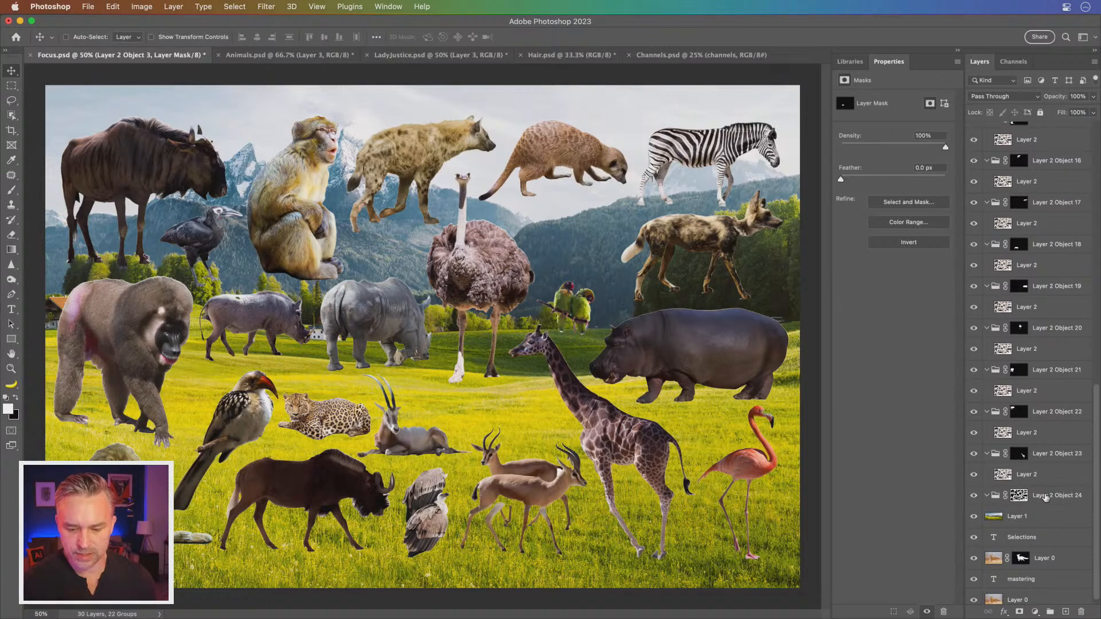
left_click(1047, 497, "shift")
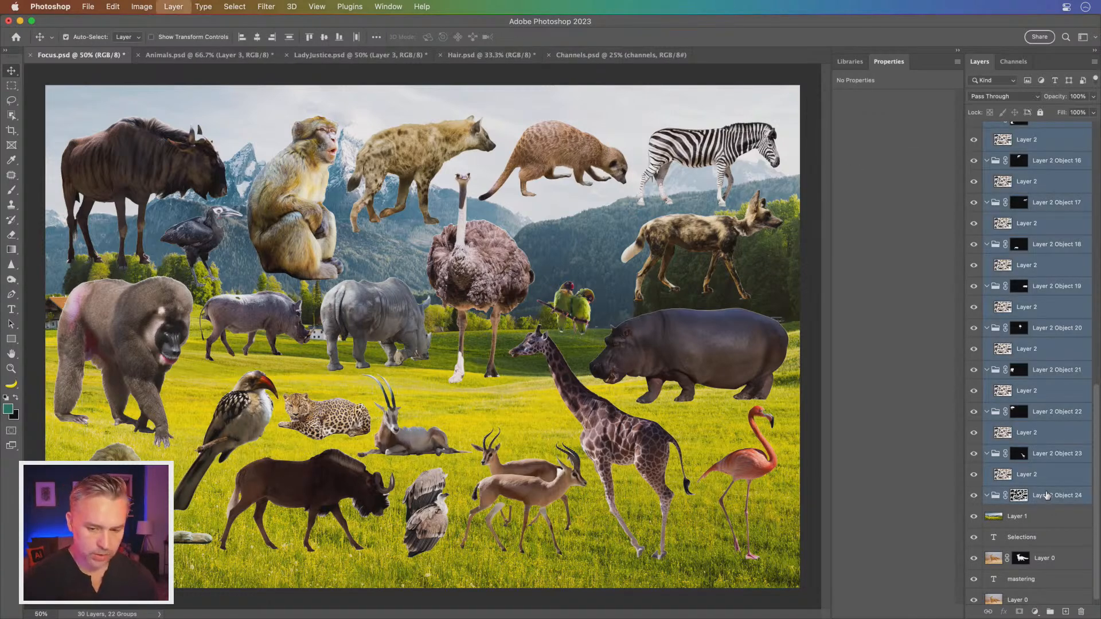
key("super+g")
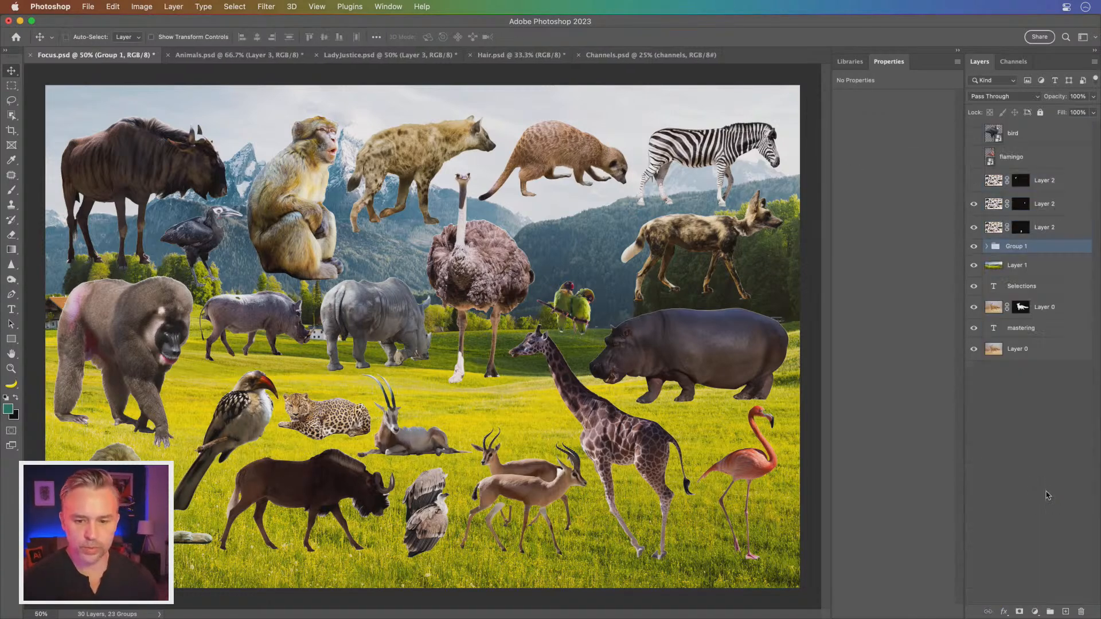
Step: Hide Group 1 and show the flamingo and bird Smart Objects to view the extracted animals over the landscape
left_click(975, 247)
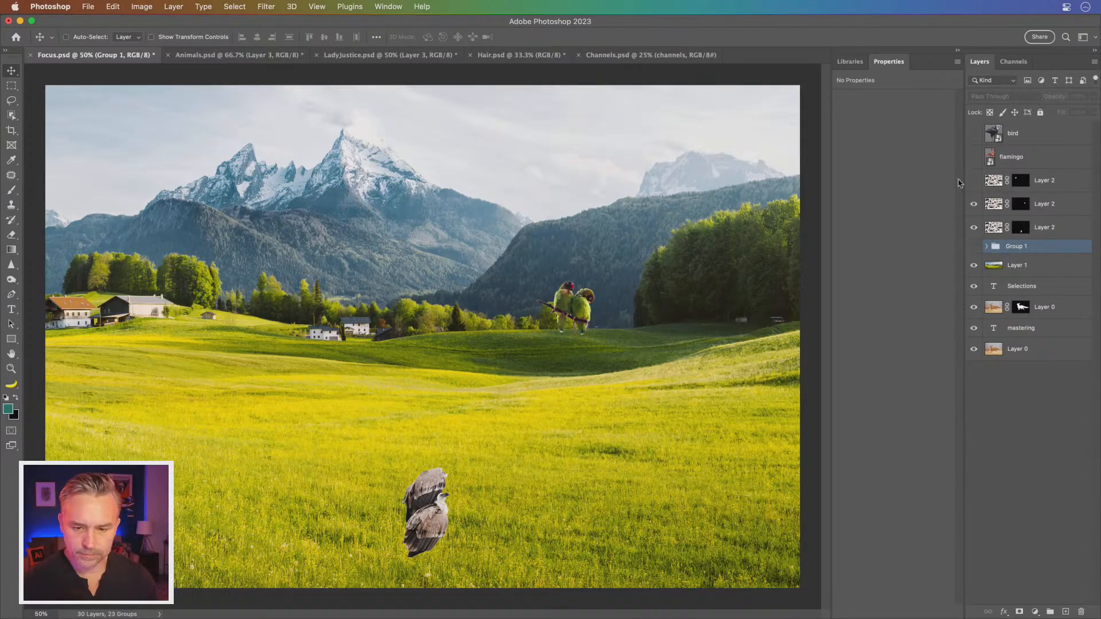
left_click(974, 158)
left_click(974, 133)
left_click(1024, 159)
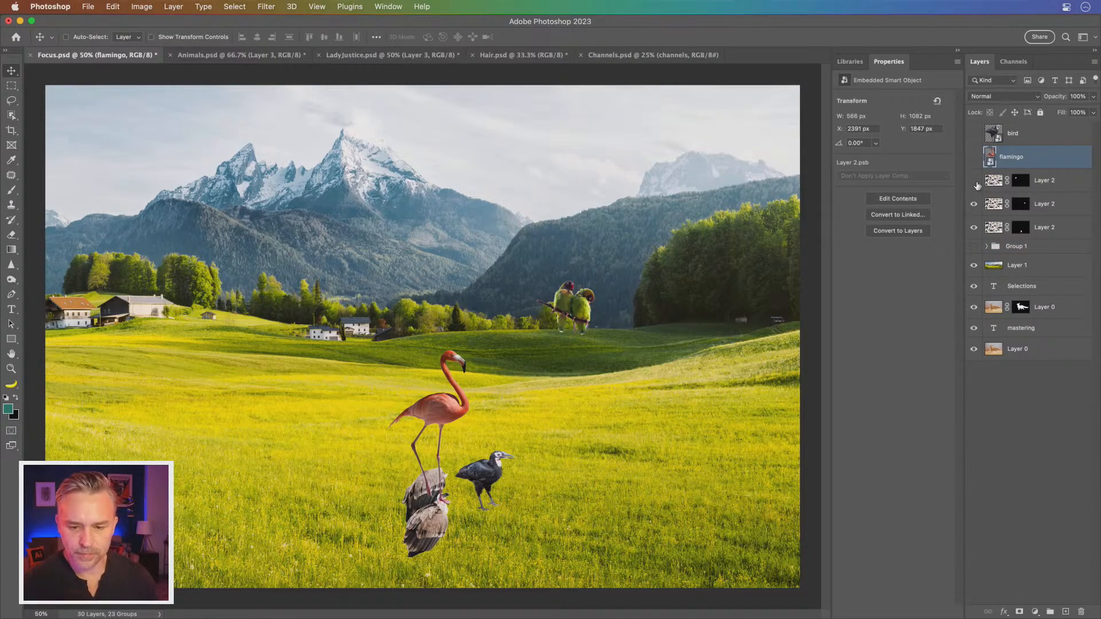
Step: Hide the bird, the flamingo and the two visible masked Layer 2 copies, and show Group 1 with its contents expanded
left_click_drag(974, 133, 974, 157)
left_click_drag(973, 230, 974, 204)
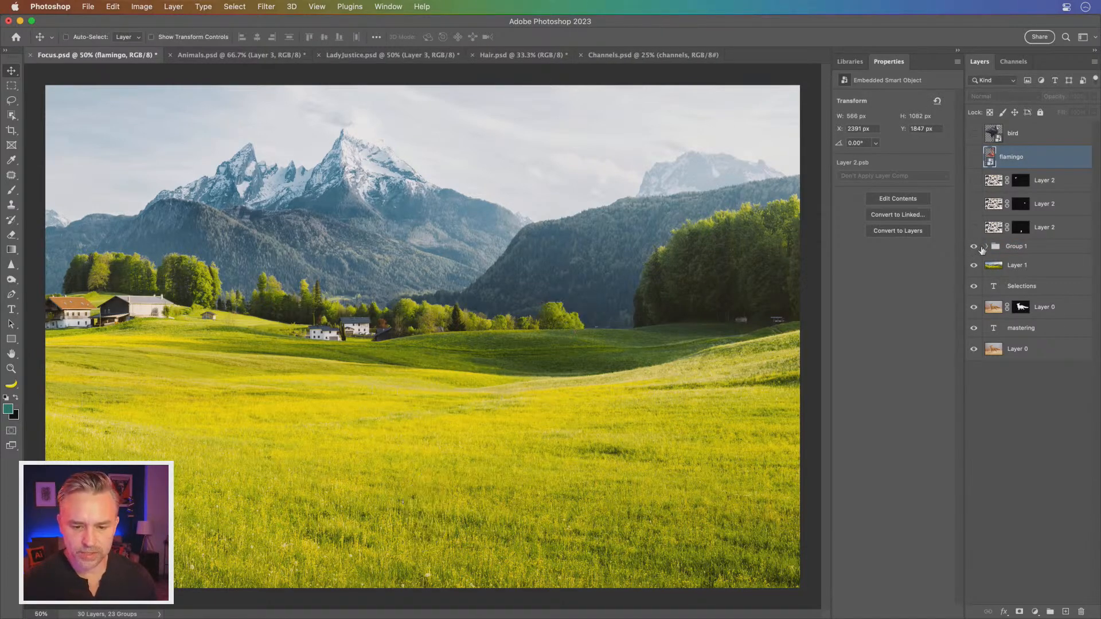
left_click(974, 246)
left_click(987, 246)
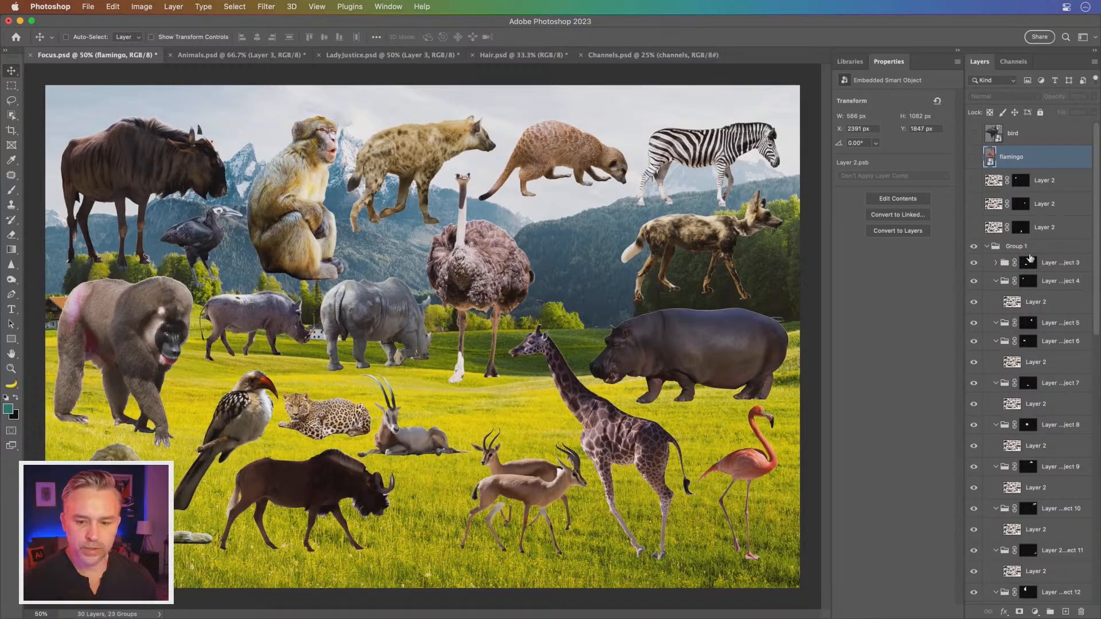
Step: Select the hippopotamus's Layer 2 copy in the Layer 2 Object 19 group and rename it hippo
left_click(696, 352)
key("super")
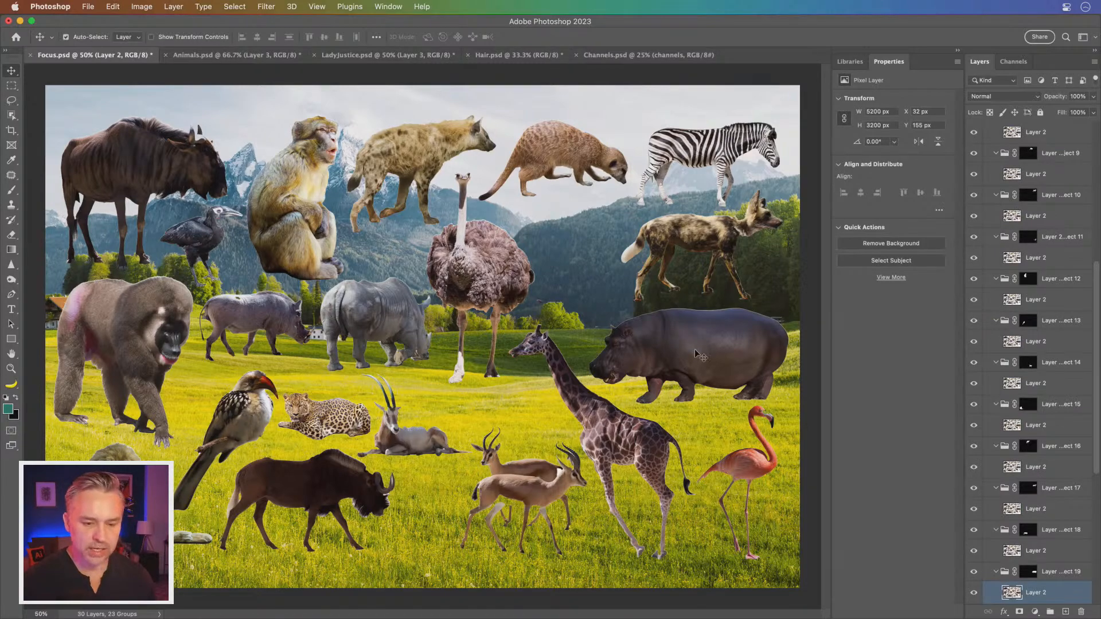
scroll(1098, 305, "down", 5)
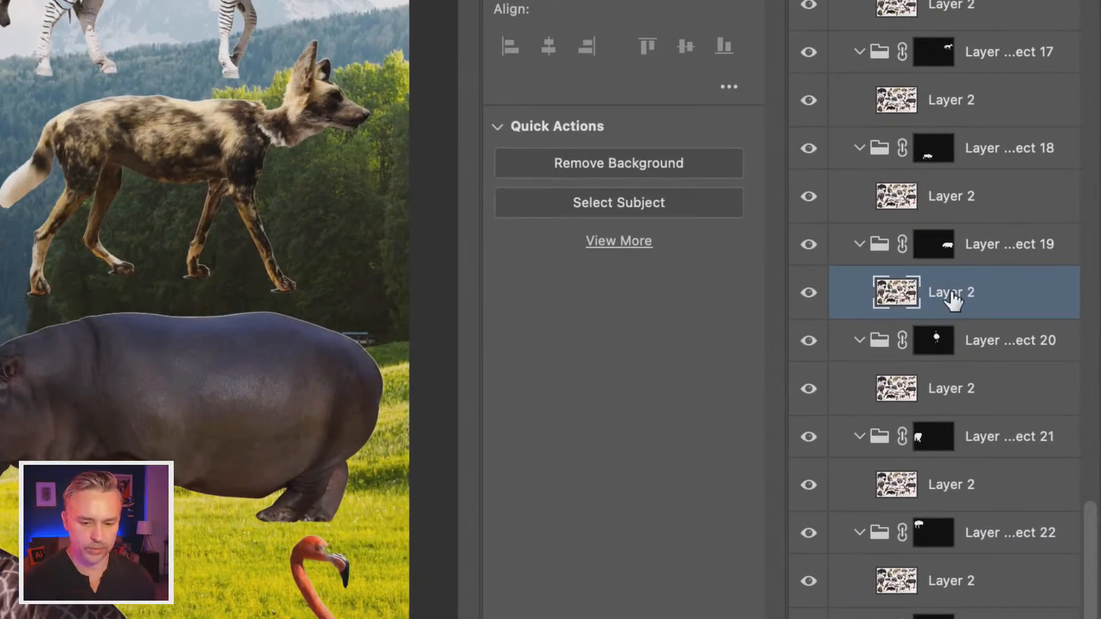
double_click(897, 289)
type("hippo")
key("Return")
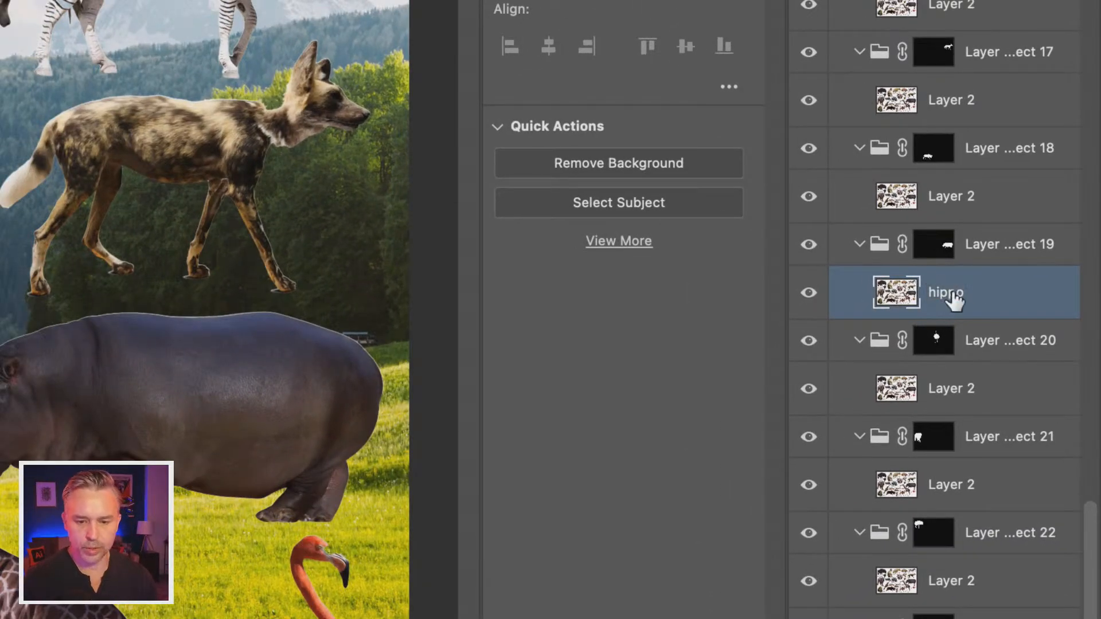
Step: Move the Layer 2 Object 19 group's mask onto the hippo layer and place that layer above Group 1
left_click_drag(939, 251, 994, 235)
left_click(885, 295)
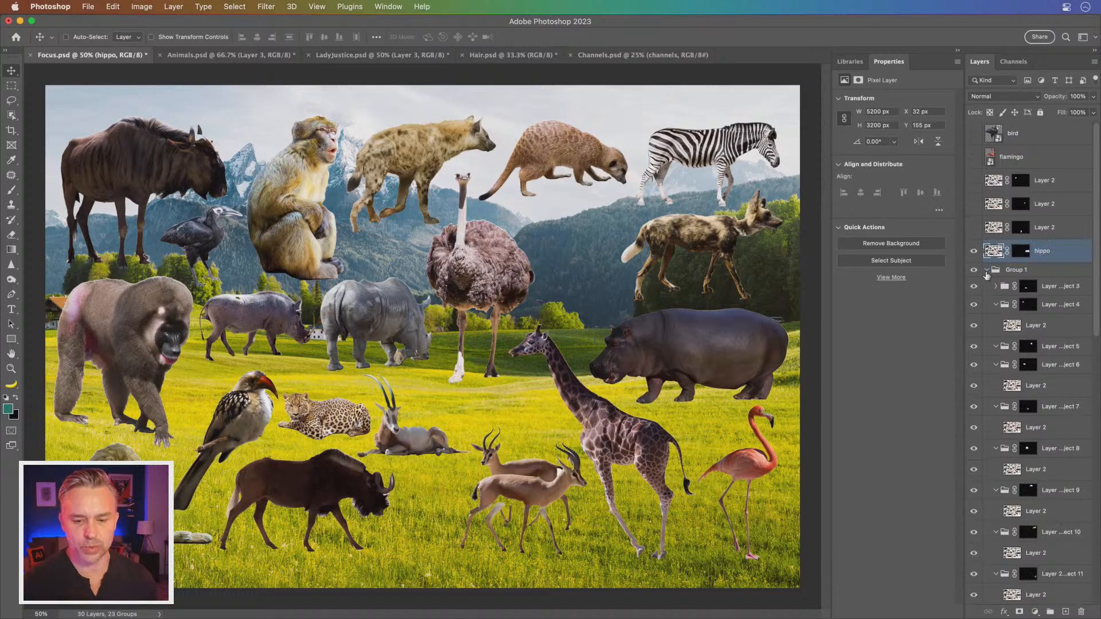
Step: Move the Layer 2 Object 7 group's mask onto its Layer 2 copy, and place that layer hidden among the masked copies above hippo
left_click(987, 270)
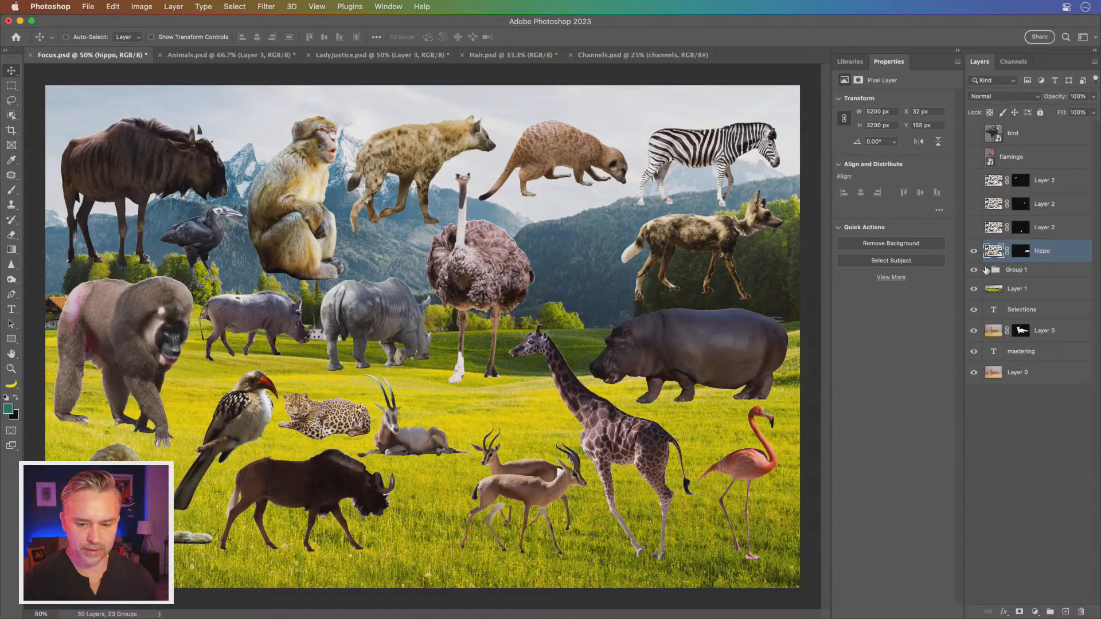
left_click(987, 270)
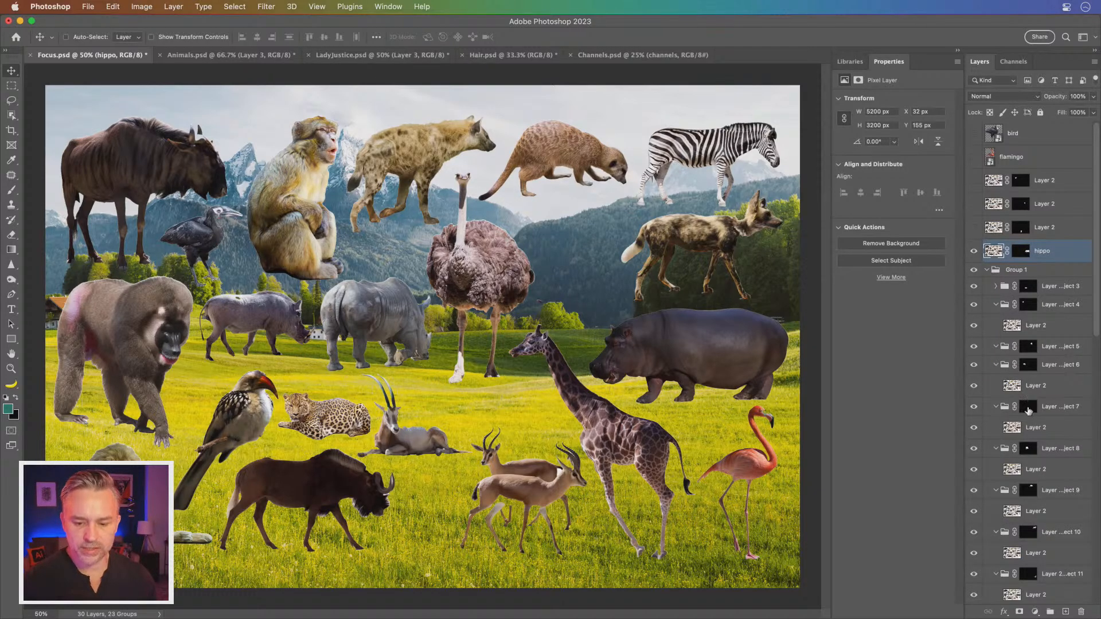
left_click(1021, 412)
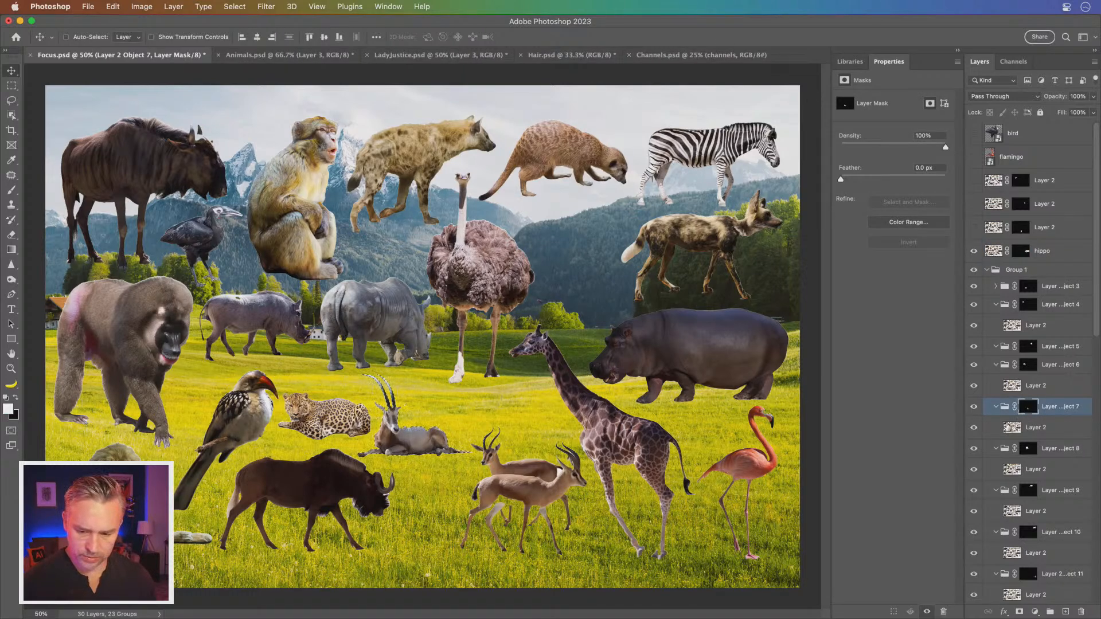
left_click(1016, 424)
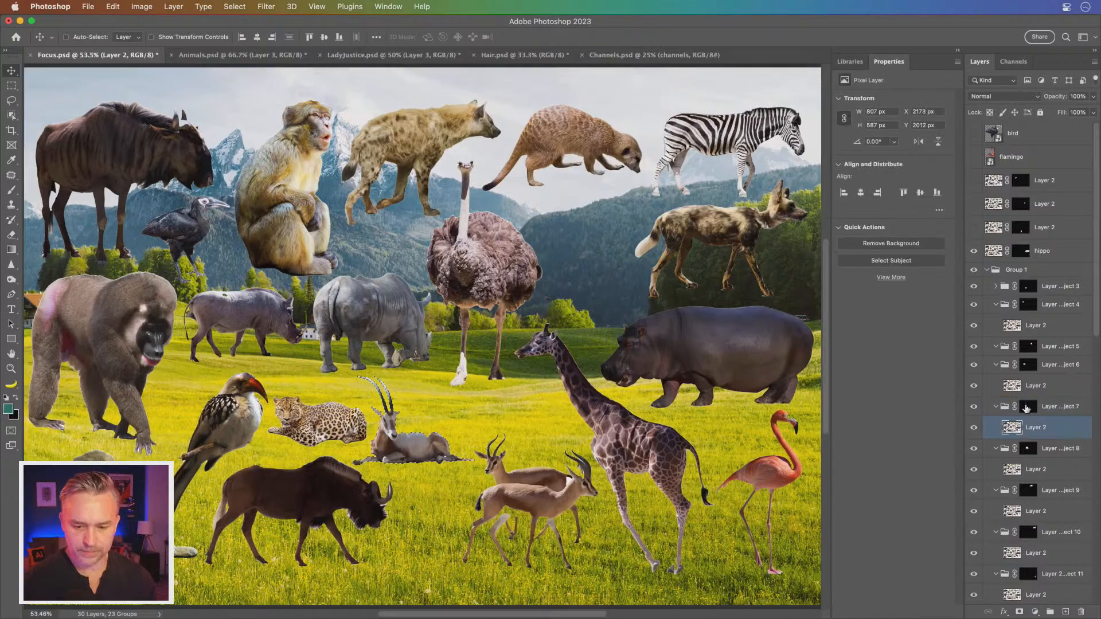
left_click(1029, 407)
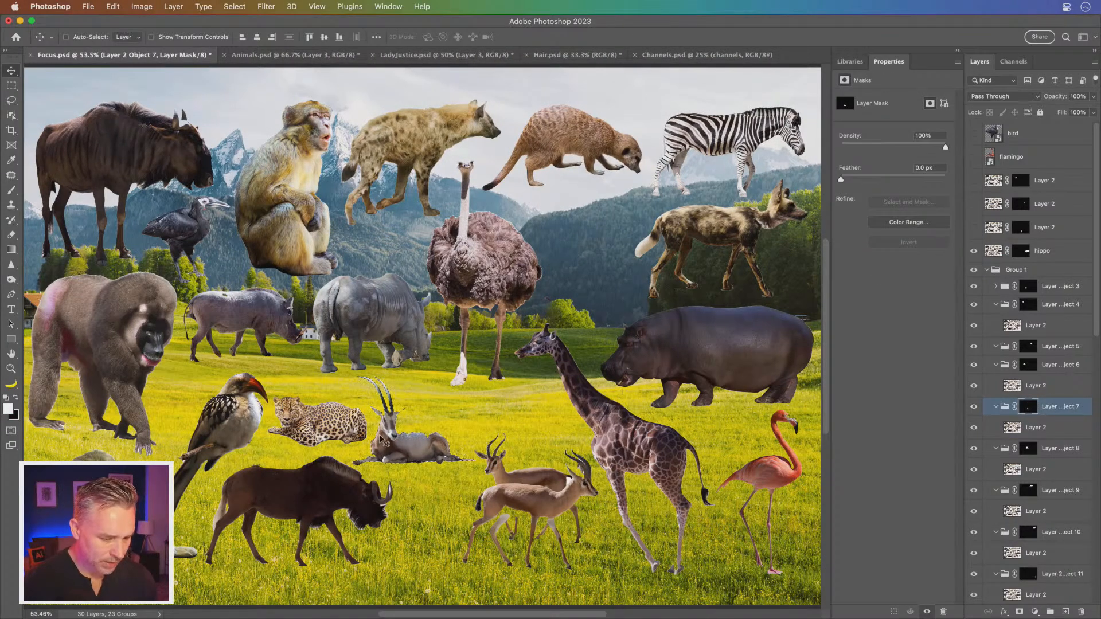
left_click_drag(1028, 408, 997, 218)
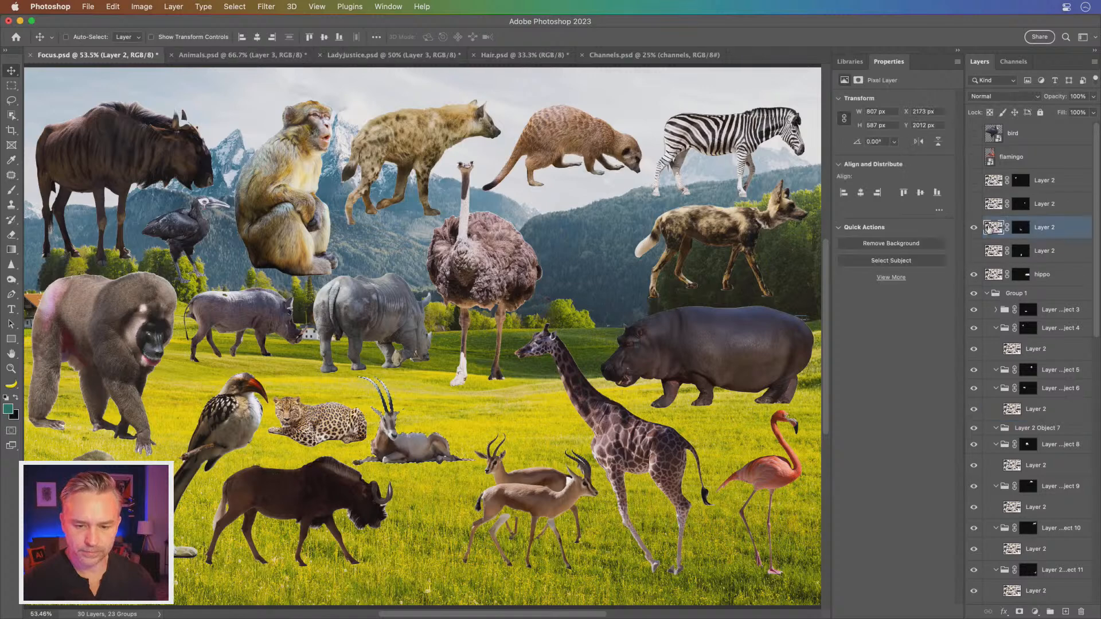
left_click(978, 232)
key("super+d")
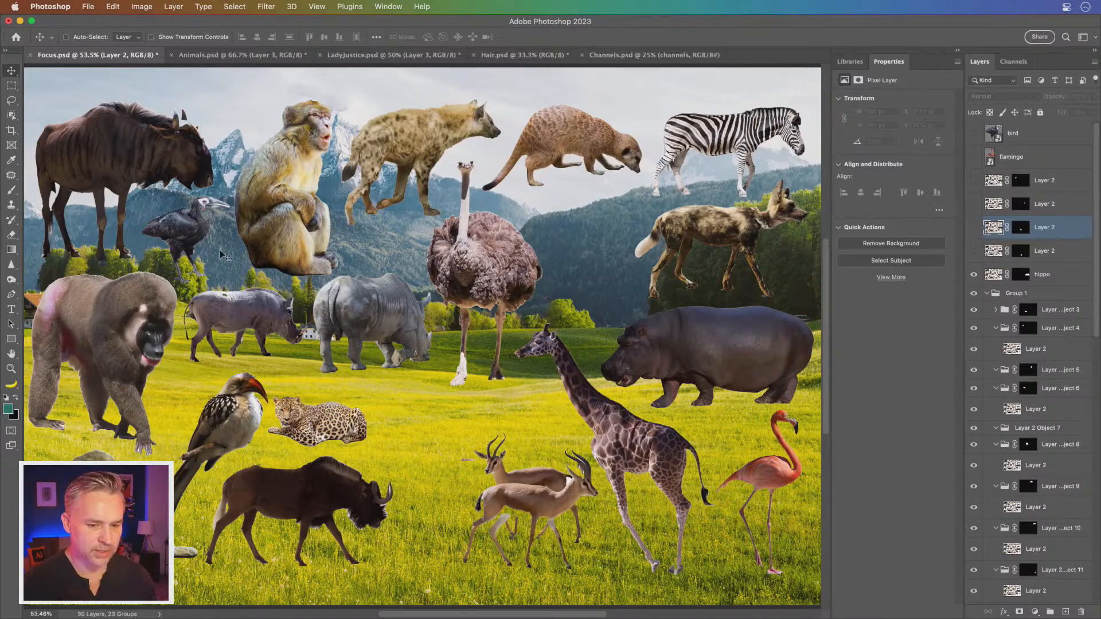
Step: Move the zebra group's mask (Layer 2 Object 10) onto its Layer 2 copy and place that layer between hippo and Group 1
left_click(725, 142, "super")
scroll(1025, 459, "down", 4)
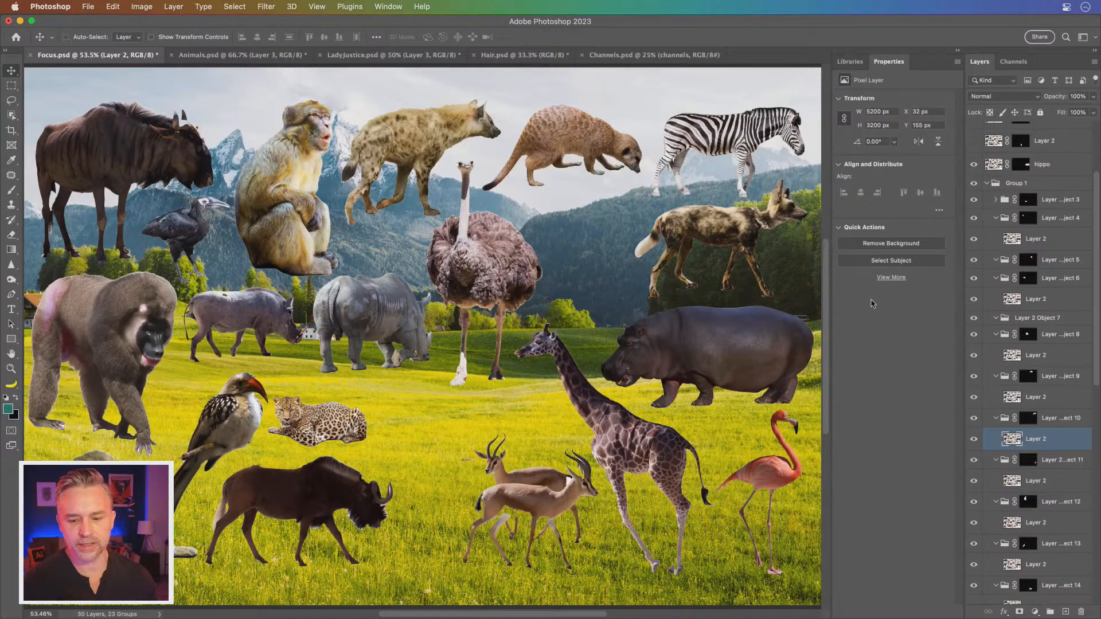
left_click_drag(1026, 439, 1033, 440)
left_click(1011, 436)
scroll(1021, 562, "up", 4)
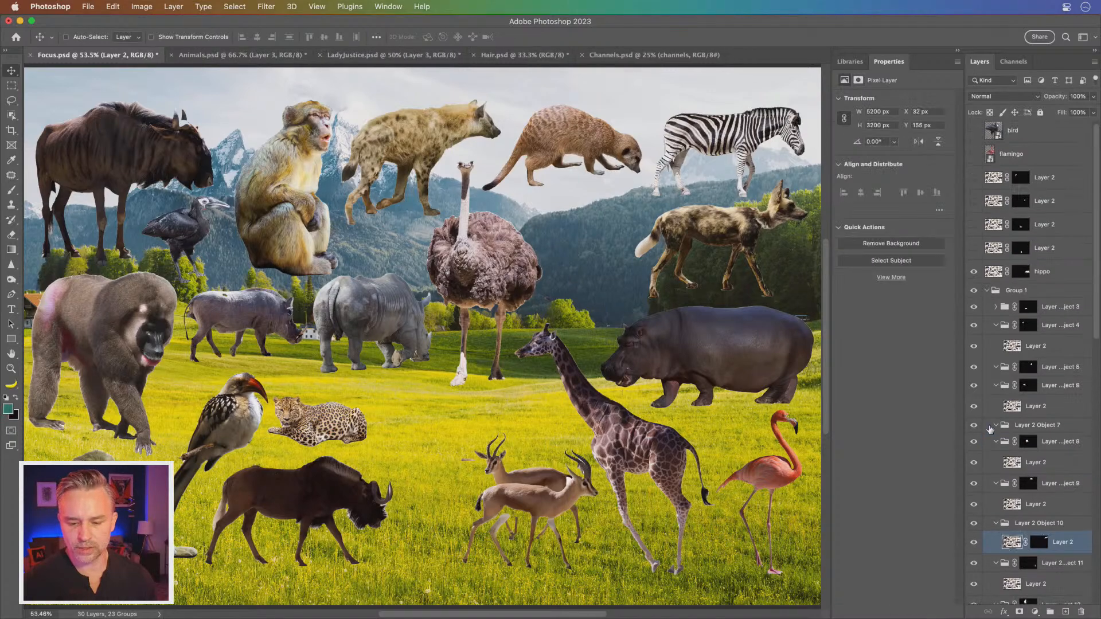
left_click_drag(1013, 545, 1016, 284)
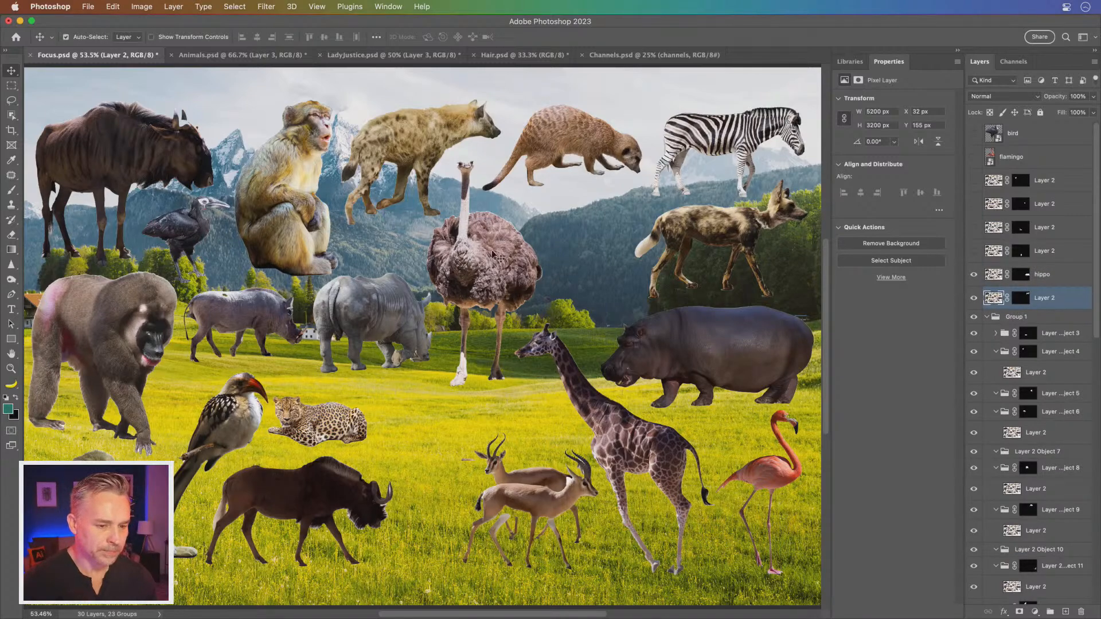
Step: Move the ostrich group's mask (Layer 2 Object 20) onto its Layer 2 copy and place that layer directly above hippo
left_click(746, 352, "super")
scroll(1012, 559, "down", 5)
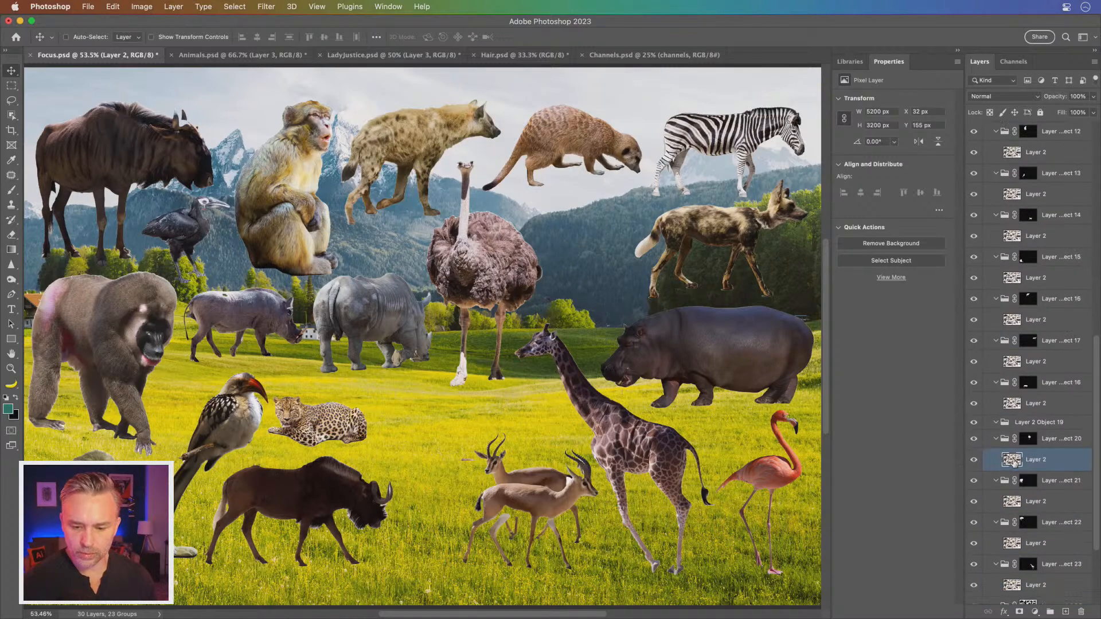
left_click_drag(1027, 441, 1029, 461)
scroll(1013, 457, "up", 5)
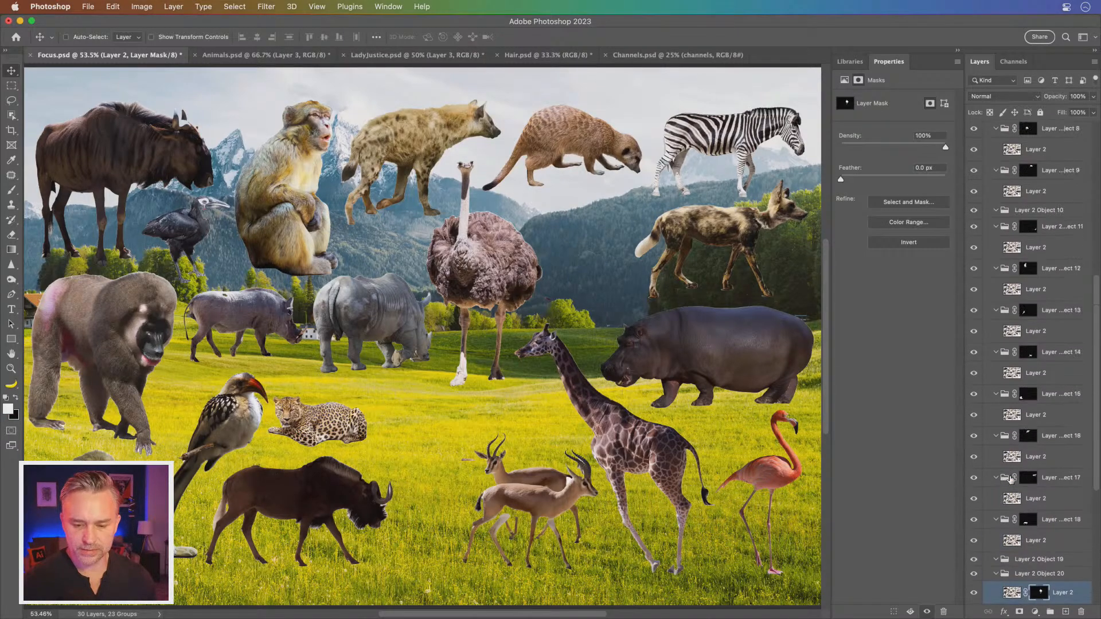
left_click_drag(1013, 599, 1013, 265)
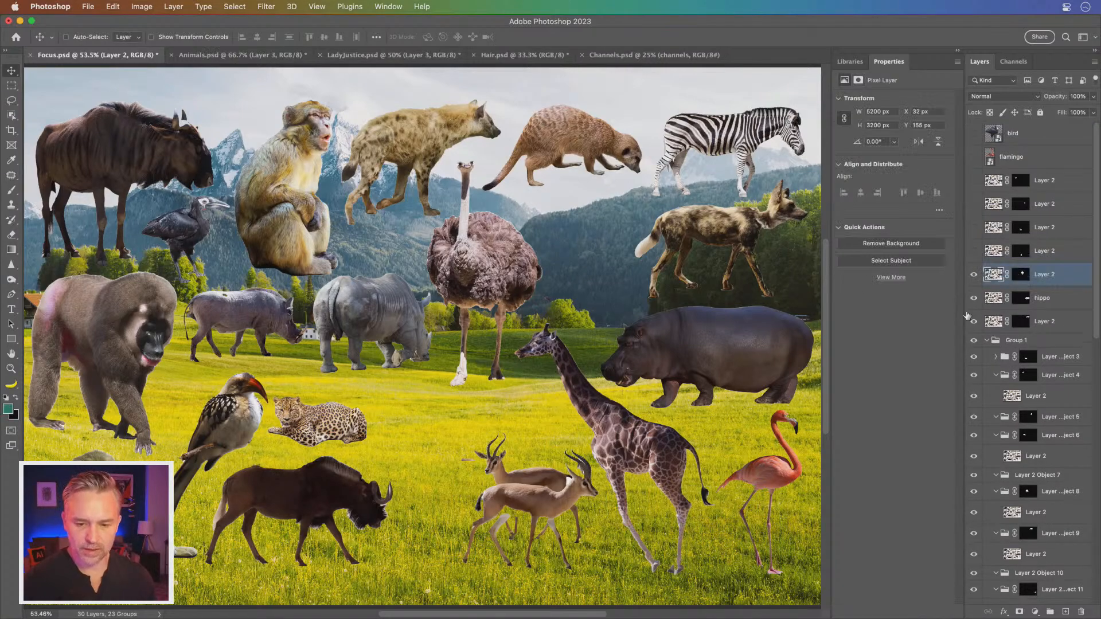
Step: Collapse and hide Group 1, and arrange the zebra, ostrich and hippo close together in the foreground meadow
left_click(986, 342)
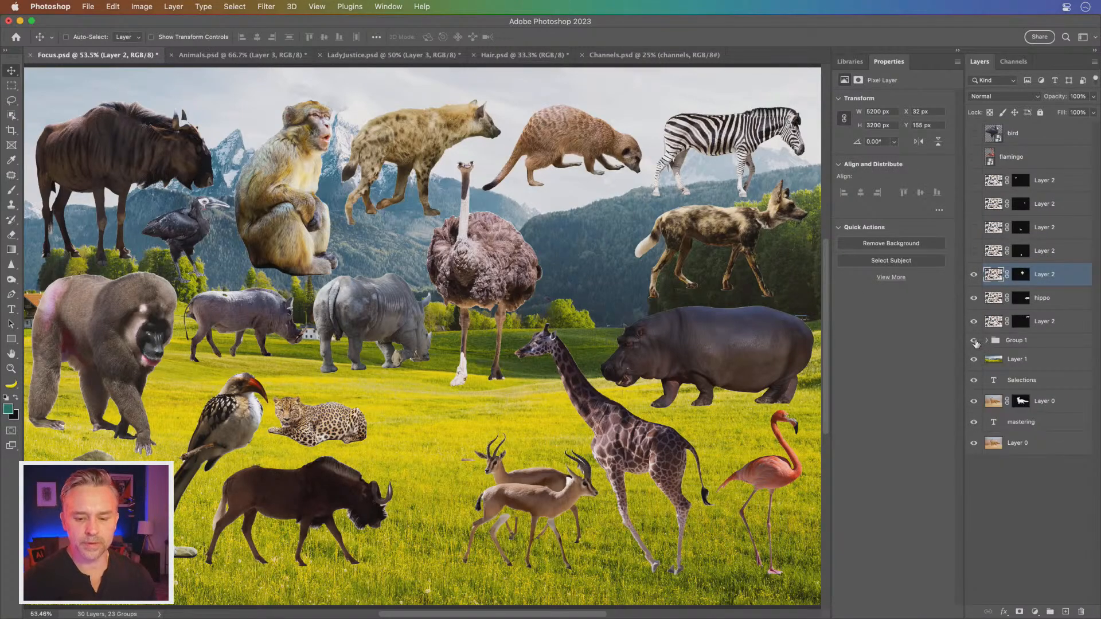
left_click(975, 342)
left_click(705, 131, "super")
left_click_drag(417, 398, 358, 452)
left_click(470, 244, "super")
left_click_drag(468, 437, 461, 604)
left_click(710, 337, "super")
left_click_drag(710, 337, 606, 443)
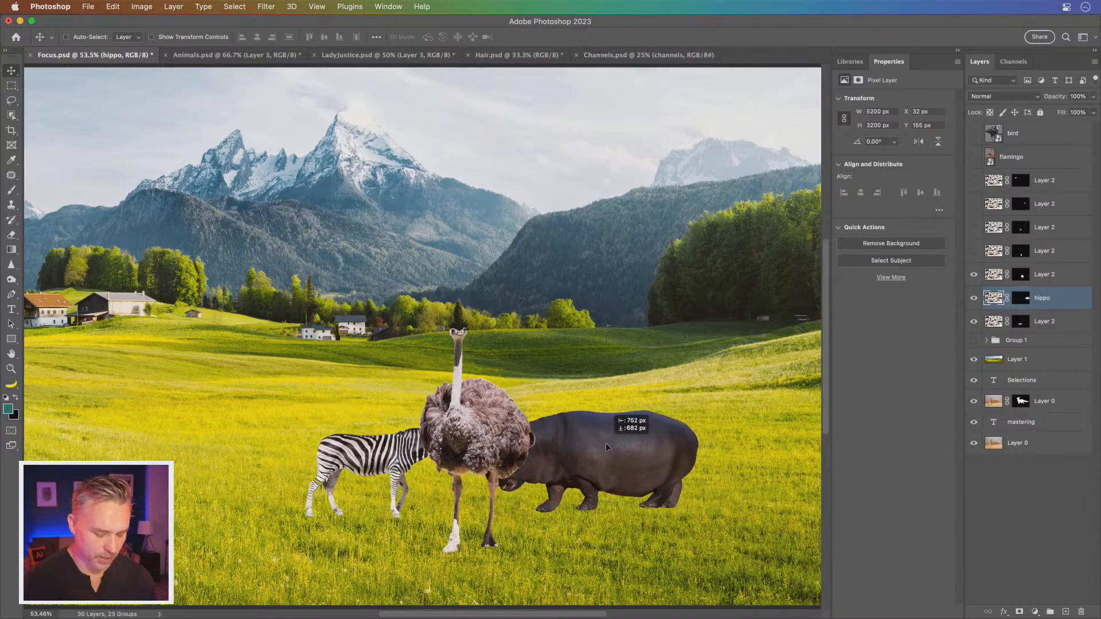
Step: Flip the hippo horizontally, keeping it partly behind the ostrich, and convert its layer to a Smart Object
key("super+t")
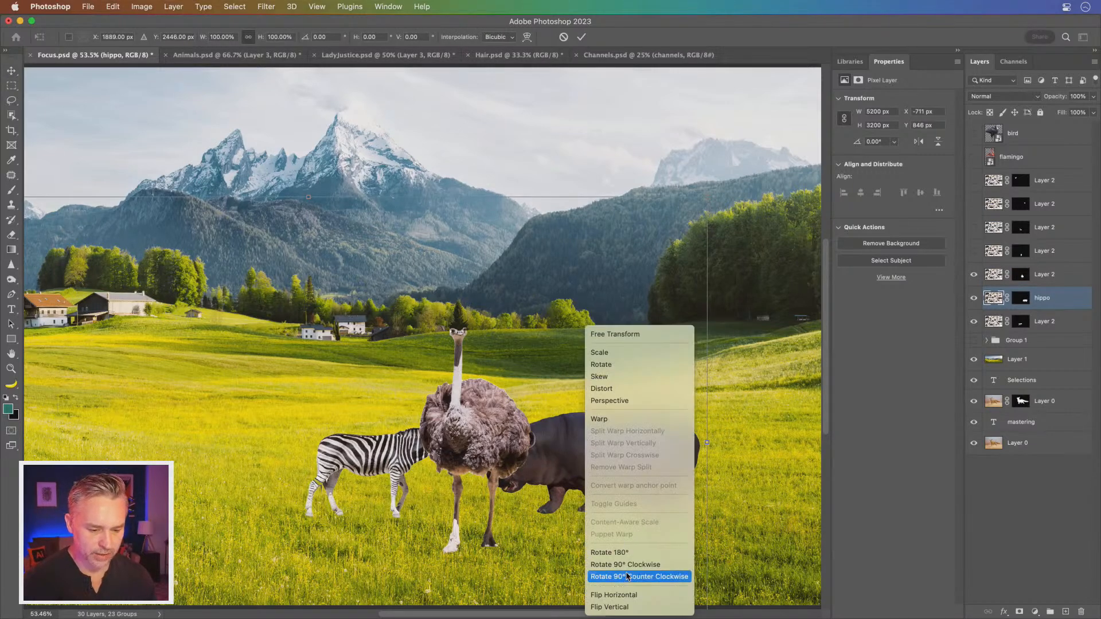
left_click(614, 595)
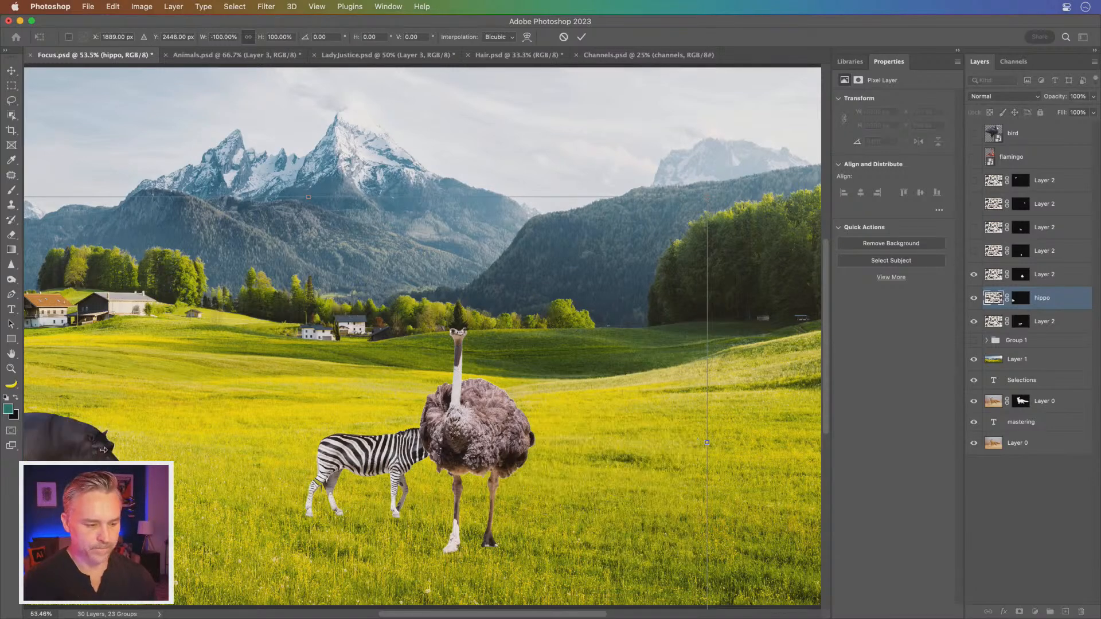
key("Return")
mouse_move(618, 461)
left_mouse_down()
mouse_move(641, 460)
mouse_move(624, 458)
left_mouse_up()
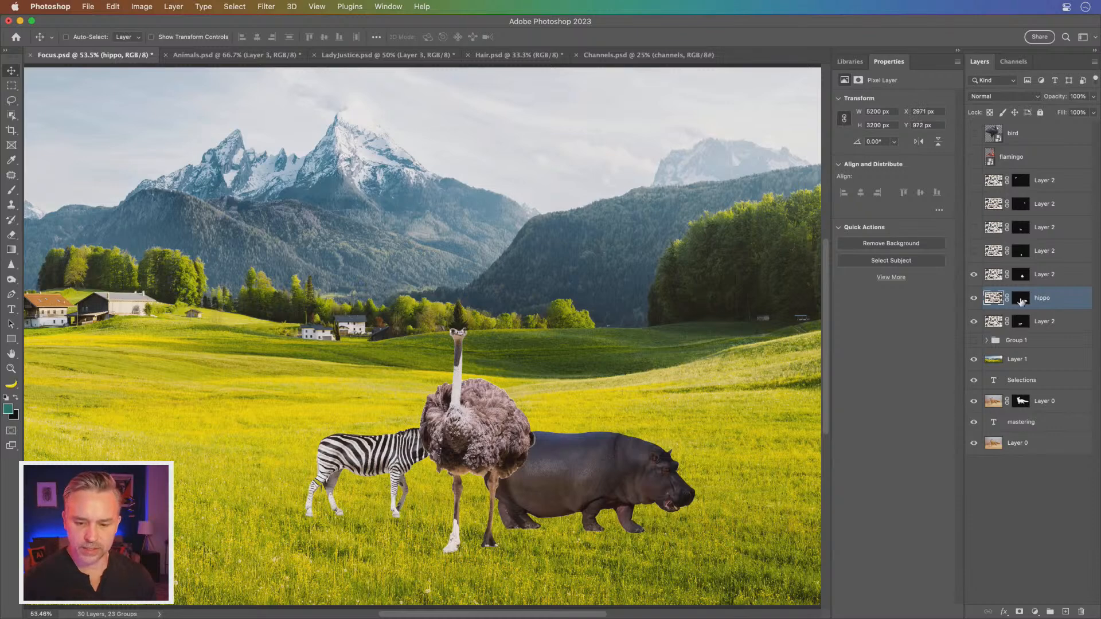
left_click(1022, 298)
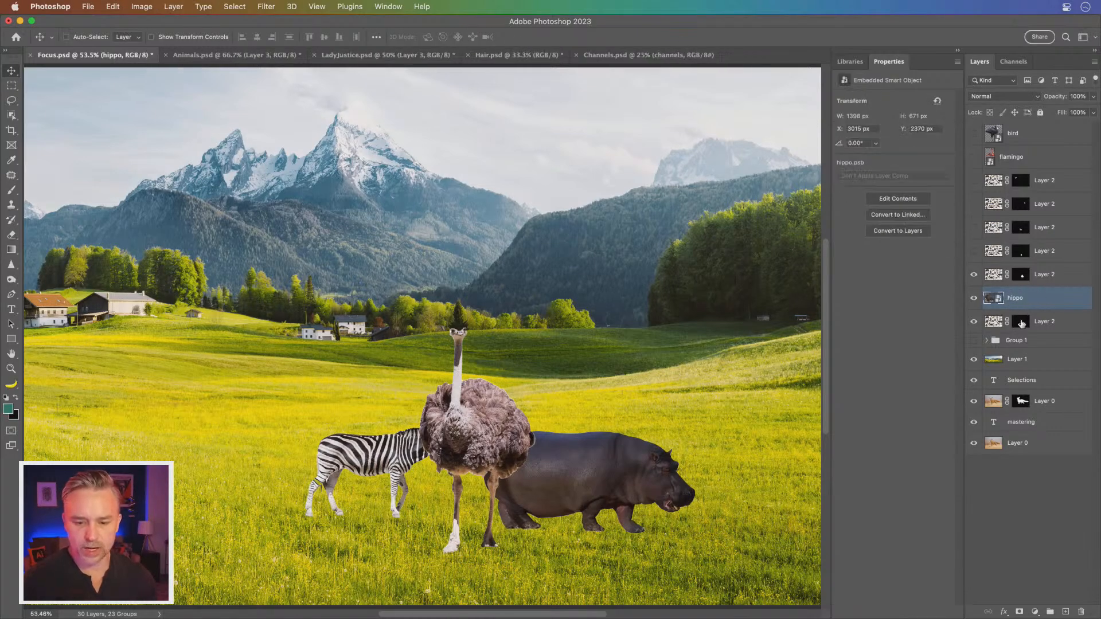
Step: Identify the masked Layer 2 copy below hippo by toggling its visibility, and rename it zebra
left_click(1021, 322)
left_click(974, 323)
left_click(974, 322)
left_click(998, 321)
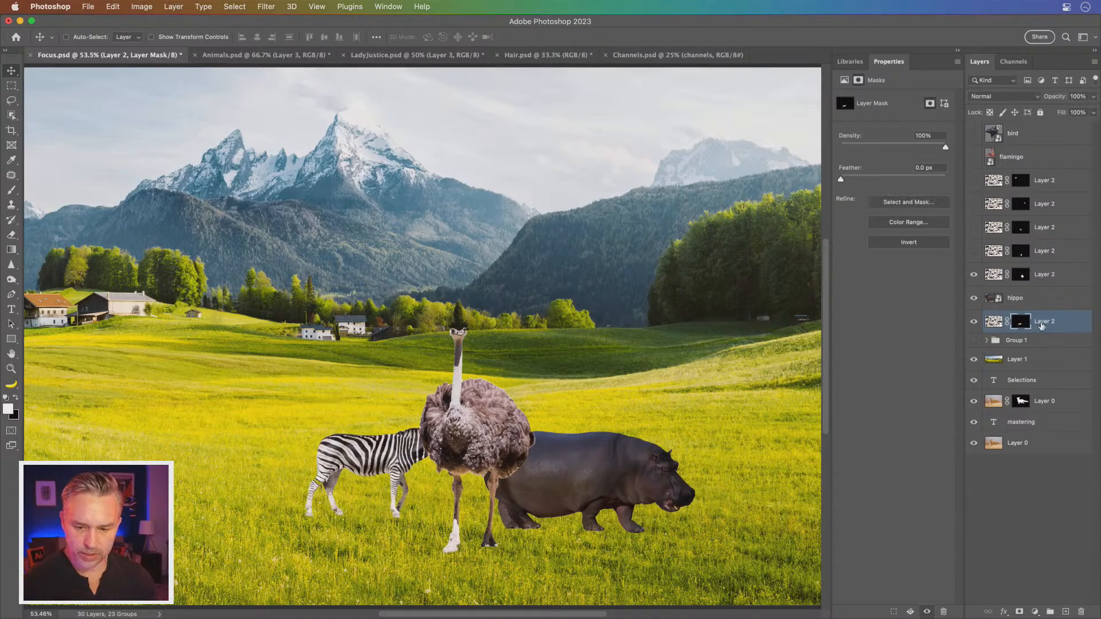
double_click(1043, 322)
type("zebra")
key("Return")
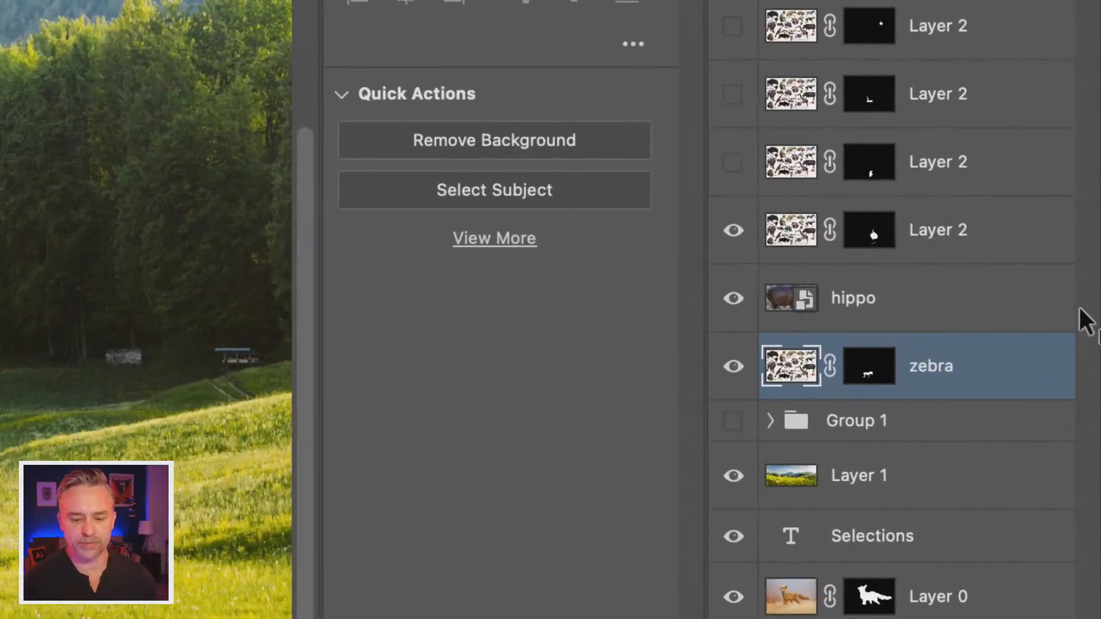
Step: Convert the zebra layer to a Smart Object, and open its contents for a look before returning to Focus.psd
key("super+alt+shift+s")
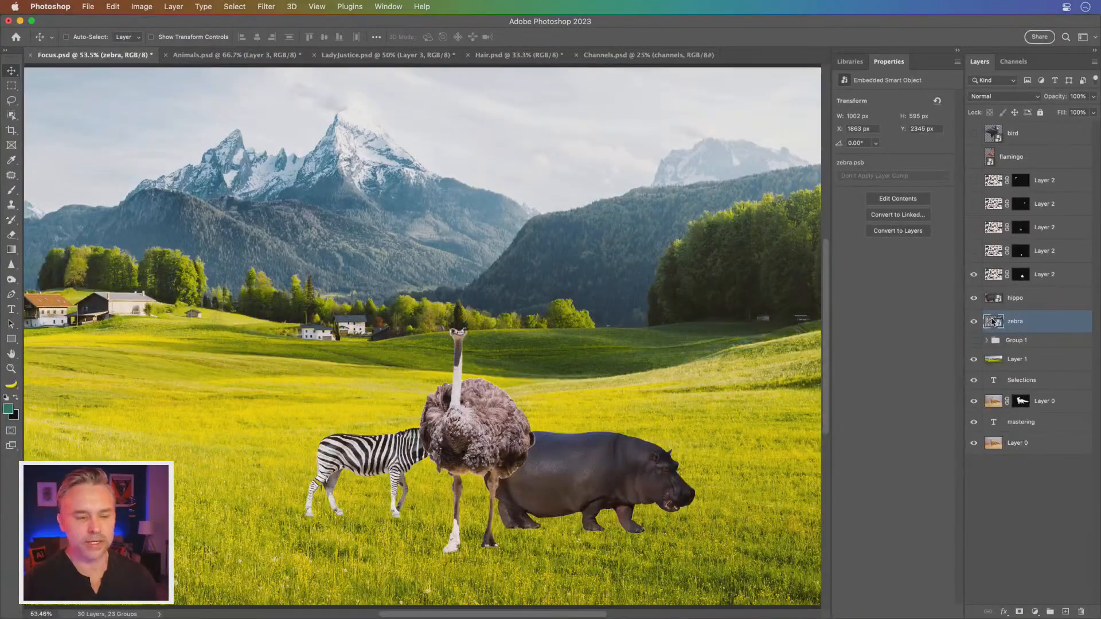
double_click(991, 322)
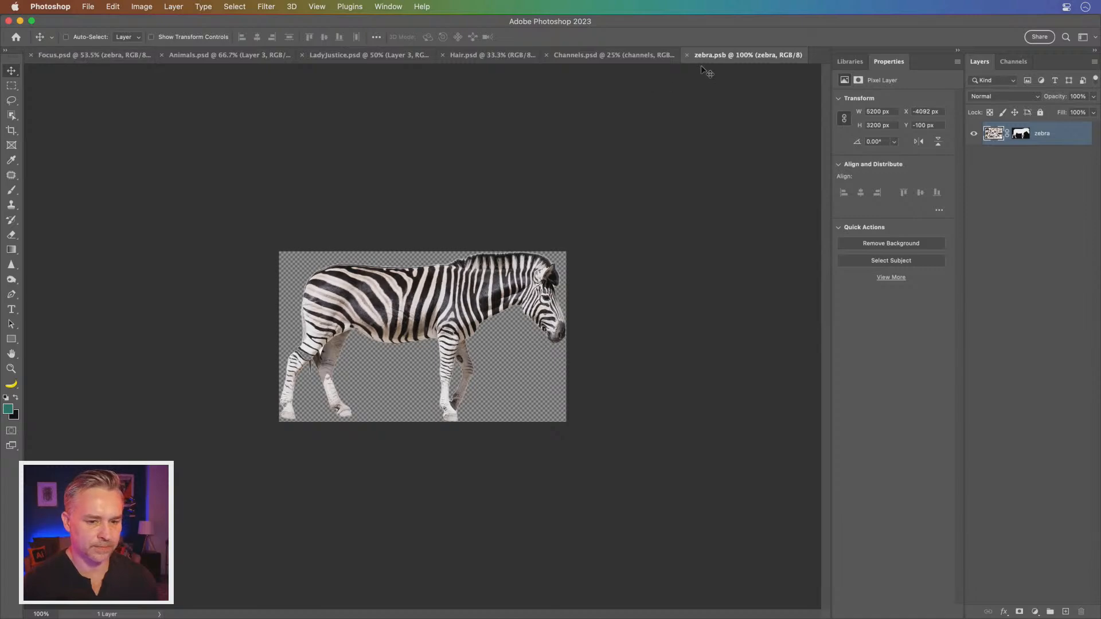
left_click(688, 55)
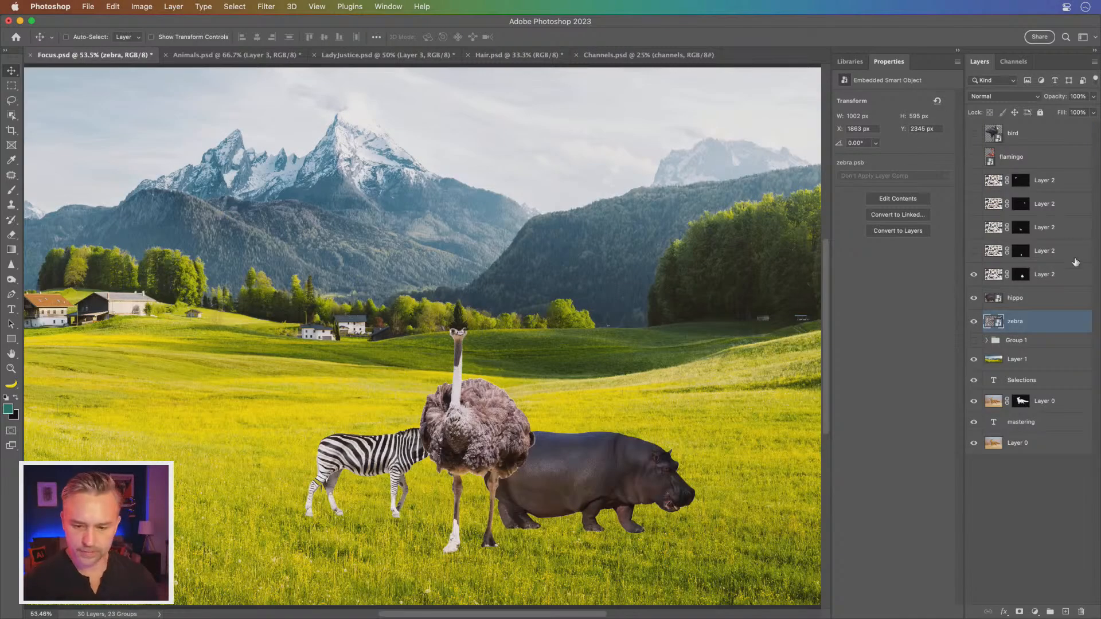
Step: Select the masked Layer 2 copy above hippo and toggle its visibility to identify which animal it holds
left_click(1055, 275)
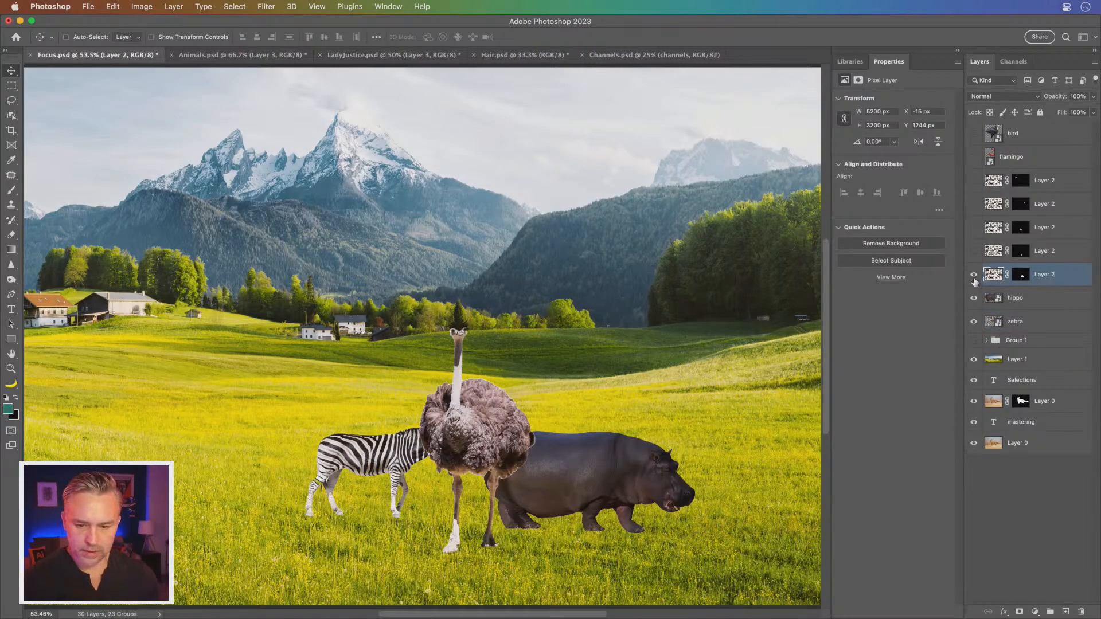
left_click(974, 278)
left_click(973, 277)
double_click(1041, 274)
key("Escape")
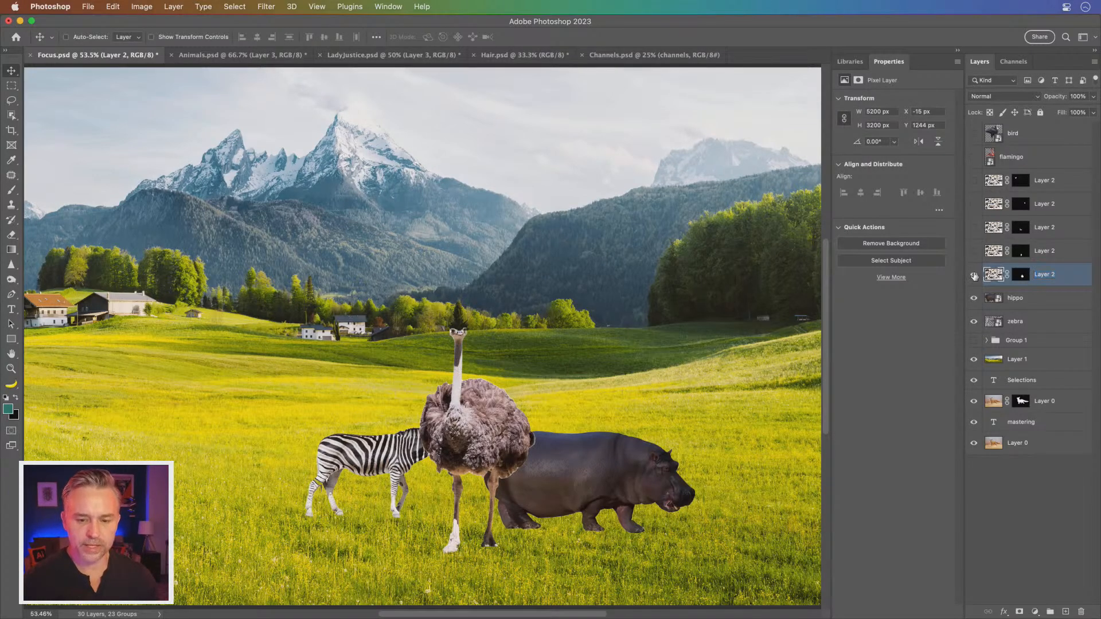
left_click(974, 277)
left_click(973, 277)
left_click(973, 278)
left_click(974, 278)
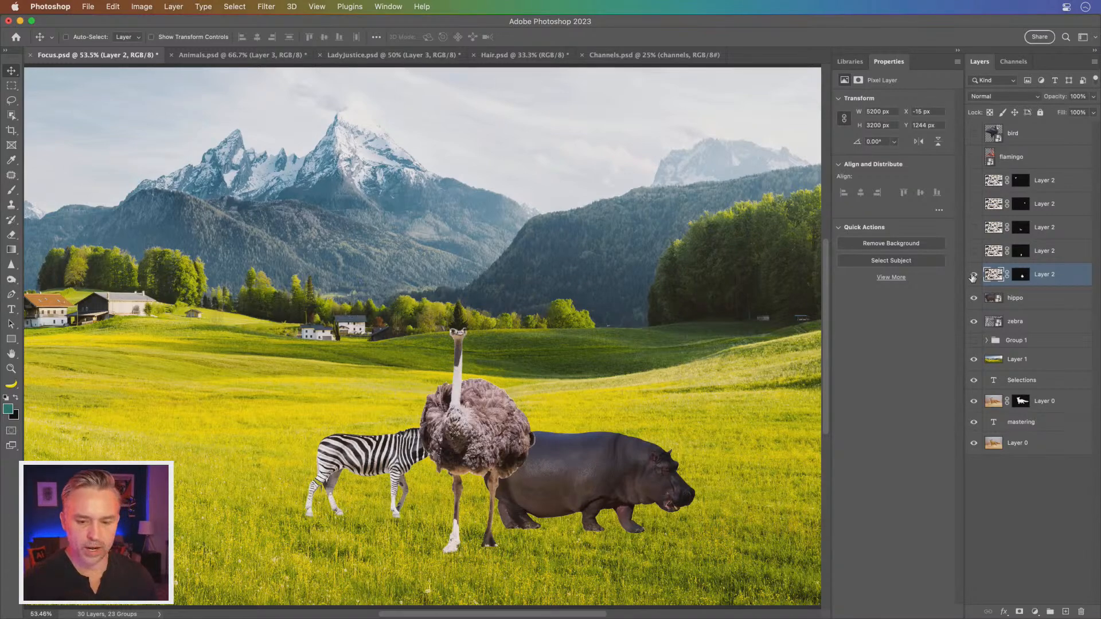
Step: Isolate the ostrich's layer by hiding all other layers, and restore their visibility
left_click(973, 278, "alt")
left_click(973, 278, "alt")
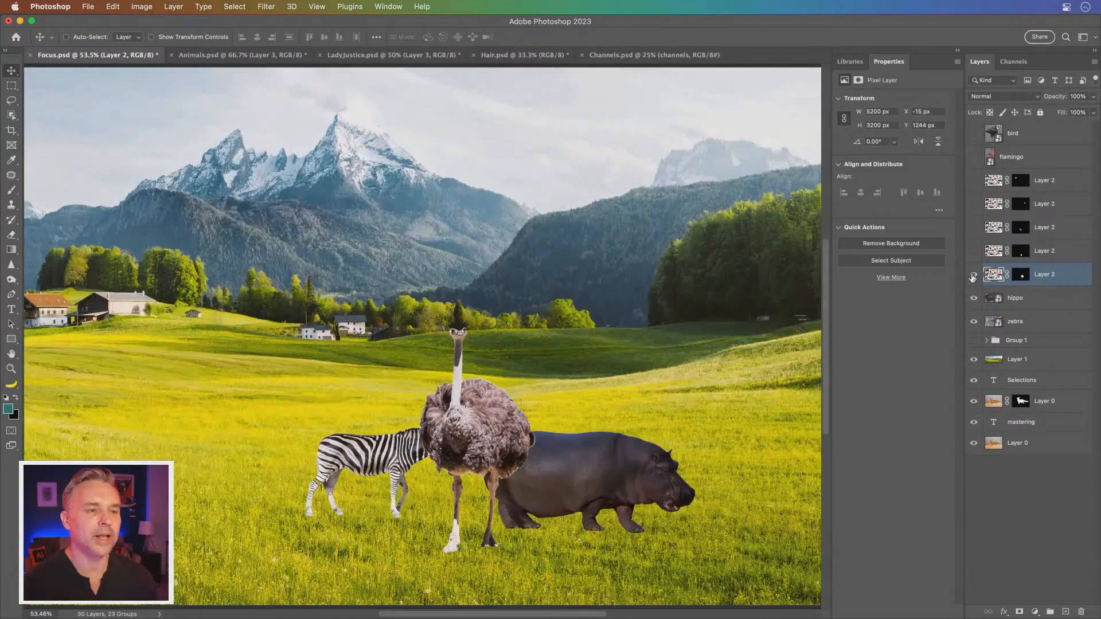
left_click(973, 277, "alt")
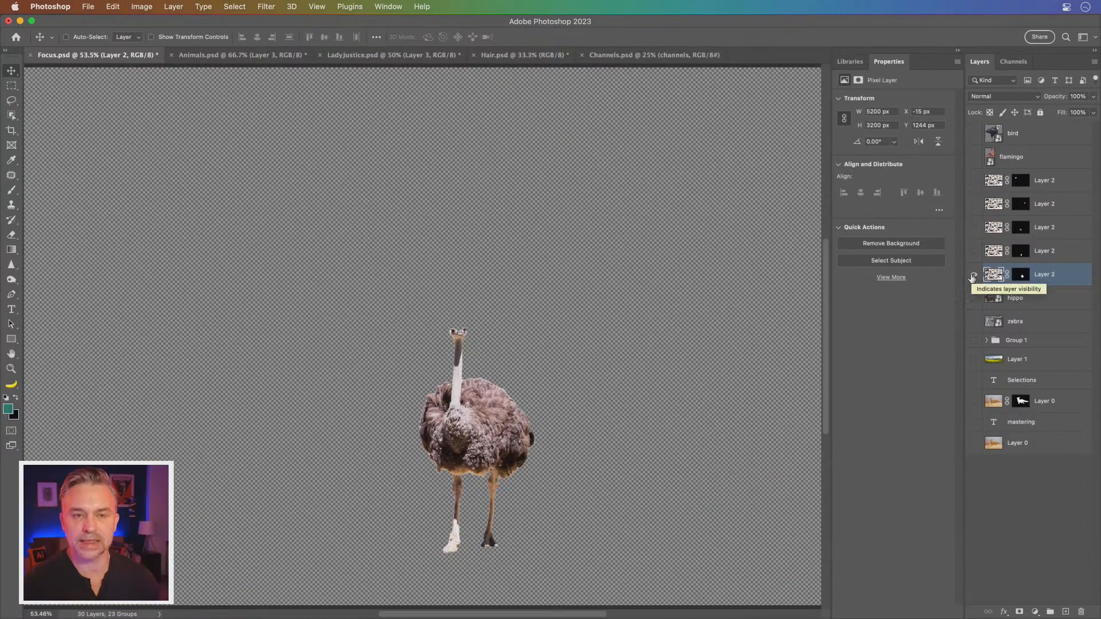
left_click(974, 278, "alt")
left_click(973, 278, "alt")
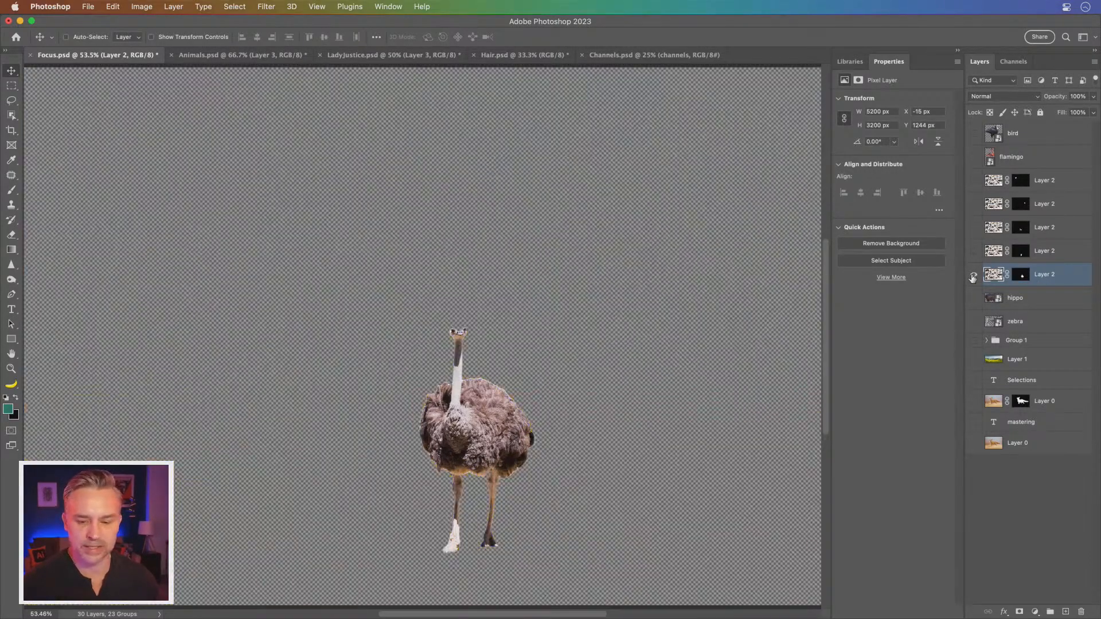
left_click(973, 278, "alt")
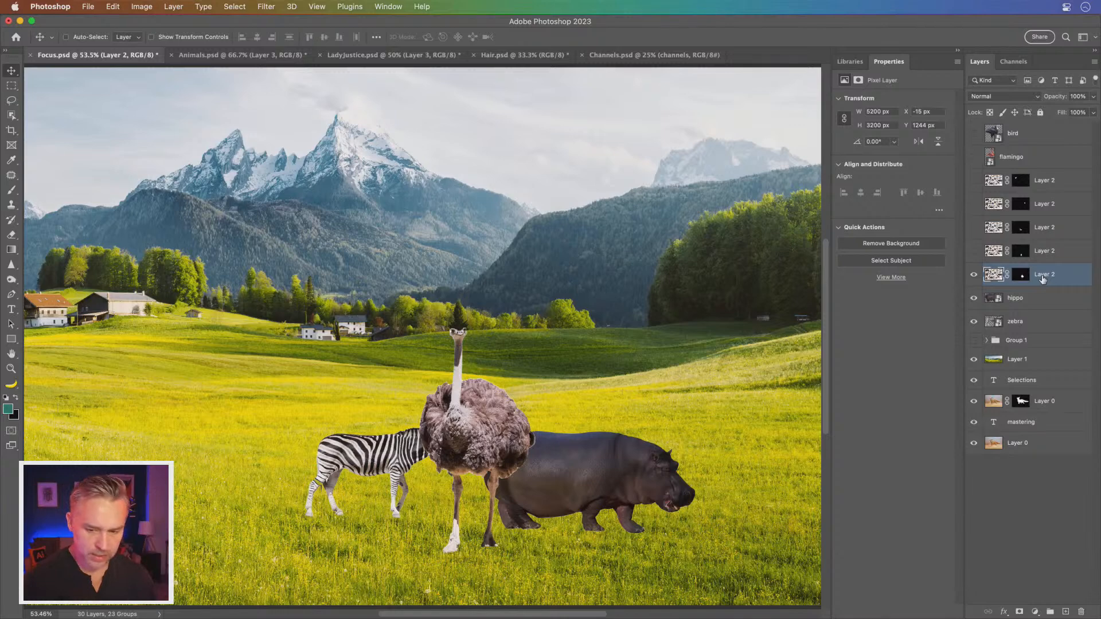
Step: Rename the ostrich's Layer 2 copy ostrich and convert it to a Smart Object
type("ostrich")
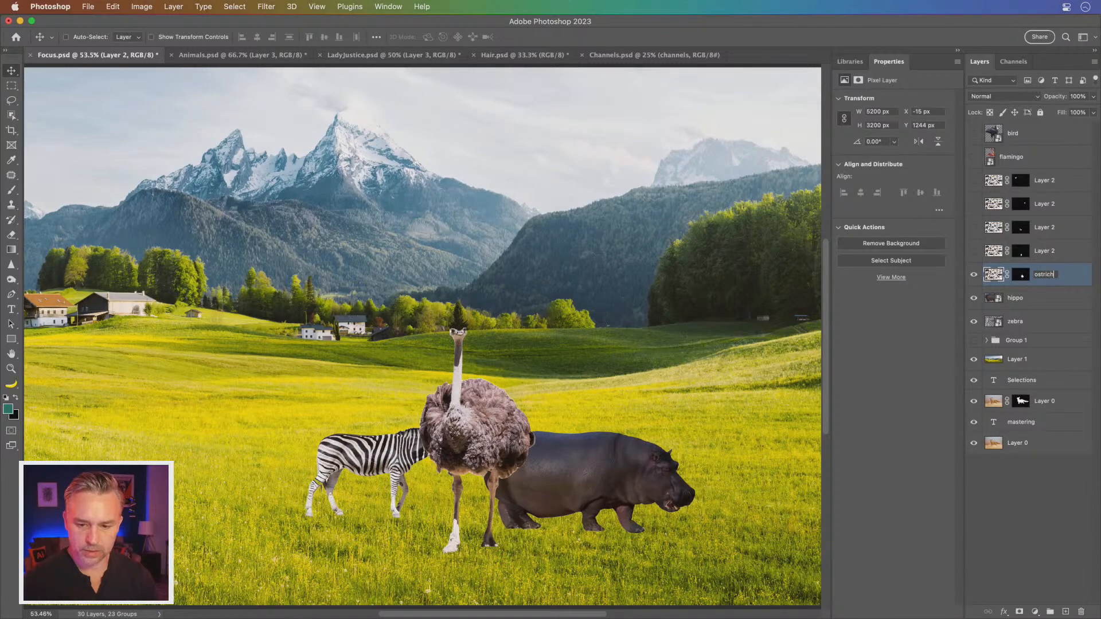
key("Return")
right_click(1066, 274)
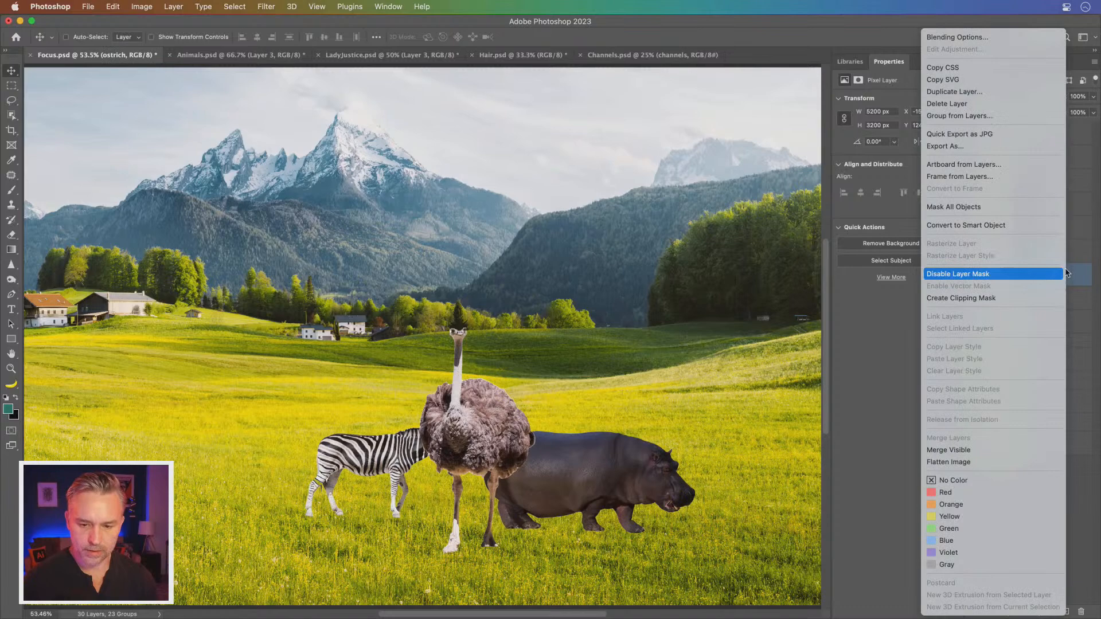
left_click(952, 226)
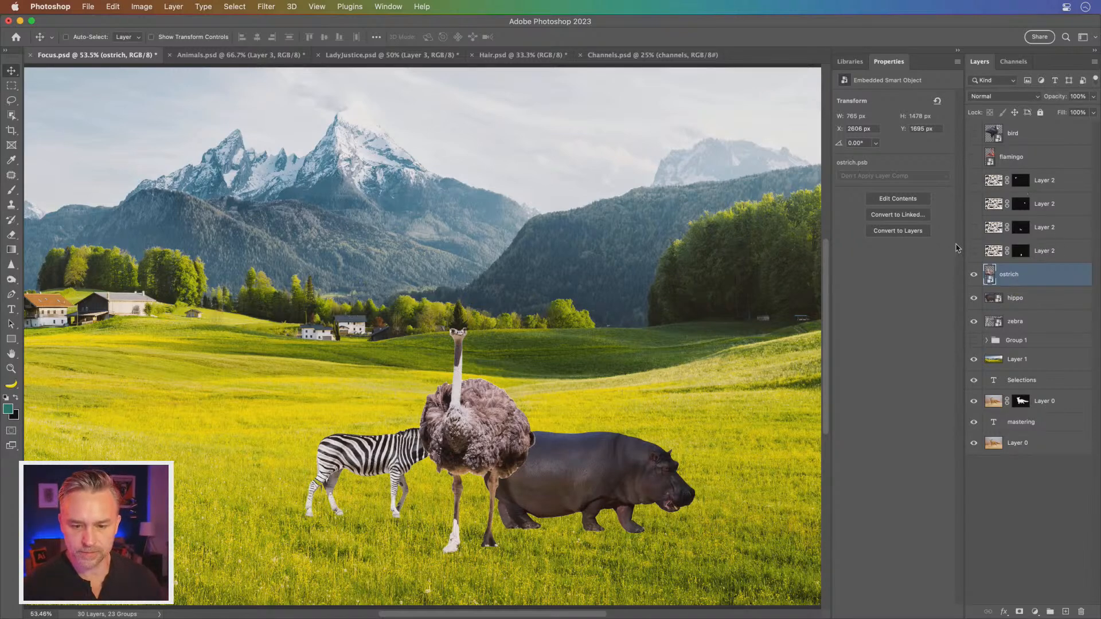
Step: Show the Layer 2 copy directly above ostrich to identify its animal, and hide it again
left_click(974, 251)
left_click(1033, 251)
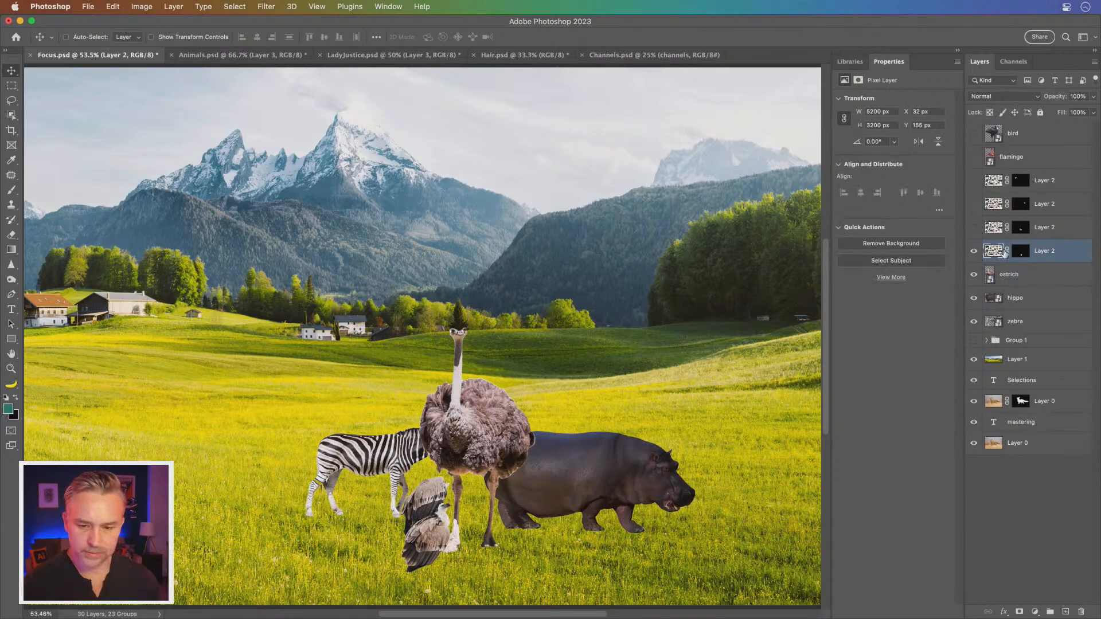
left_click(974, 251)
Step: Show the antelope's masked Layer 2 copy and convert it to a Smart Object
left_click(974, 227)
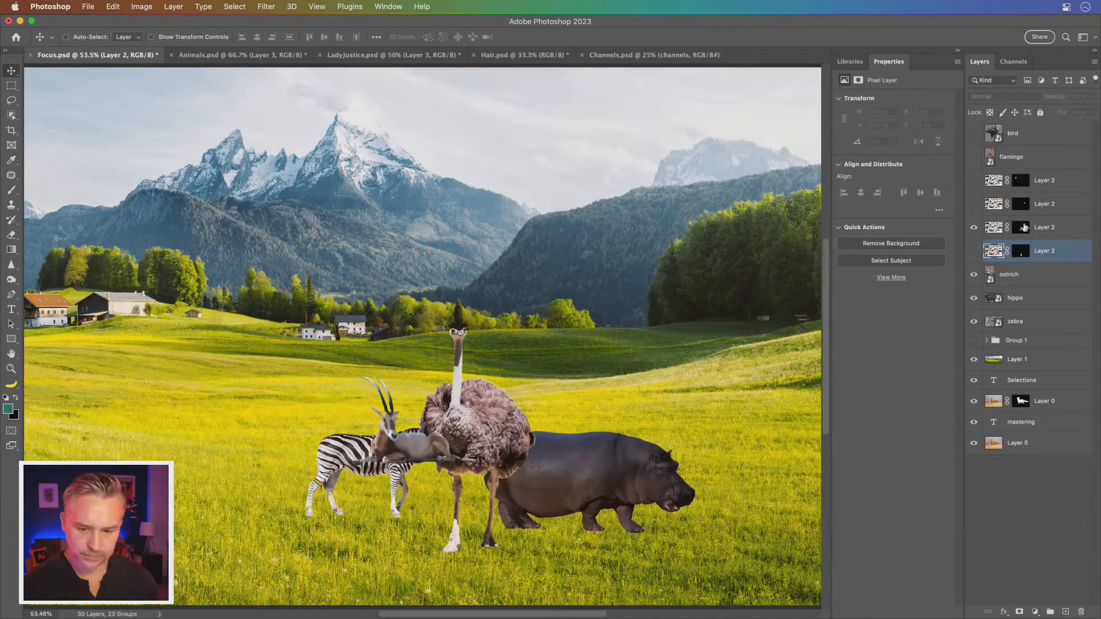
left_click(1054, 228)
key("super+alt+s")
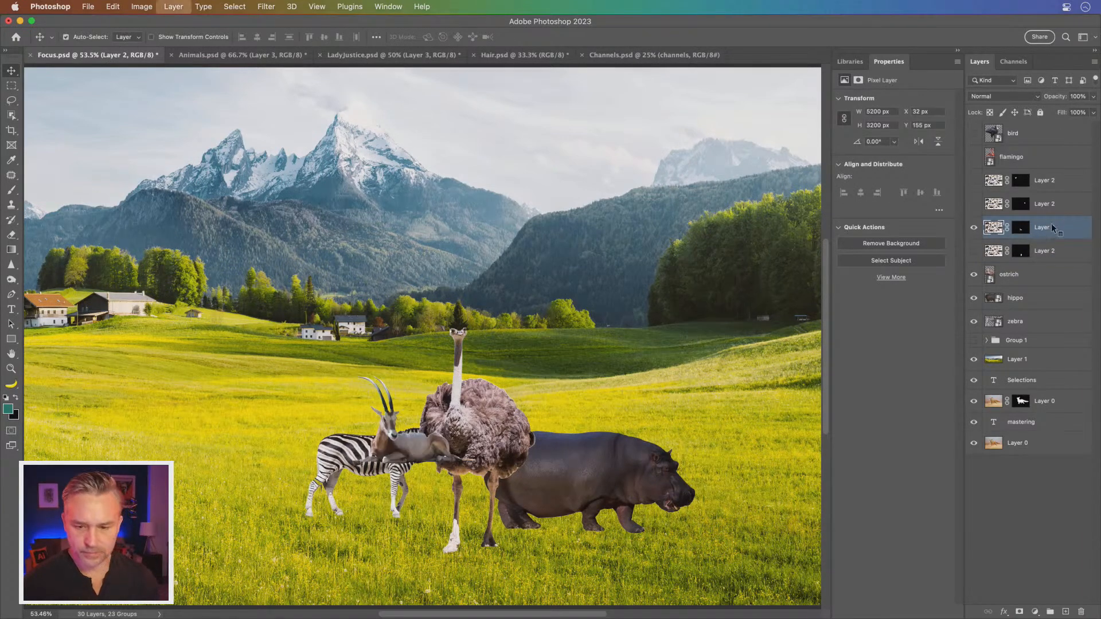
Step: Show the two remaining Layer 2 copies below flamingo, and delete the upper one holding the black bird
left_click(973, 205)
left_click(1048, 204)
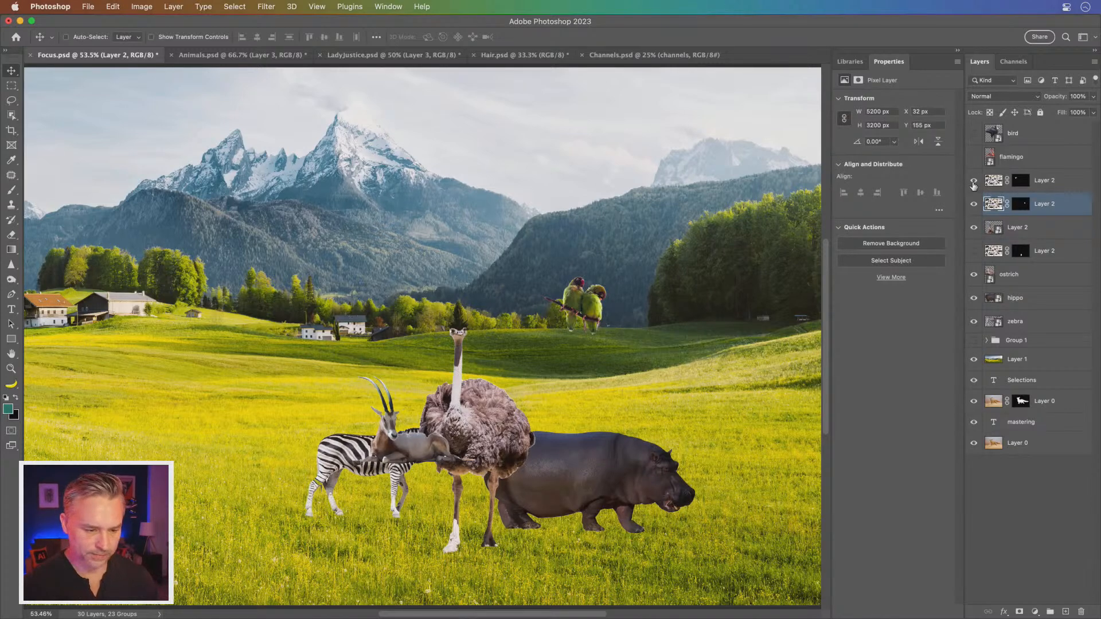
left_click(975, 181)
left_click(1050, 182)
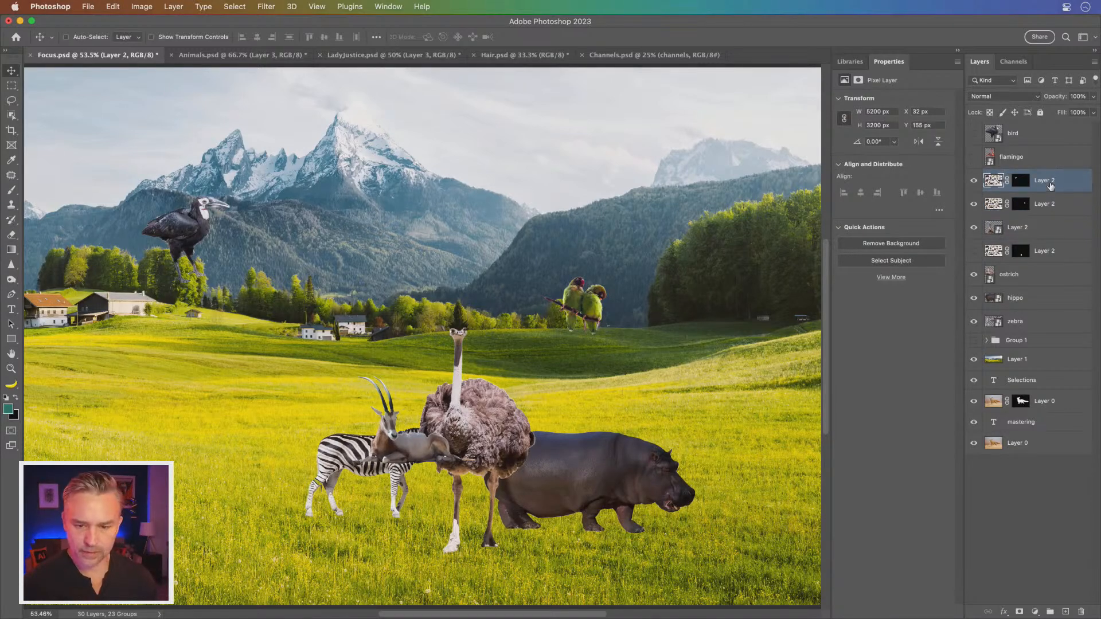
key("Delete")
Step: Show the bird and flamingo layers, and move the flamingo and the antelope to the meadow left of the zebra
left_click_drag(974, 138, 975, 154)
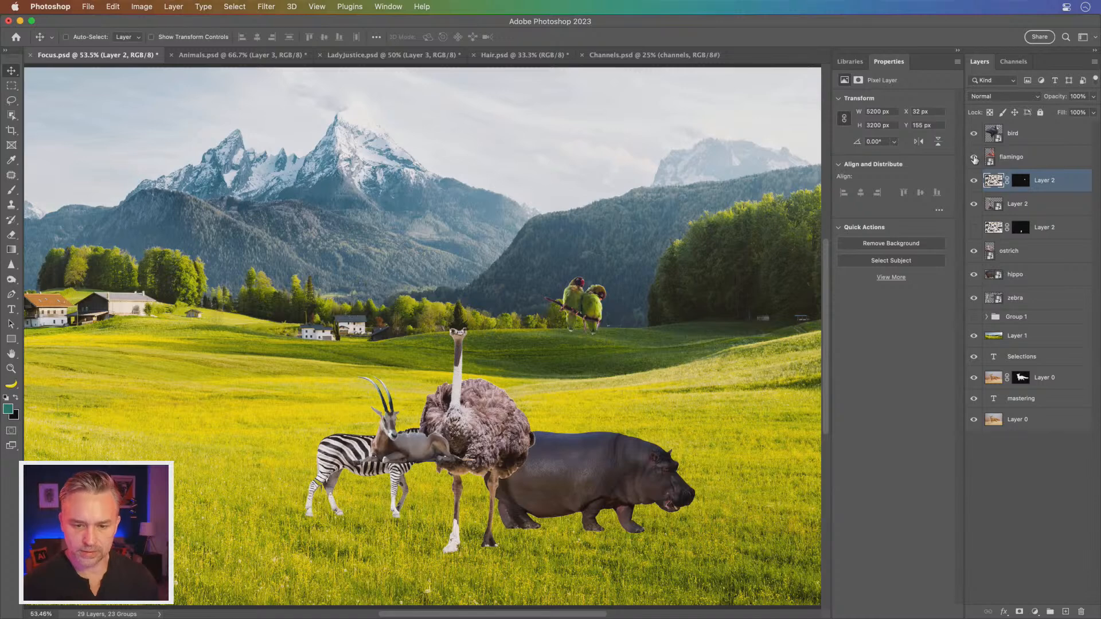
left_click(424, 423, "super")
left_click_drag(424, 422, 302, 430)
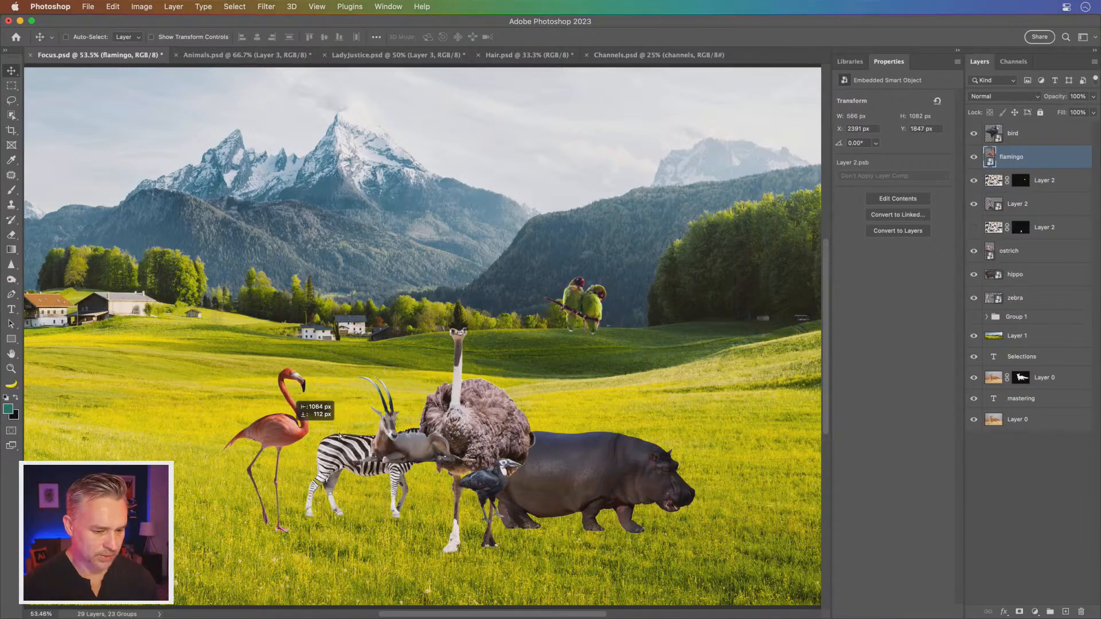
left_click(398, 447, "super")
left_click_drag(398, 447, 204, 446)
Step: Delete the masked Layer 2 copies holding the parrots and the vulture, and select the zebra layer
left_click(581, 308, "super")
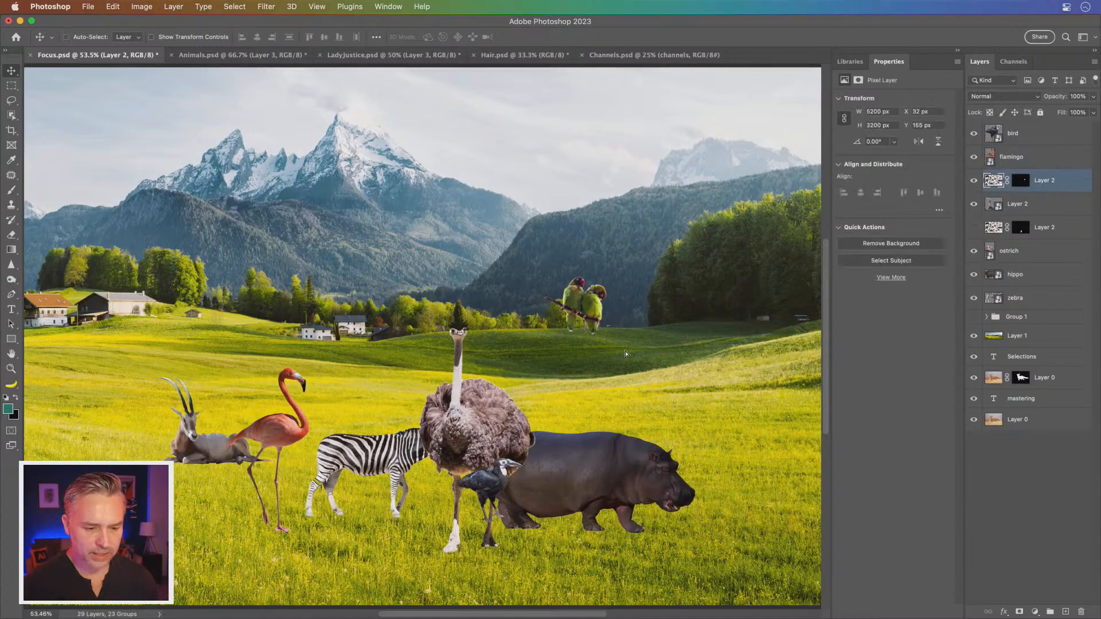
left_click_drag(616, 352, 660, 358)
key("BackSpace")
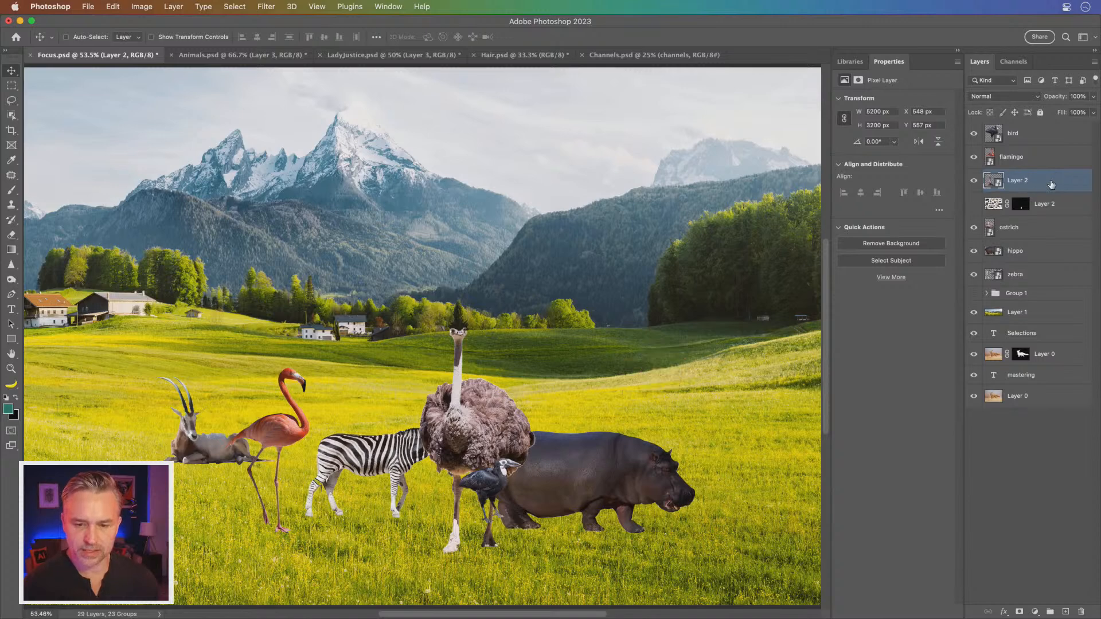
left_click(975, 205)
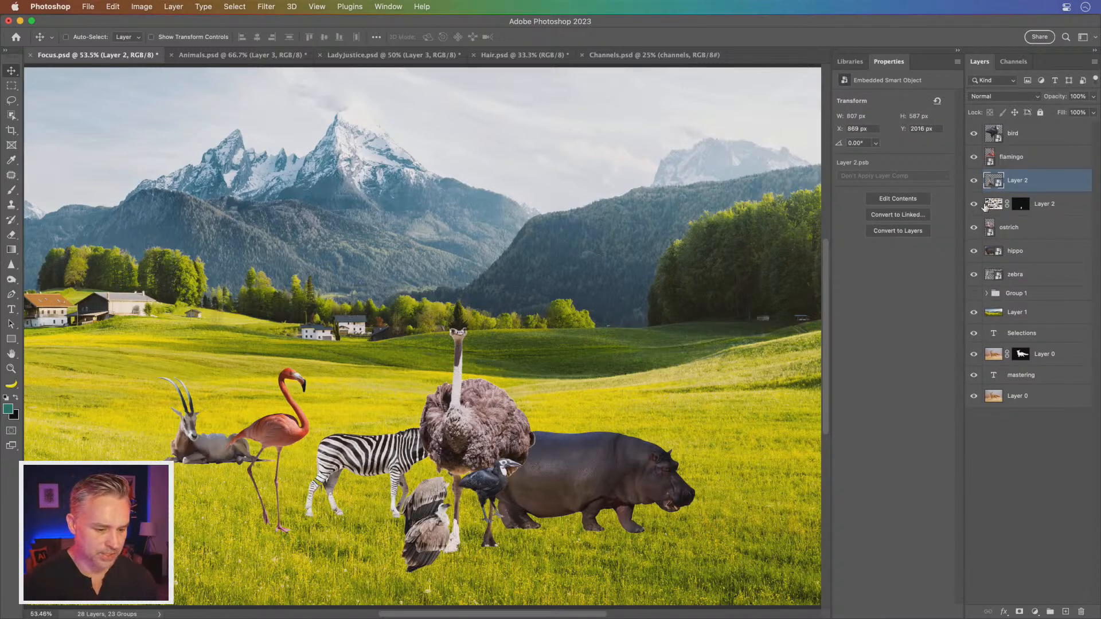
left_click(1042, 205)
key("BackSpace")
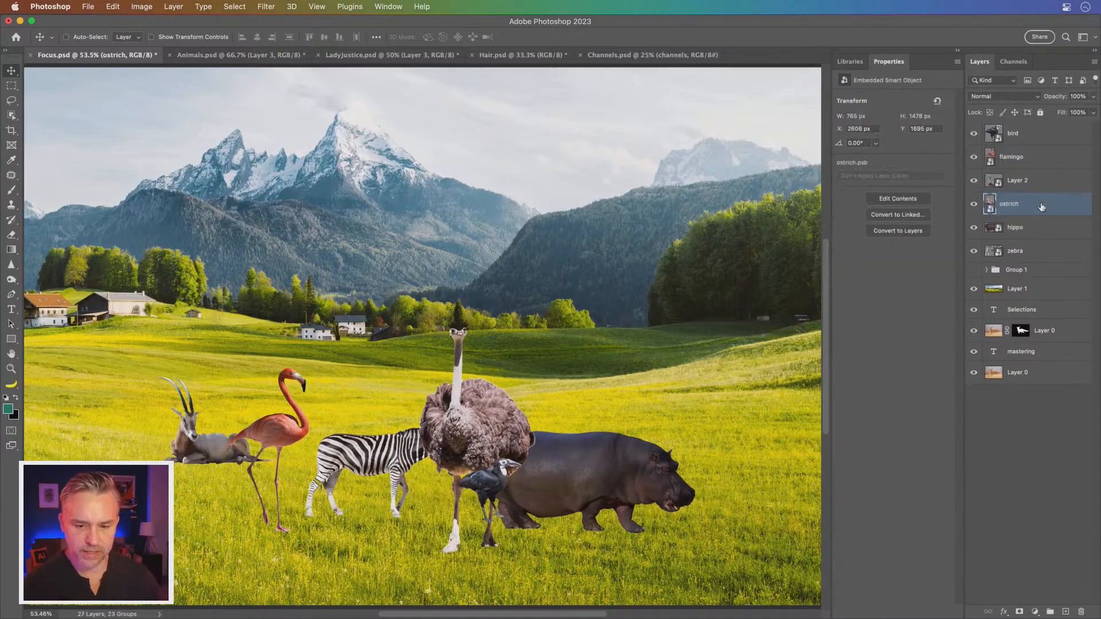
left_click(1015, 250)
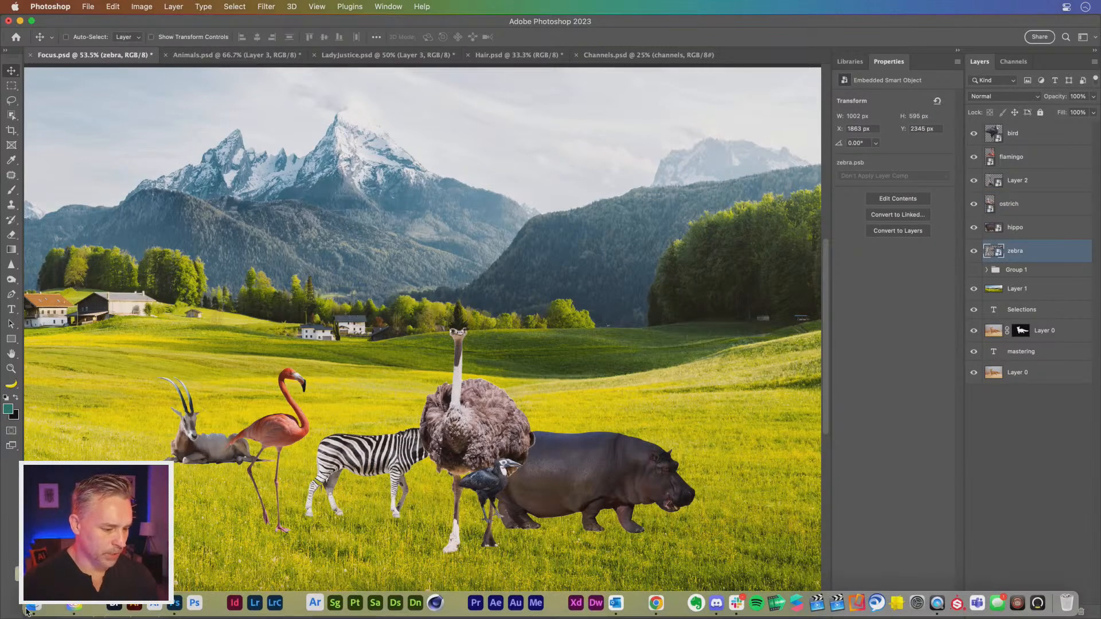
Step: Switch to Finder's Downloads folder and preview the lion photo AdobeStock_408990241.jpeg and the fox photo AdobeStock_292290144.jpeg
left_click(31, 609)
left_click(445, 342)
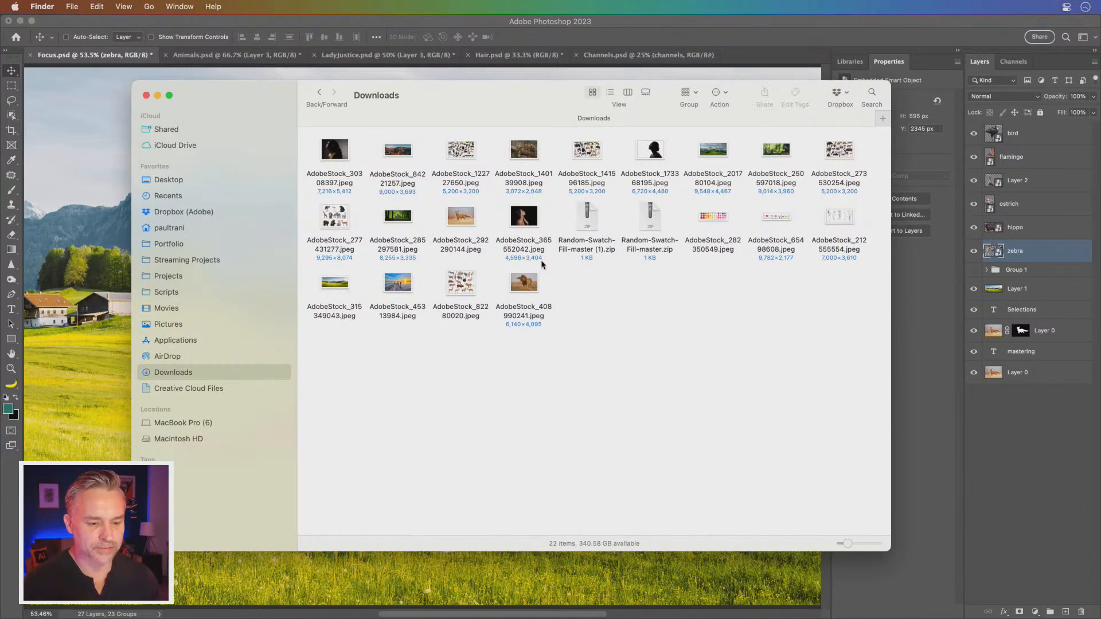
left_click(524, 286)
key("space")
key("space")
left_click(460, 222)
key("space")
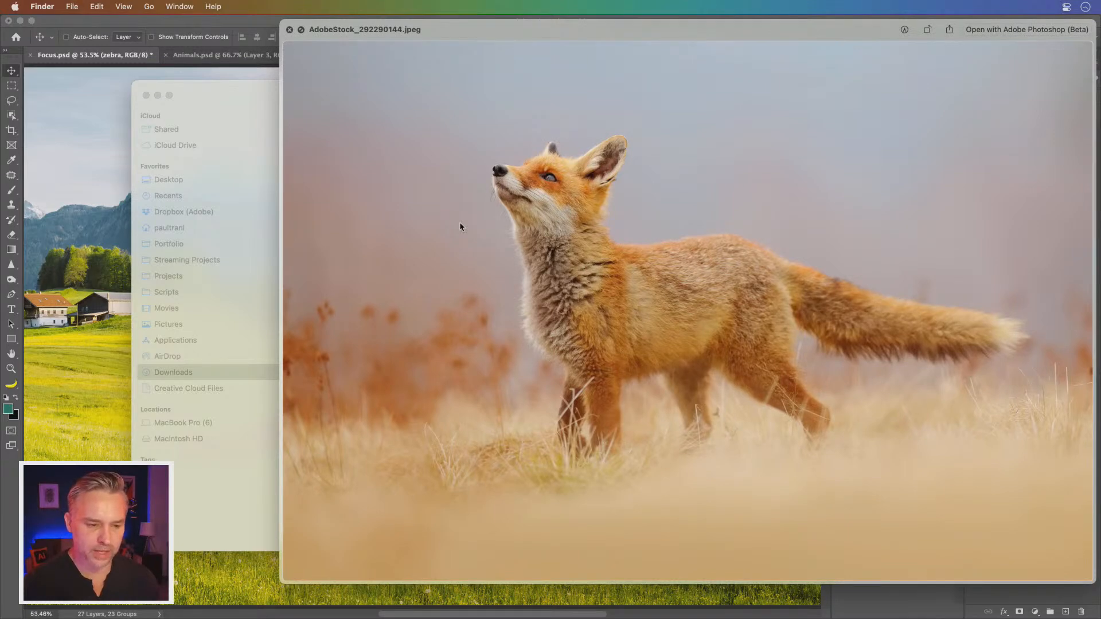
key("space")
Step: Open the lion photo AdobeStock_408990241.jpeg in Photoshop, and unlock its Background layer
left_click(522, 289)
key("space")
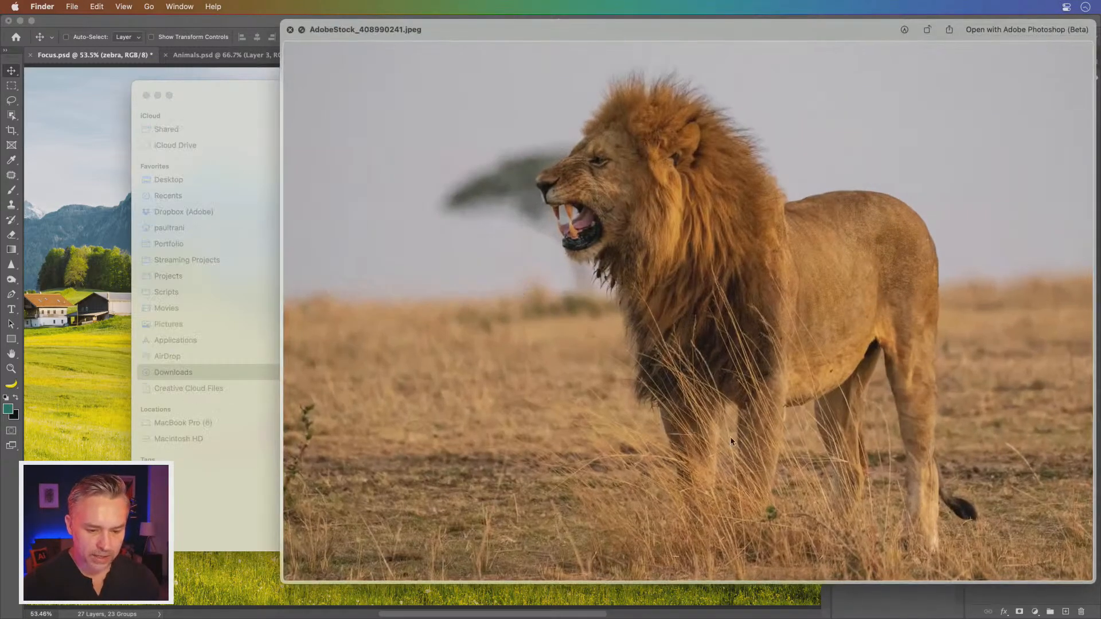
key("space")
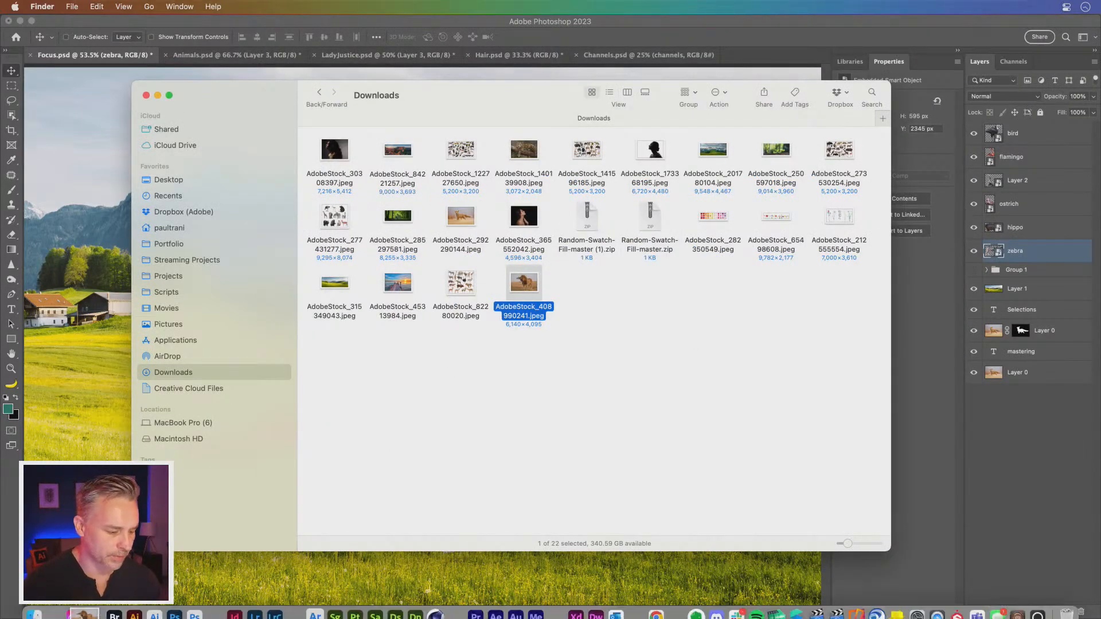
left_click(174, 606)
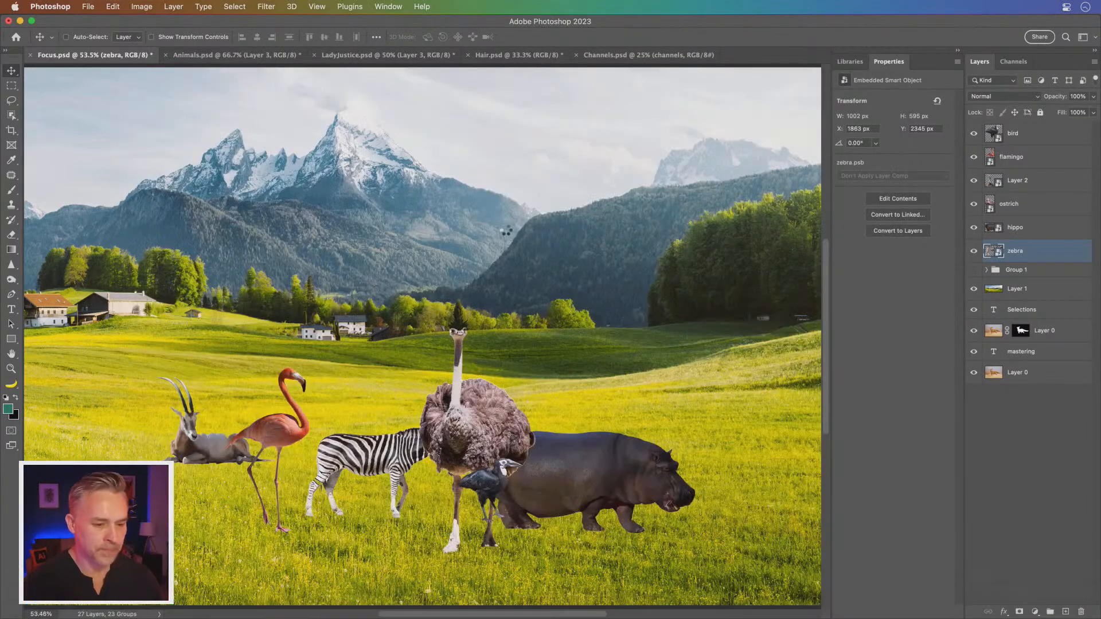
key("super+plus")
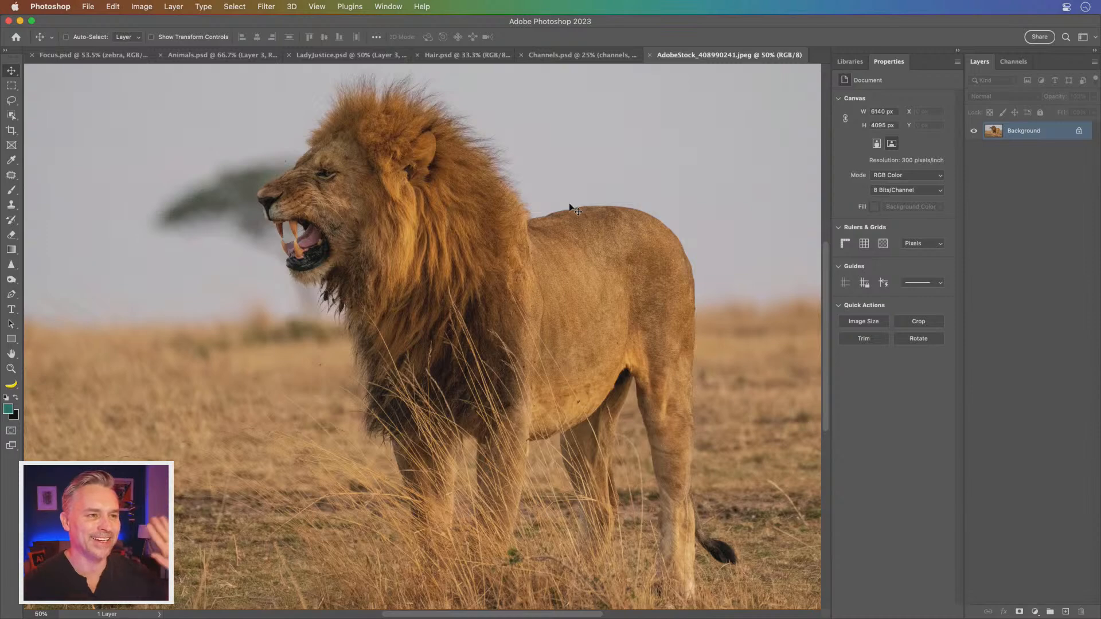
left_click(1079, 132)
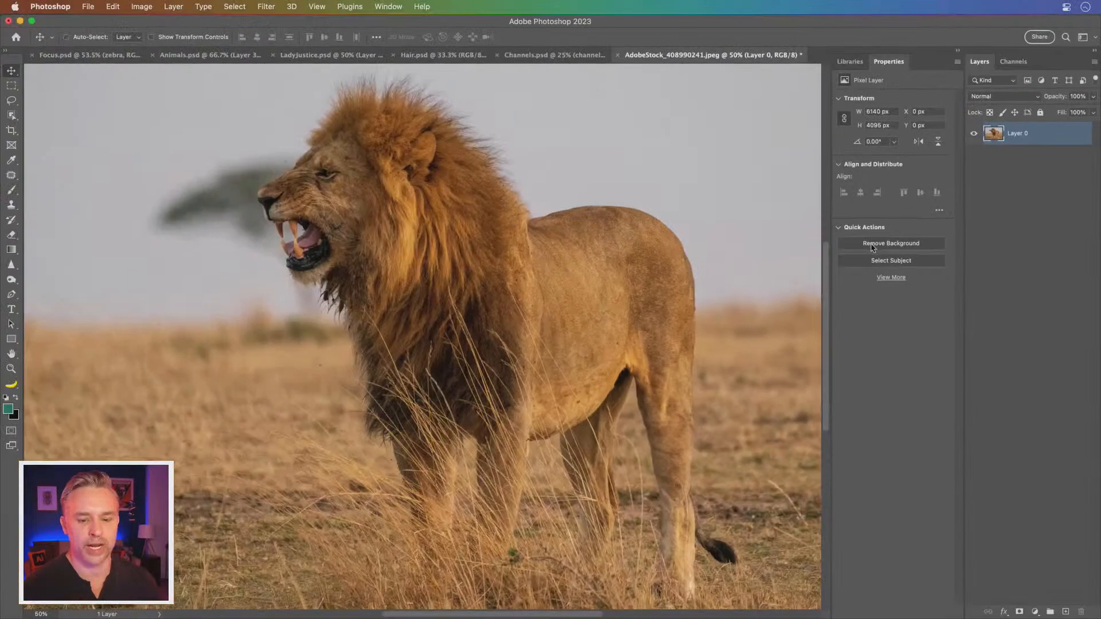
Step: Try Remove Background on the lion photo, and undo it
left_click(772, 240)
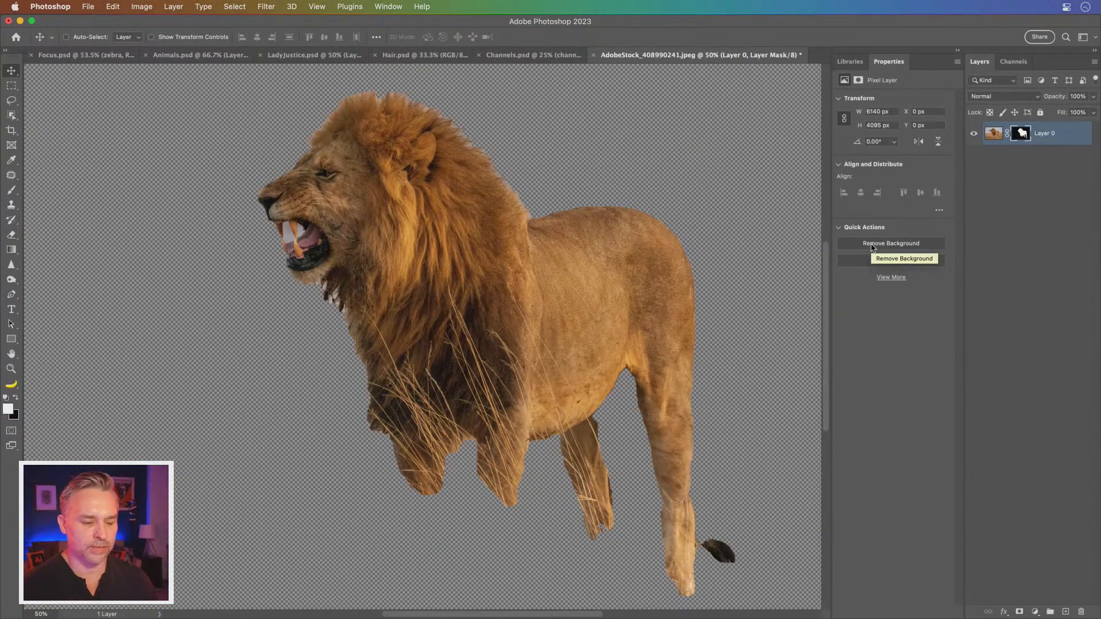
left_click(993, 133)
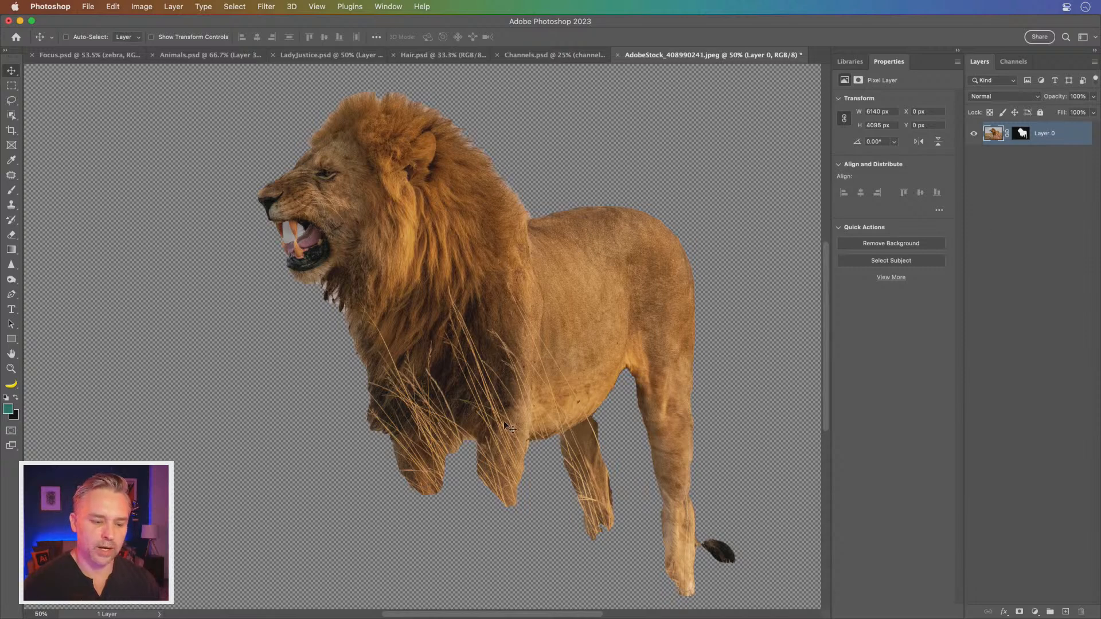
key("super+z")
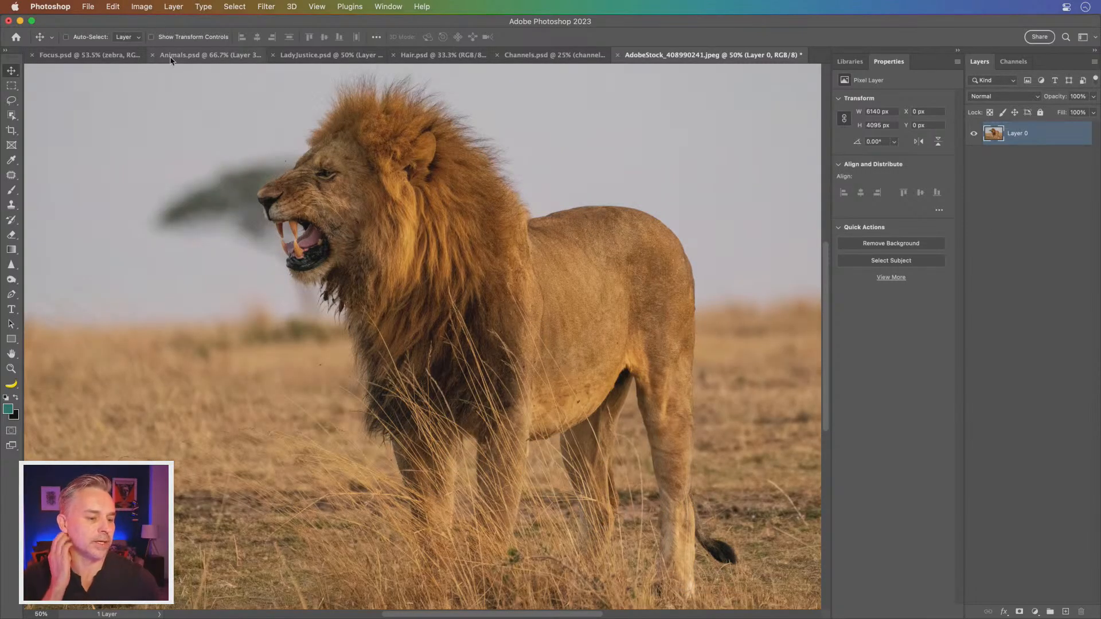
Step: Hide everything in Focus.psd except the bottom fox photo, and mask out the background on a duplicate with Remove Background
left_click(92, 60)
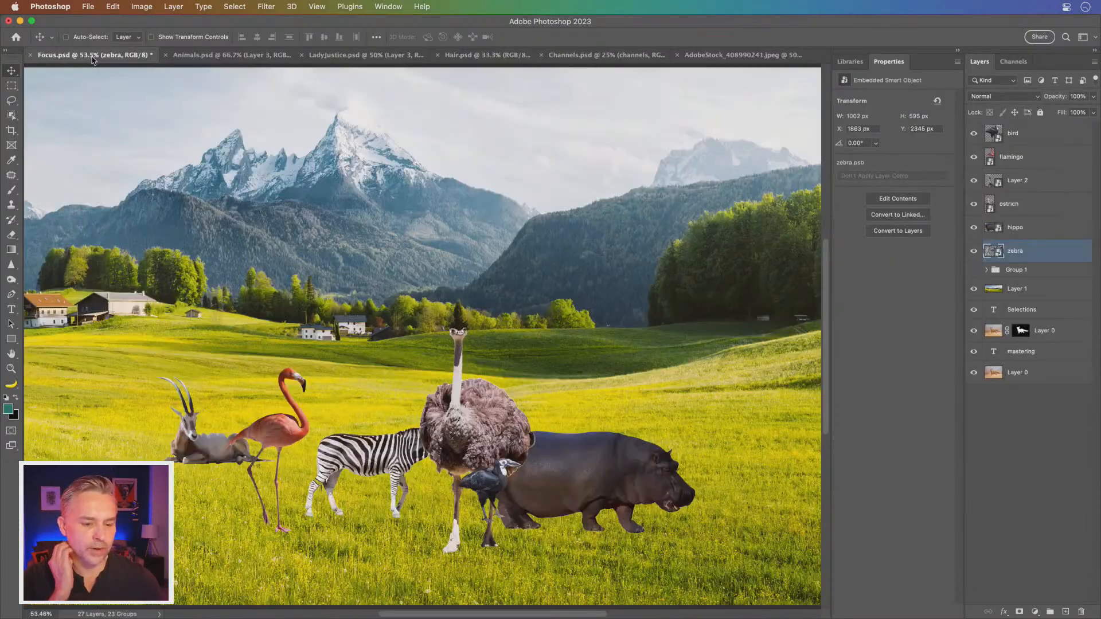
left_click_drag(973, 331, 976, 114)
left_click(1019, 378)
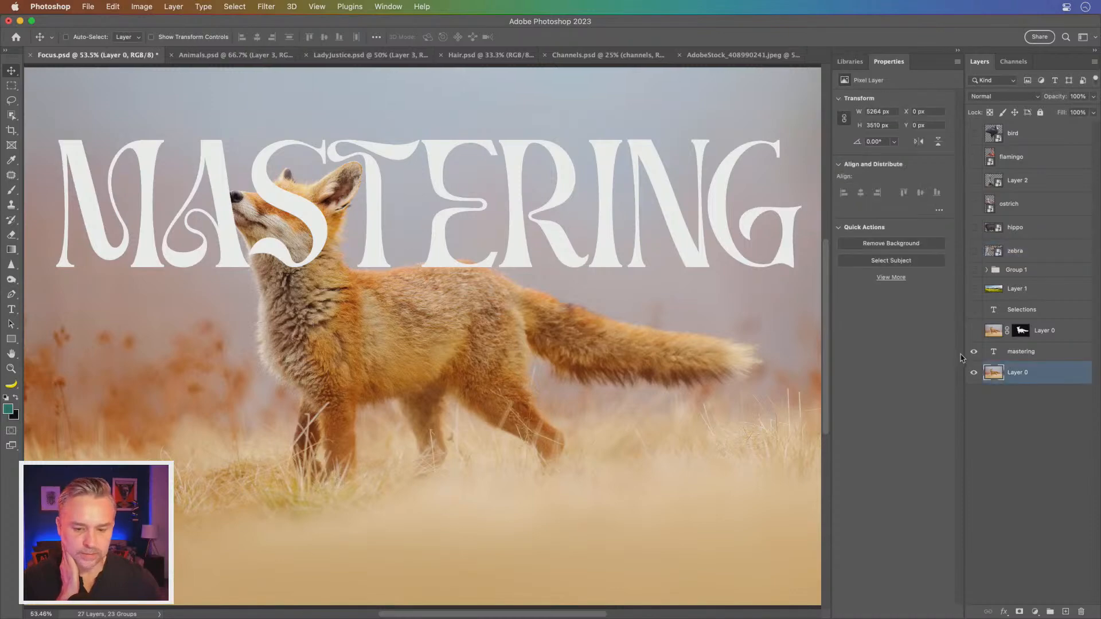
left_click(974, 352)
key("super+j")
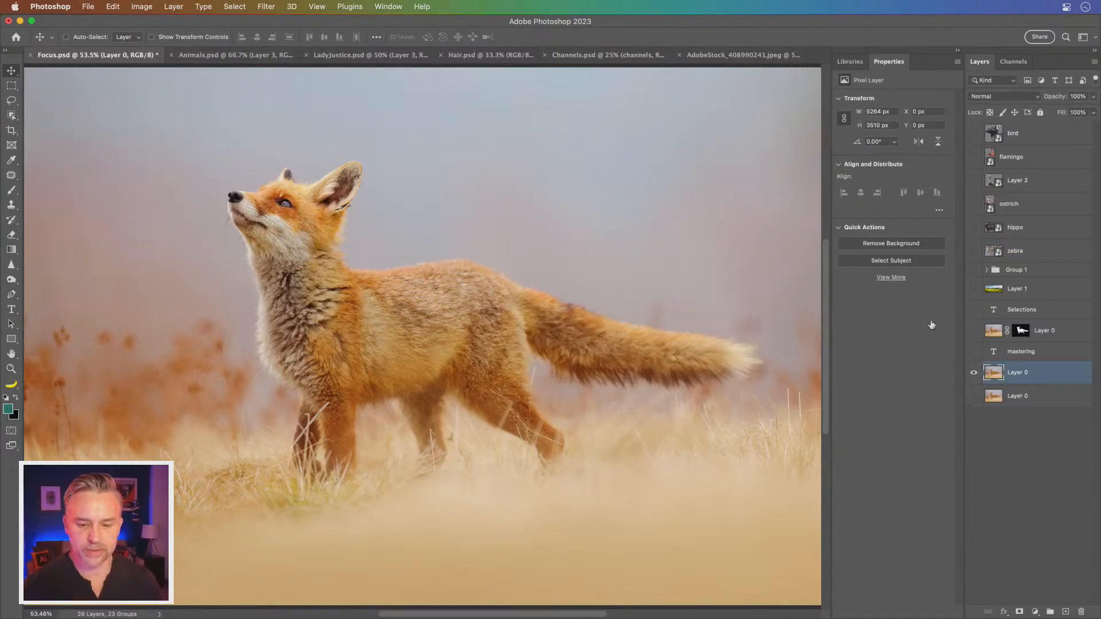
left_click(877, 246)
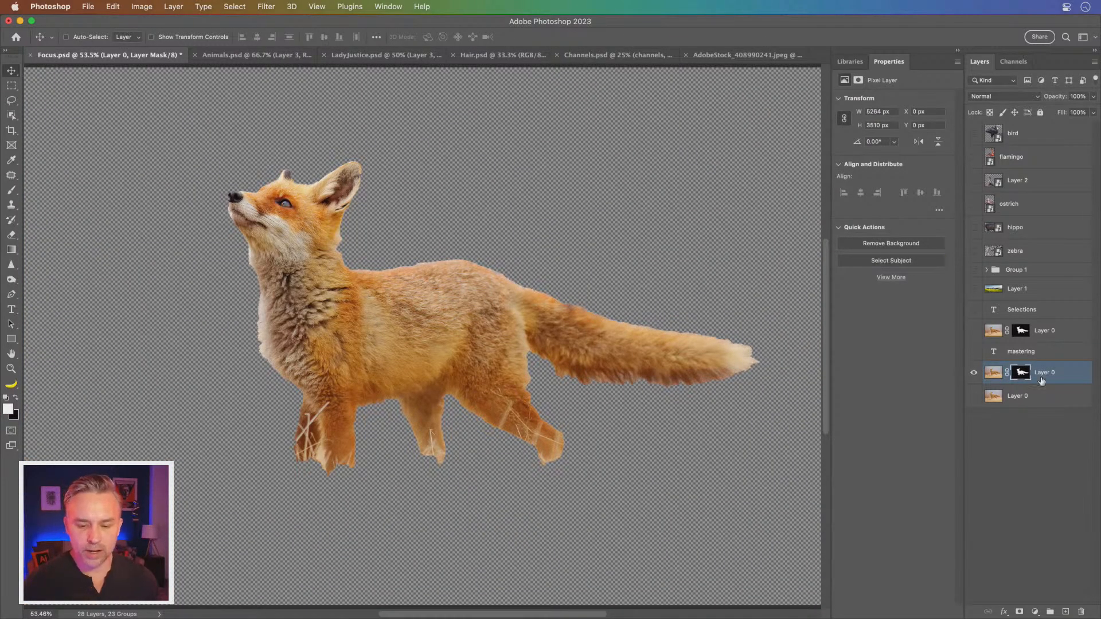
Step: Show the mastering and Selections text and the original fox photo, and replace the old masked fox above mastering with the new cutout
left_click(974, 351)
left_click(974, 310)
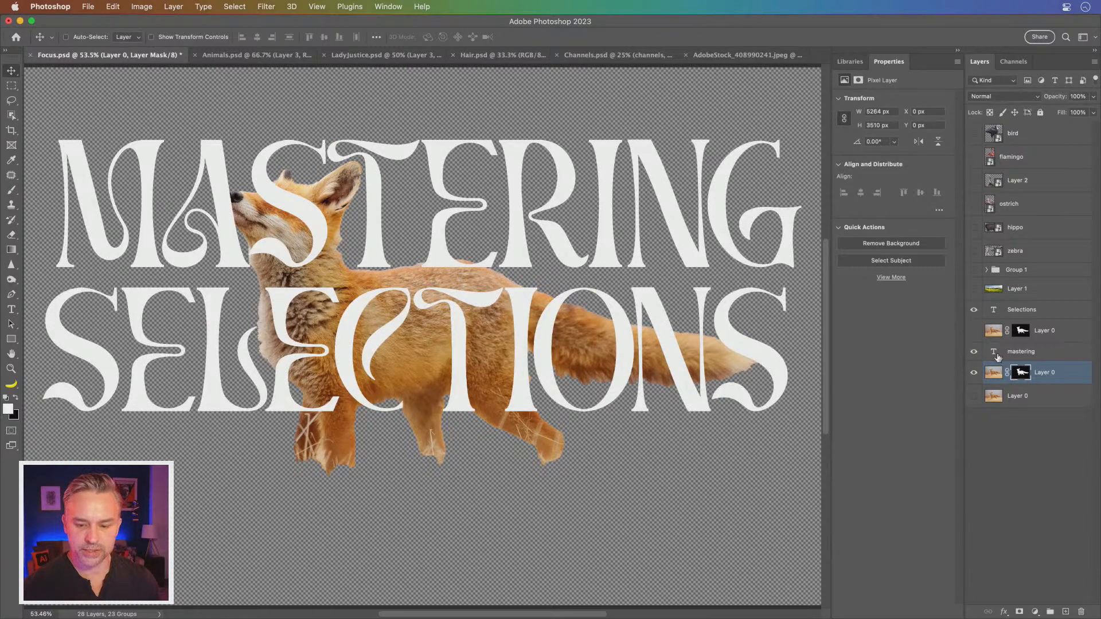
left_click_drag(1055, 375, 1056, 343)
left_click(1069, 331)
key("Delete")
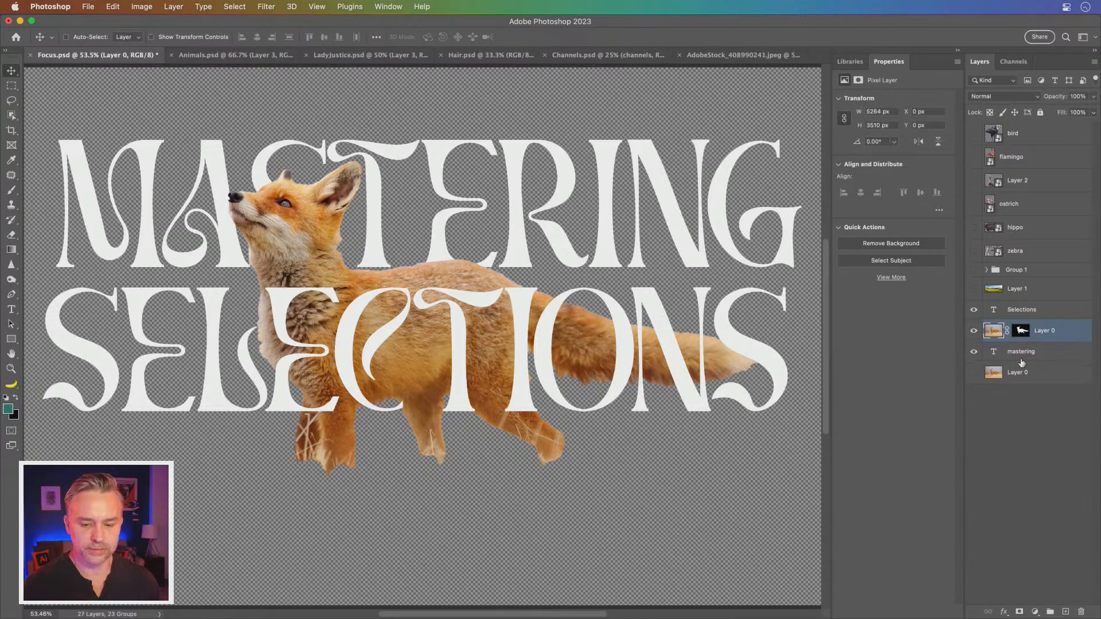
left_click(973, 374)
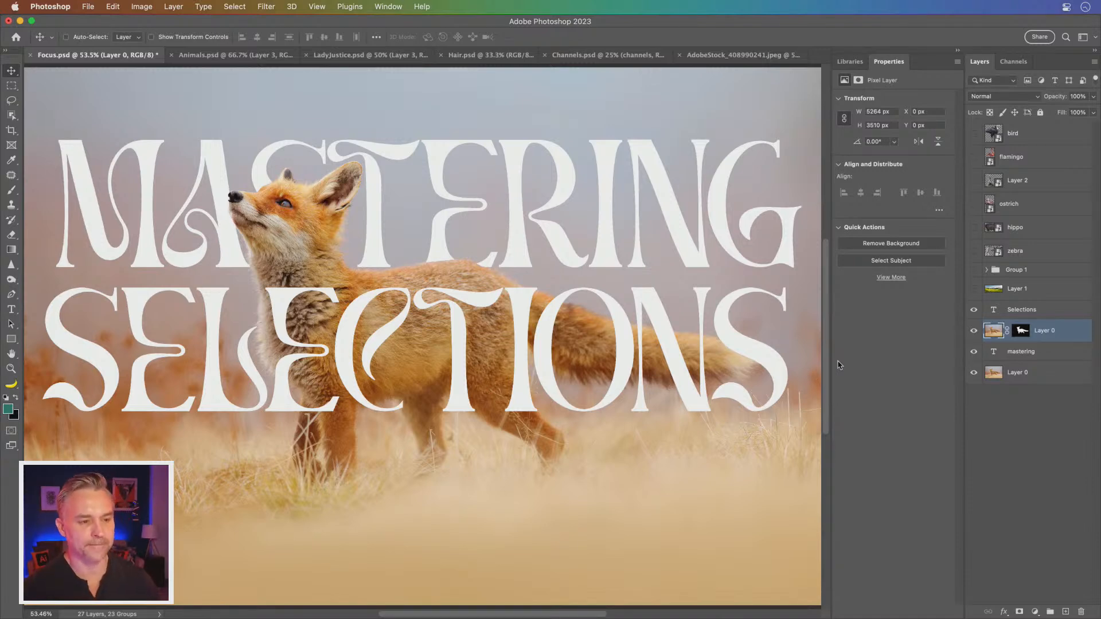
Step: Open the Focus Area selection for the lion photo AdobeStock_408990241.jpeg, keeping its settings clear of the lion's head
left_click(735, 57)
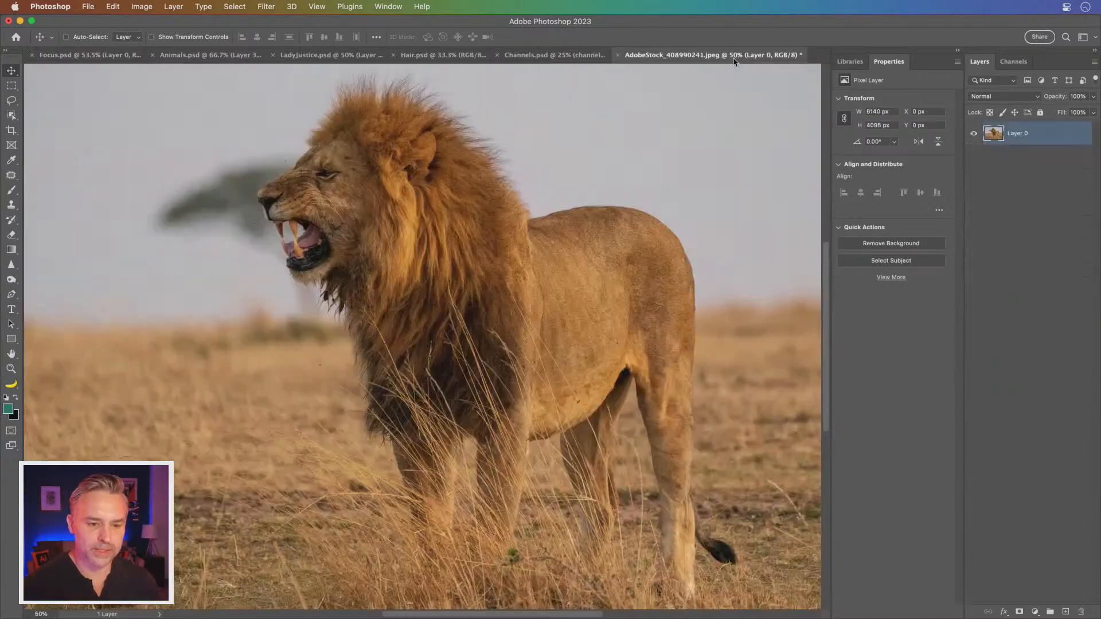
left_click_drag(459, 310, 428, 318)
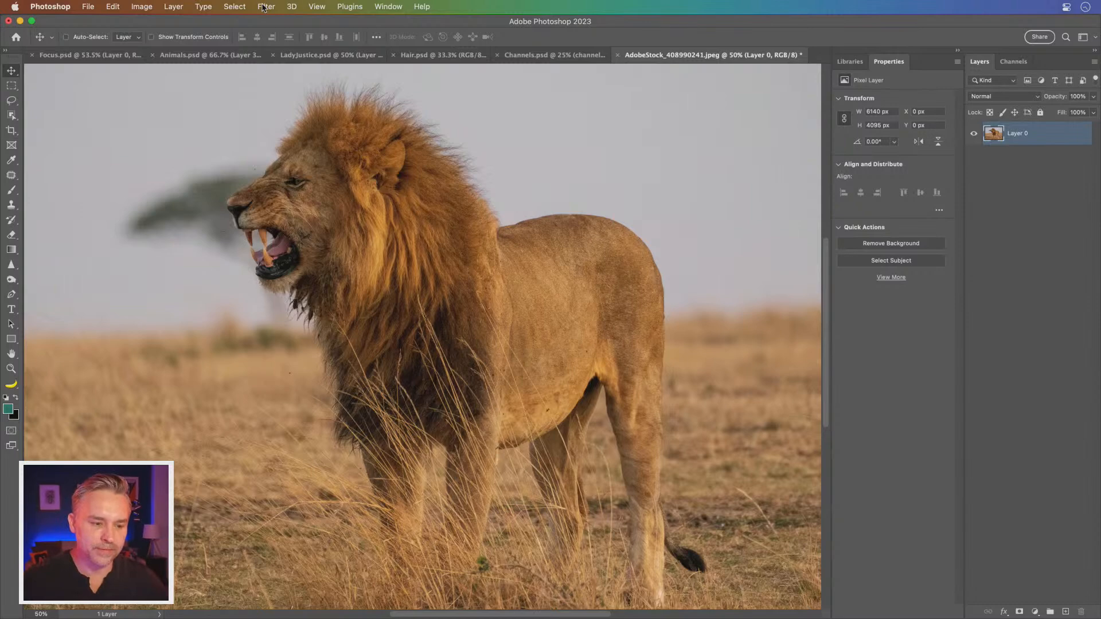
left_click(236, 6)
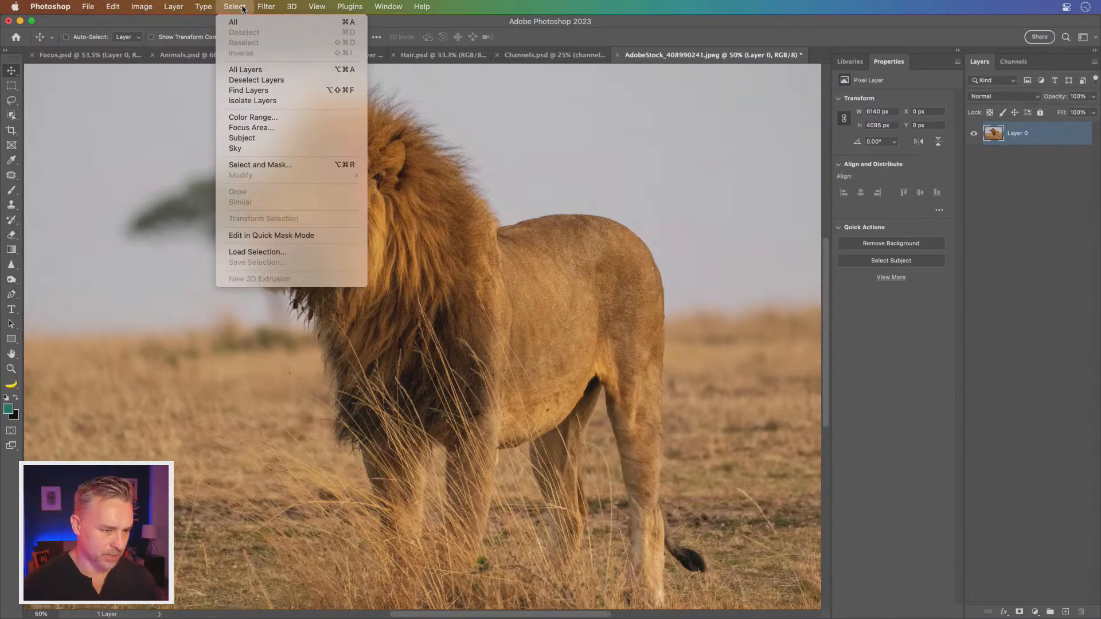
mouse_move(266, 7)
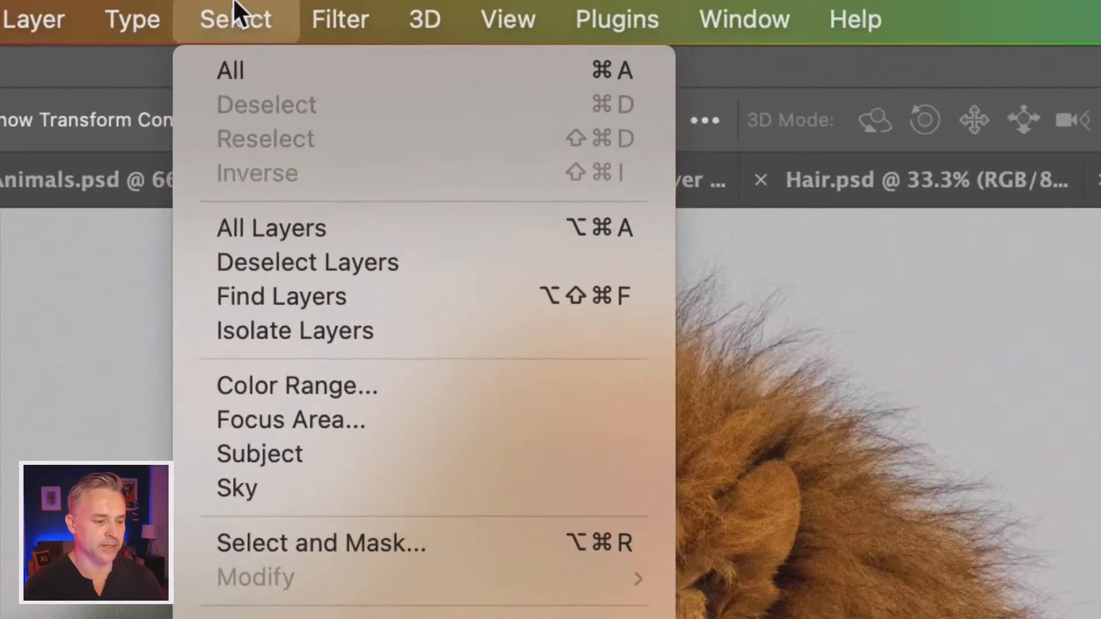
left_click(320, 424)
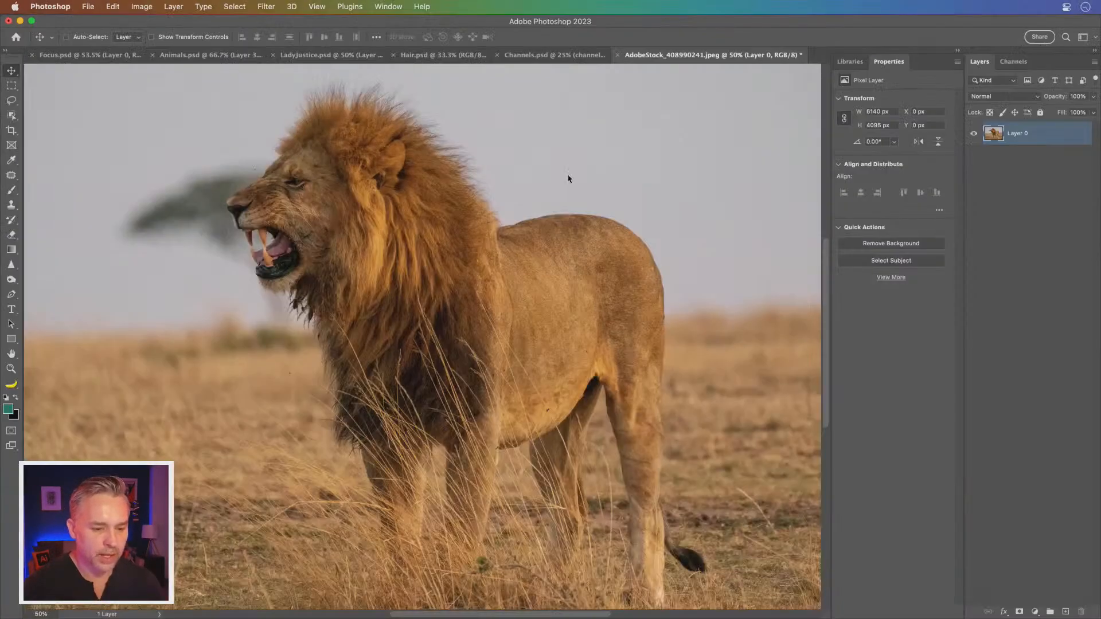
left_click_drag(539, 149, 759, 197)
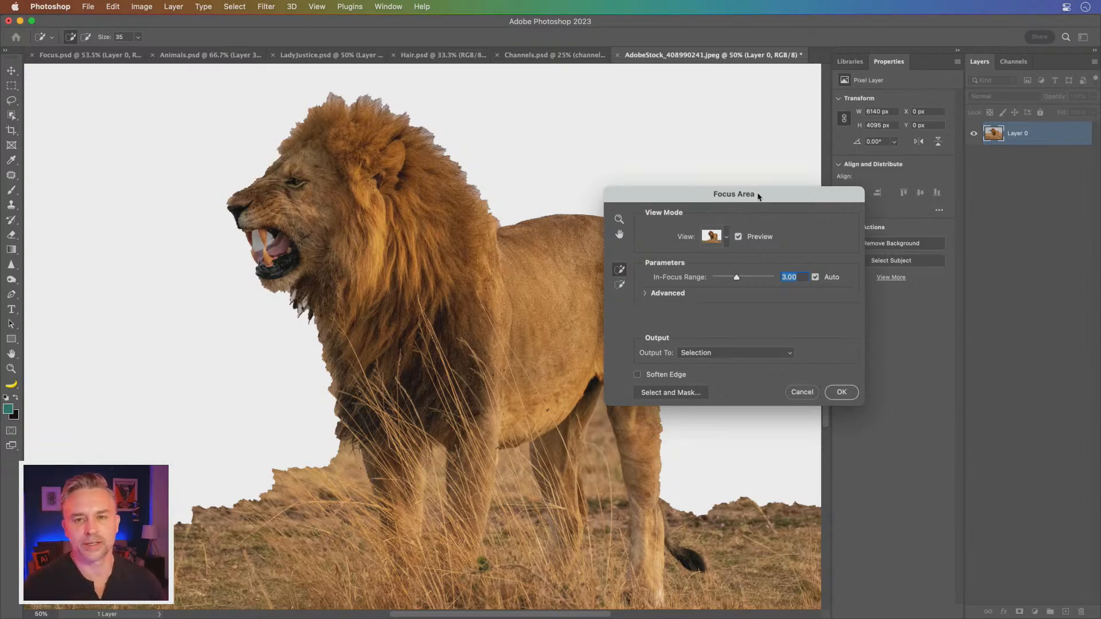
left_click_drag(679, 198, 669, 173)
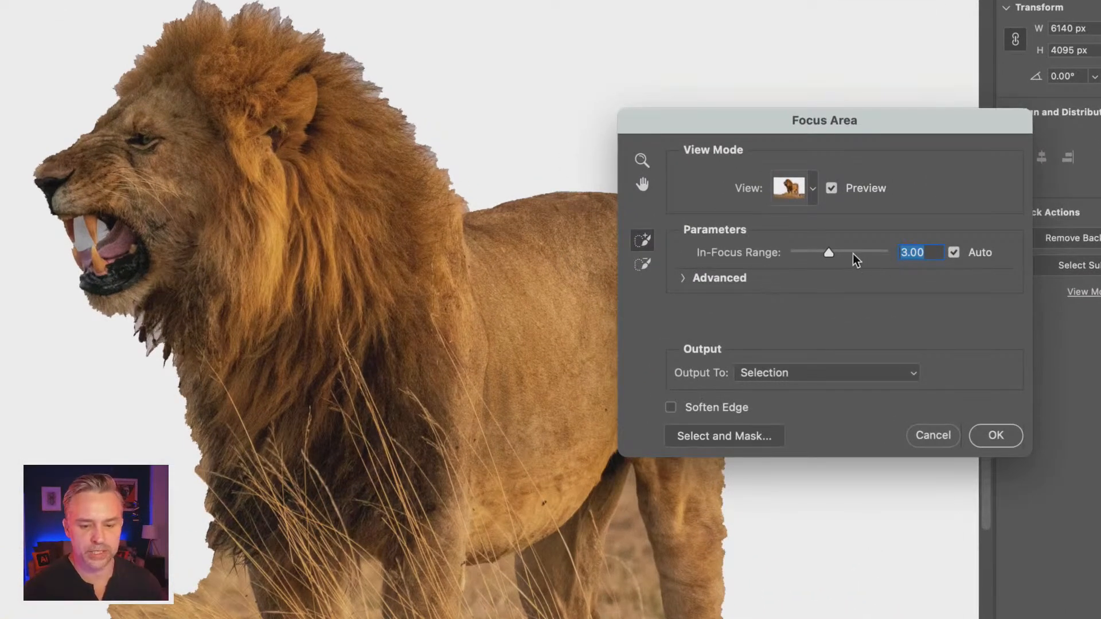
Step: Try different focus ranges for the lion, set In-Focus Range to 4.50, and show the advanced noise settings
left_click(841, 253)
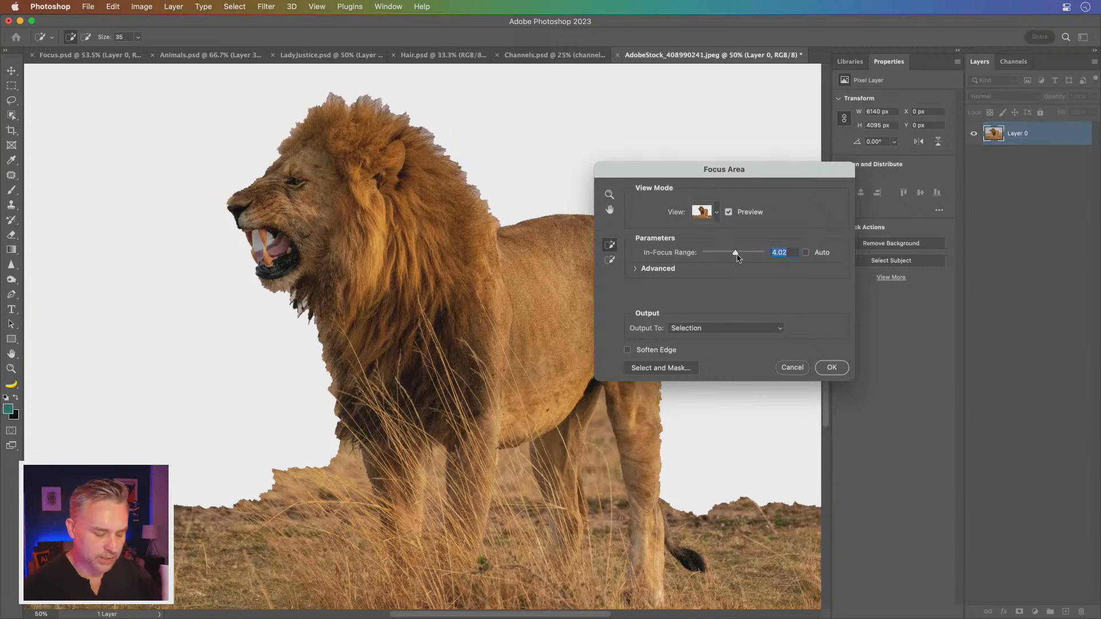
left_click_drag(738, 259, 760, 258)
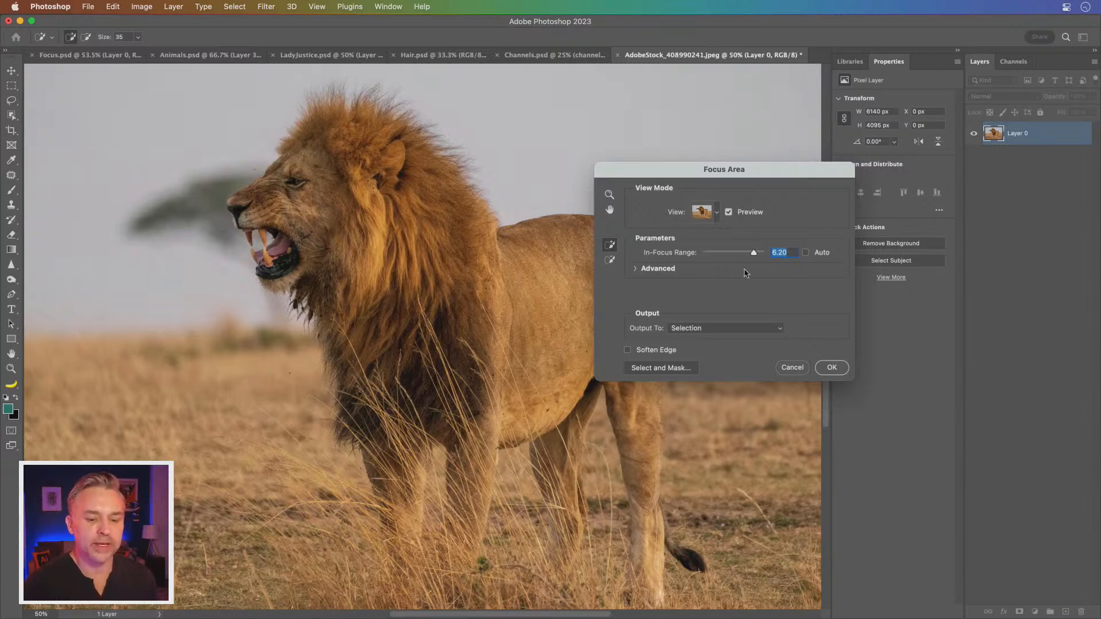
left_click(636, 271)
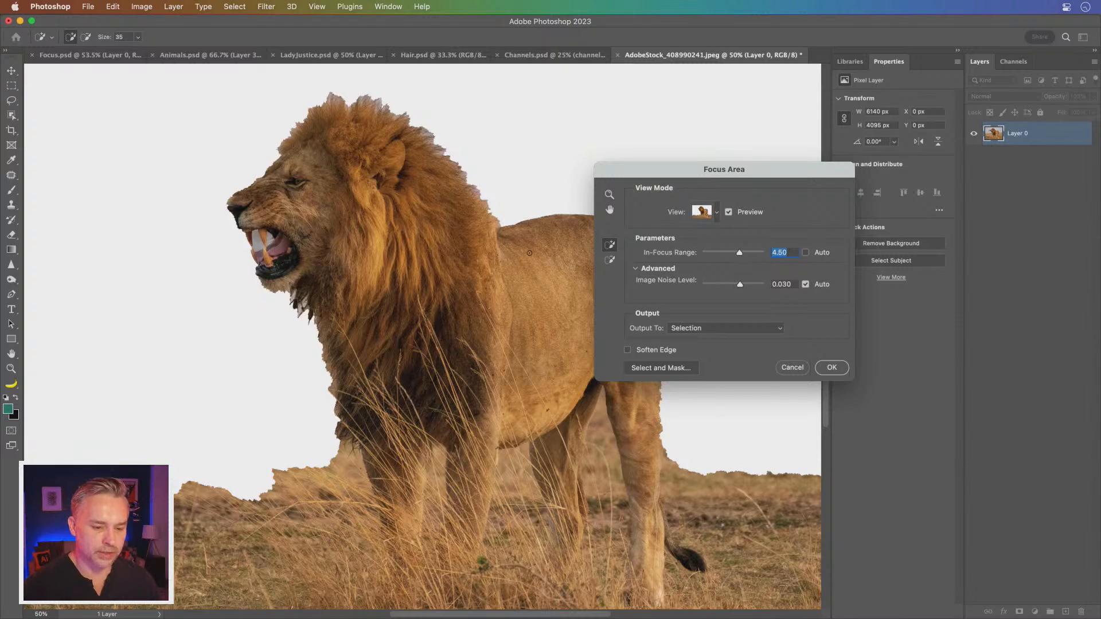
Step: Subtract the background between the lion's hind legs and between its teeth from the focus selection
left_click(610, 262)
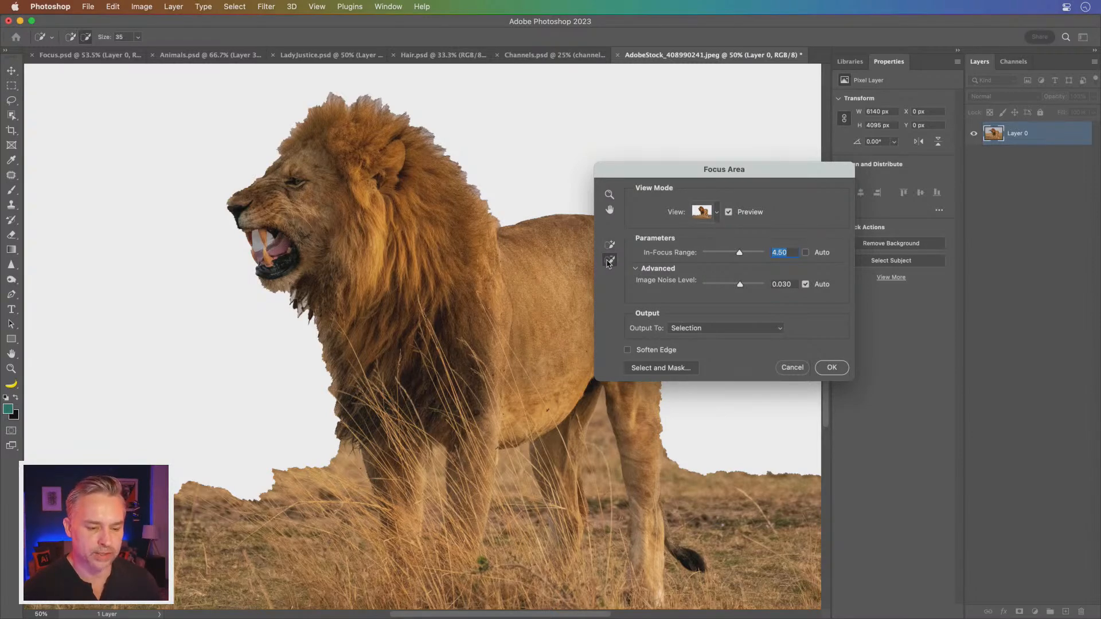
mouse_move(597, 421)
left_mouse_down()
mouse_move(608, 439)
mouse_move(601, 419)
mouse_move(595, 435)
left_mouse_up()
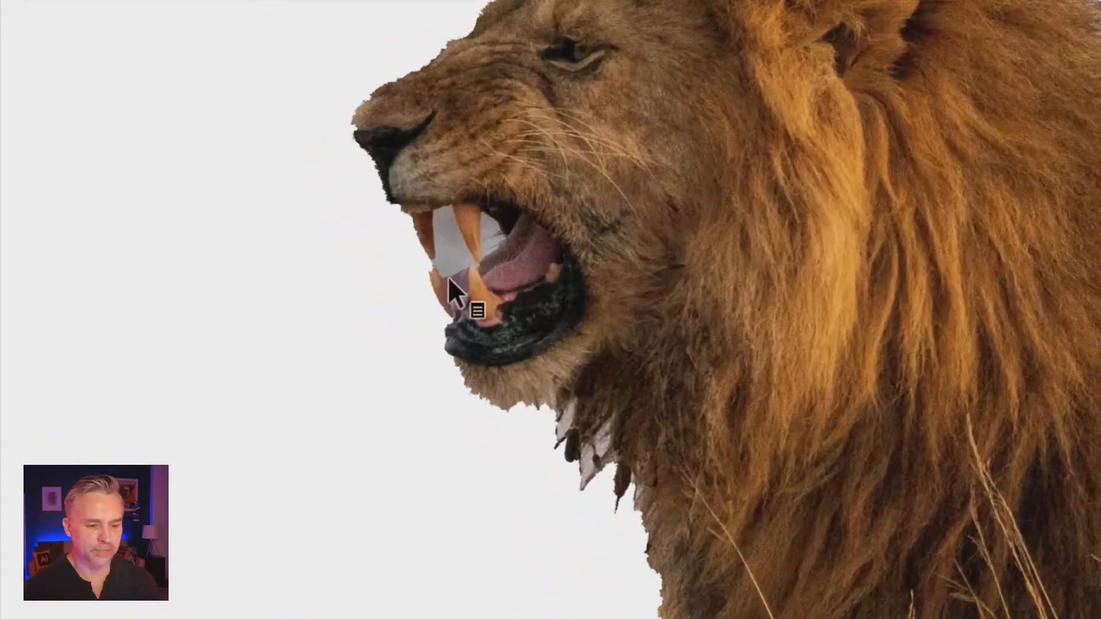
left_click_drag(447, 224, 451, 257)
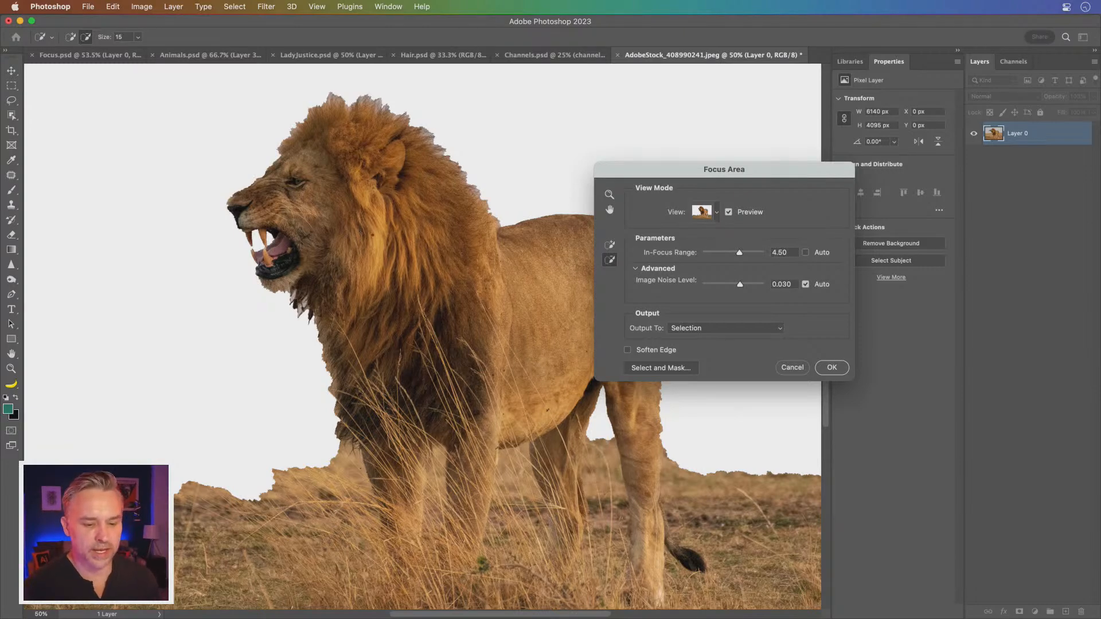
Step: Set the Focus Area output to New Layer with Layer Mask, and continue the selection in Select and Mask
left_click(743, 329)
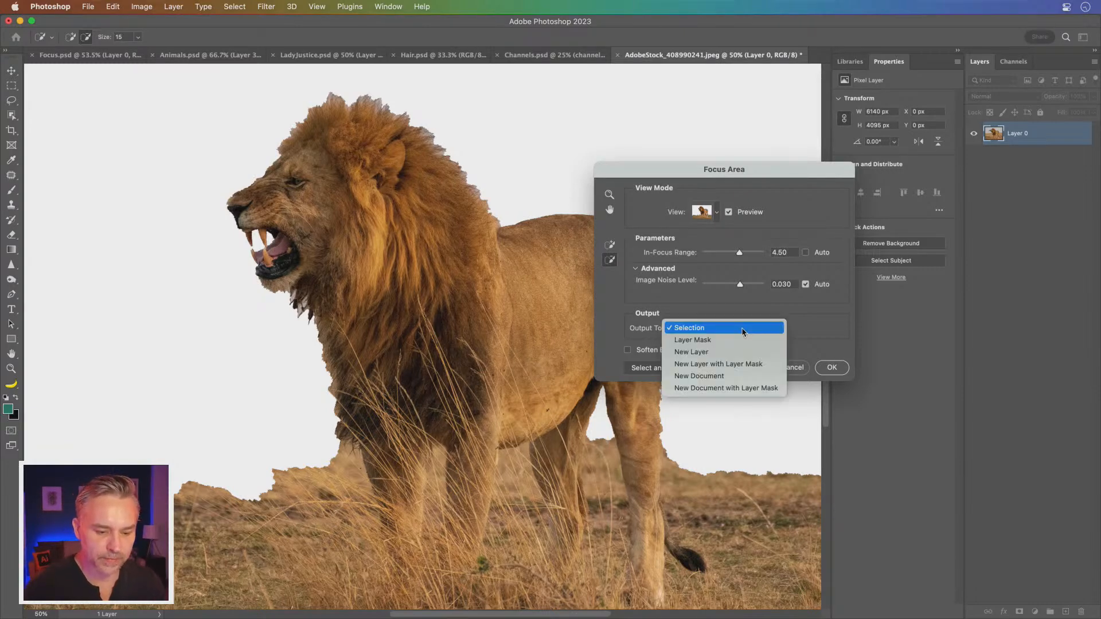
left_click(747, 365)
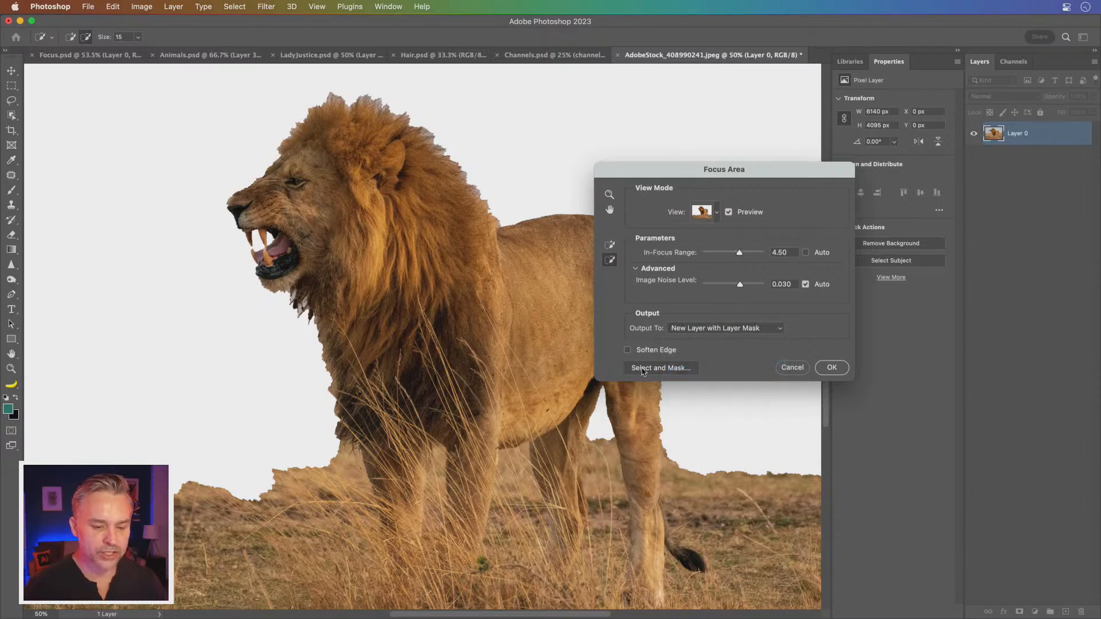
left_click(661, 367)
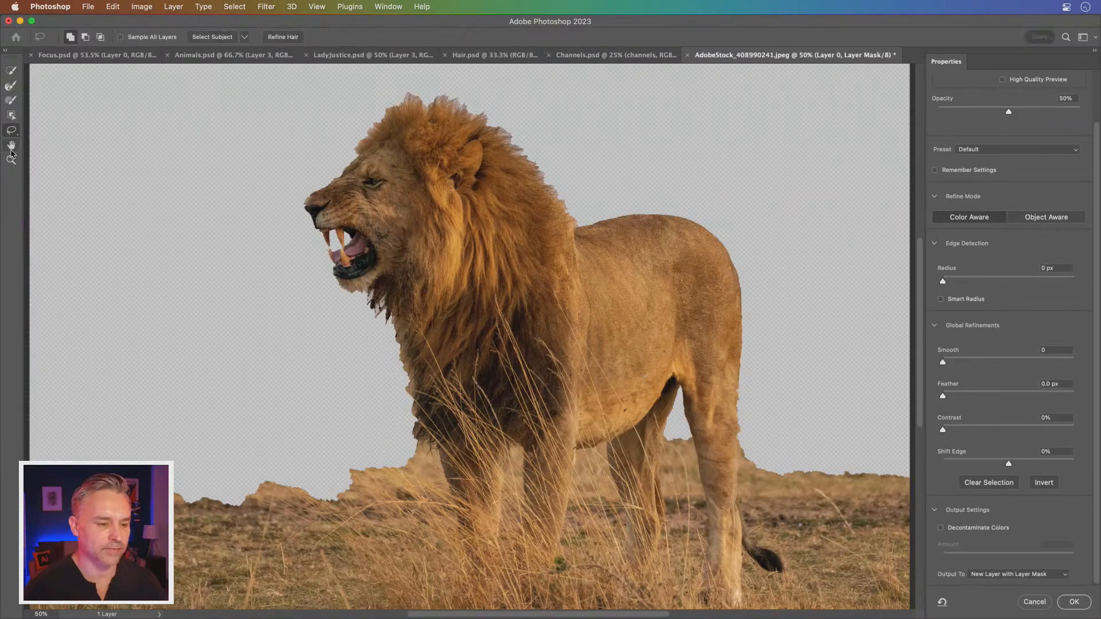
Step: Refine the mane's edge from the lion's forehead over the head to its back with an enlarged Refine Edge Brush
left_click(10, 87)
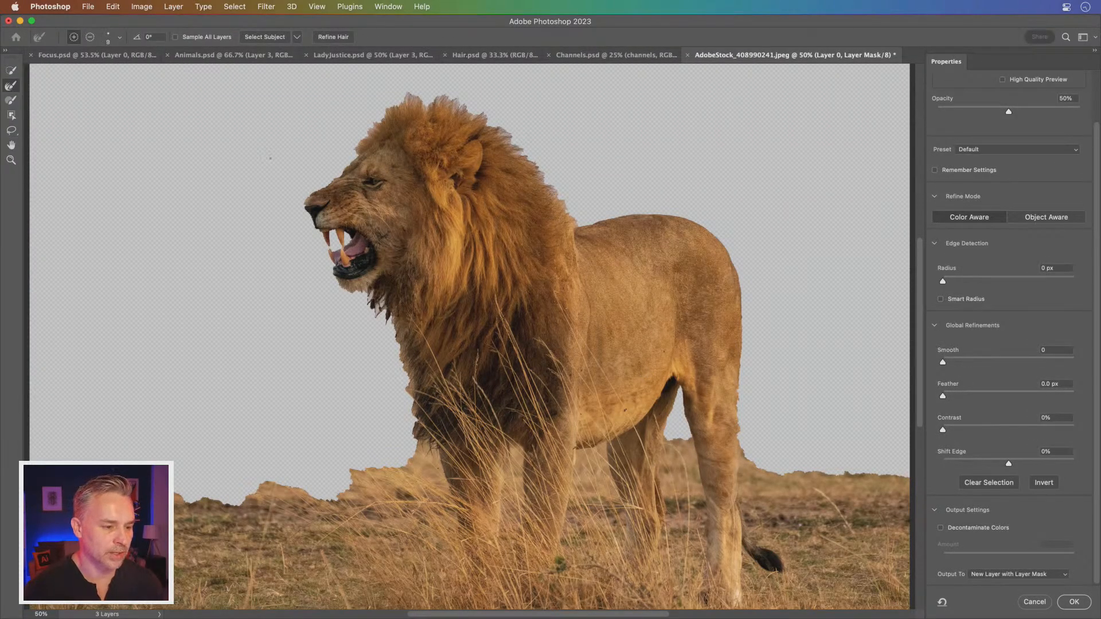
key("bracketright")
key("bracketright")
key("bracketright")
key("bracketright")
key("bracketright")
key("bracketright")
key("bracketright")
key("bracketright")
key("bracketright")
key("bracketright")
key("bracketright")
key("bracketright")
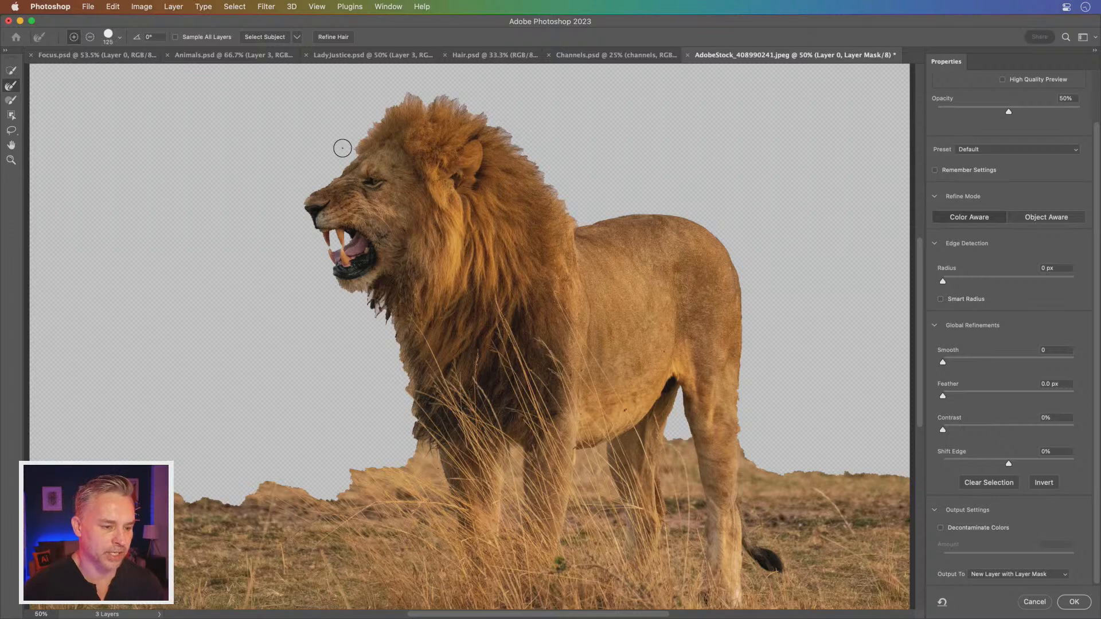
mouse_move(346, 149)
left_mouse_down()
mouse_move(415, 91)
mouse_move(452, 100)
mouse_move(508, 127)
mouse_move(577, 214)
left_mouse_up()
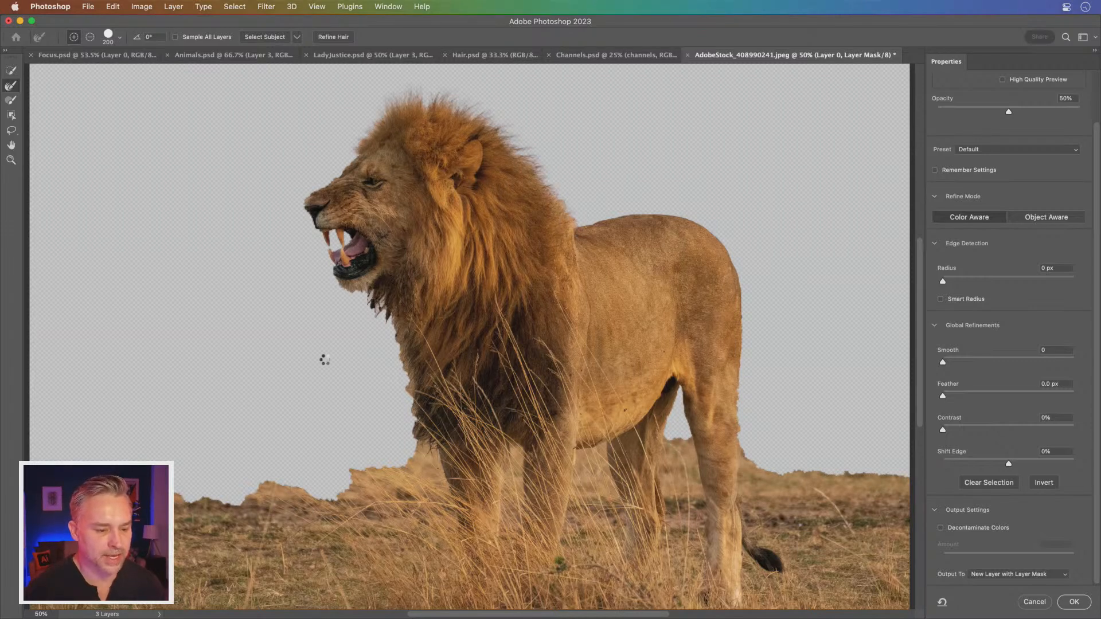
Step: Refine the fur edge along the throat and chest with a Refine Edge Brush, and output the lion to a new masked layer
mouse_move(358, 310)
left_mouse_down()
mouse_move(373, 303)
mouse_move(389, 328)
mouse_move(411, 433)
left_mouse_up()
key("bracketleft")
key("bracketleft")
key("bracketleft")
key("bracketleft")
key("bracketleft")
key("bracketleft")
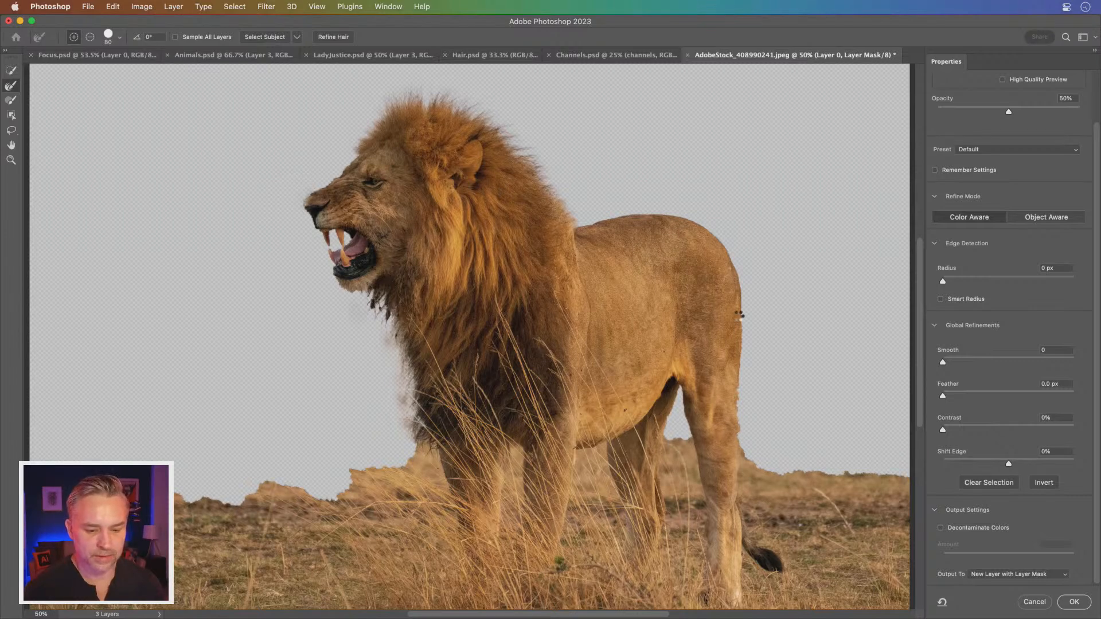
key("bracketleft")
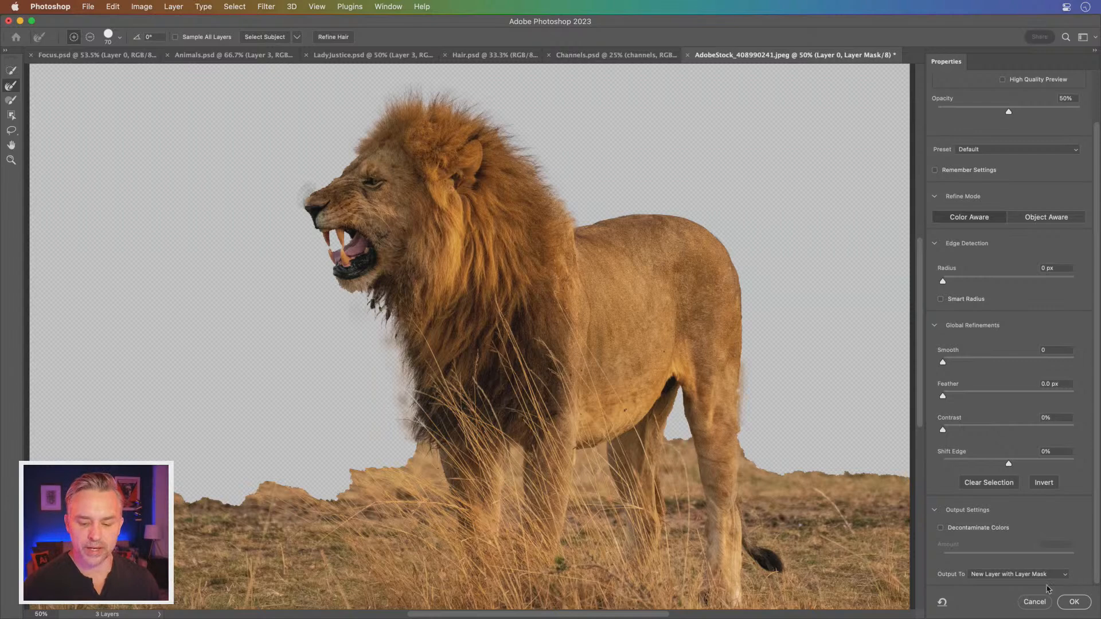
left_click(1075, 602)
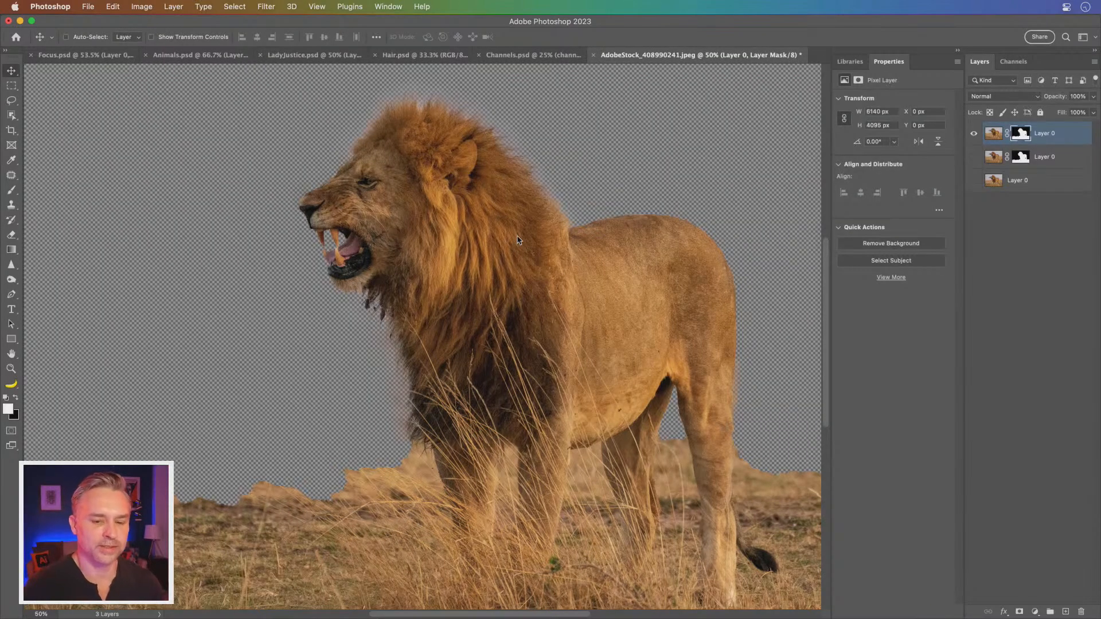
Step: Show the original lion layer, and copy the Selections and mastering text layers from Focus.psd into the lion document, positioned over the lion
left_click(974, 180)
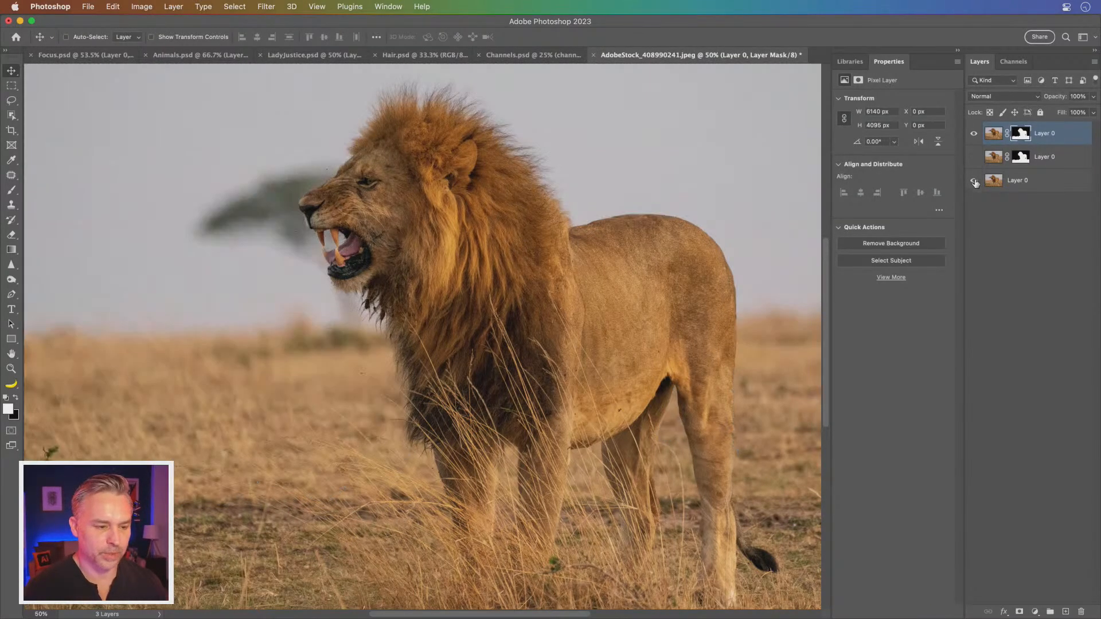
key("F10")
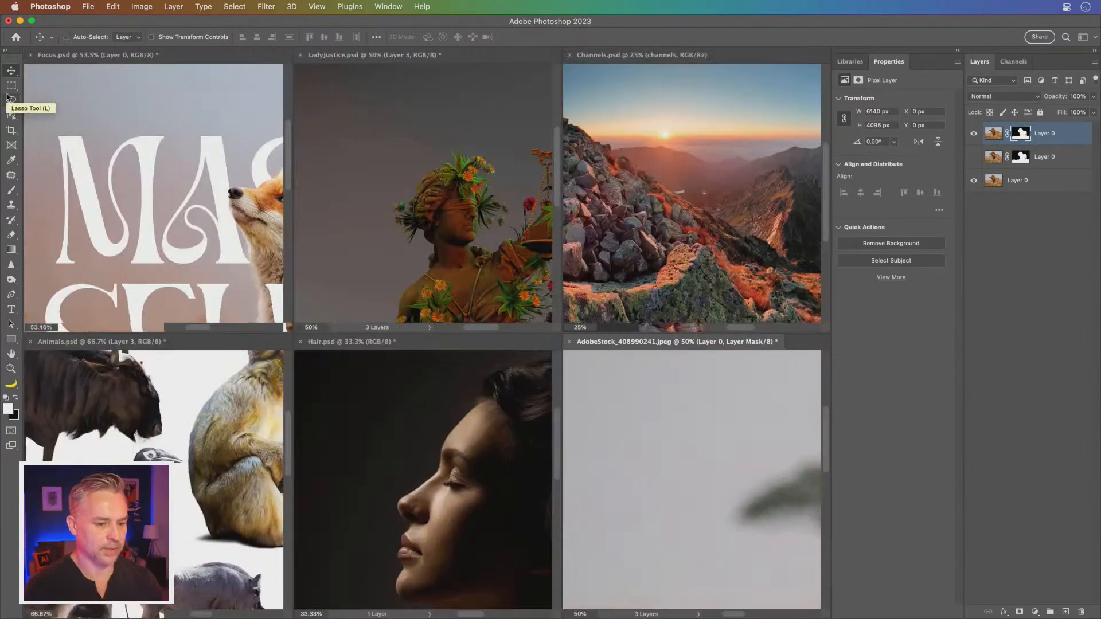
left_click(184, 191)
left_click(1021, 310)
left_click(1036, 356, "super")
left_click_drag(1061, 313, 673, 437)
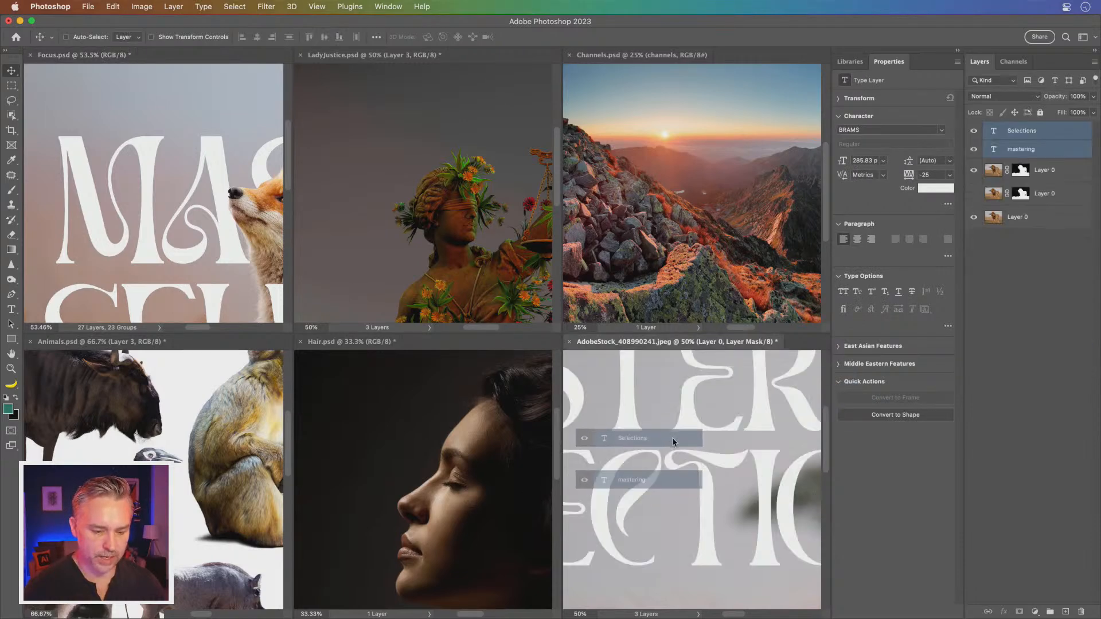
key("ctrl+super+t")
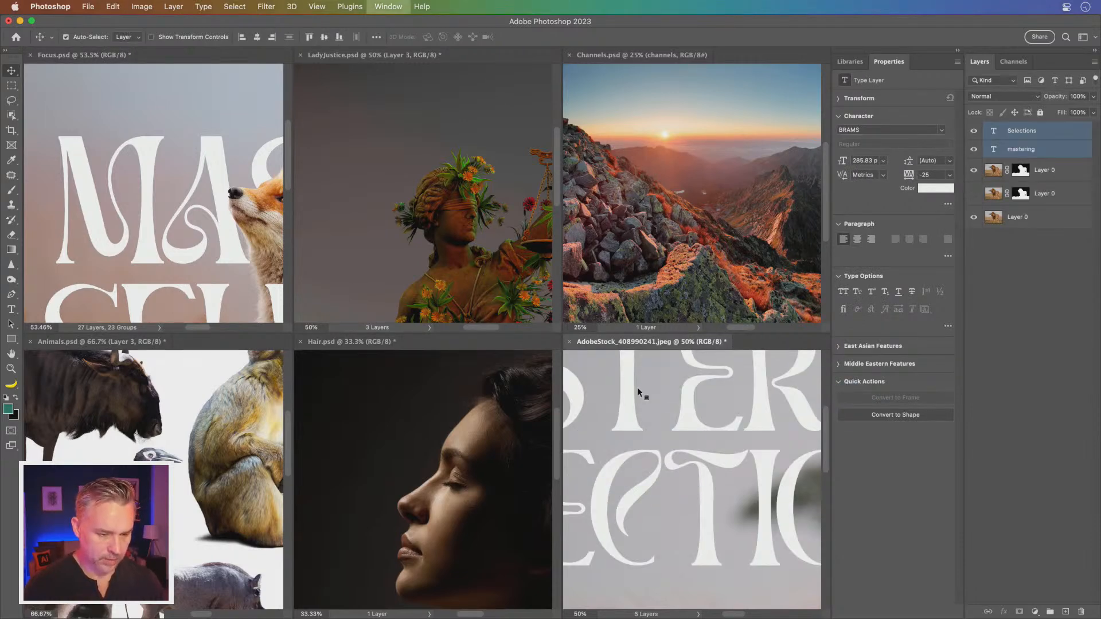
left_click_drag(199, 150, 537, 315)
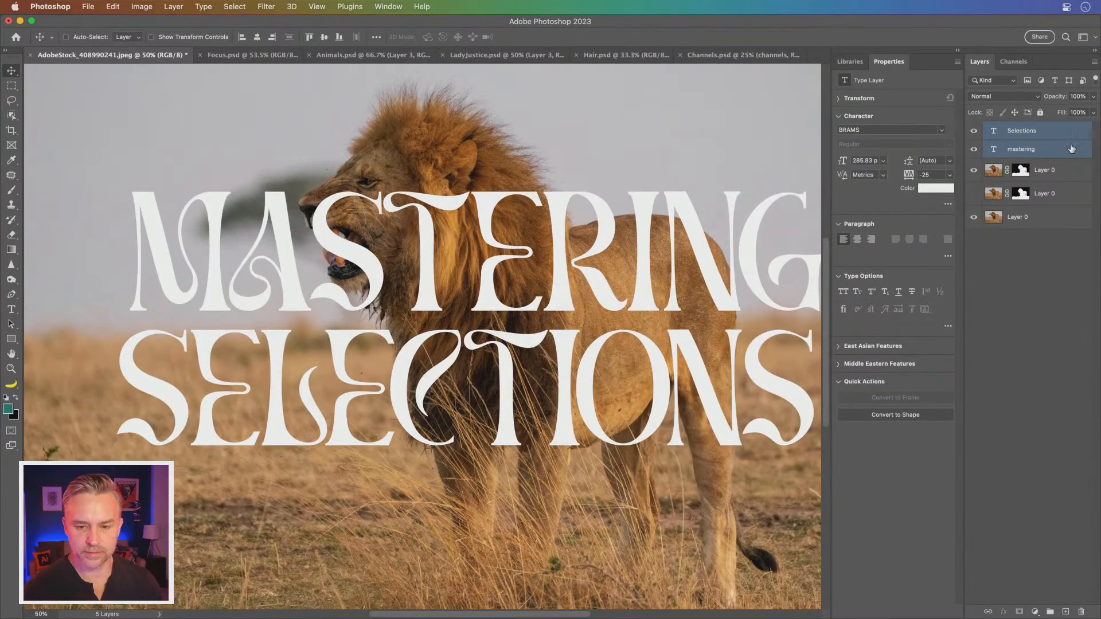
Step: Move the mastering text layer below the masked lion layer so that word sits behind the lion
left_click(1051, 150)
left_click_drag(1031, 175, 1035, 182)
key("super+minus")
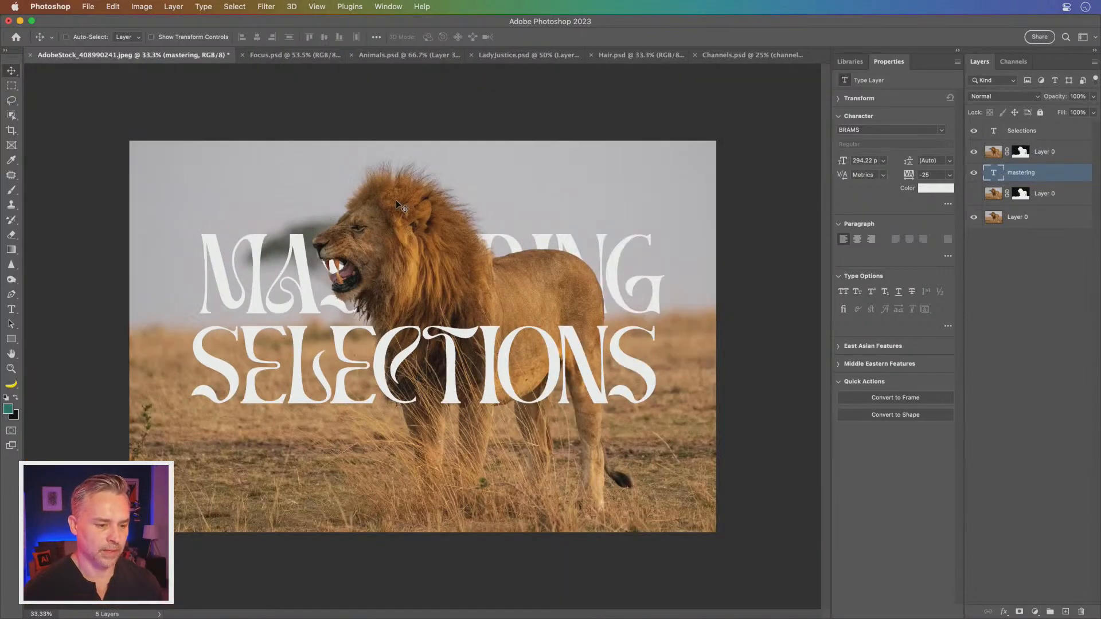
Step: Reposition the mastering text at the photo's upper left and the Selections text lower, against the photo's right edge
left_click(1047, 135, "super")
left_click_drag(275, 259, 238, 217)
left_click(1061, 133)
left_click_drag(225, 277, 366, 328)
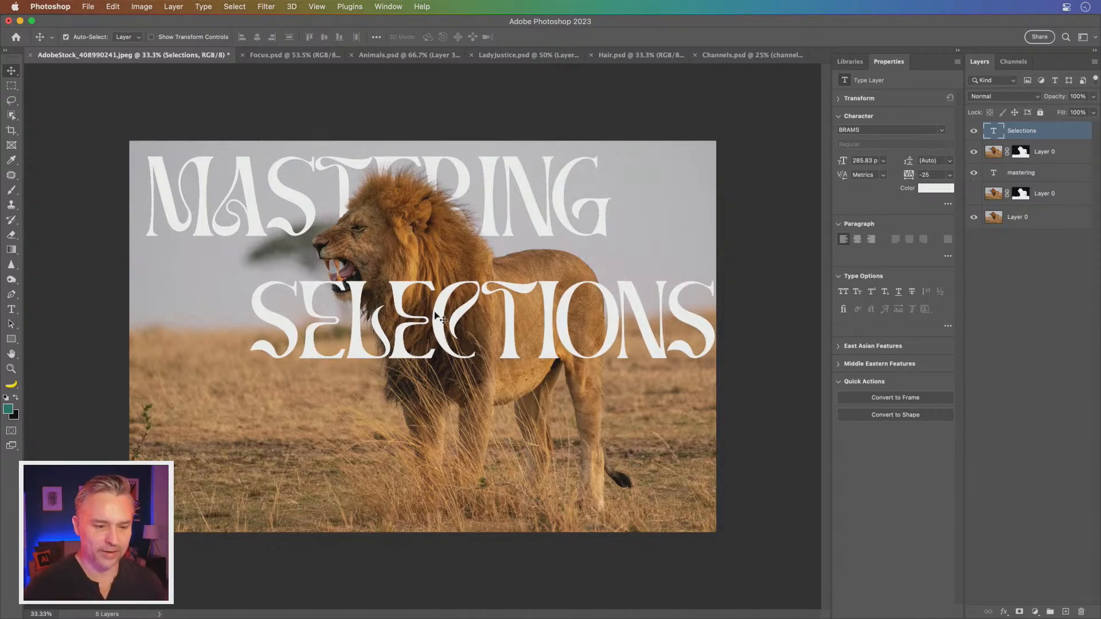
scroll(435, 310, "up", 1)
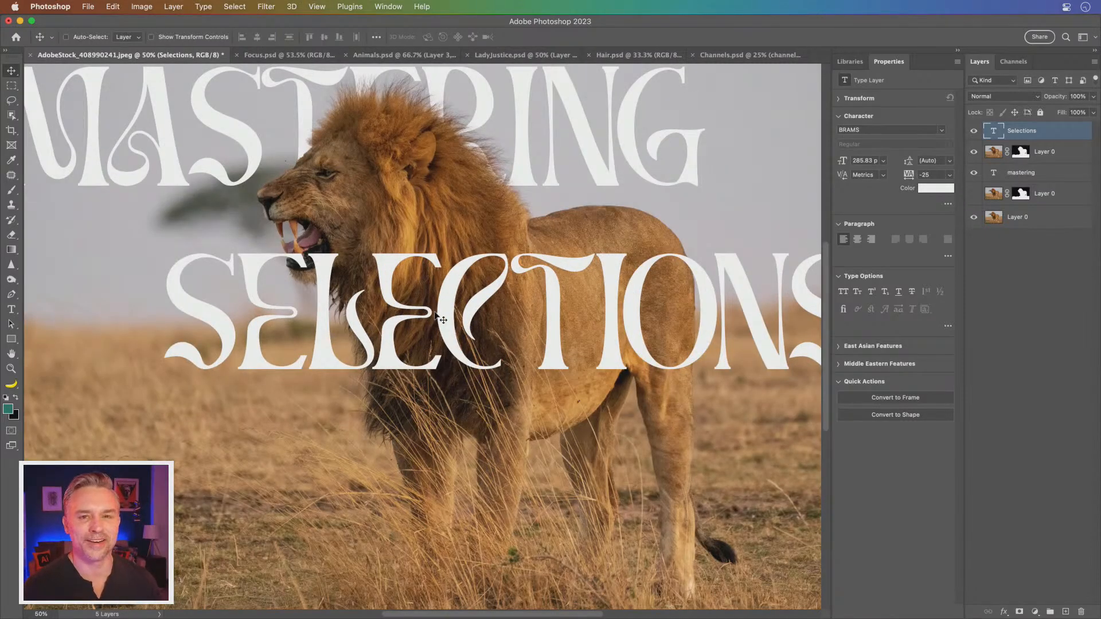
scroll(416, 330, "left", 4)
scroll(417, 329, "up", 2)
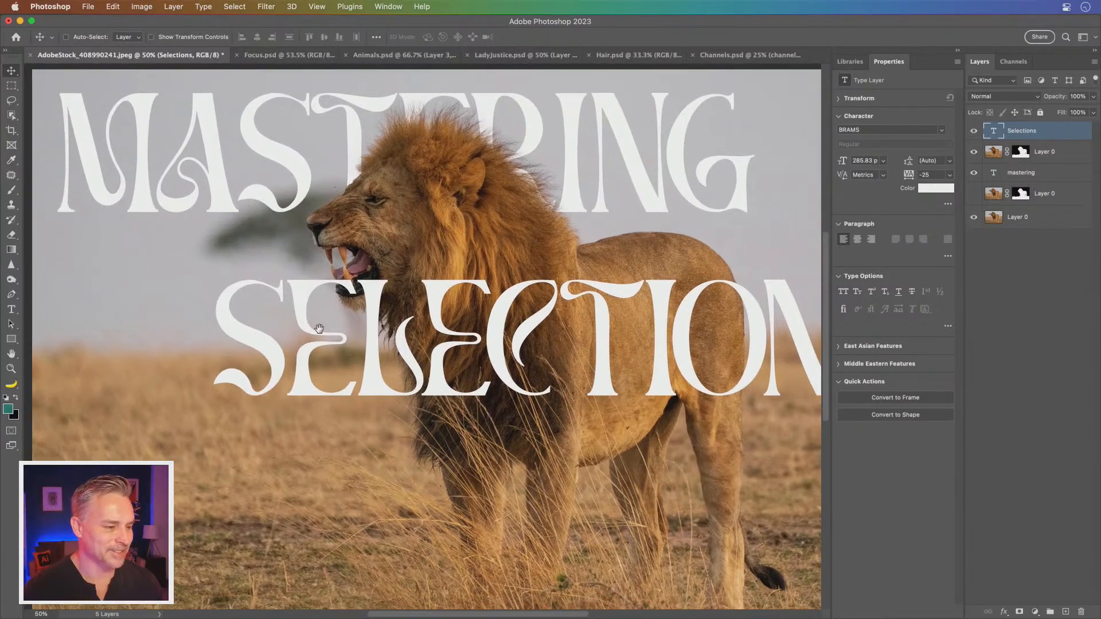
left_click(11, 310)
left_click(479, 331)
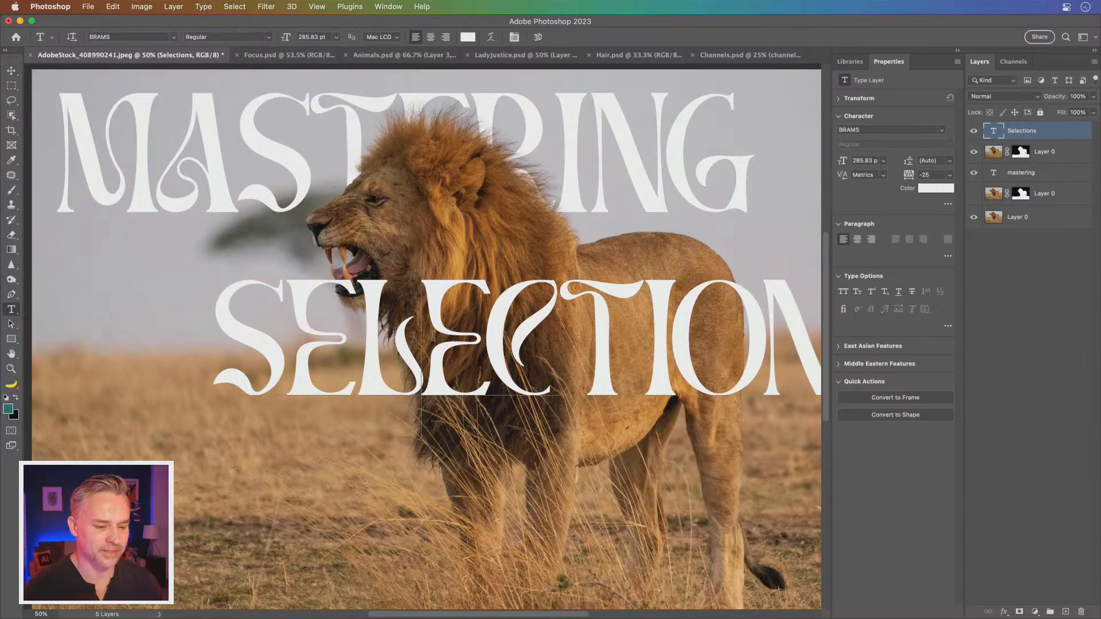
key("shift+Left")
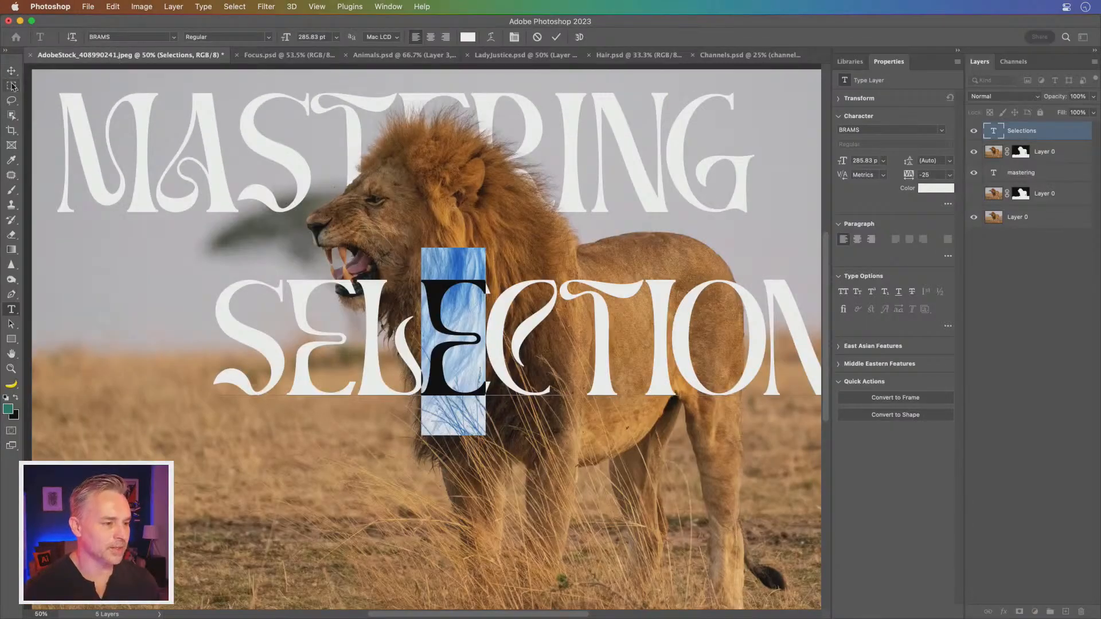
left_click(11, 85)
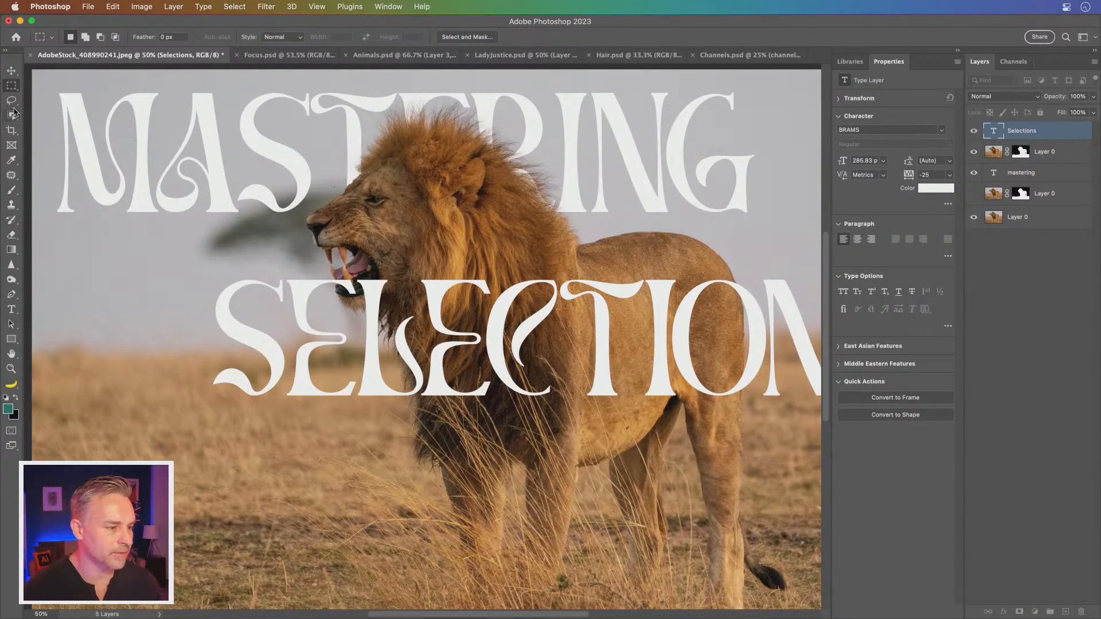
key("super+minus")
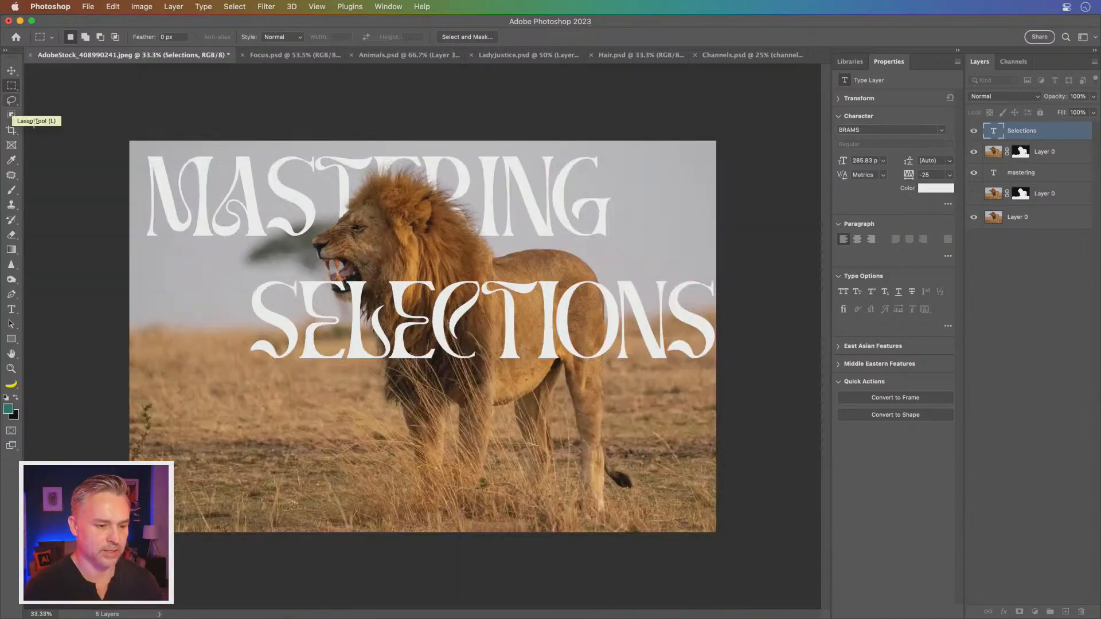
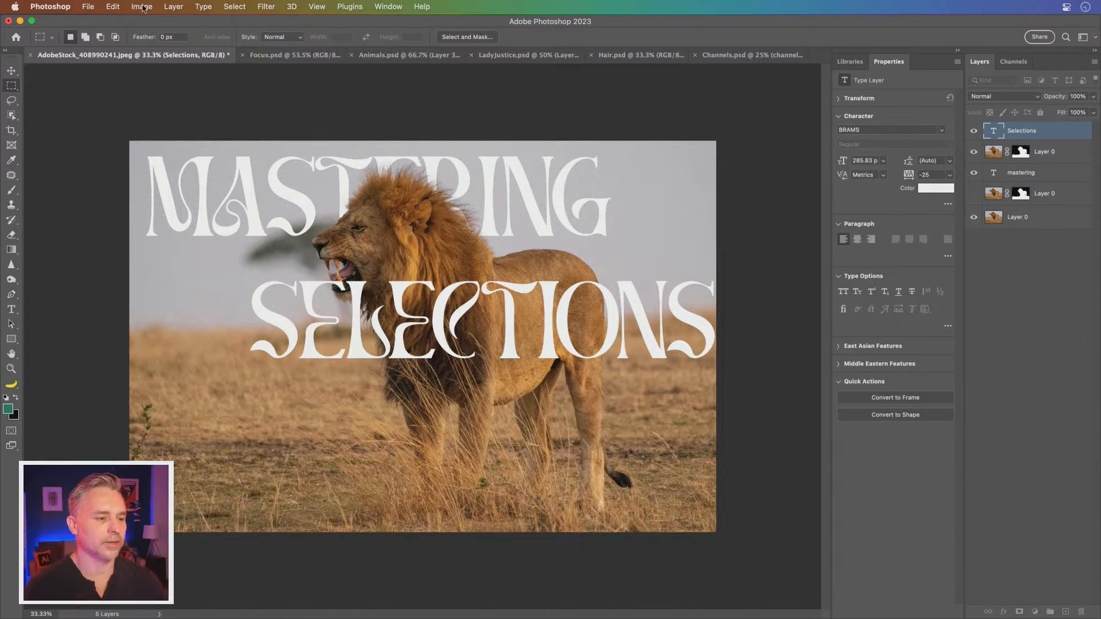
Step: In Focus.psd, show the meadow Layer 1 and the zebra, hippo, ostrich, Layer 2, flamingo and bird layers
left_click(278, 57)
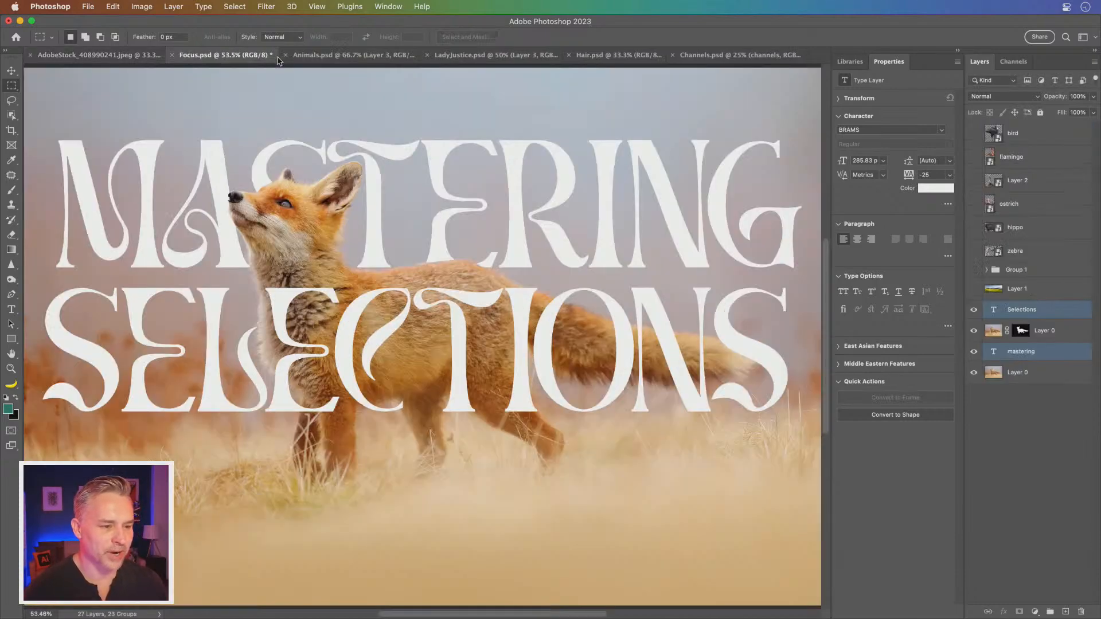
left_click(974, 289)
left_click_drag(973, 252, 974, 133)
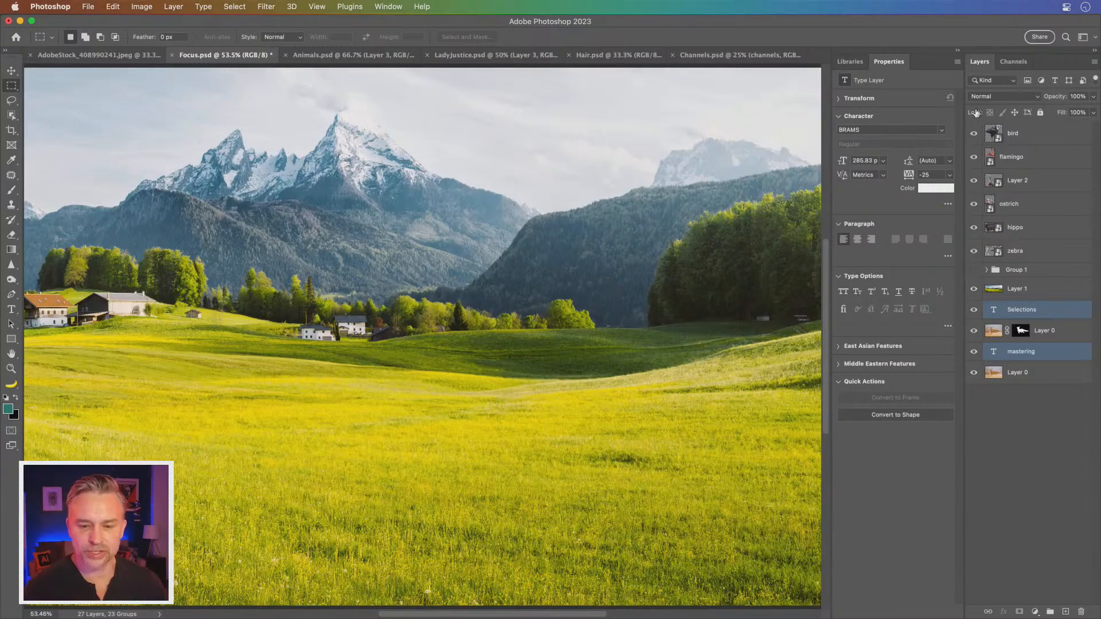
Step: Add a layer mask to the zebra layer and activate the Brush tool for masking its hooves
left_click(1033, 255)
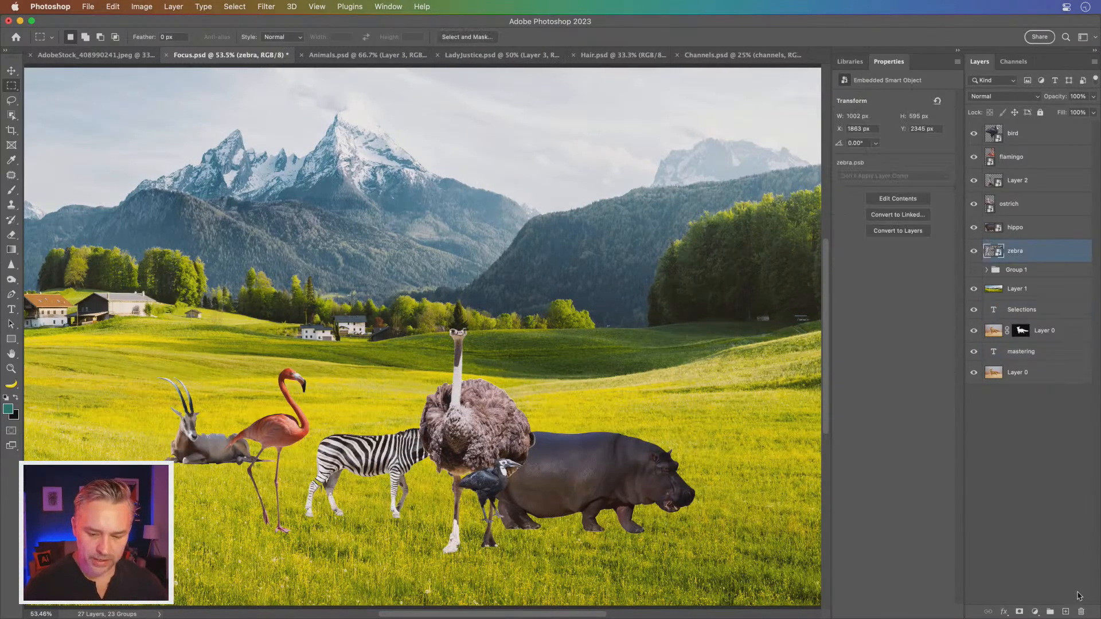
key("super+1")
left_click_drag(348, 368, 386, 157)
key("super+equal")
scroll(388, 158, "down", 5)
scroll(388, 159, "left", 4)
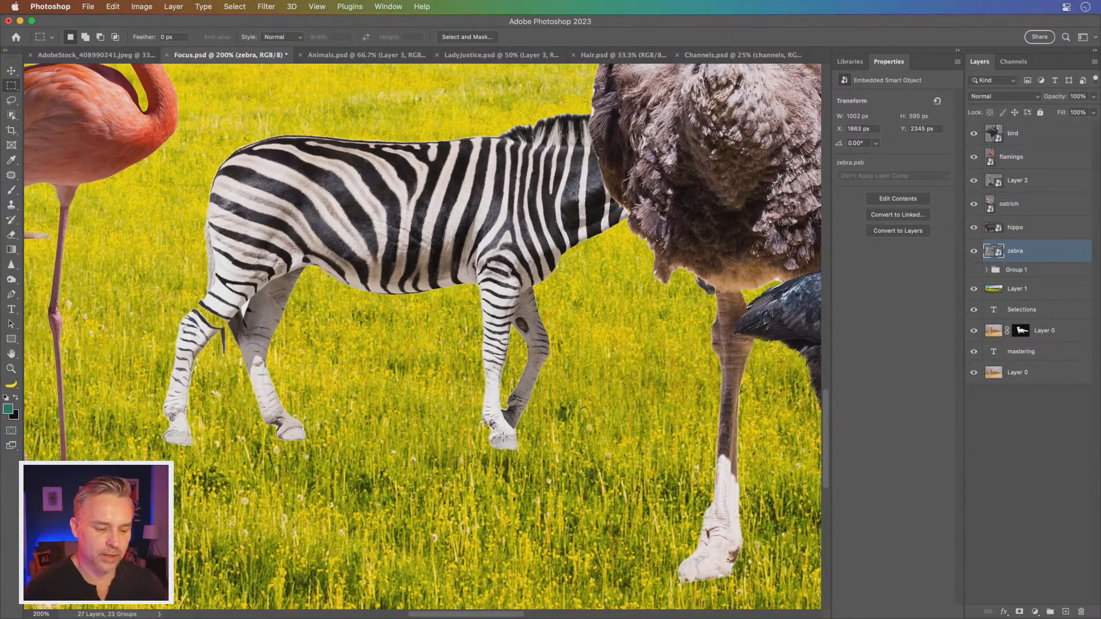
left_click(11, 190)
left_click(29, 191)
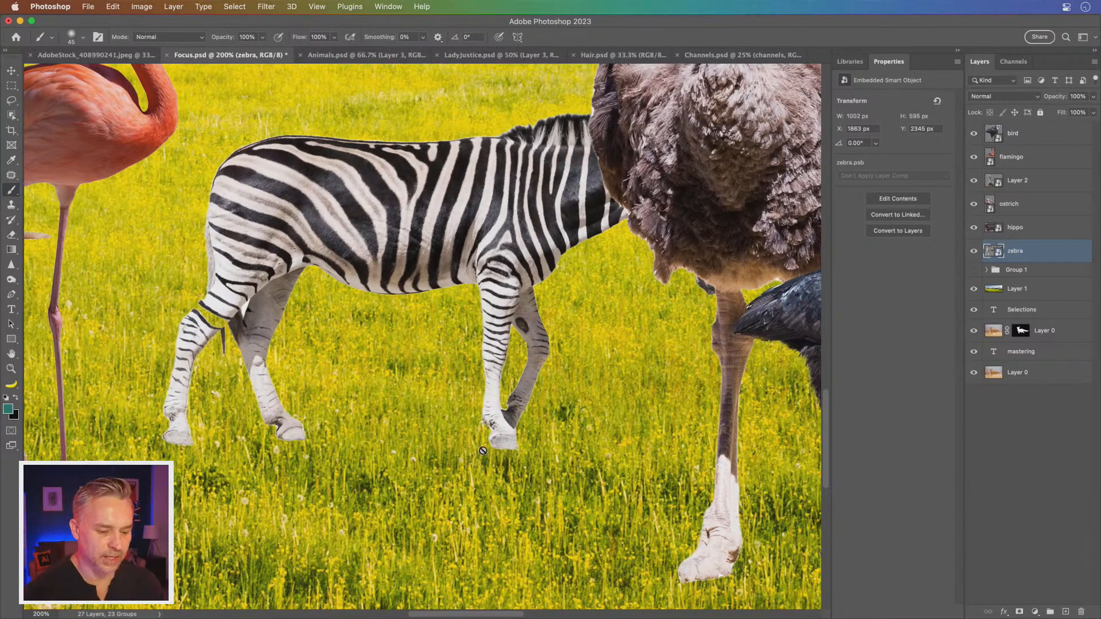
left_click(1020, 612)
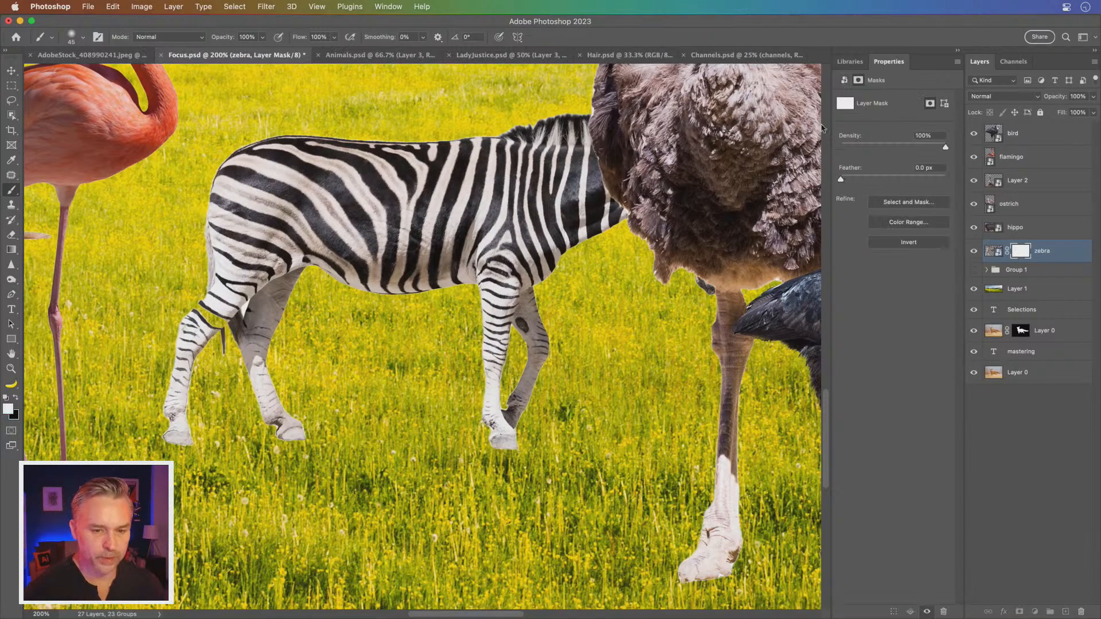
Step: Search the brushes for hair, choose the first 381 px brush in the Concept set, and reduce it to 200 px
left_click(387, 7)
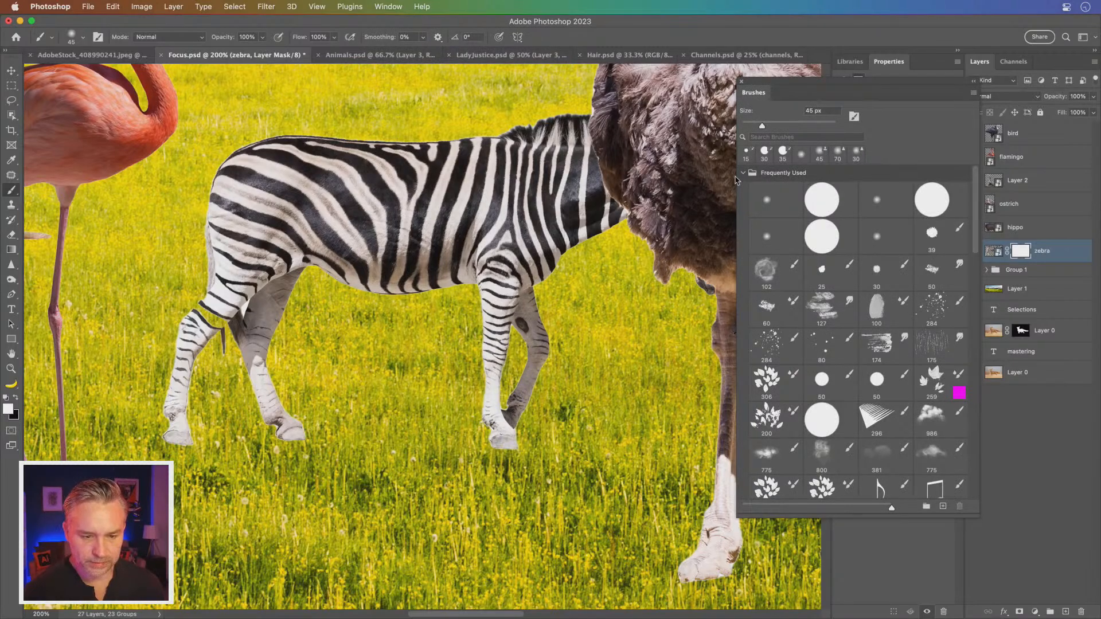
left_click(743, 173)
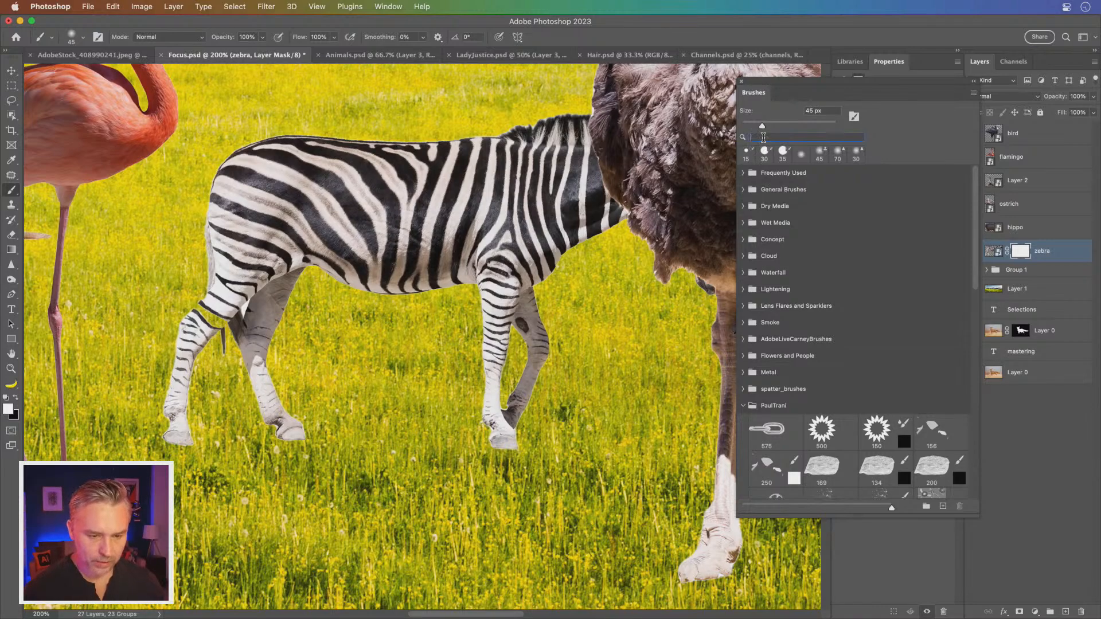
type("hair")
left_click(768, 206)
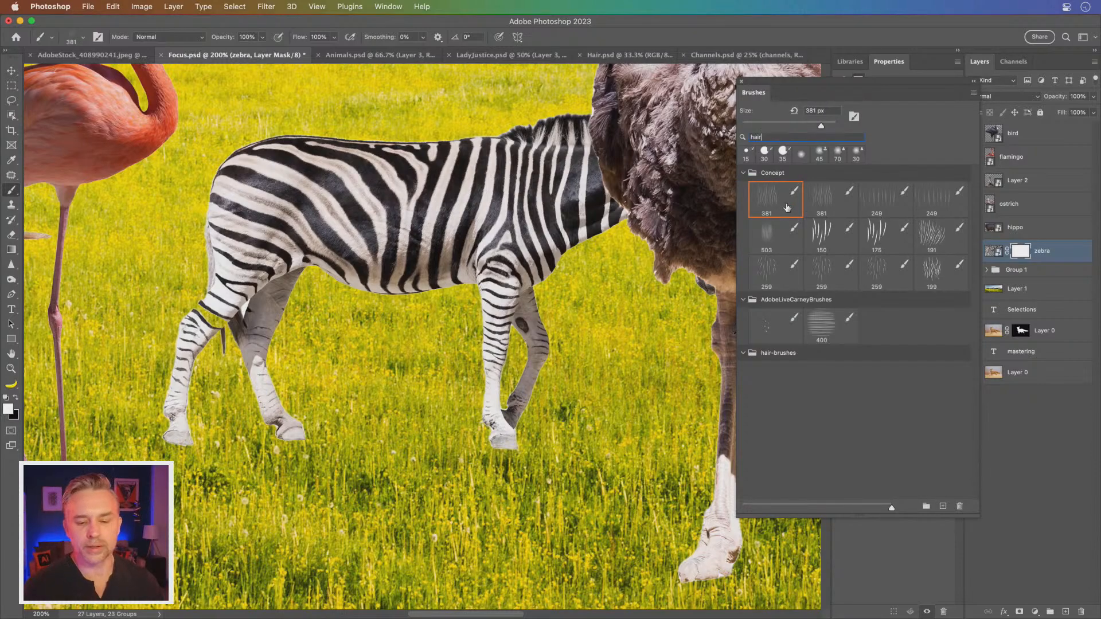
left_click(926, 241)
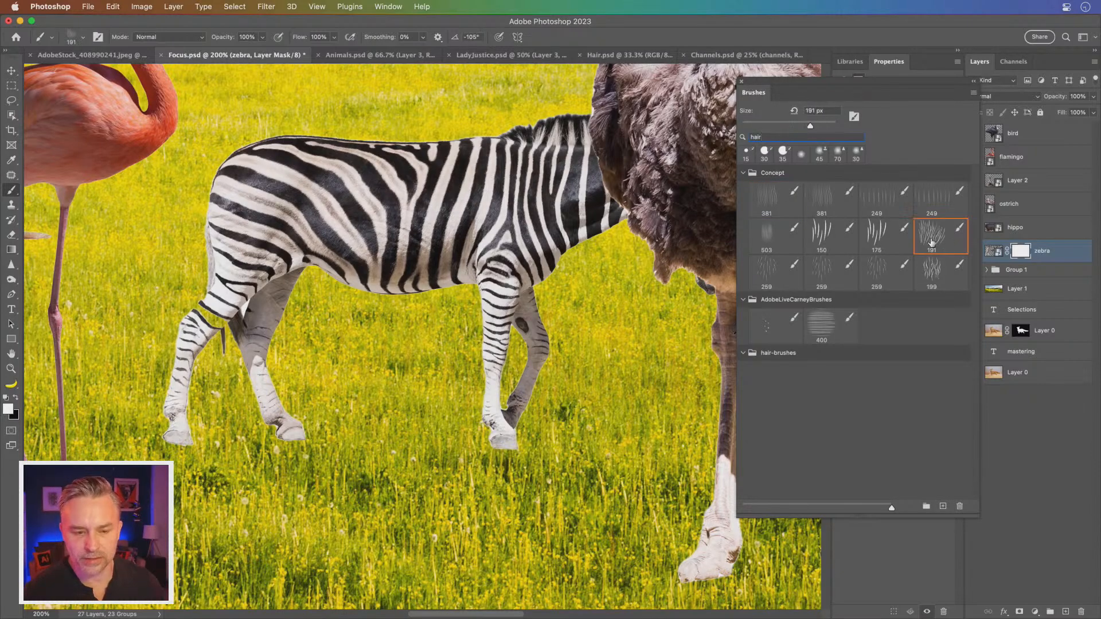
left_click(767, 207)
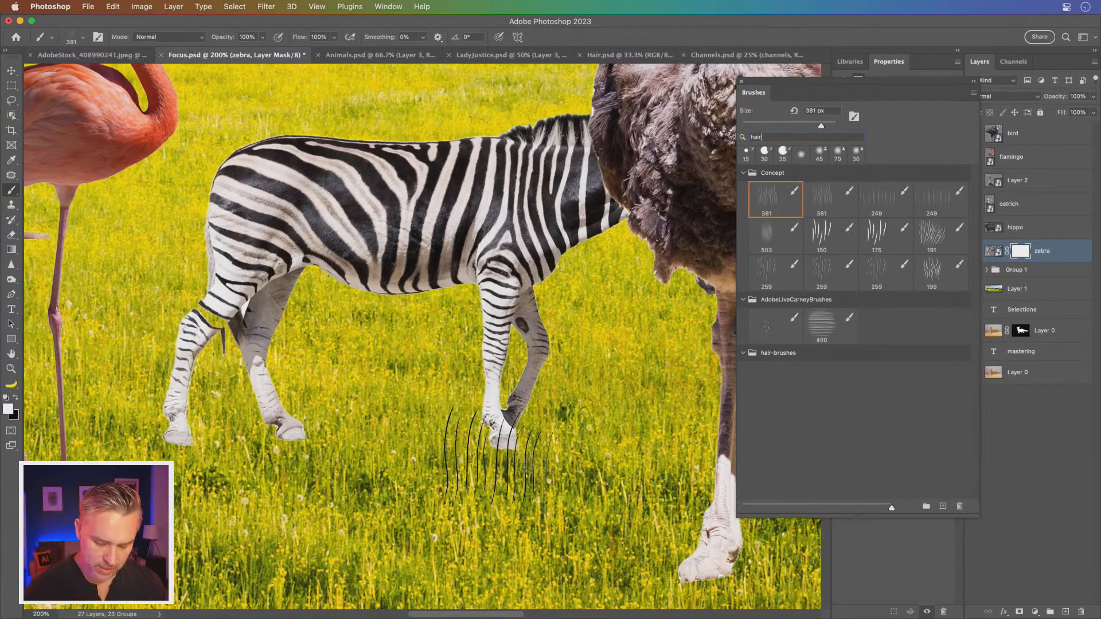
type("[[[[[")
key("Escape")
key("bracketleft")
key("bracketleft")
key("bracketleft")
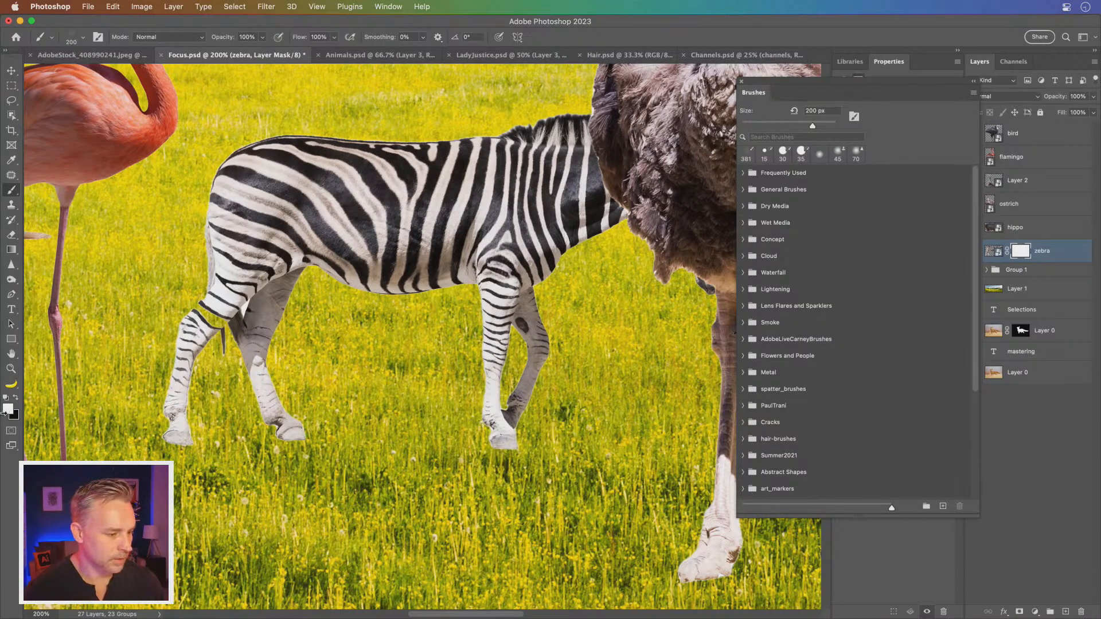
Step: Paint black on the zebra's mask with the hair brush at varying sizes so the hooves blend into the grass
left_click(16, 399)
left_click(504, 447)
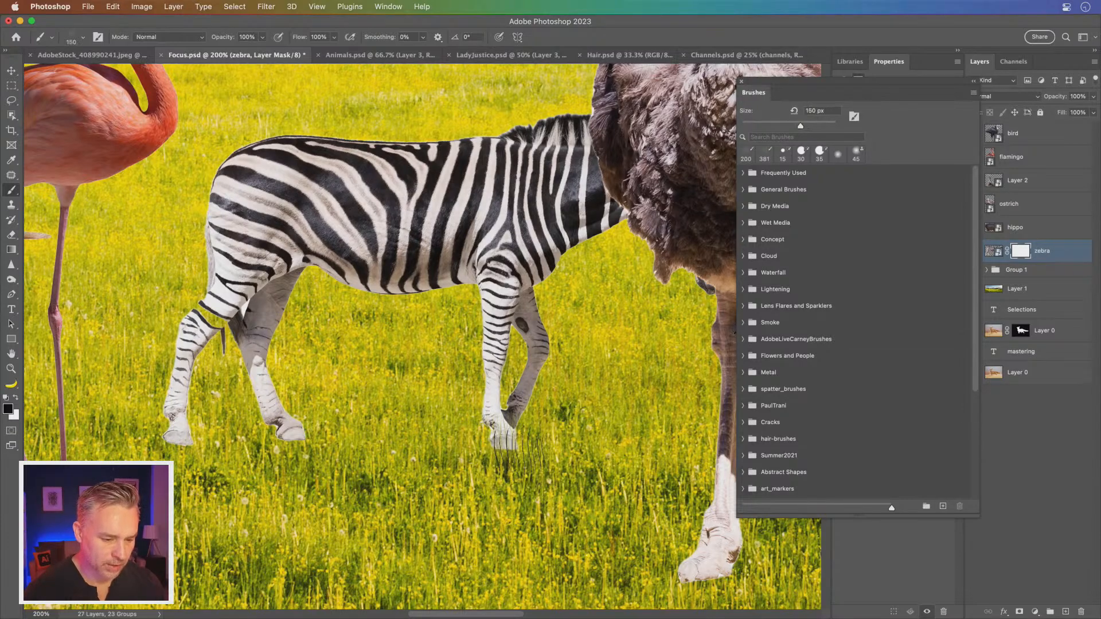
key("bracketleft")
key("bracketleft")
mouse_move(508, 437)
left_mouse_down()
mouse_move(472, 429)
mouse_move(505, 428)
left_mouse_up()
key("bracketright")
key("bracketright")
mouse_move(289, 426)
left_mouse_down()
mouse_move(320, 432)
mouse_move(265, 425)
mouse_move(298, 430)
left_mouse_up()
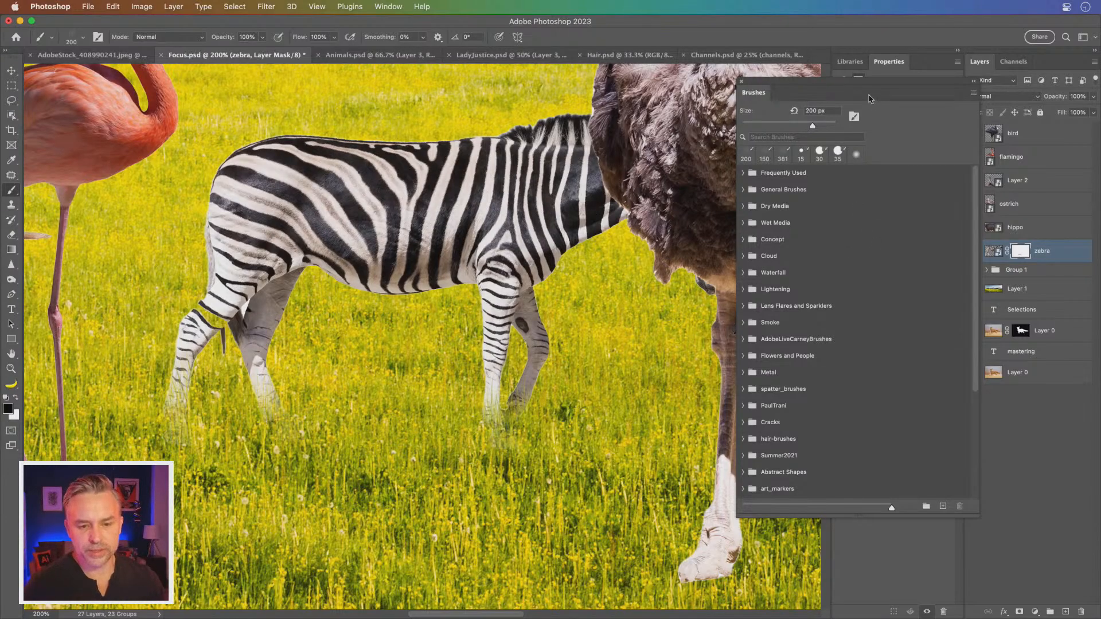
Step: Create a new layer between Group 1 and the zebra, and choose a soft round 200 px brush with black as foreground colour
left_click_drag(869, 98, 621, 114)
left_click(1049, 270)
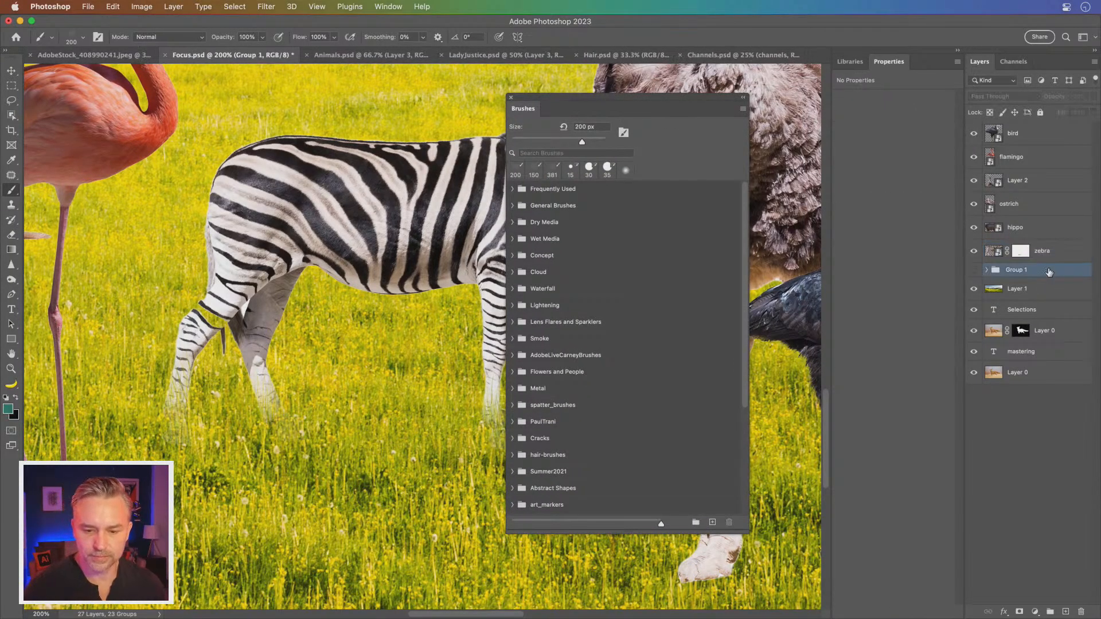
left_click(1065, 612)
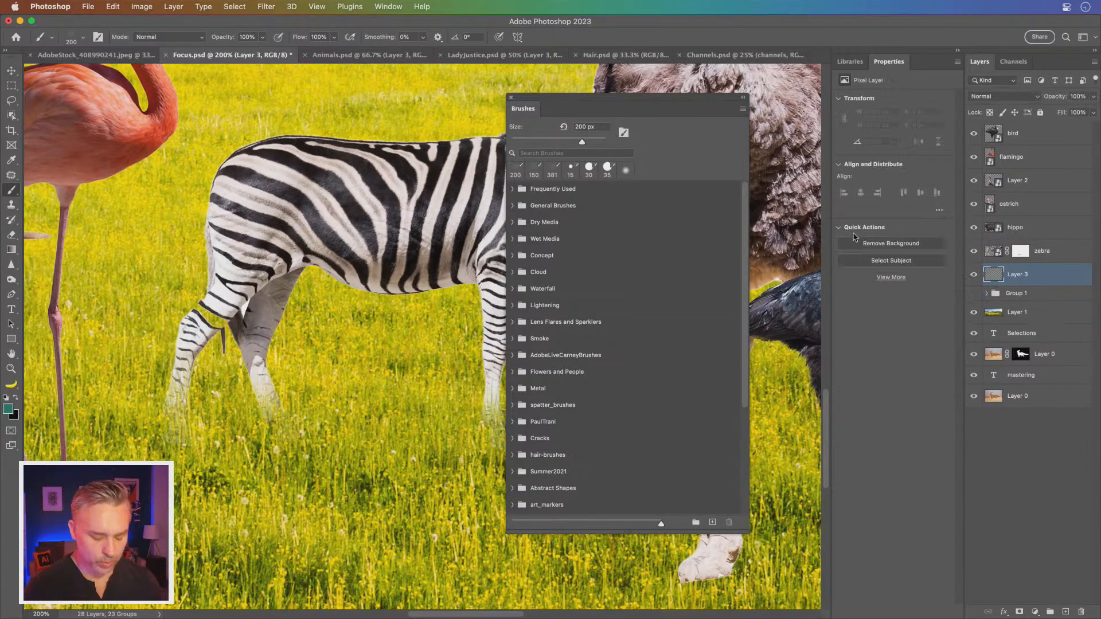
left_click(513, 189)
left_click(533, 215)
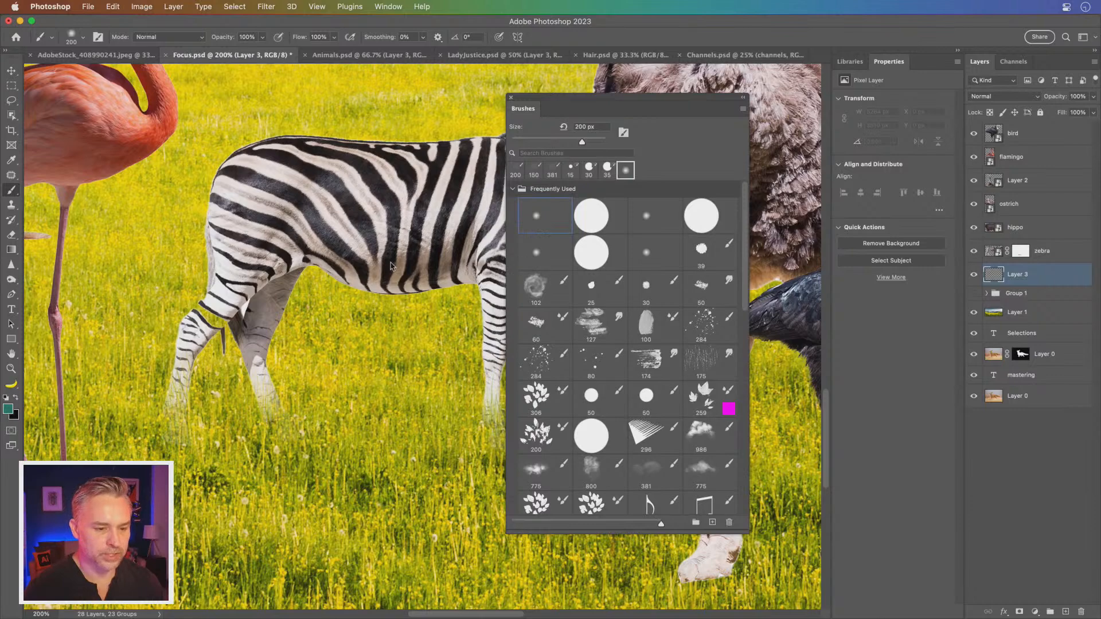
left_click(15, 399)
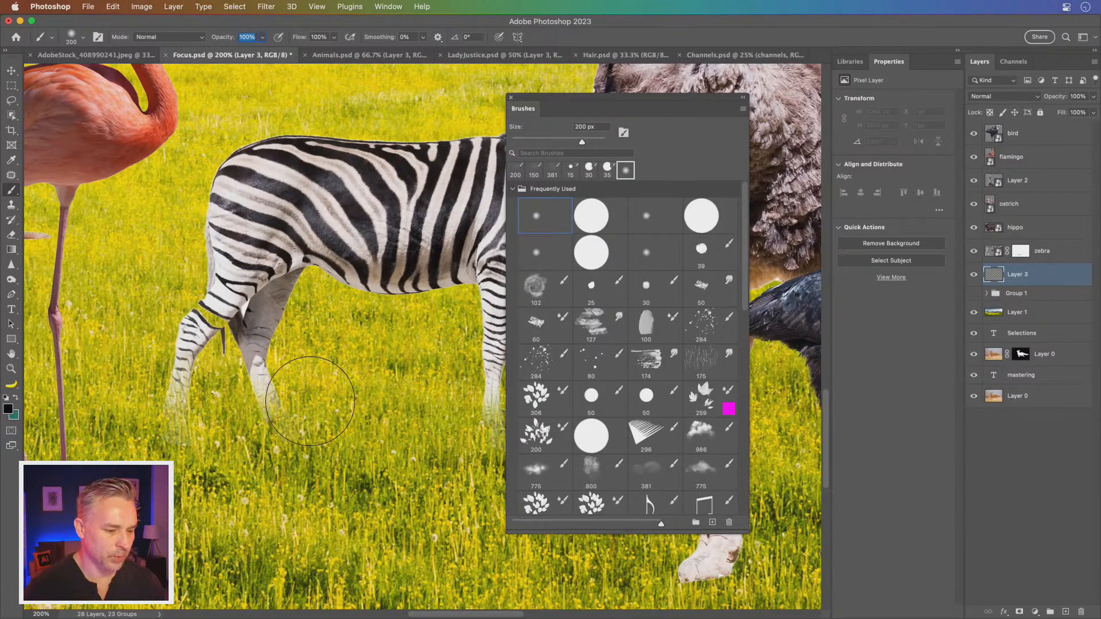
Step: Try to paint a black shadow beneath the zebra with the 200 px soft brush, and undo the stroke
left_click_drag(570, 114, 730, 132)
mouse_move(564, 403)
left_mouse_down()
mouse_move(230, 390)
mouse_move(313, 391)
left_mouse_up()
key("super+z")
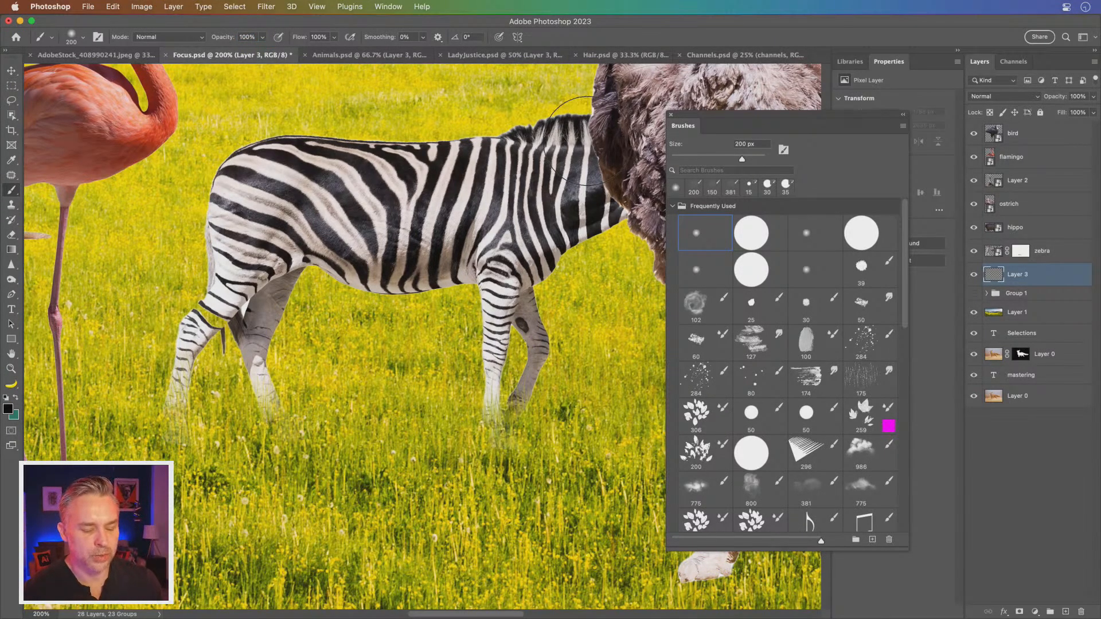
key("super+1")
key("super+minus")
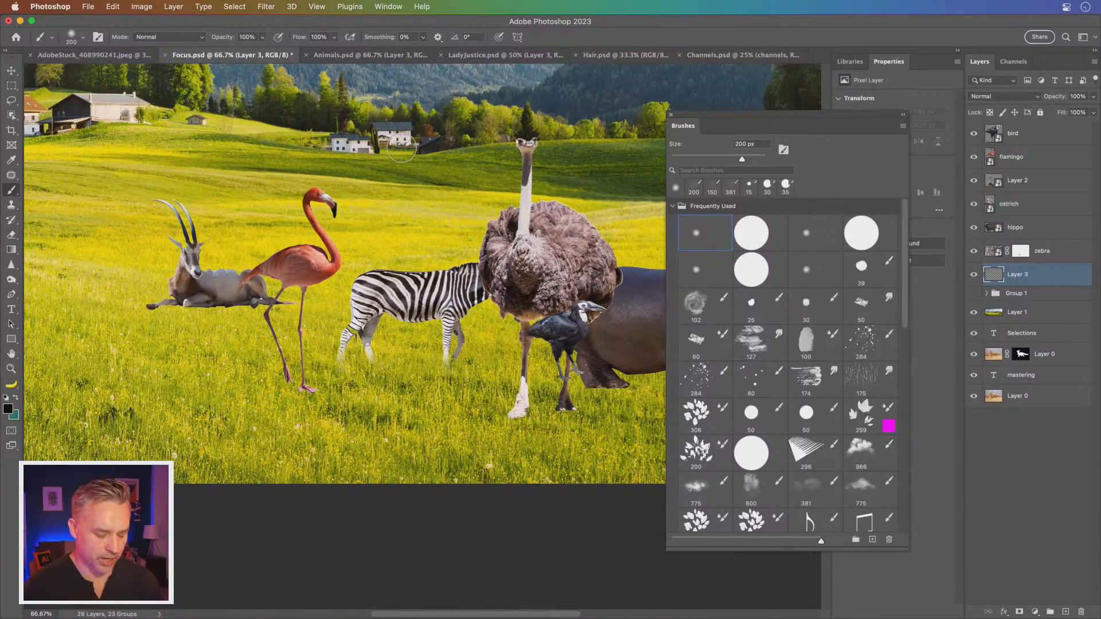
Step: Reduce the soft round brush to 100 px to suit the ground area between the zebra's legs
key("super+plus")
key("super+plus")
key("bracketleft")
key("bracketleft")
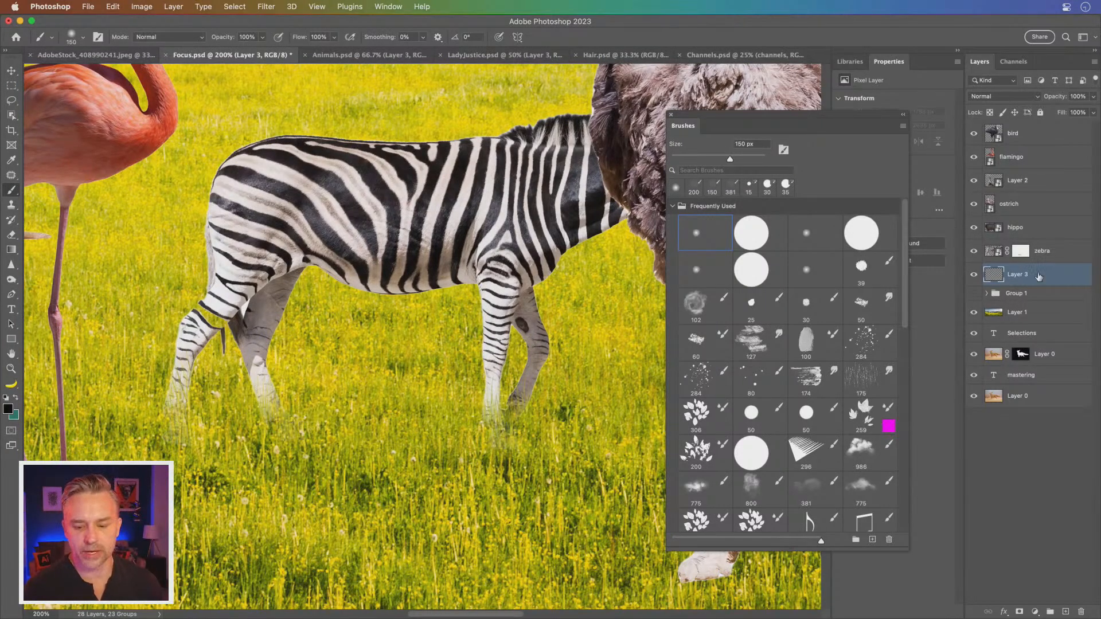
left_click(1036, 613)
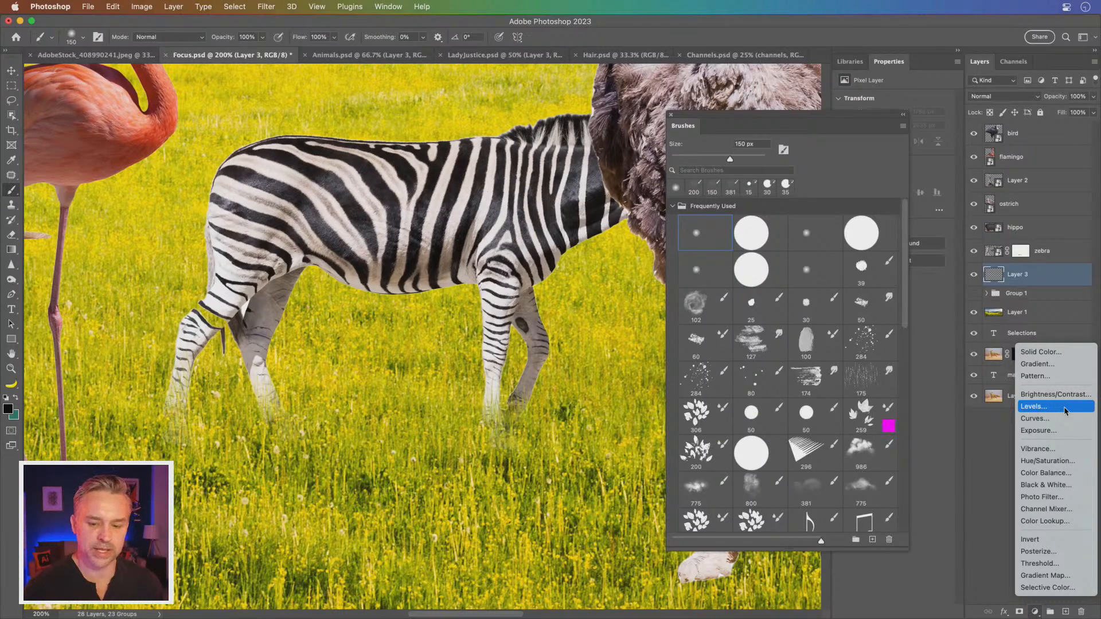
left_click(261, 310)
key("bracketleft")
key("bracketleft")
key("bracketleft")
key("bracketleft")
key("bracketright")
key("bracketright")
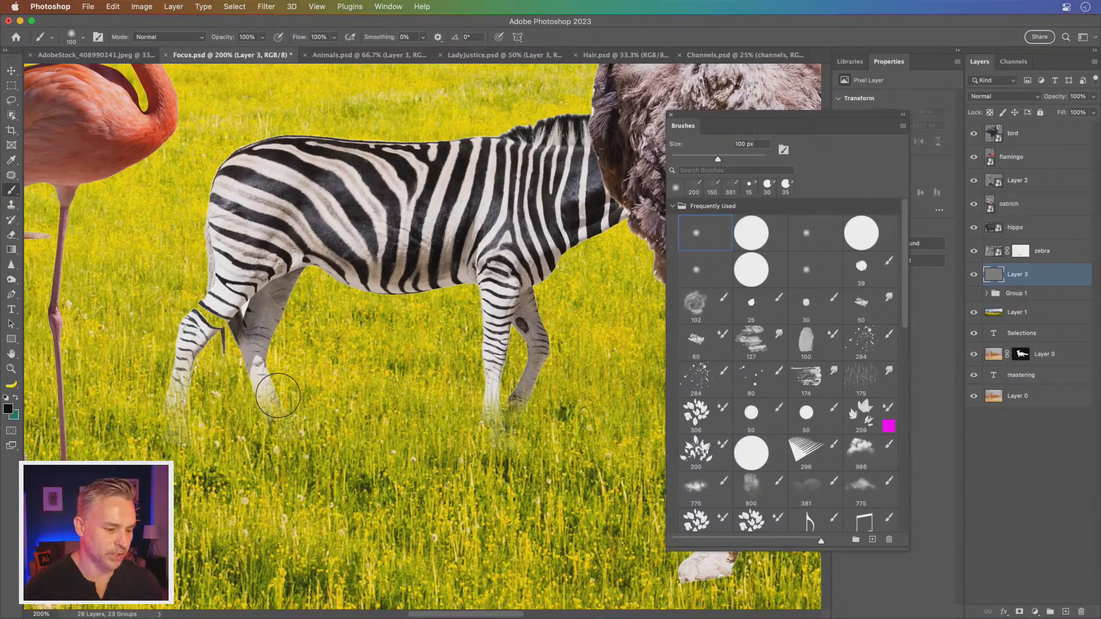
Step: Lower the brush flow to 3%, paint a soft black shadow on the grass beneath the zebra, and enlarge the brush to 150 px
left_click_drag(271, 394, 483, 396)
key("super+z")
left_click_drag(302, 36, 234, 38)
mouse_move(288, 402)
left_mouse_down()
mouse_move(537, 412)
mouse_move(264, 407)
mouse_move(519, 422)
mouse_move(284, 412)
mouse_move(429, 412)
mouse_move(220, 399)
mouse_move(623, 410)
left_mouse_up()
key("bracketright")
key("bracketright")
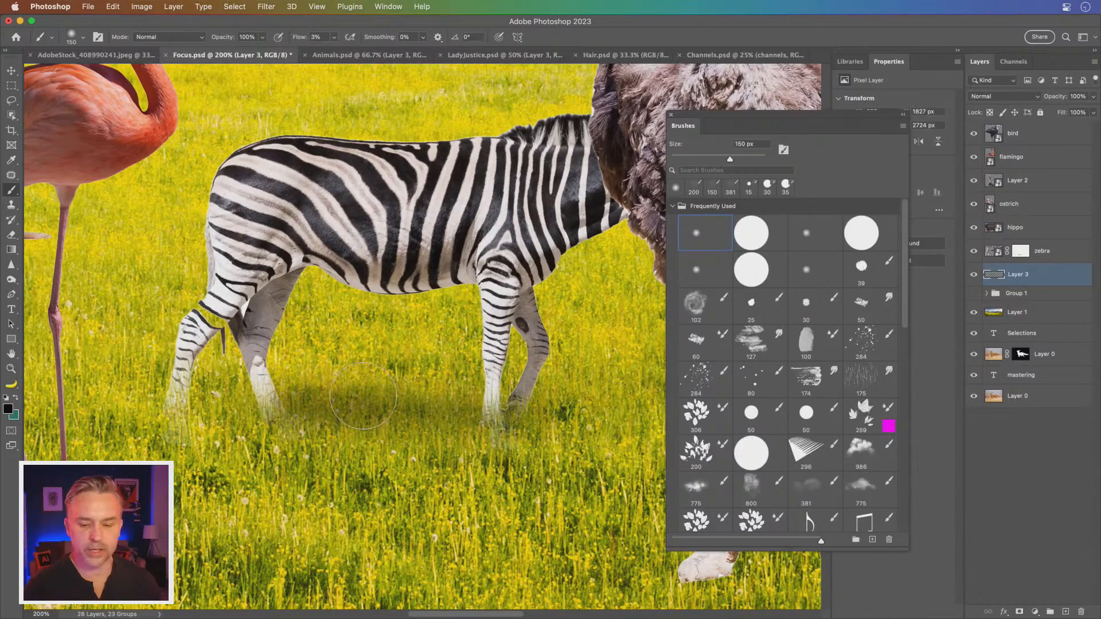
Step: Add a Levels adjustment layer above the painted shadow layer, and load the shadow layer's pixels as a selection
left_click(1035, 612)
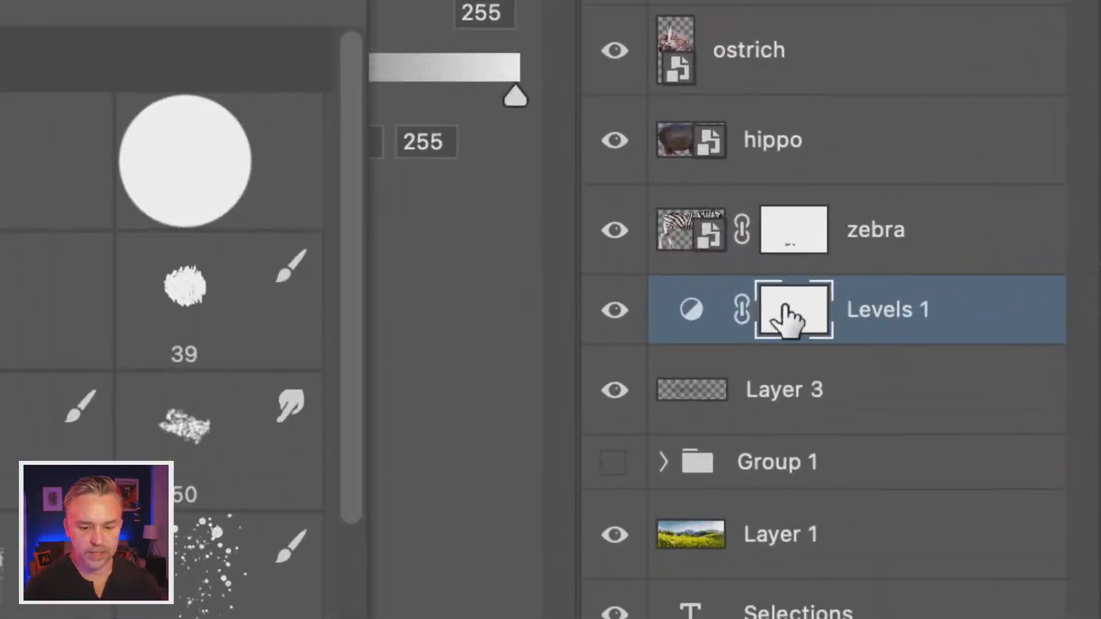
left_click(685, 398)
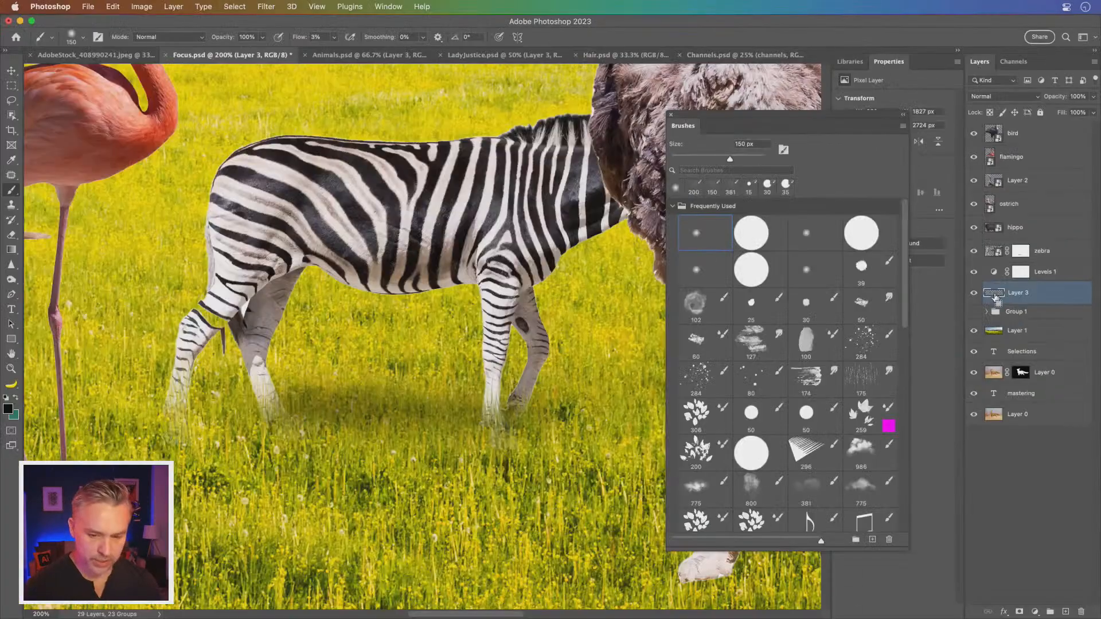
left_click(995, 296, "super")
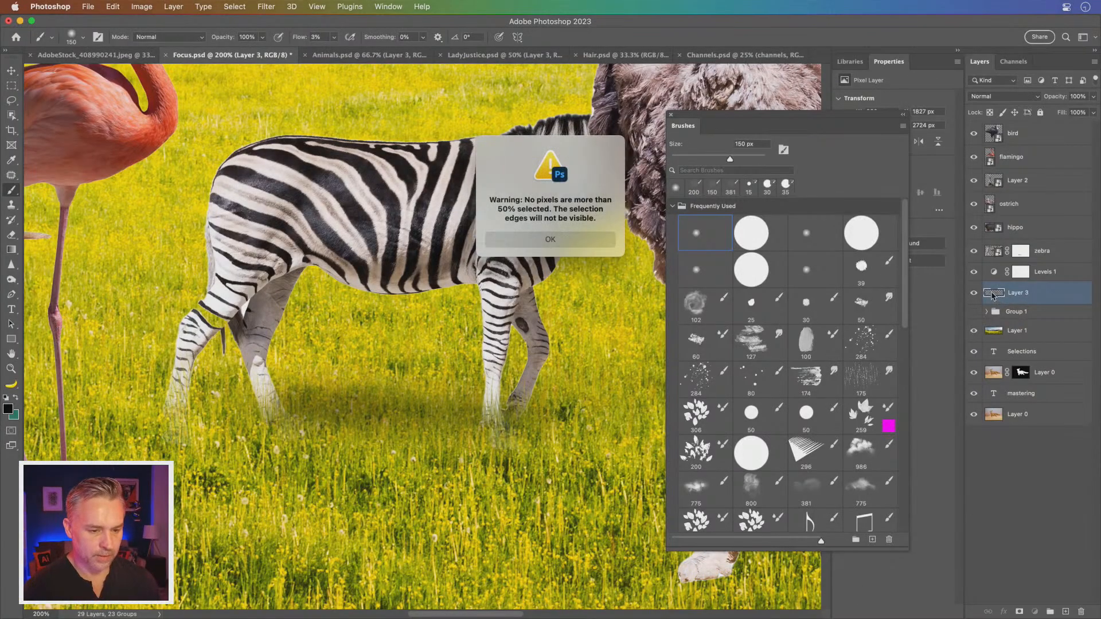
left_click(510, 247)
left_click(995, 294, "alt")
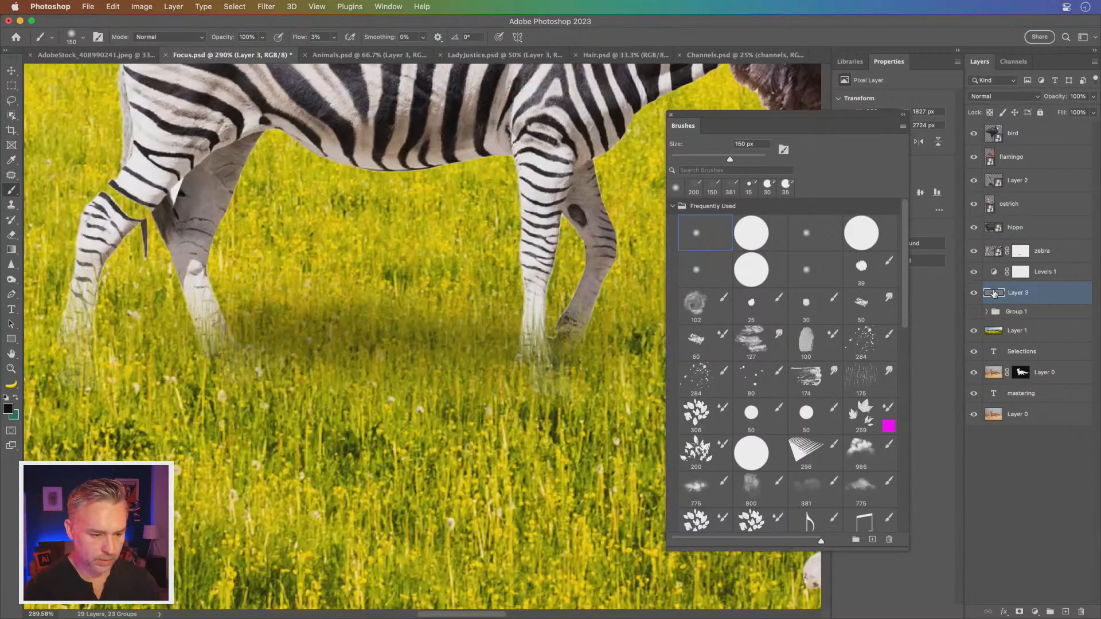
Step: Duplicate the painted shadow layer under the zebra several times and merge the copies into one darker shadow layer
left_click(995, 294, "super")
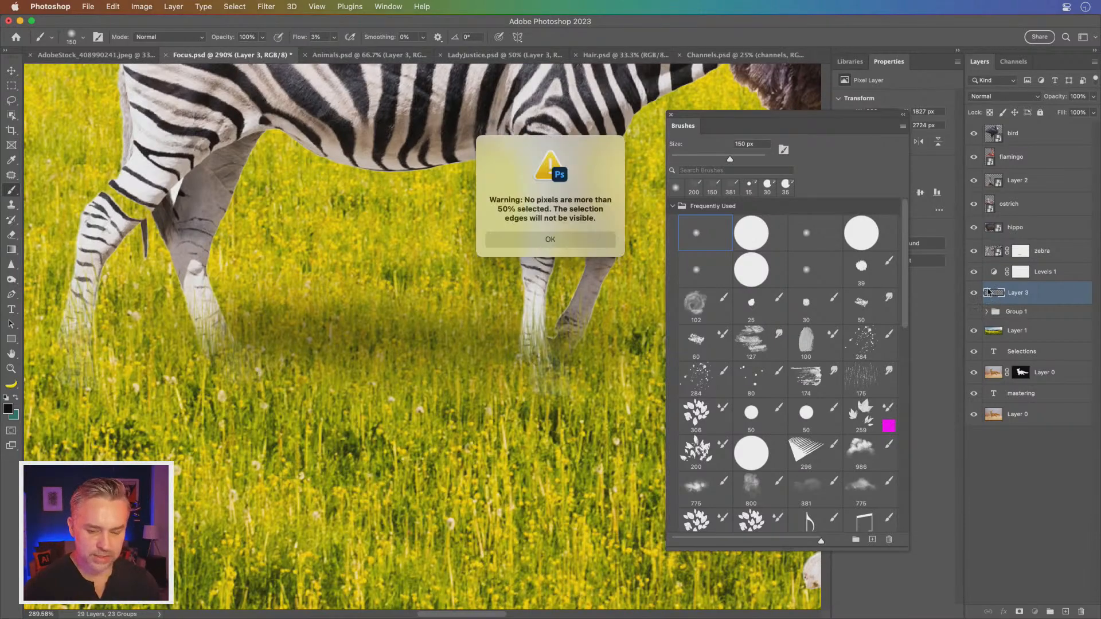
key("Return")
key("super+j")
key("super+j")
key("super+j")
key("super+j")
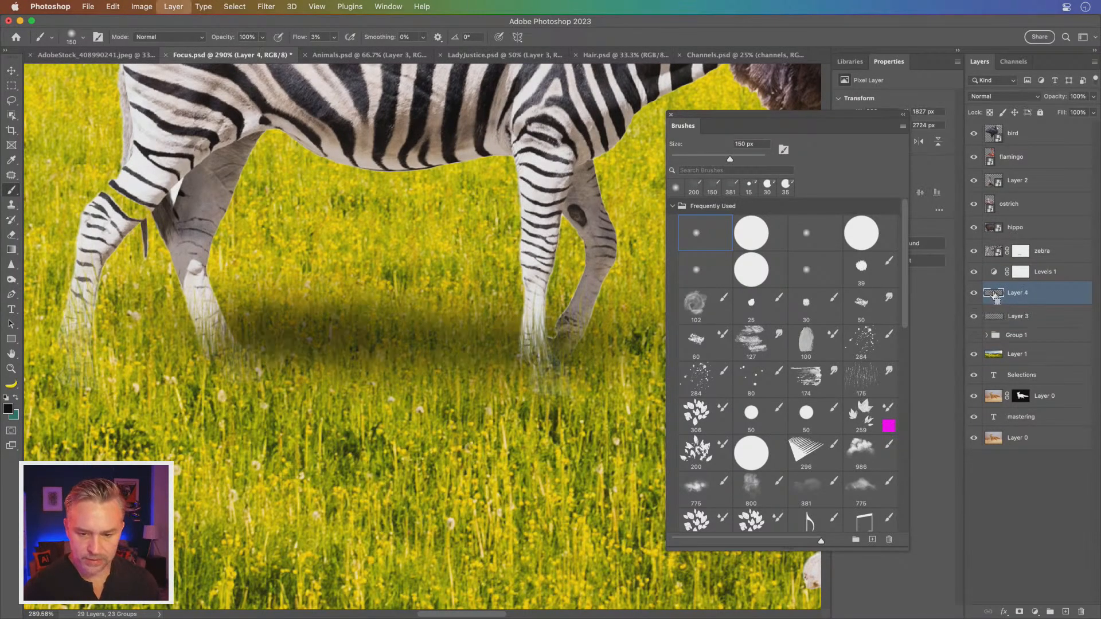
left_click(1028, 388, "shift")
right_click(1027, 388)
key("Escape")
key("super+e")
Step: Load the merged shadow as a selection and replace the Levels 1 adjustment's blank mask with a mask from that selection
left_click(991, 294, "super")
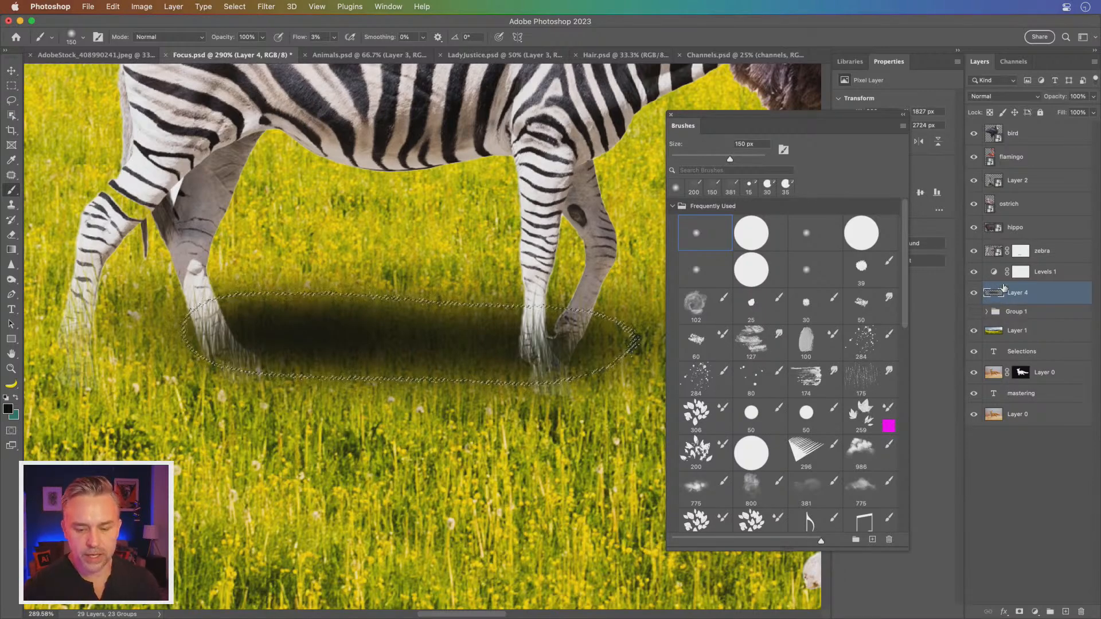
left_click(1021, 272)
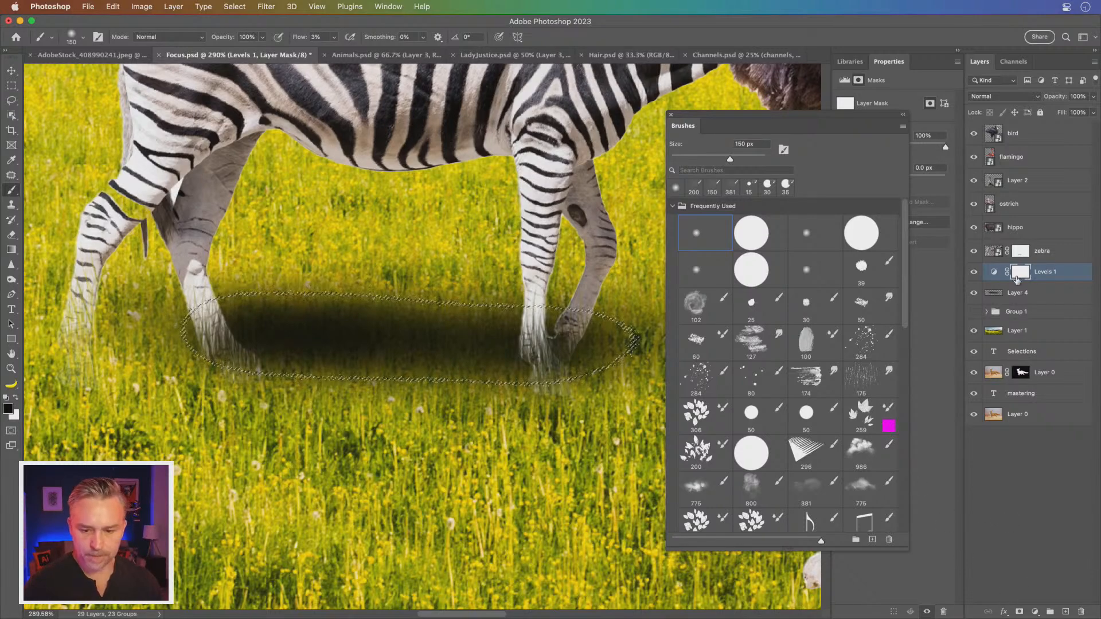
right_click(1024, 273)
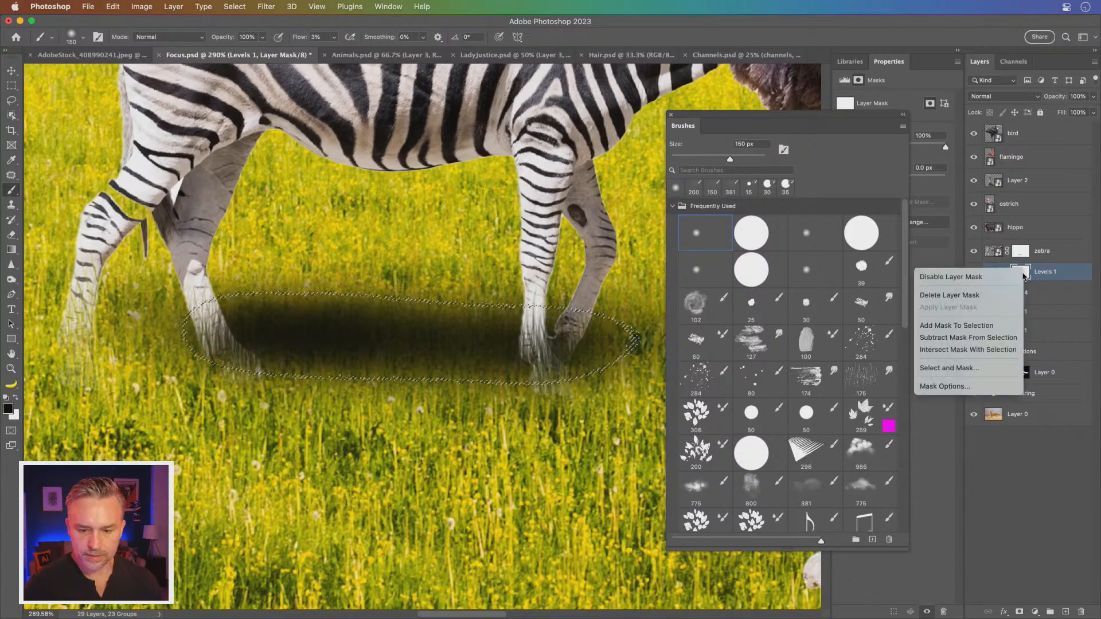
left_click(1082, 289)
right_click(1020, 274)
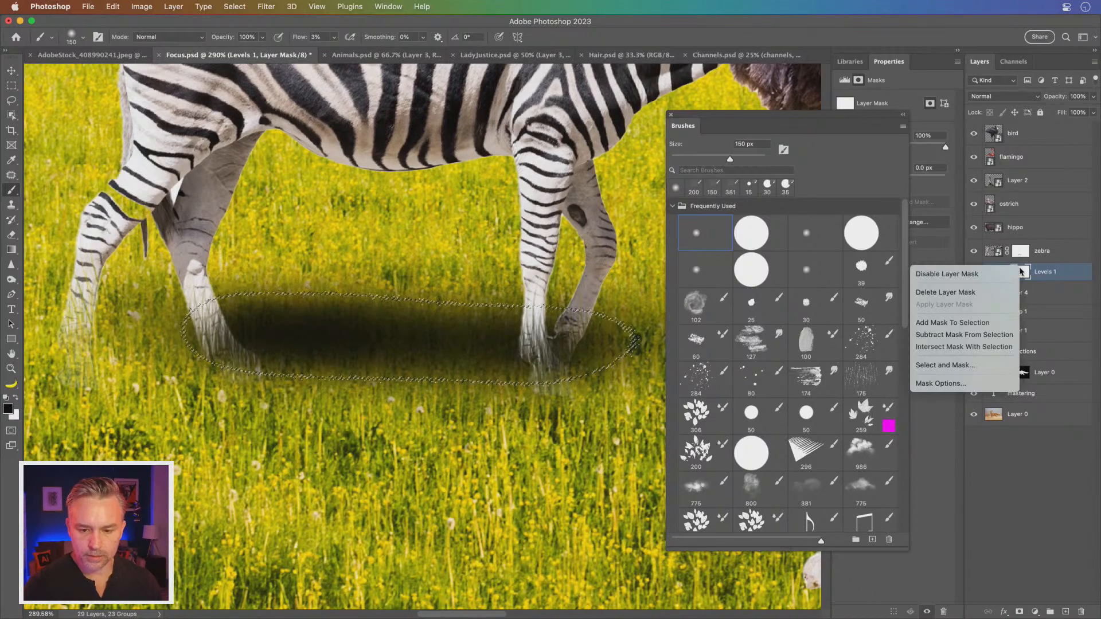
left_click(996, 293)
left_click(1021, 611)
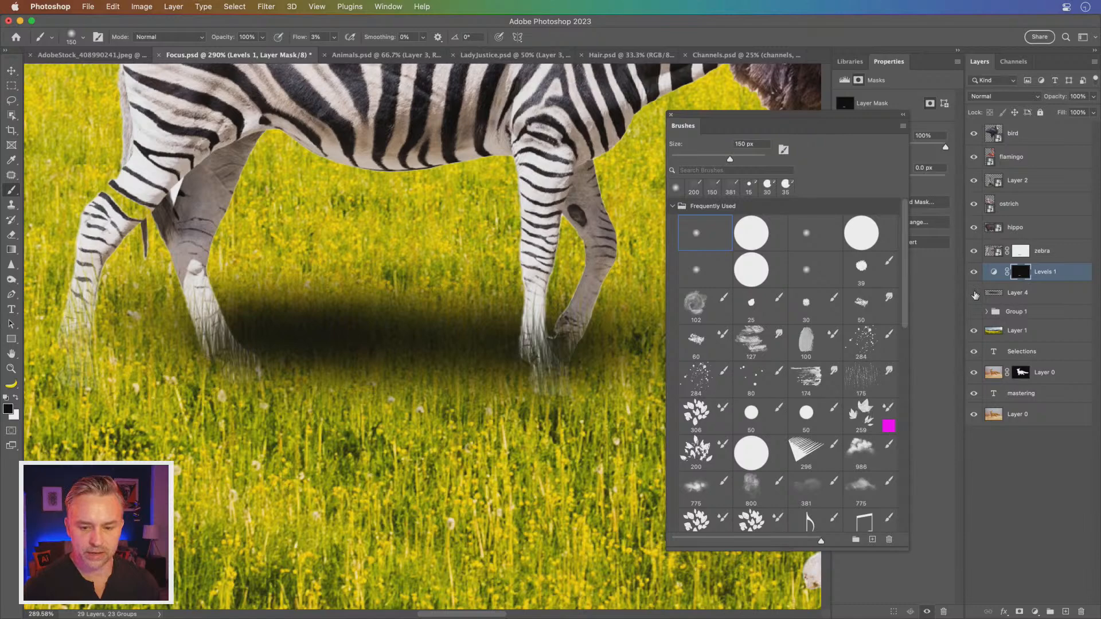
Step: Hide the painted shadow layer and set the Levels 1 black input level to 133, comparing the two shadow versions
left_click(976, 294)
left_click(994, 274)
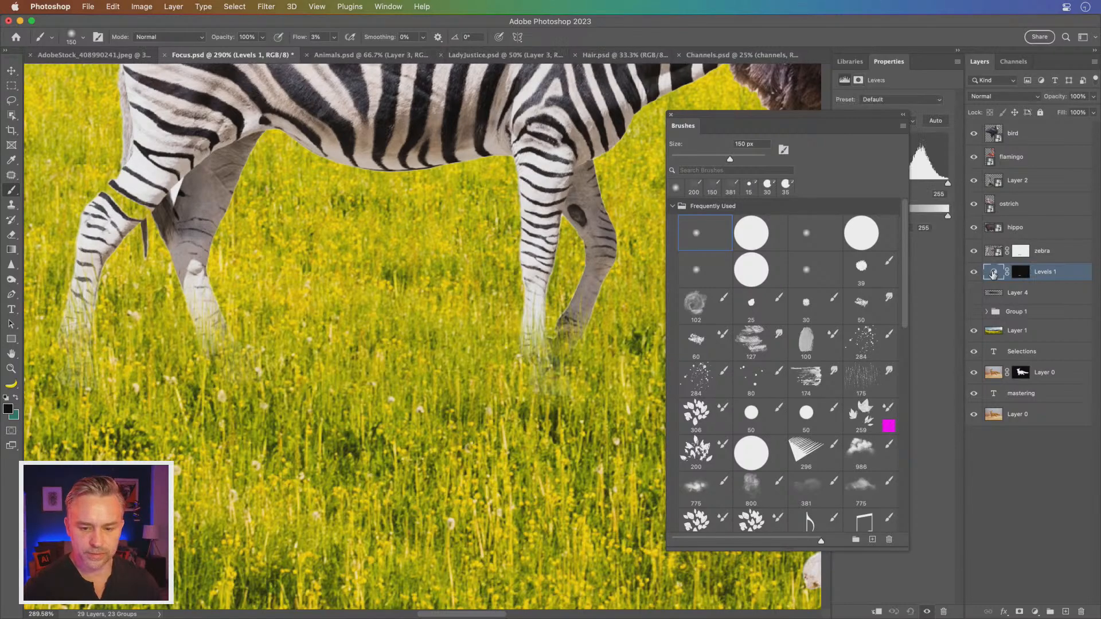
left_click_drag(732, 133, 656, 144)
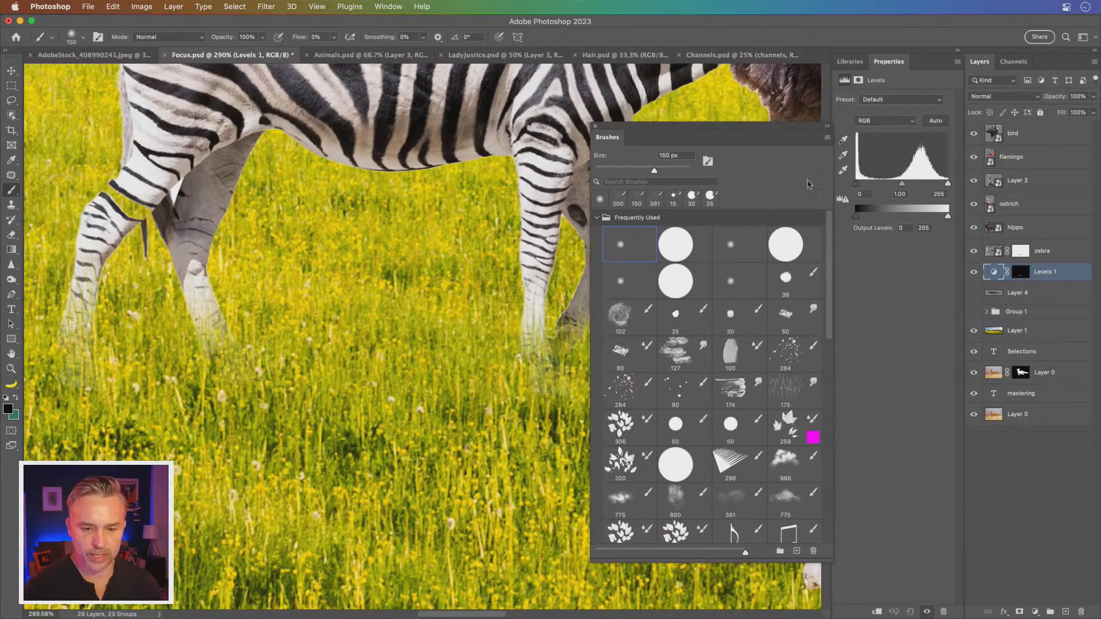
left_click_drag(856, 183, 905, 186)
left_click(974, 293)
left_click(974, 273)
left_click(974, 273)
left_click(974, 293)
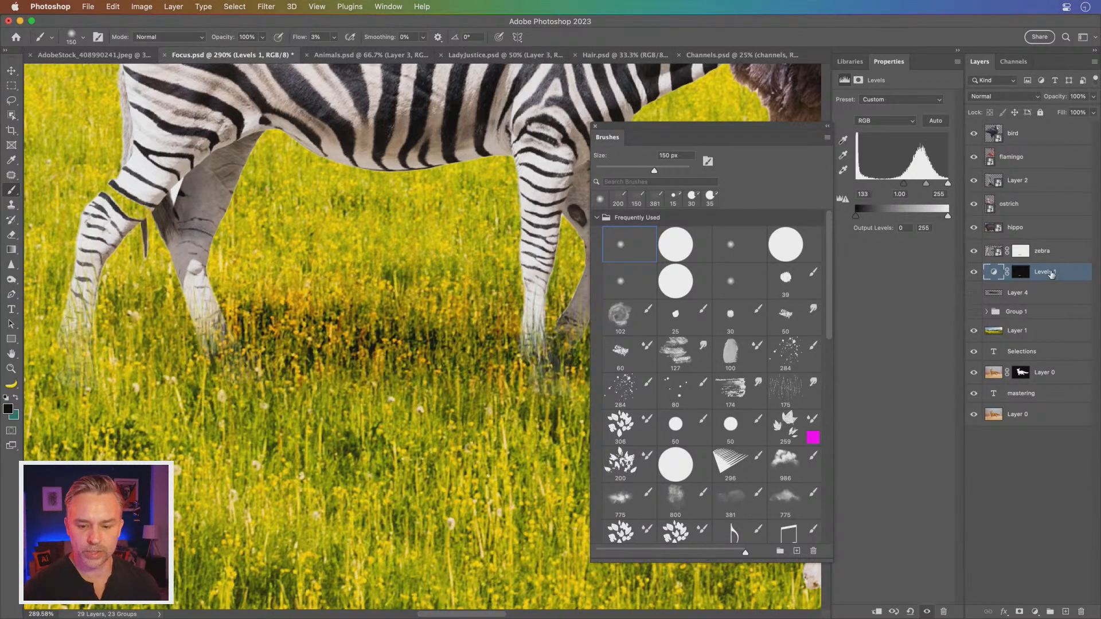
Step: Rename the Levels 1 adjustment layer as shadow and close the Brushes panel
double_click(1047, 272)
type("w")
key("Return")
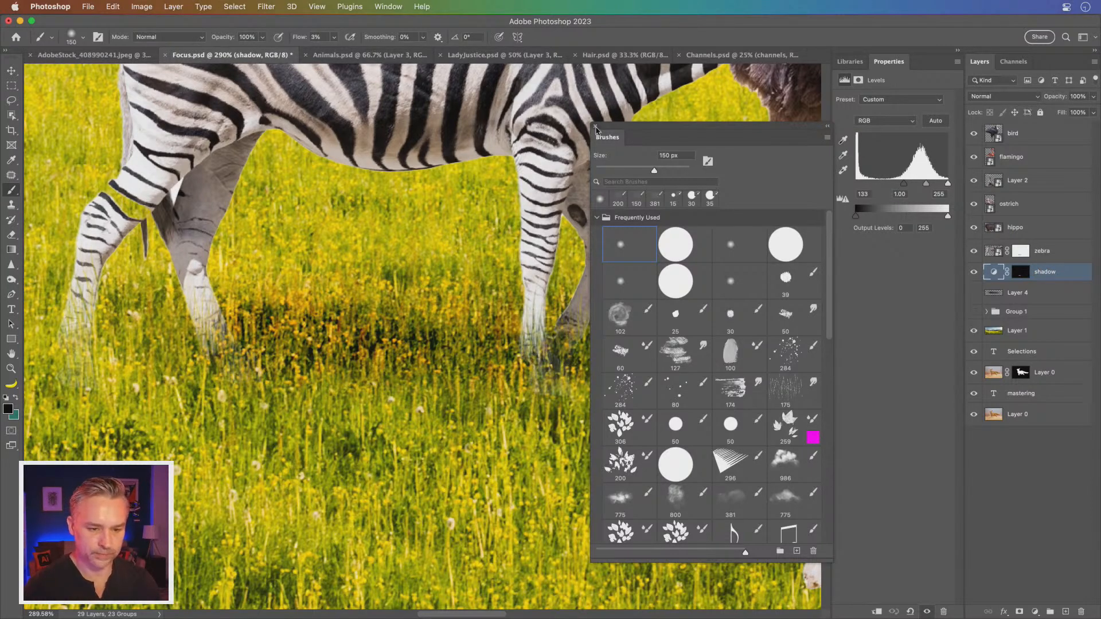
left_click(596, 129)
key("super+minus")
key("super+minus")
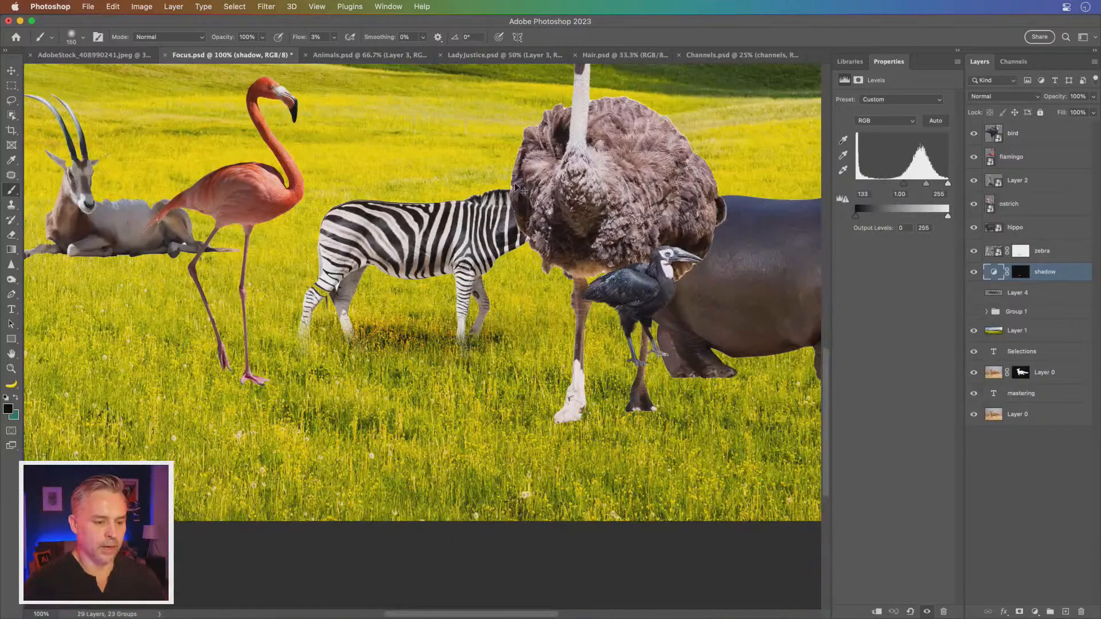
key("super+minus")
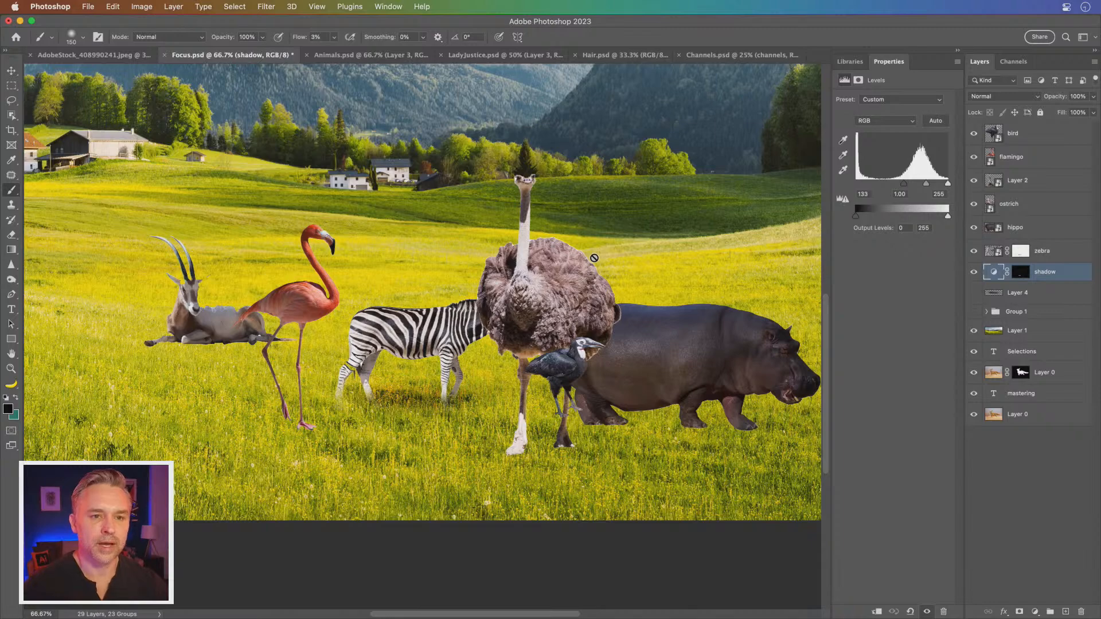
key("super+minus")
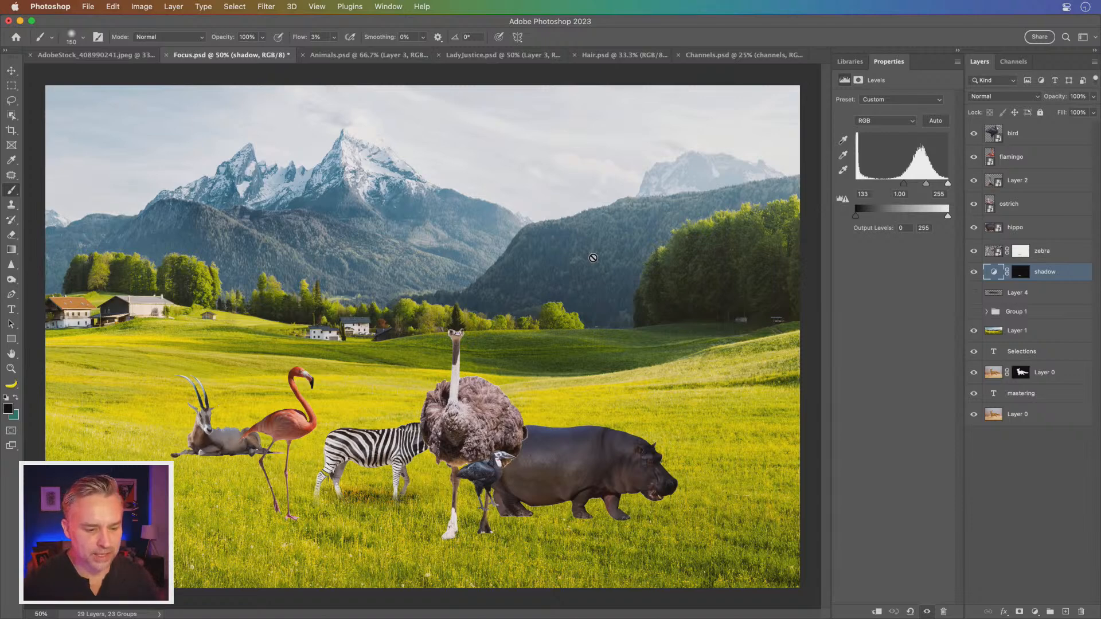
Step: Activate the Rectangular Marquee tool and switch to the Channels.psd mountain panorama document
left_click(12, 86)
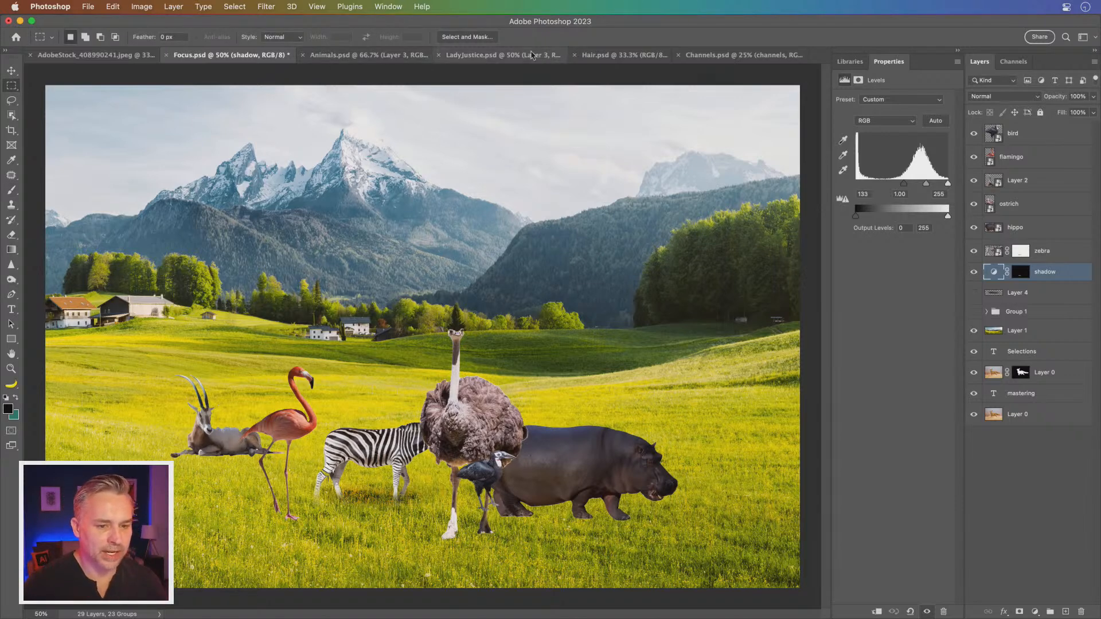
left_click(702, 55)
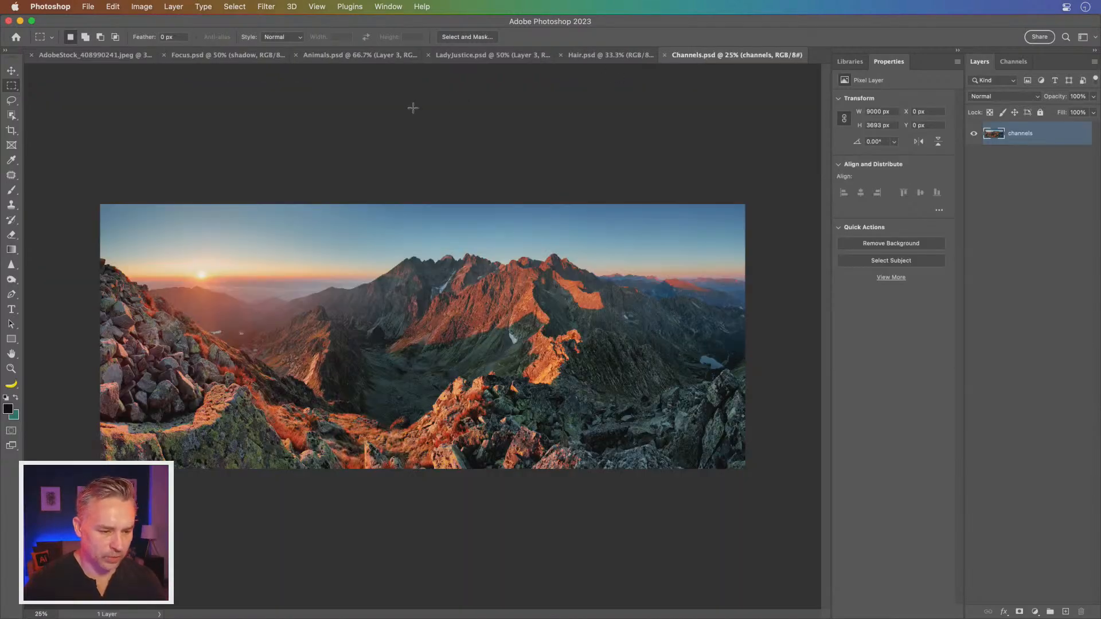
key("super+plus")
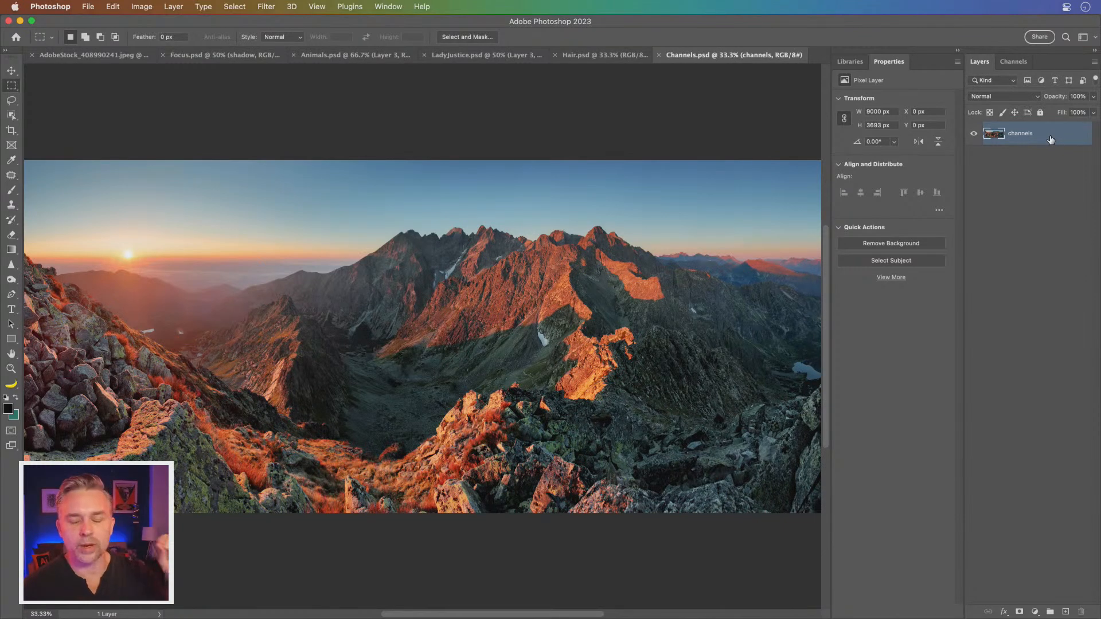
Step: Try Sky Replacement on the panorama with a red sunset sky from the Spectacular group
left_click(89, 7)
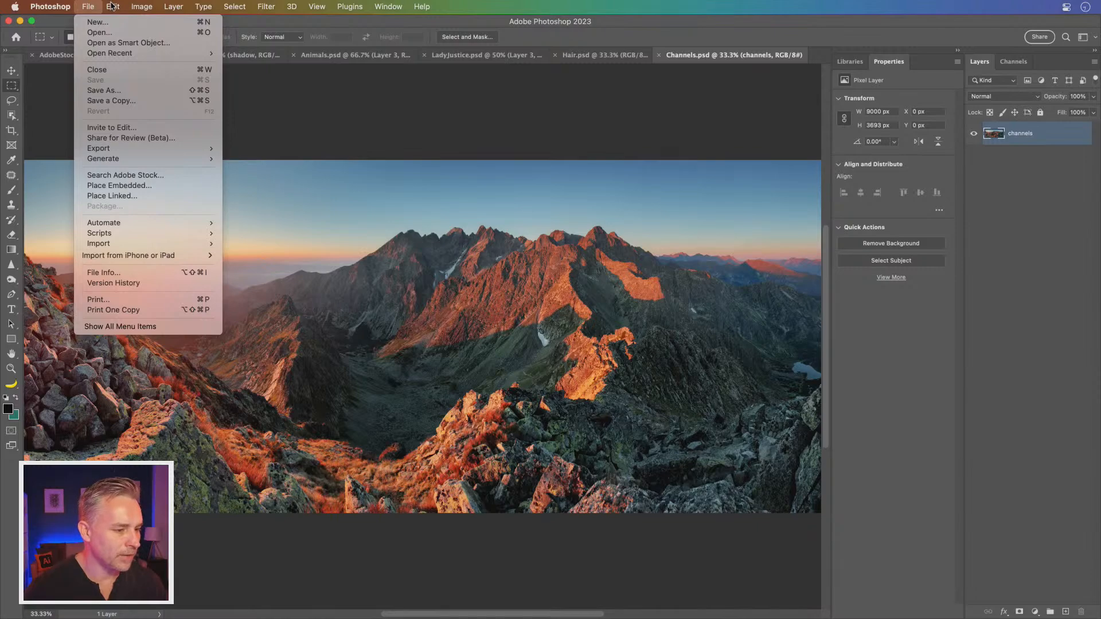
mouse_move(114, 7)
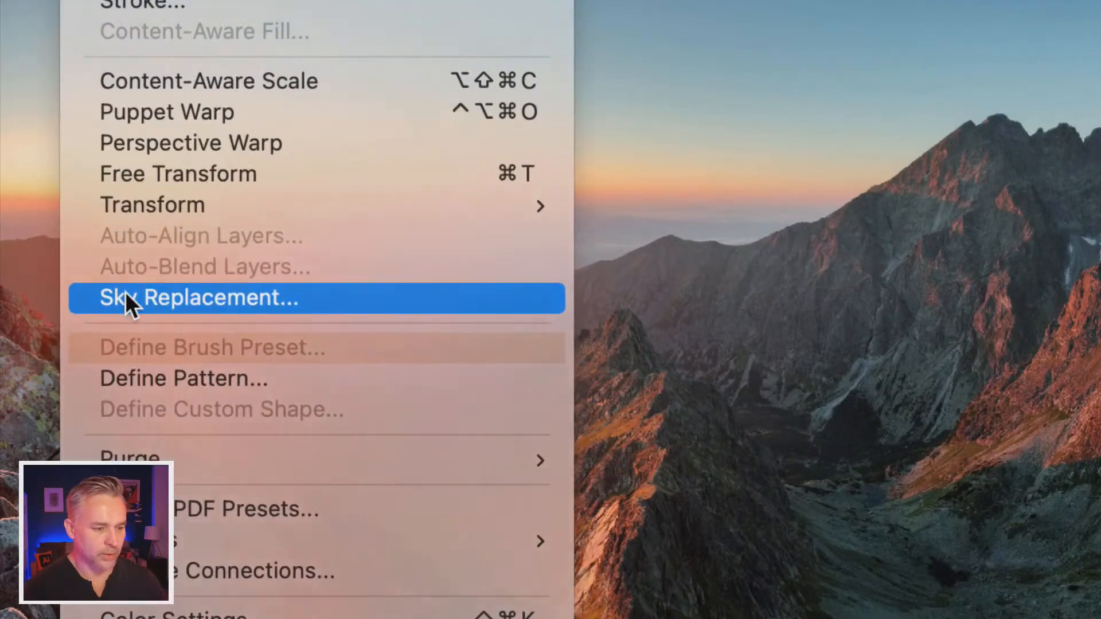
left_click(122, 293)
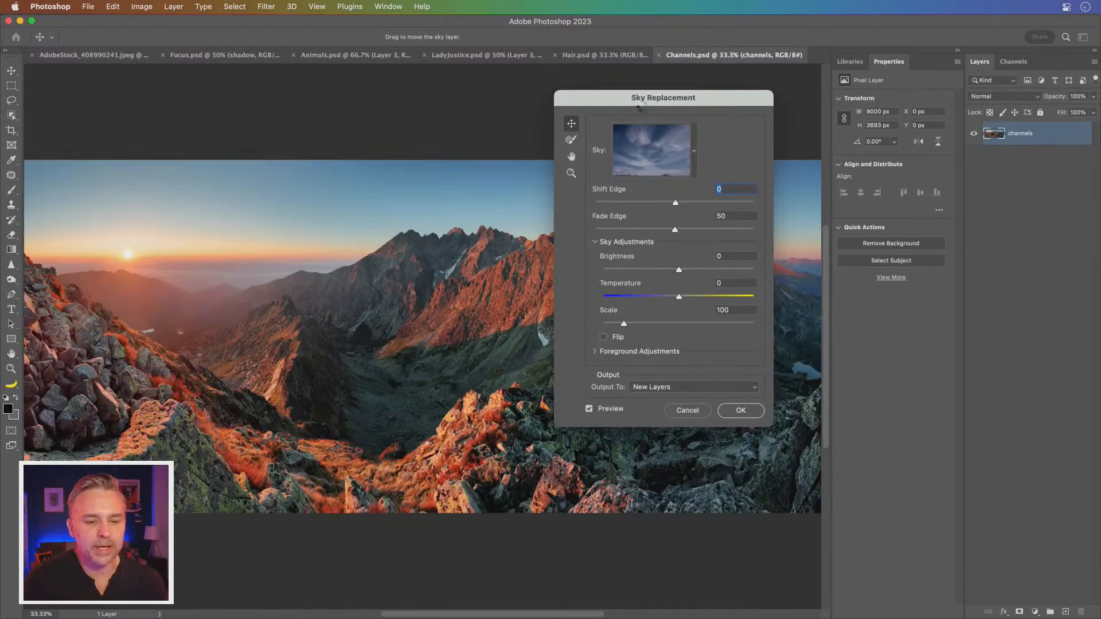
left_click_drag(642, 98, 737, 88)
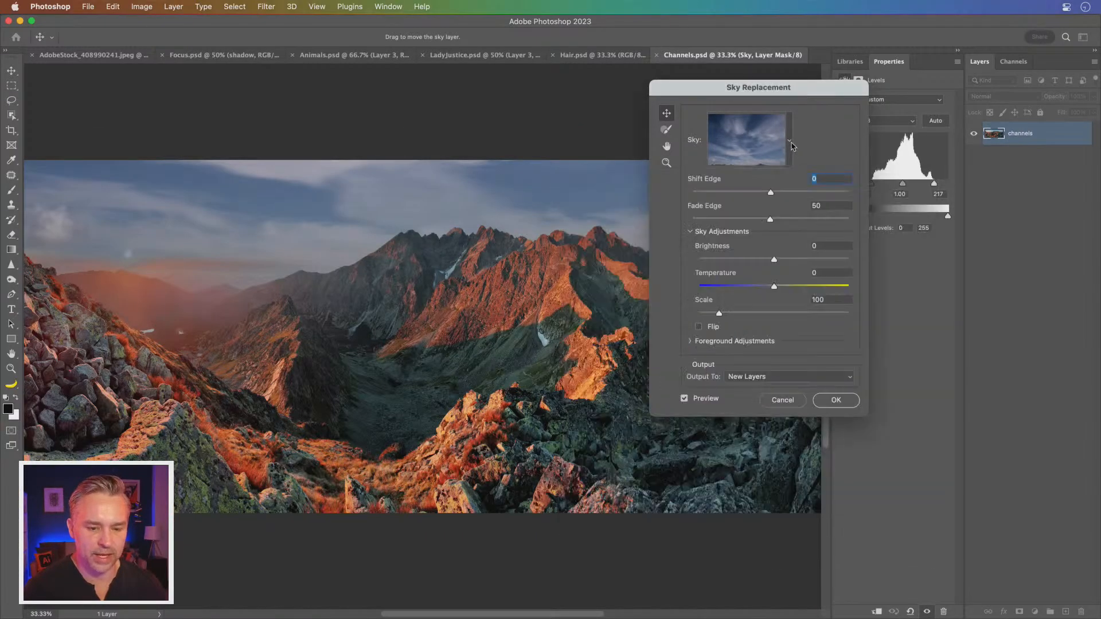
left_click(790, 143)
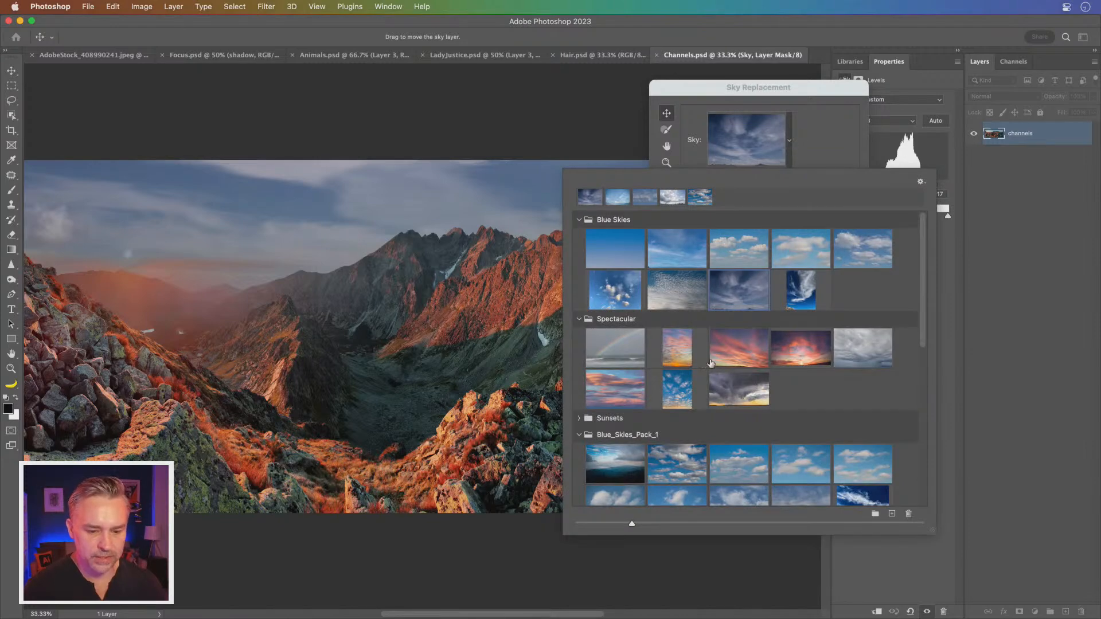
left_click(799, 360)
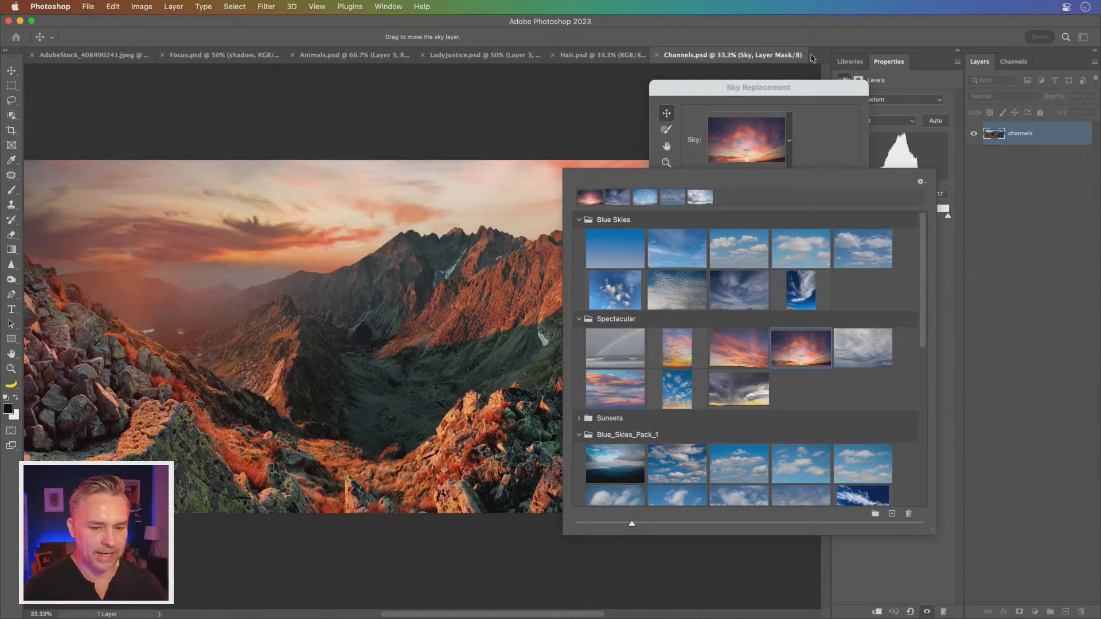
left_click(810, 109)
left_click(772, 404)
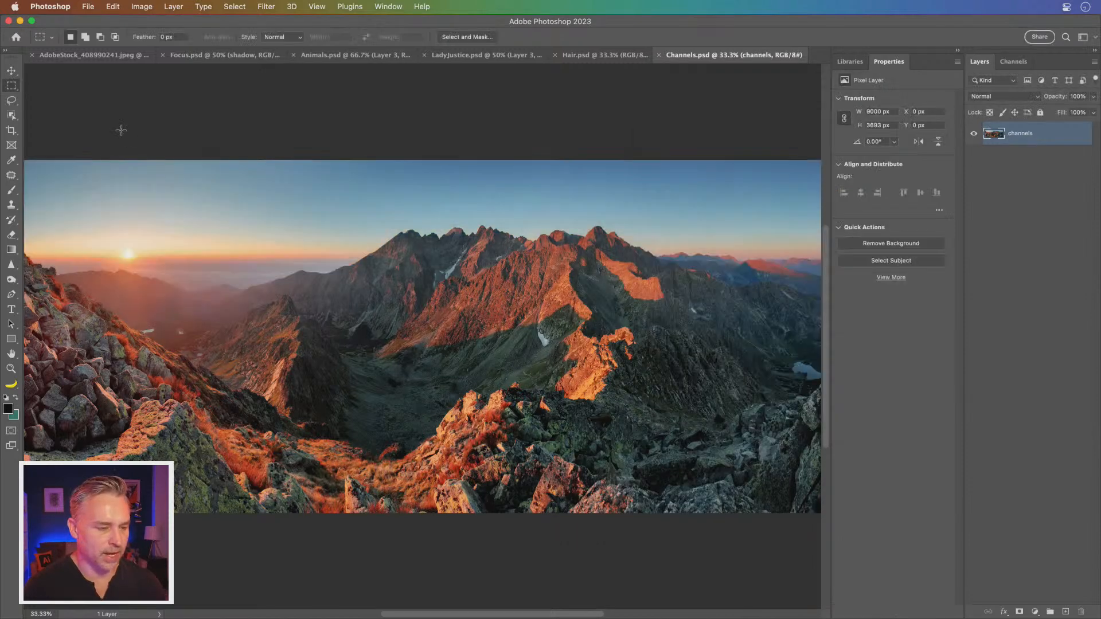
Step: Extend the canvas upward to a height of 7000 pixels, anchoring the image at the bottom
left_click(138, 6)
left_click(136, 7)
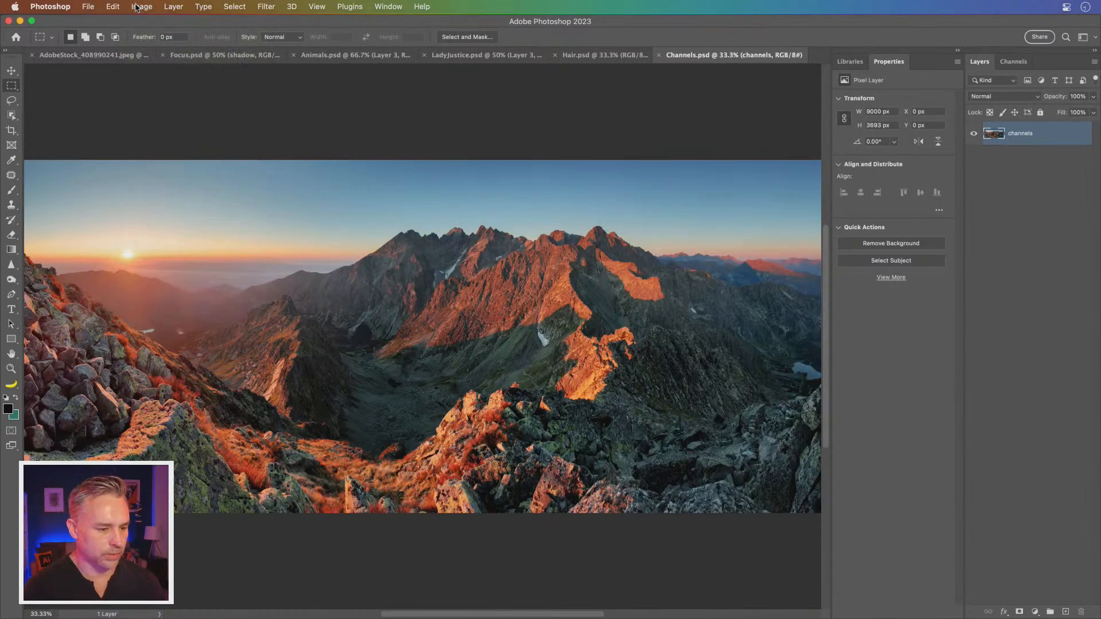
left_click(137, 7)
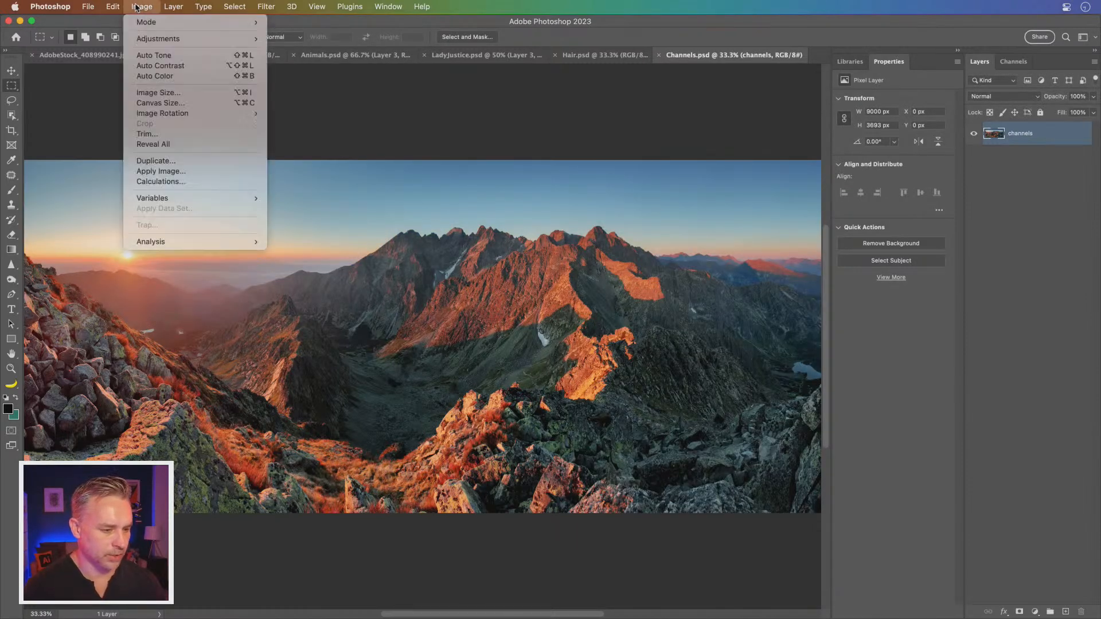
left_click(150, 104)
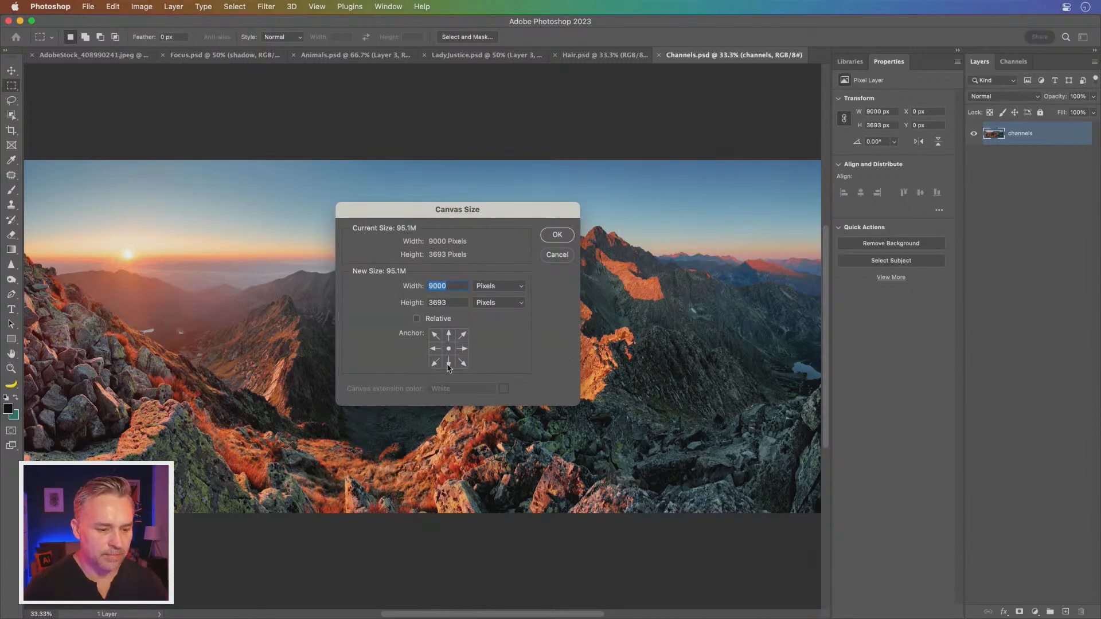
double_click(457, 302)
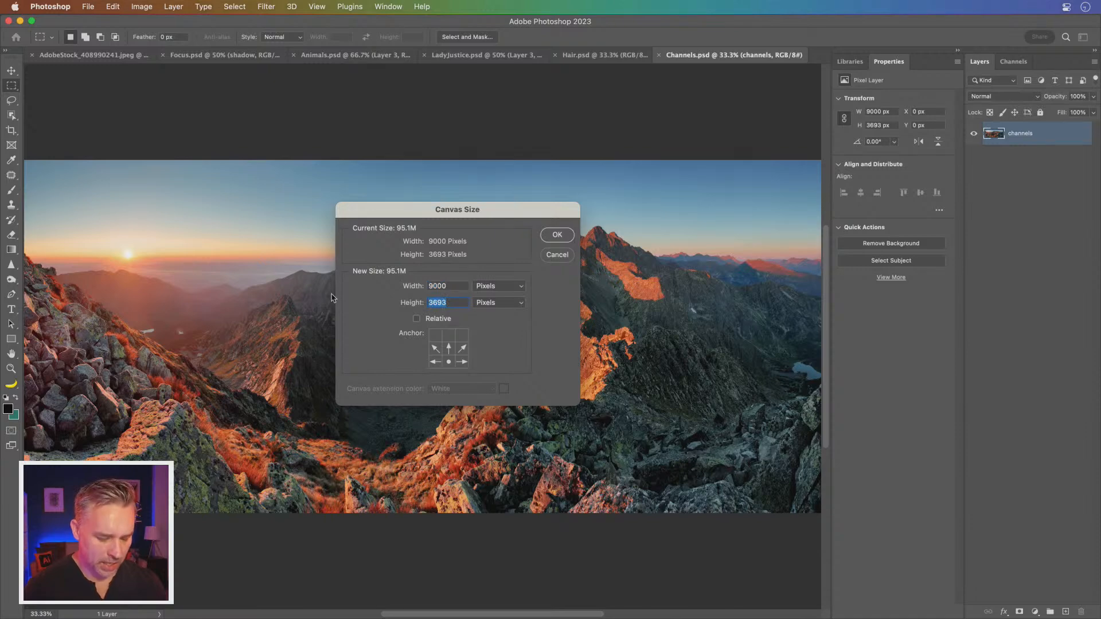
type("7000")
key("Return")
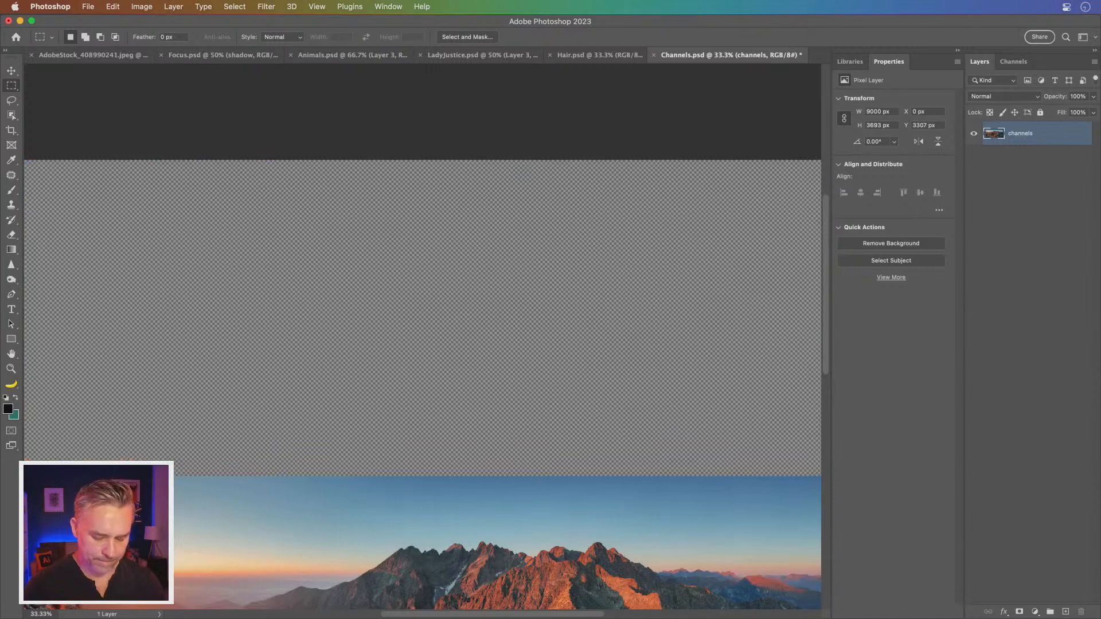
key("super+0")
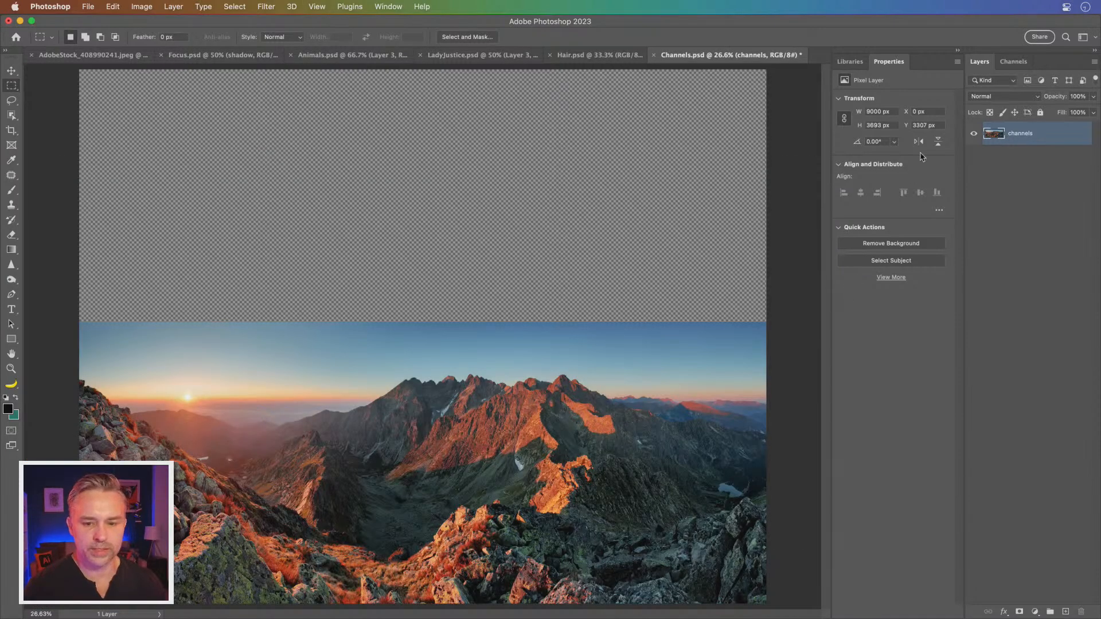
Step: Try Sky Replacement with the red sunset sky on the enlarged canvas
left_click(113, 6)
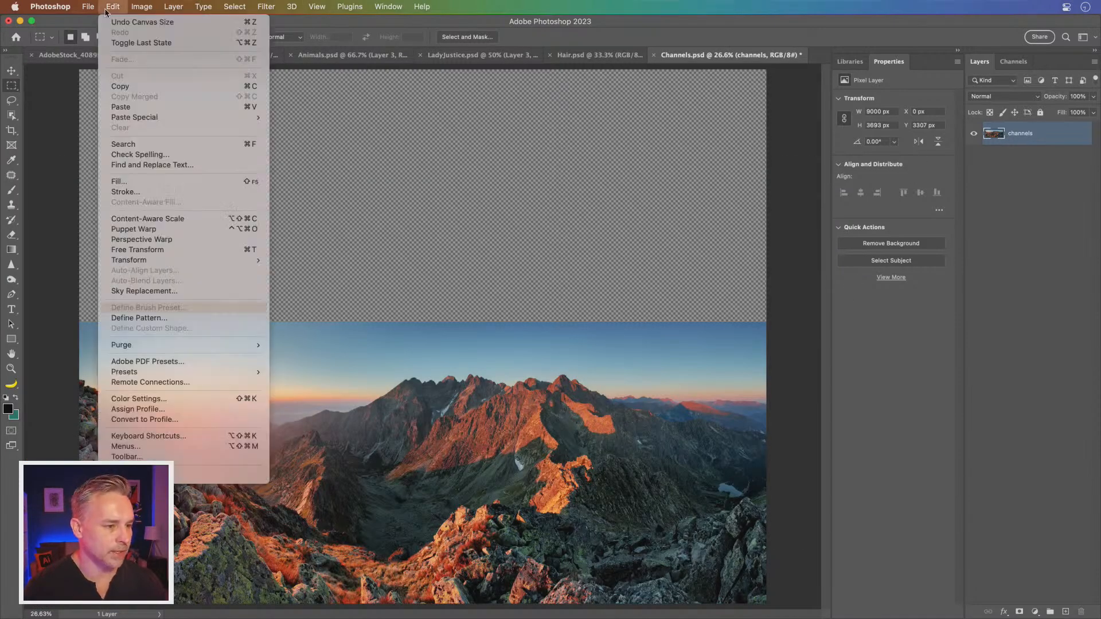
left_click(144, 291)
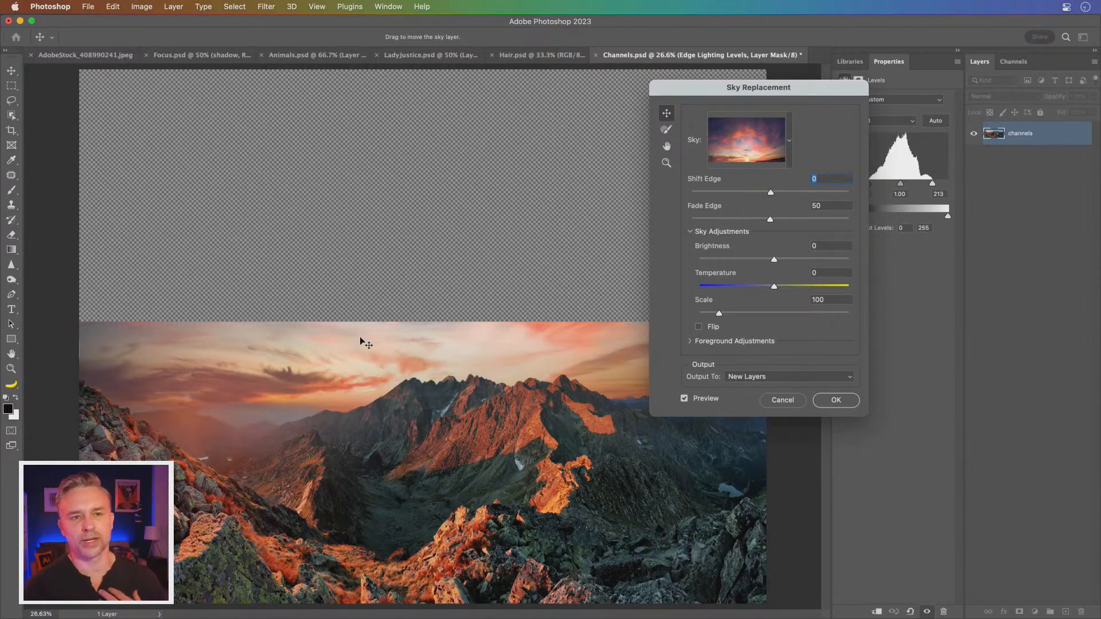
left_click(781, 400)
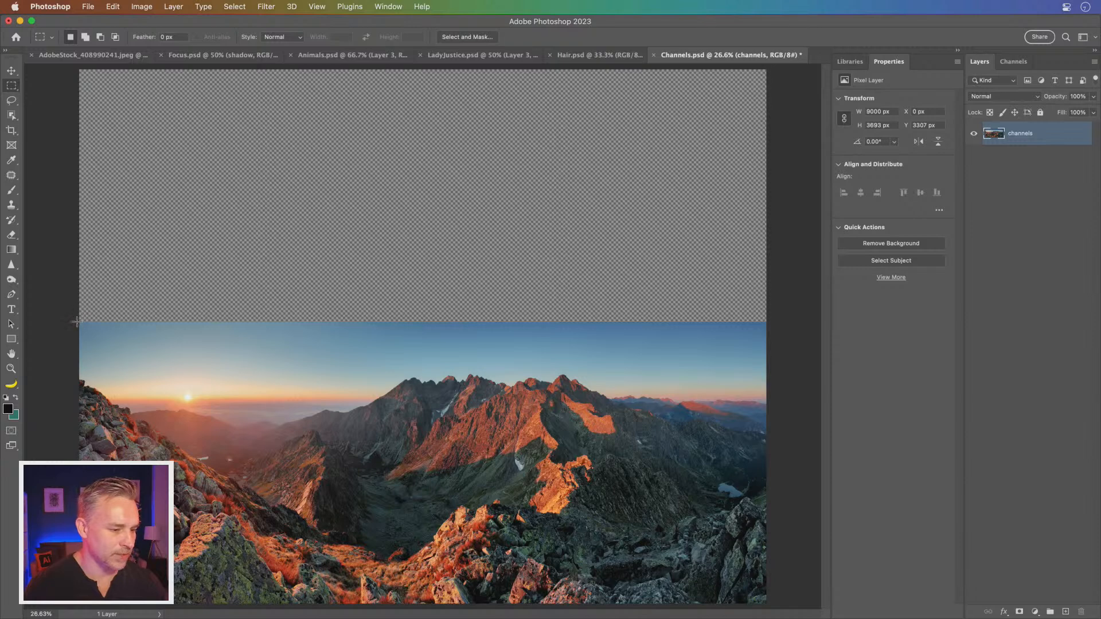
Step: Select a thin full-width strip of sky along the image's upper edge, stretch it upward over the empty canvas, and deselect
left_click_drag(78, 320, 976, 345)
key("ctrl+t")
left_click_drag(423, 321, 425, 58)
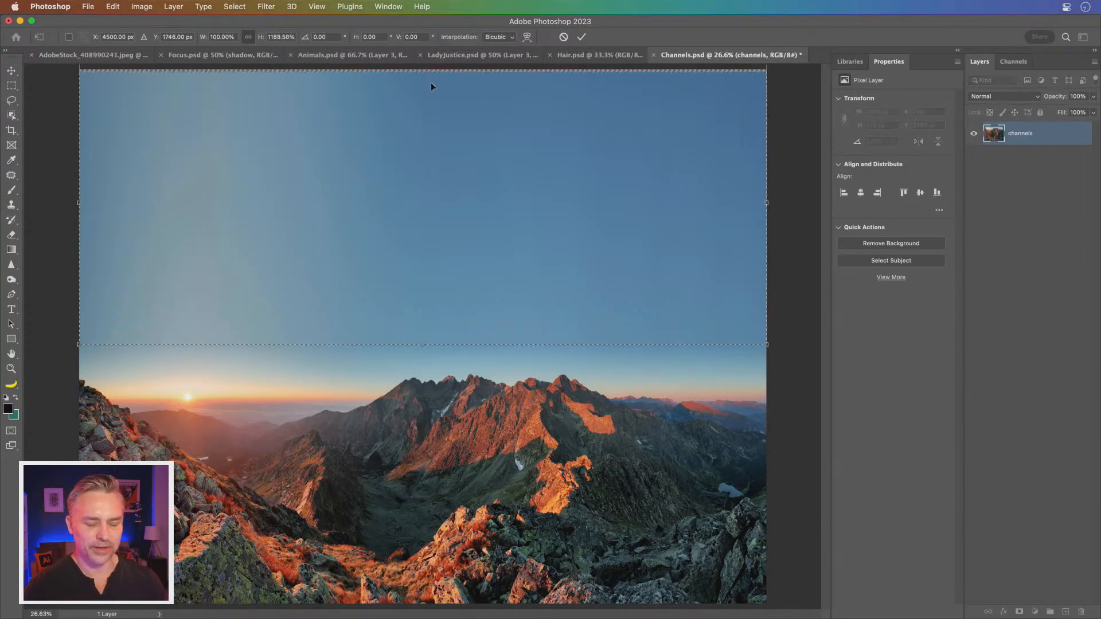
key("Return")
key("ctrl+d")
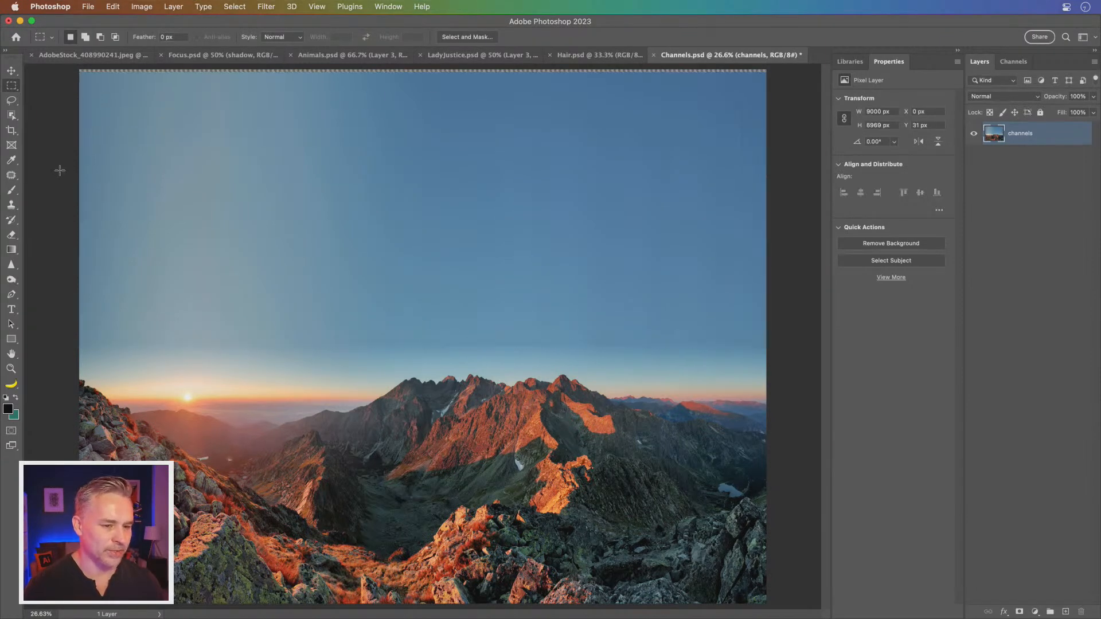
Step: Select the thin strip along the sky's upper edge again, stretch it upward to the canvas edge, and deselect
left_click_drag(67, 148, 909, 52)
key("ctrl+t")
left_click_drag(425, 76, 424, 57)
key("Return")
key("ctrl+d")
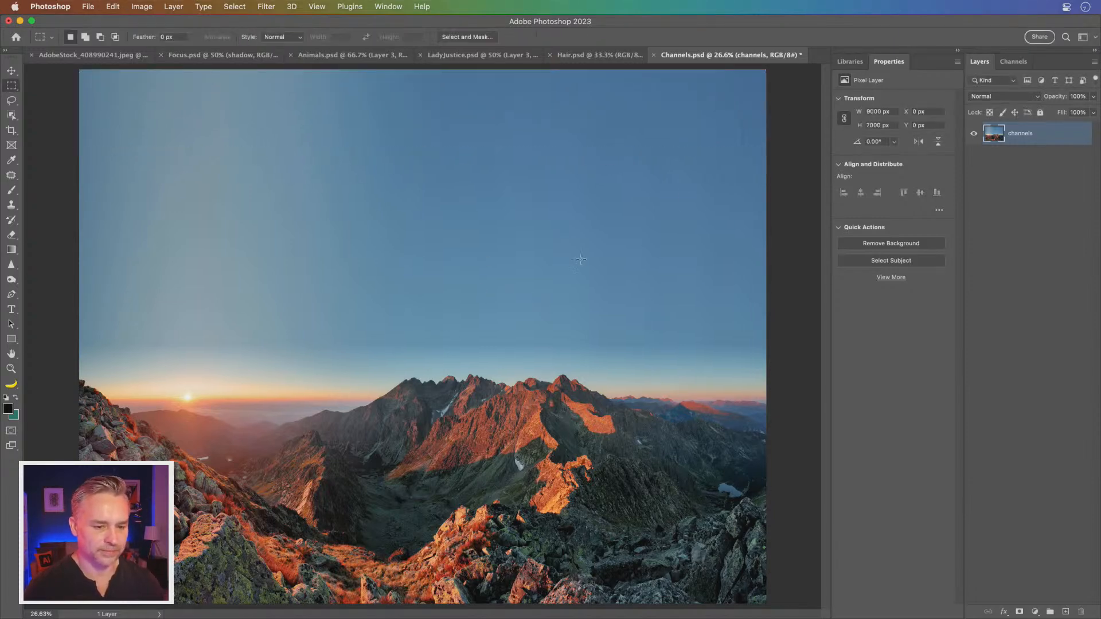
Step: Try Sky Replacement with the red sunset sky on the fully stretched image
left_click(113, 6)
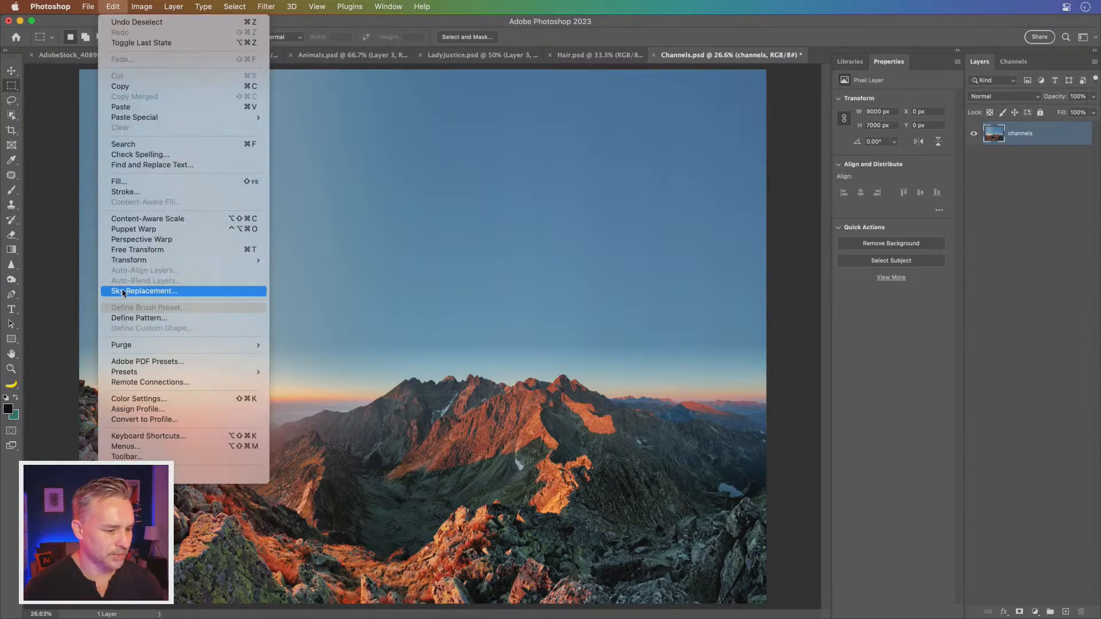
left_click(124, 291)
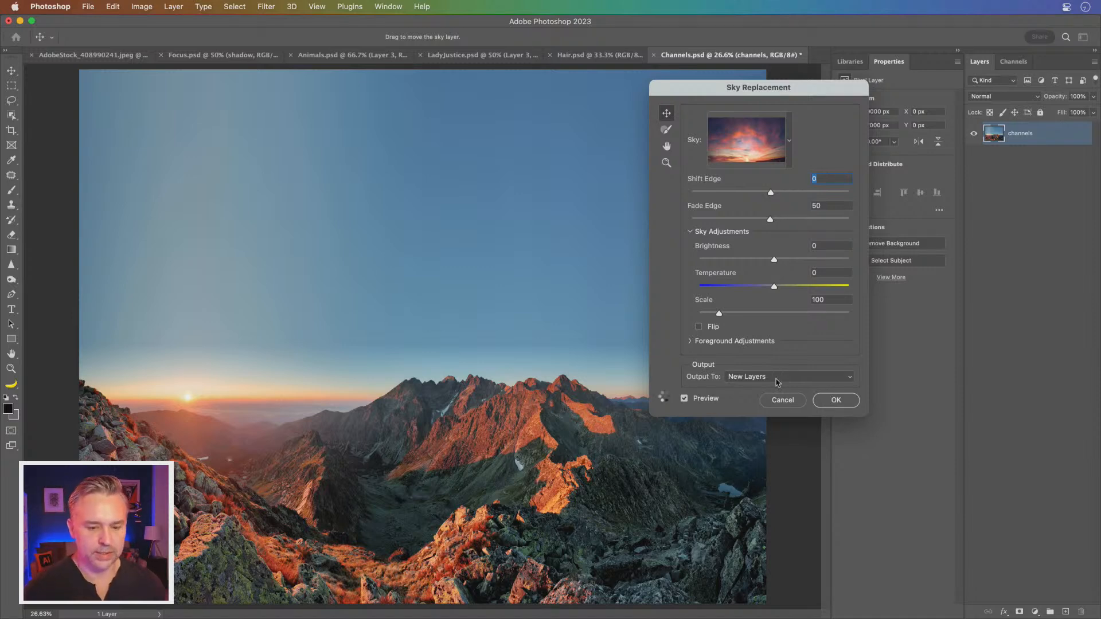
left_click(776, 377)
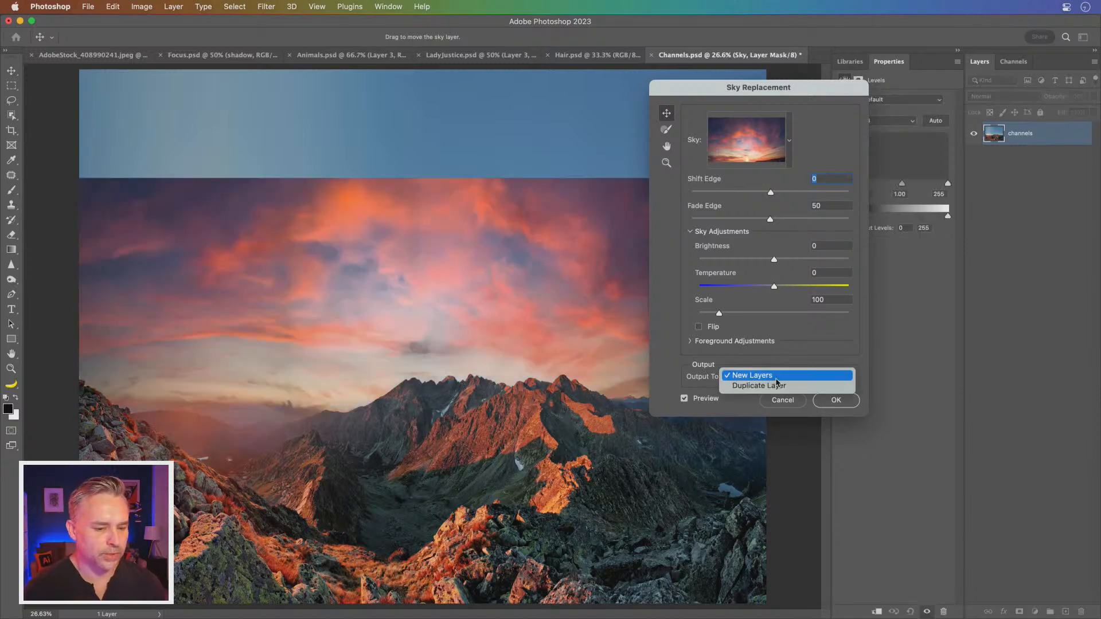
left_click(674, 350)
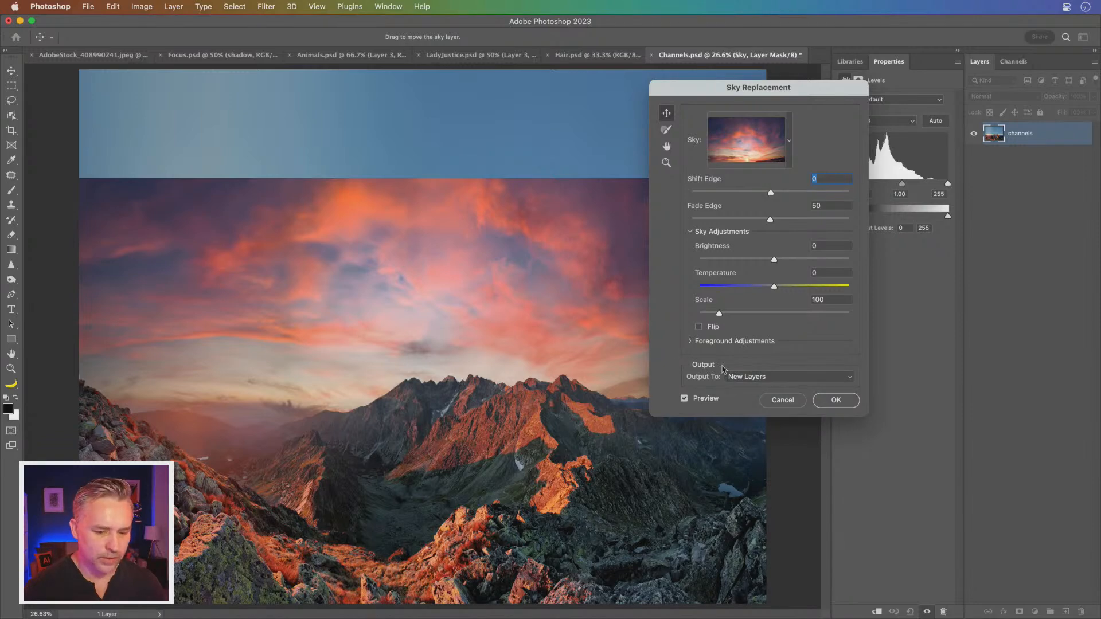
left_click(782, 400)
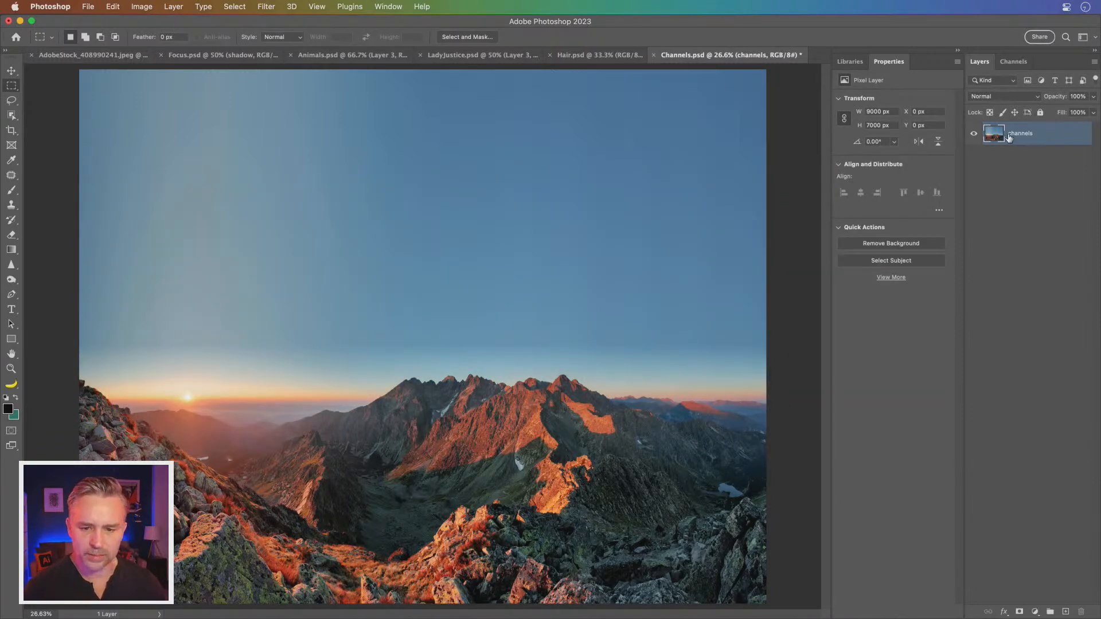
Step: Duplicate the channels layer three times and merge all the copies into a single layer
key("super+j")
key("super+j")
key("super+j")
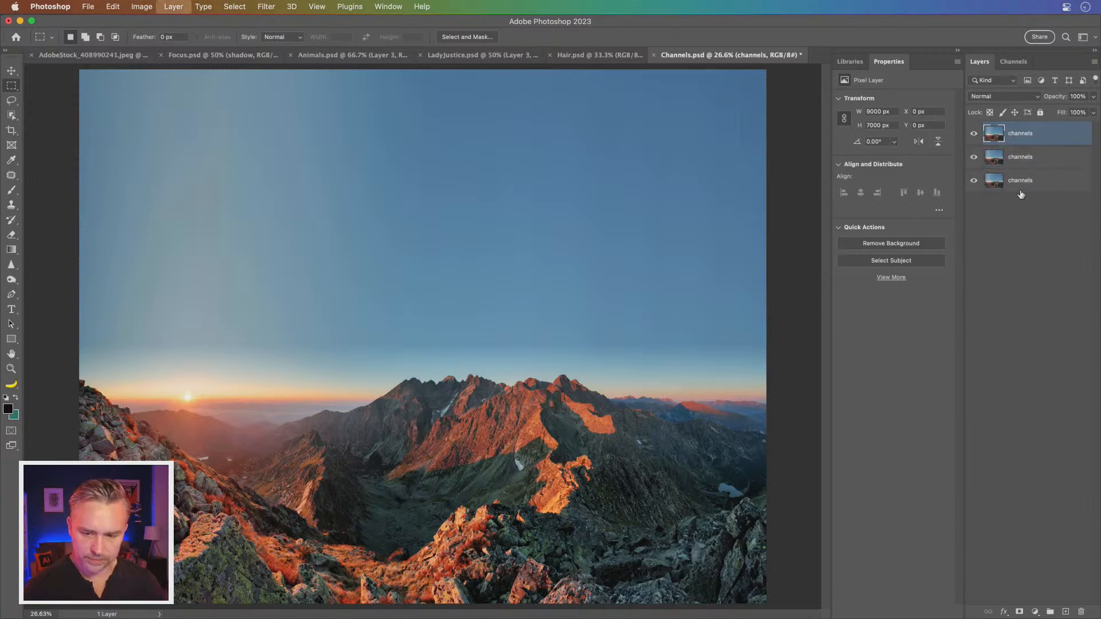
left_click(1031, 211, "shift")
right_click(1035, 206)
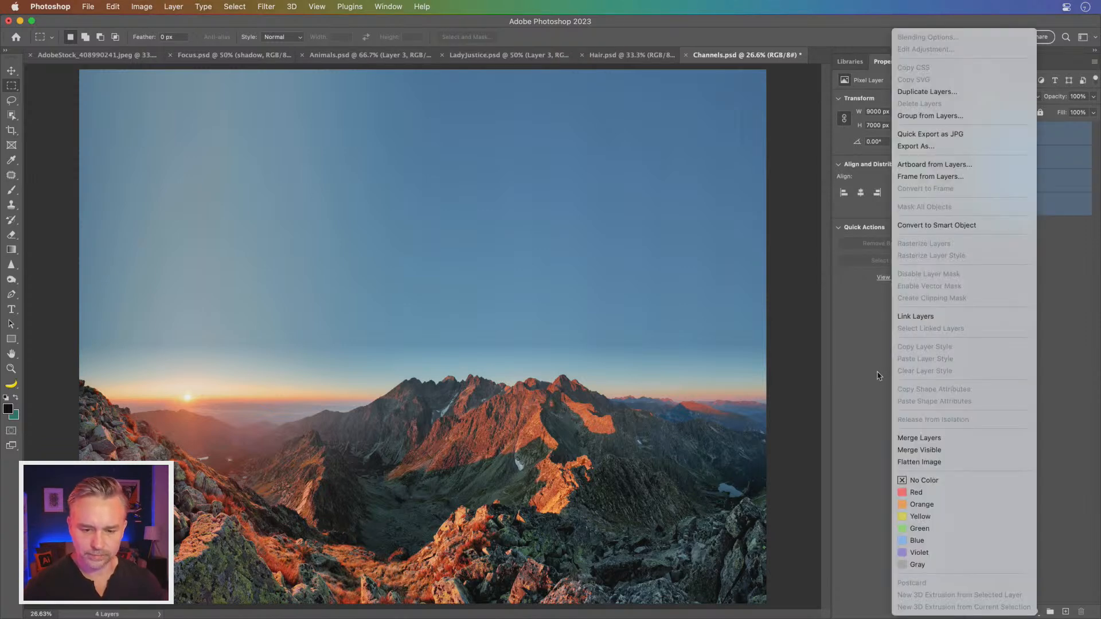
left_click(944, 438)
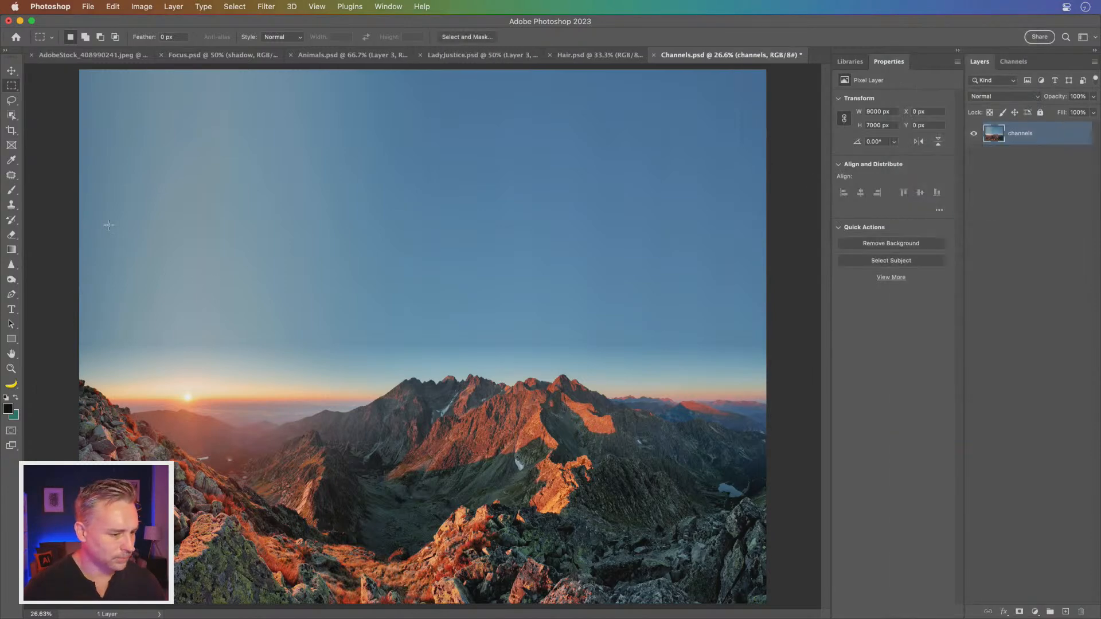
Step: Apply Sky Replacement with the red sunset sky to the merged layer, outputting to New Layers
left_click(113, 6)
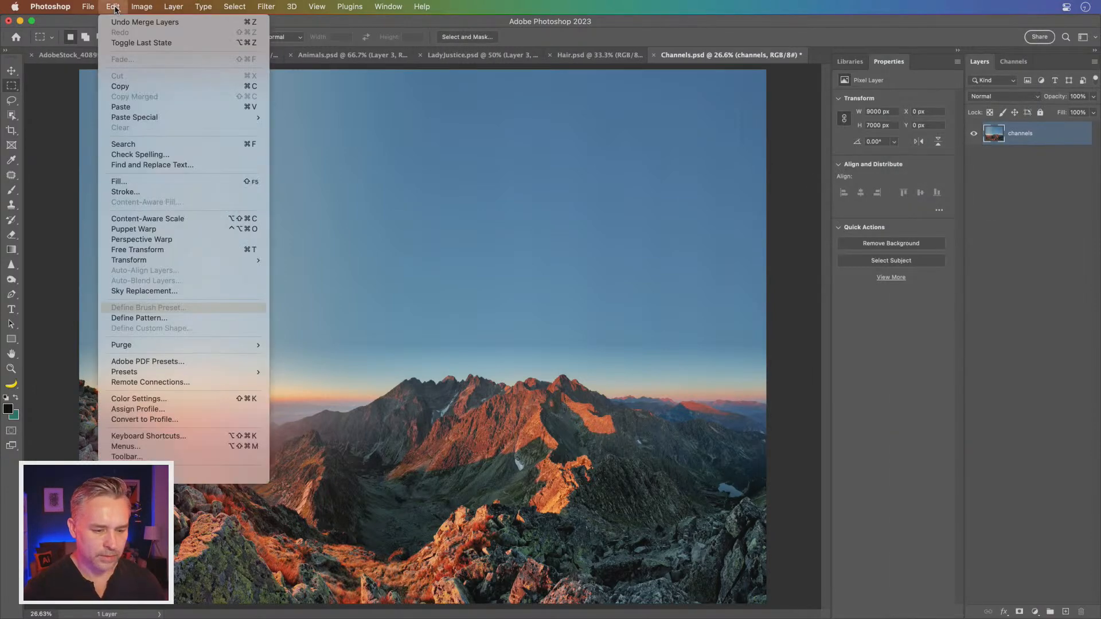
left_click(177, 291)
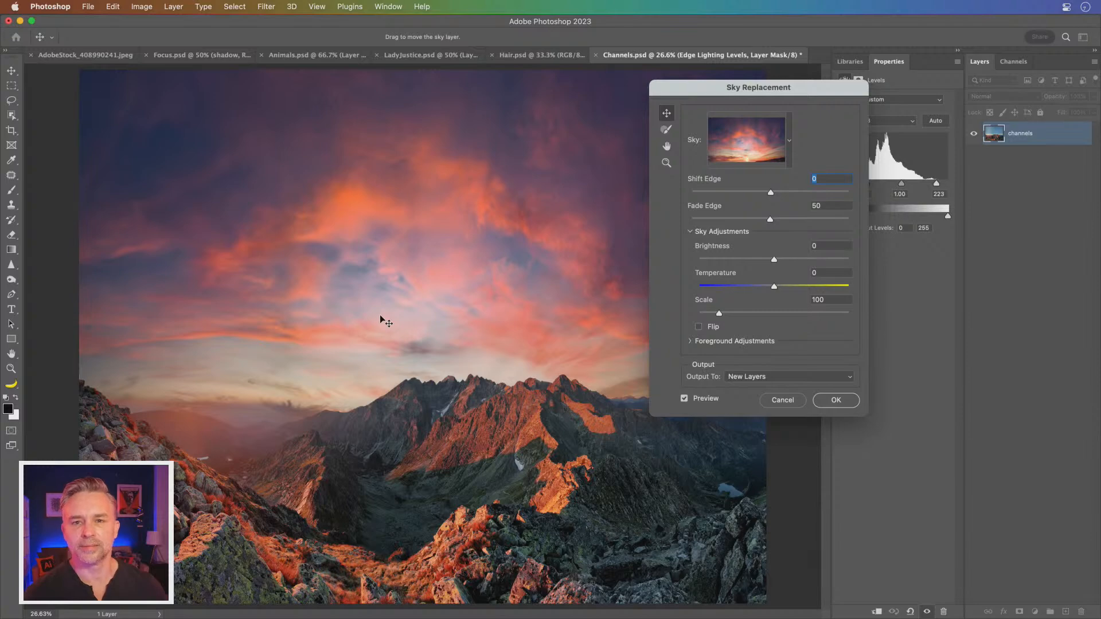
left_click(744, 380)
left_click(706, 375)
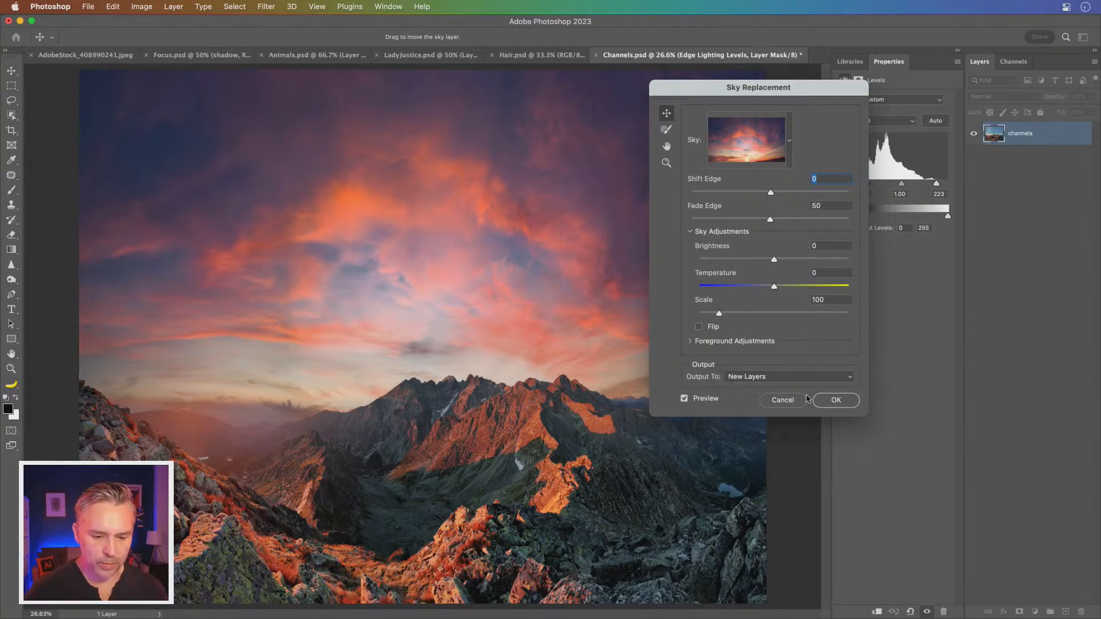
left_click(835, 403)
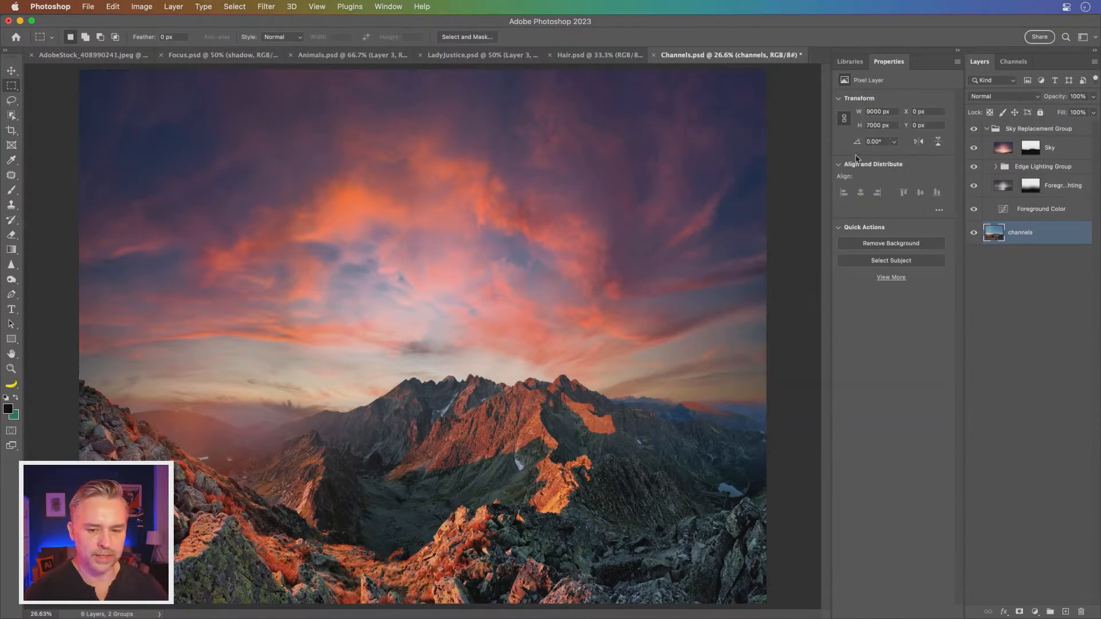
Step: Inspect the Sky layer's mask by loading it as a selection and viewing it alone, and deselect
left_click(1066, 150)
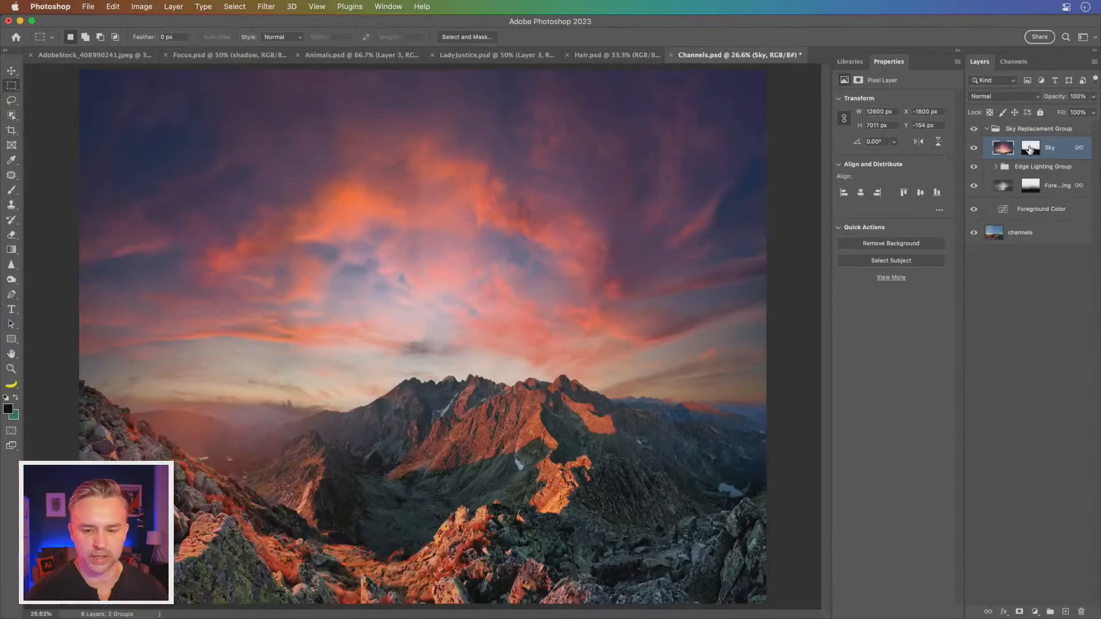
left_click(1030, 149, "super")
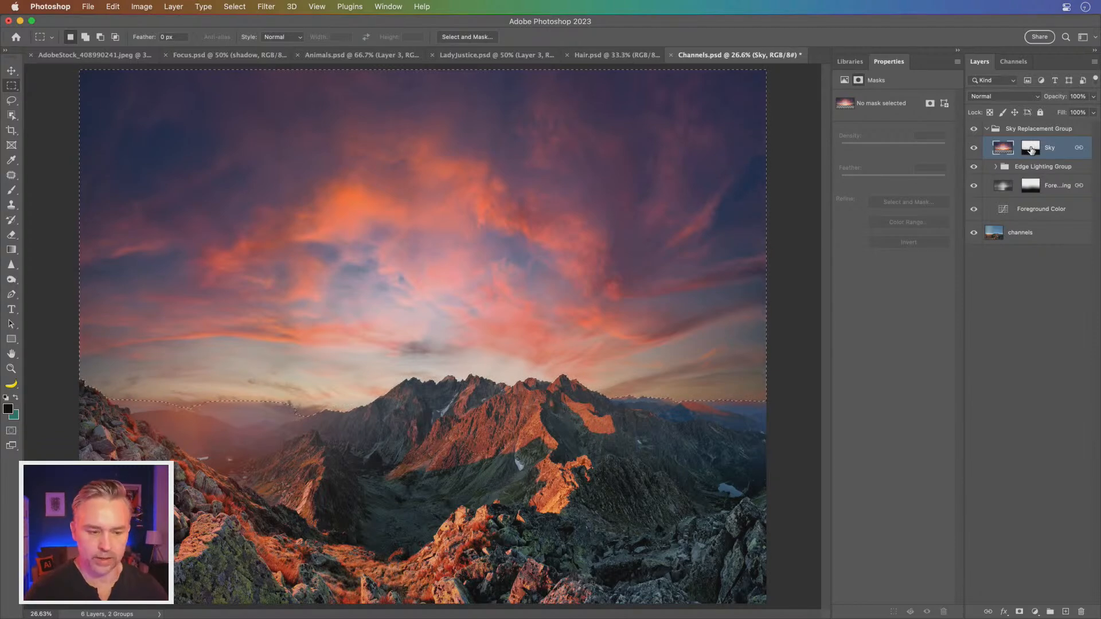
left_click(1031, 150, "alt")
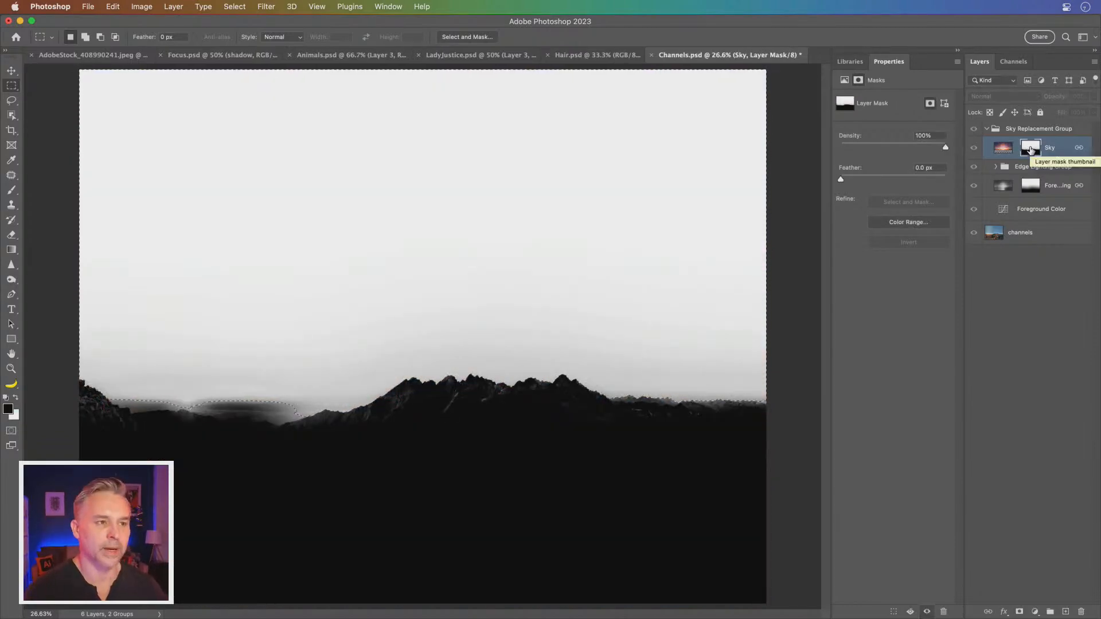
left_click(1031, 150, "alt")
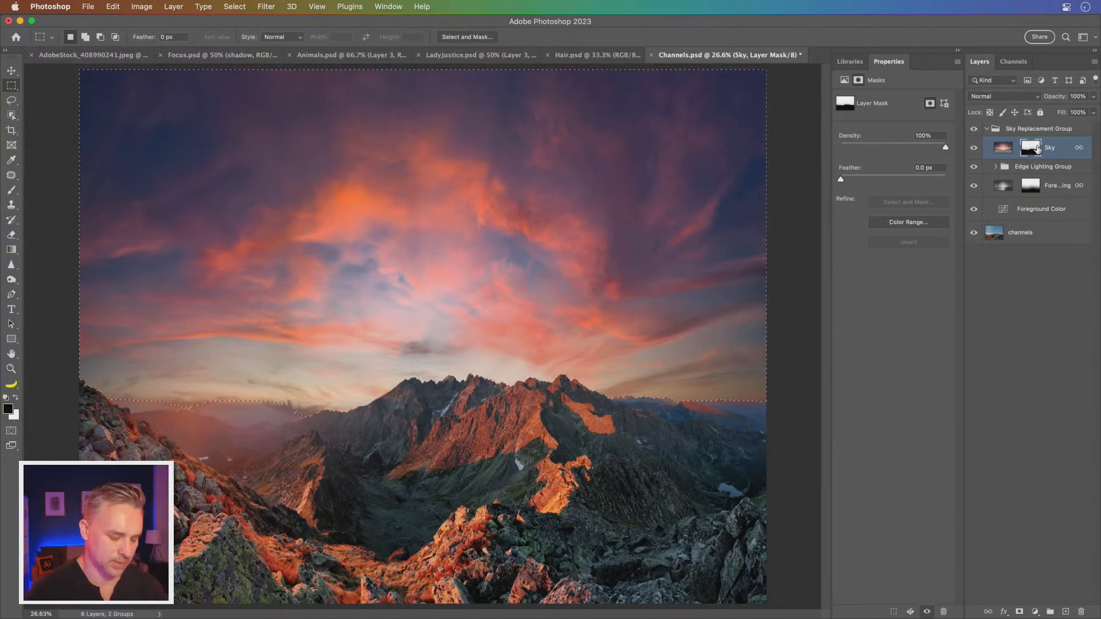
key("super+d")
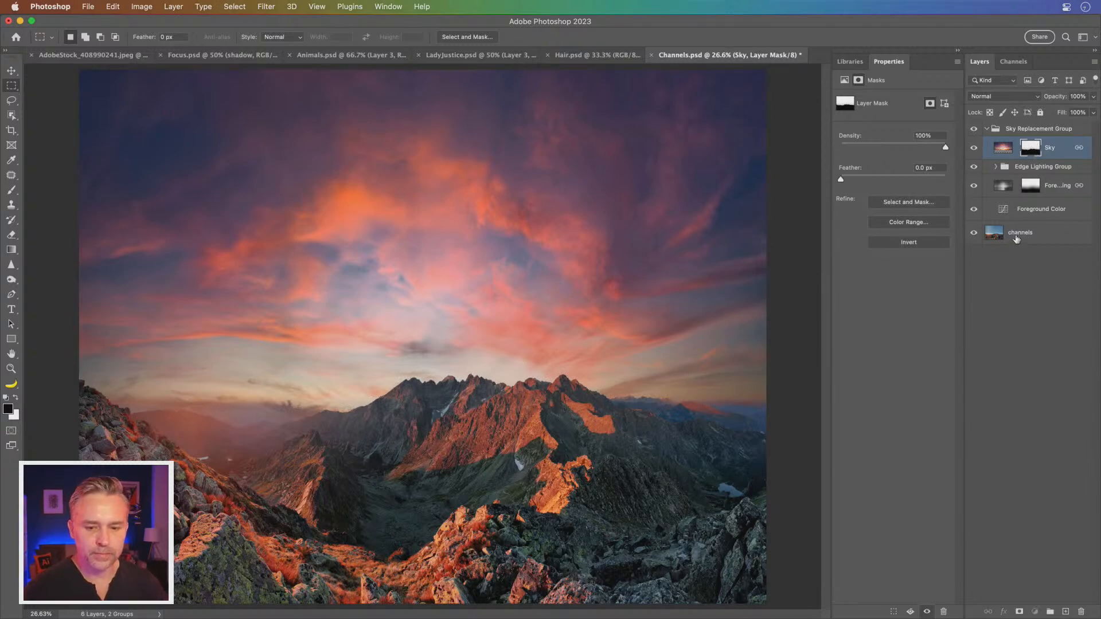
Step: Collapse the Sky Replacement Group and switch its visibility off and on to compare the original and replaced skies
left_click(1015, 235)
left_click(988, 130)
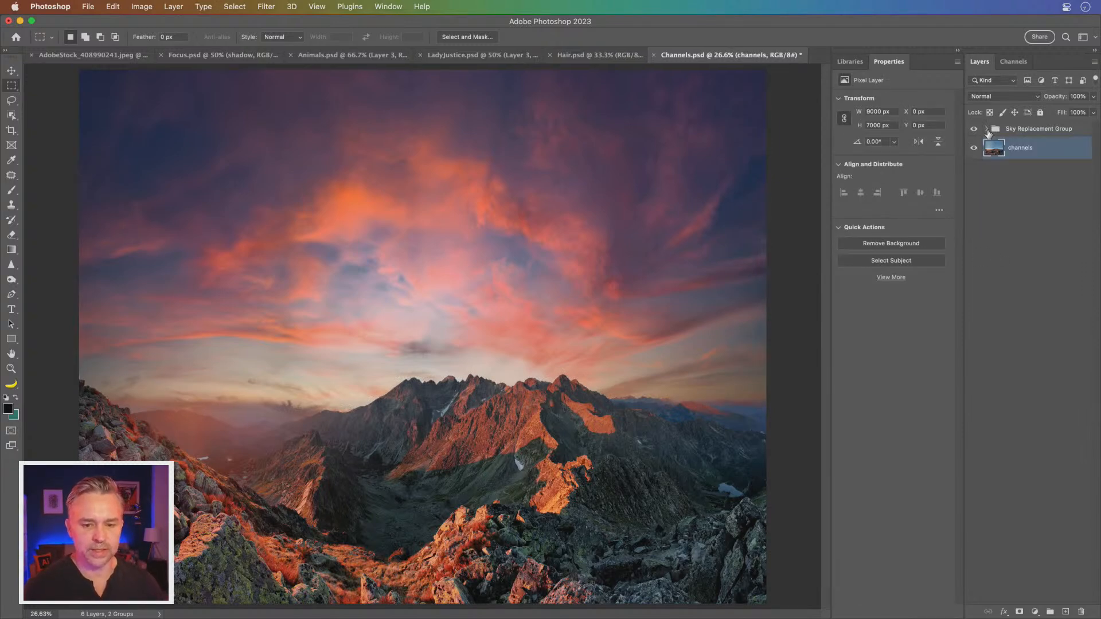
left_click(974, 129)
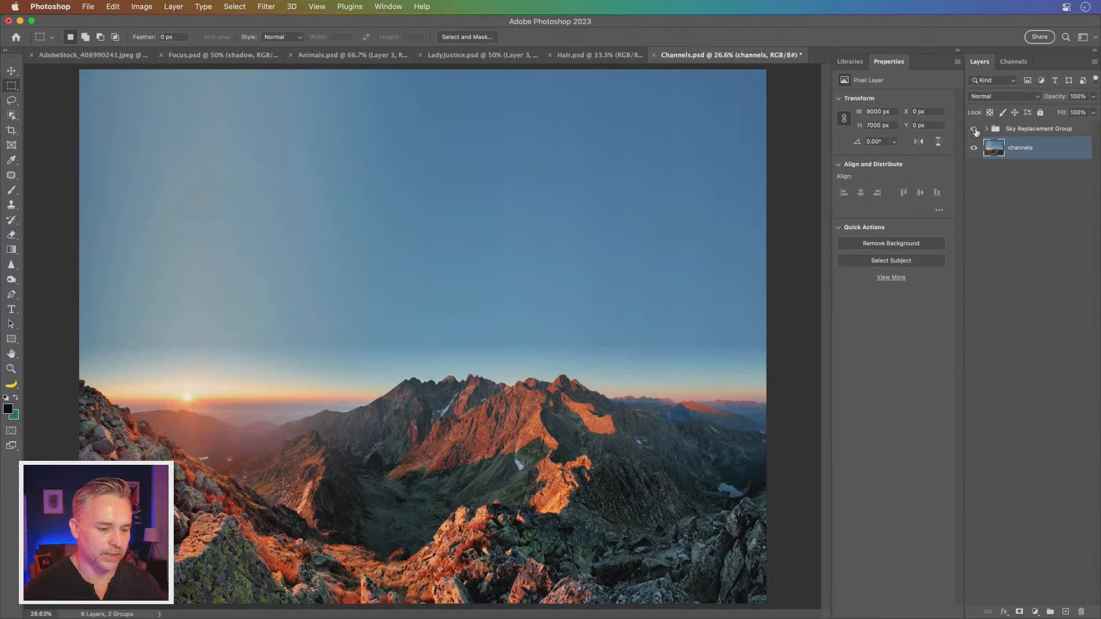
left_click(974, 130)
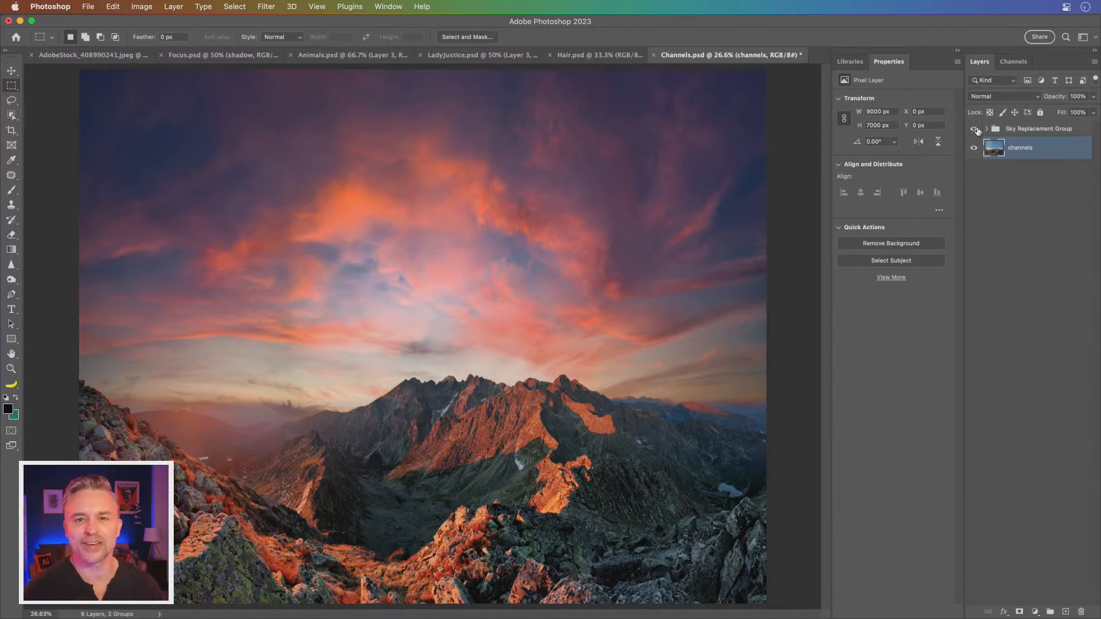
Step: Try shifting the Sky layer's image sideways with Free Transform behind its mask
left_click(987, 129)
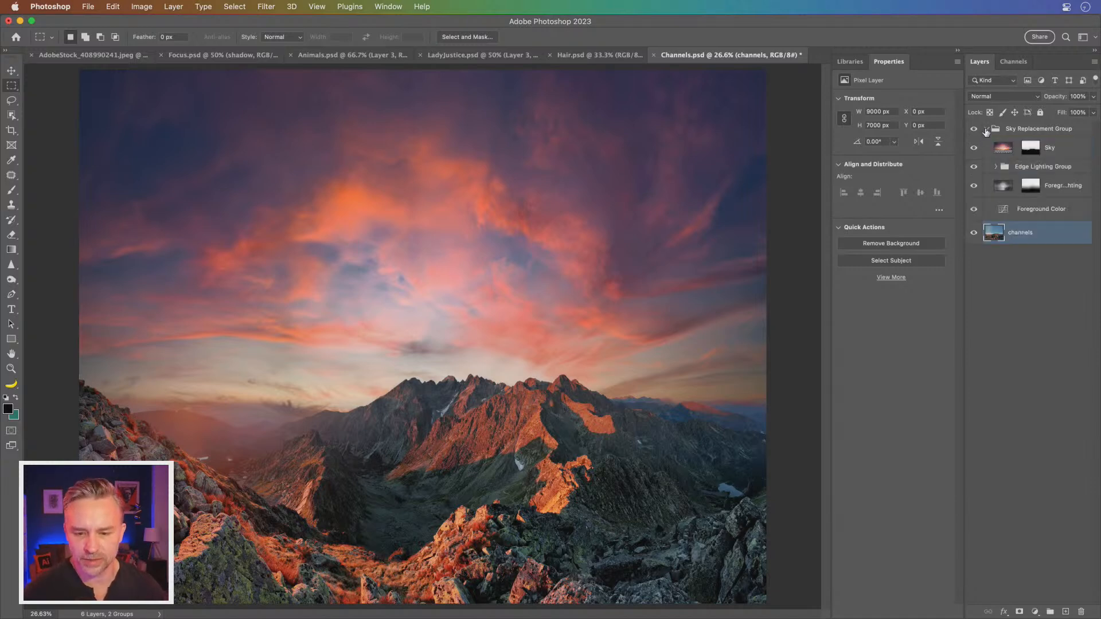
left_click(1004, 150)
left_click(1007, 152, "super")
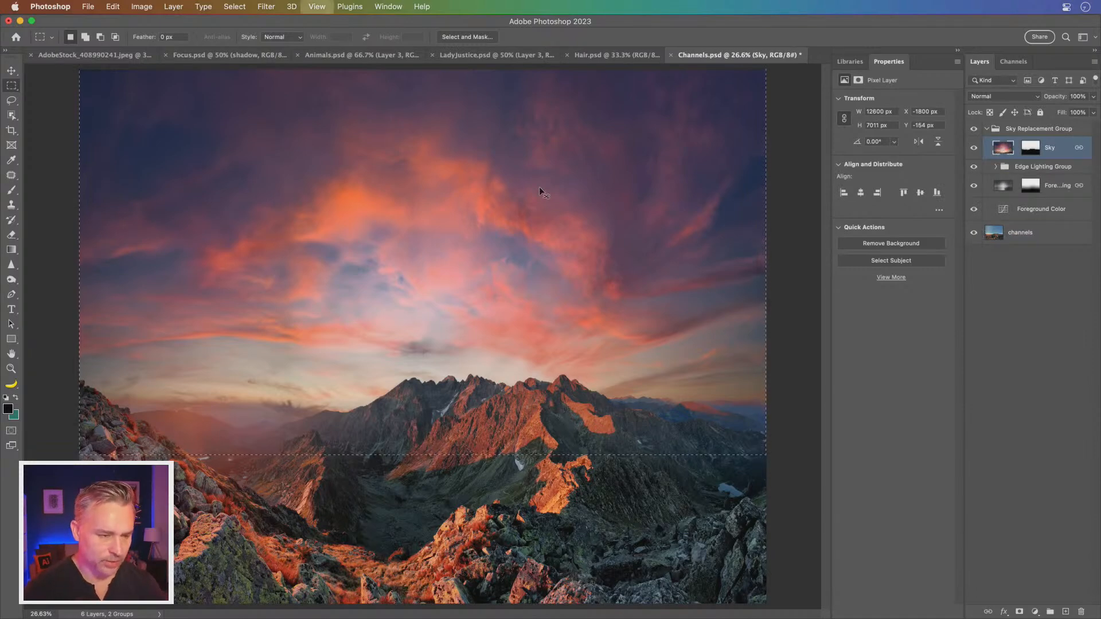
key("super+minus")
key("super+minus")
key("super+d")
key("super+t")
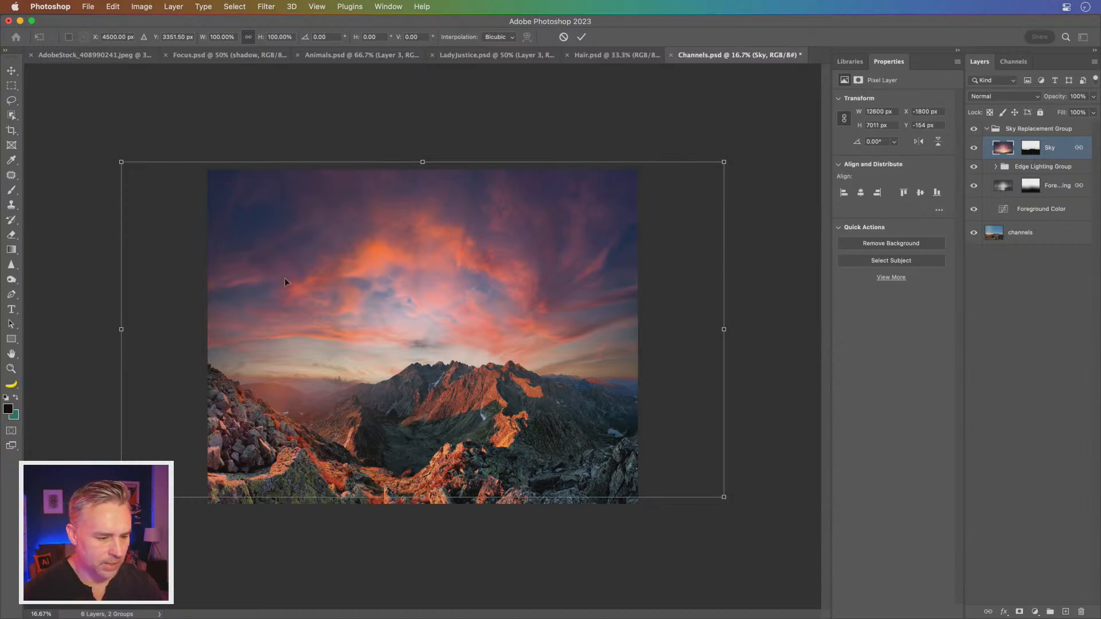
left_click_drag(326, 271, 391, 267)
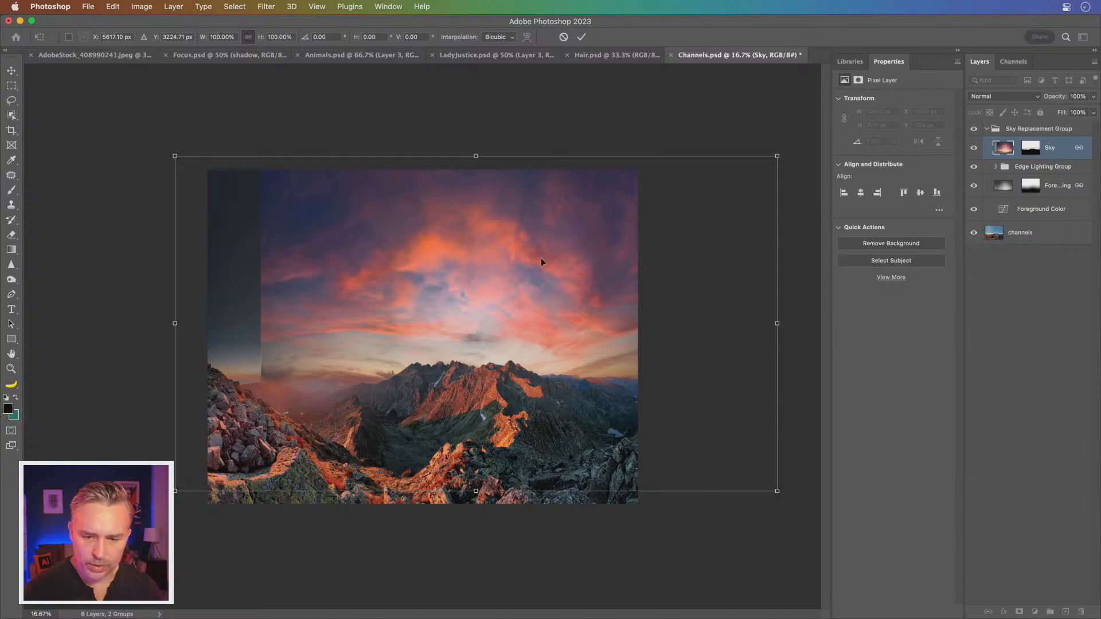
left_click_drag(459, 262, 562, 266)
key("super+z")
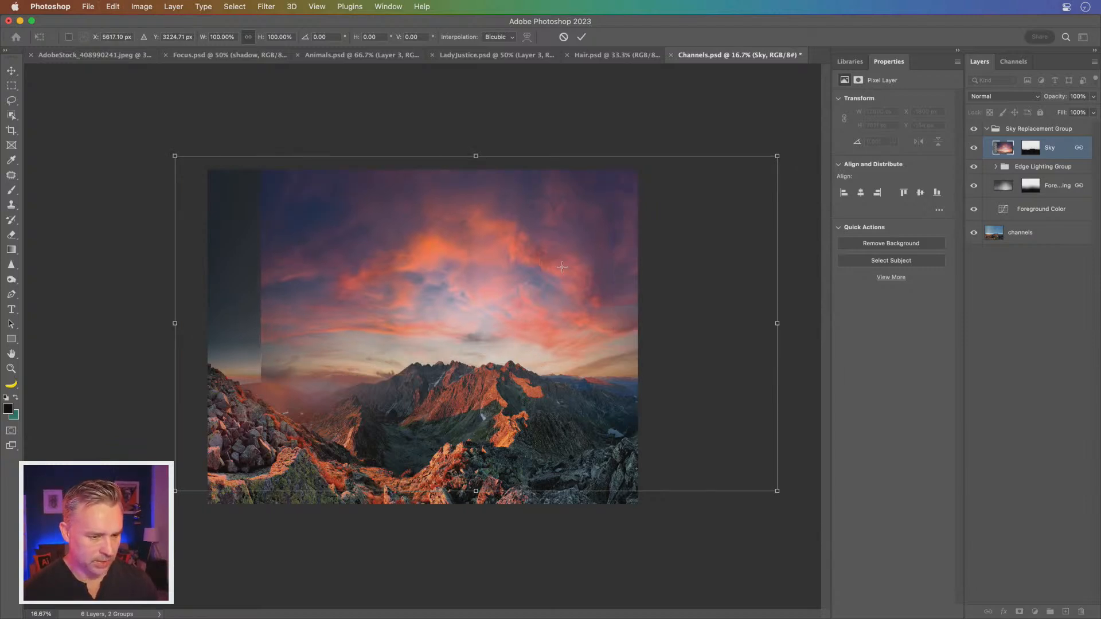
key("Escape")
key("m")
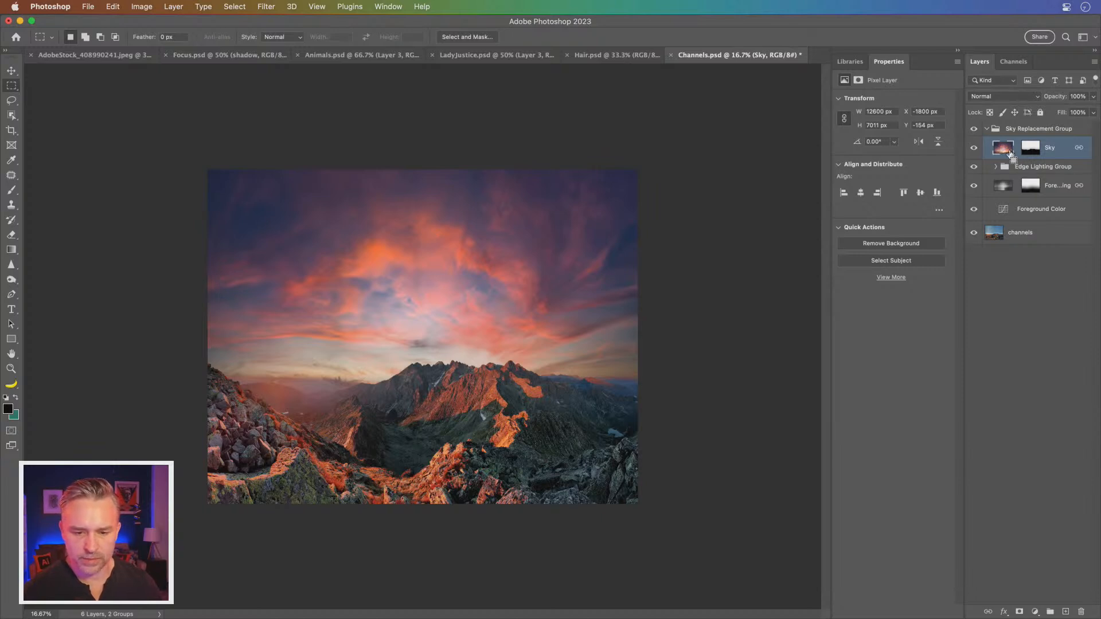
key("super+d")
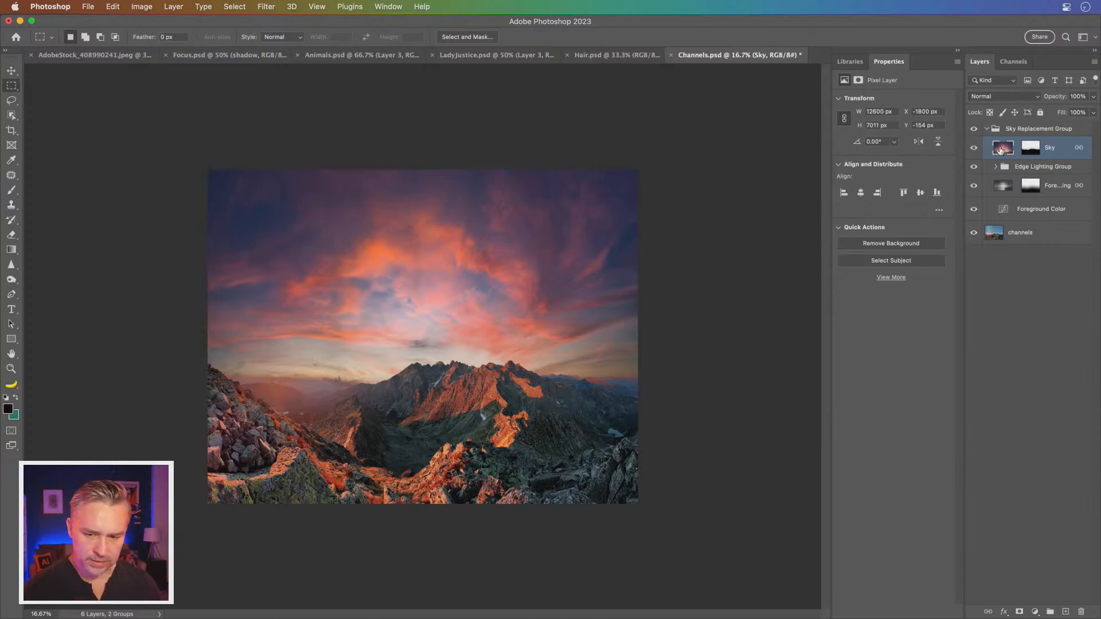
key("super+plus")
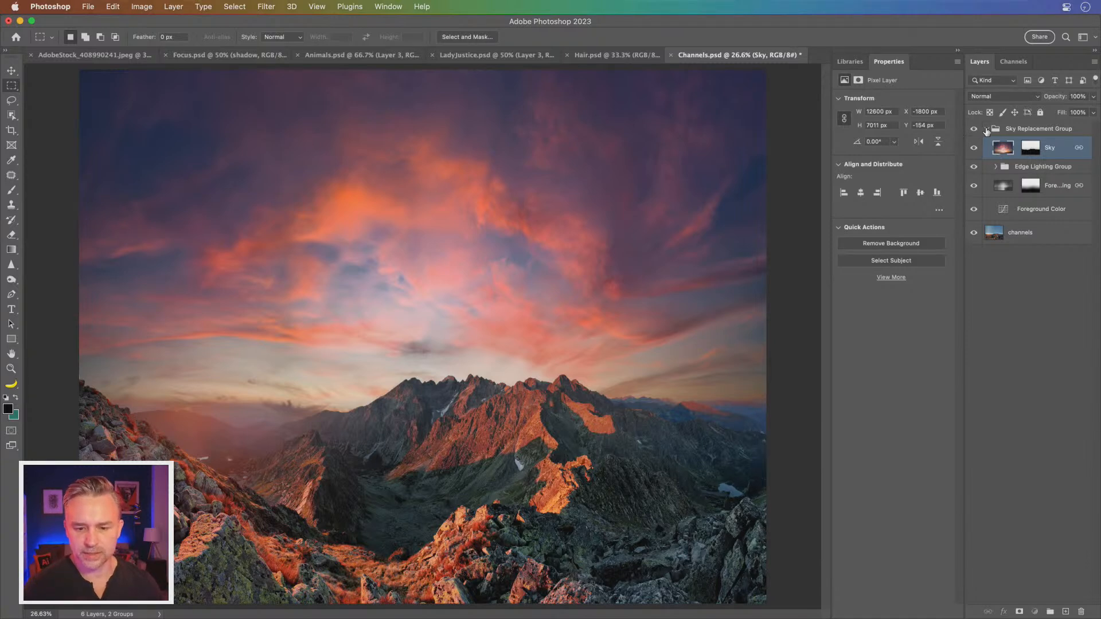
Step: Collapse and hide the Sky Replacement Group, duplicate the channels layer, and hide the original beneath it
left_click(986, 129)
left_click(974, 128)
left_click(1026, 148)
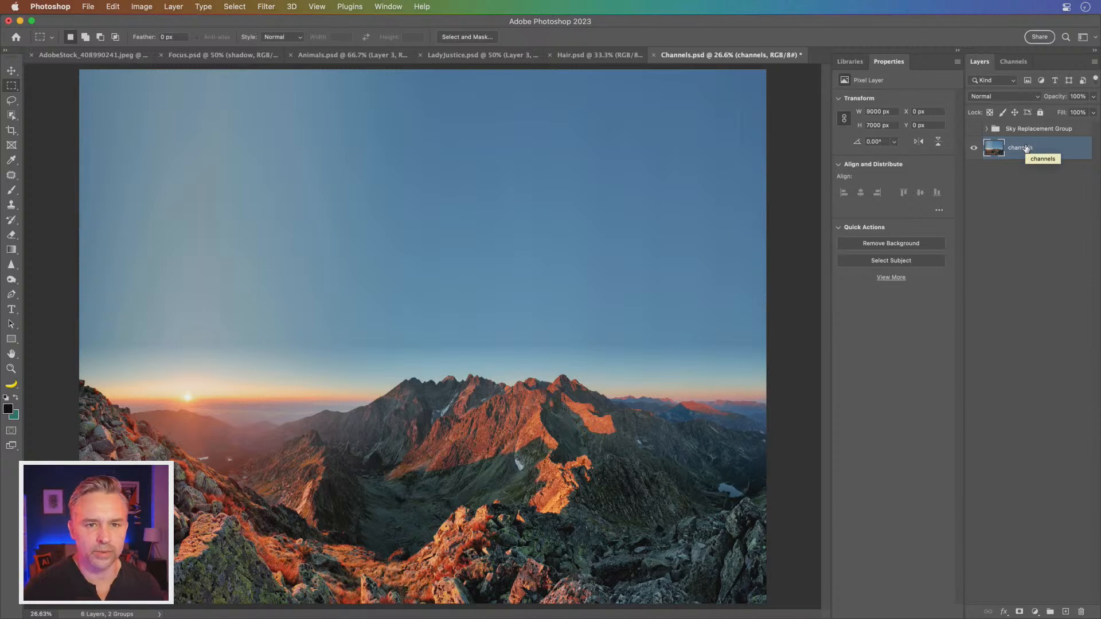
key("super+j")
left_click(974, 173)
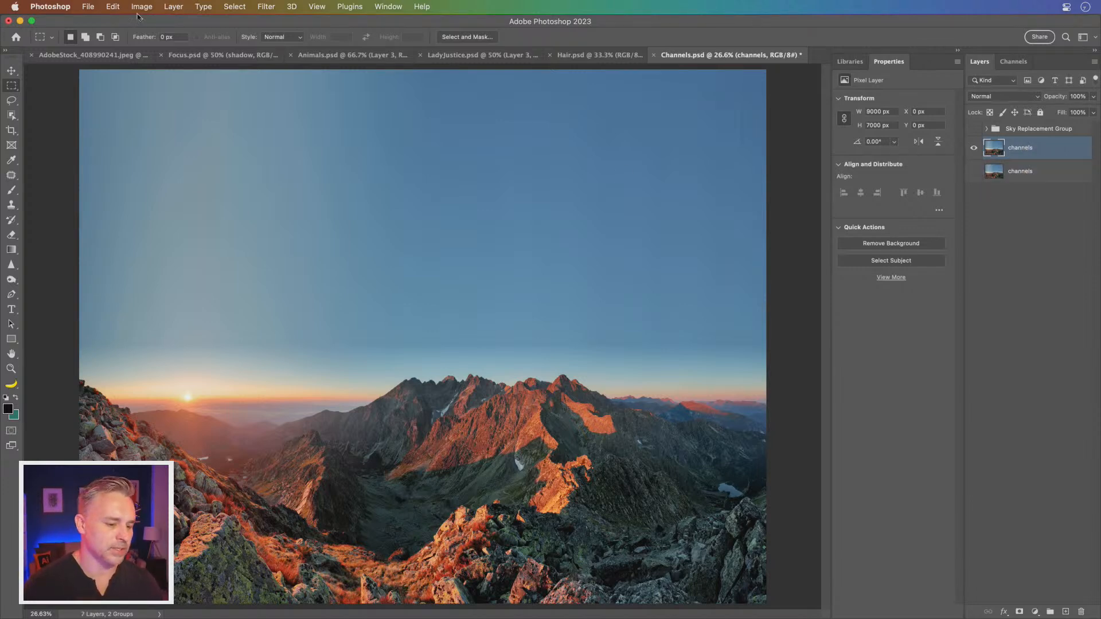
Step: Start a Color Range selection on the visible channels layer, sampling the blue sky and adding the paler sky on the image's left side
left_click(206, 7)
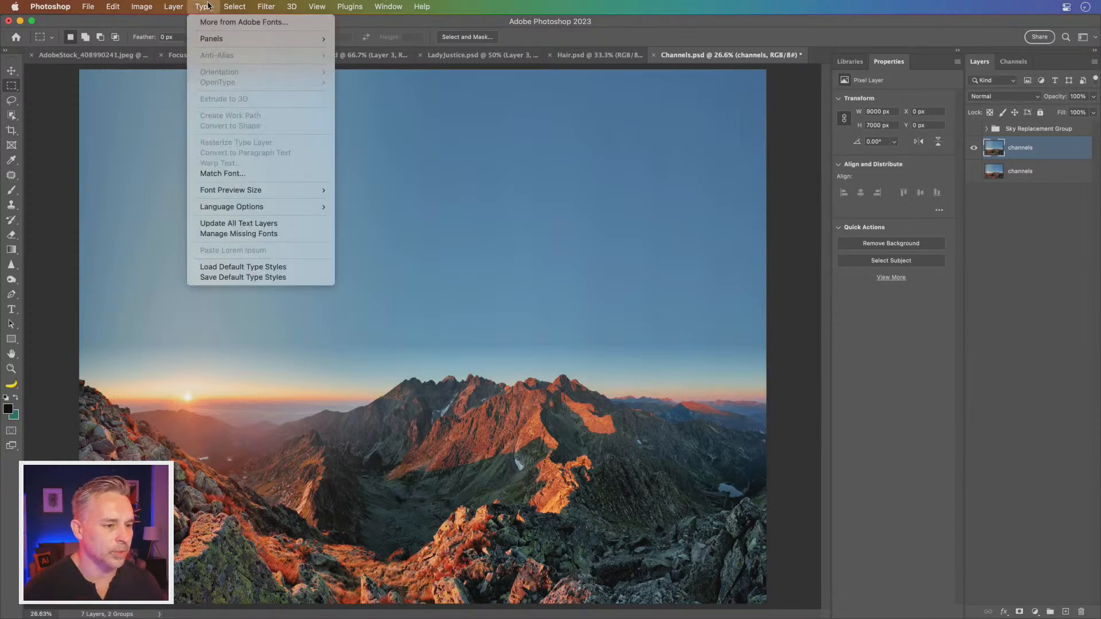
mouse_move(294, 6)
mouse_move(236, 6)
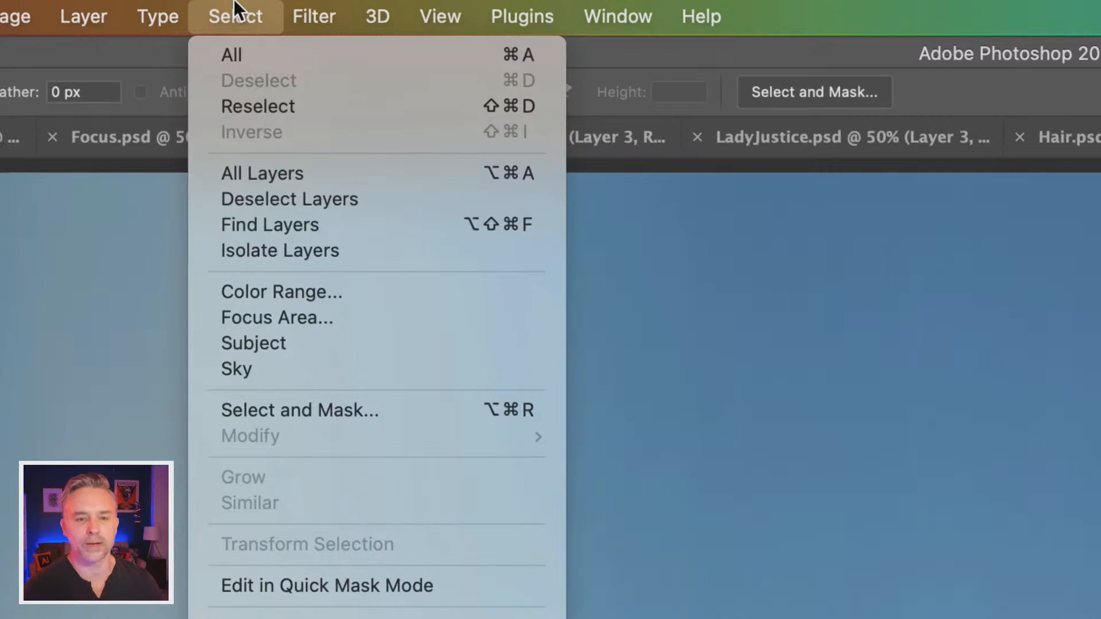
left_click(339, 291)
left_click_drag(474, 155, 711, 140)
left_click(440, 208)
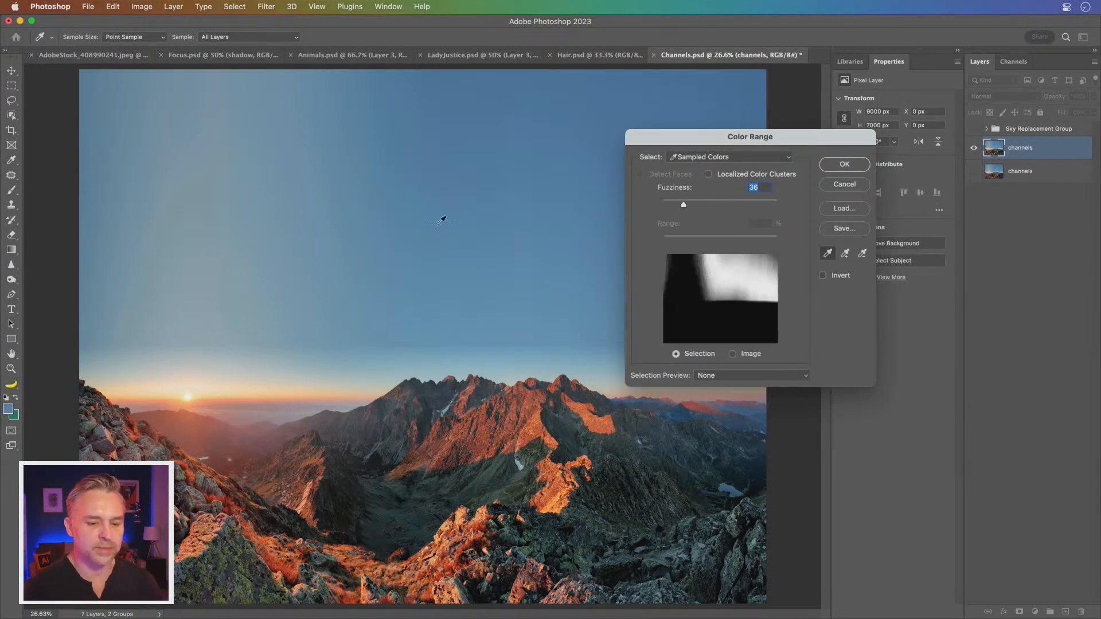
left_click(845, 253)
left_click(272, 224)
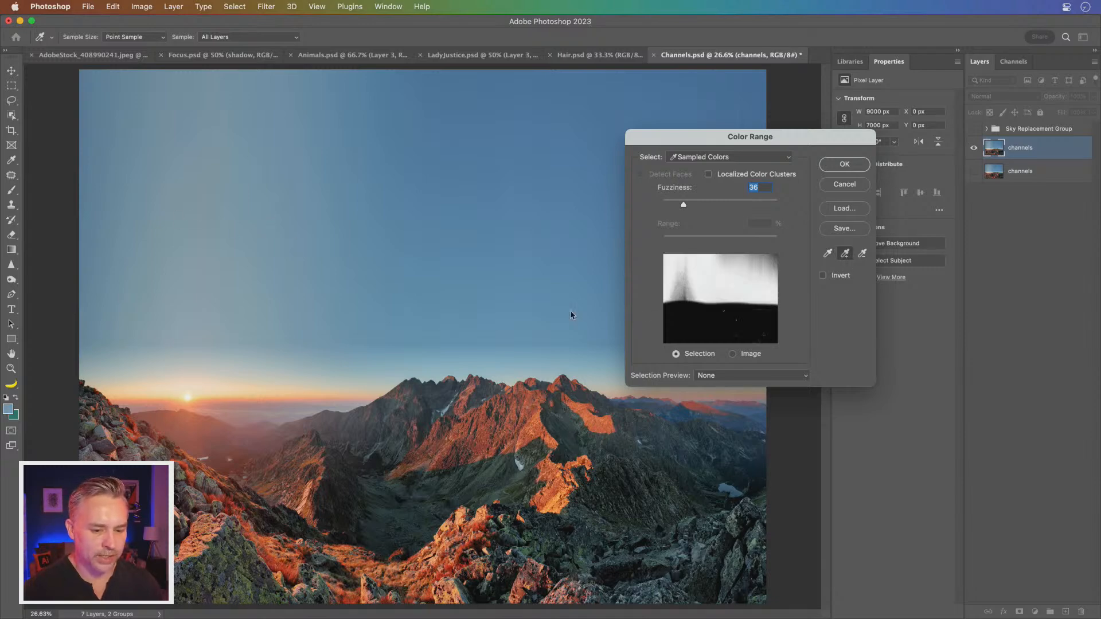
Step: Add the sky's upper-right corner and the glow above the sun to the sampled colors
left_click_drag(683, 137, 549, 132)
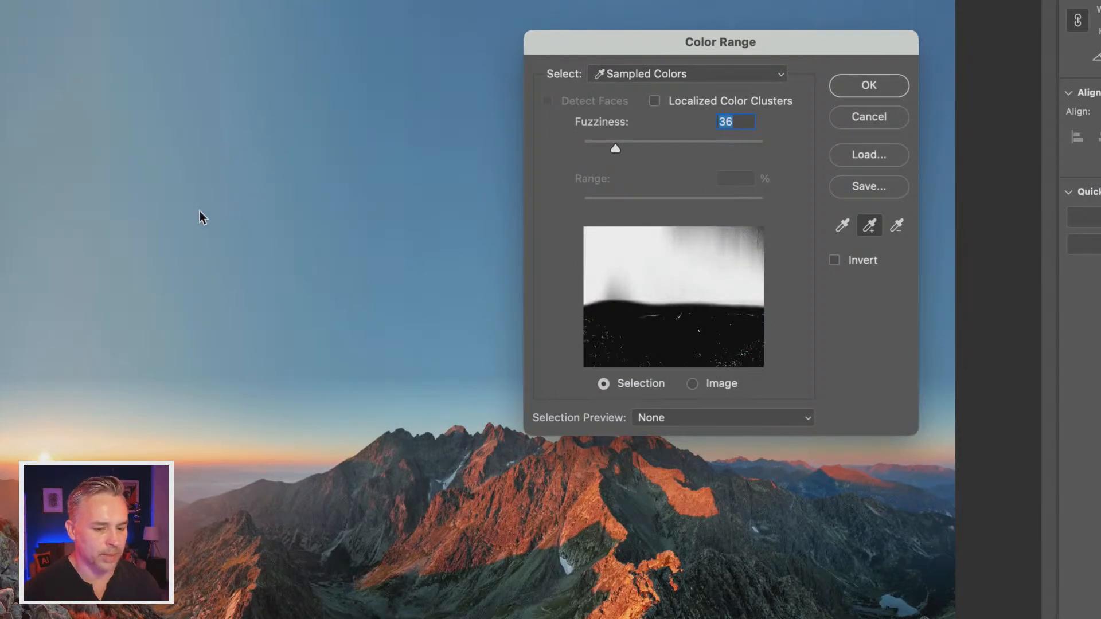
key("ctrl")
key("ctrl")
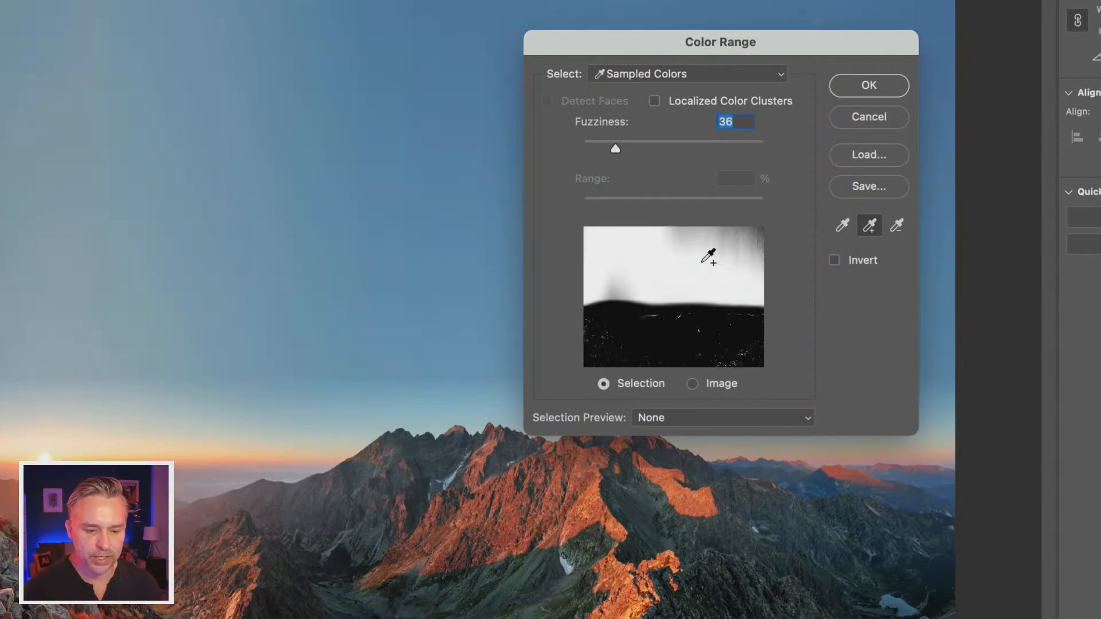
left_click(758, 232)
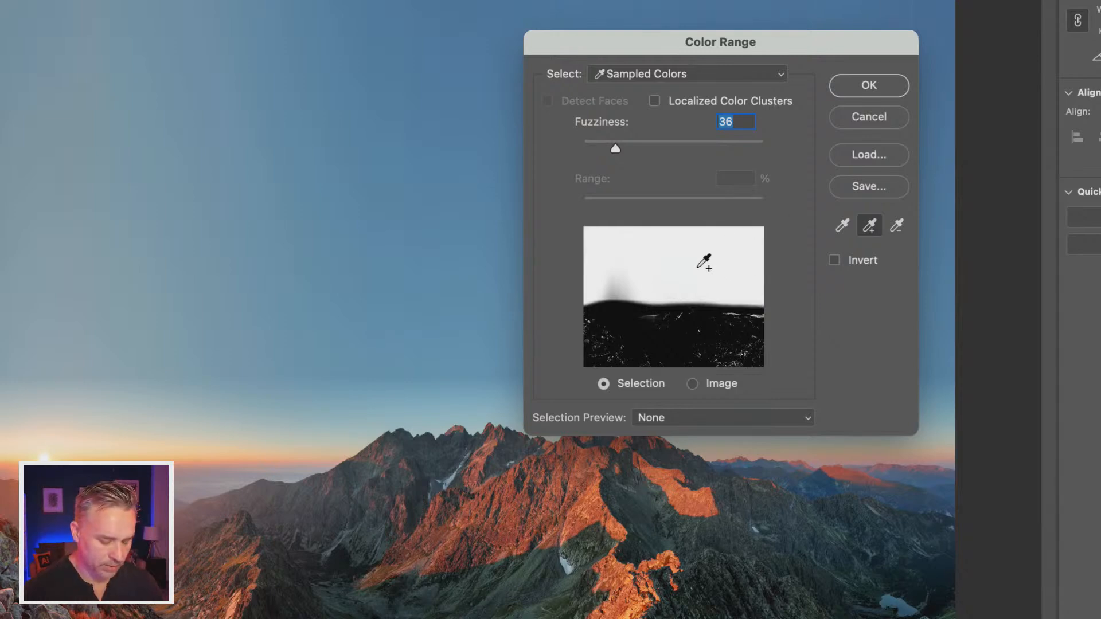
key("ctrl")
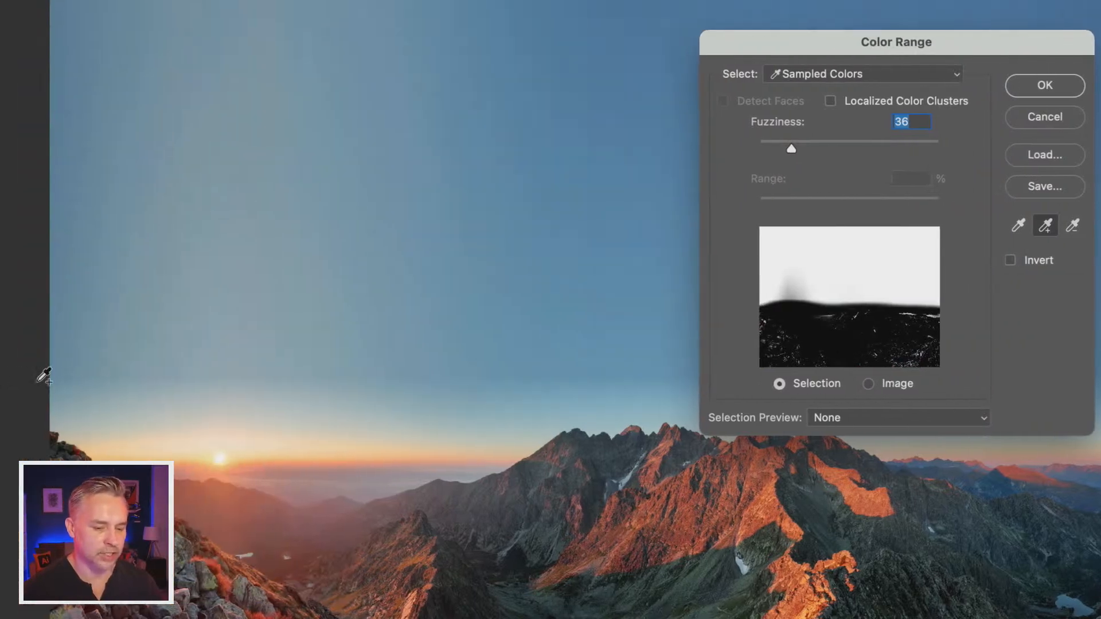
left_click(230, 414)
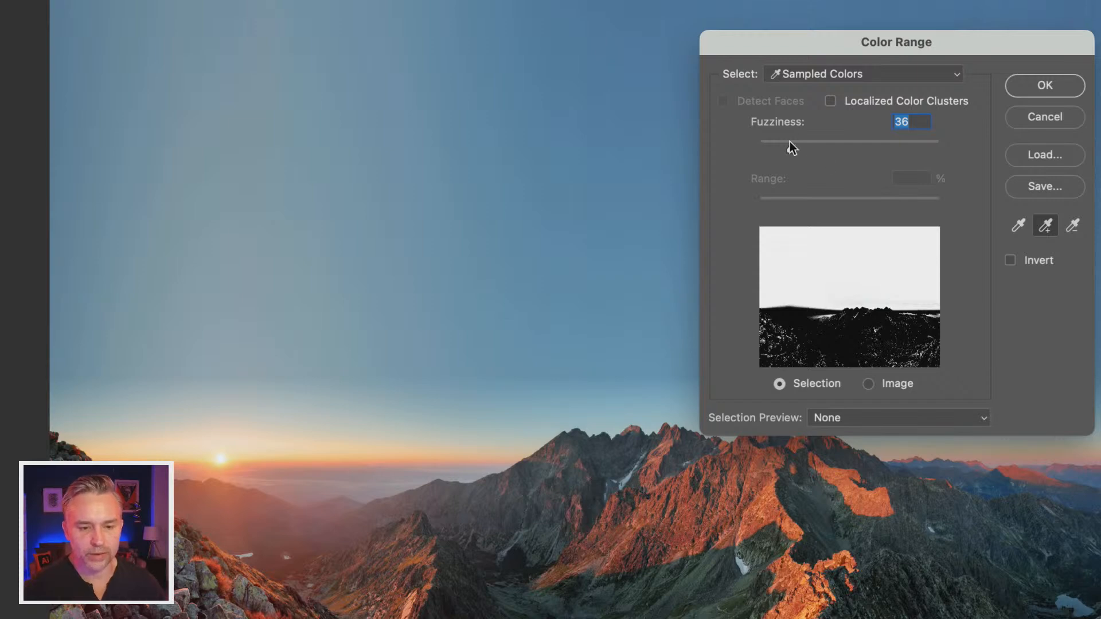
Step: Try Color Range fuzziness values such as 50 and 34, and return the fuzziness to 36
mouse_move(791, 149)
left_mouse_down()
mouse_move(837, 148)
mouse_move(797, 147)
mouse_move(801, 156)
left_mouse_up()
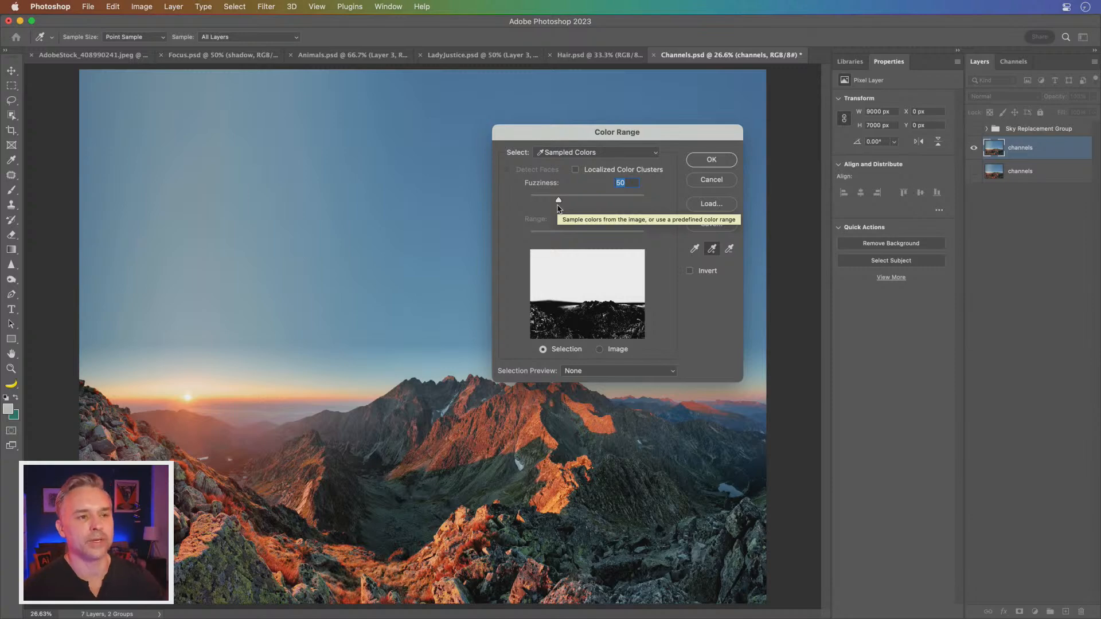
left_click_drag(546, 140, 623, 148)
left_click_drag(633, 212, 631, 210)
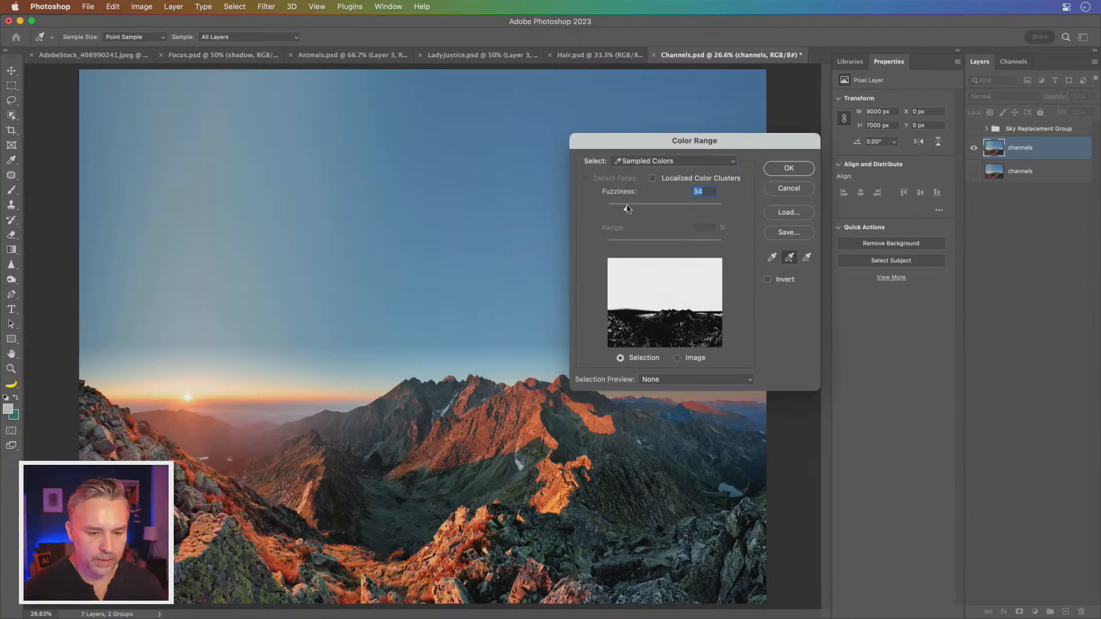
left_click_drag(635, 208, 628, 208)
Step: Try the Blues and Cyans presets in Color Range, and return to Sampled Colors
left_click(636, 165)
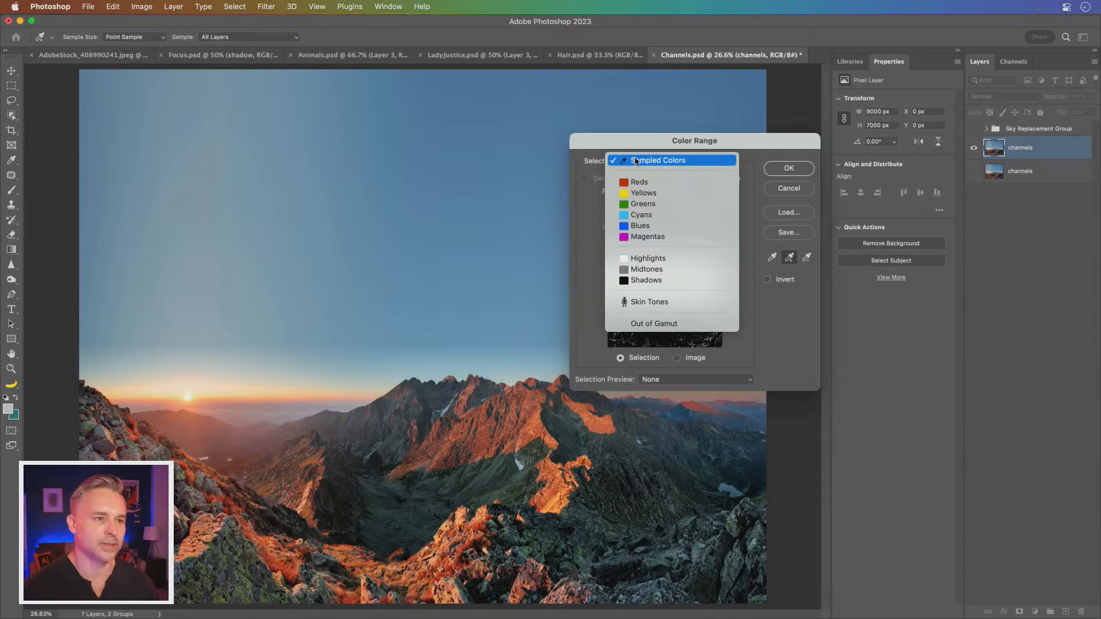
left_click(631, 226)
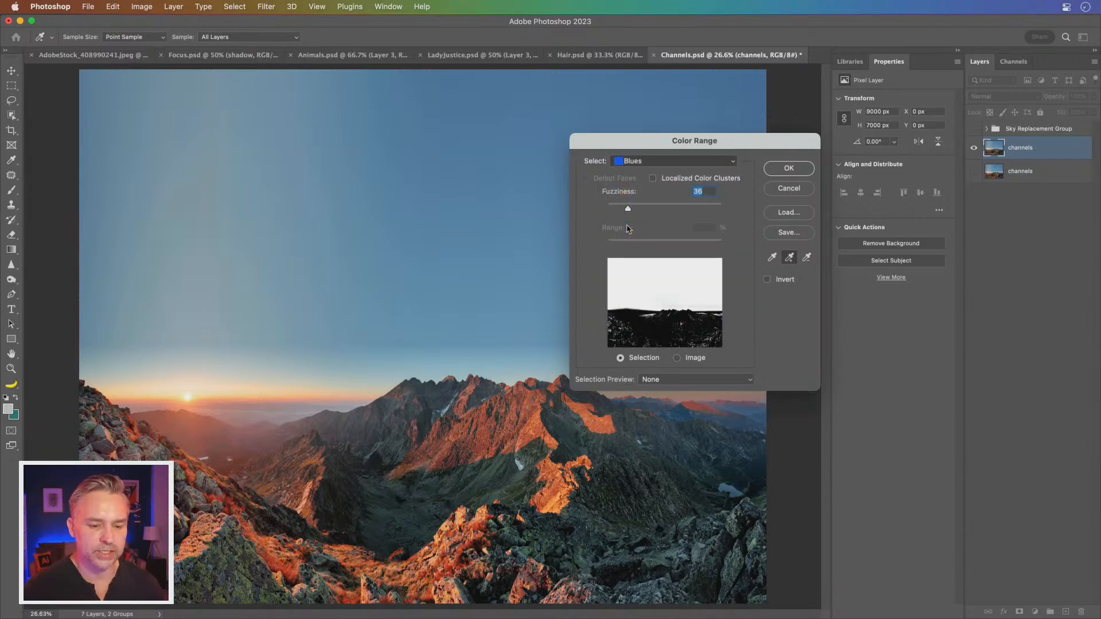
left_click(647, 164)
left_click(649, 151)
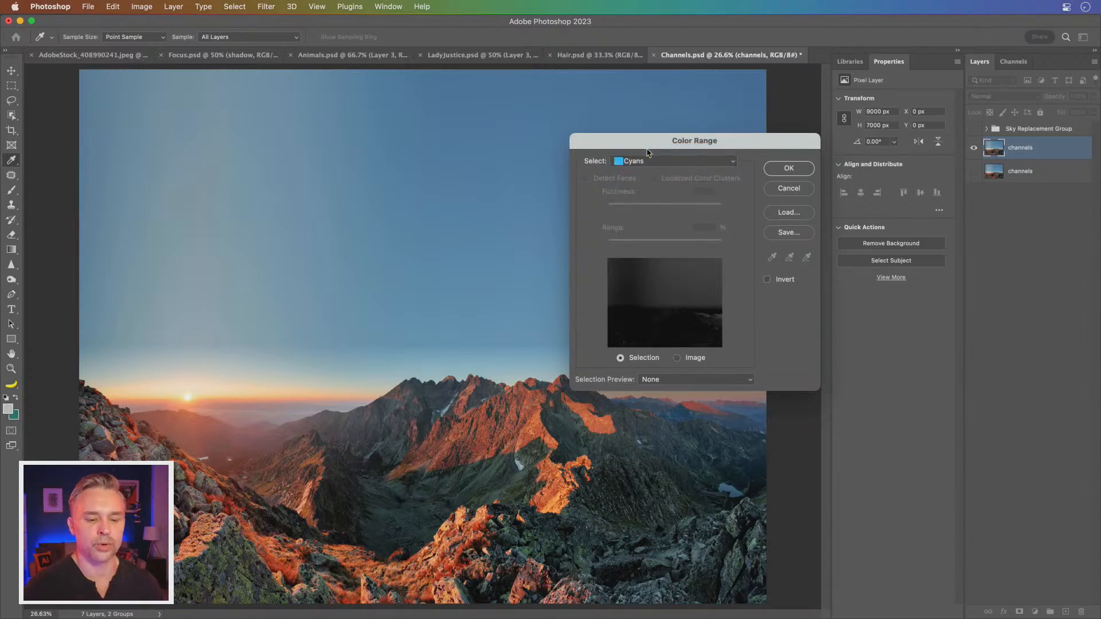
left_click(671, 168)
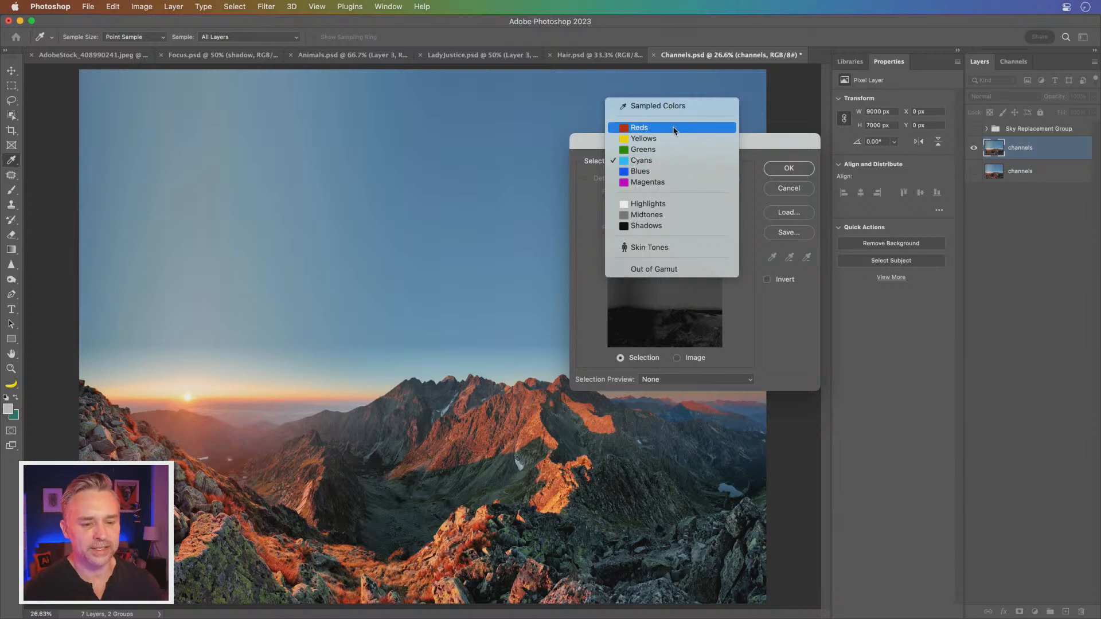
left_click(676, 109)
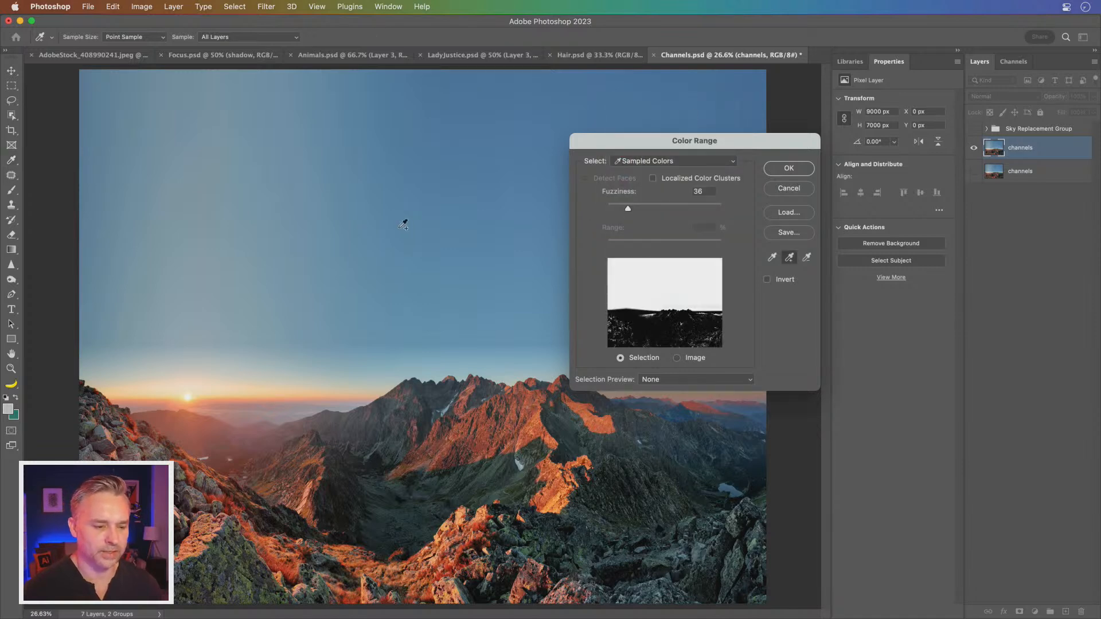
Step: Accept the Color Range selection as a layer mask on the visible channels layer and invert the mask
left_click(661, 381)
left_click(804, 347)
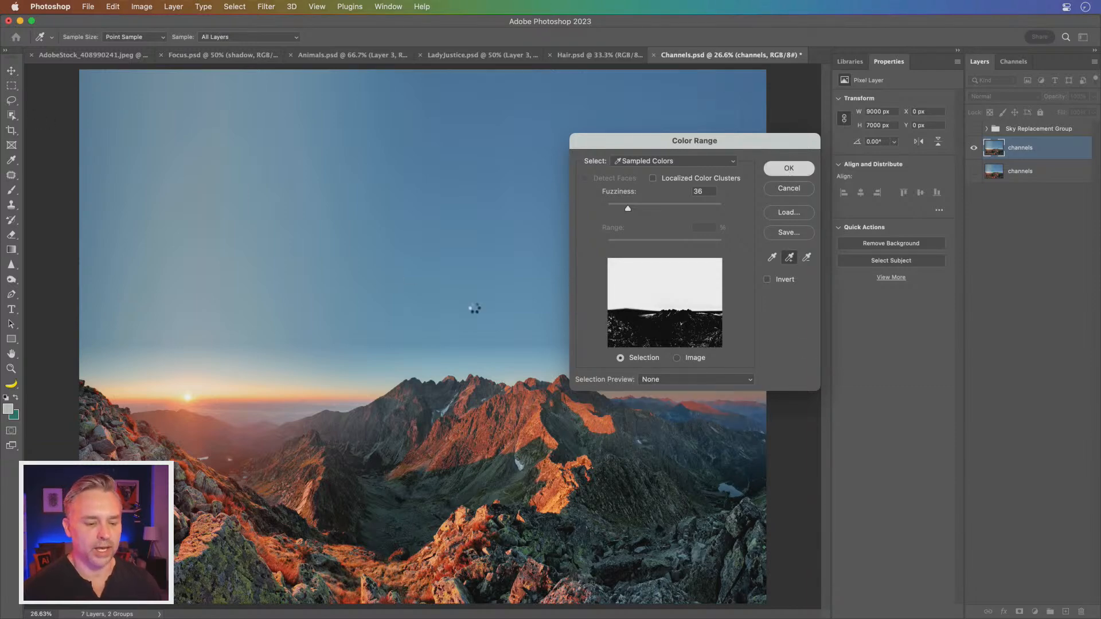
key("Return")
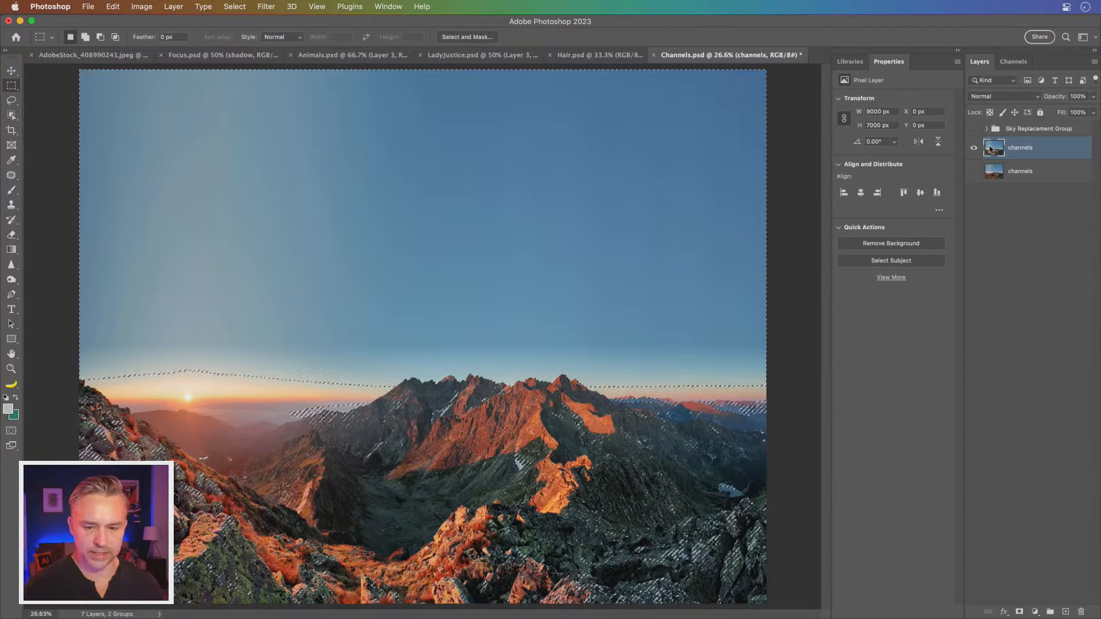
left_click(1020, 612)
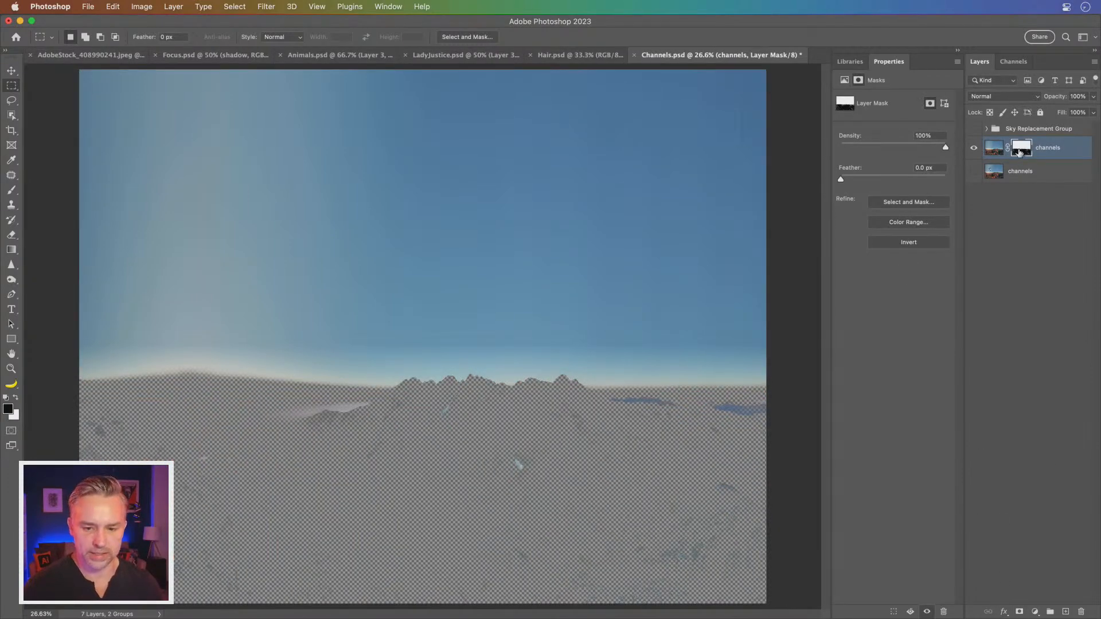
key("super+l")
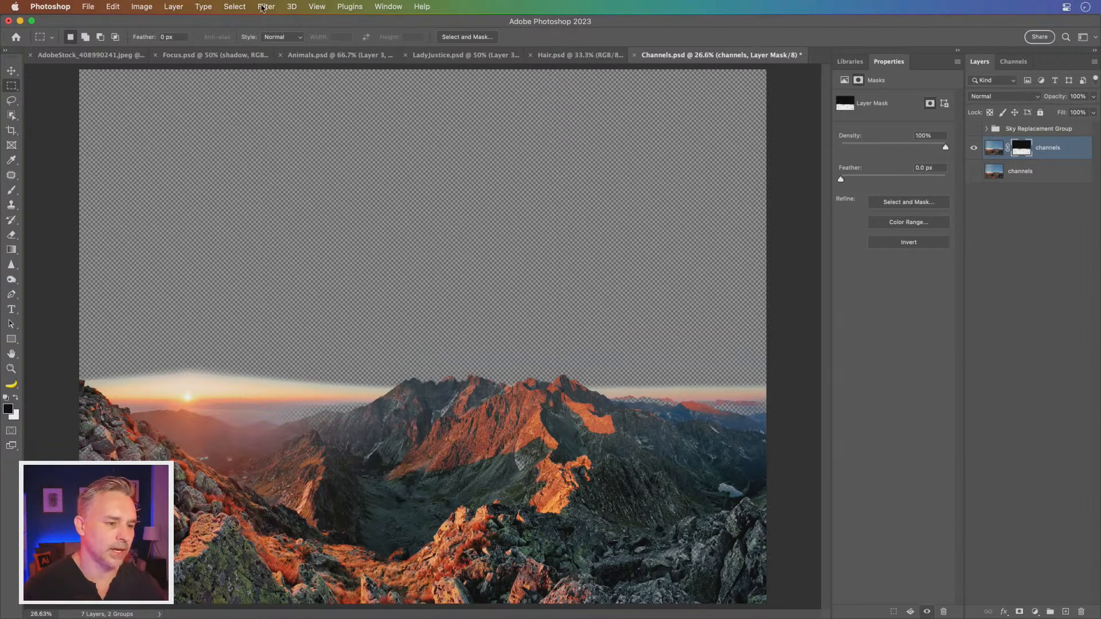
left_click(231, 7)
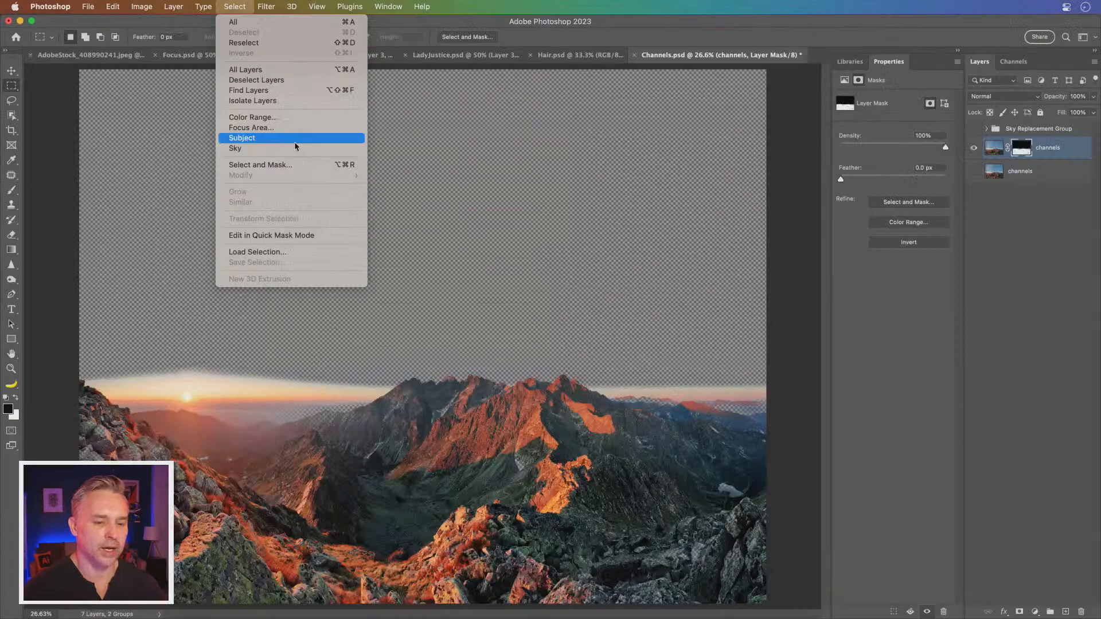
left_click(295, 140)
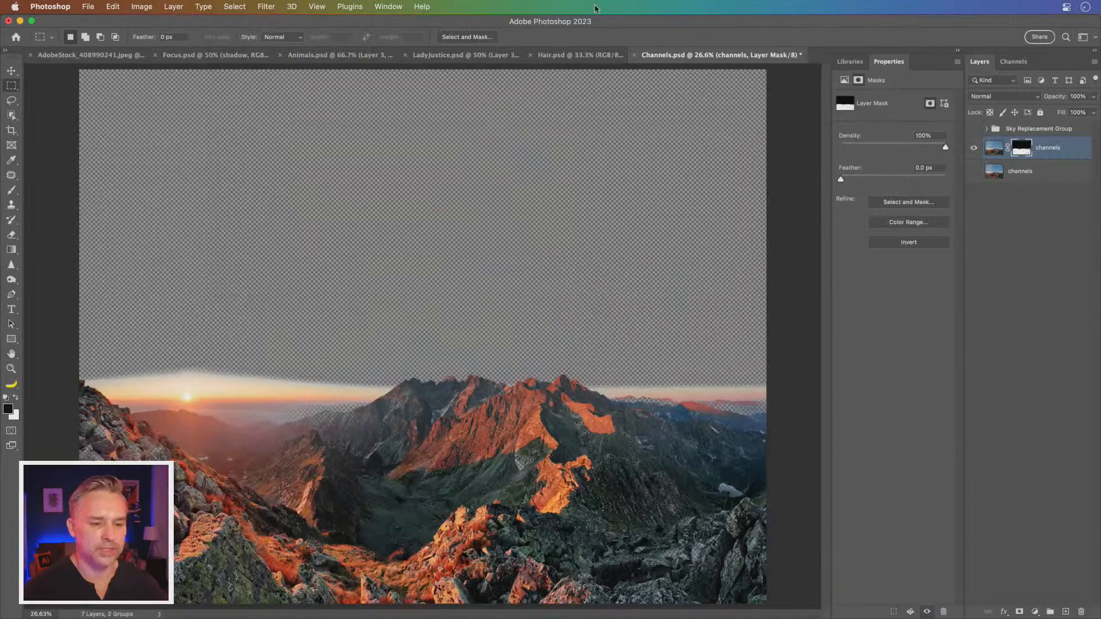
Step: Hide the masked channels layer, and show and select the original channels layer beneath it
left_click(1071, 153)
left_click(974, 148)
left_click(975, 173)
left_click(1030, 178)
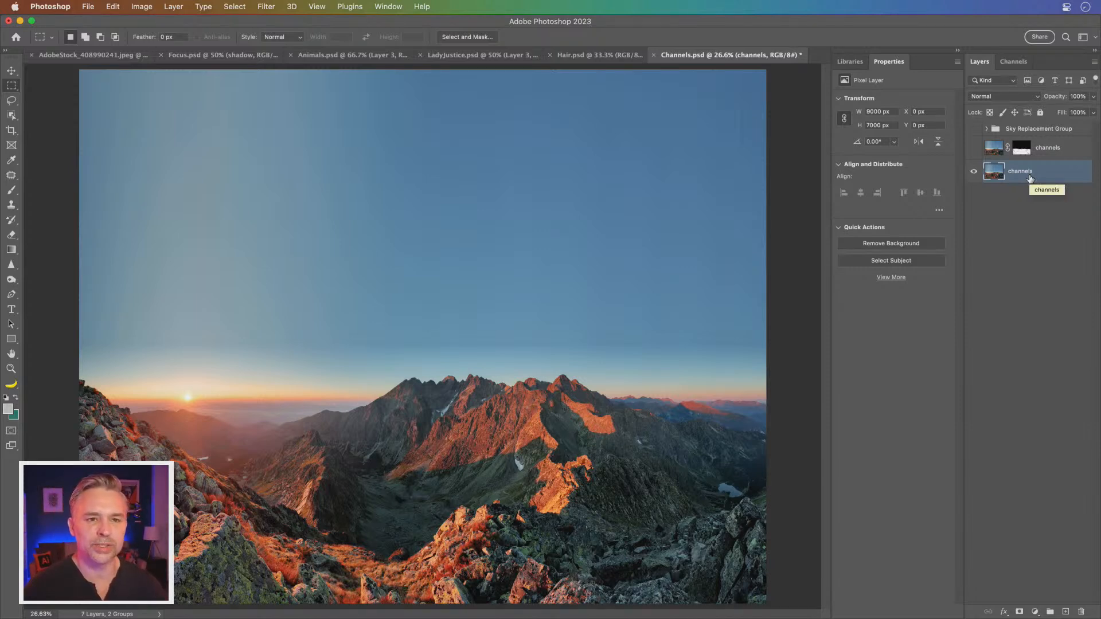
Step: View the Blue channel alone, compare the selections loaded from the Blue and Green channels, and deselect
left_click(1014, 63)
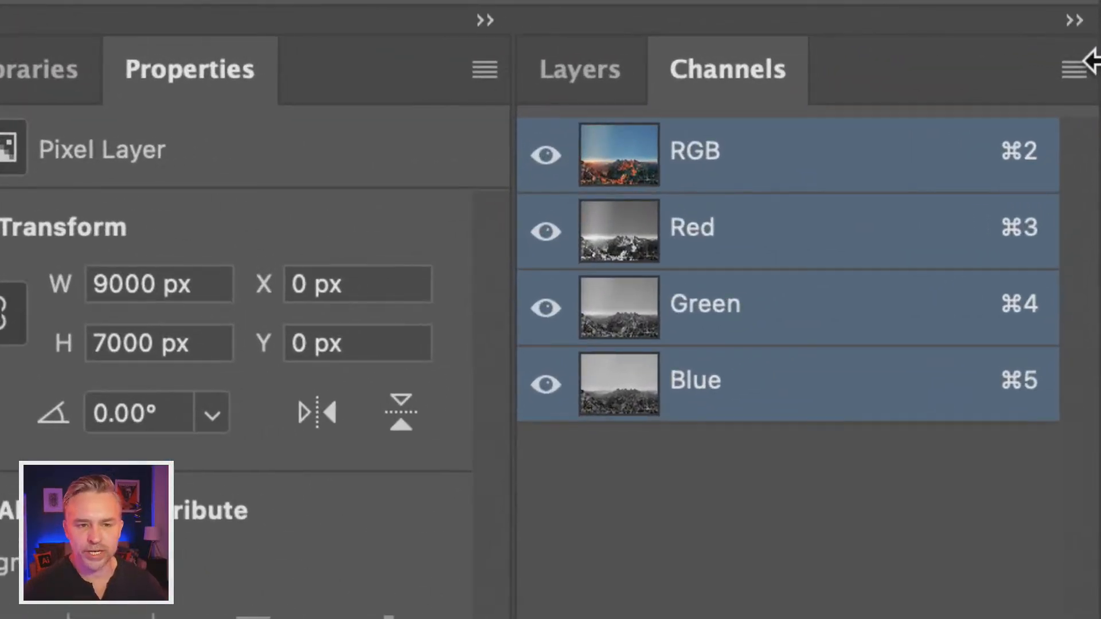
left_click(727, 383)
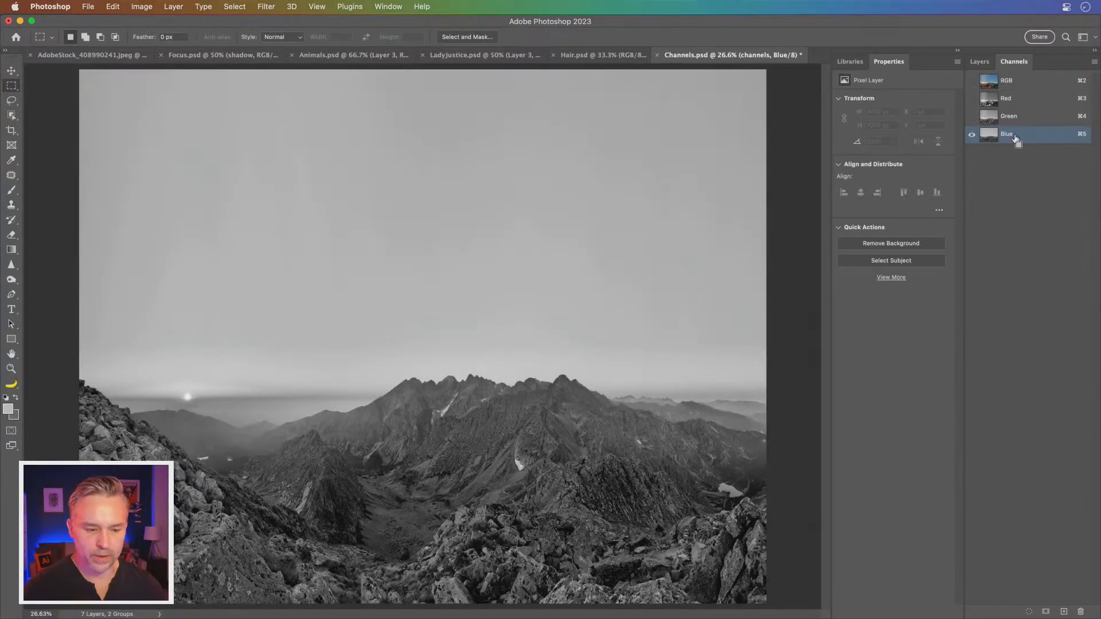
left_click(994, 140, "super")
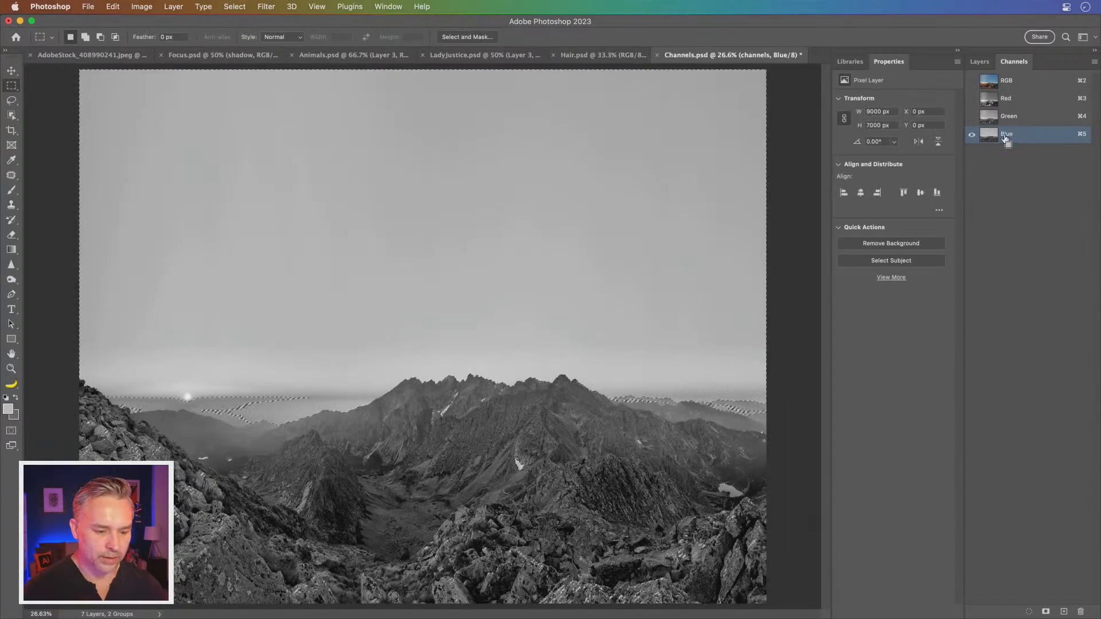
left_click(1036, 119, "super")
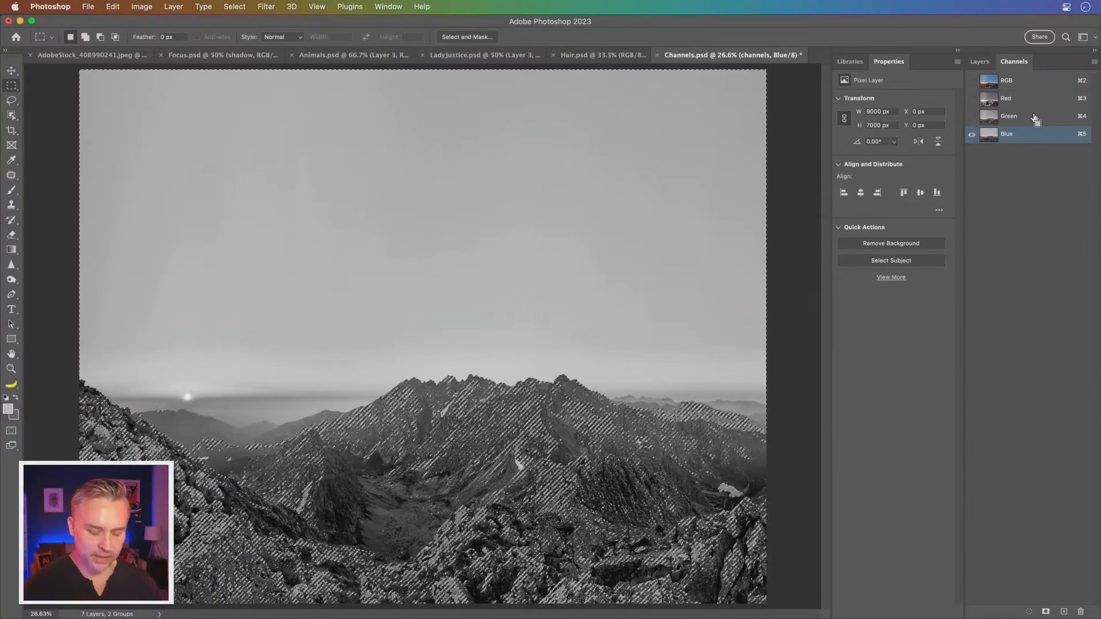
key("super+d")
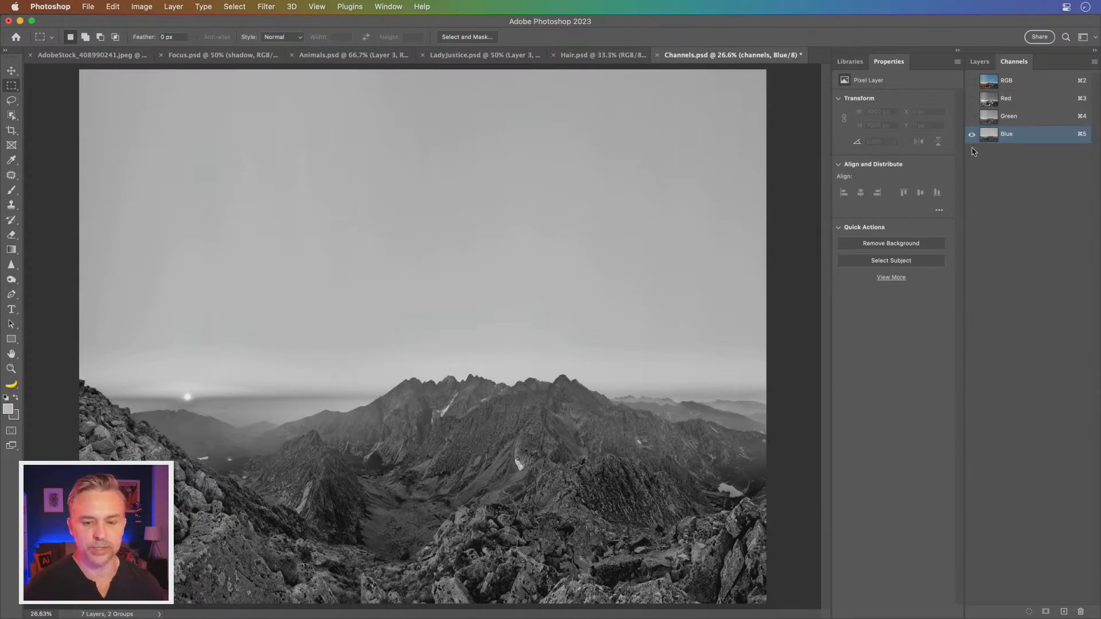
Step: Load the Blue channel as a selection and apply it as a layer mask to the original channels layer
left_click(1020, 142, "super")
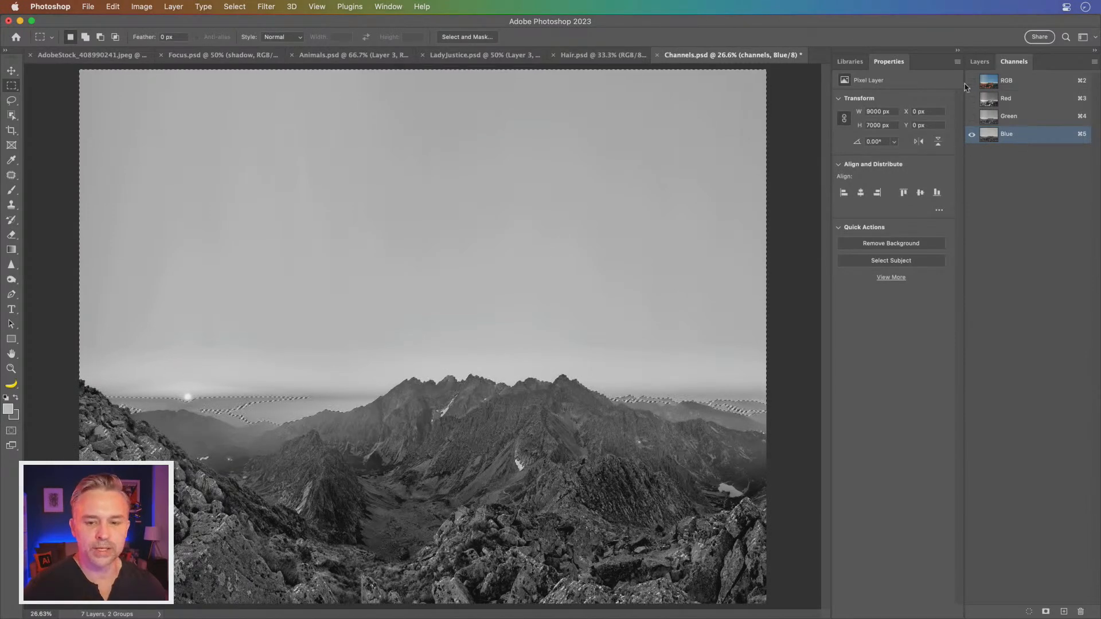
left_click(979, 62)
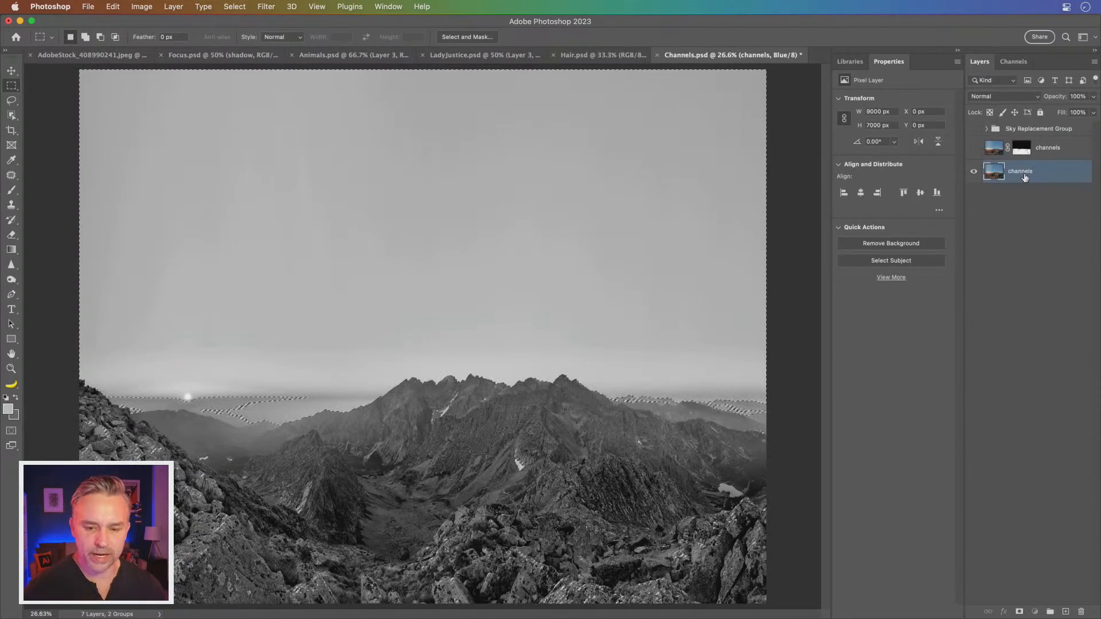
left_click(1021, 613)
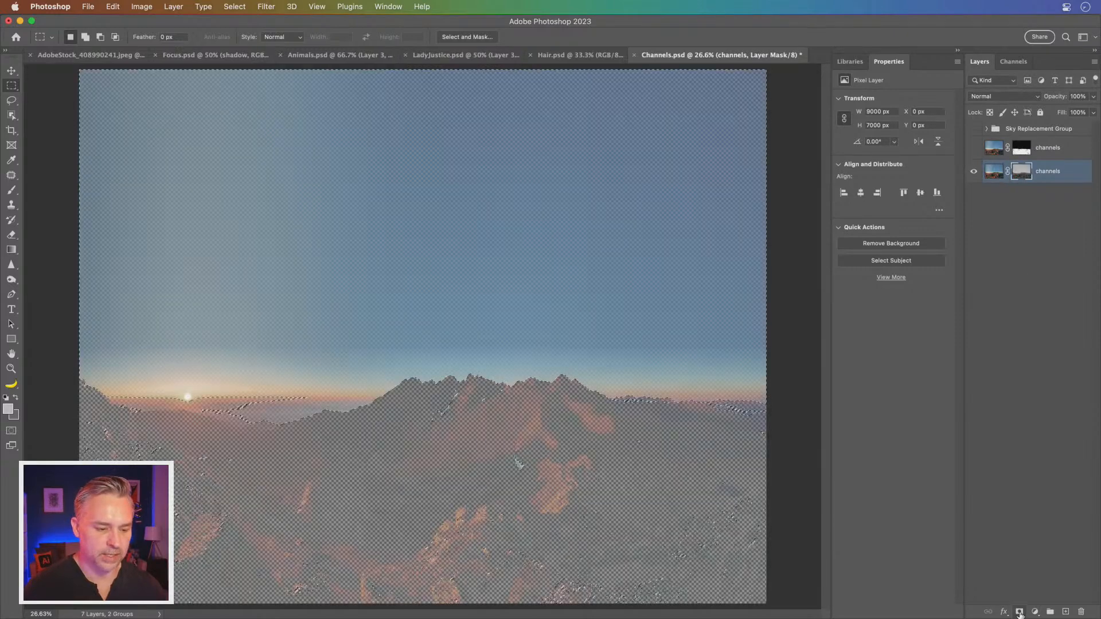
Step: Inspect the Blue-channel mask alone, restore the image view, and check the mask among the channels
left_click(1024, 170, "alt")
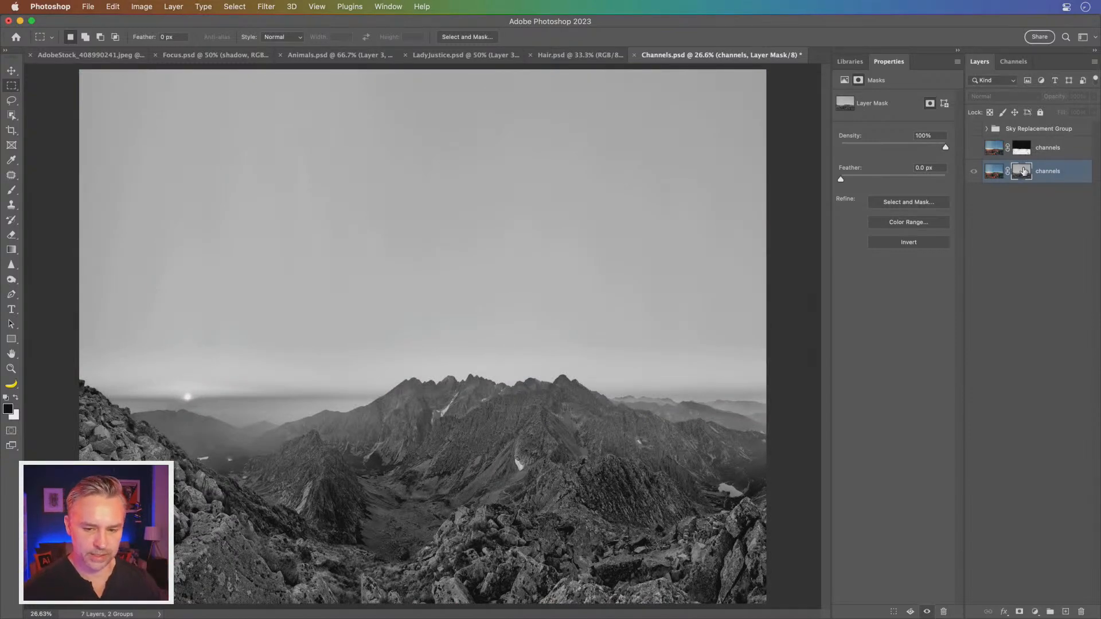
left_click(973, 172)
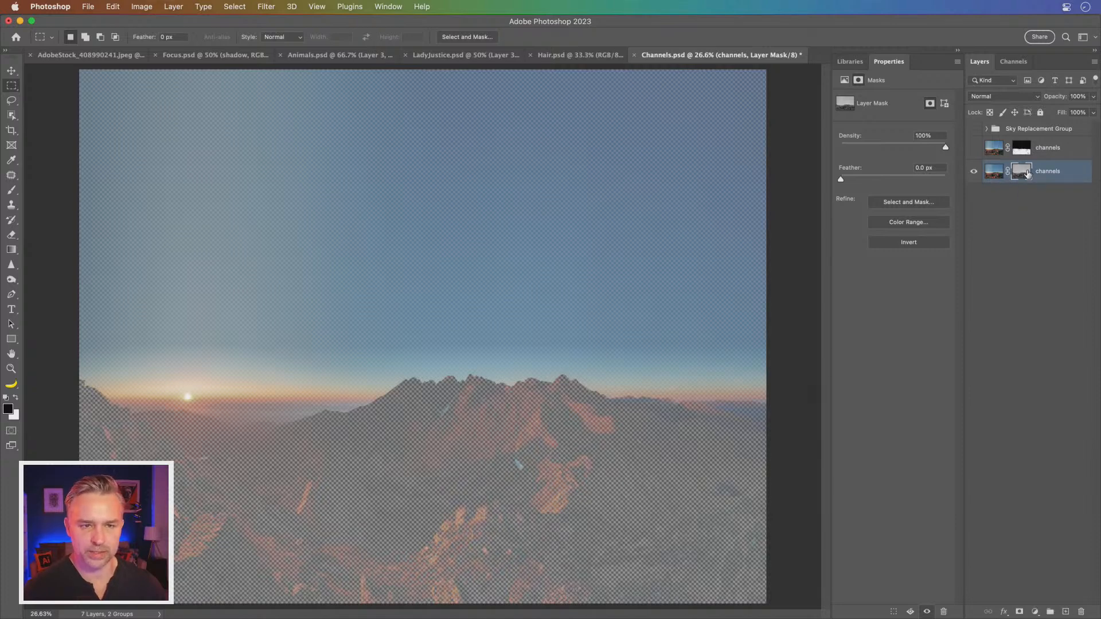
left_click(1007, 64)
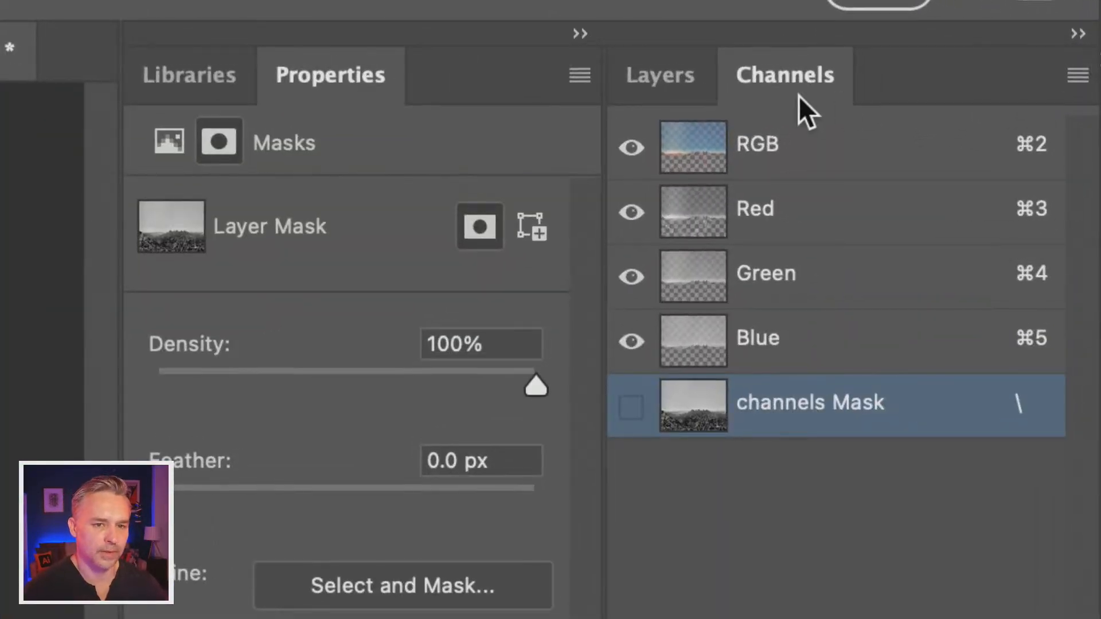
left_click(651, 80)
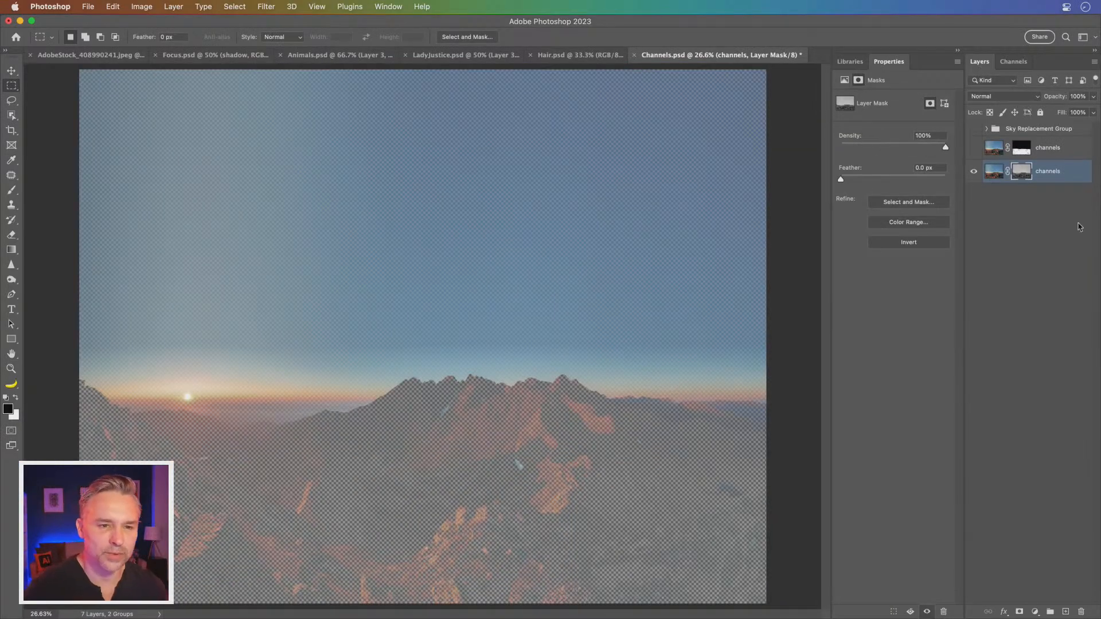
Step: Inspect the lower channels layer's mask on its own and compare it with the layer's masked image
left_click(1021, 175, "alt")
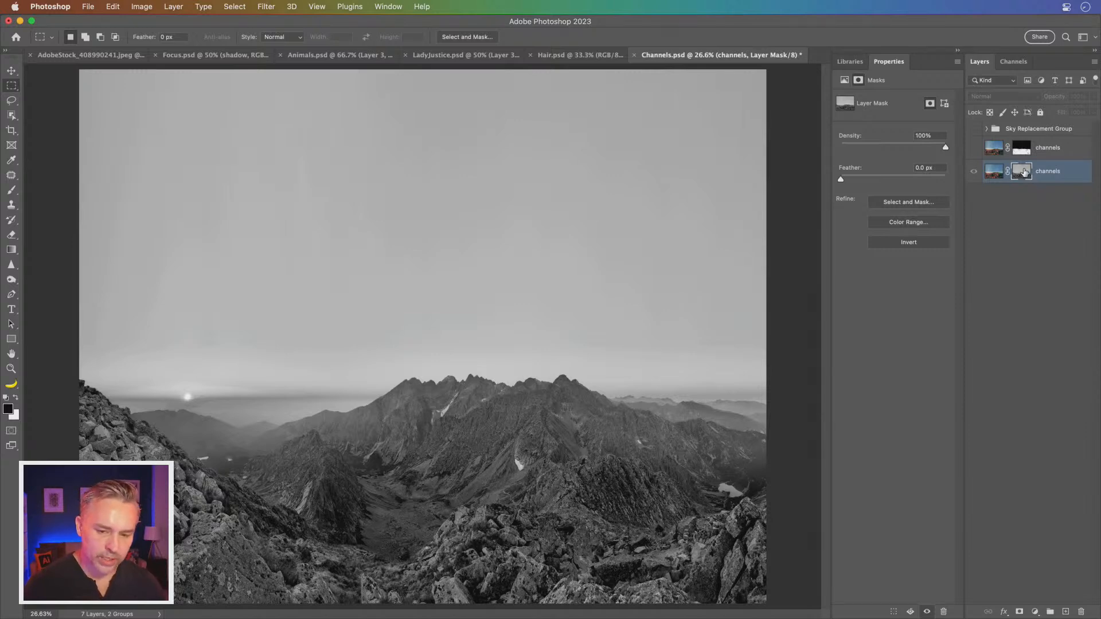
left_click(992, 175)
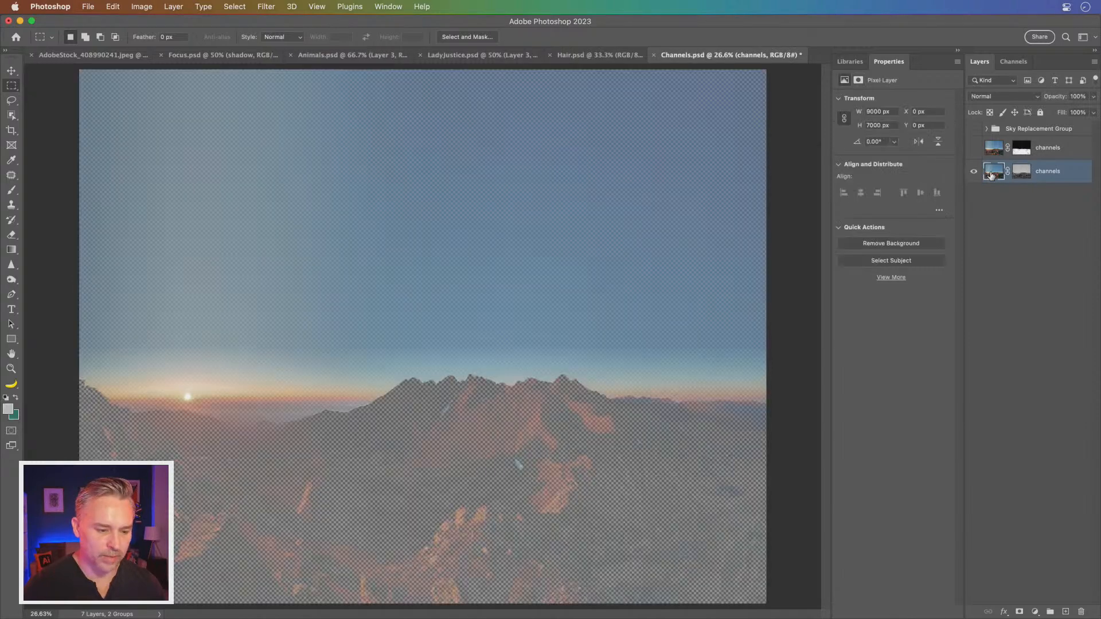
left_click(1023, 175)
left_click(1023, 174, "alt")
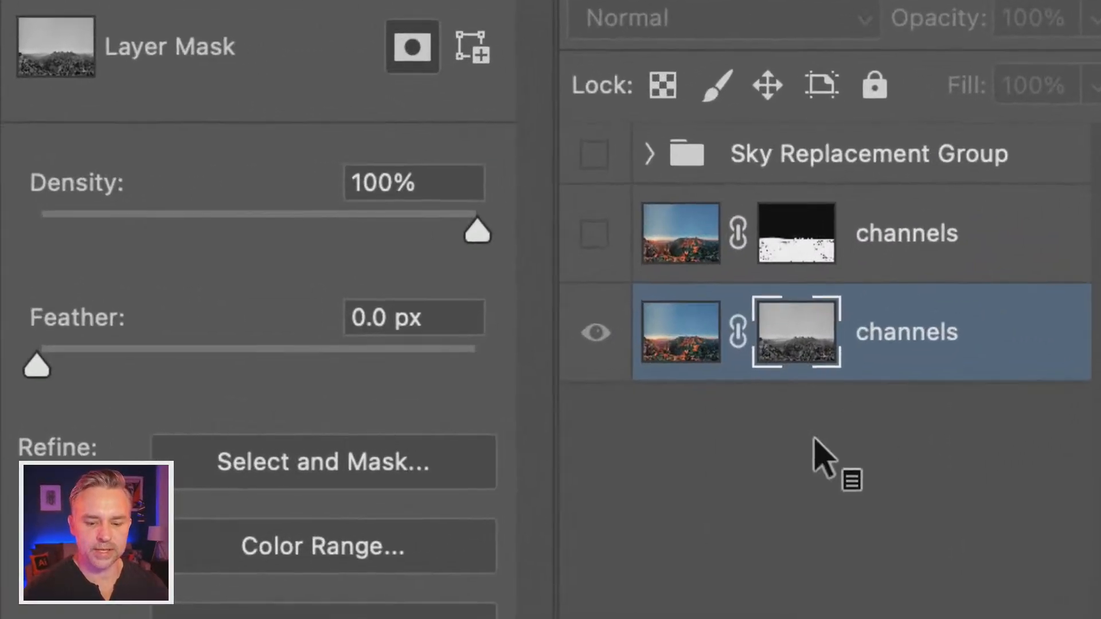
Step: Rename the lower channels layer as landscape
double_click(971, 250)
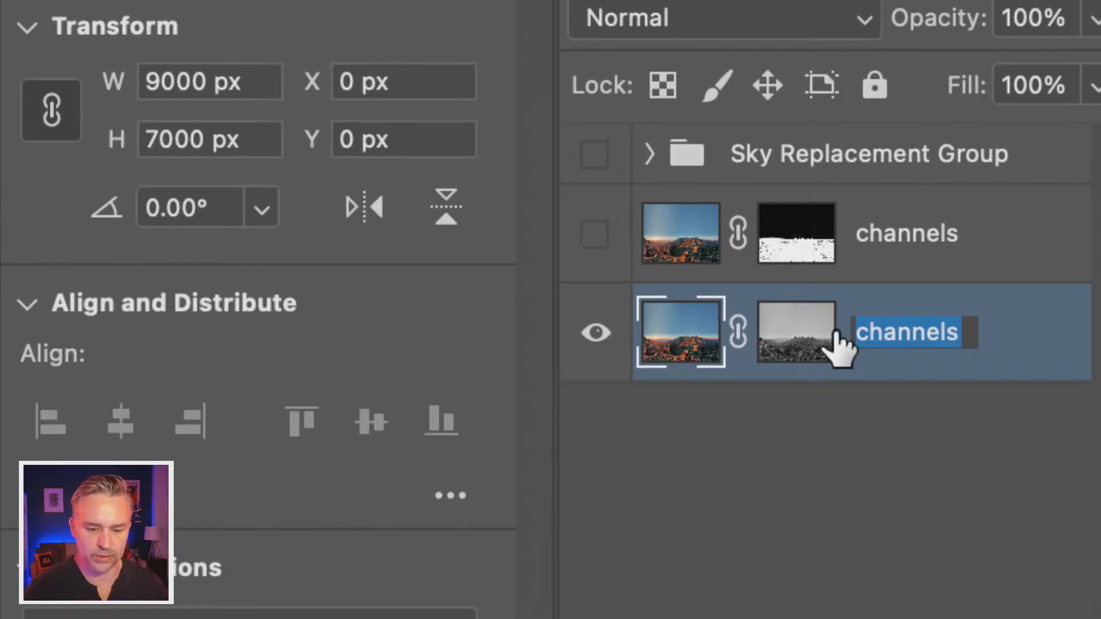
type("landscape")
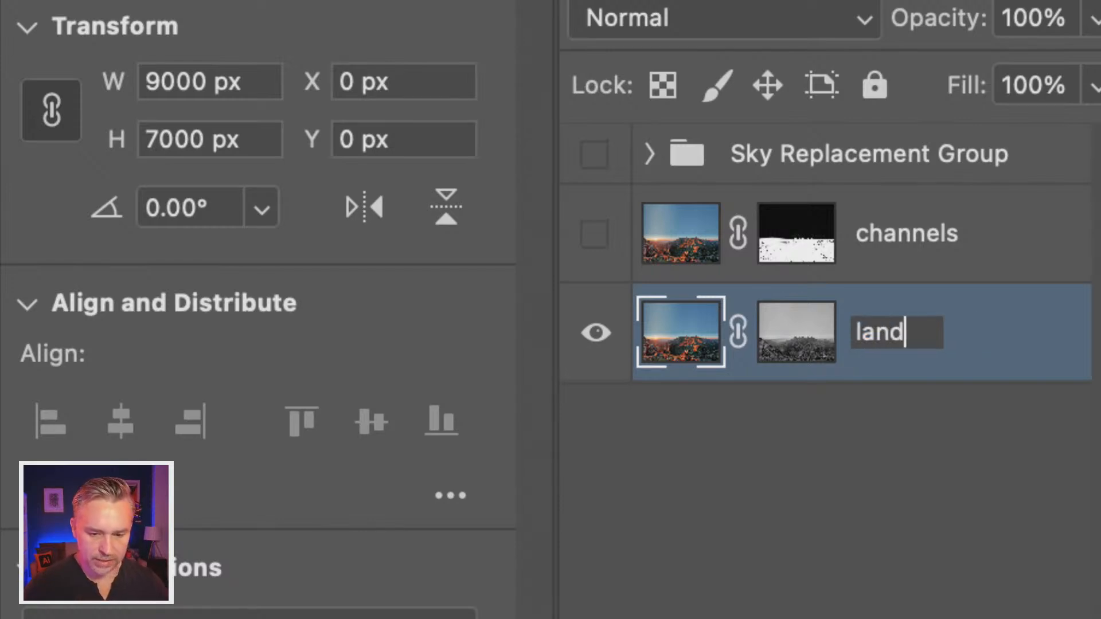
key("Return")
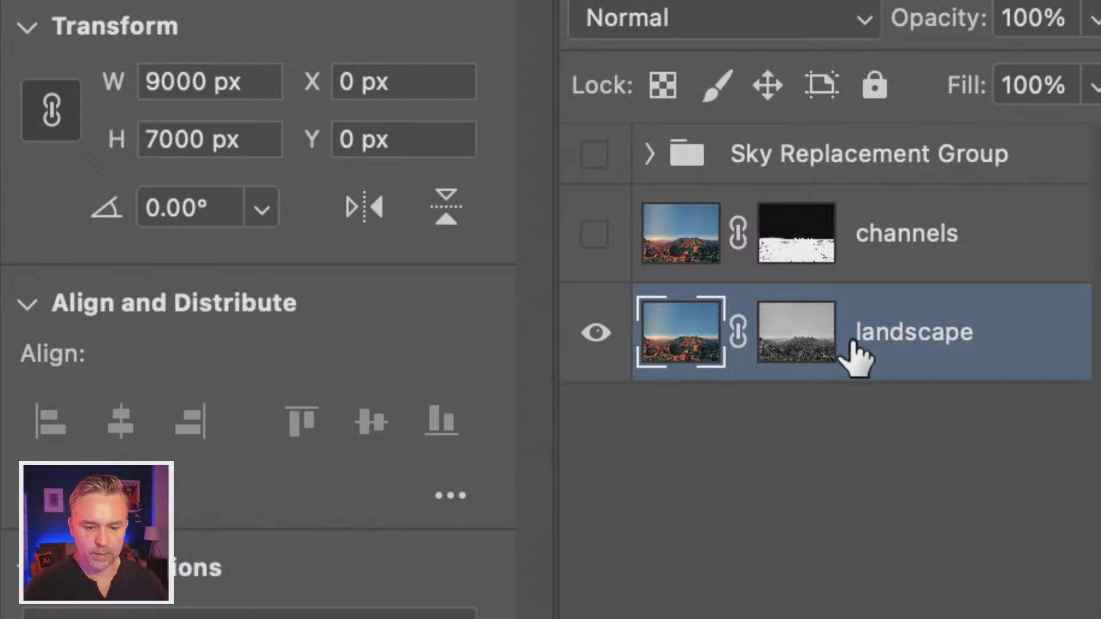
Step: Display the landscape layer's mask on its own and invert it
left_click(797, 339)
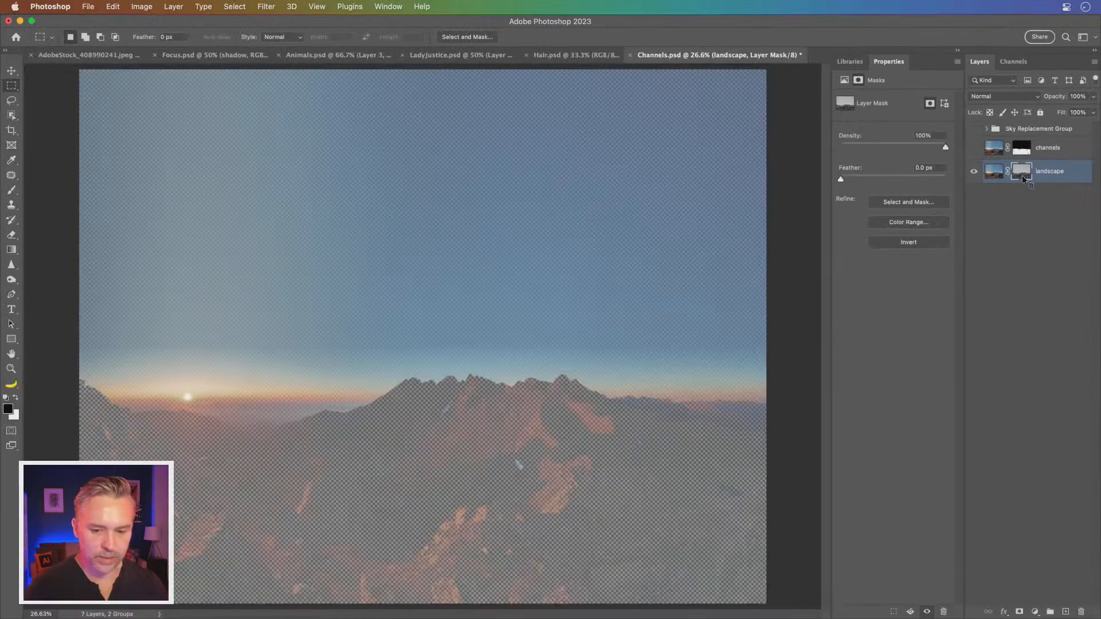
left_click(1022, 176, "alt")
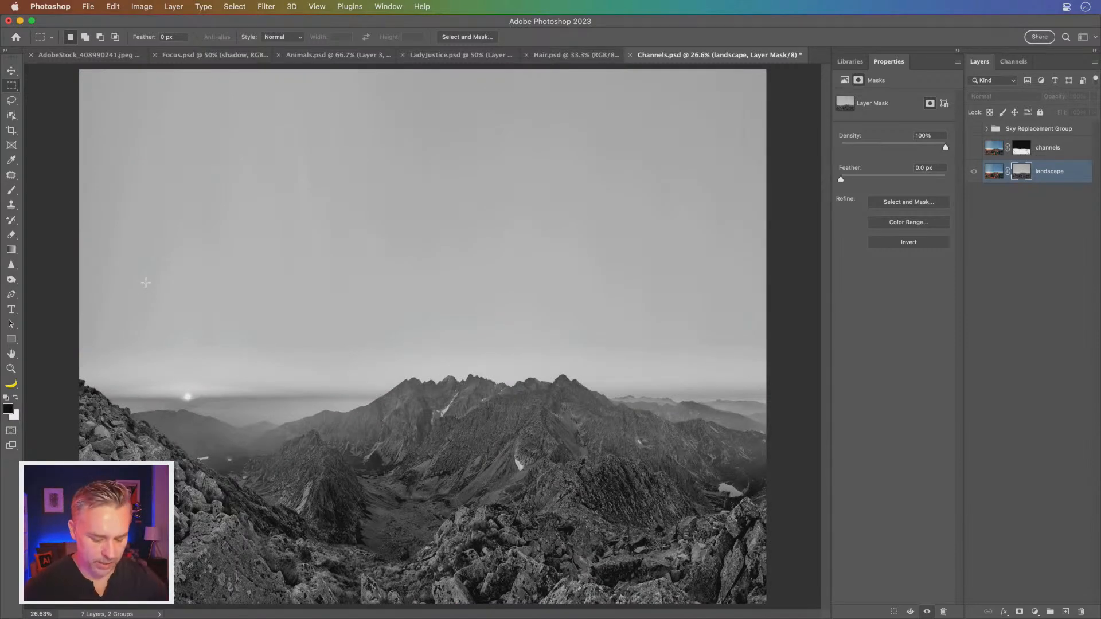
key("super+i")
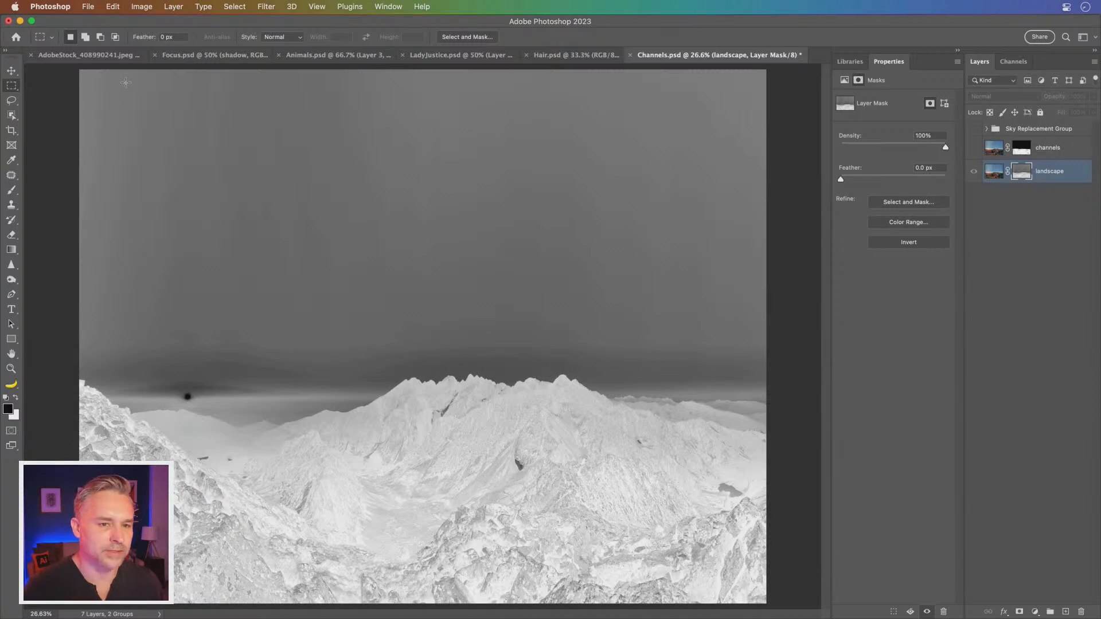
Step: Start a Curves adjustment on the landscape mask and darken the sky tones with a curve point at input 104, output 14
left_click(136, 6)
mouse_move(138, 21)
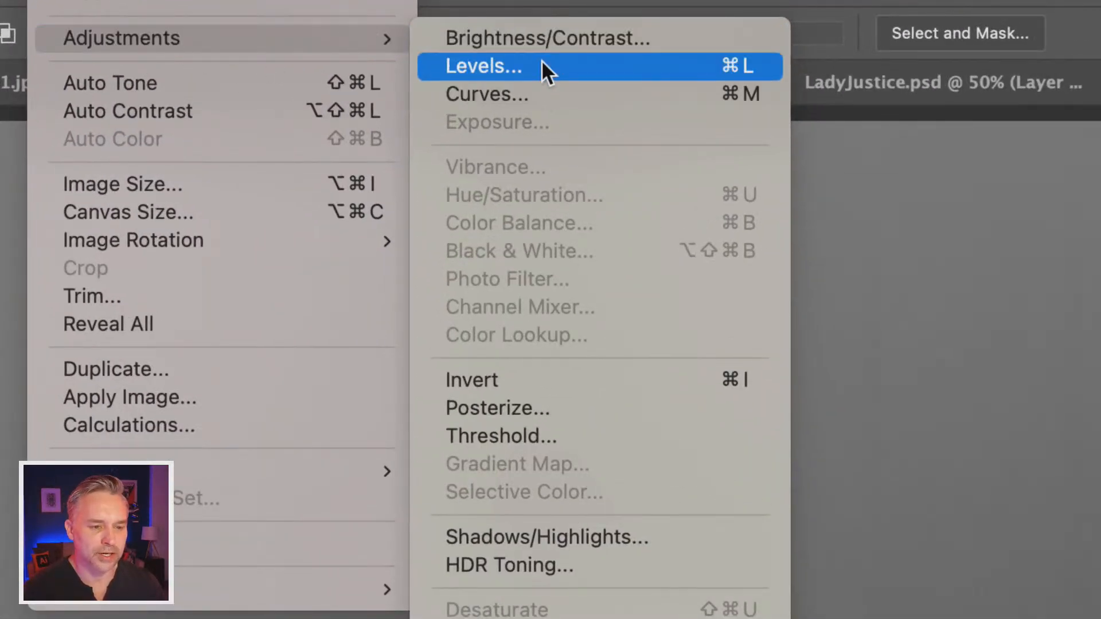
left_click(549, 93)
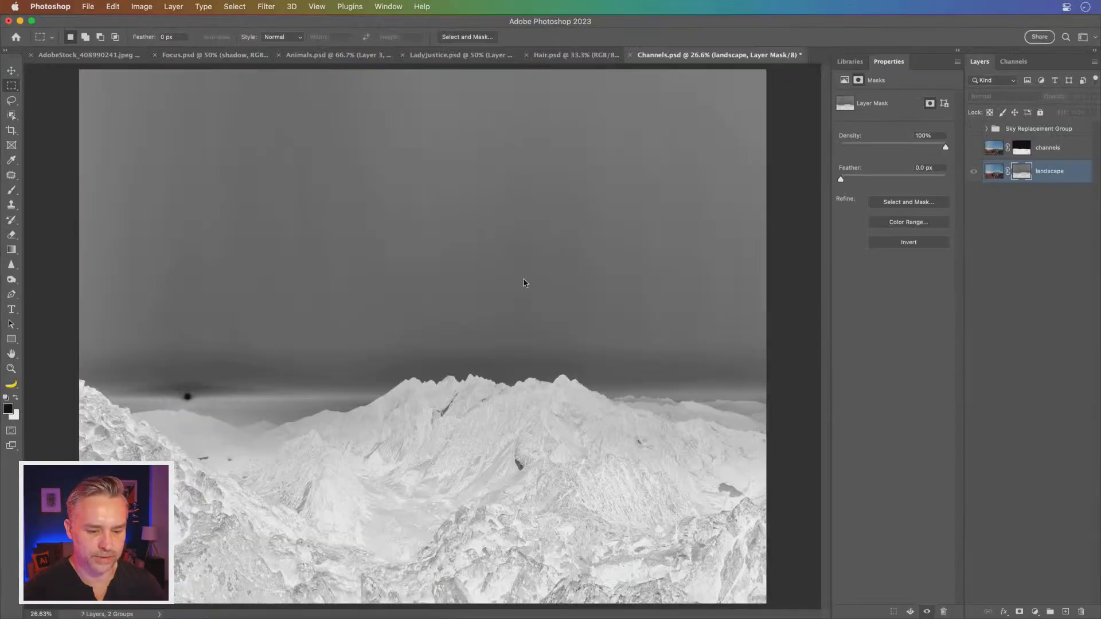
left_click_drag(472, 132, 755, 193)
left_click(745, 346)
left_click_drag(761, 363, 763, 363)
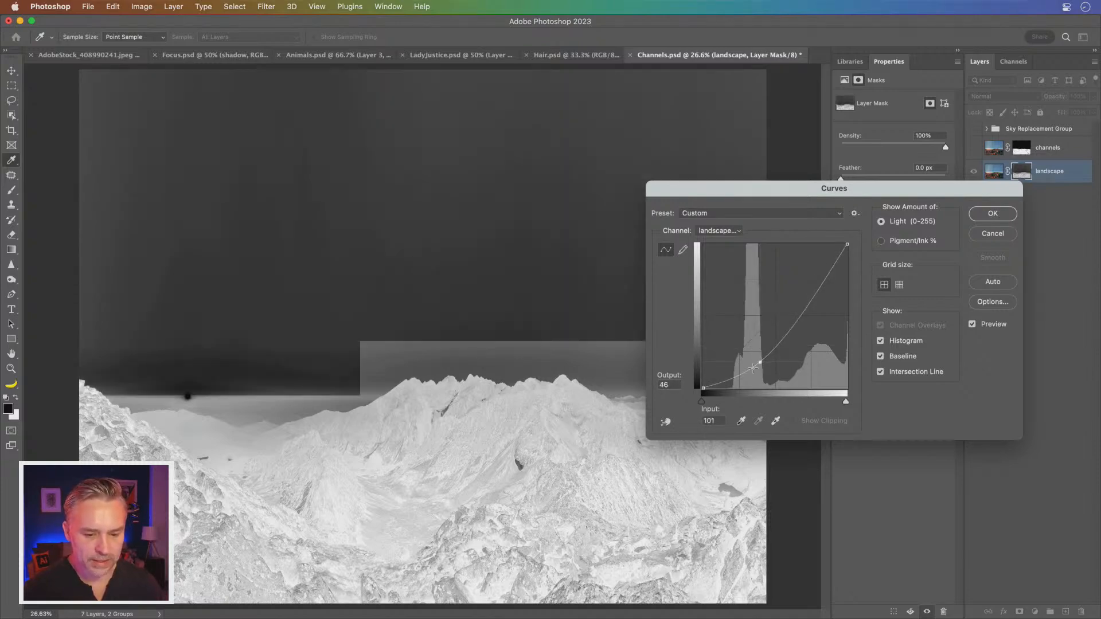
left_click(755, 370)
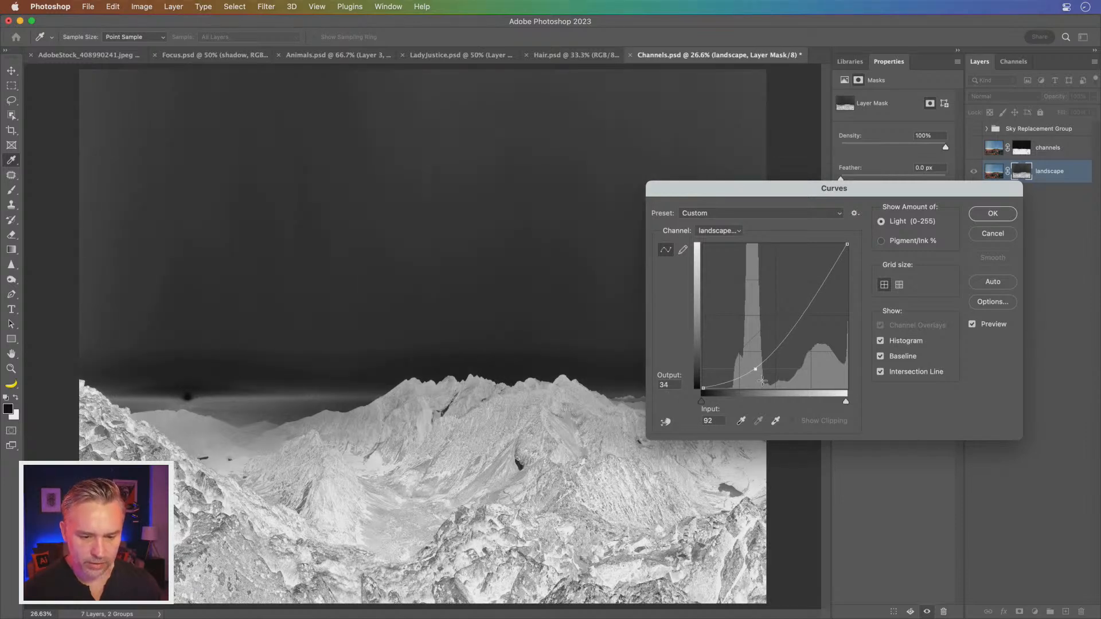
left_click(762, 382)
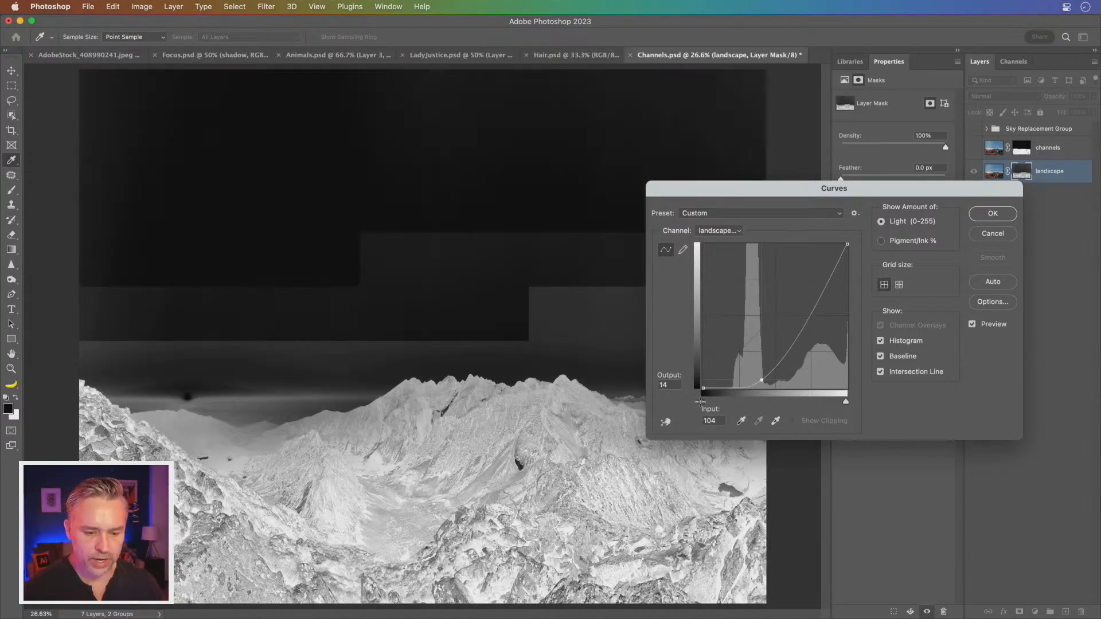
Step: Set the curve's black point input to 46 and its white point input to 177, and apply the Curves adjustment
left_click_drag(702, 403, 729, 405)
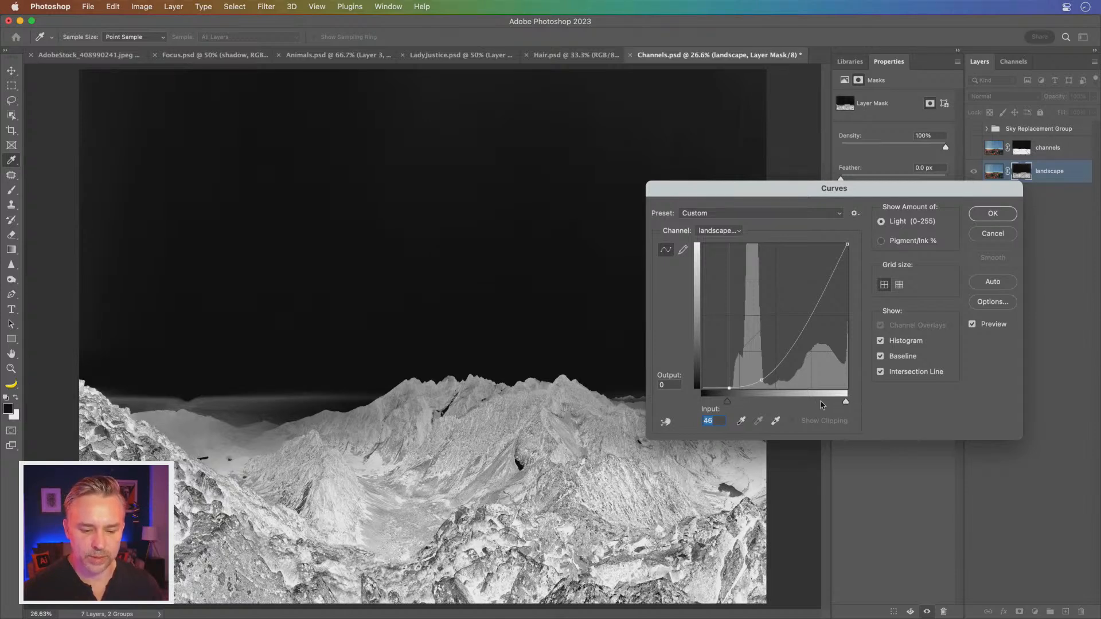
left_click_drag(845, 403, 819, 404)
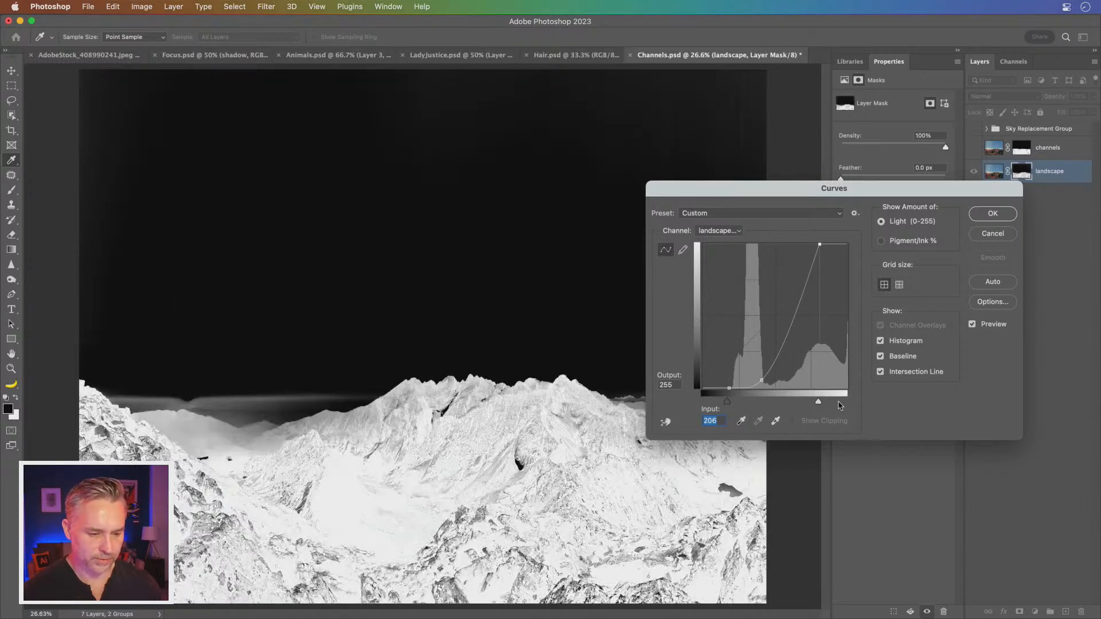
left_click(802, 403)
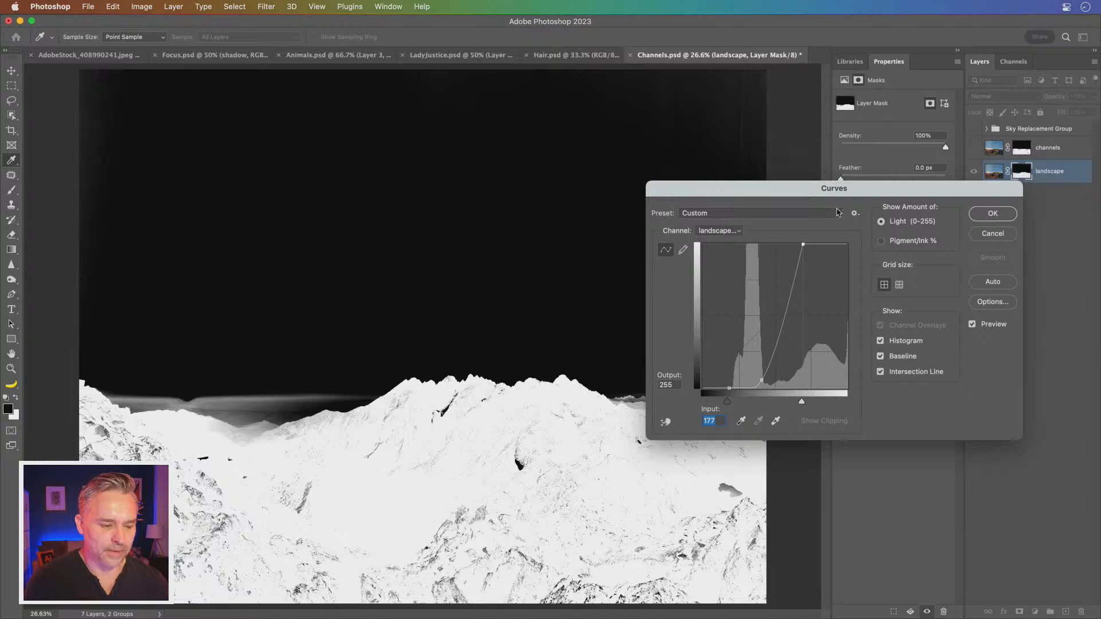
left_click(984, 215)
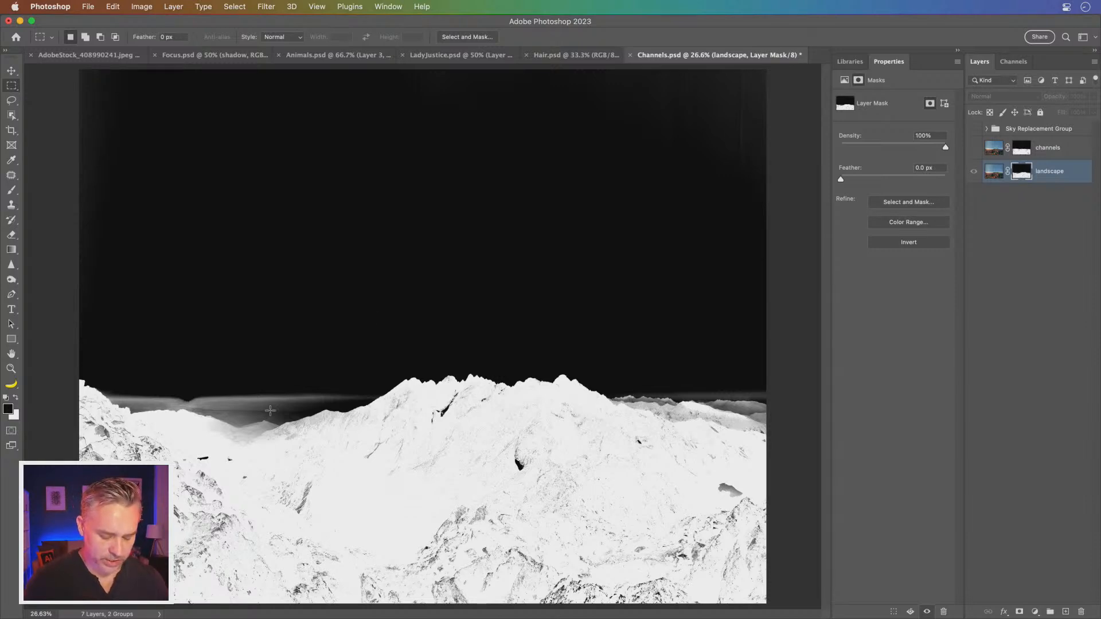
Step: Apply Levels to the landscape mask with a black input level of 20 and a white input level of 229
key("super+m")
key("super+l")
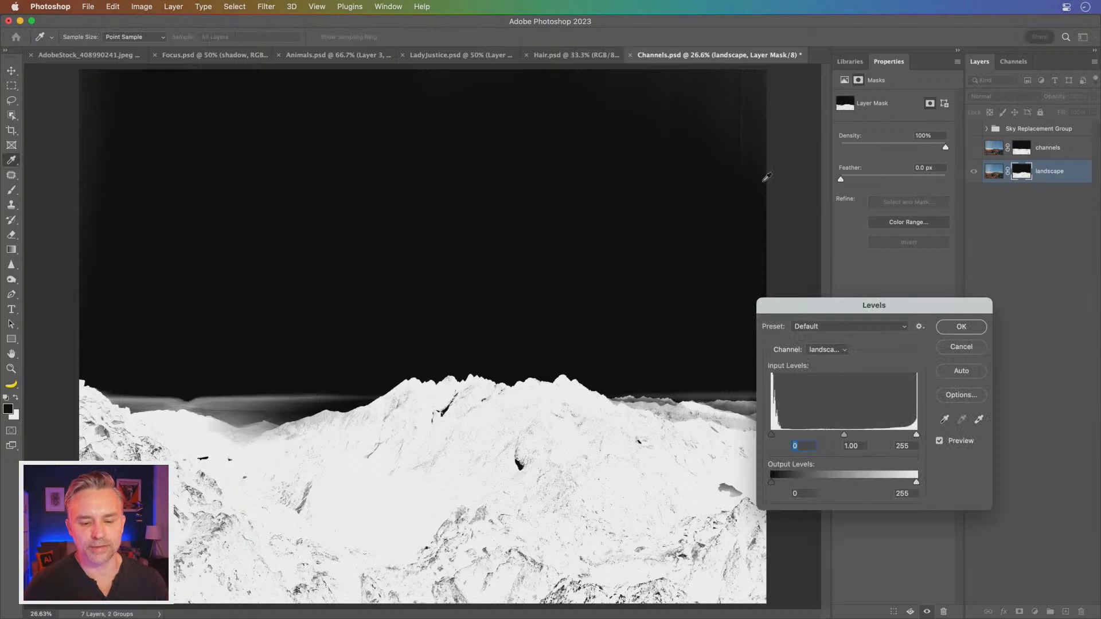
left_click_drag(815, 296, 681, 197)
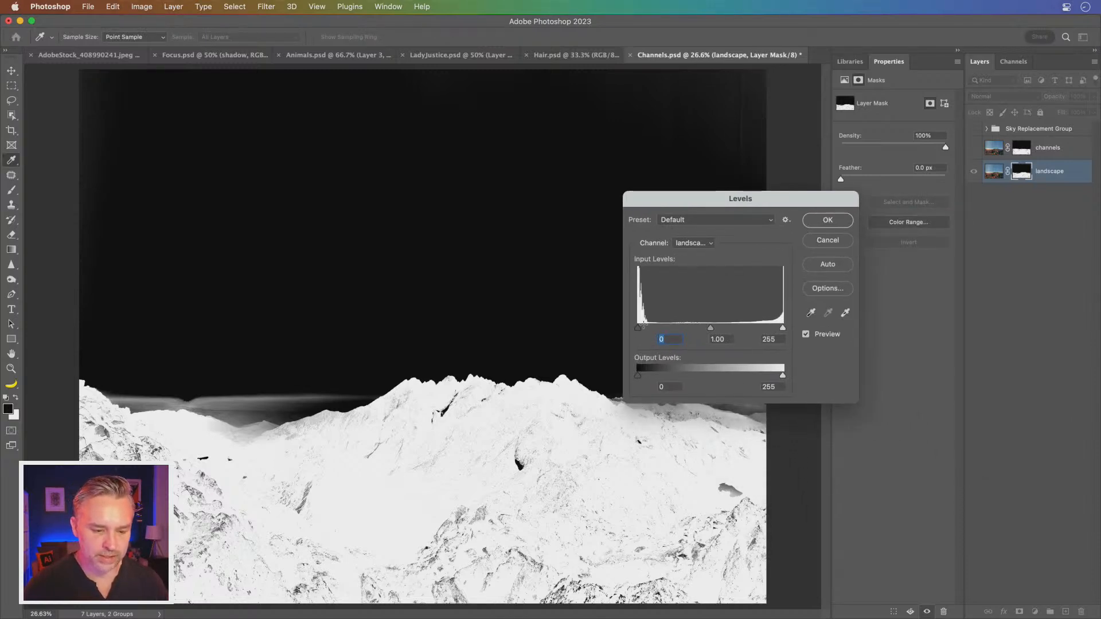
left_click_drag(782, 328, 768, 329)
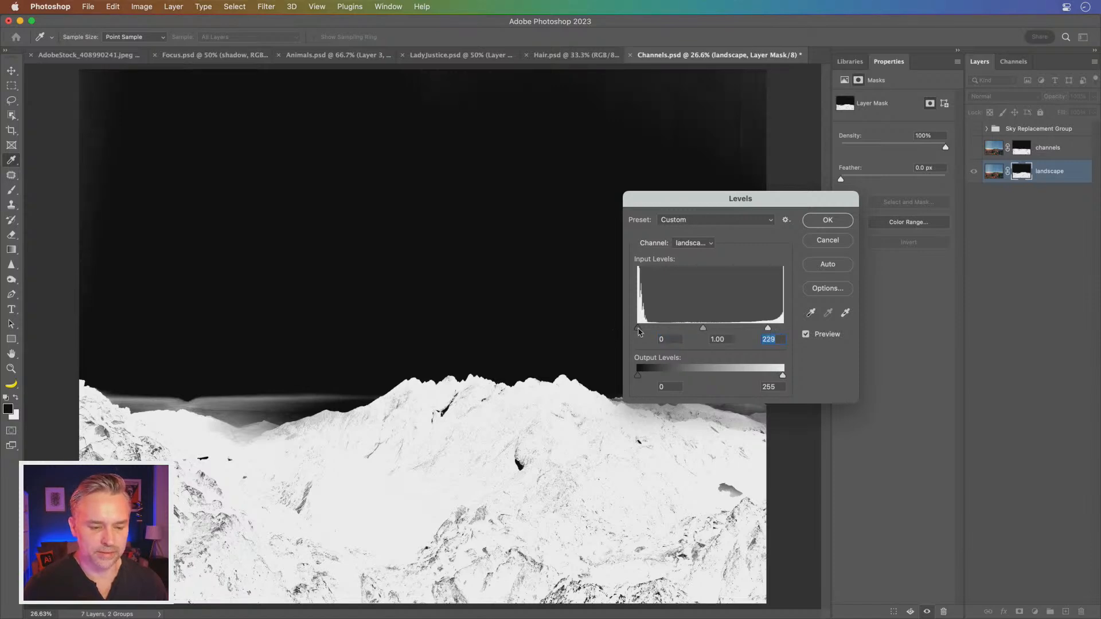
left_click_drag(639, 328, 649, 328)
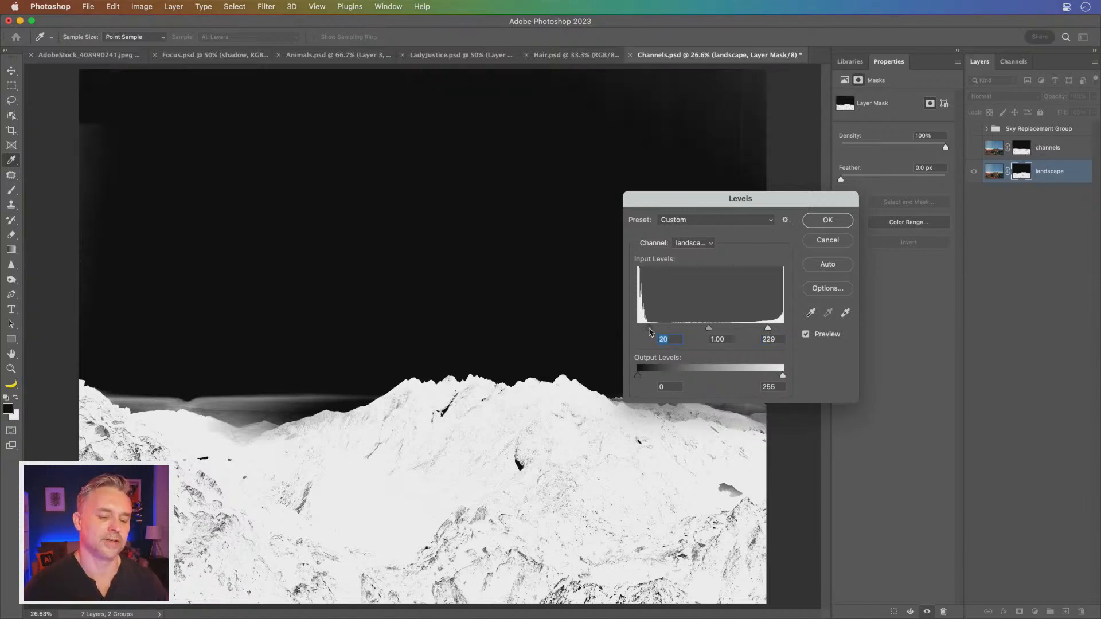
left_click(815, 219)
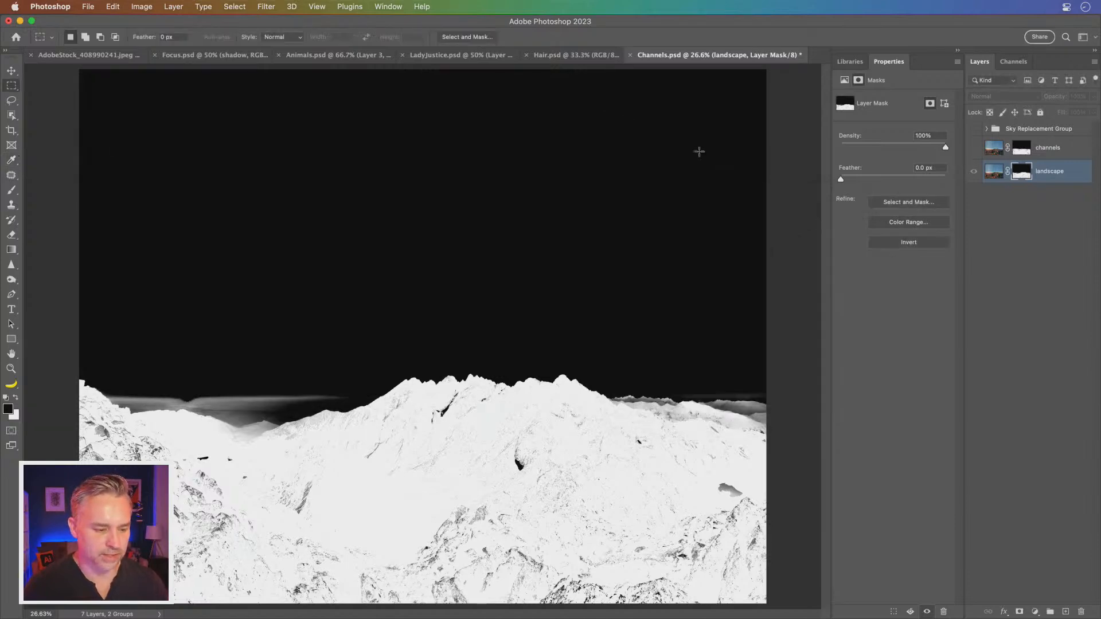
Step: Return to the image view and add a new empty layer beneath the landscape layer
left_click(972, 173)
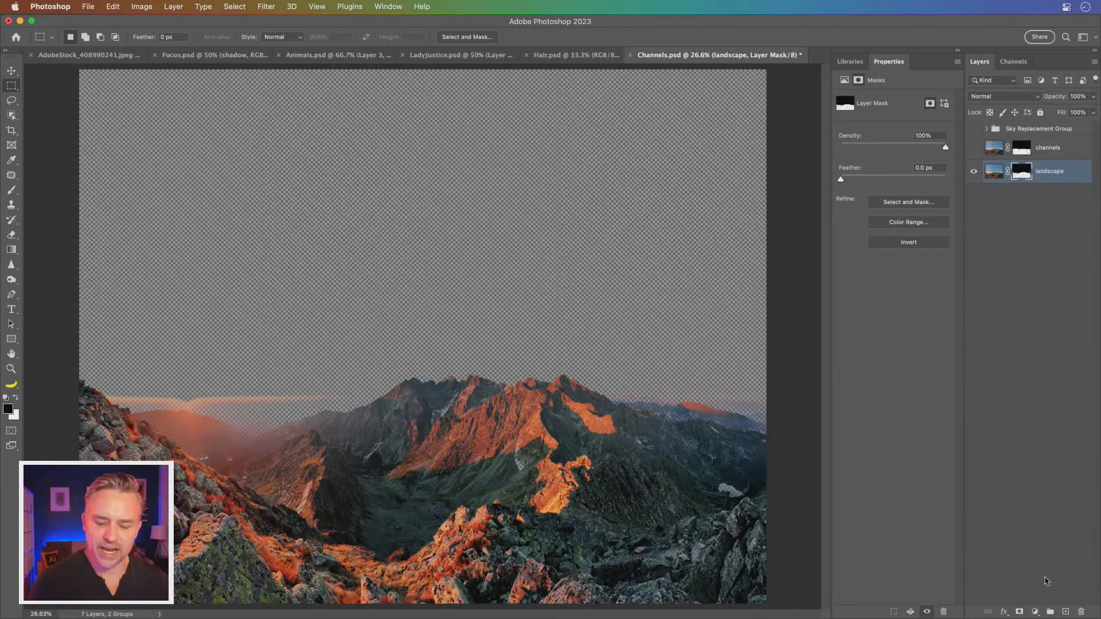
left_click(1065, 612)
left_click_drag(1039, 172, 1036, 223)
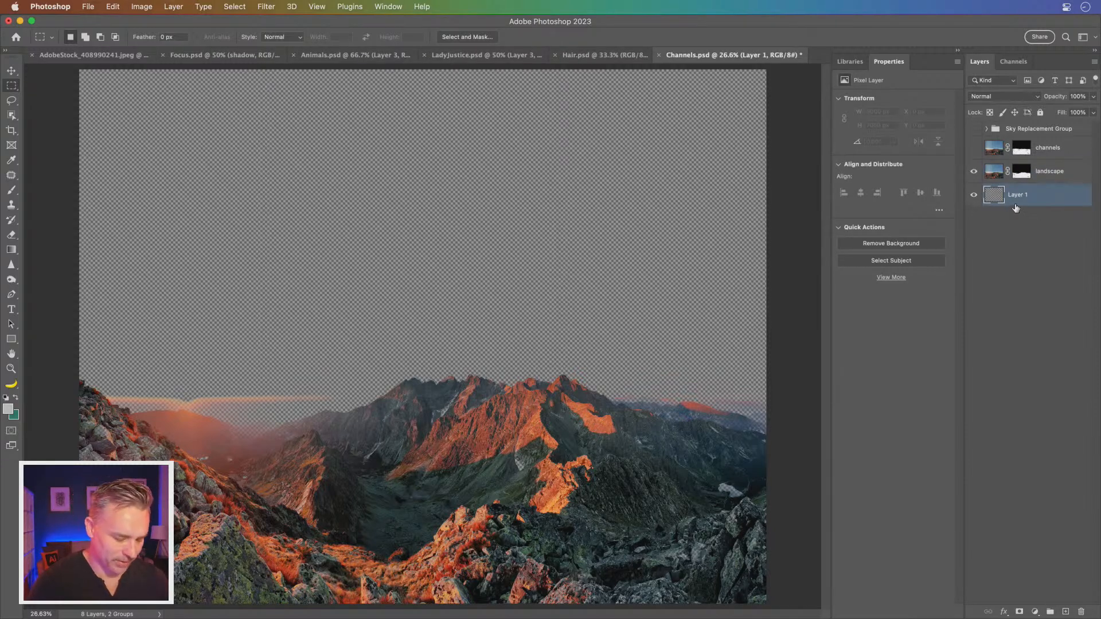
Step: Swap the foreground and background colors, fill the new layer with the green foreground color at 100% opacity, and deselect
left_click(16, 400)
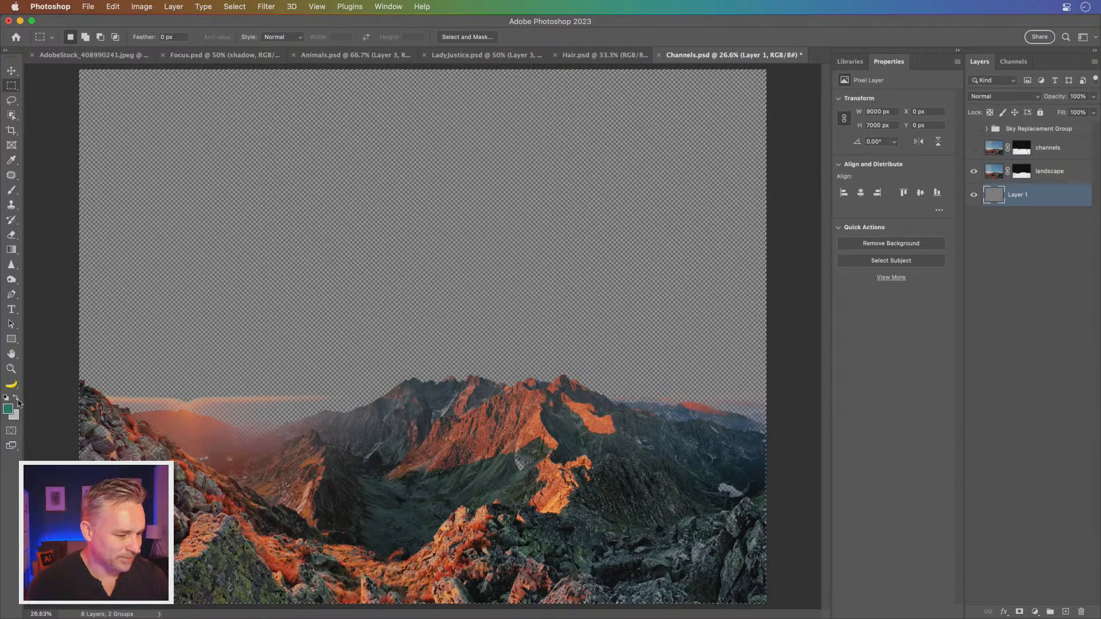
key("shift+BackSpace")
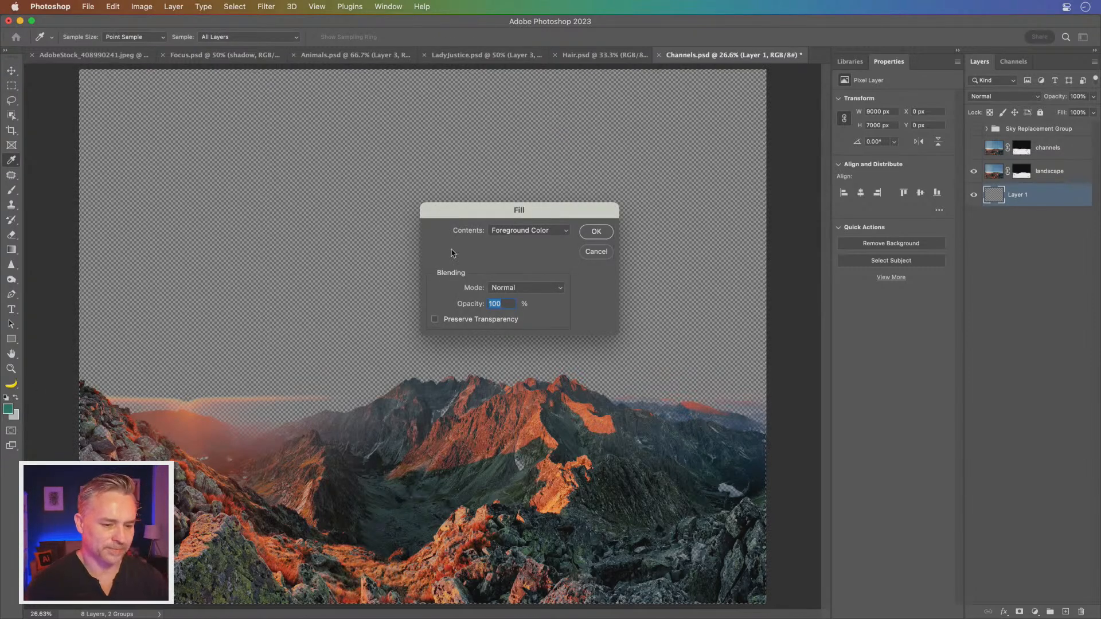
key("Return")
key("m")
key("super+d")
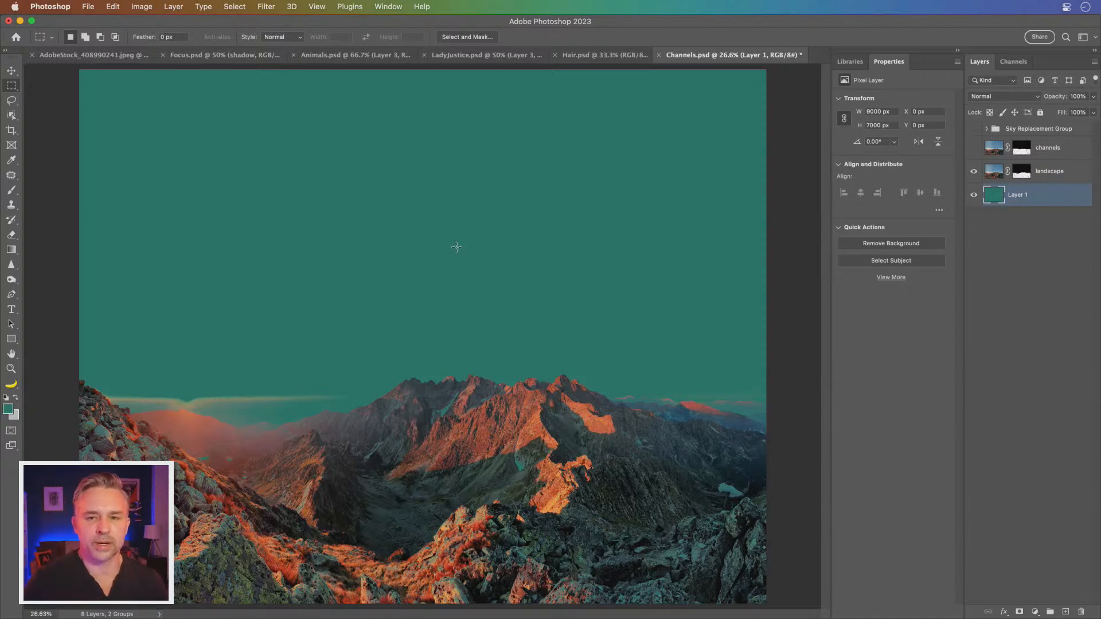
Step: Select the landscape layer and examine its masked edges up close with the green layer hidden and shown
key("super+equal")
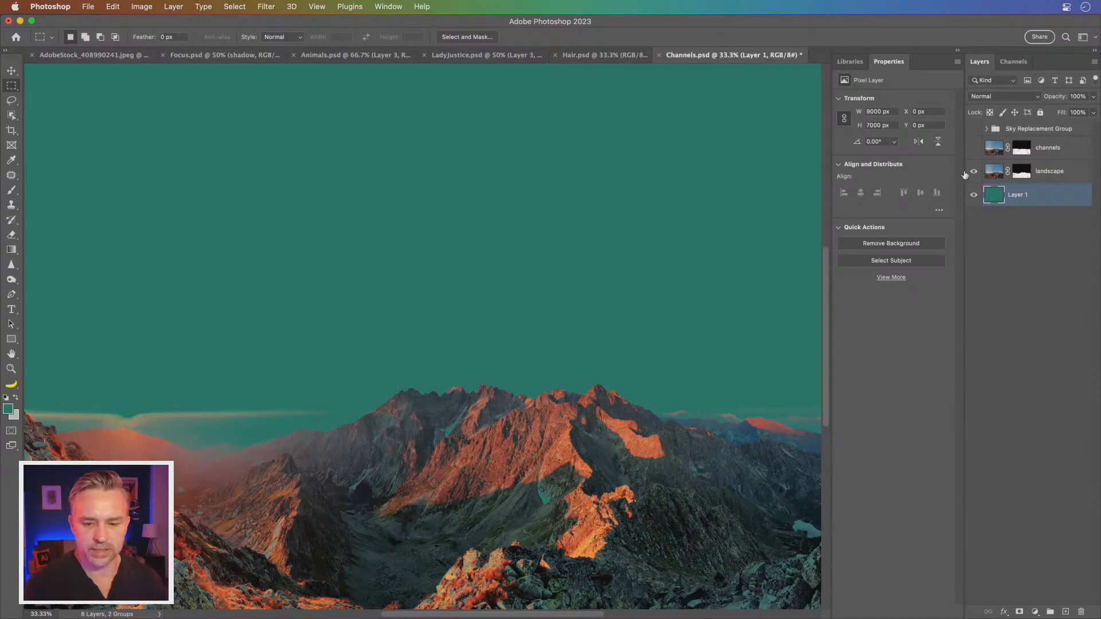
left_click(996, 175)
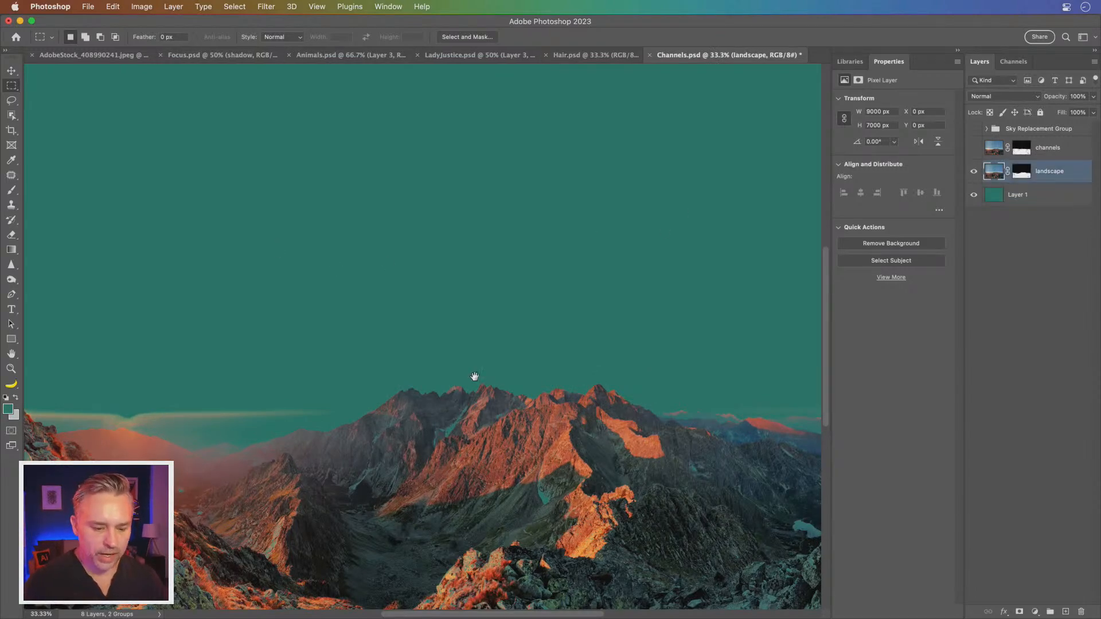
left_click_drag(482, 424, 494, 323)
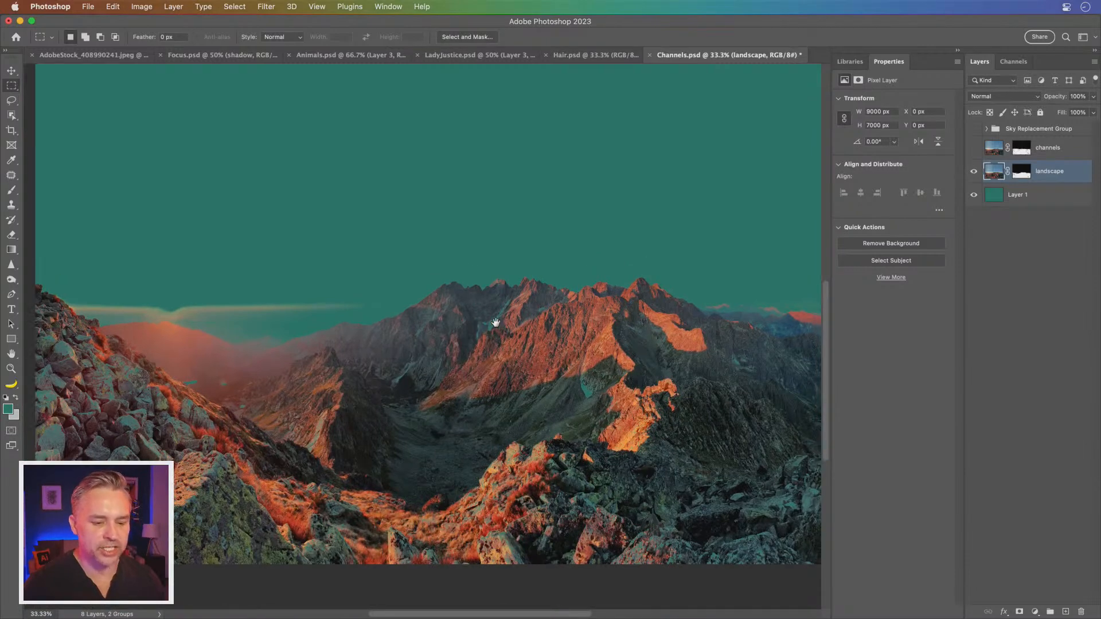
left_click(975, 196)
left_click(975, 196)
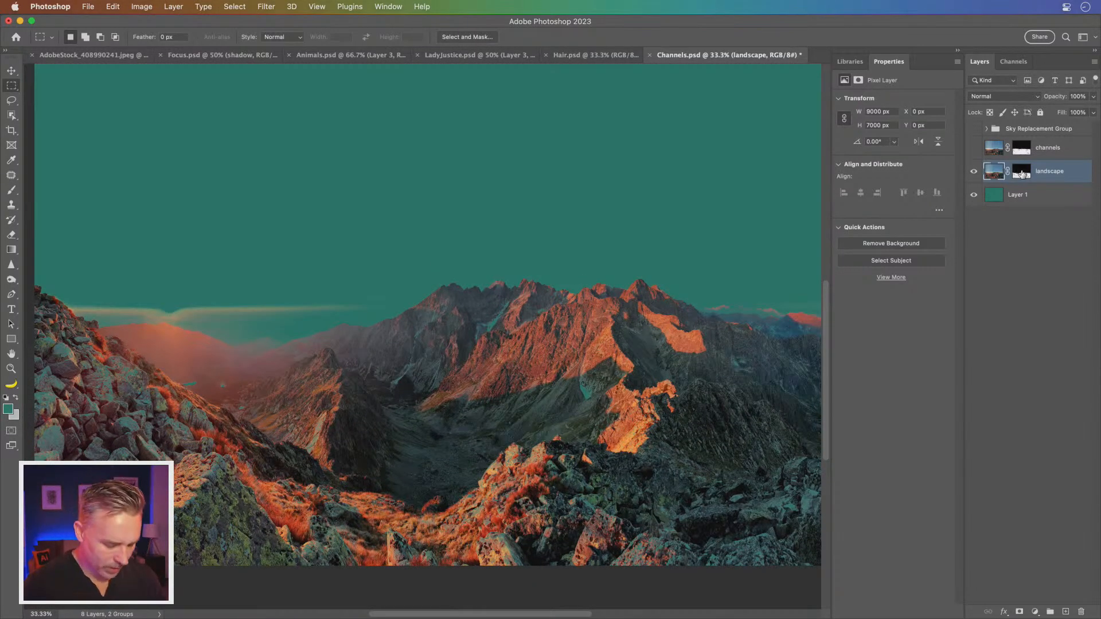
Step: Display the landscape layer's mask on its own and set up the Brush with 100% flow and a size of 300
left_click(1022, 172, "alt")
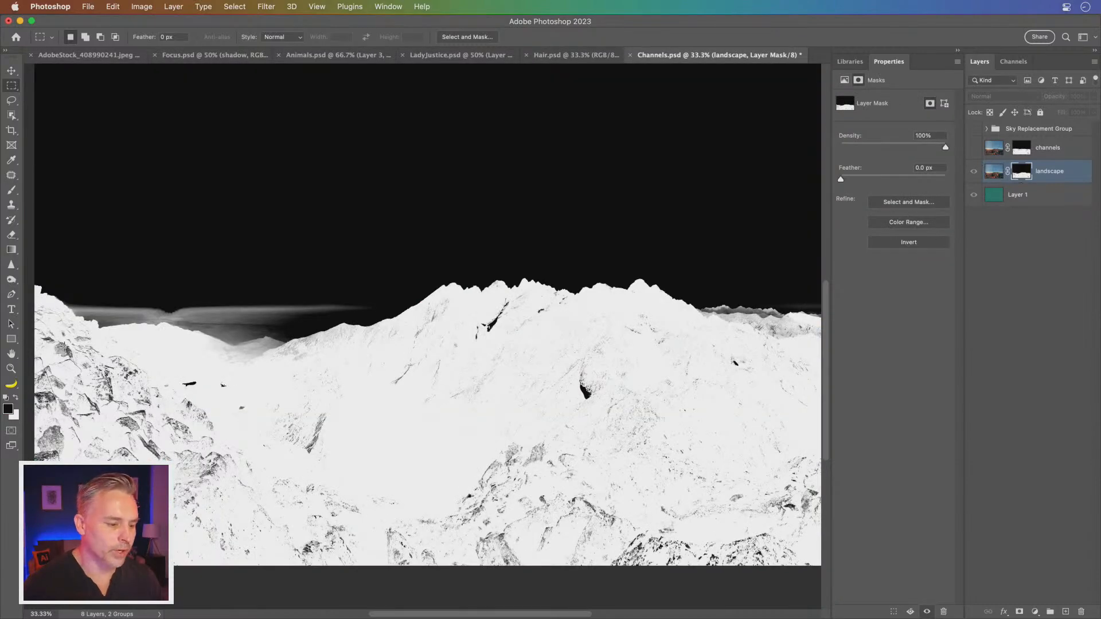
mouse_move(215, 214)
left_mouse_down()
mouse_move(270, 221)
mouse_move(221, 205)
left_mouse_up()
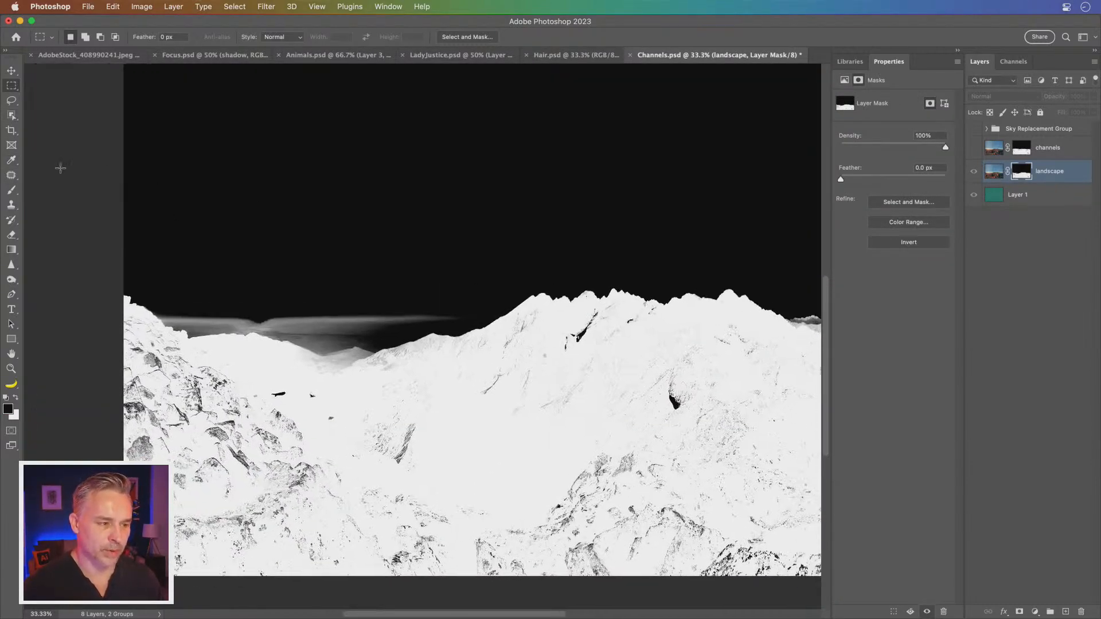
left_click(10, 191)
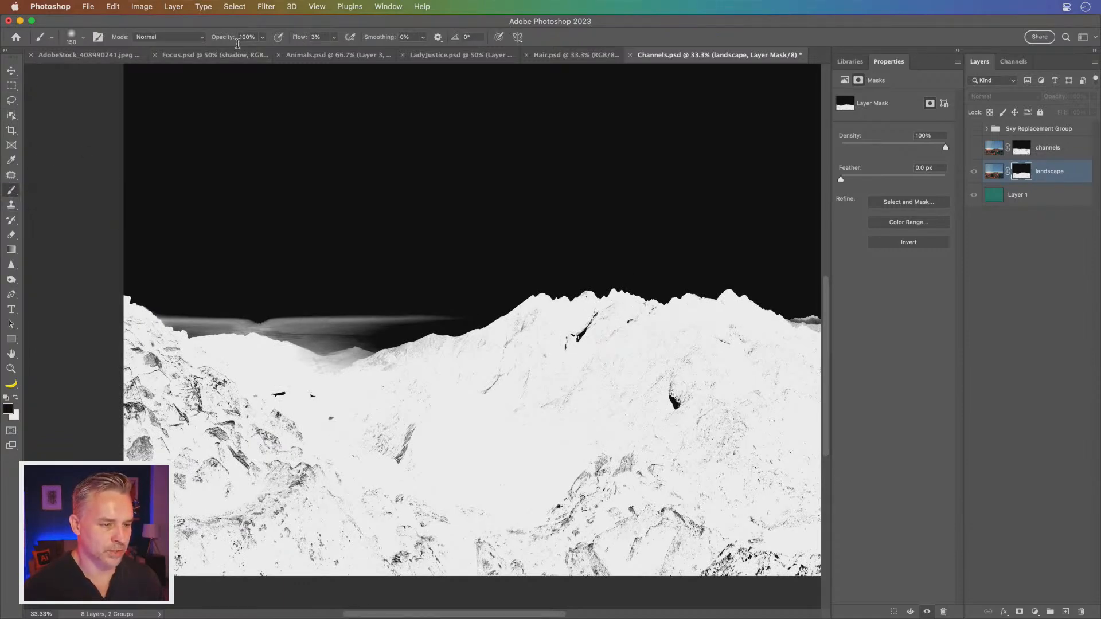
left_click_drag(298, 42, 733, 81)
key("bracketright")
key("bracketright")
key("bracketright")
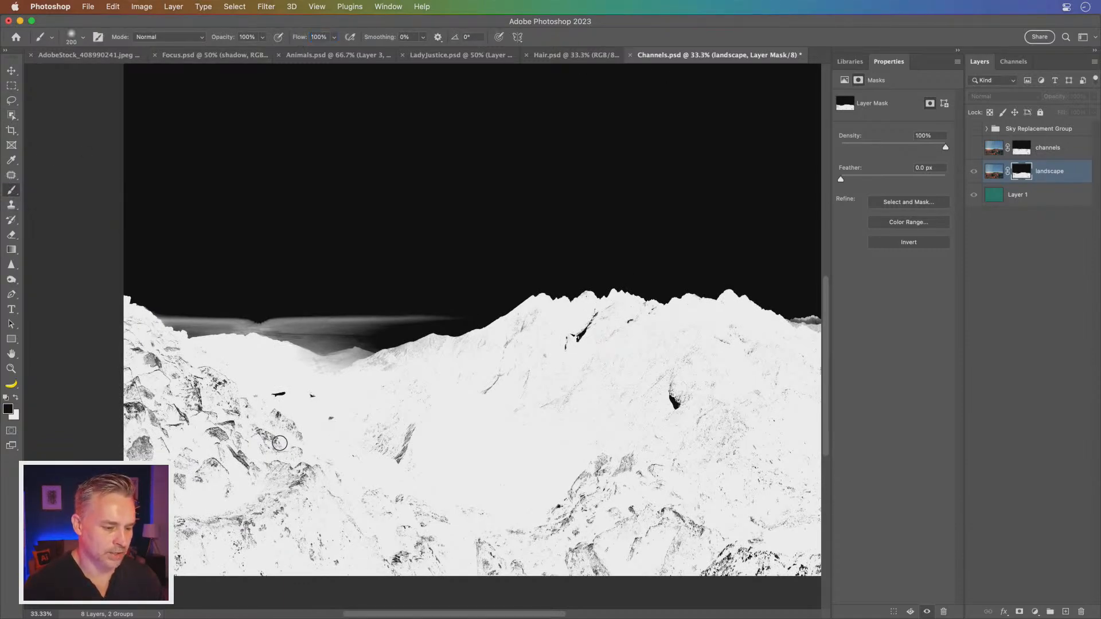
Step: Lasso the speckled left and central mountain area below the ridge on the mask and fill it with white
left_click(11, 101)
mouse_move(99, 312)
left_mouse_down()
mouse_move(127, 313)
mouse_move(266, 380)
mouse_move(440, 389)
mouse_move(597, 314)
mouse_move(755, 379)
mouse_move(717, 585)
mouse_move(7, 580)
mouse_move(86, 321)
left_mouse_up()
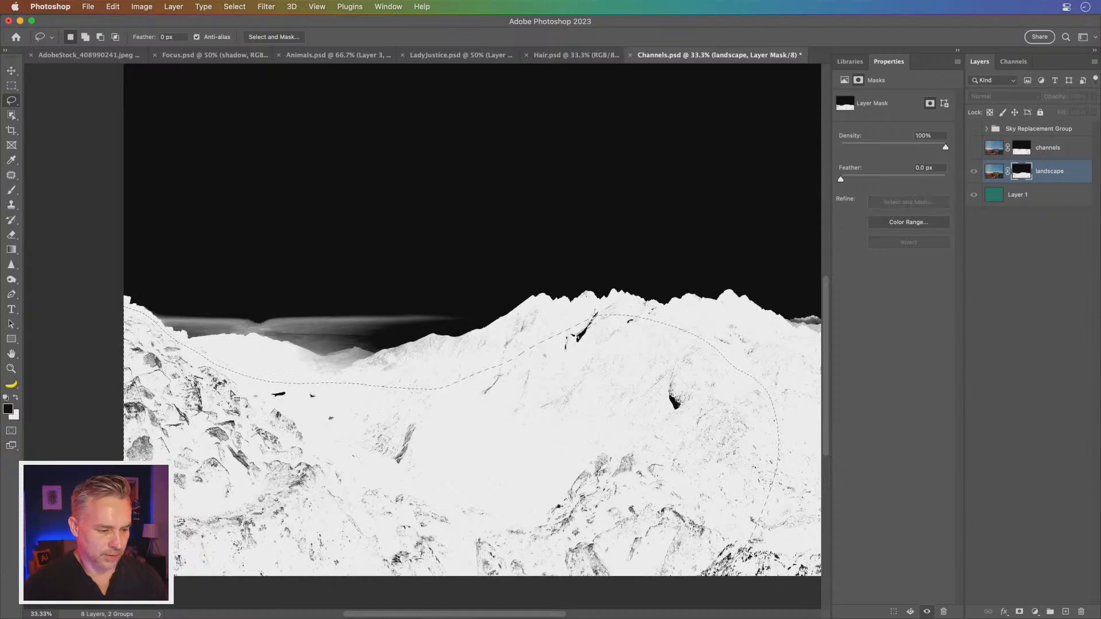
left_click(16, 398)
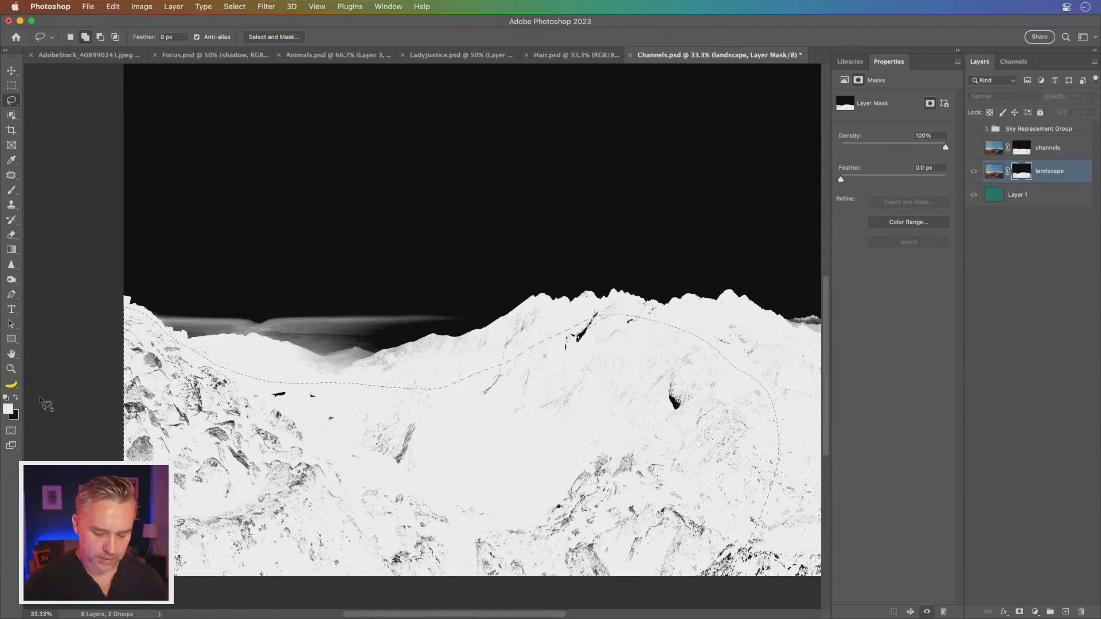
key("shift+BackSpace")
key("Return")
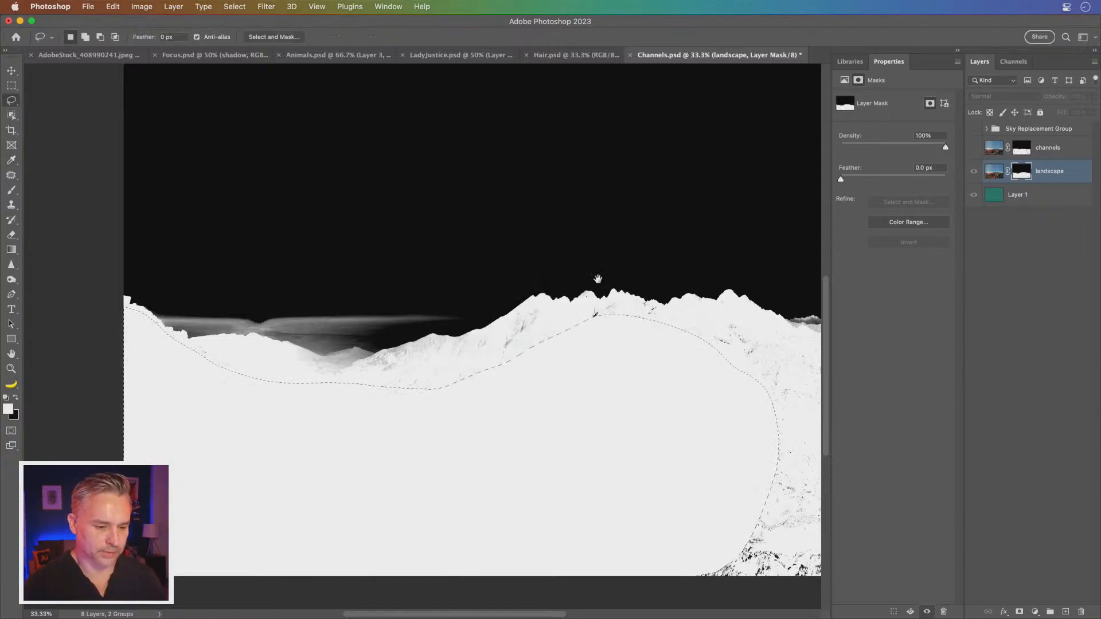
Step: Lasso the remaining speckled mountain area on the right side of the mask, fill it with white, and deselect
left_click_drag(526, 271, 305, 255)
left_click_drag(342, 315, 433, 302)
key("ctrl+d")
mouse_move(61, 350)
left_mouse_down()
mouse_move(198, 335)
mouse_move(308, 297)
mouse_move(468, 306)
mouse_move(579, 346)
mouse_move(715, 372)
mouse_move(733, 564)
mouse_move(366, 570)
mouse_move(285, 555)
left_mouse_up()
key("shift+BackSpace")
key("Return")
key("super+d")
Step: Lasso the leftover specks closer beneath the mountain ridge, fill them with the white foreground color at 100% opacity, and deselect
left_click_drag(133, 198, 324, 207)
mouse_move(195, 352)
left_mouse_down()
mouse_move(417, 313)
mouse_move(495, 286)
mouse_move(775, 316)
mouse_move(824, 334)
mouse_move(784, 425)
mouse_move(268, 471)
mouse_move(98, 459)
left_mouse_up()
key("shift+BackSpace")
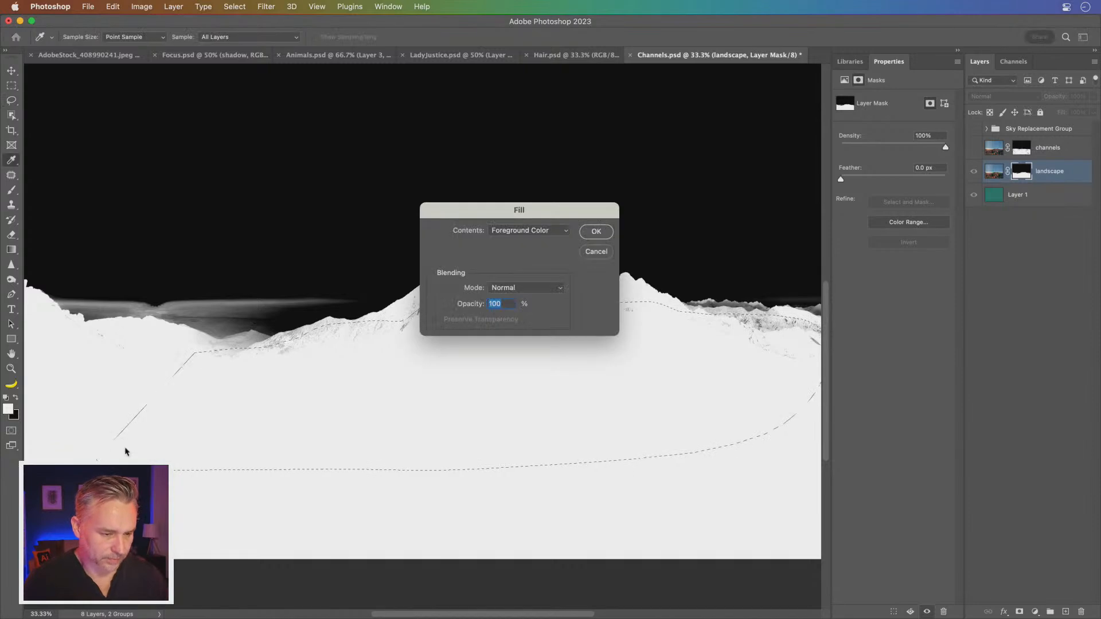
key("Return")
key("super+d")
scroll(253, 268, "left", 3)
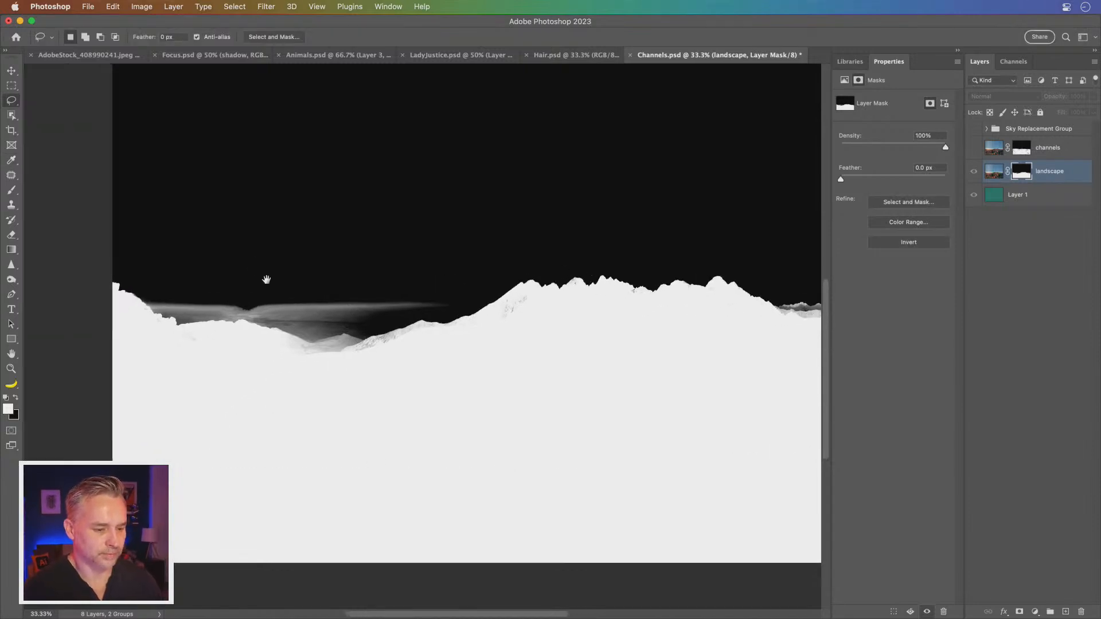
Step: Start selecting the central mountain slope up to its ridge edge on the mask with the Quick Selection tool, reducing its size to 90
left_click(11, 116)
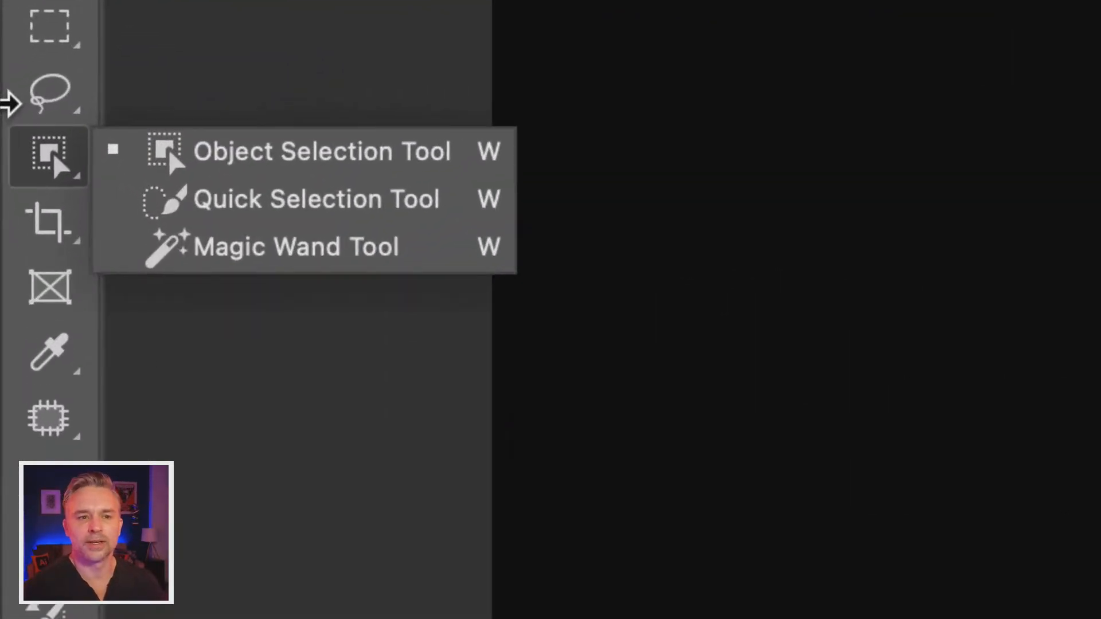
left_click(185, 207)
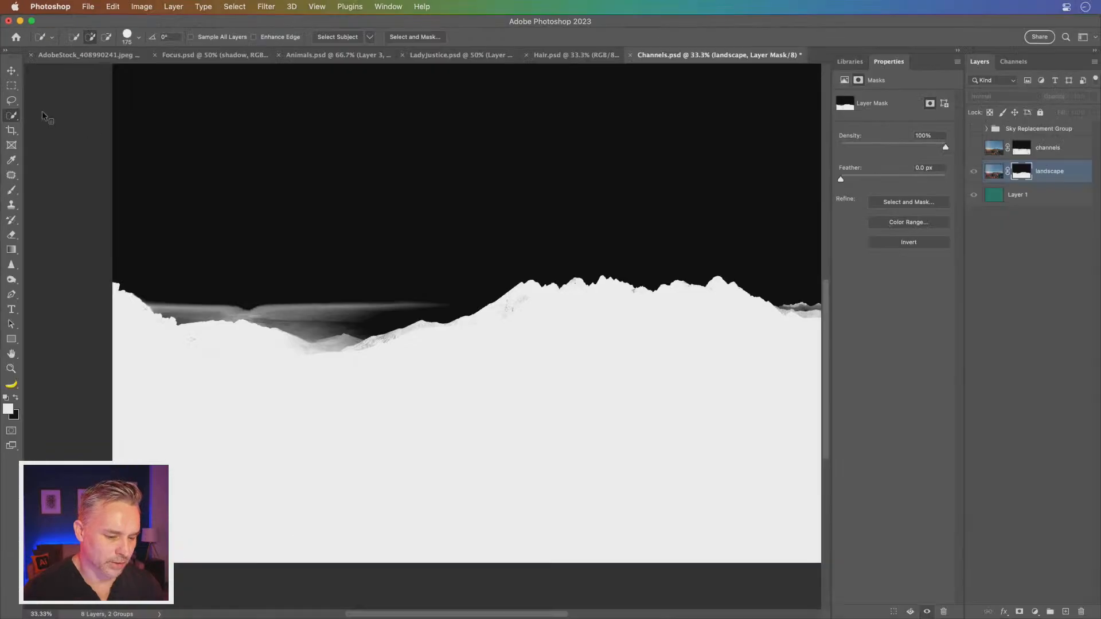
mouse_move(363, 360)
left_mouse_down()
mouse_move(450, 329)
mouse_move(439, 332)
left_mouse_up()
key("bracketleft")
key("bracketleft")
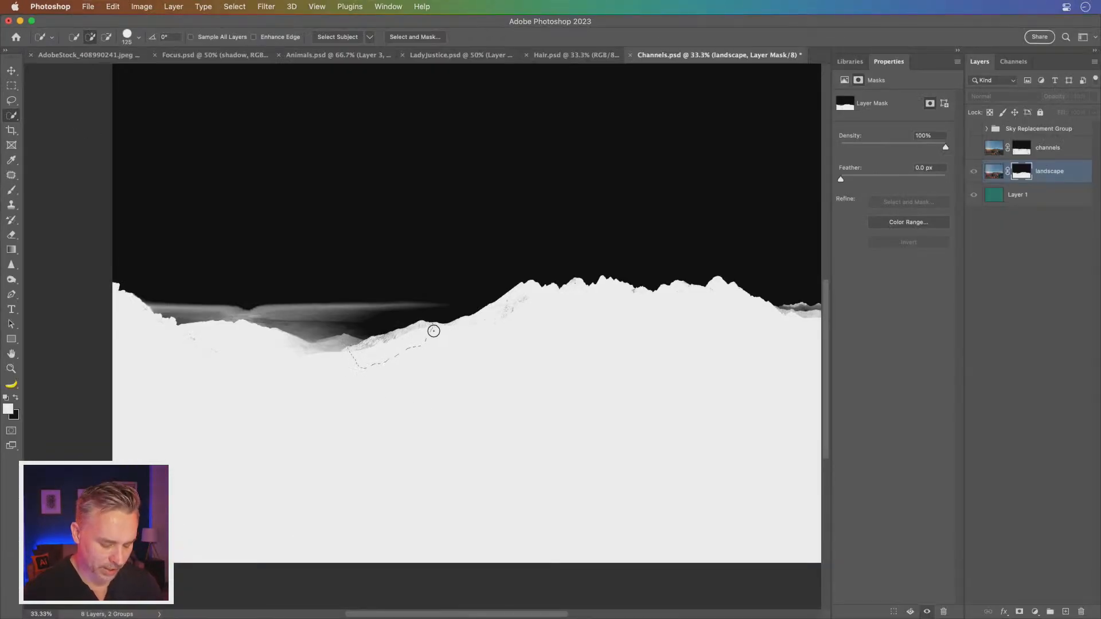
key("super+plus")
key("super+plus")
key("bracketleft")
key("bracketleft")
mouse_move(448, 321)
left_mouse_down()
mouse_move(578, 295)
mouse_move(652, 260)
mouse_move(654, 276)
mouse_move(661, 255)
mouse_move(738, 243)
mouse_move(745, 253)
mouse_move(488, 266)
mouse_move(505, 259)
left_mouse_up()
key("space")
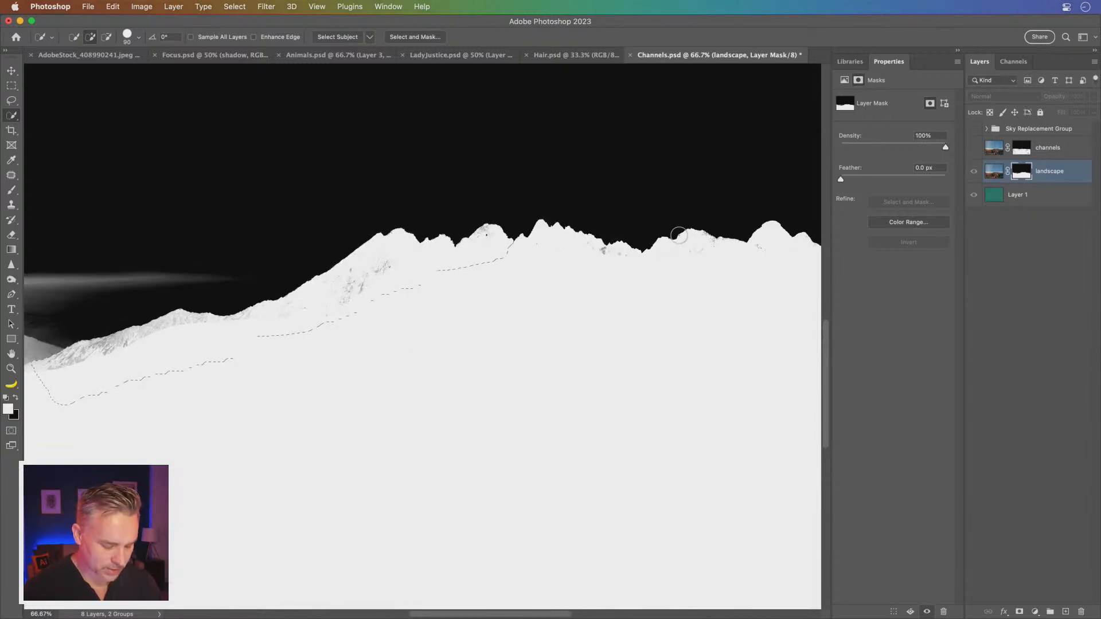
Step: Extend the quick selection along the remaining peaks, the right-hand mountains, and the left valley and rocky slope
mouse_move(172, 293)
left_mouse_down()
mouse_move(430, 310)
mouse_move(521, 332)
mouse_move(597, 327)
mouse_move(605, 339)
left_mouse_up()
mouse_move(467, 283)
left_mouse_down()
mouse_move(666, 300)
mouse_move(667, 275)
mouse_move(709, 292)
mouse_move(865, 298)
left_mouse_up()
key("space")
mouse_move(698, 310)
left_mouse_down()
mouse_move(421, 308)
mouse_move(374, 288)
mouse_move(334, 287)
left_mouse_up()
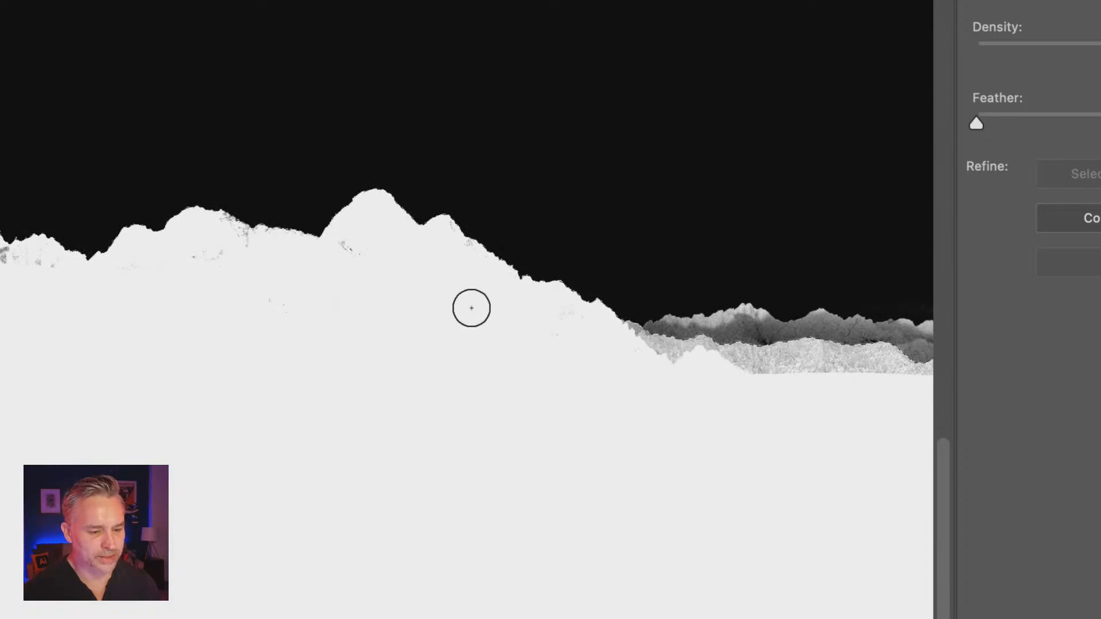
key("space")
mouse_move(669, 374)
left_mouse_down()
mouse_move(282, 373)
mouse_move(698, 343)
mouse_move(895, 343)
left_mouse_up()
left_click_drag(203, 329, 775, 327)
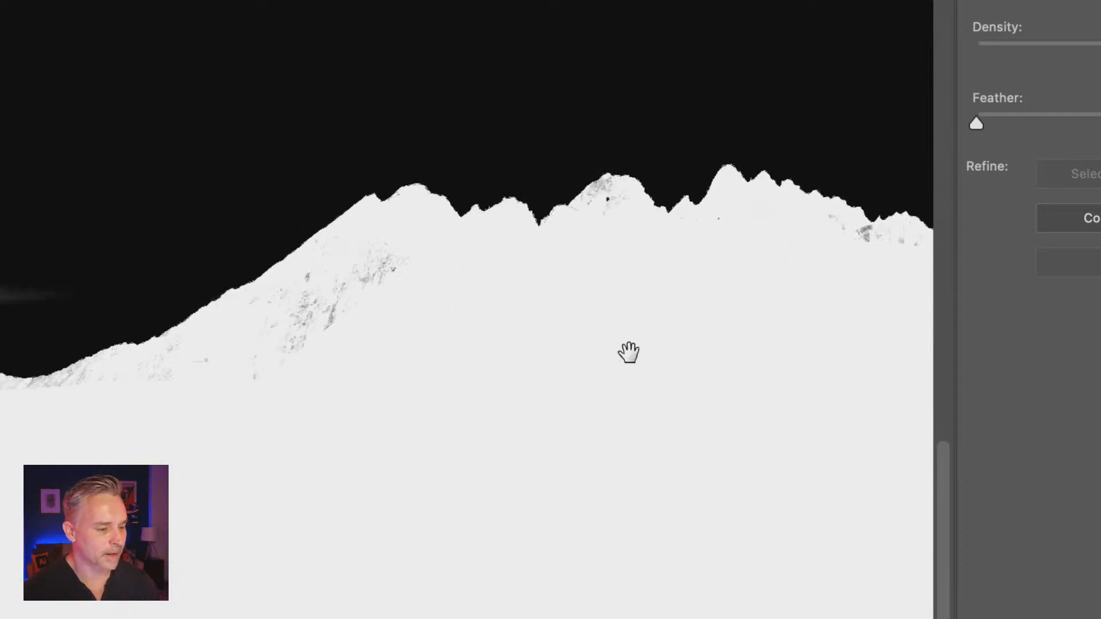
left_click_drag(17, 436, 425, 386)
left_click_drag(349, 396, 670, 328)
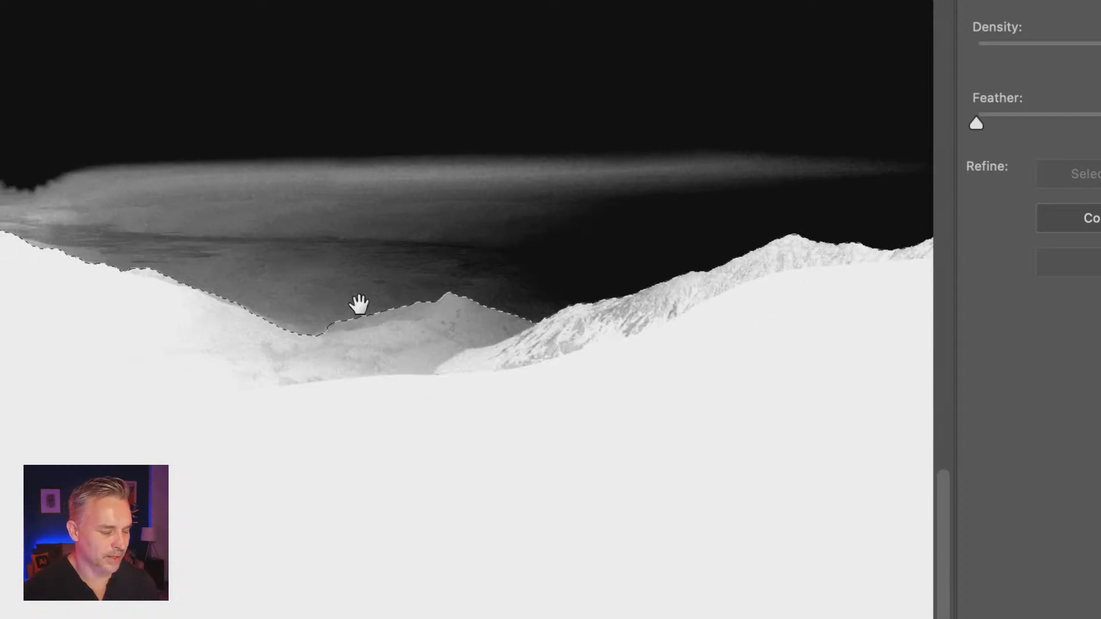
left_click_drag(344, 305, 550, 305)
left_click_drag(333, 309, 478, 317)
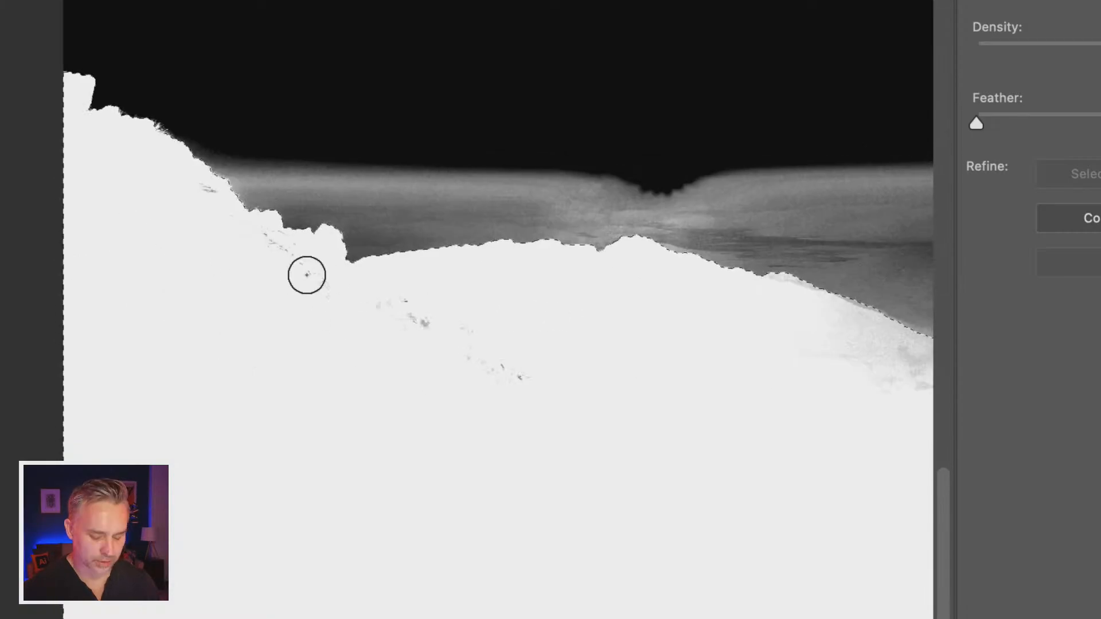
Step: Fill the selected mountain area of the mask with white and deselect
key("super+0")
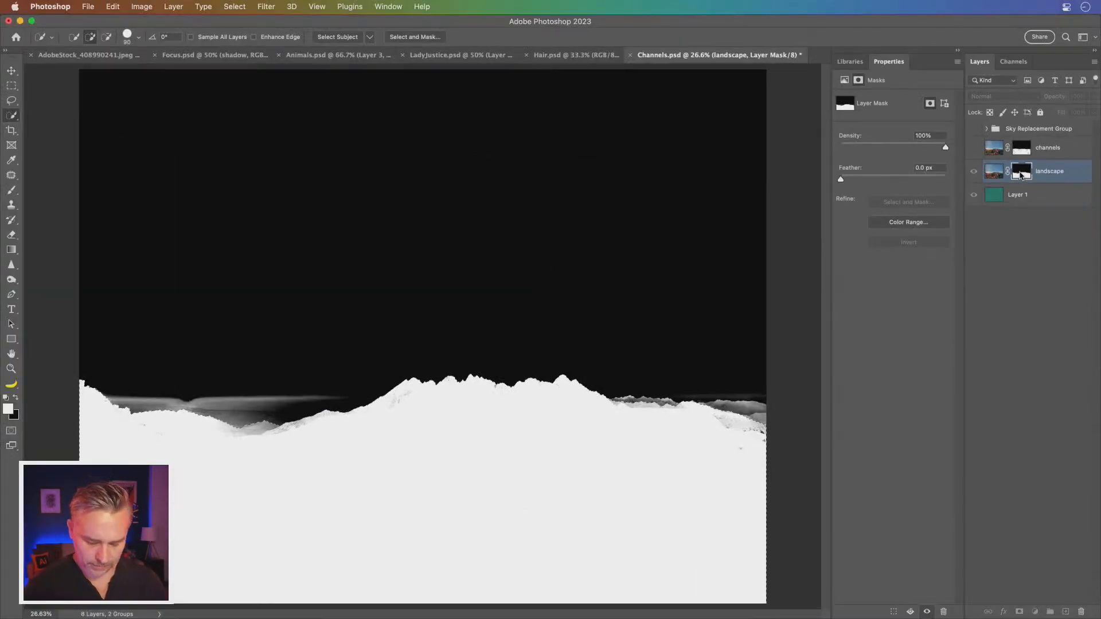
key("shift+BackSpace")
left_click(596, 232)
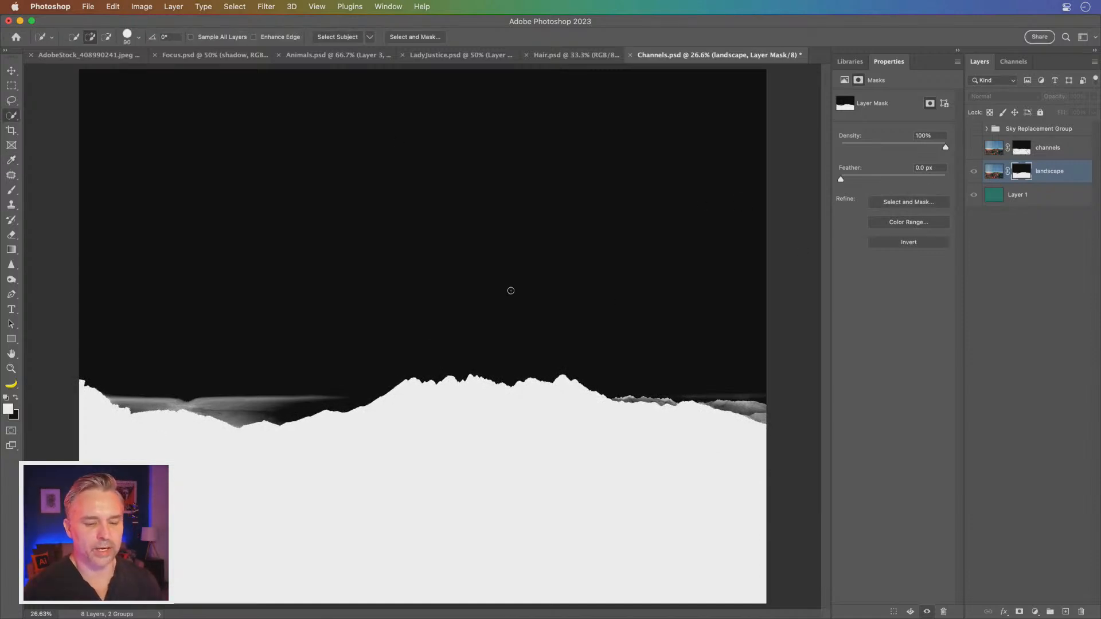
Step: Return to the image view, make the landscape layer's image active, and show the Sky Replacement Group
left_click(972, 173)
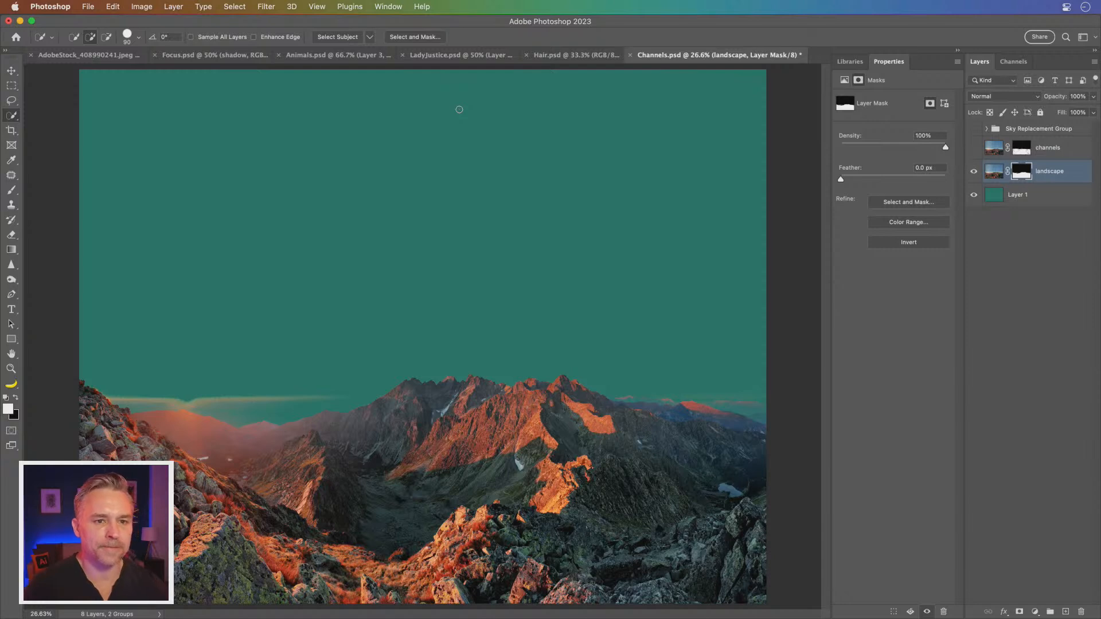
left_click(1072, 176)
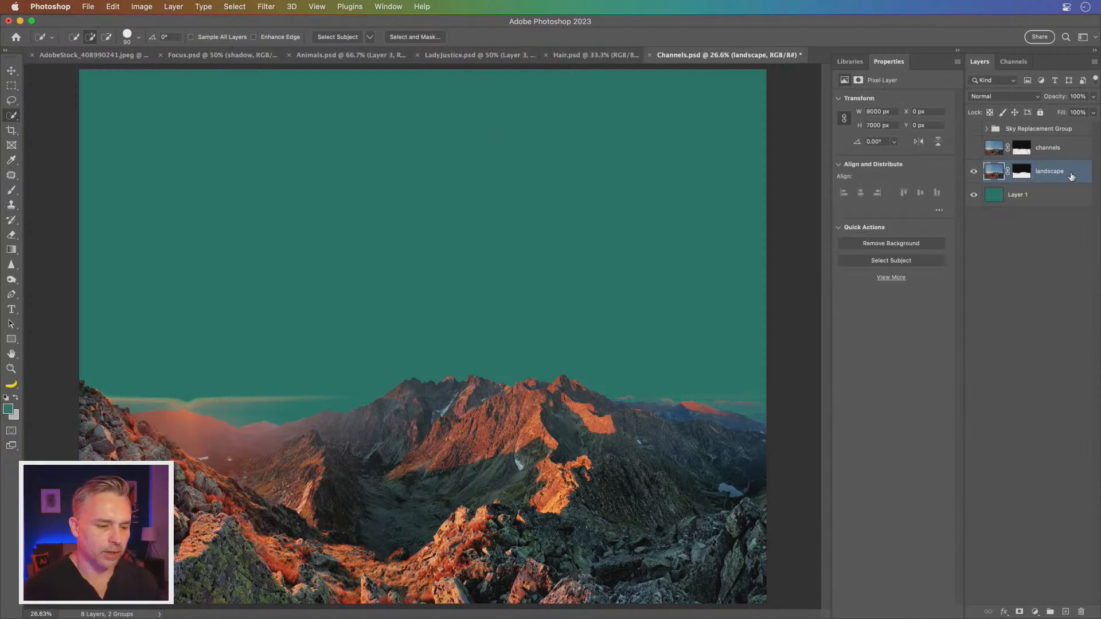
left_click(974, 131)
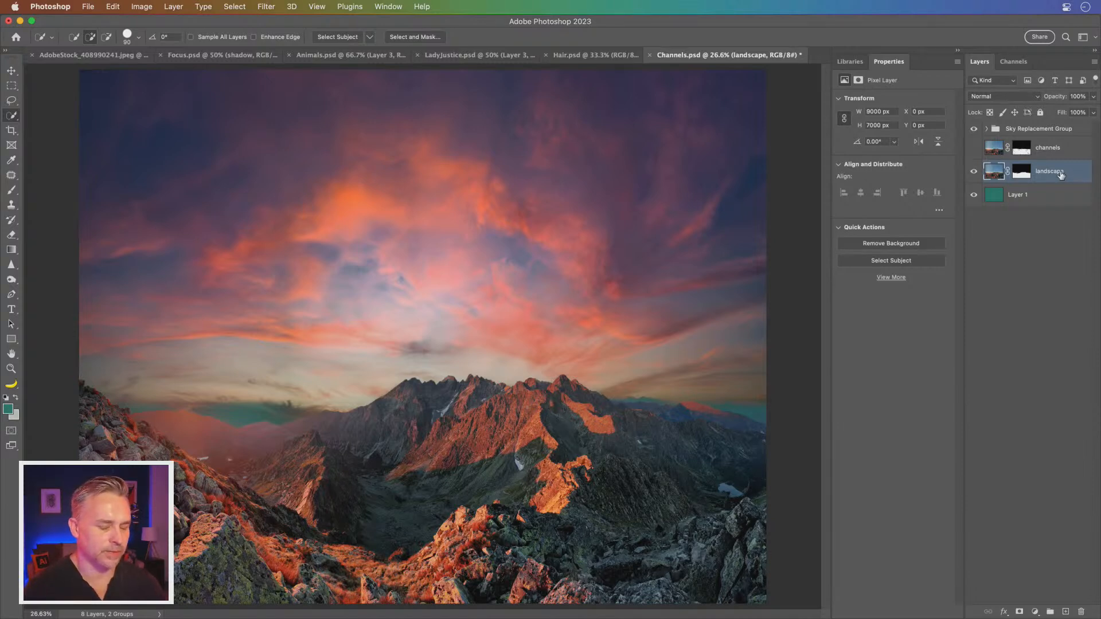
Step: Add a new layer above the Sky Replacement Group and draw a triangle shape about 4053 by 3510 px over the sky and peaks
left_click(1021, 130)
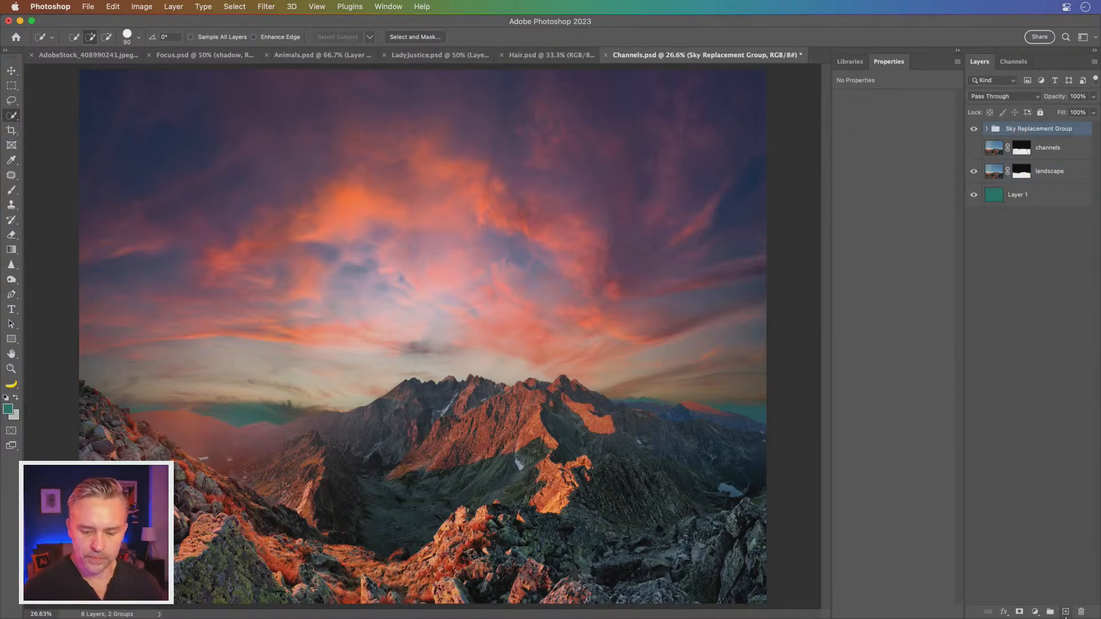
key("super+alt+shift+n")
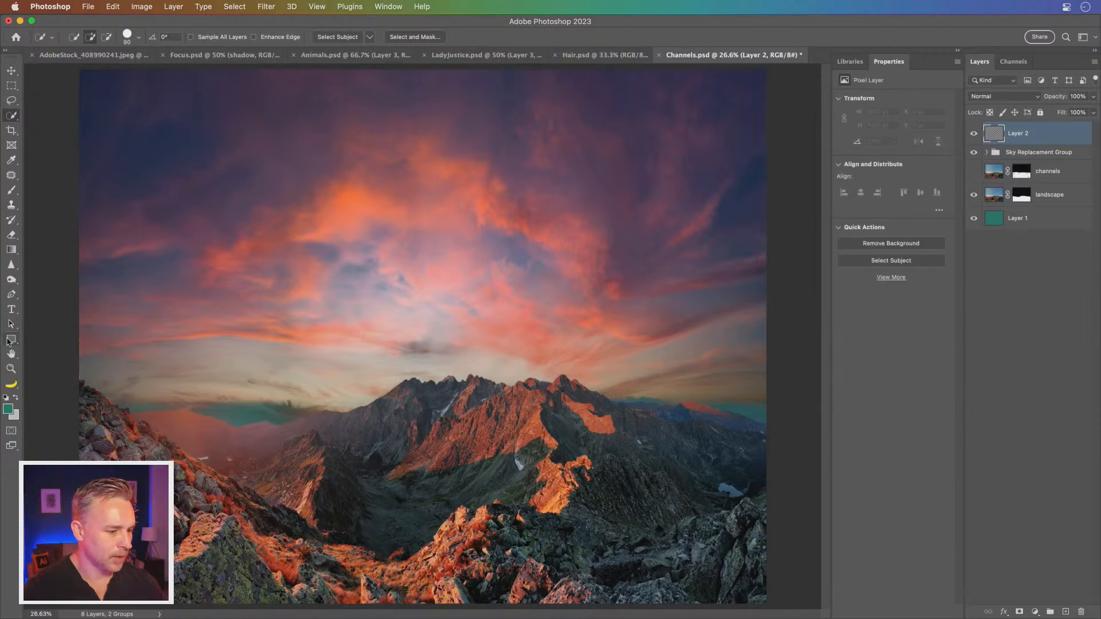
left_click(10, 340)
right_click(9, 341)
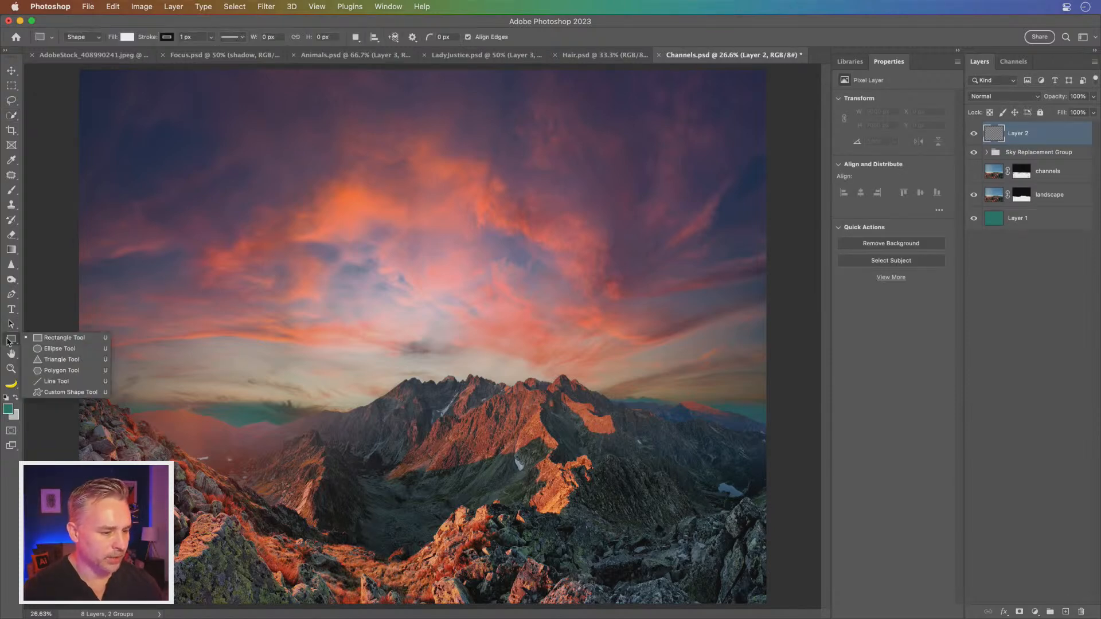
left_click(62, 360)
left_click_drag(310, 172, 698, 495)
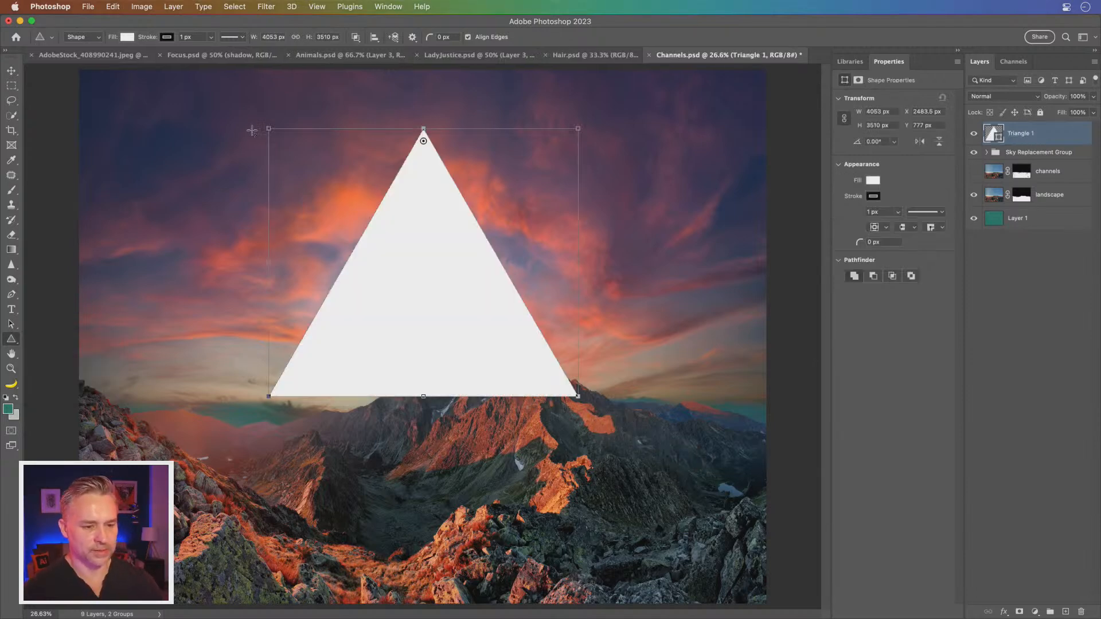
Step: Set the triangle's stroke color to white and its fill to none
left_click(868, 194)
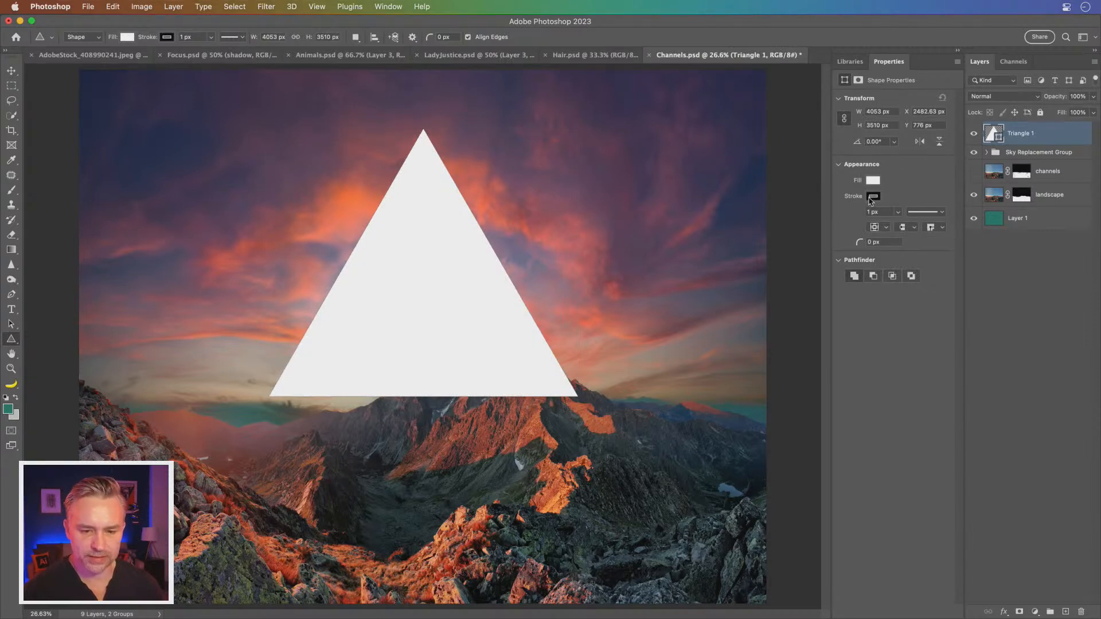
left_click(871, 198)
left_click(847, 256)
left_click(871, 198)
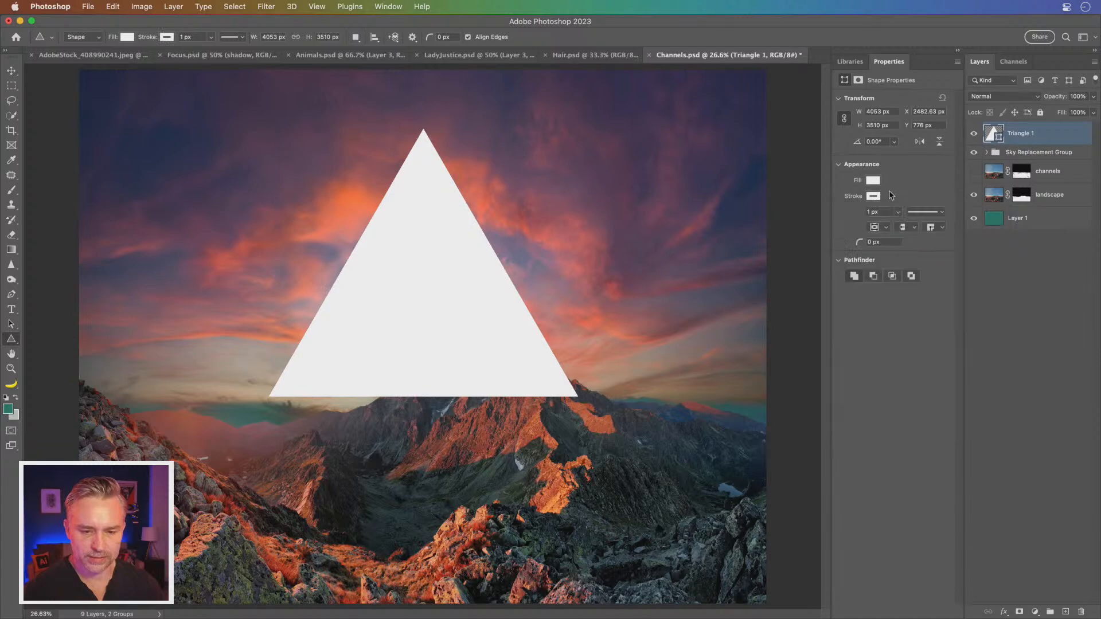
left_click(874, 181)
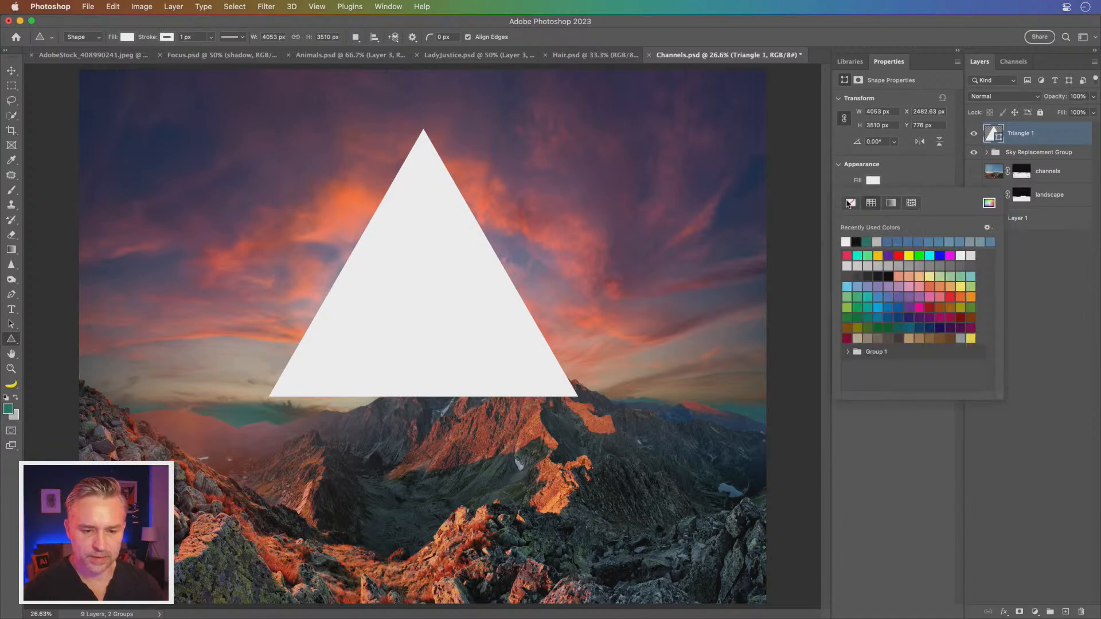
left_click(850, 204)
left_click(906, 178)
Step: Set the triangle's stroke width to 72.91 px and move the shape slightly down so its base crosses the mountains
left_click(898, 212)
left_click_drag(897, 229, 915, 228)
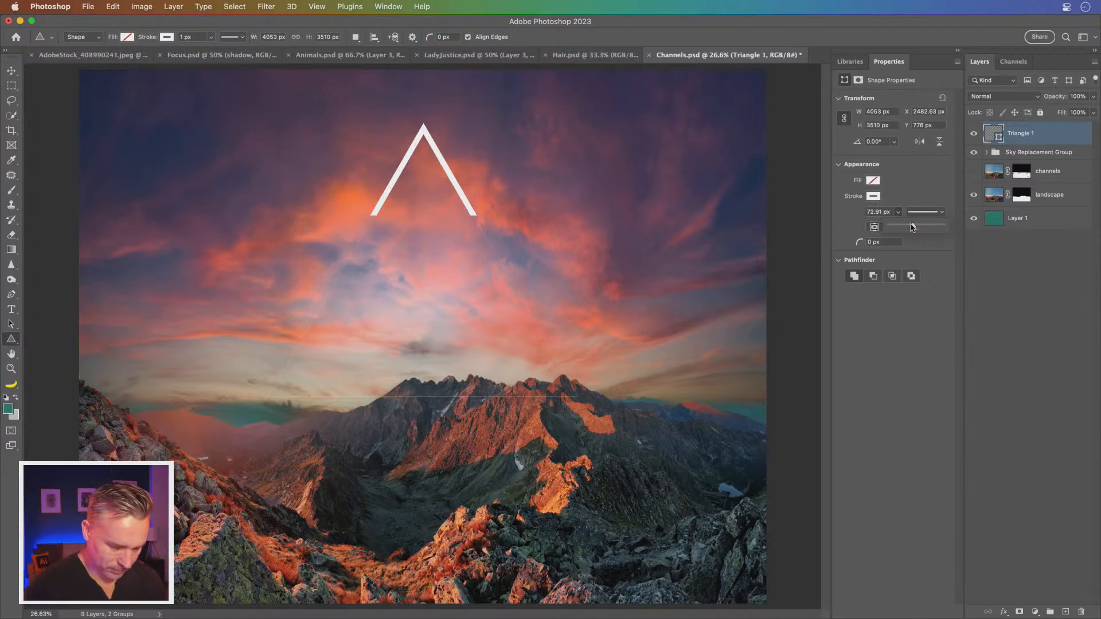
left_click(10, 71)
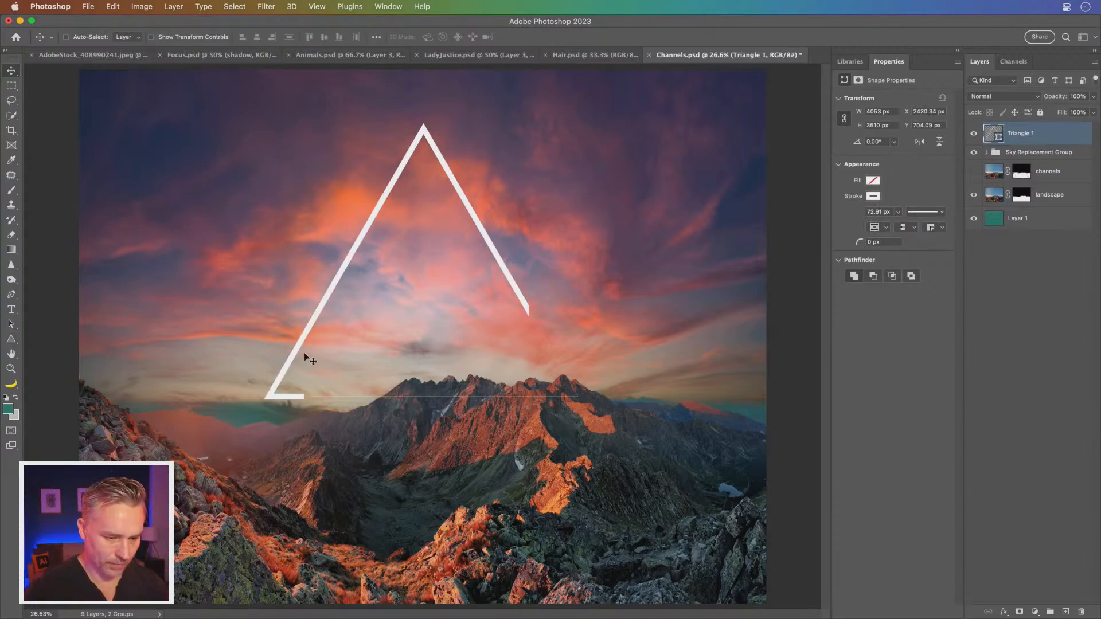
left_click_drag(330, 366, 330, 373)
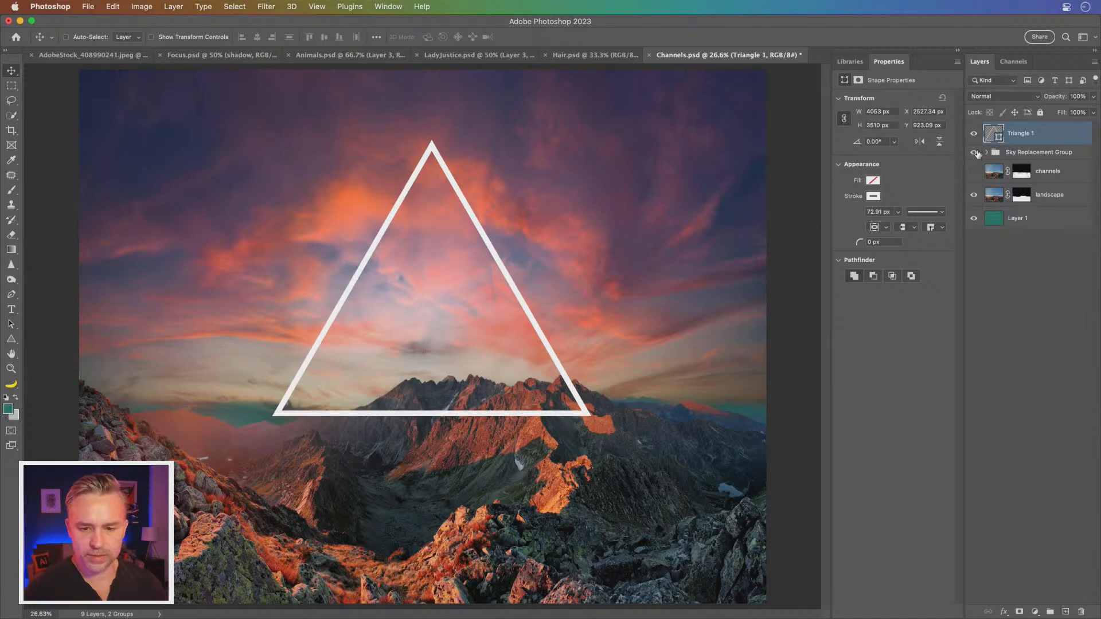
Step: Add a white outer glow in Overlay mode, 100% opacity and 213 px size, to the triangle layer, leaving its gradient overlay off
double_click(1059, 134)
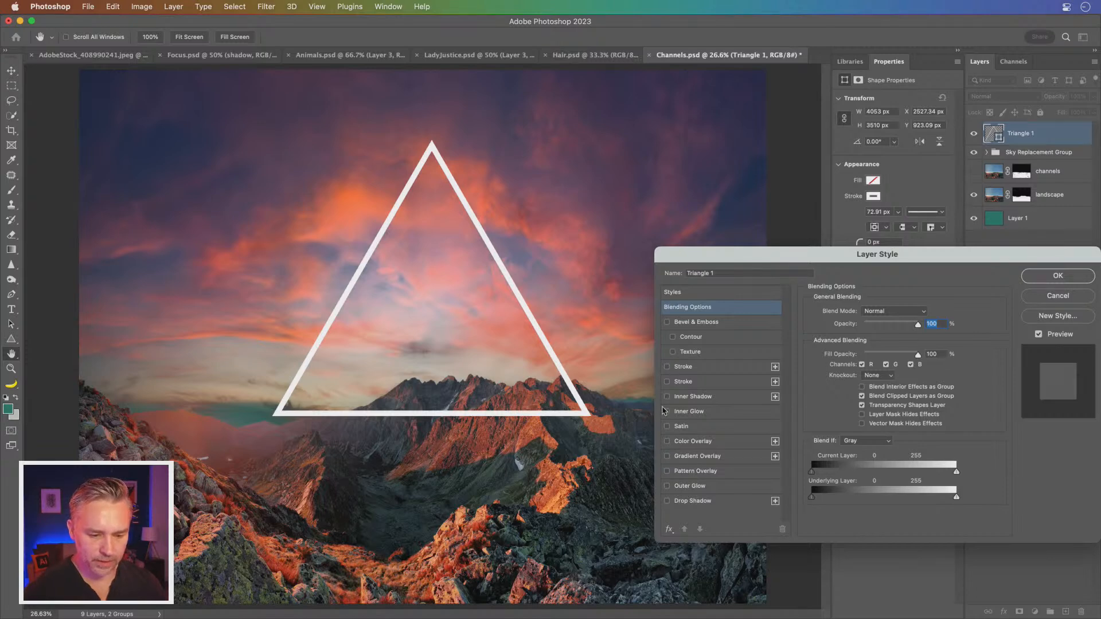
left_click(667, 457)
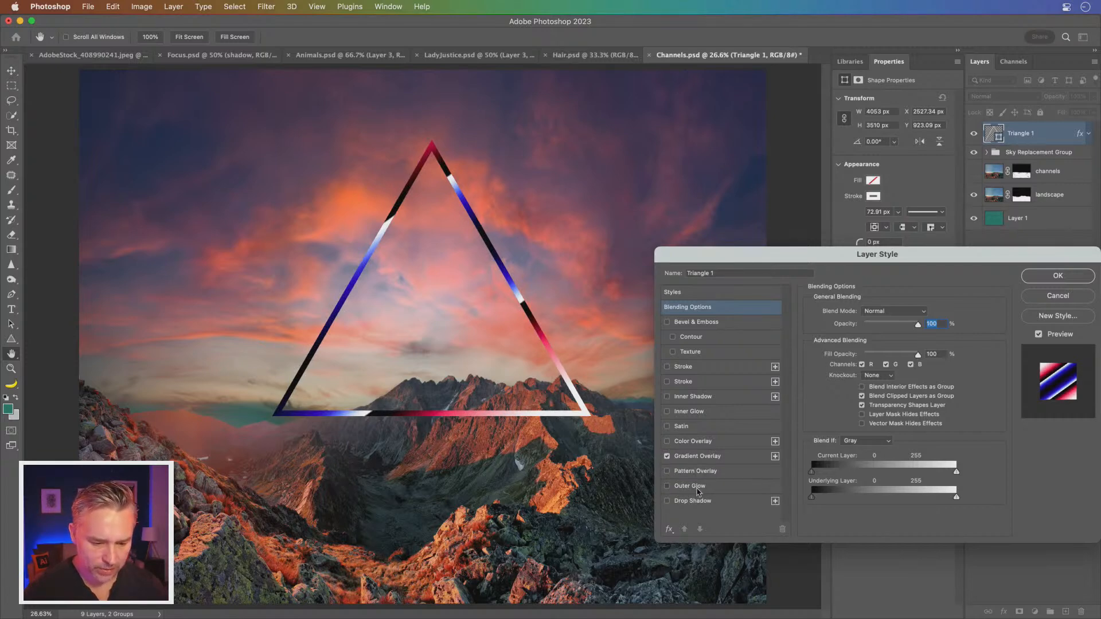
left_click(697, 486)
left_click_drag(729, 253, 704, 151)
left_click(809, 252)
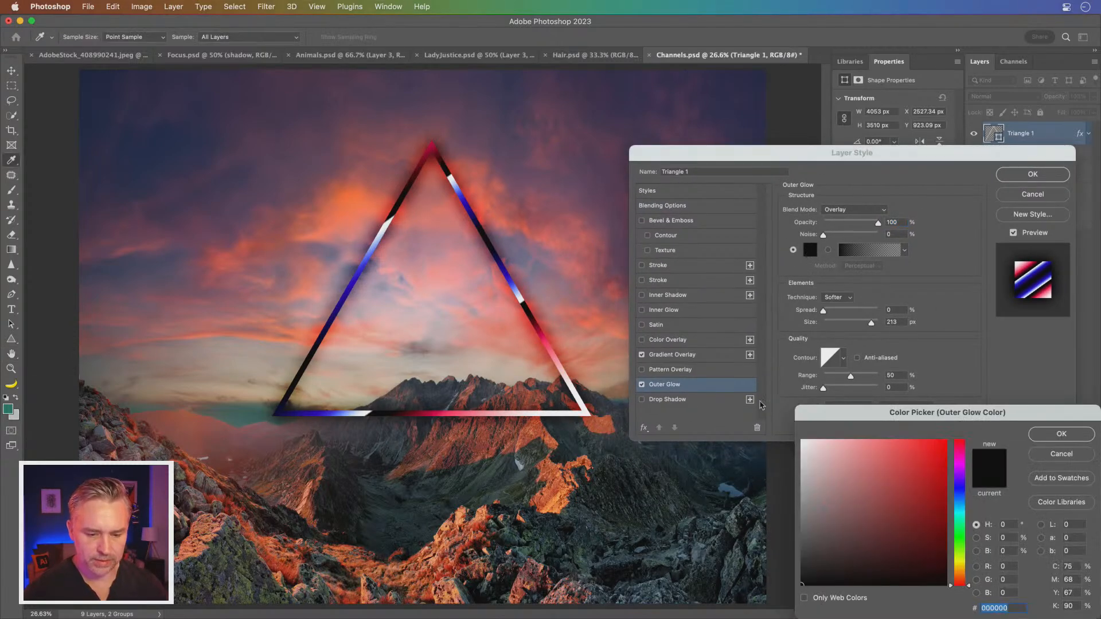
left_click_drag(811, 460, 802, 439)
key("Return")
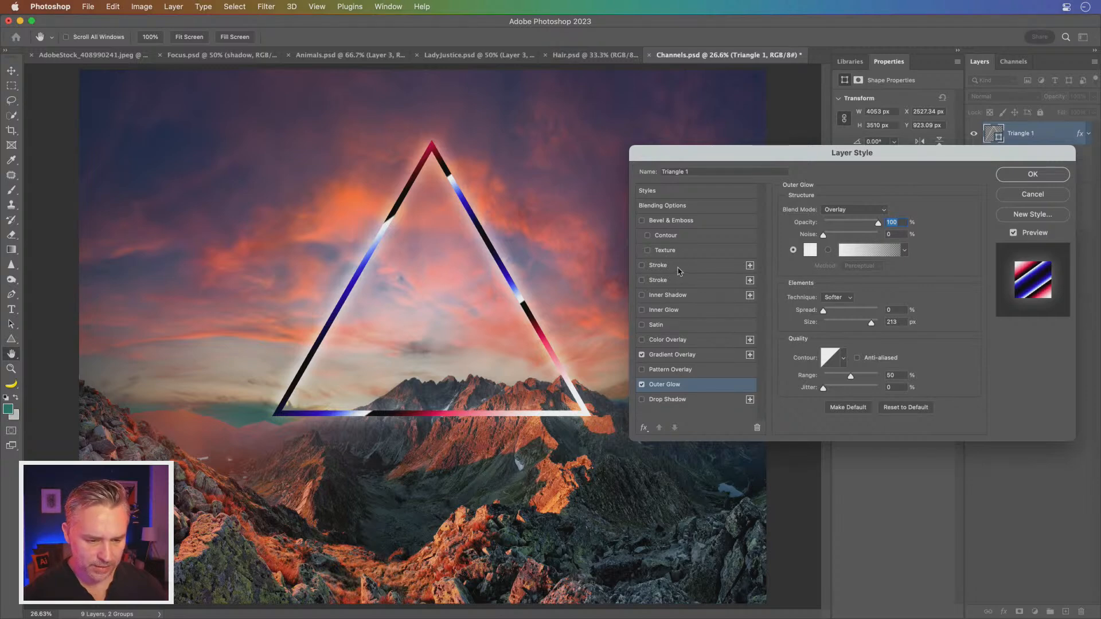
left_click(642, 355)
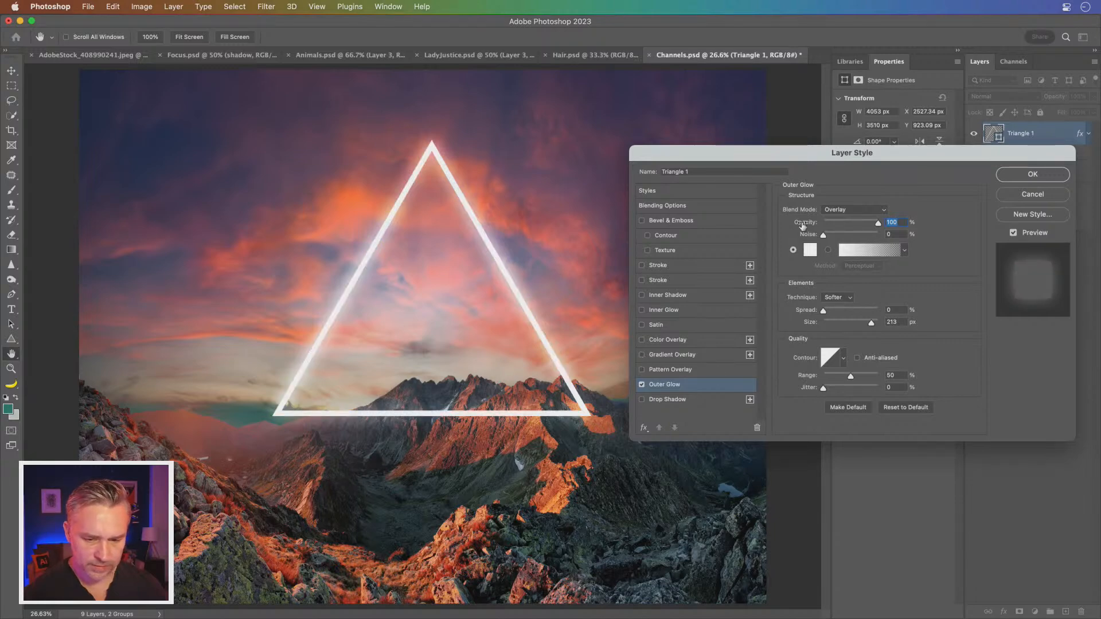
Step: Enable a drop shadow on the triangle and set its color to orange (ff8400)
left_click(641, 400)
left_click(702, 401)
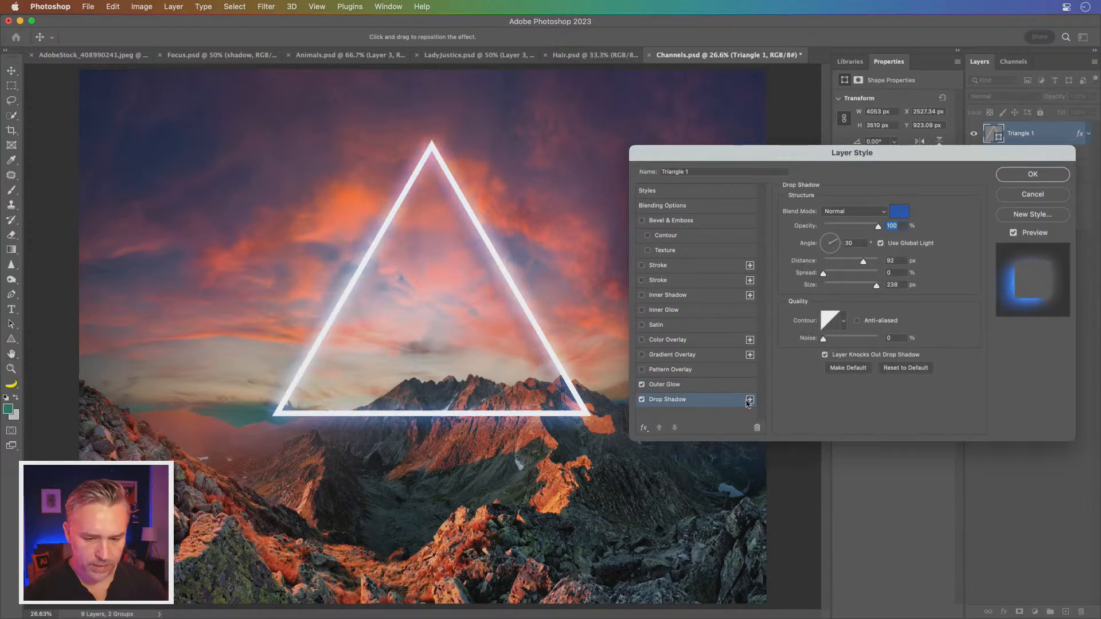
left_click(907, 212)
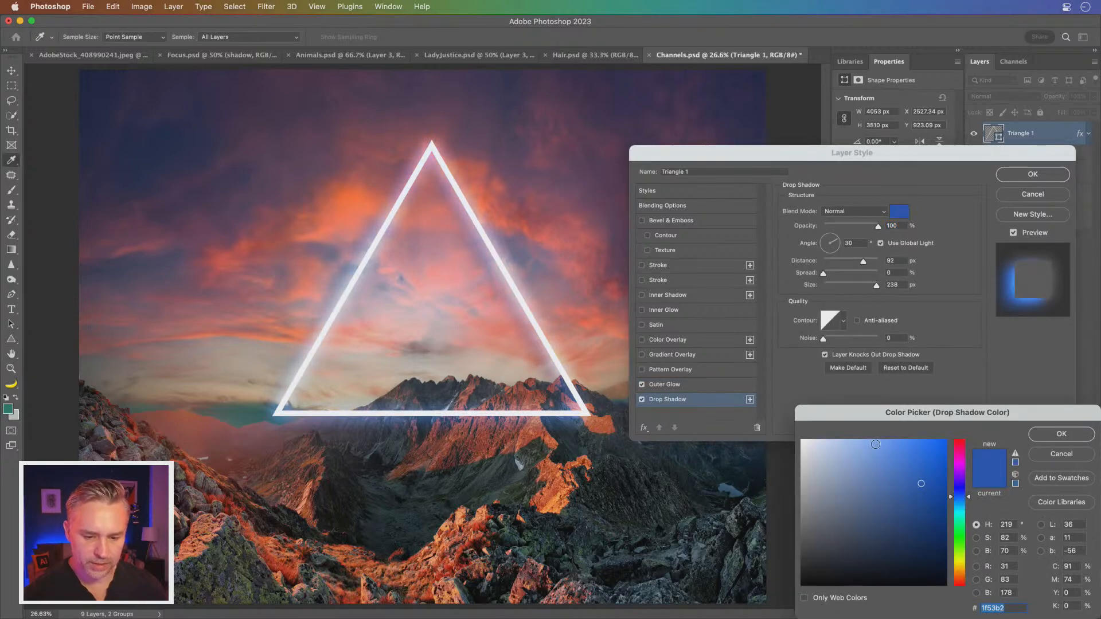
left_click(947, 440)
mouse_move(959, 456)
left_mouse_down()
mouse_move(962, 448)
mouse_move(962, 576)
left_mouse_up()
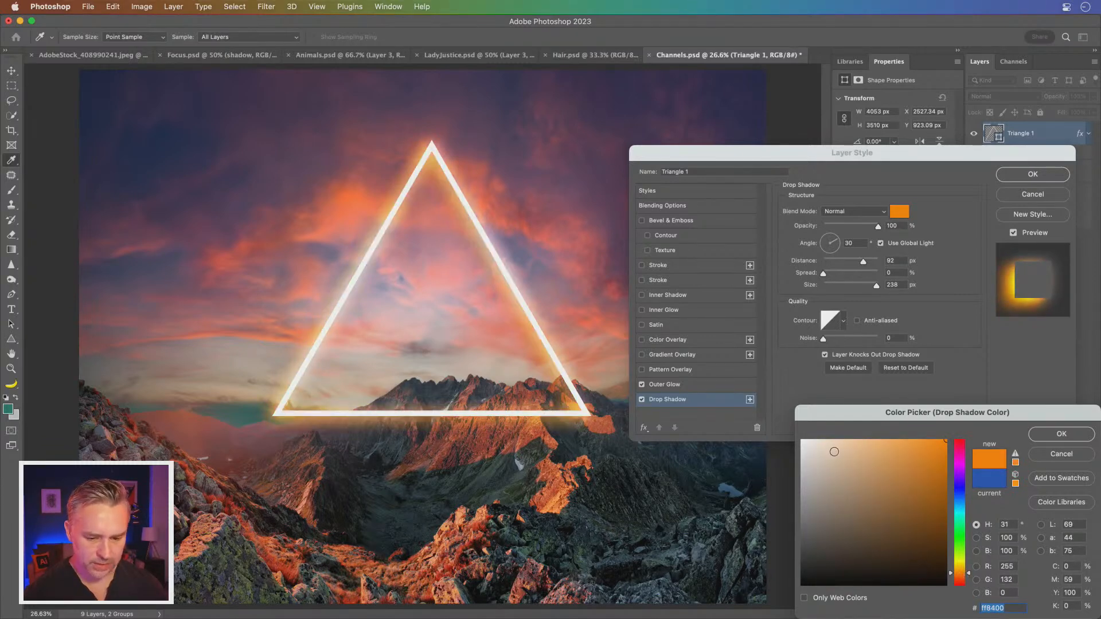
left_click(1061, 434)
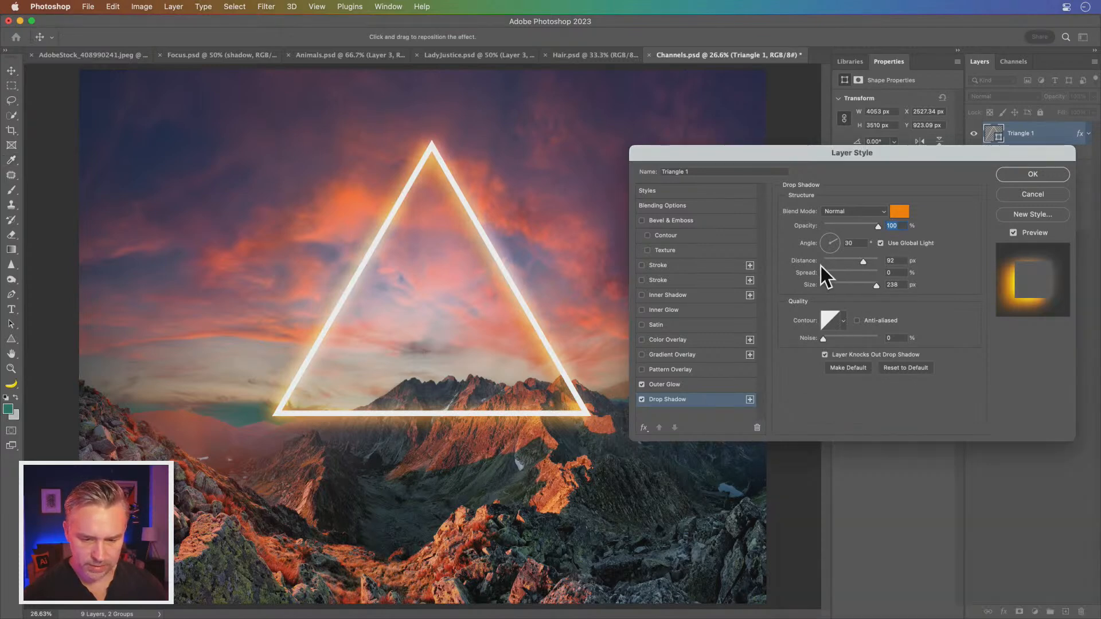
Step: Set the drop shadow's distance to 0 px and spread to 0%, and apply the layer style
left_click_drag(866, 263, 880, 262)
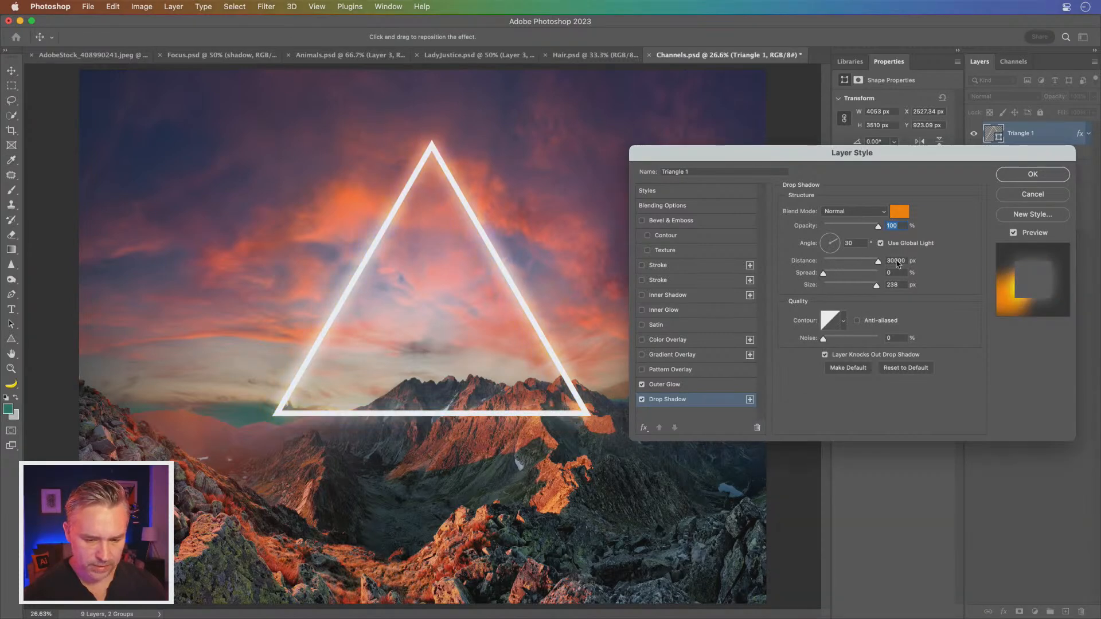
type("0")
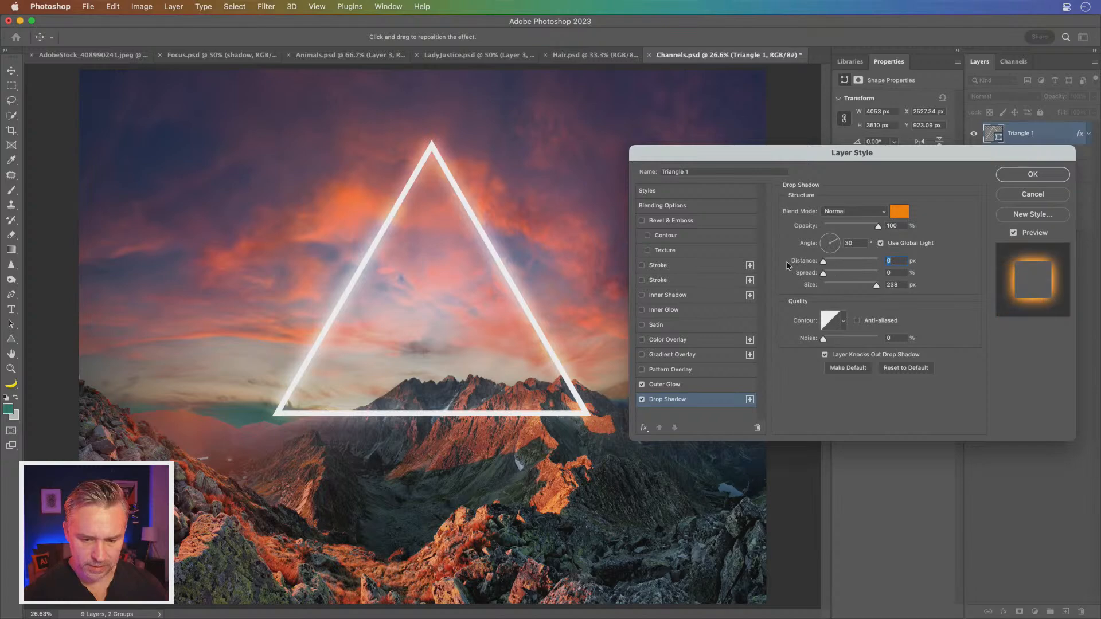
left_click(836, 275)
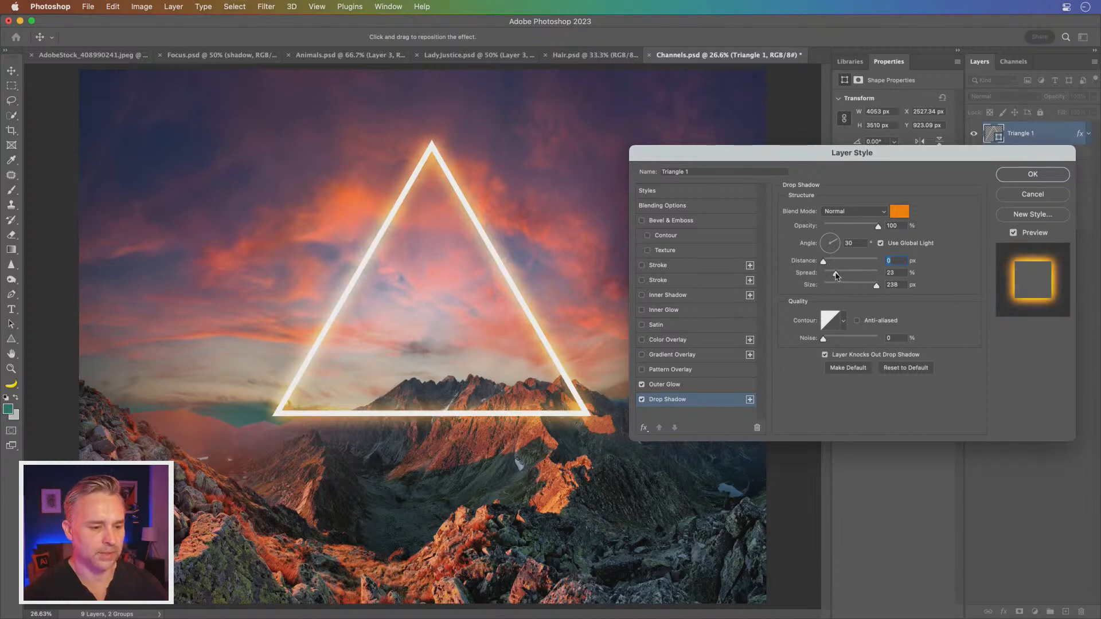
left_click_drag(836, 275, 824, 275)
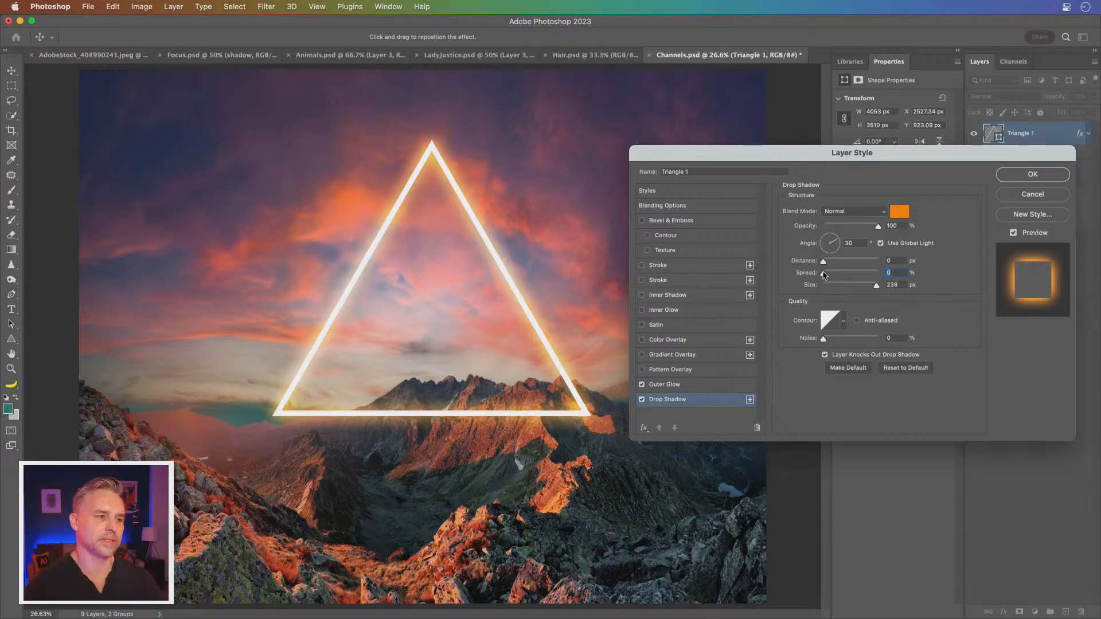
left_click(1016, 177)
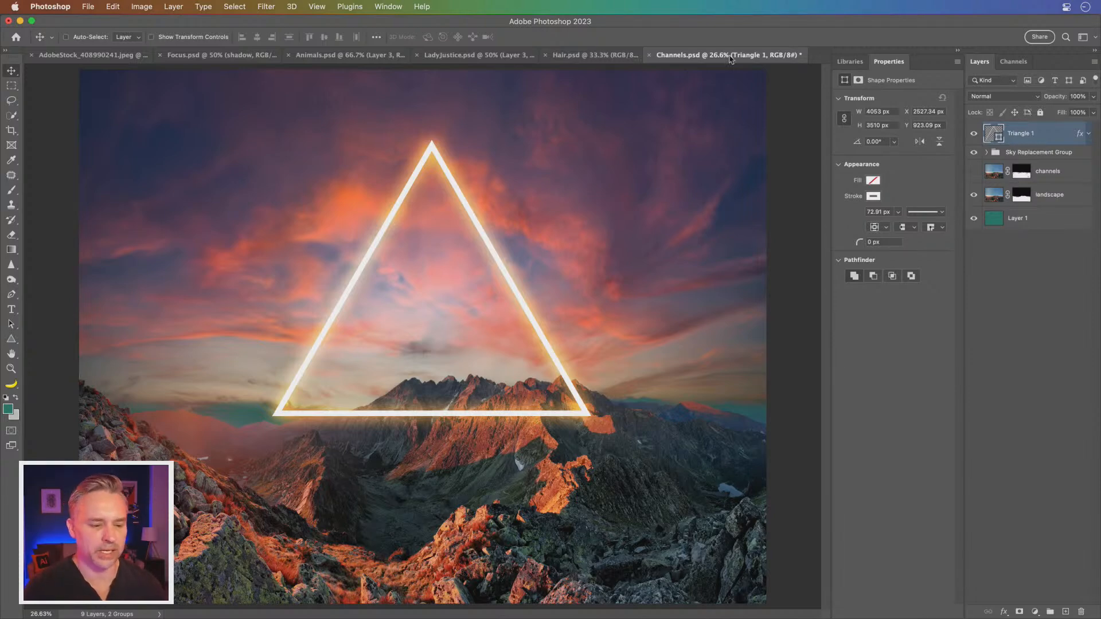
Step: Switch to the Focus.psd document and move the ostrich layer to the top of the layer stack, above the bird layer
left_click(10, 85)
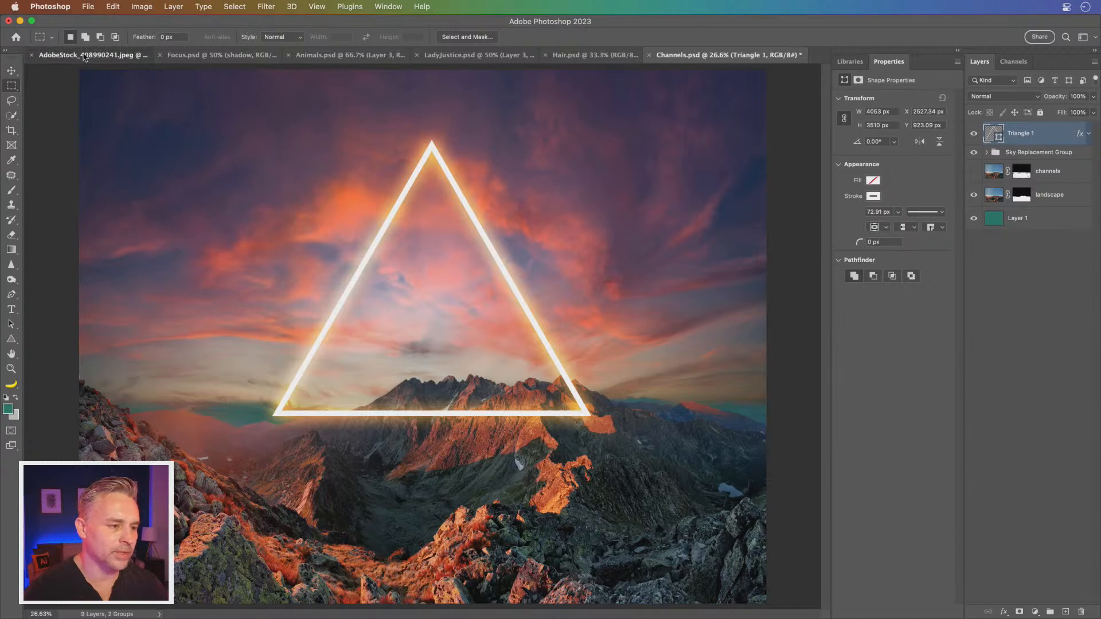
left_click(76, 56)
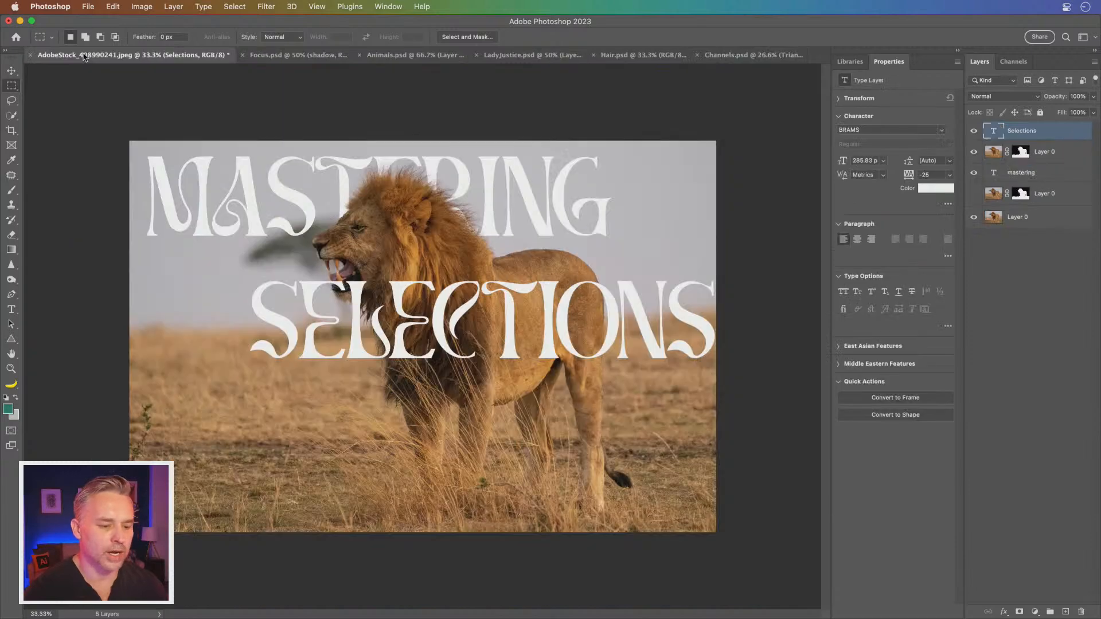
left_click(297, 55)
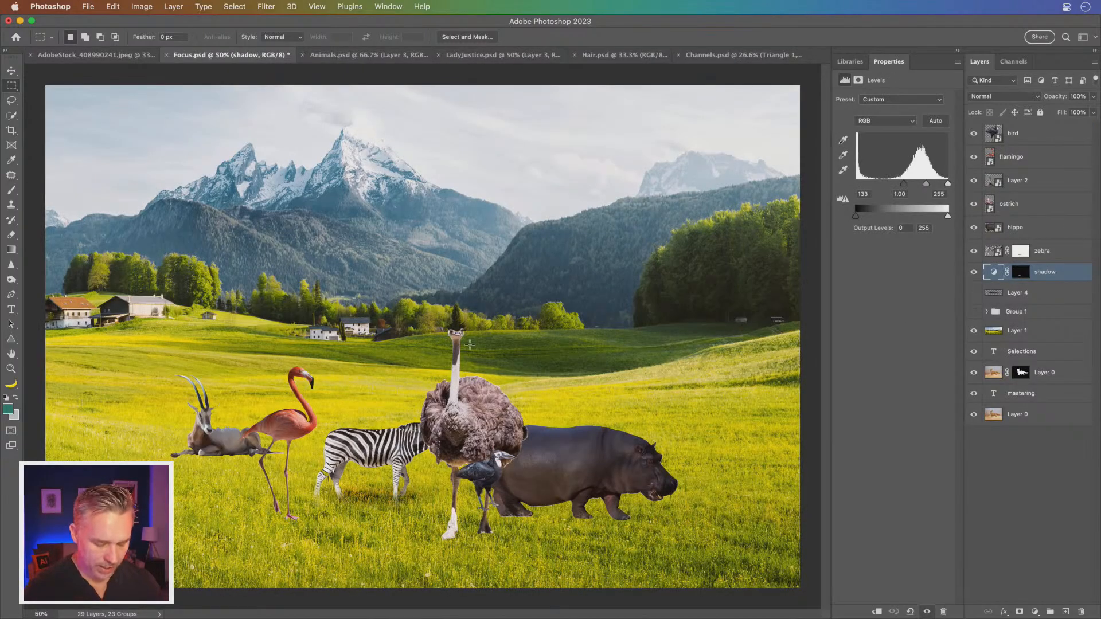
key("super+plus")
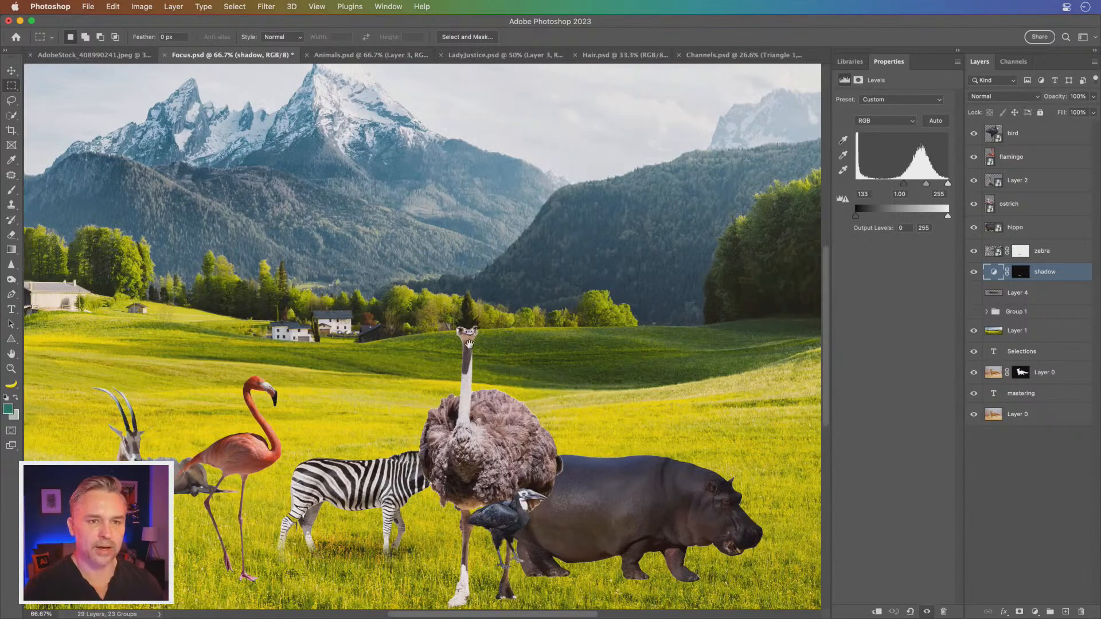
left_click_drag(402, 411, 412, 318)
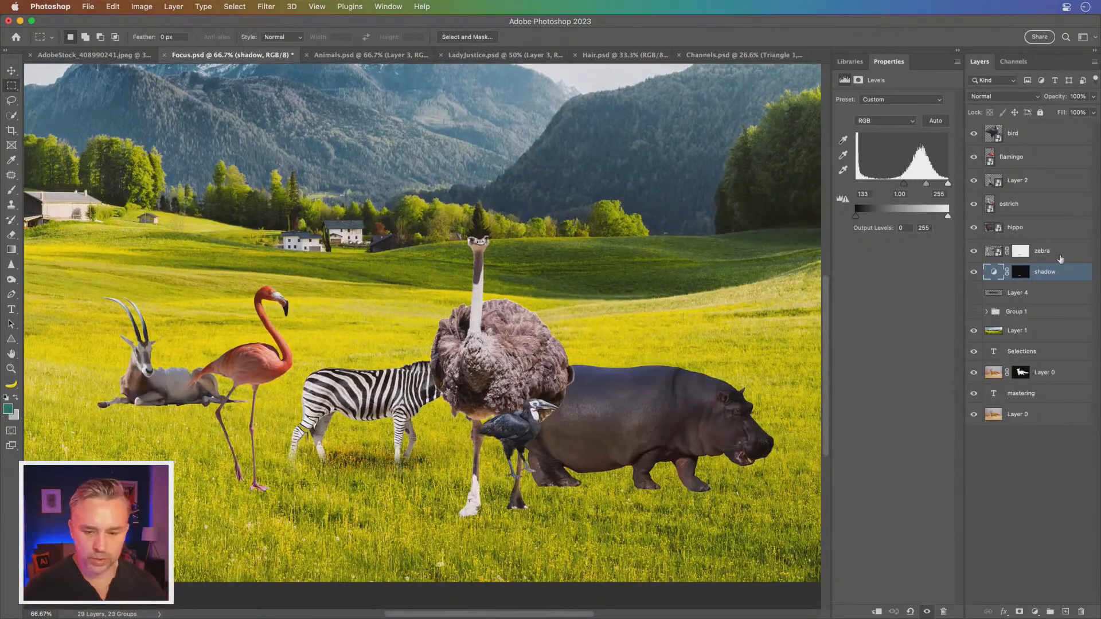
left_click(1020, 230)
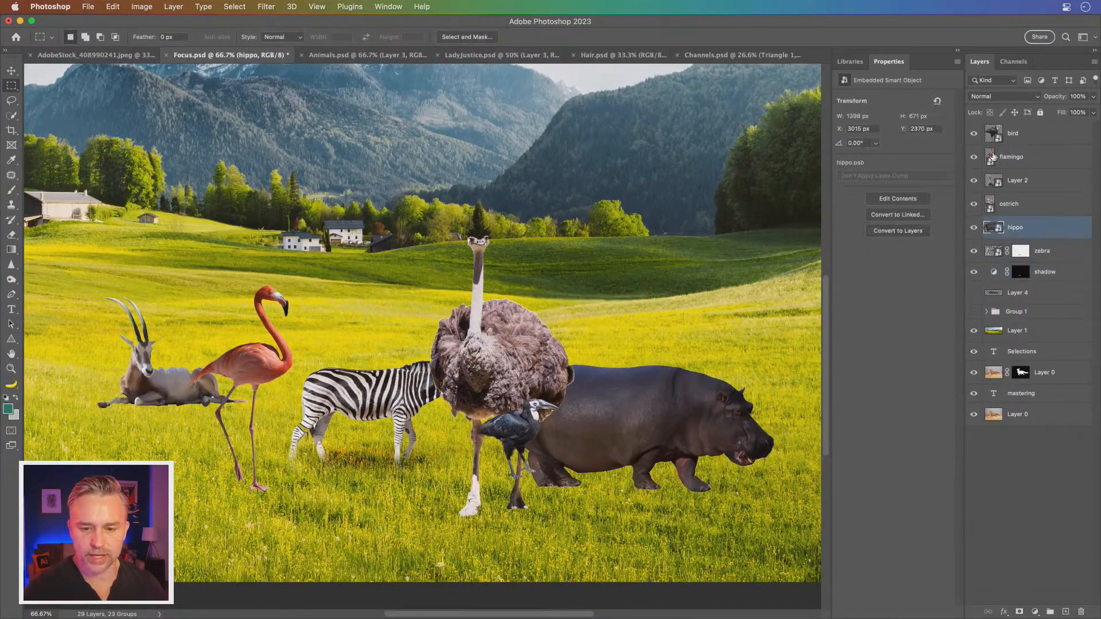
left_click(1030, 136)
left_click_drag(1027, 212, 1030, 132)
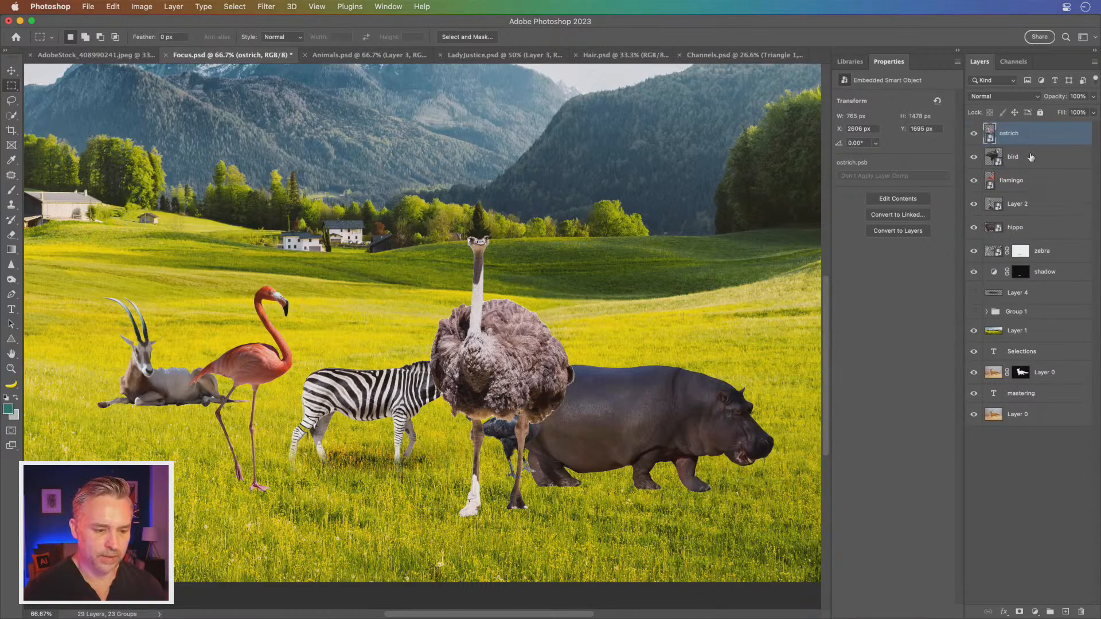
Step: Open the ostrich smart object's contents and extend the canvas height to 1600 pixels, anchored at the bottom center
double_click(992, 132)
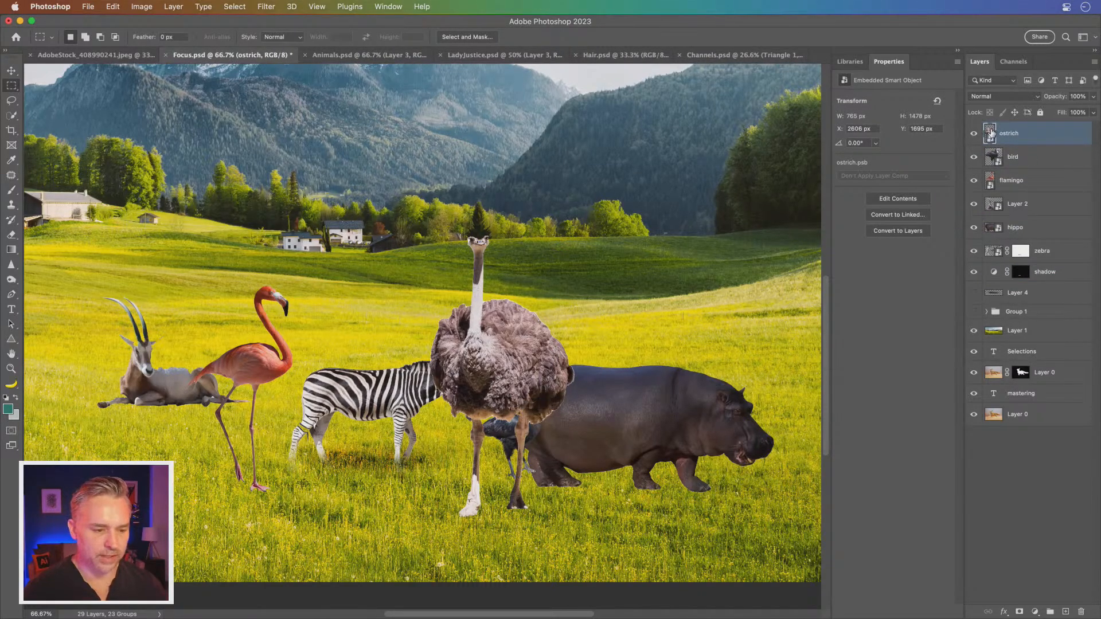
left_click(143, 7)
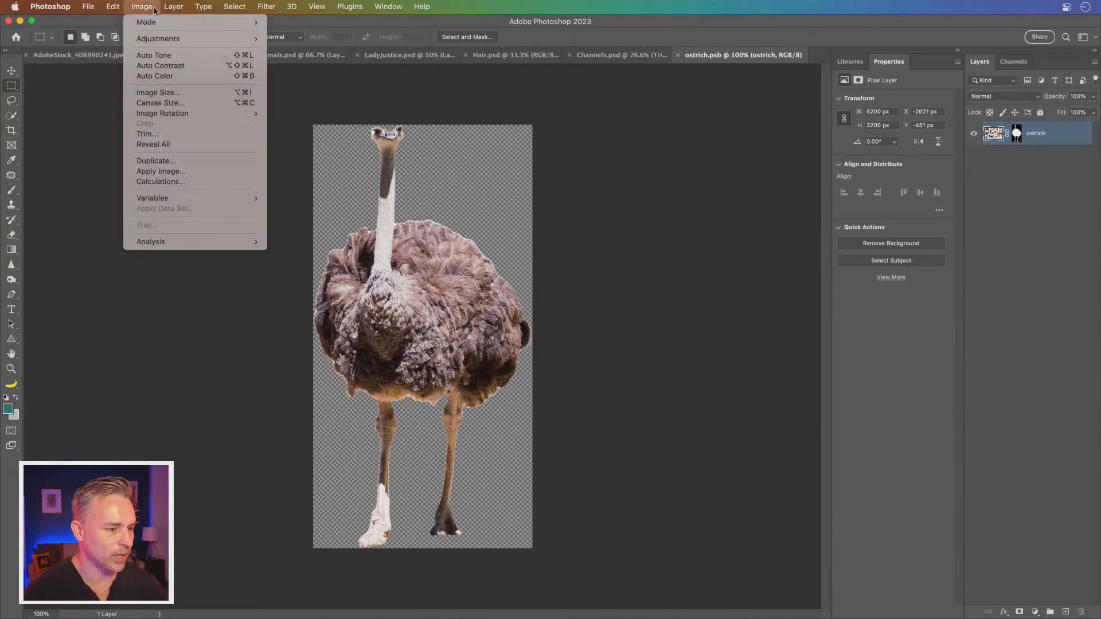
left_click(161, 102)
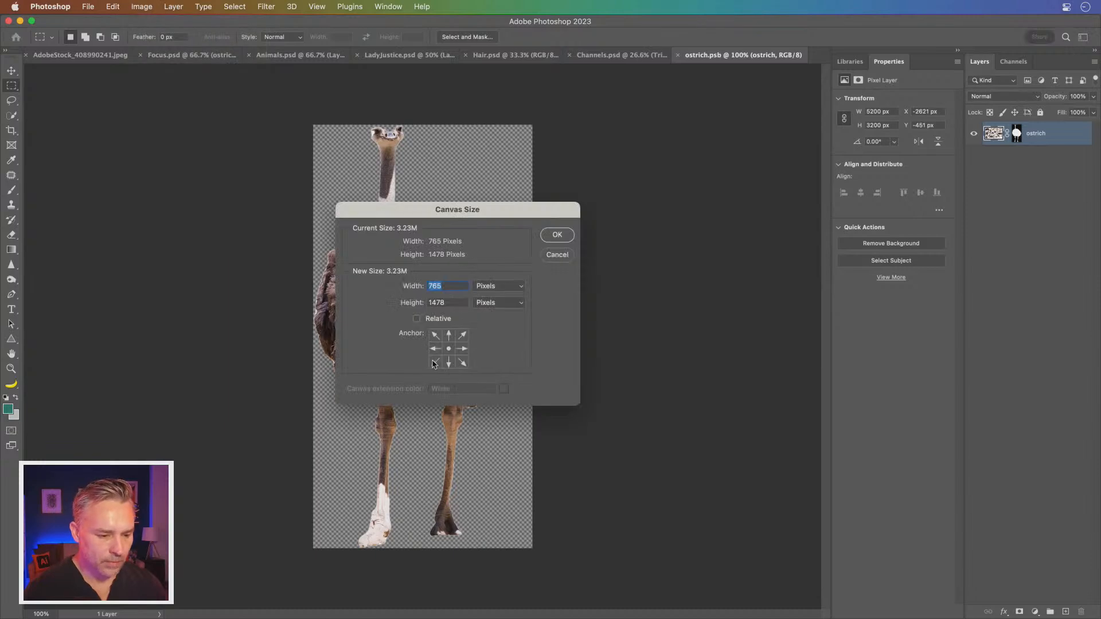
left_click(450, 363)
key("Tab")
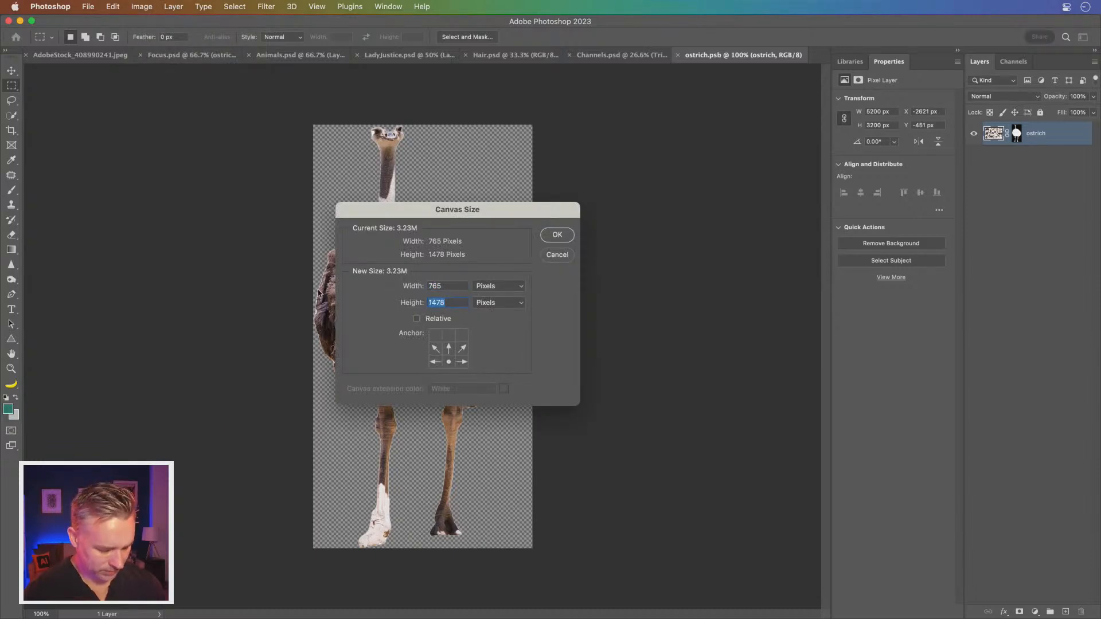
type("1600")
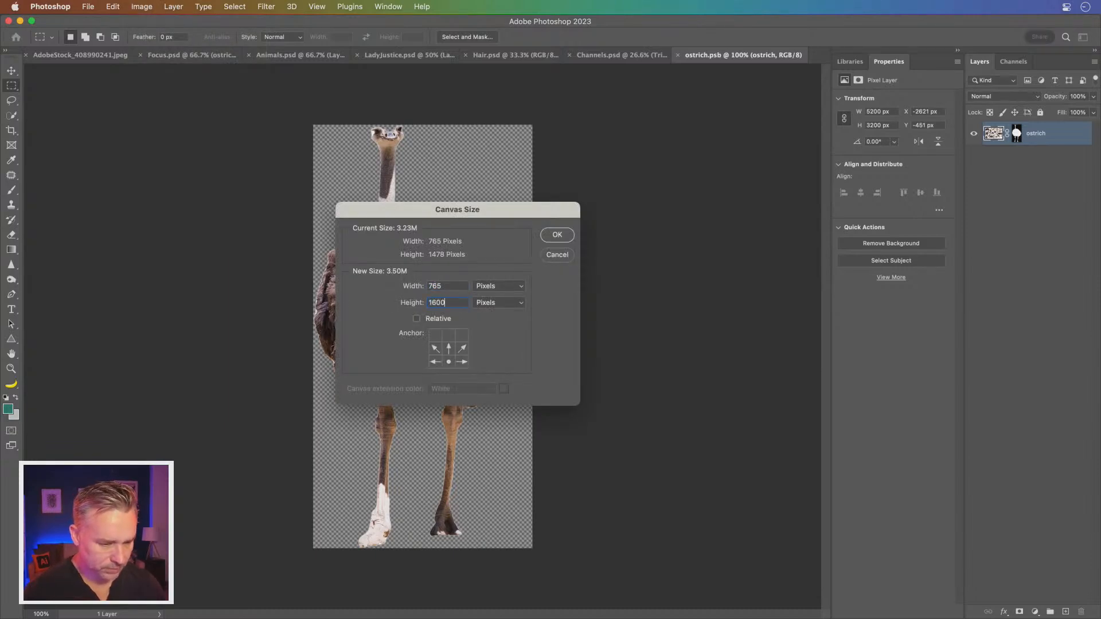
left_click(565, 235)
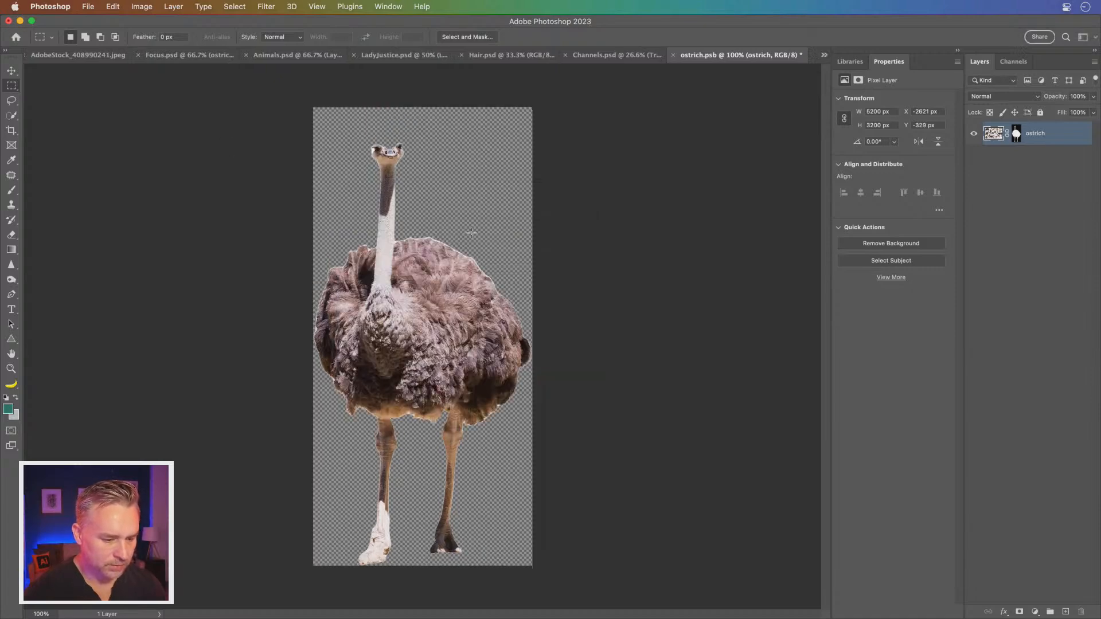
Step: Load the ostrich layer's mask as a selection and disable the mask to reveal the original image around the head
key("super+equal")
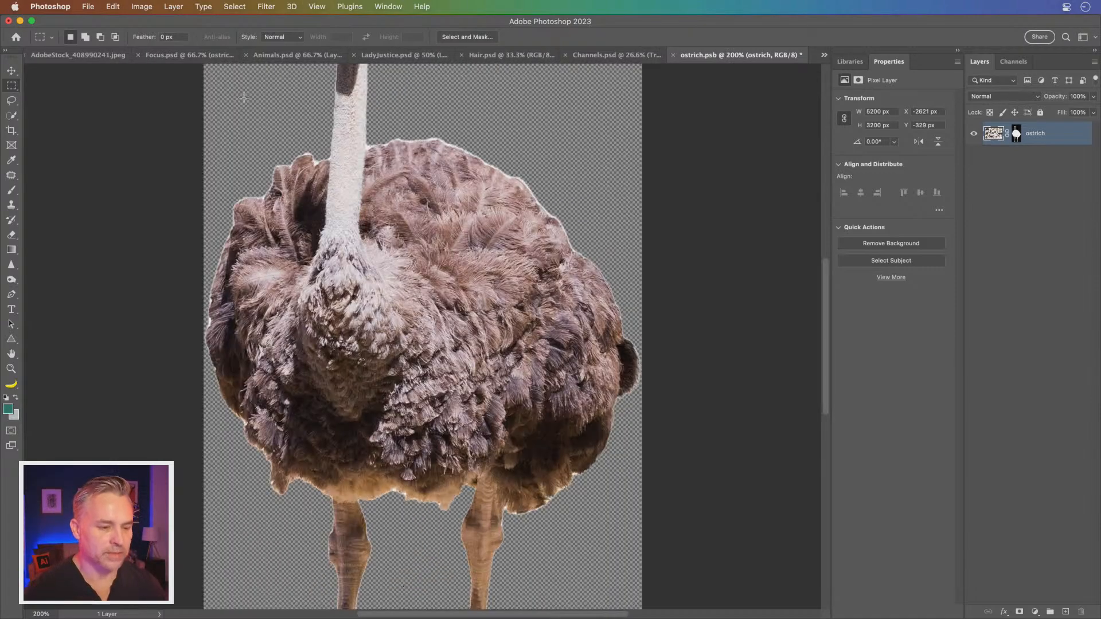
left_click_drag(321, 212, 417, 390)
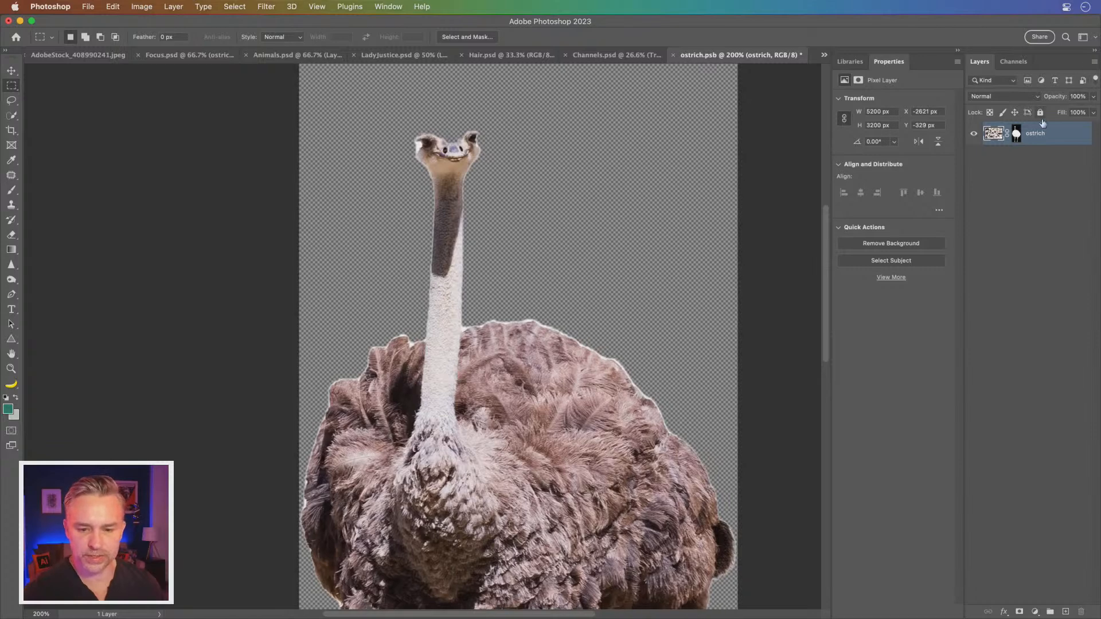
left_click(1017, 134)
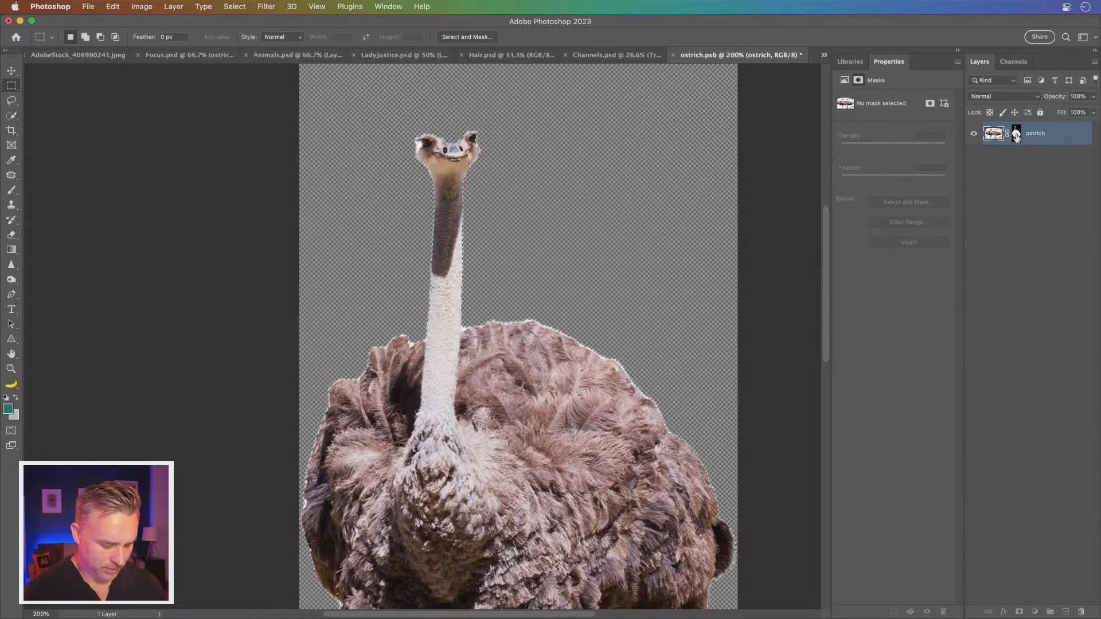
left_click(1017, 136, "alt")
left_click(1016, 135, "alt")
left_click(1016, 135, "alt")
left_click(1016, 136, "alt")
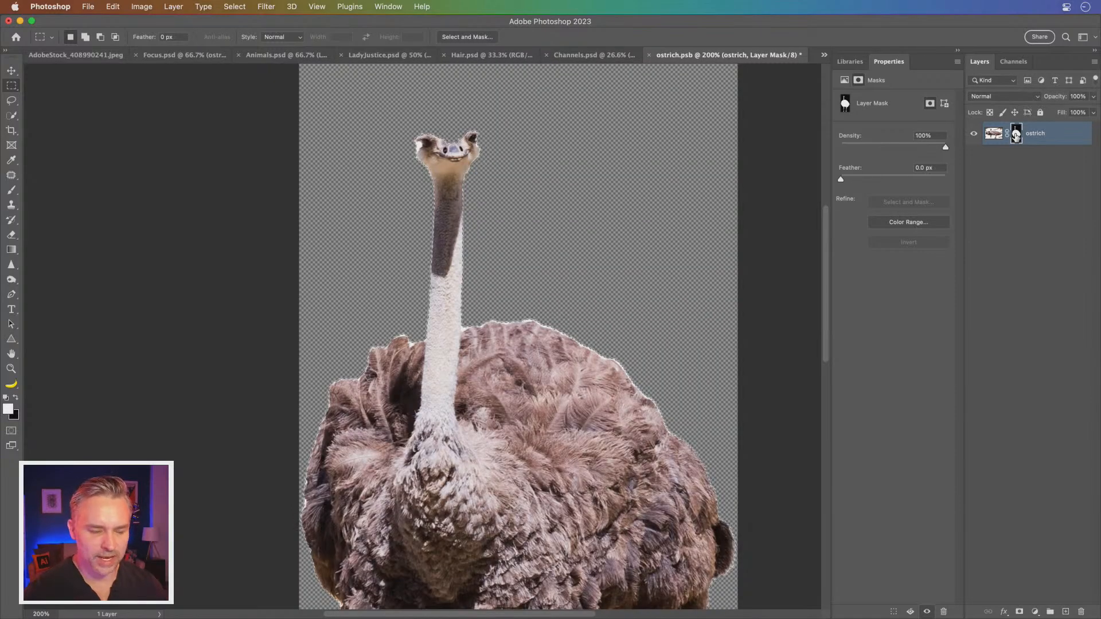
right_click(1017, 135)
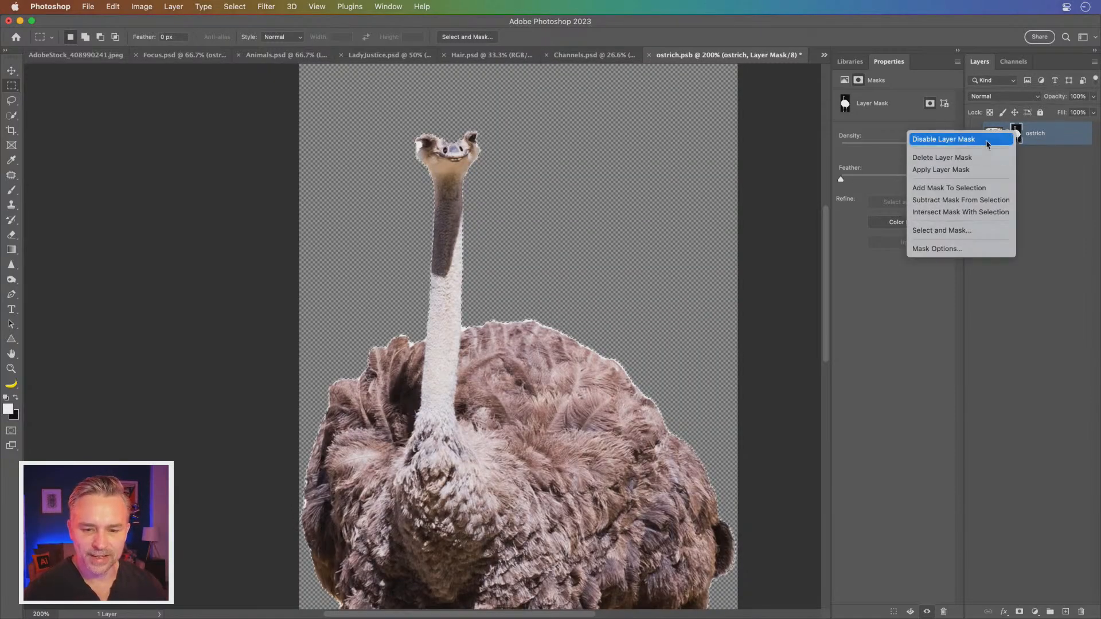
left_click(1003, 139)
left_click(1017, 135, "shift")
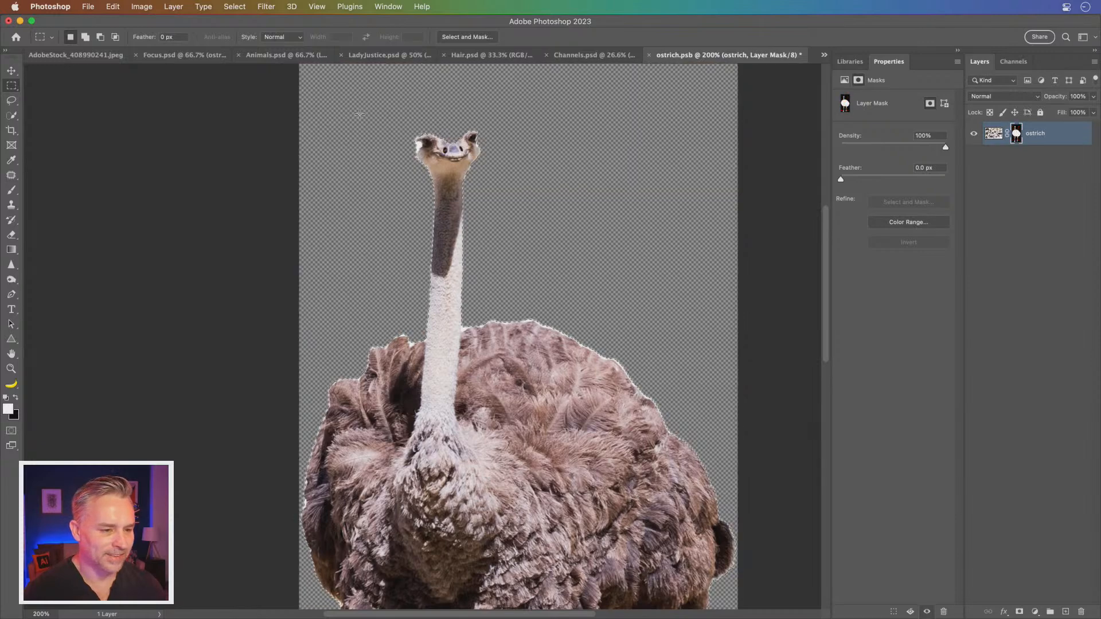
right_click(1017, 136)
left_click(982, 140)
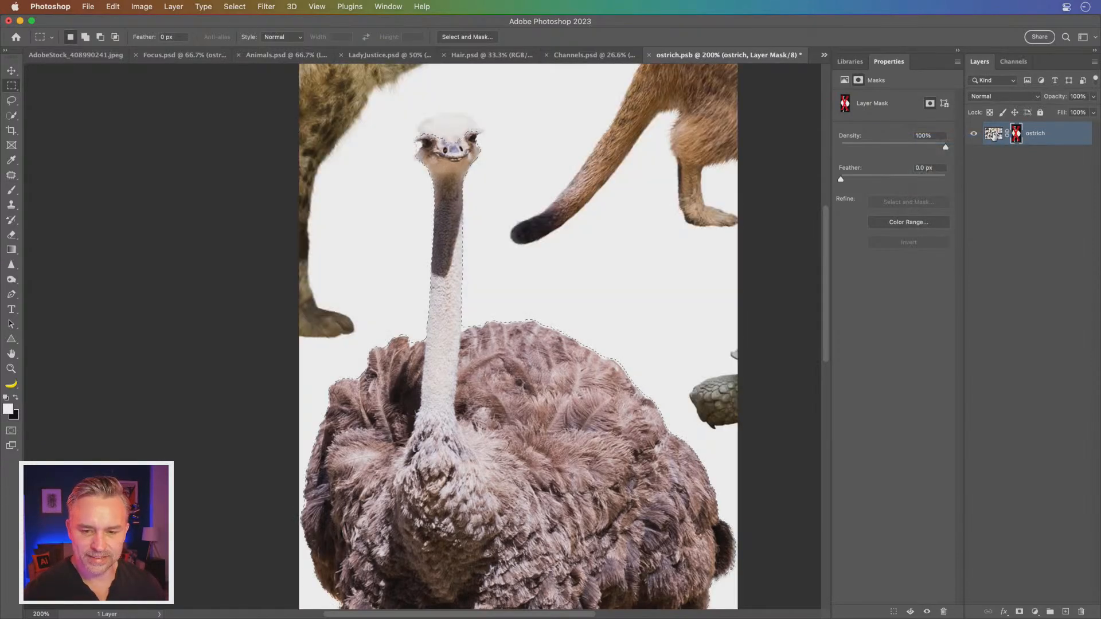
Step: Target the ostrich layer's image instead of its mask, switch to the Object Selection tool in Lasso mode, and clear the loaded selection
left_click(995, 133)
left_click(9, 104)
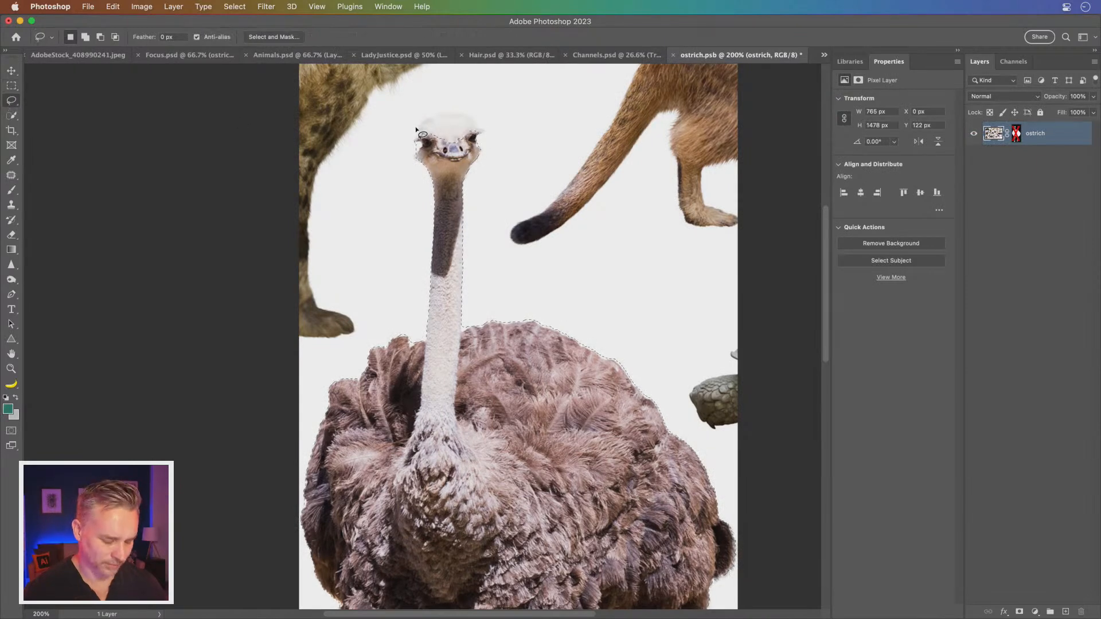
key("super+plus")
key("super+plus")
left_click_drag(471, 374, 489, 484)
scroll(489, 485, "up", 5)
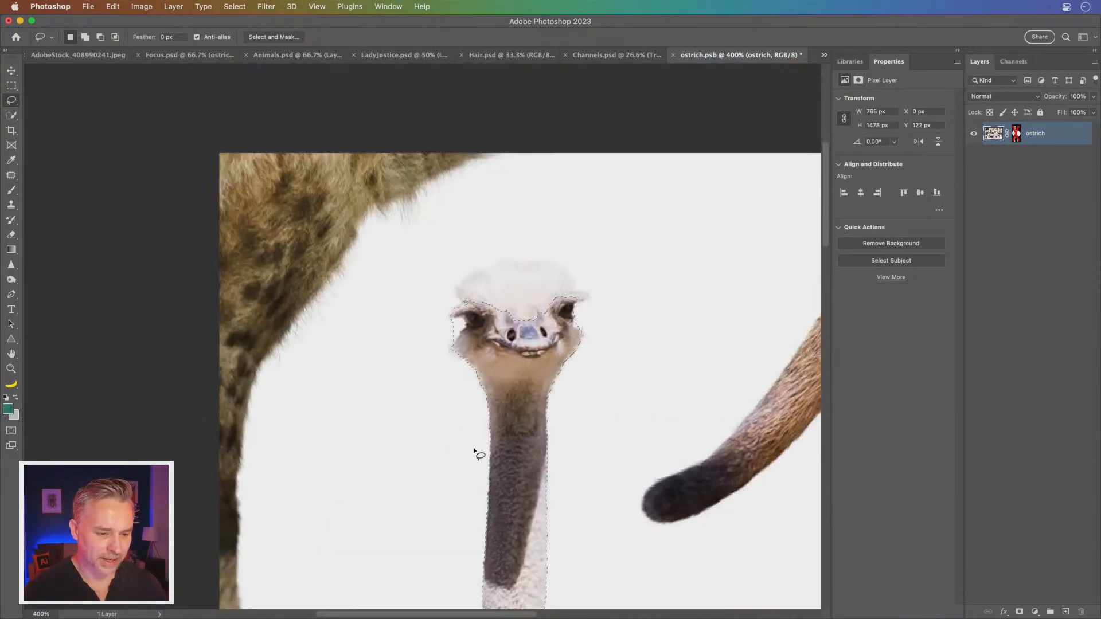
key("super+plus")
left_click_drag(490, 423, 430, 433)
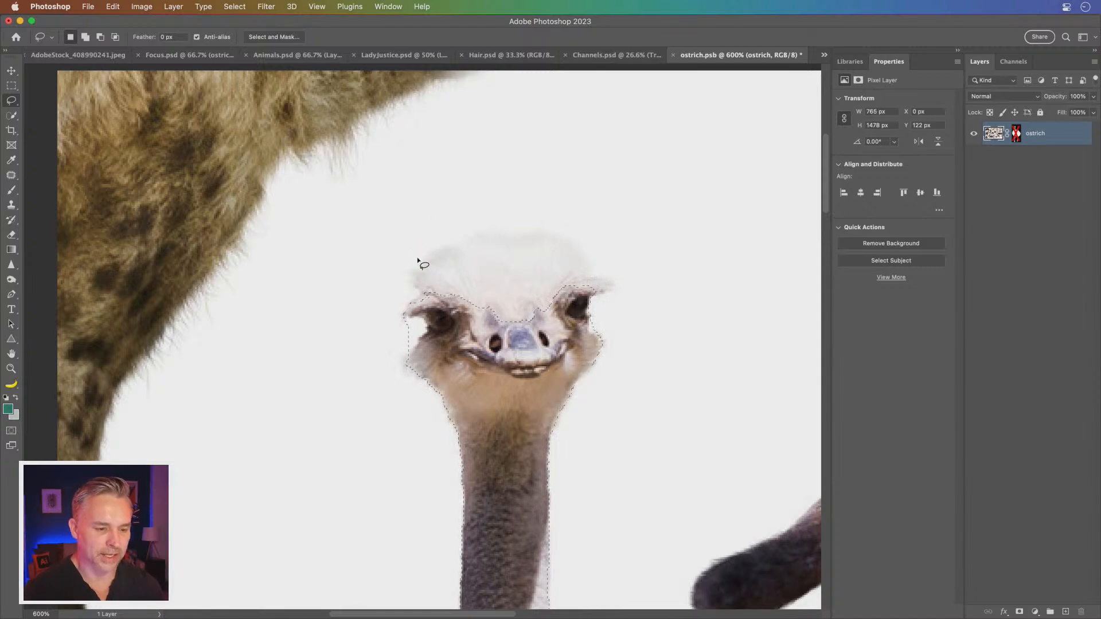
left_click_drag(7, 117, 43, 126)
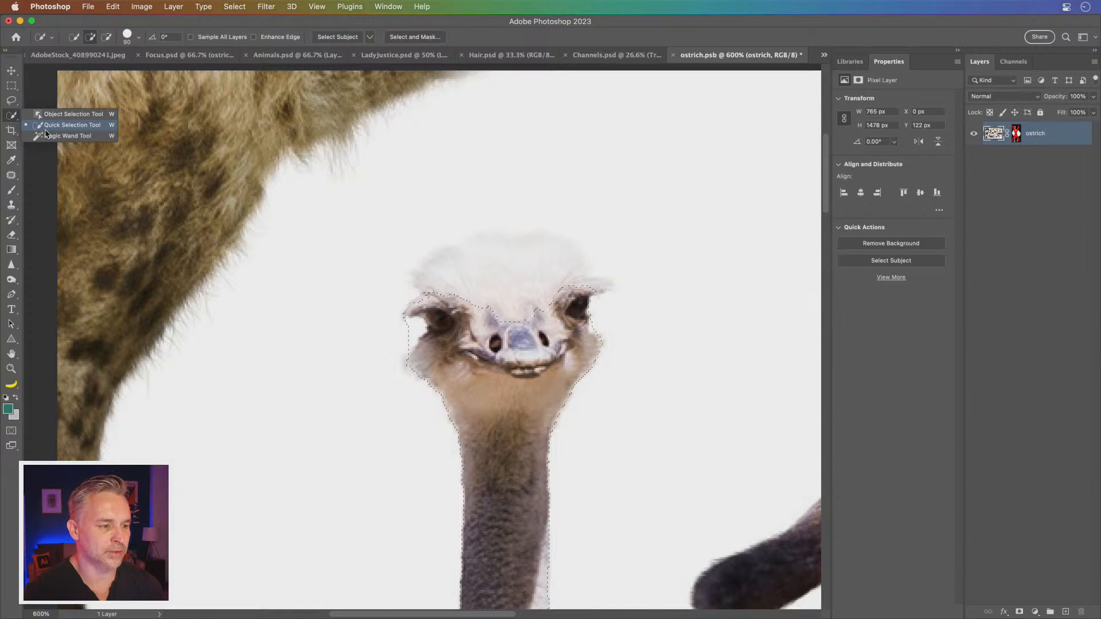
left_click(42, 116)
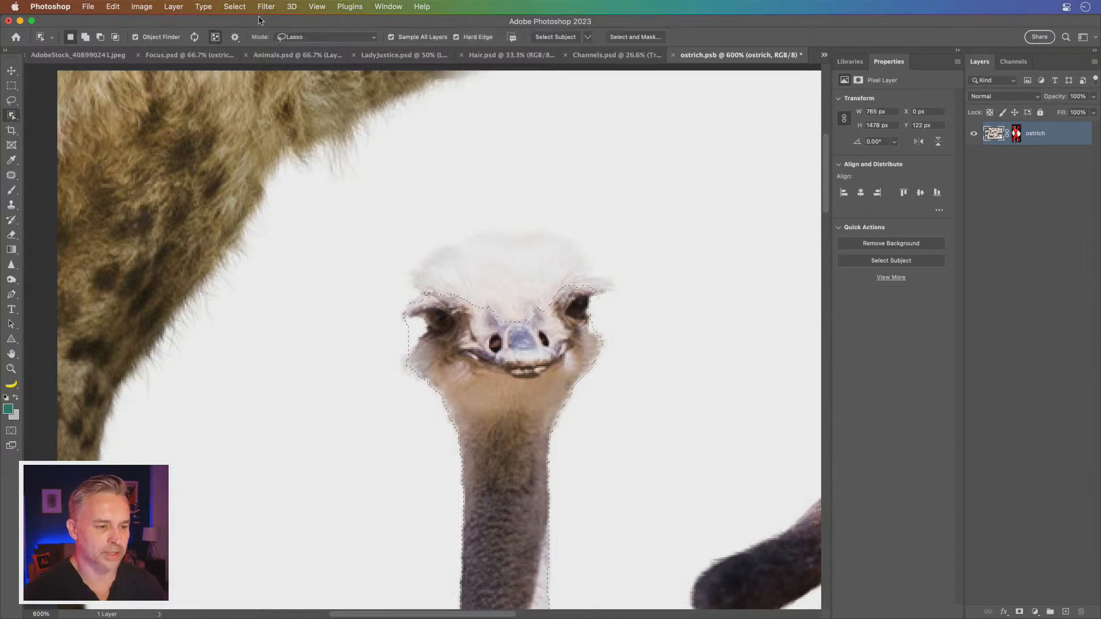
mouse_move(439, 292)
left_mouse_down()
mouse_move(397, 271)
mouse_move(423, 239)
mouse_move(413, 262)
left_mouse_up()
key("super+d")
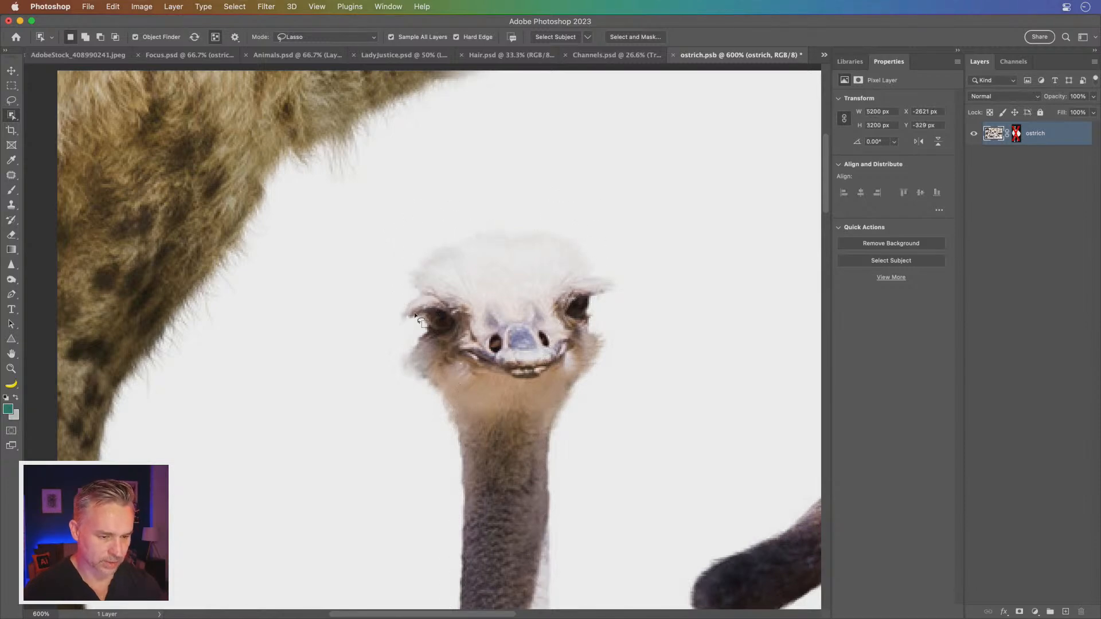
Step: Select the ostrich's head with the Object Selection tool and tighten the outline around the white head hair and eye areas
mouse_move(408, 341)
left_mouse_down()
mouse_move(388, 243)
mouse_move(500, 199)
mouse_move(622, 248)
mouse_move(645, 313)
mouse_move(591, 371)
mouse_move(515, 415)
mouse_move(435, 410)
mouse_move(400, 370)
mouse_move(392, 331)
left_mouse_up()
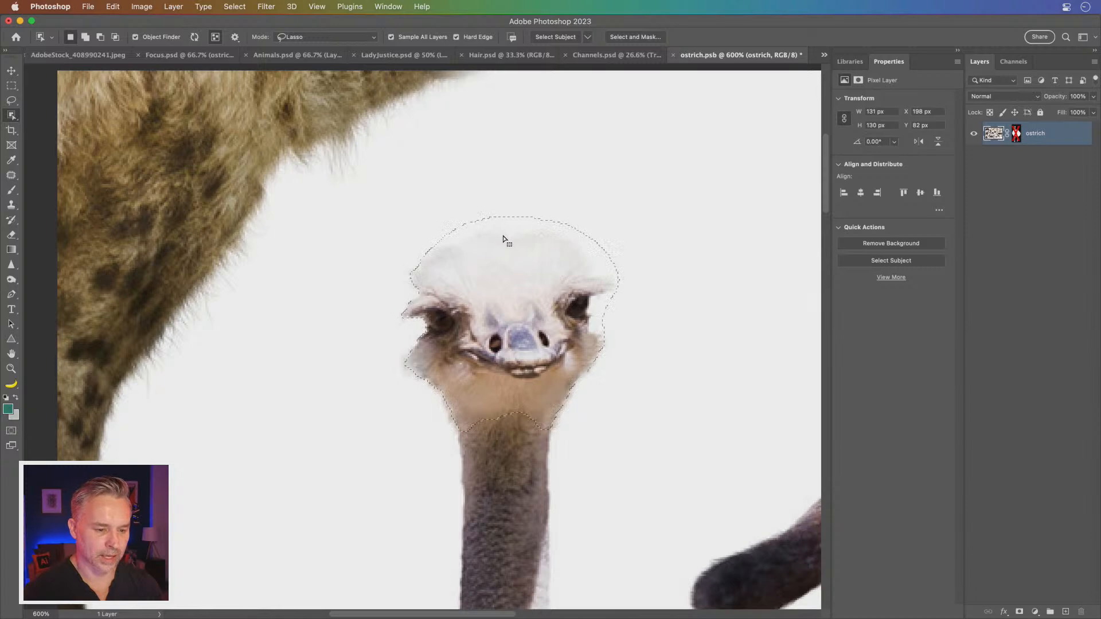
mouse_move(425, 240)
left_mouse_down()
mouse_move(533, 228)
mouse_move(607, 264)
mouse_move(608, 289)
mouse_move(587, 302)
mouse_move(598, 356)
mouse_move(546, 412)
left_mouse_up()
mouse_move(425, 348)
left_mouse_down()
mouse_move(407, 263)
mouse_move(419, 273)
mouse_move(448, 249)
mouse_move(491, 275)
mouse_move(444, 298)
mouse_move(511, 242)
mouse_move(536, 280)
mouse_move(458, 270)
mouse_move(518, 229)
mouse_move(575, 245)
mouse_move(588, 270)
mouse_move(545, 304)
mouse_move(447, 260)
left_mouse_up()
key("shift")
mouse_move(541, 262)
left_mouse_down()
mouse_move(590, 261)
mouse_move(593, 291)
mouse_move(547, 295)
left_mouse_up()
mouse_move(443, 294)
left_mouse_down()
mouse_move(439, 313)
mouse_move(422, 296)
mouse_move(464, 267)
mouse_move(459, 275)
left_mouse_up()
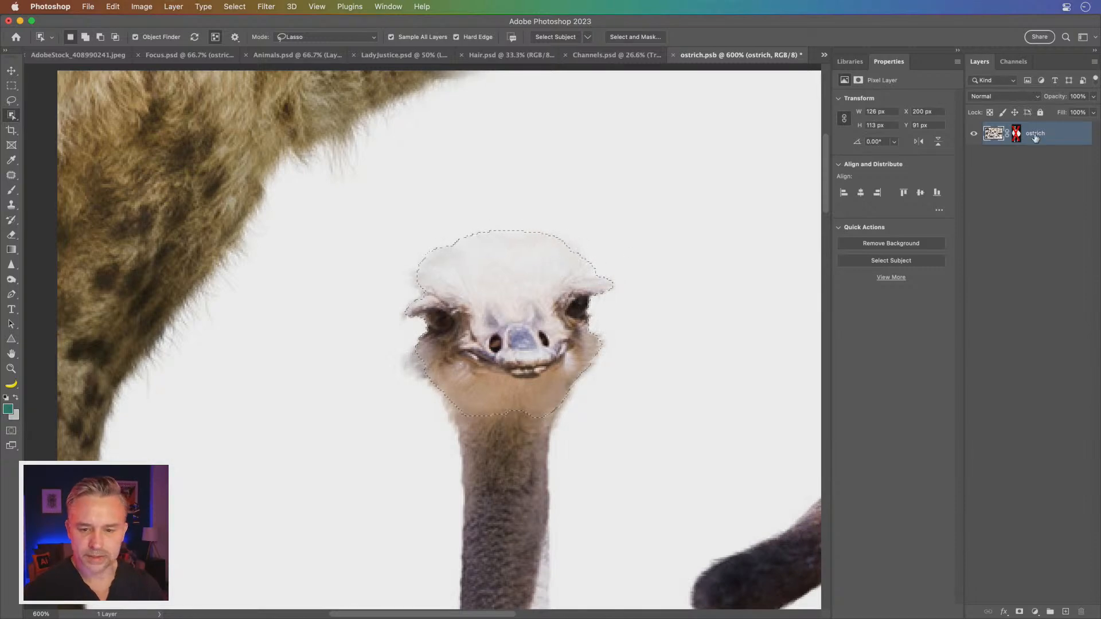
Step: Fill the selected head area on the ostrich's layer mask with the white foreground color at 100% opacity
left_click(1017, 135)
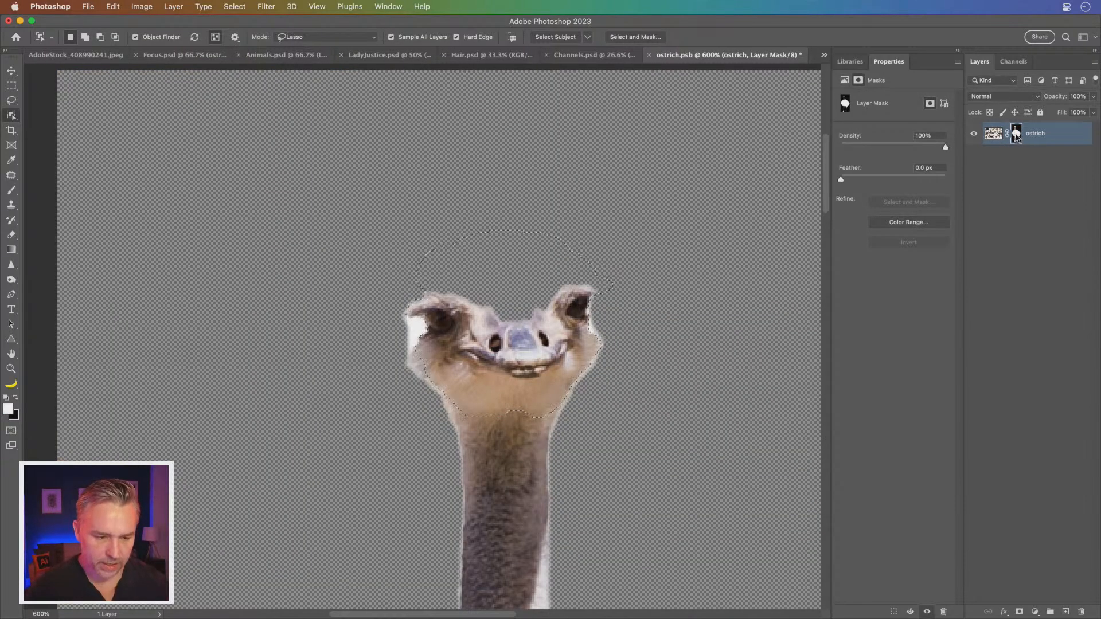
key("shift+BackSpace")
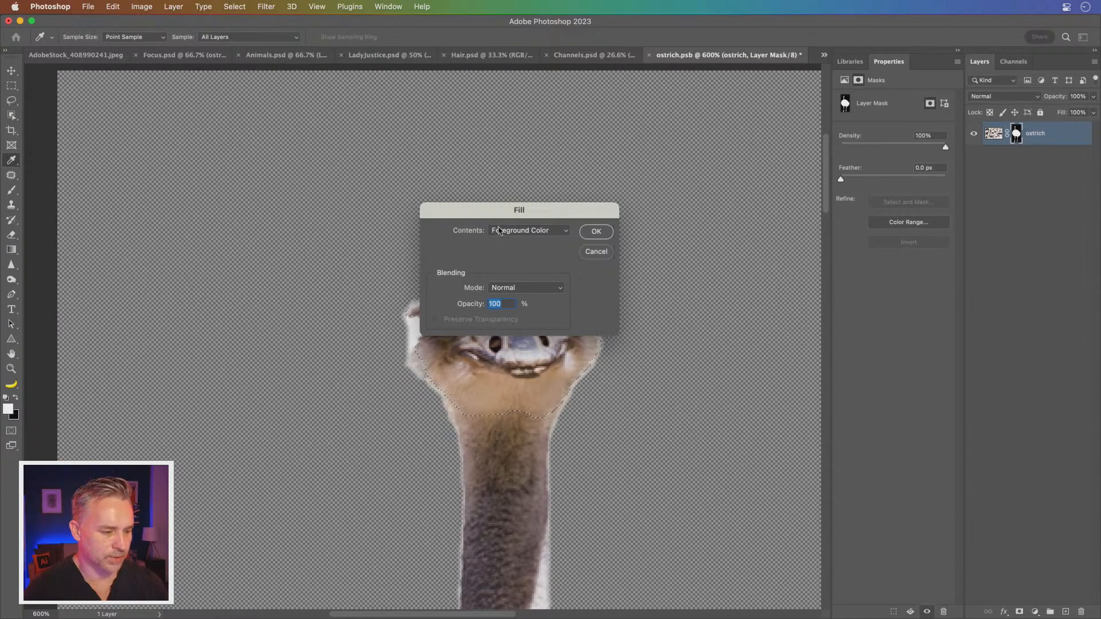
left_click(597, 232)
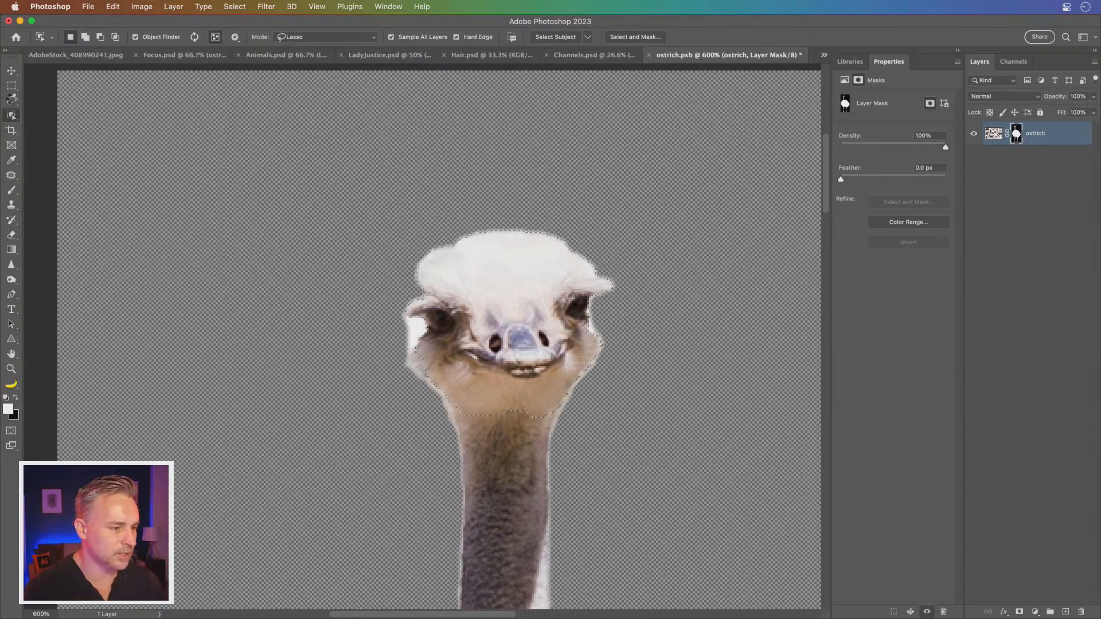
Step: Lasso the leftover white background patch beside the ostrich's left-hand eye, fill it with black on the mask, and deselect
left_click(12, 100)
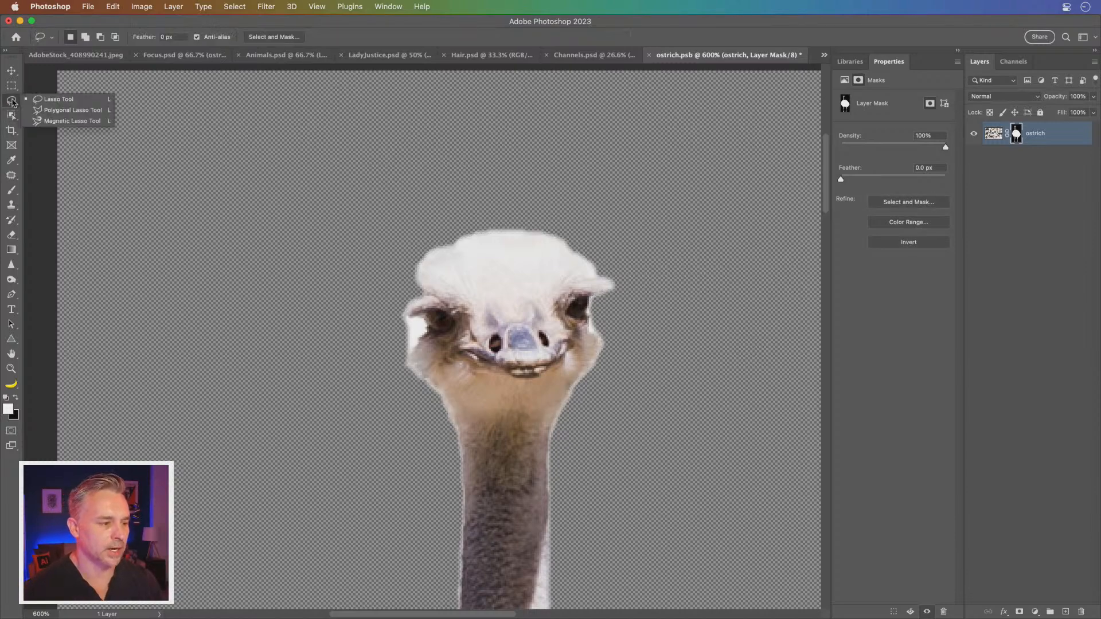
left_click(400, 318)
mouse_move(408, 317)
left_mouse_down()
mouse_move(427, 326)
mouse_move(412, 359)
mouse_move(376, 337)
left_mouse_up()
key("shift")
left_click(16, 398)
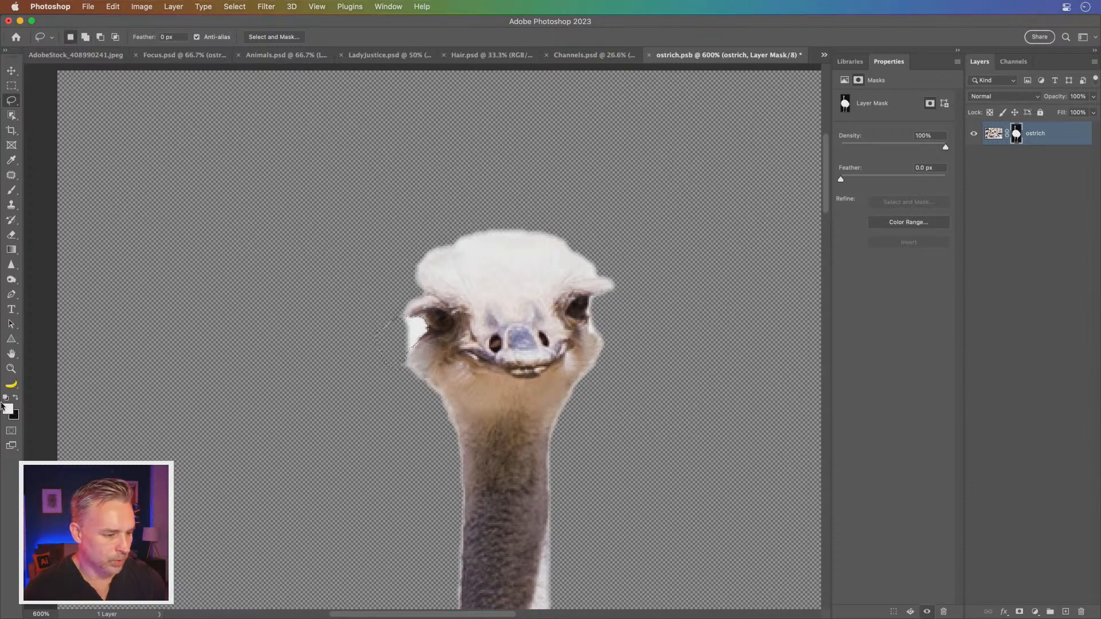
key("shift+BackSpace")
key("Return")
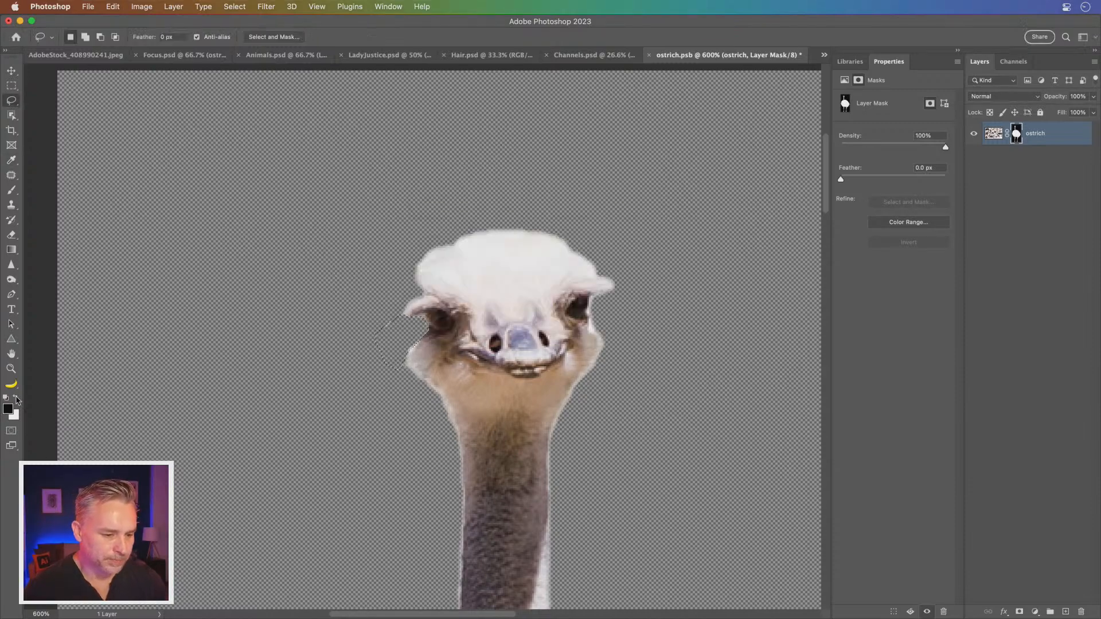
left_click(16, 397)
key("super+d")
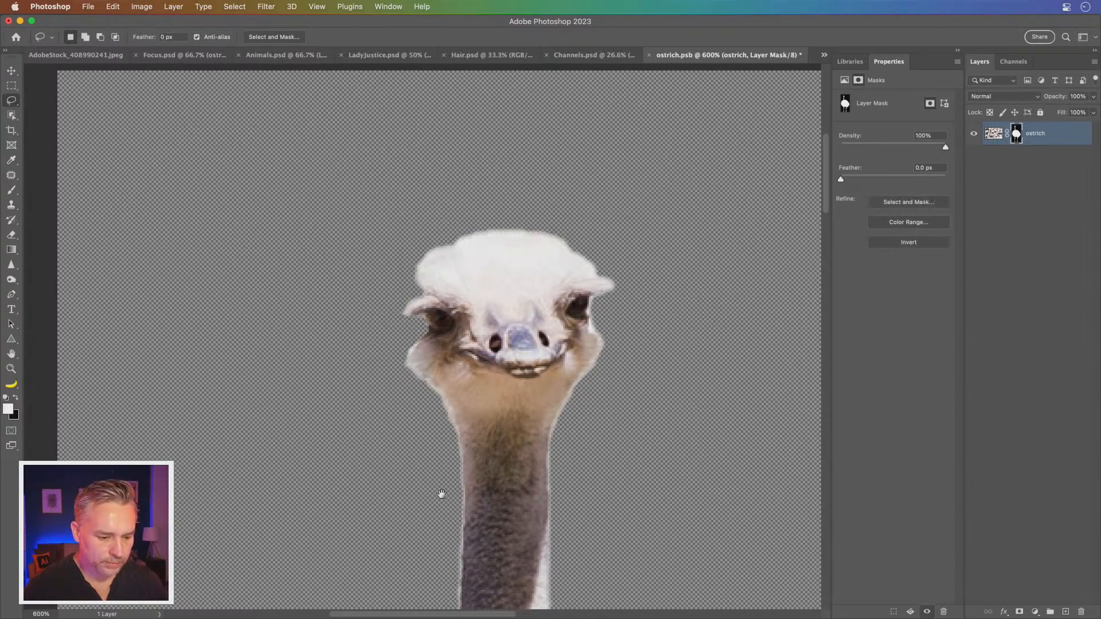
Step: Open the ostrich's layer mask in Select and Mask and preview it with the On Black view
left_click_drag(440, 504, 433, 363)
key("super+1")
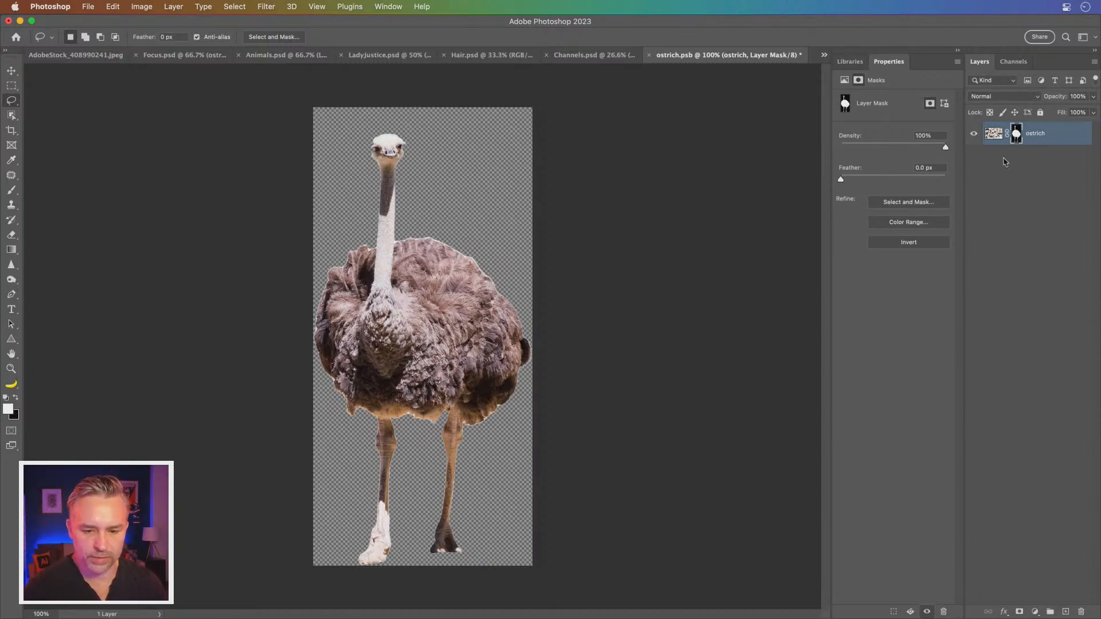
left_click(893, 204)
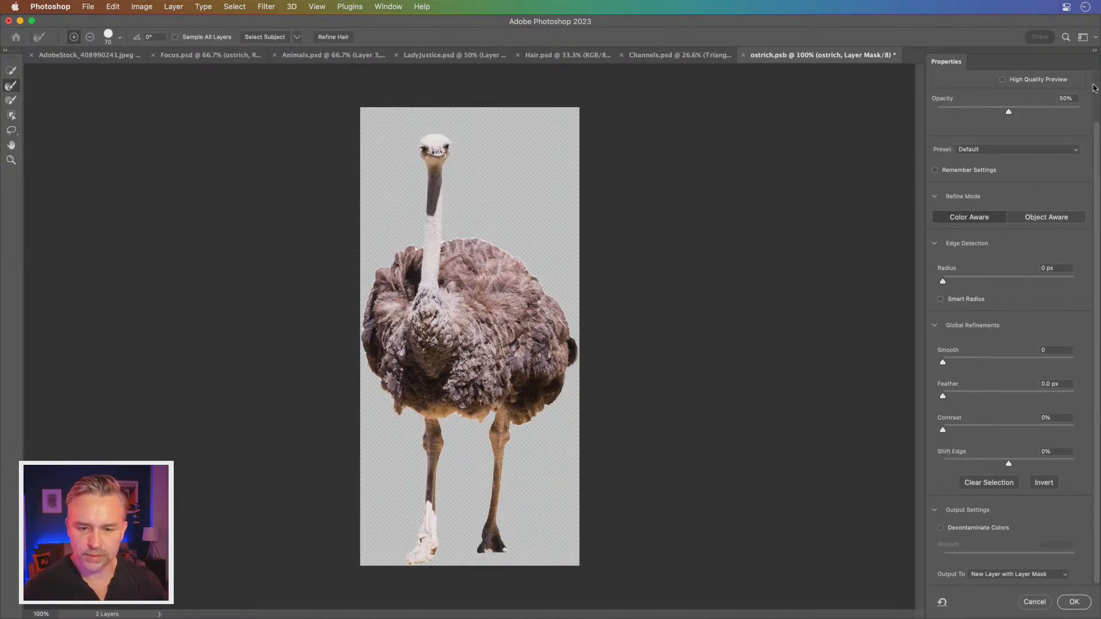
scroll(1097, 85, "up", 3)
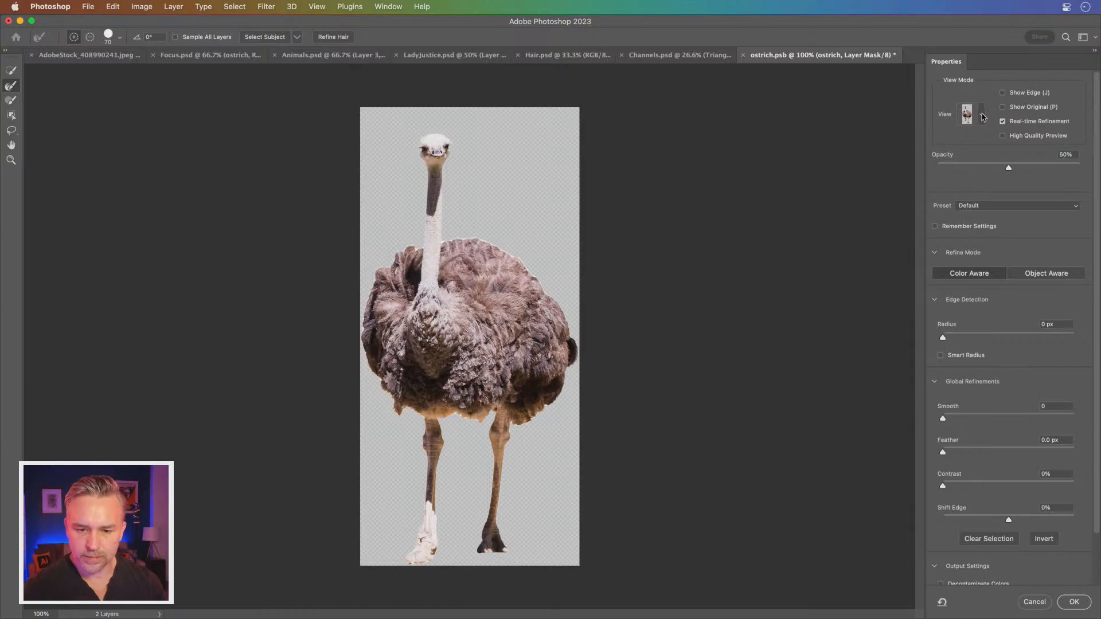
left_click(983, 117)
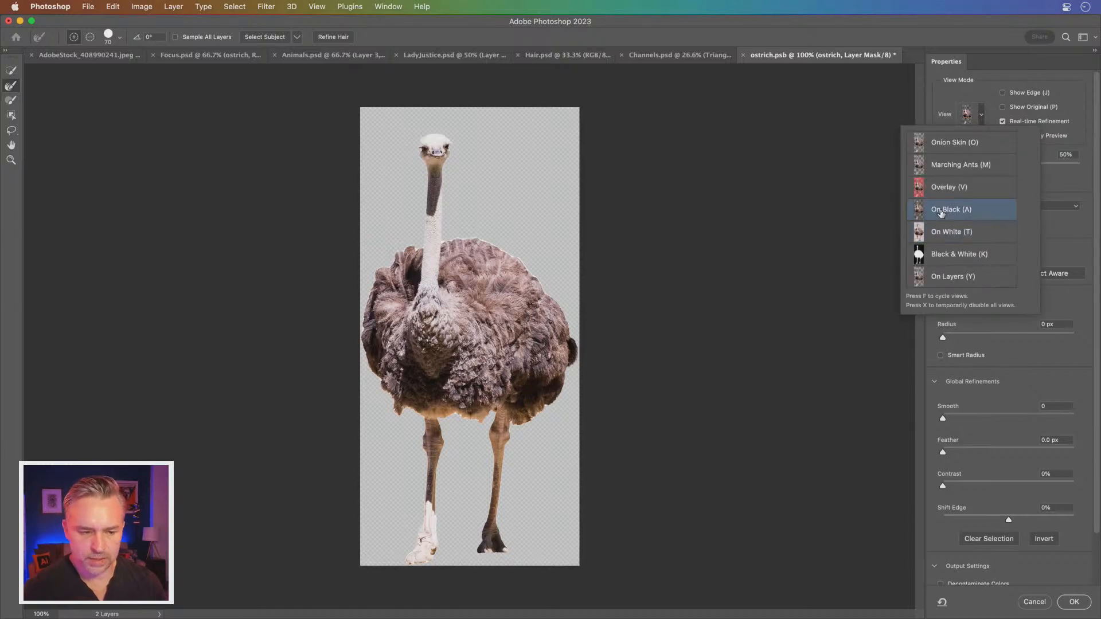
left_click(941, 210)
Step: Set Shift Edge to -100% to contract the mask away from the white fringe around the ostrich
key("super+plus")
key("super+plus")
left_click_drag(414, 183, 430, 387)
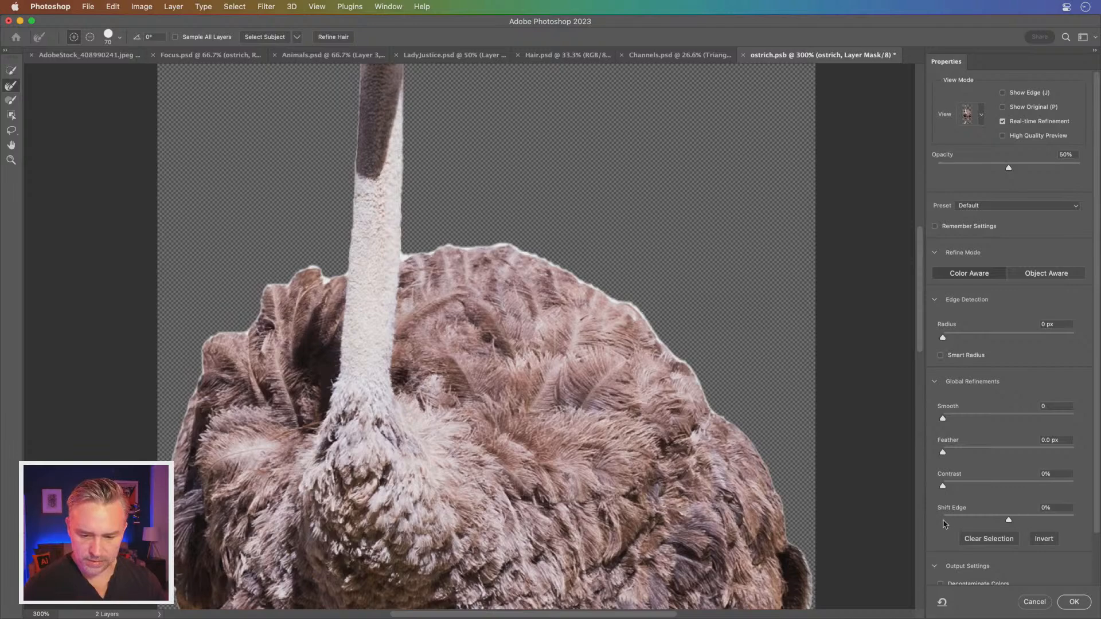
left_click(984, 520)
left_click(963, 519)
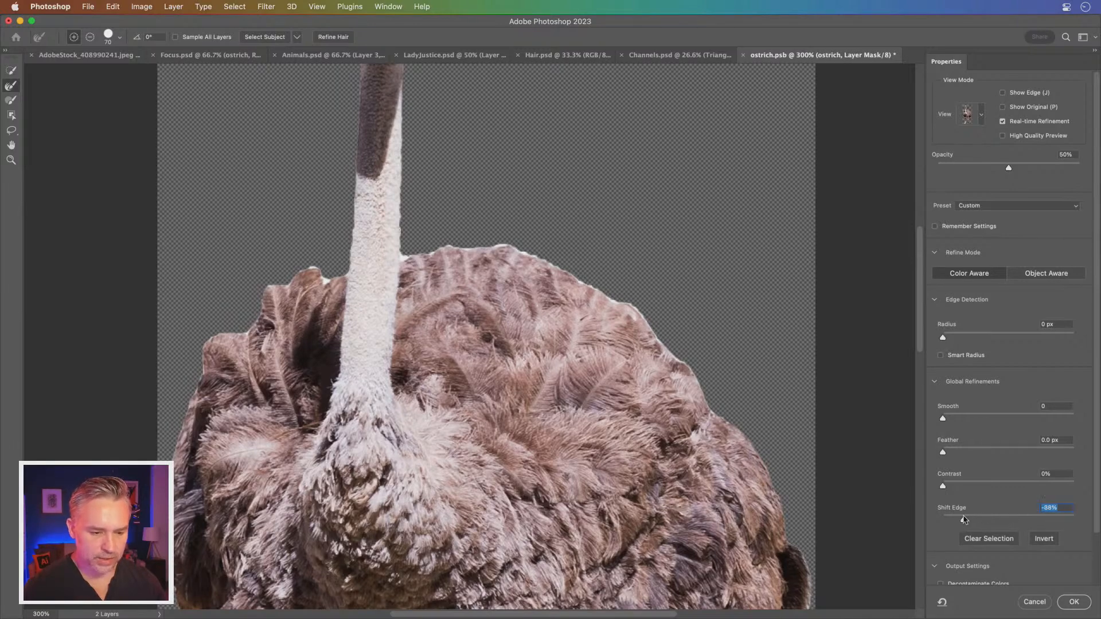
left_click_drag(948, 520, 942, 521)
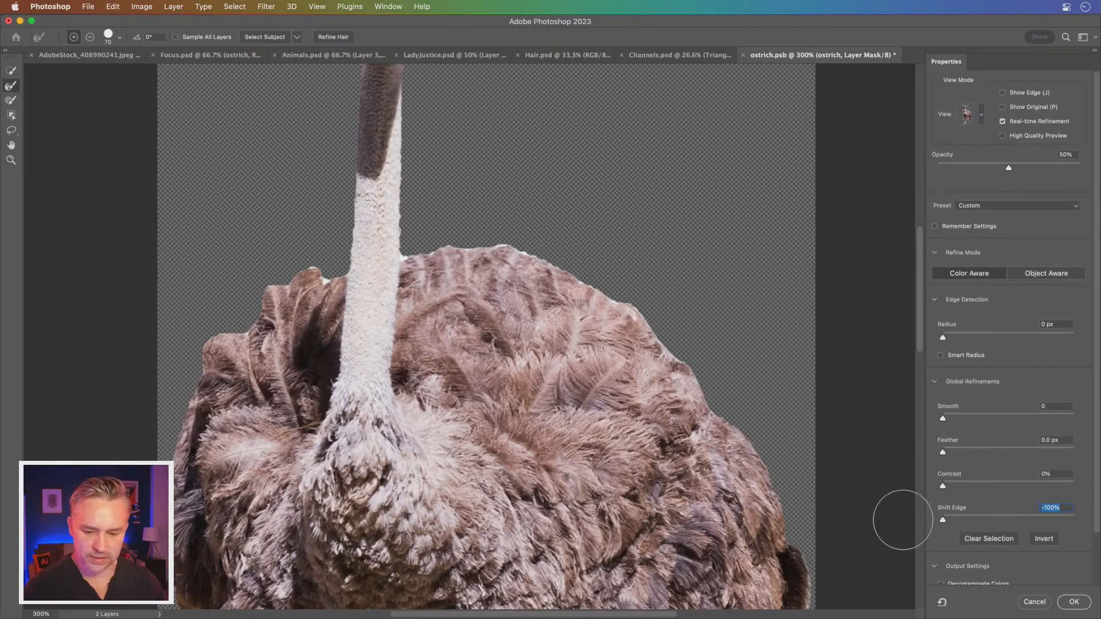
Step: Brush along the top edge of the ostrich's back feathers with the Refine Edge Brush at size 20
key("super+minus")
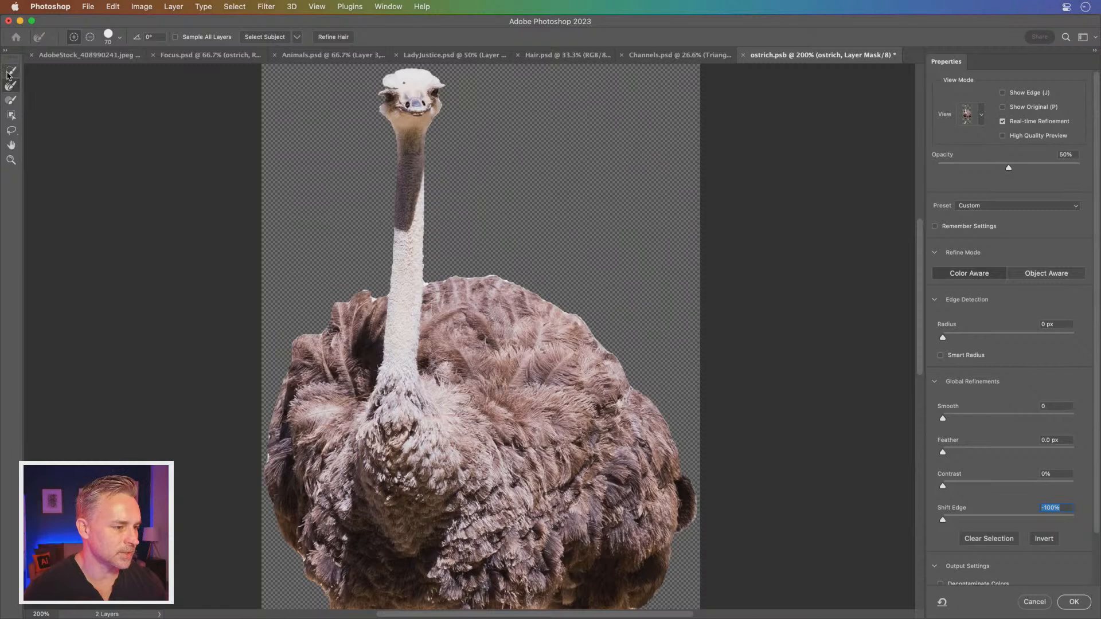
left_click(11, 99)
key("bracketleft")
key("bracketleft")
key("bracketleft")
key("bracketleft")
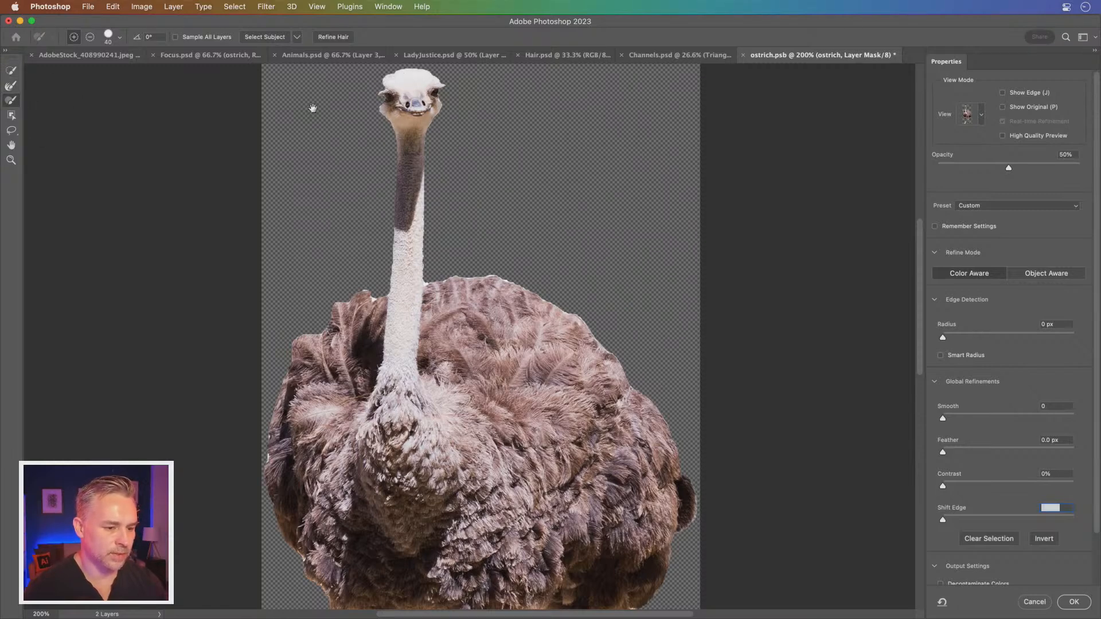
left_click_drag(308, 103, 334, 163)
left_click(11, 85)
key("bracketleft")
key("bracketleft")
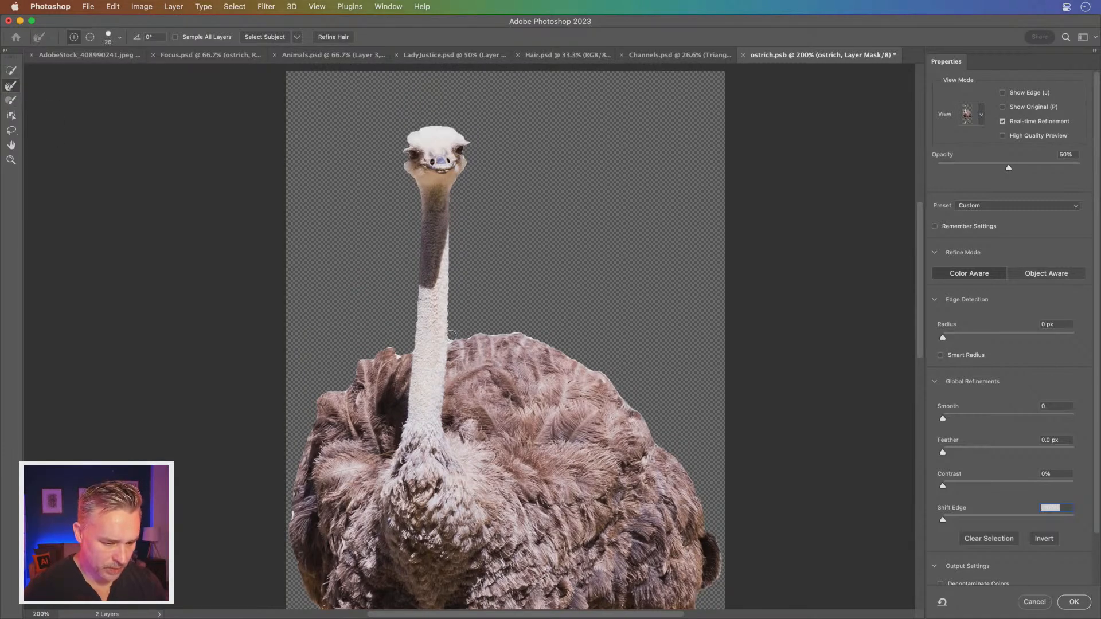
left_click_drag(457, 332, 536, 337)
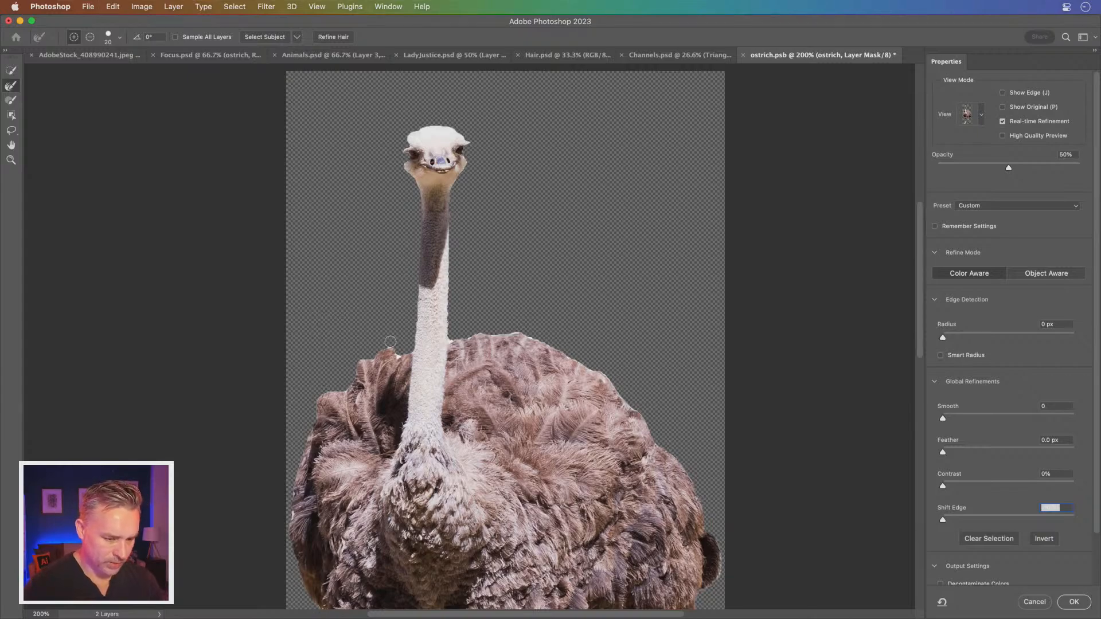
left_click_drag(629, 456, 631, 147)
mouse_move(567, 425)
left_mouse_down()
mouse_move(614, 171)
mouse_move(573, 312)
mouse_move(573, 413)
left_mouse_up()
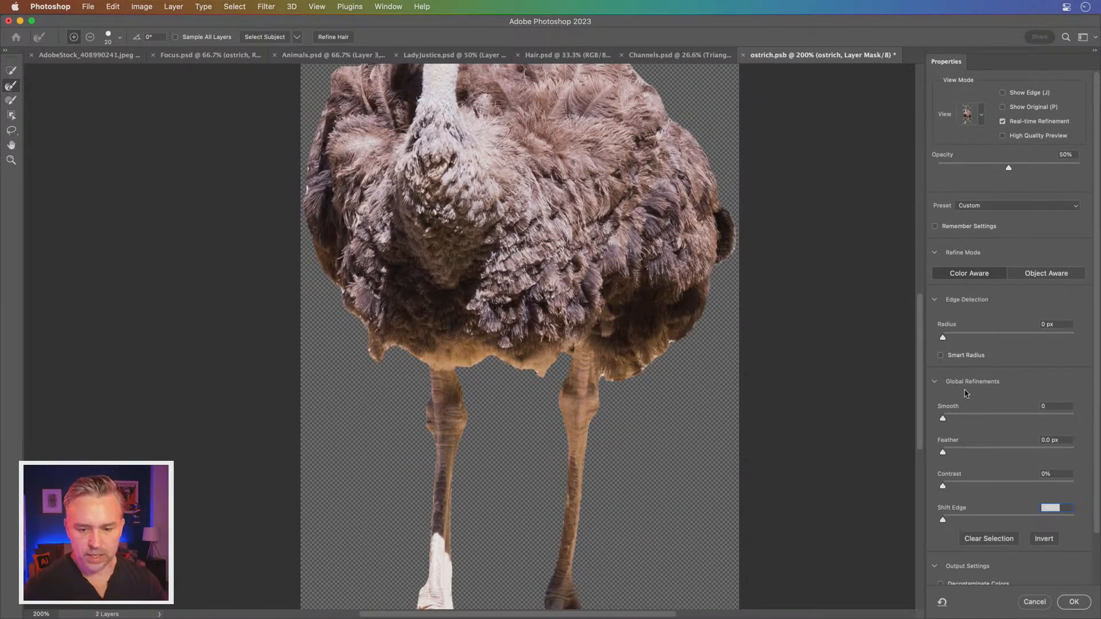
Step: Set the mask's Feather to 2.7 px and output the refinement to a new layer with layer mask
left_click_drag(491, 192, 497, 345)
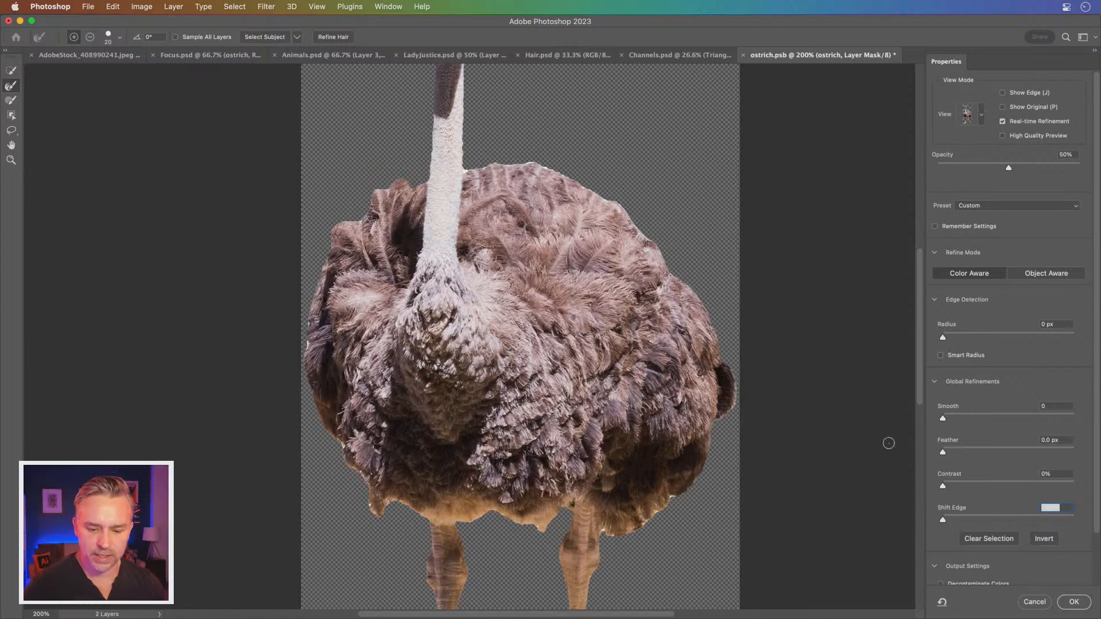
left_click_drag(943, 452, 962, 453)
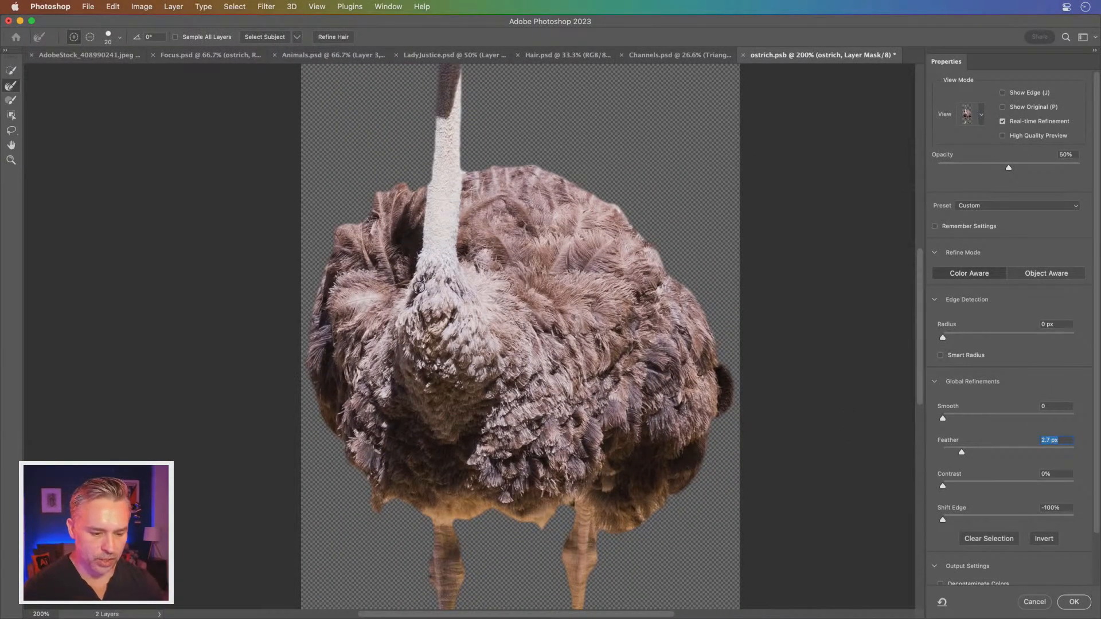
scroll(1098, 566, "down", 2)
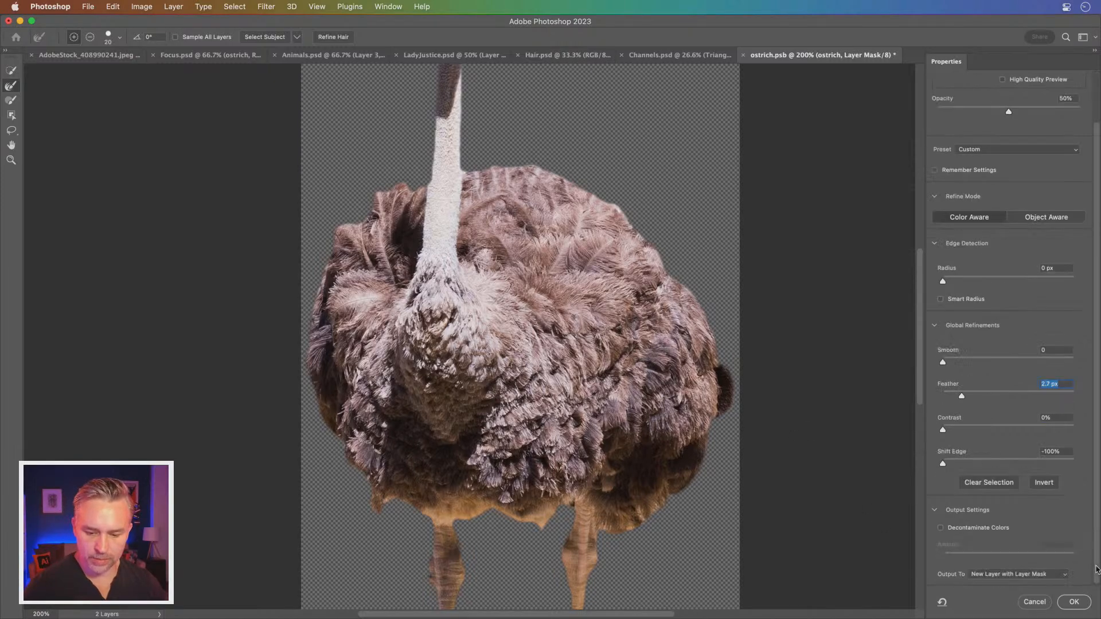
left_click(1074, 602)
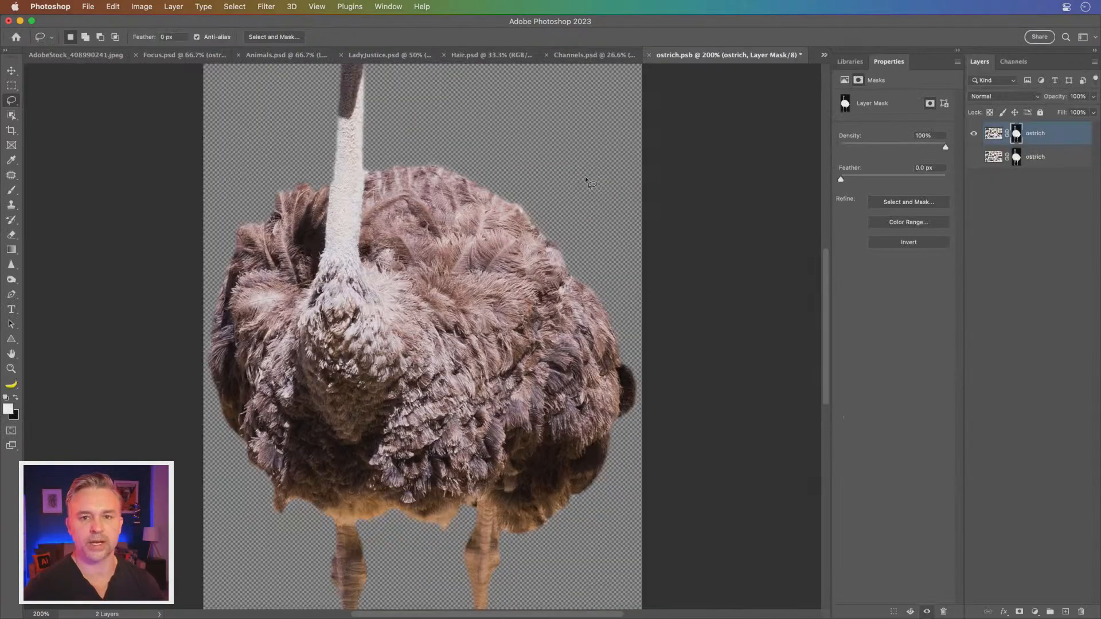
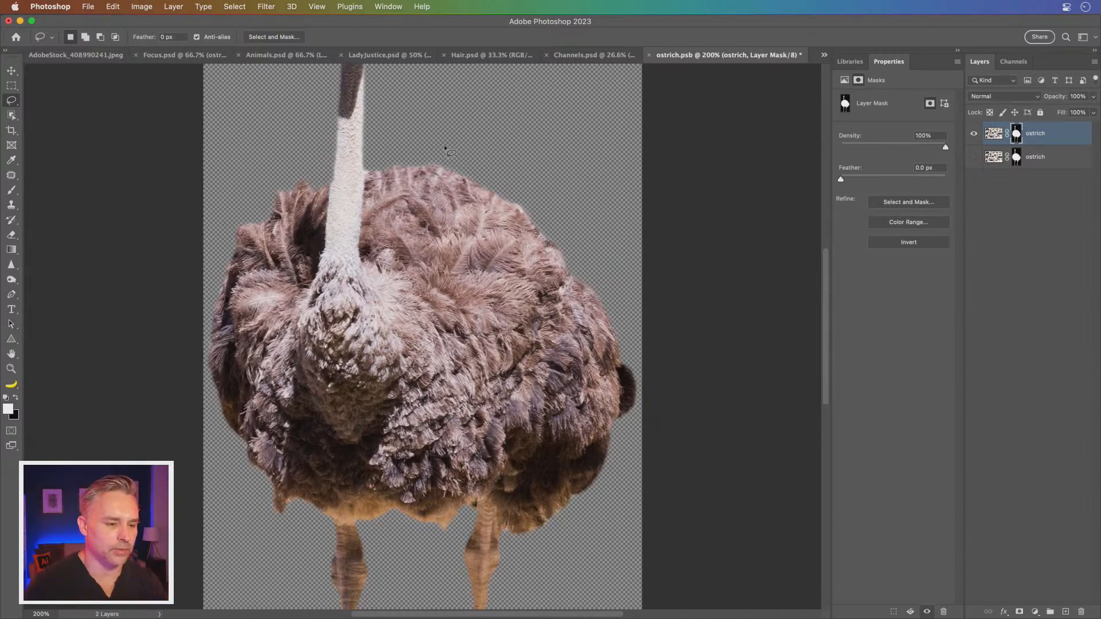
Step: Switch to the Rectangular Marquee tool and save the ostrich.psb document
key("super+minus")
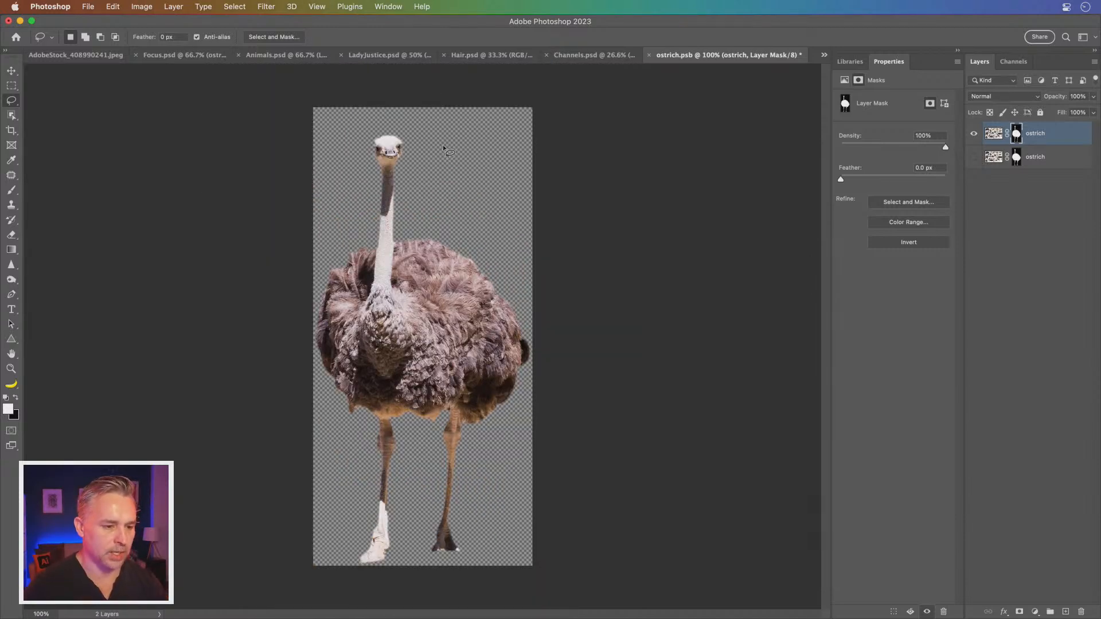
left_click(12, 85)
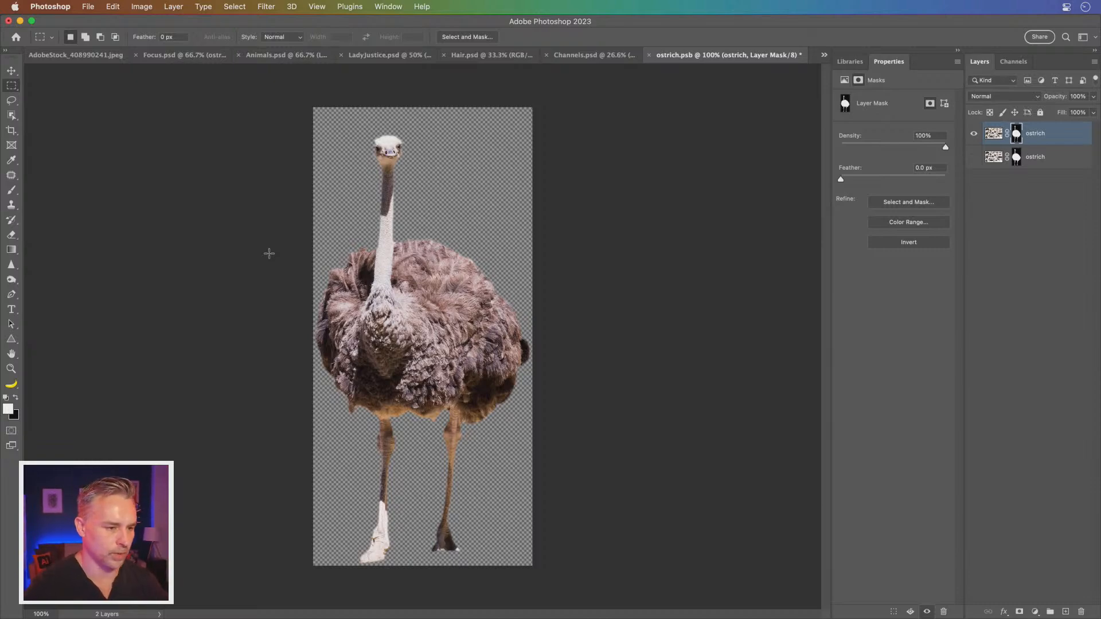
key("super+s")
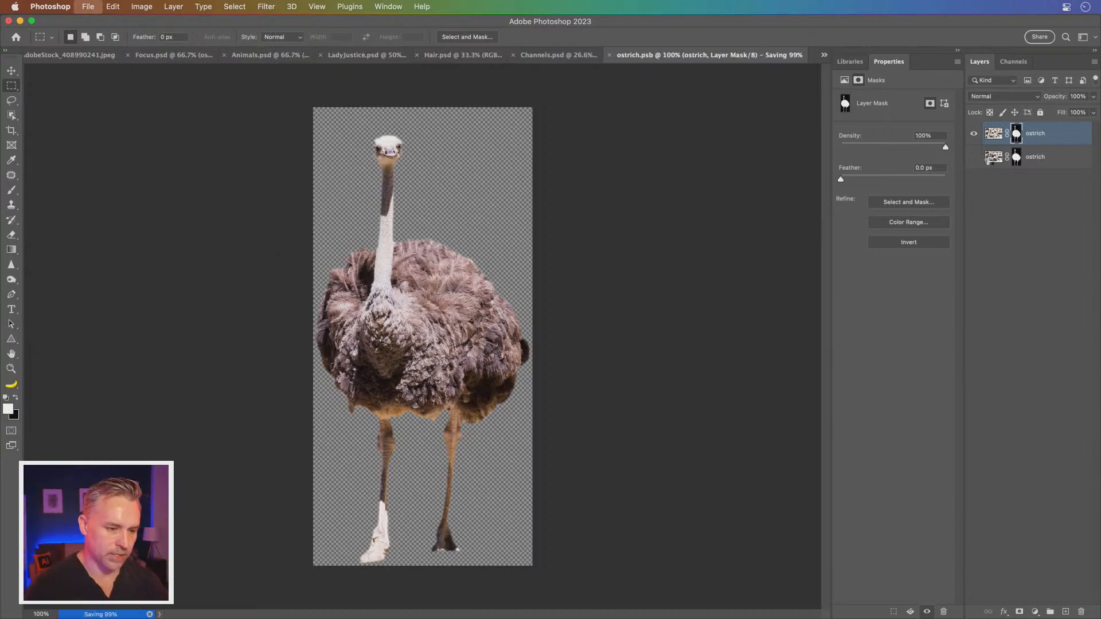
Step: Close the ostrich.psb document and hide the other animal layers below the ostrich in Focus.psd
key("super+w")
left_click_drag(973, 158, 974, 279)
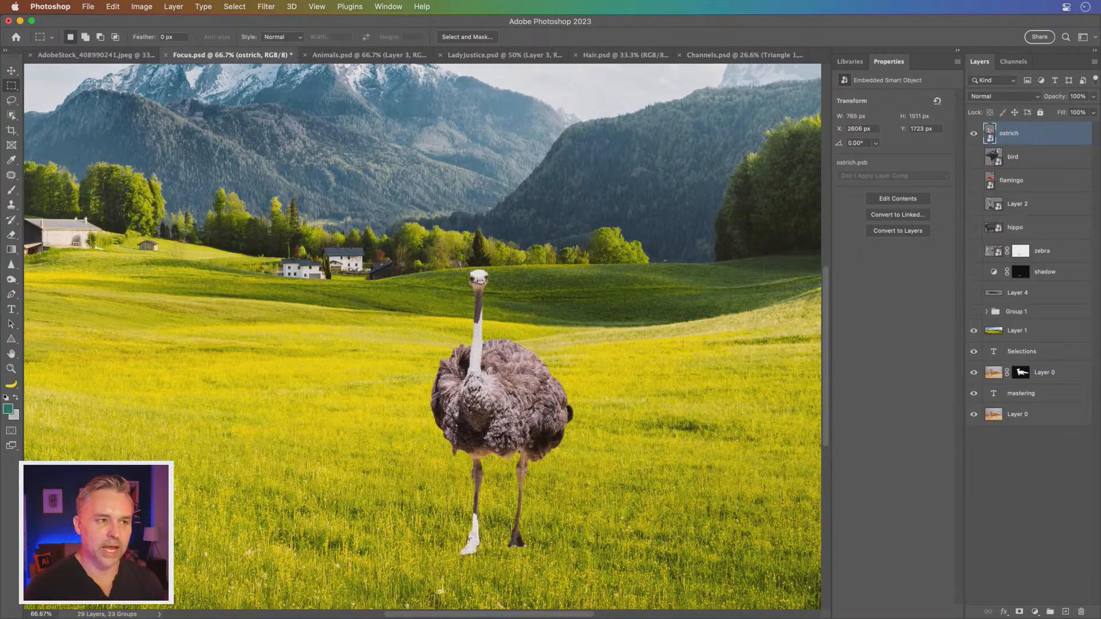
Step: Rename the mountain meadow background layer, Layer 1, as landscape
double_click(1009, 332)
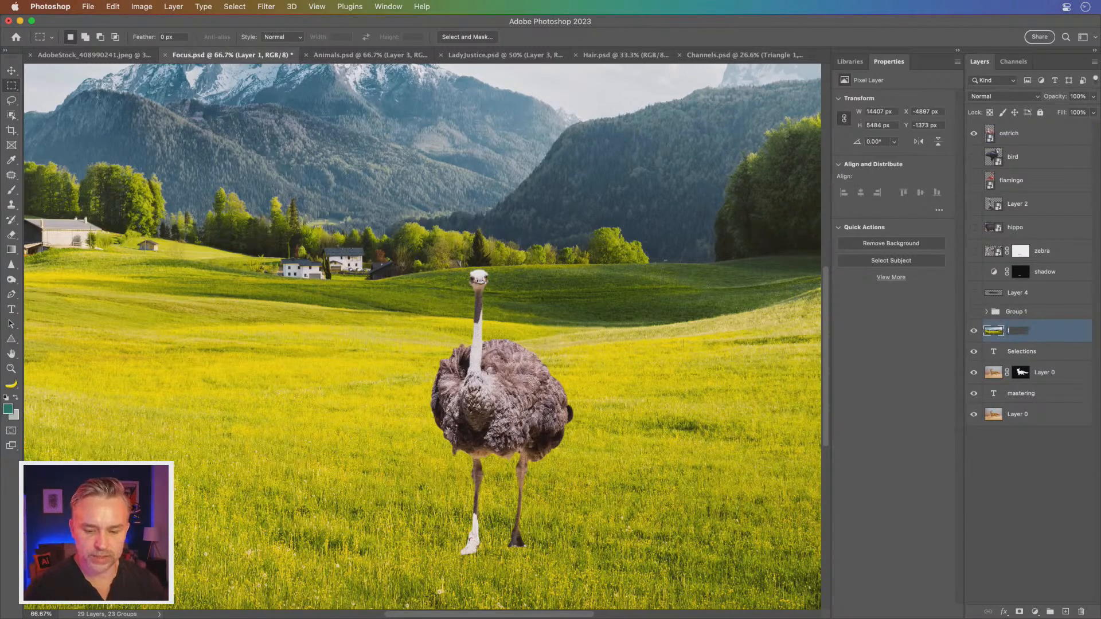
type("landscape")
key("Return")
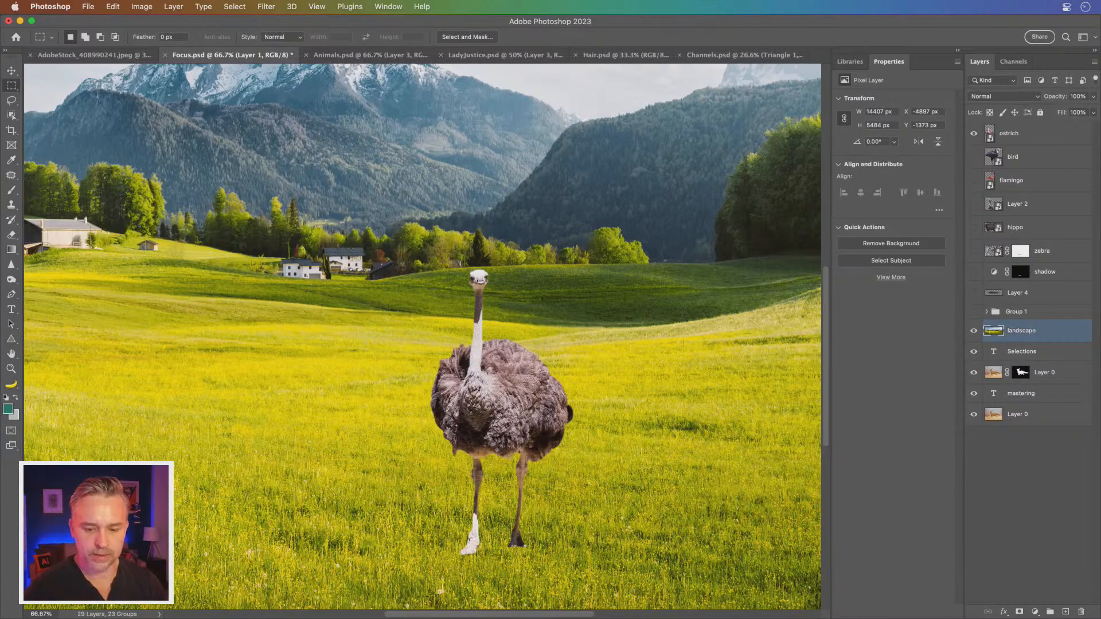
Step: Enable the Harmonization neural filter on the ostrich layer, using the landscape layer as its reference image
left_click(1035, 140)
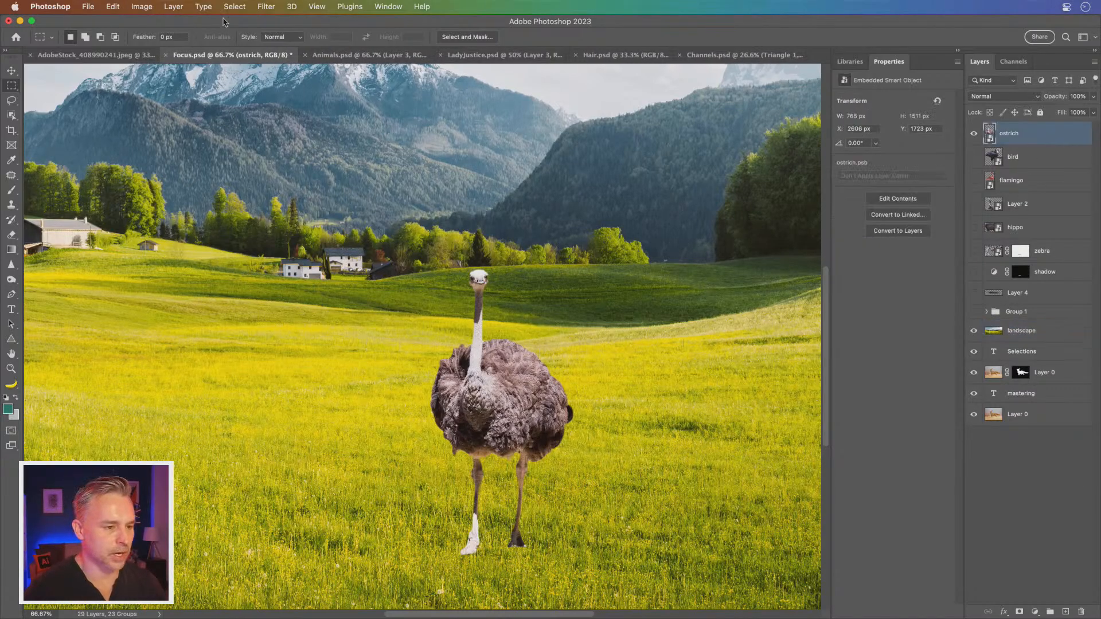
left_click(265, 7)
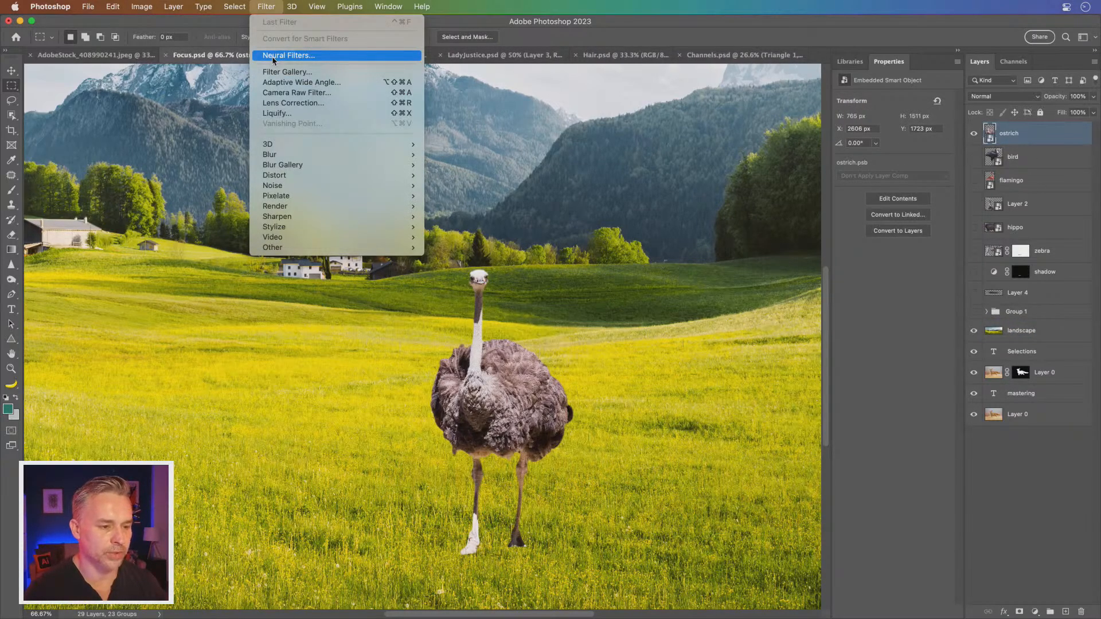
left_click(274, 56)
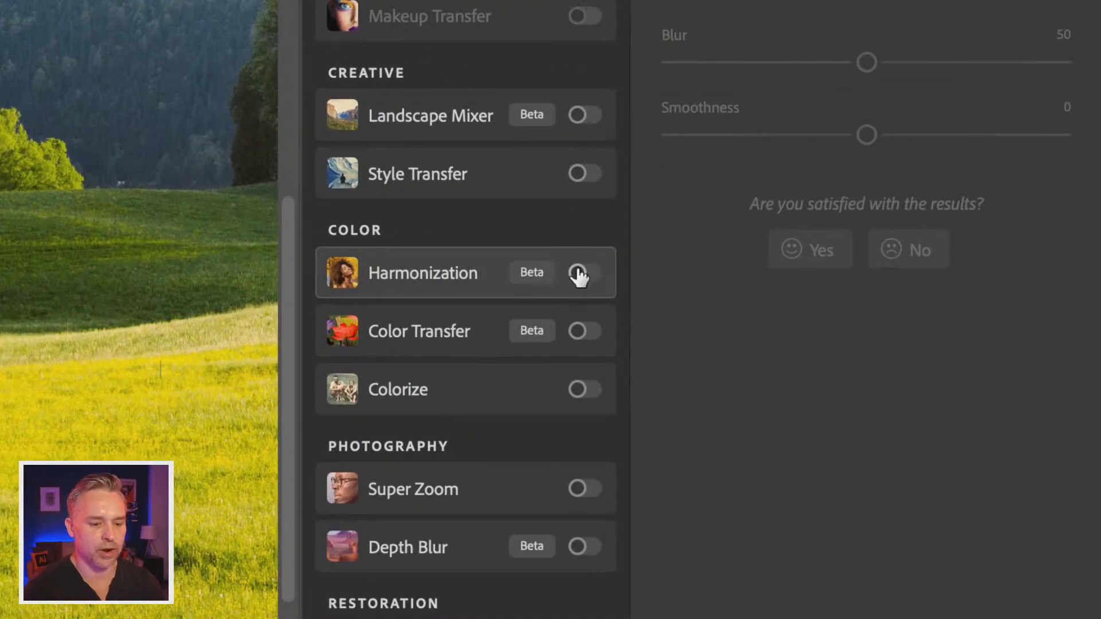
left_click(868, 301)
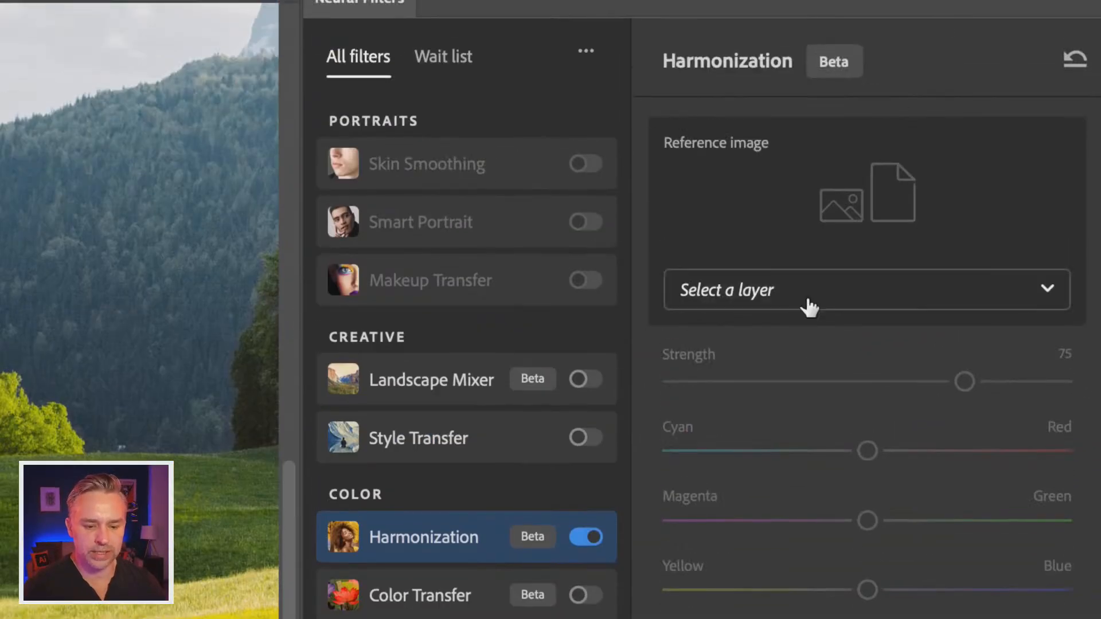
left_click(808, 299)
scroll(1001, 436, "down", 10)
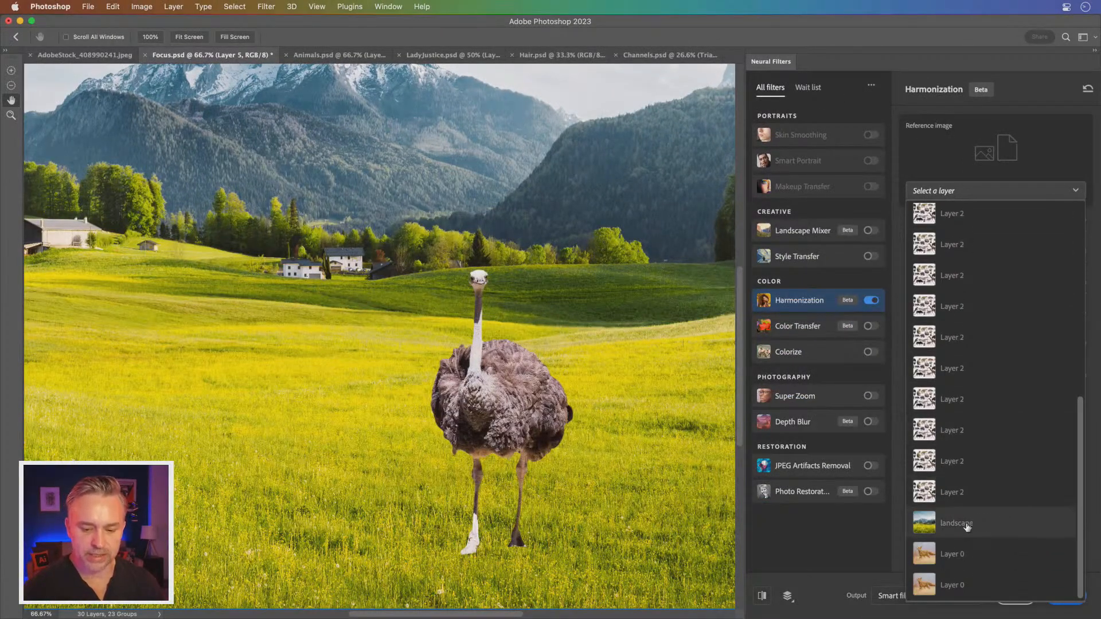
left_click(968, 525)
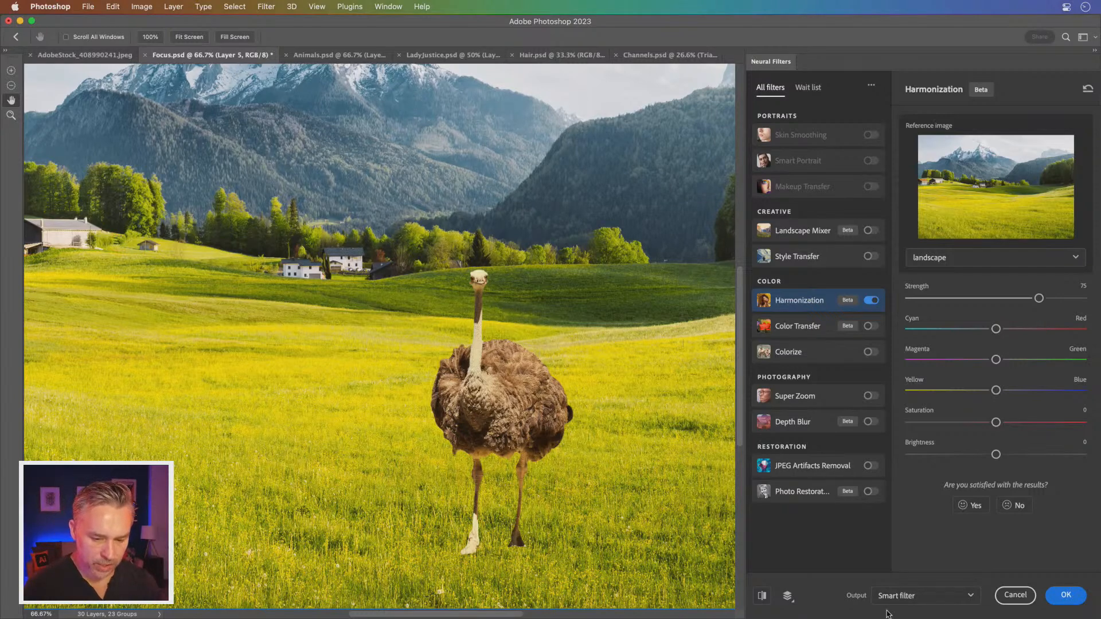
Step: Compare the ostrich's original and harmonized colors against the meadow at closer range
left_click(761, 598)
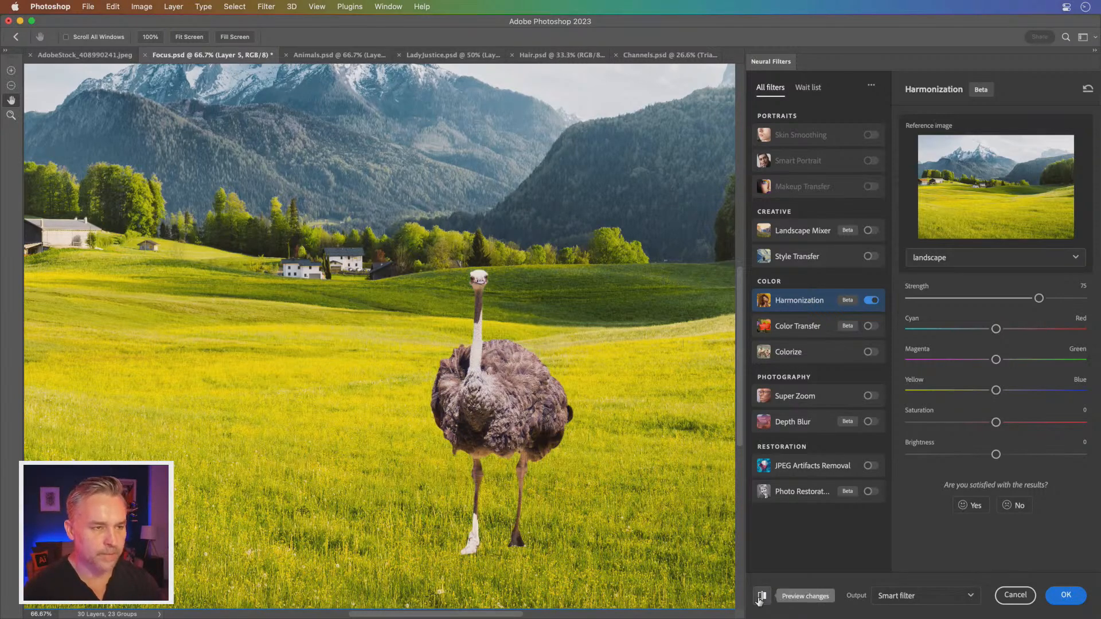
left_click(761, 599)
key("super+plus")
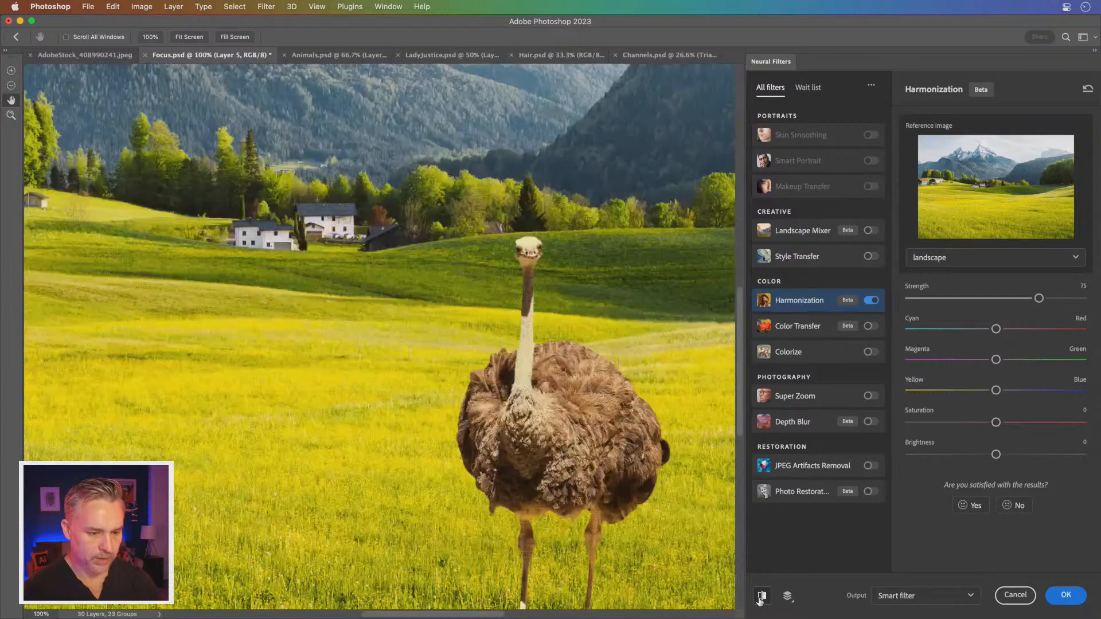
left_click_drag(478, 399, 389, 305)
left_click(762, 599)
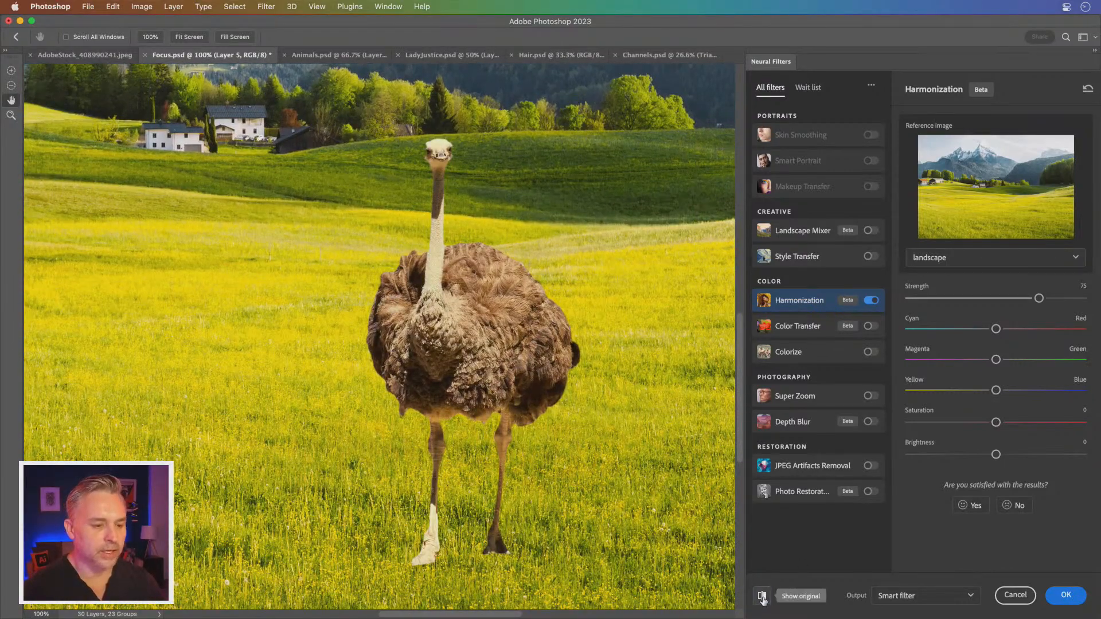
left_click(762, 598)
left_click(761, 598)
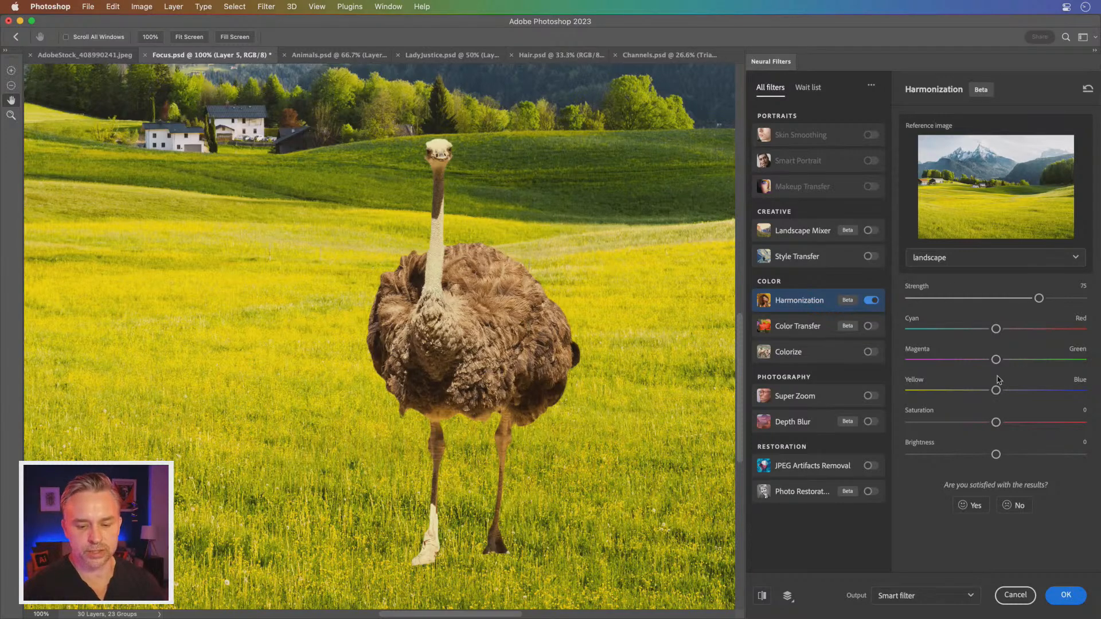
Step: Set the Harmonization Strength to 71 and shift the Magenta/Green balance slightly toward green
left_click(1000, 298)
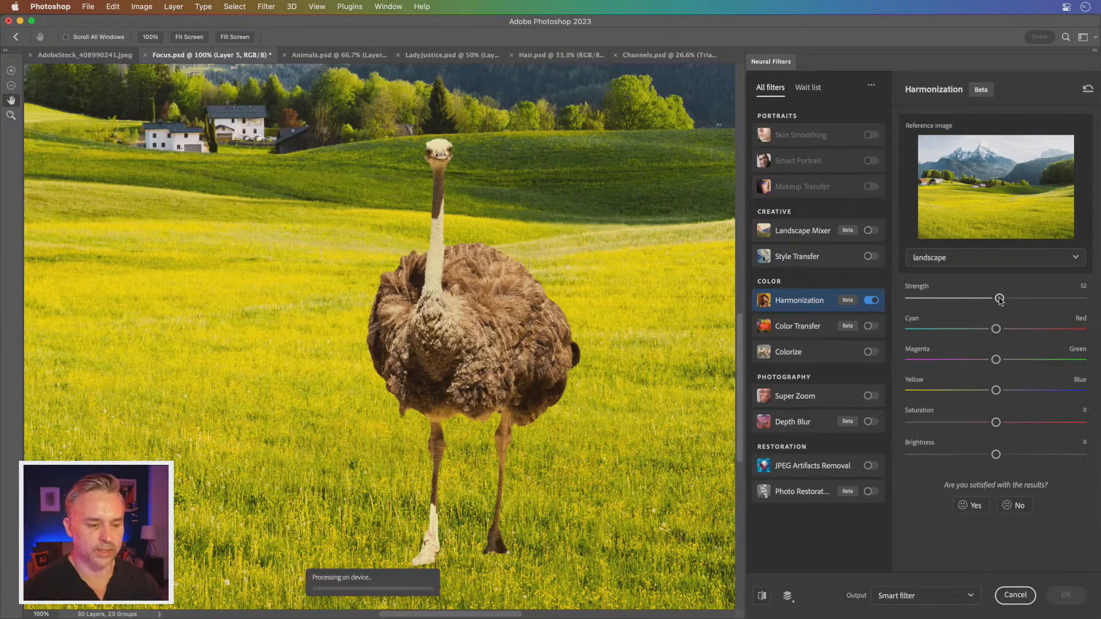
left_click_drag(1000, 299, 1069, 299)
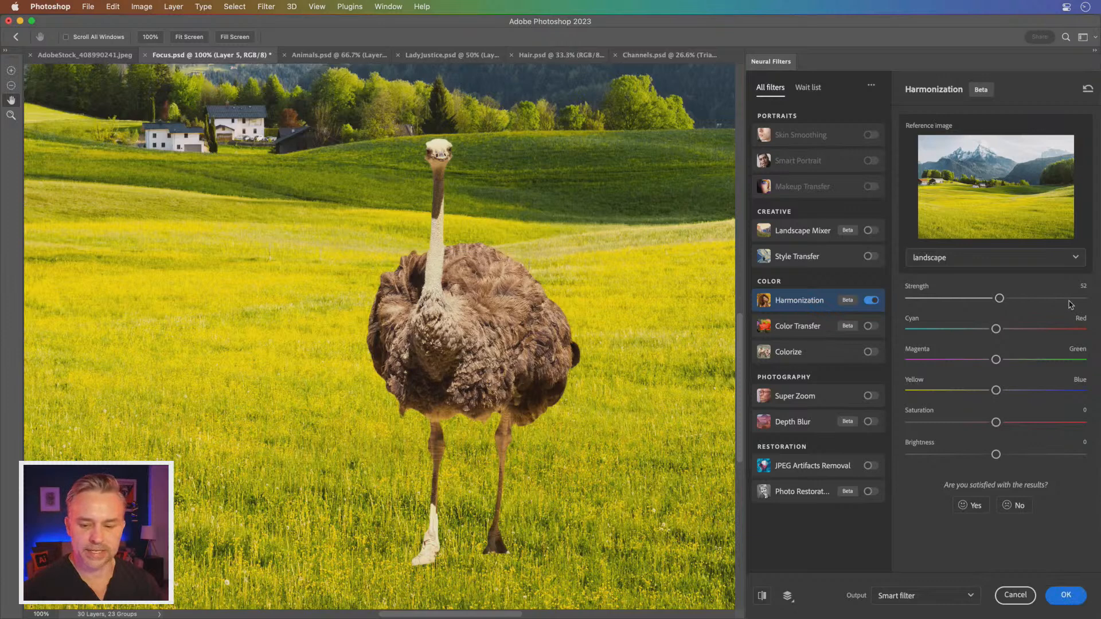
left_click(1033, 299)
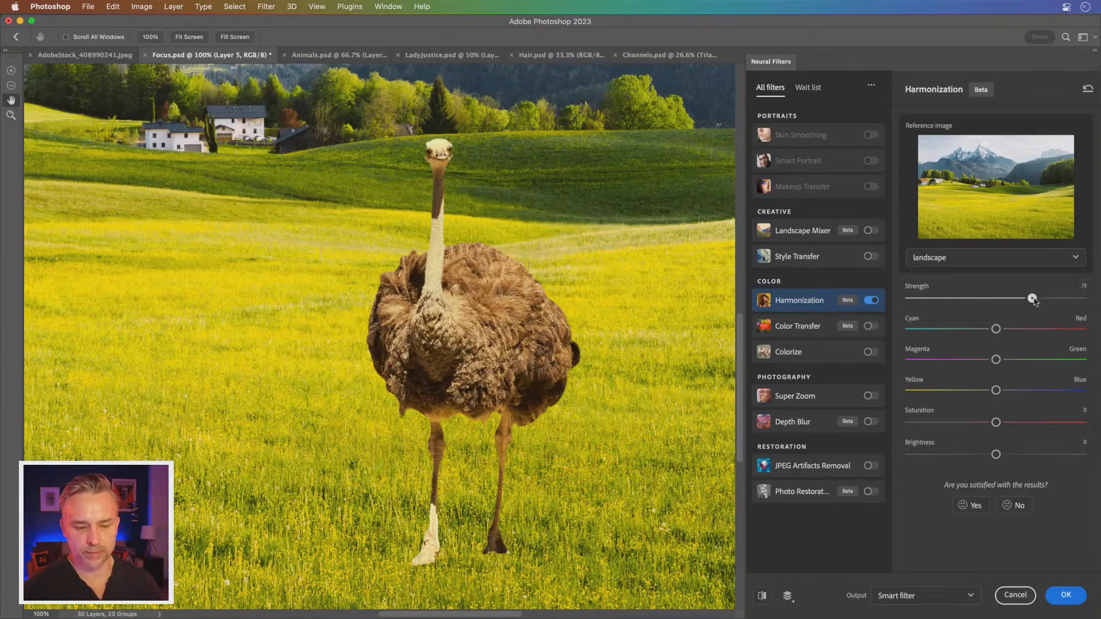
left_click(1013, 362)
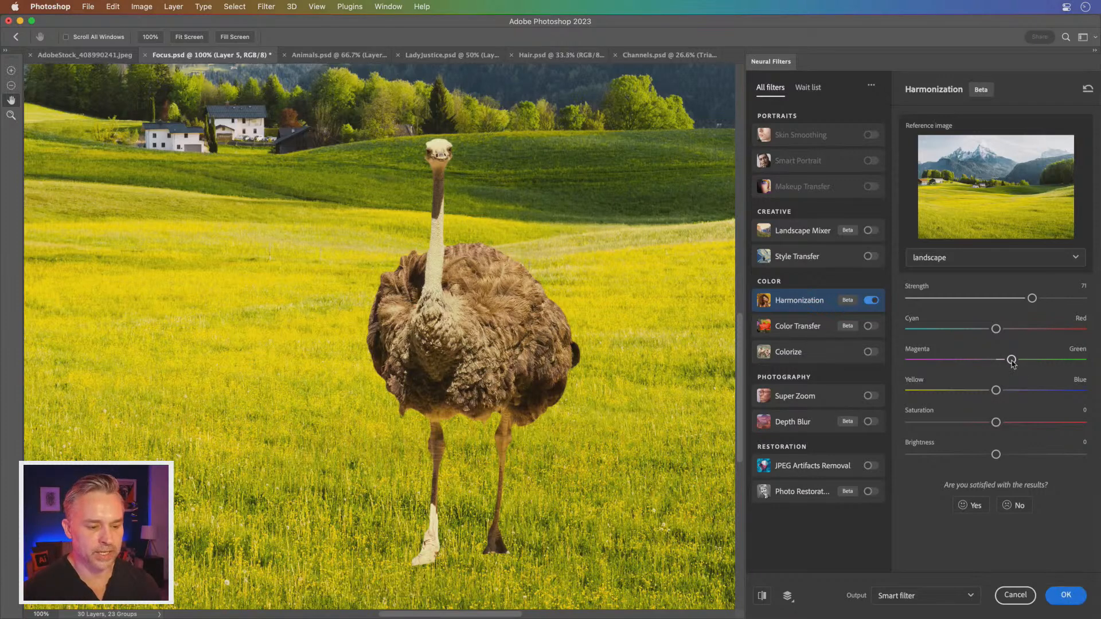
left_click_drag(1013, 361, 1022, 361)
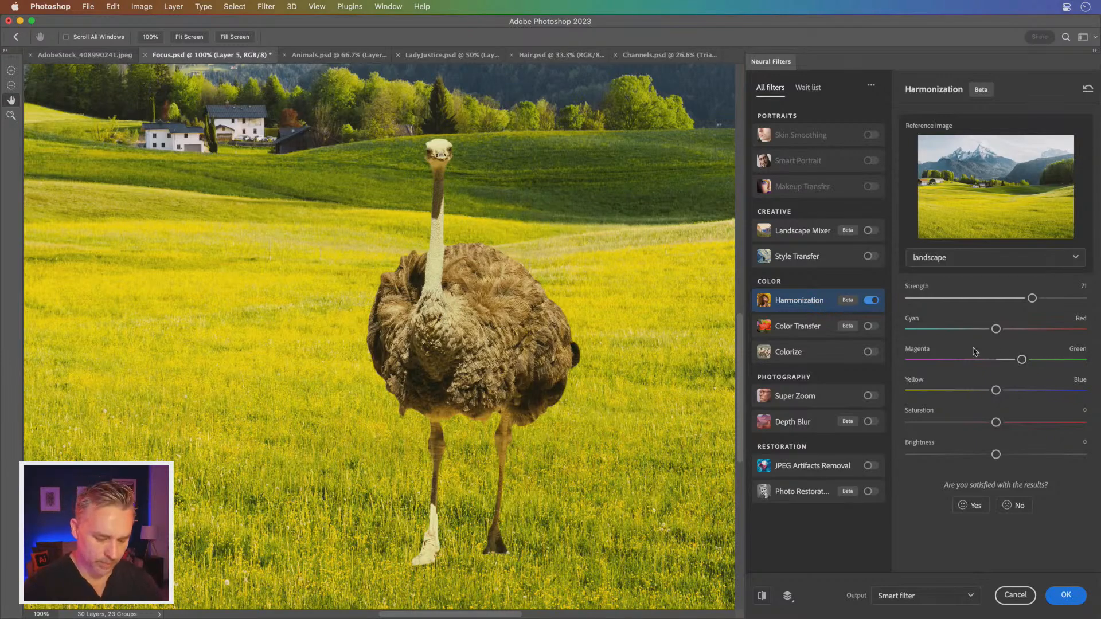
Step: Compare the adjusted ostrich with the original and apply the Harmonization with Smart filter output
key("super+minus")
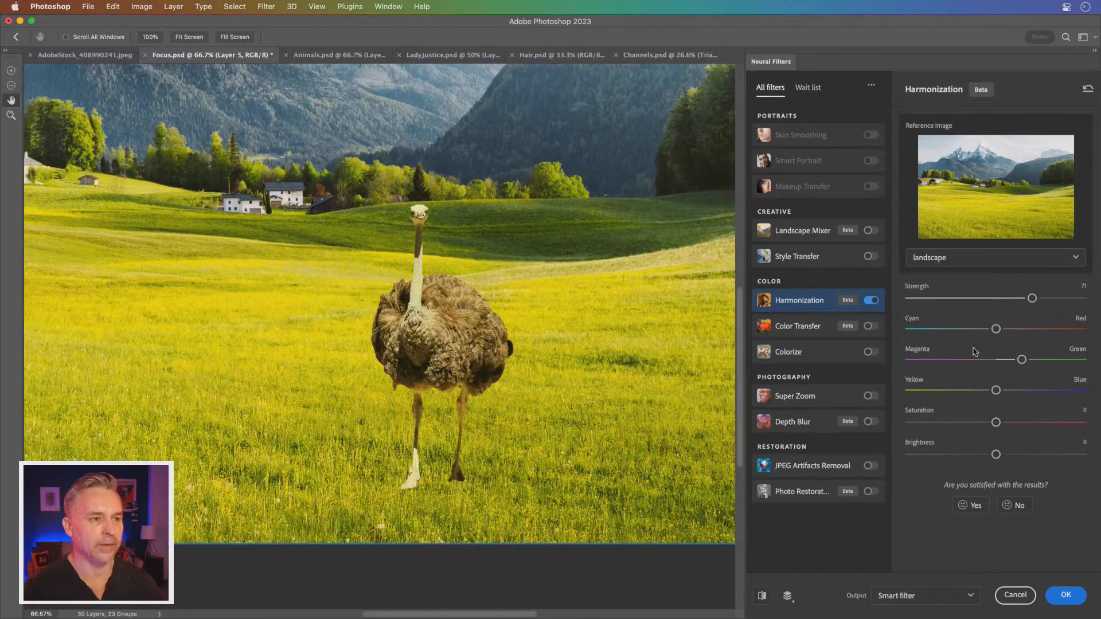
left_click(765, 597)
left_click(765, 597)
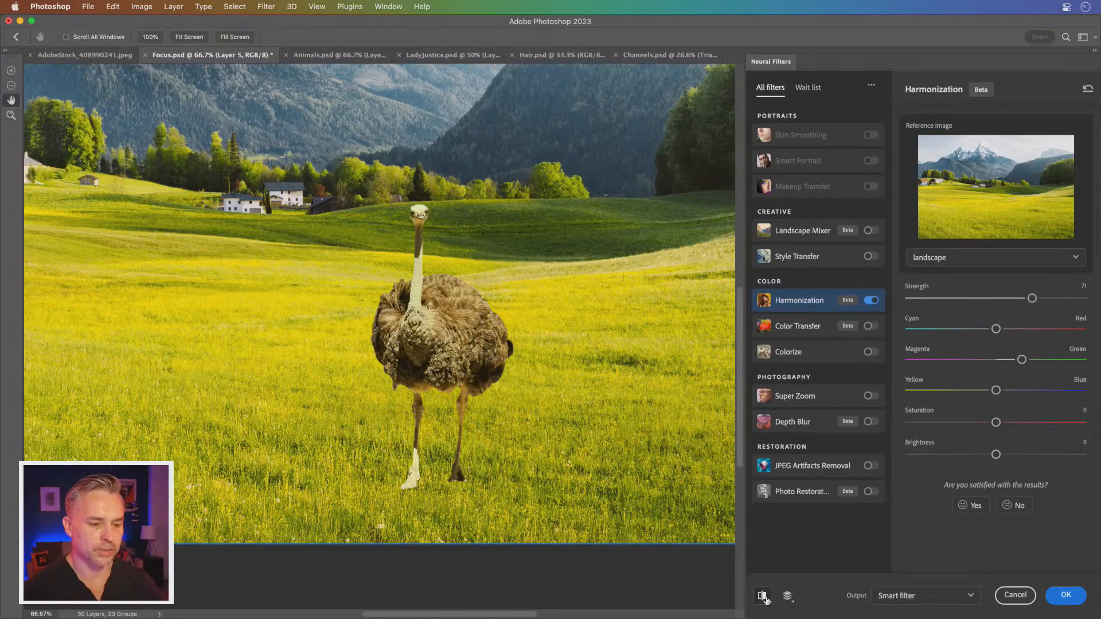
left_click(963, 598)
left_click(833, 590)
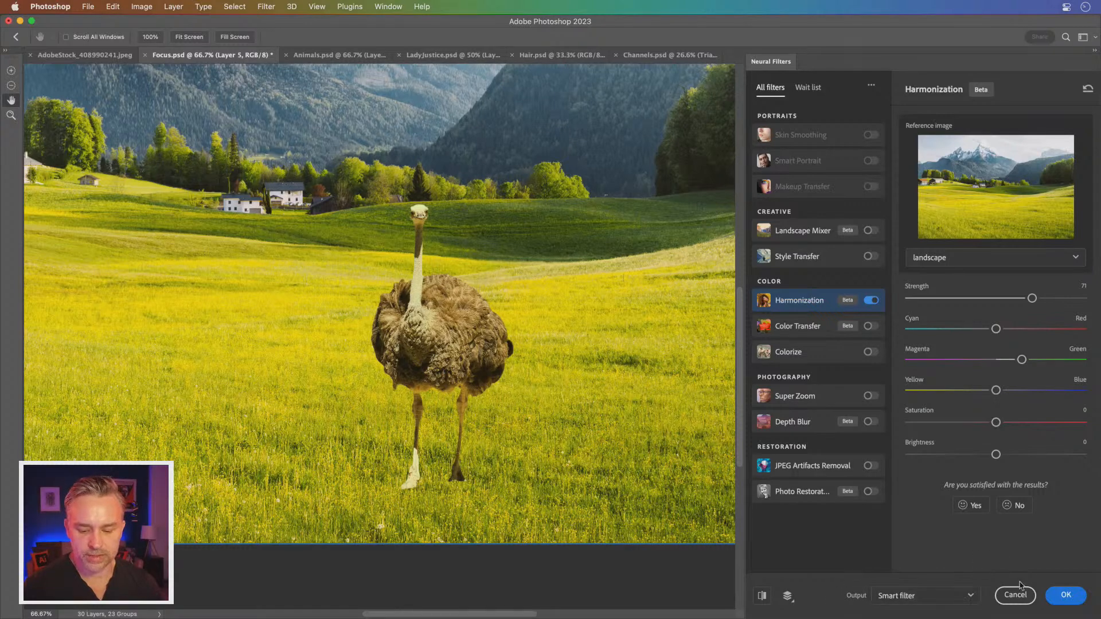
left_click(1063, 598)
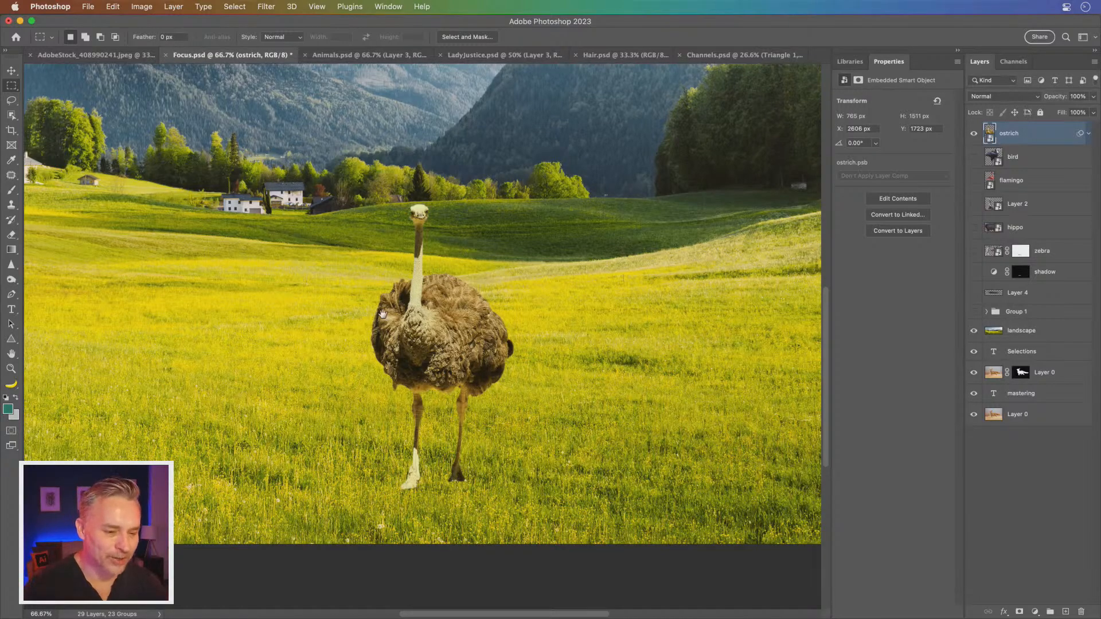
Step: Show the bird, flamingo, Layer 2 and hippo layers, and inspect the ostrich's smart filter entry
scroll(375, 303, "up", 5)
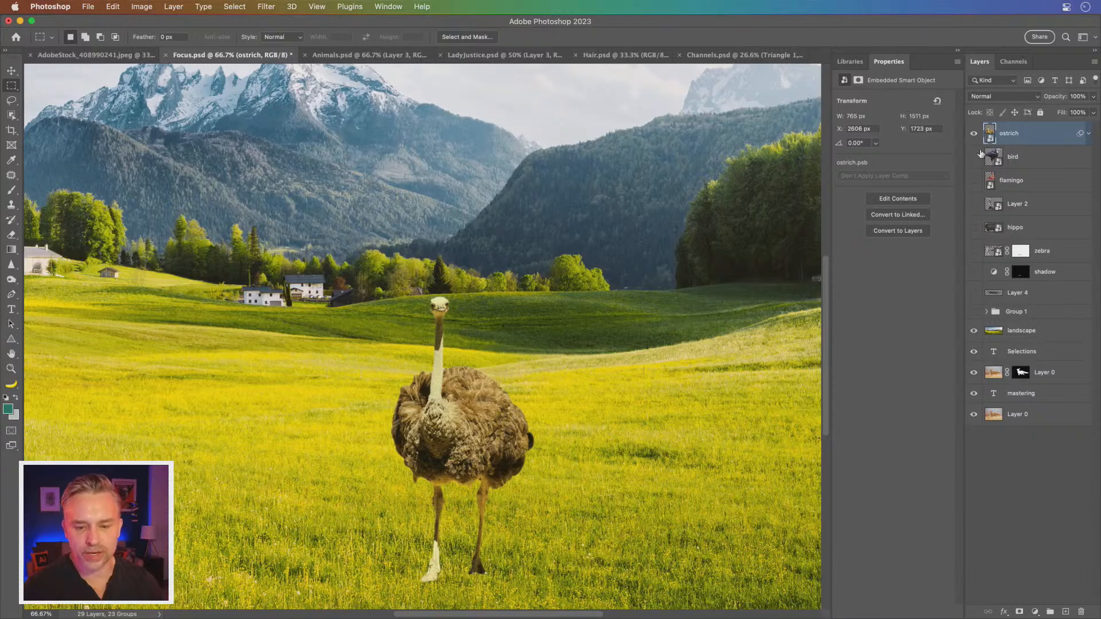
left_click_drag(974, 157, 970, 232)
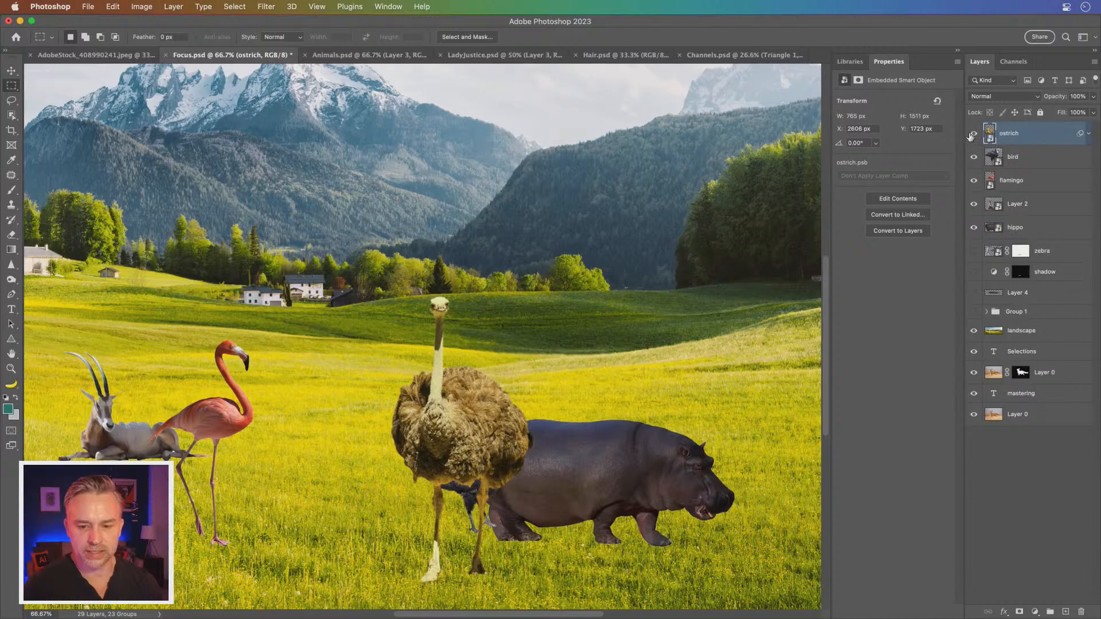
left_click(1089, 136)
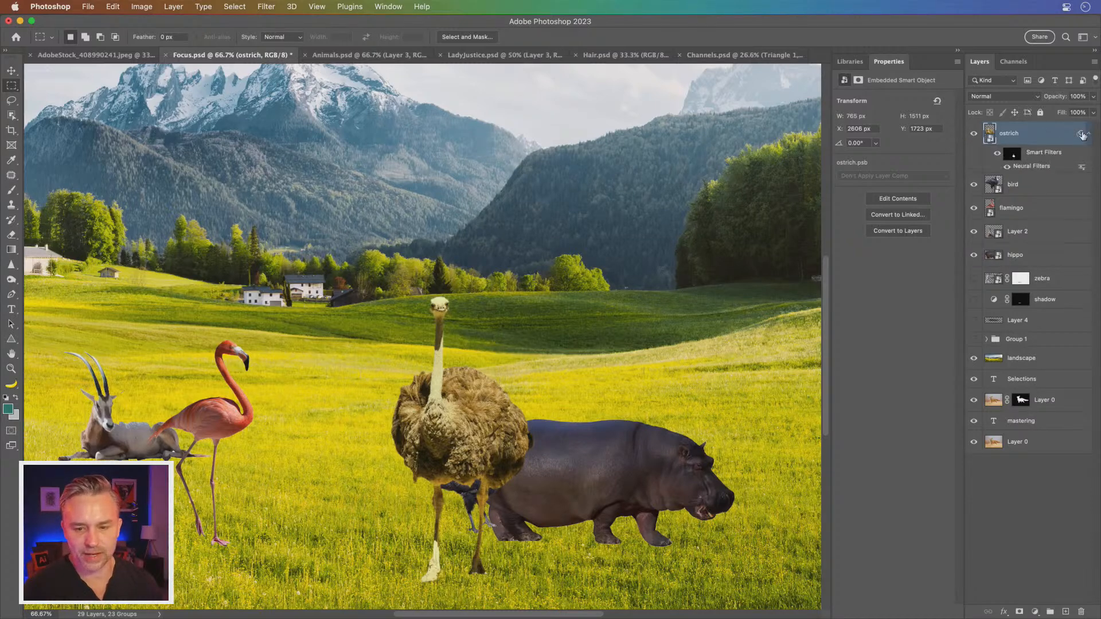
left_click(1089, 135)
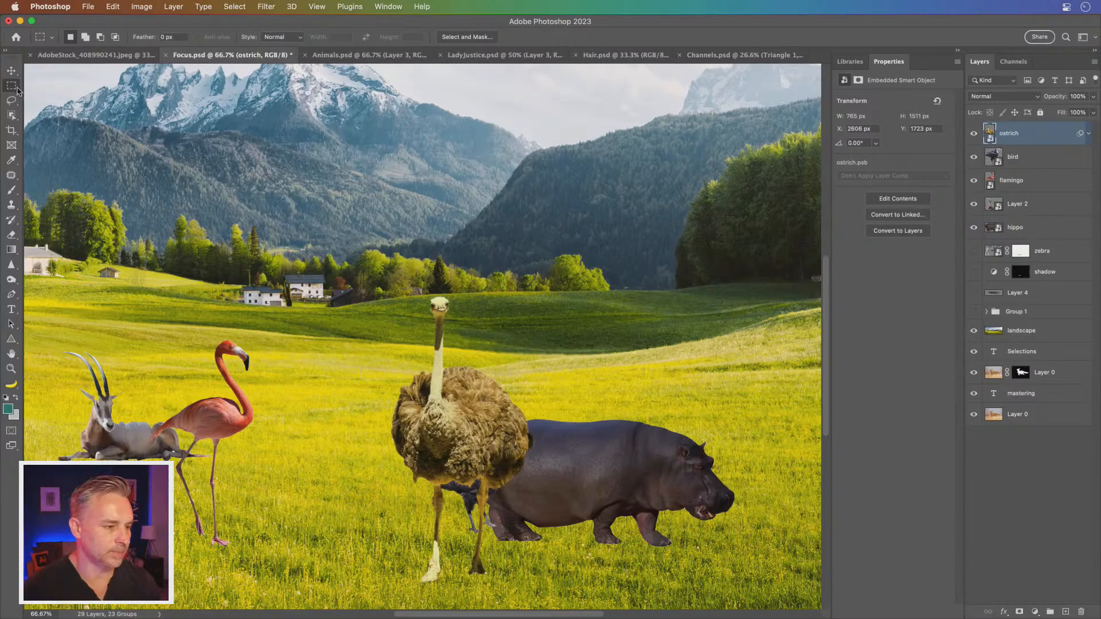
Step: Move the flamingo and antelope closer to the ostrich, and shift the hippo slightly outward and up in the meadow
left_click(12, 70)
left_click_drag(211, 424, 340, 414)
left_click_drag(108, 430, 283, 465)
left_click(583, 456)
left_click_drag(586, 463, 614, 450)
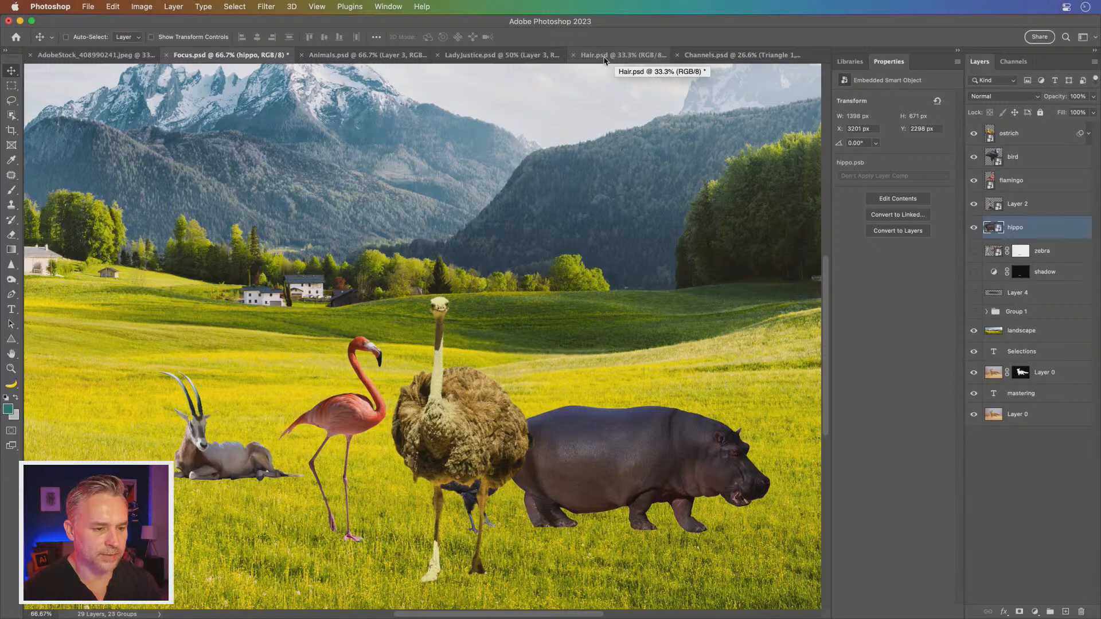
Step: Switch to LadyJustice.psd and compare the statue's raised arm and scales with Layer 3 hidden and shown
left_click(484, 55)
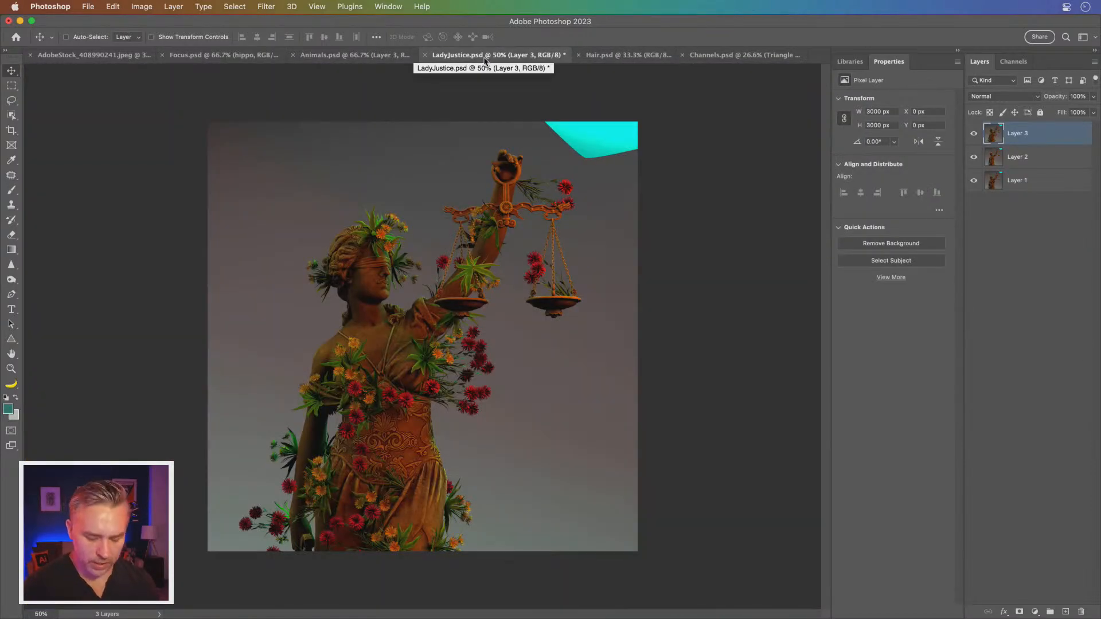
key("super")
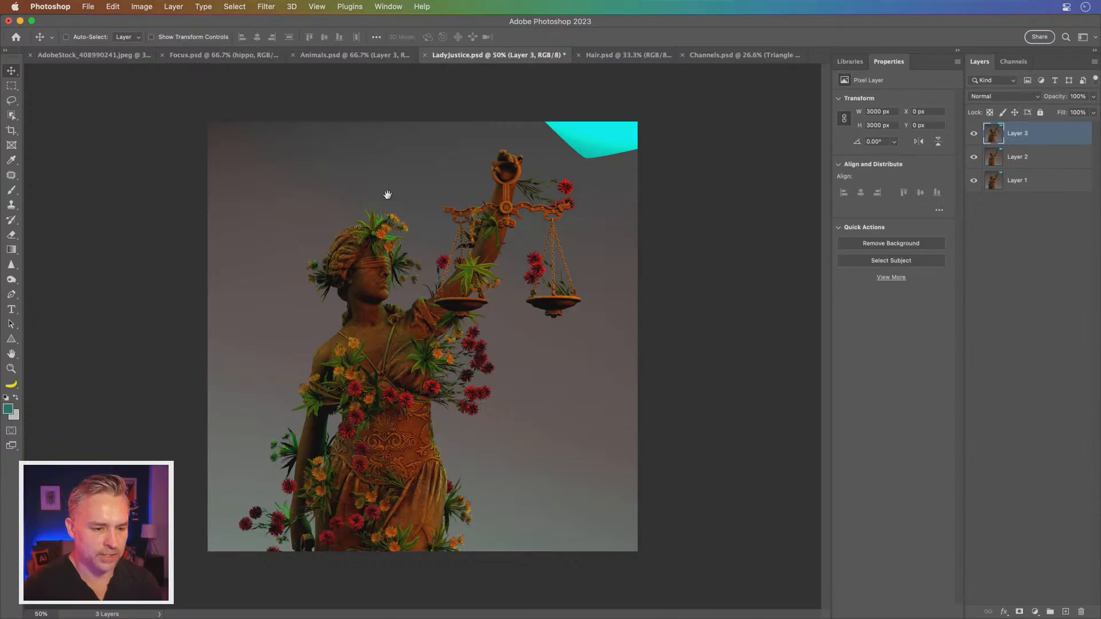
key("super+plus")
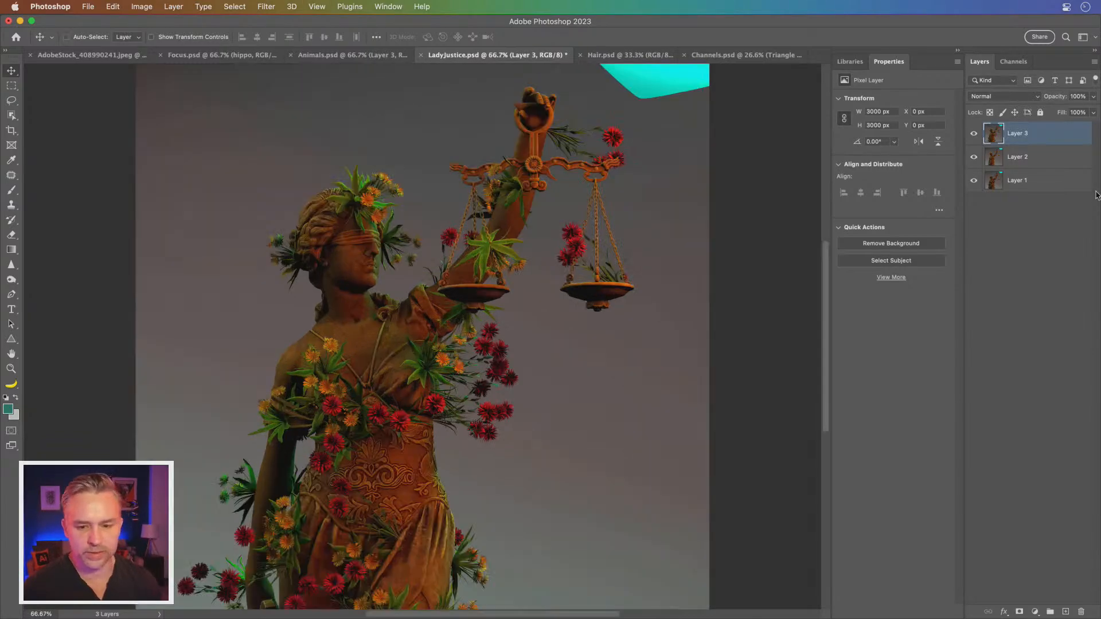
key("super+plus")
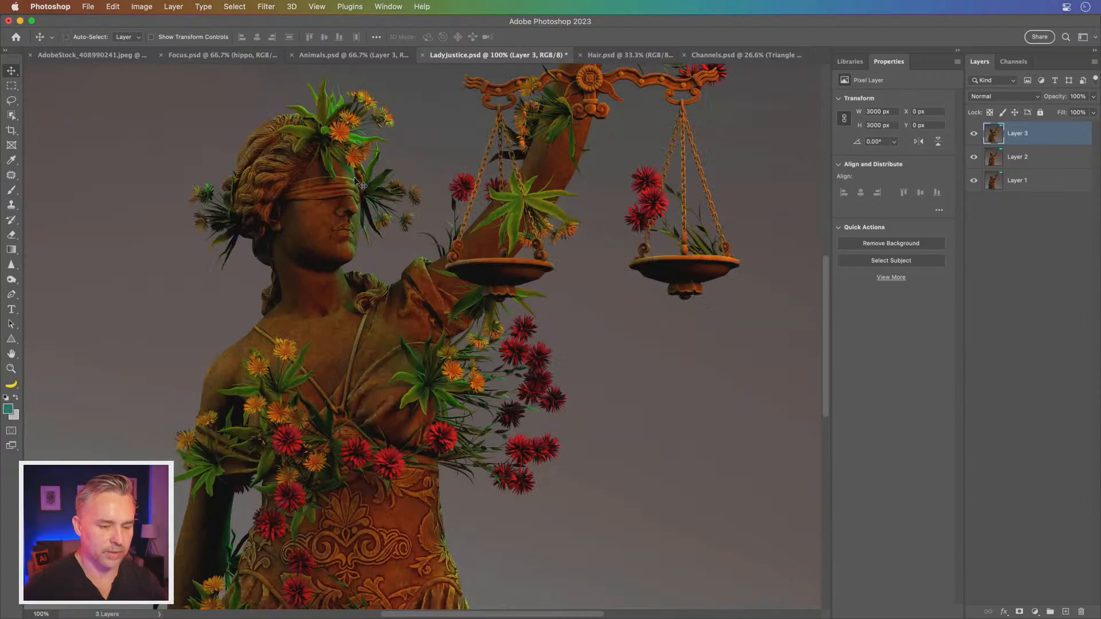
left_click_drag(450, 222, 416, 387)
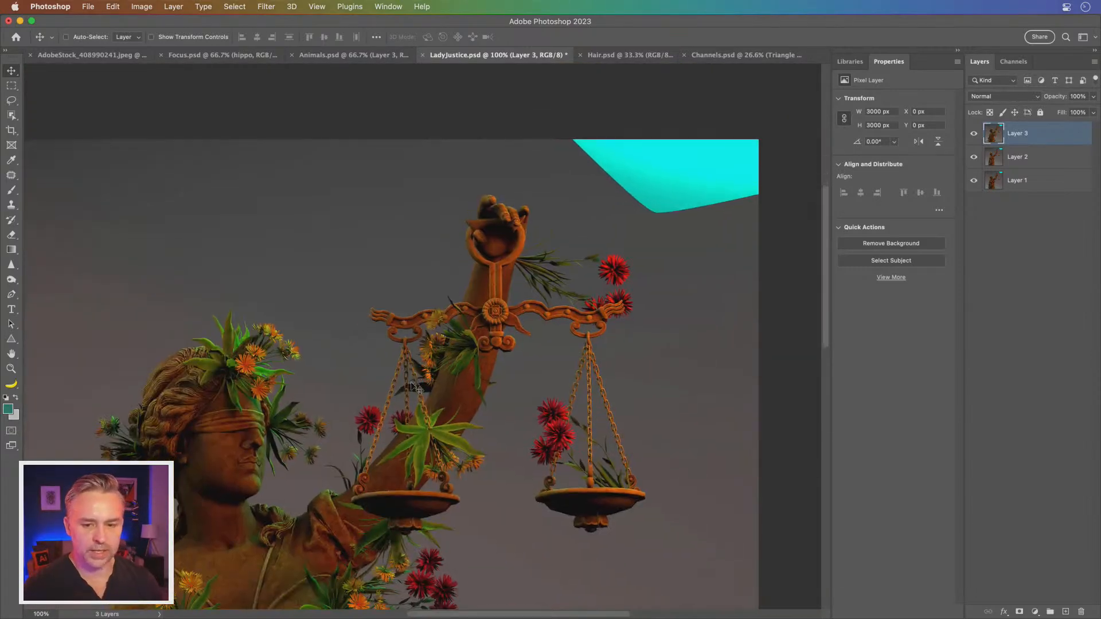
mouse_move(974, 136)
left_mouse_down()
mouse_move(976, 168)
mouse_move(975, 142)
left_mouse_up()
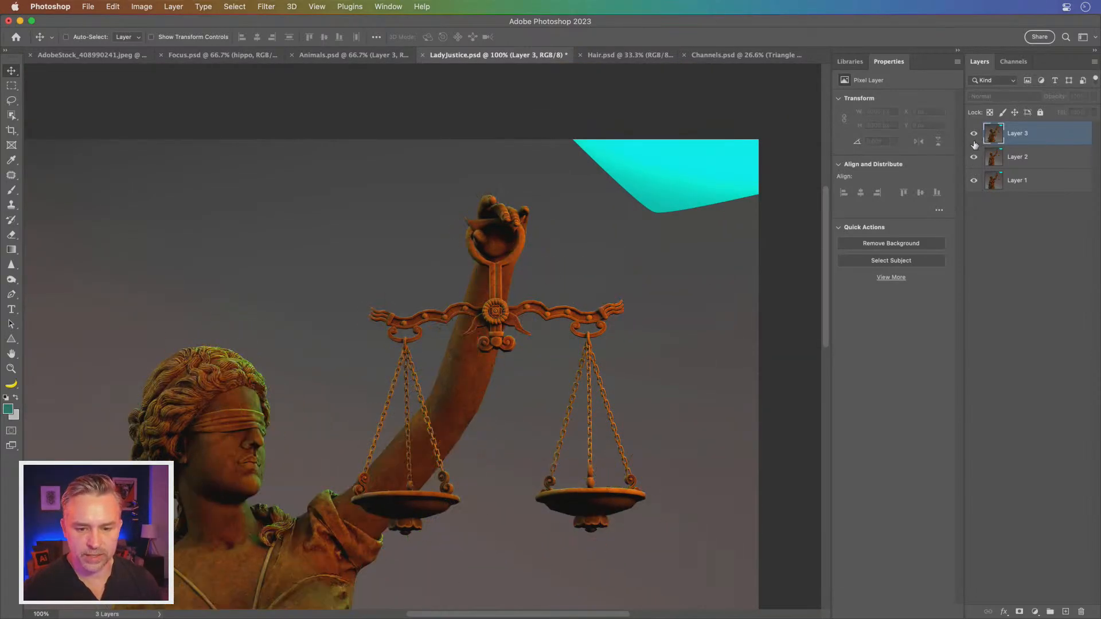
Step: Draw a freehand Lasso selection around the cyan shape in the image's upper-right corner, about 724 by 333 px
left_click(9, 87)
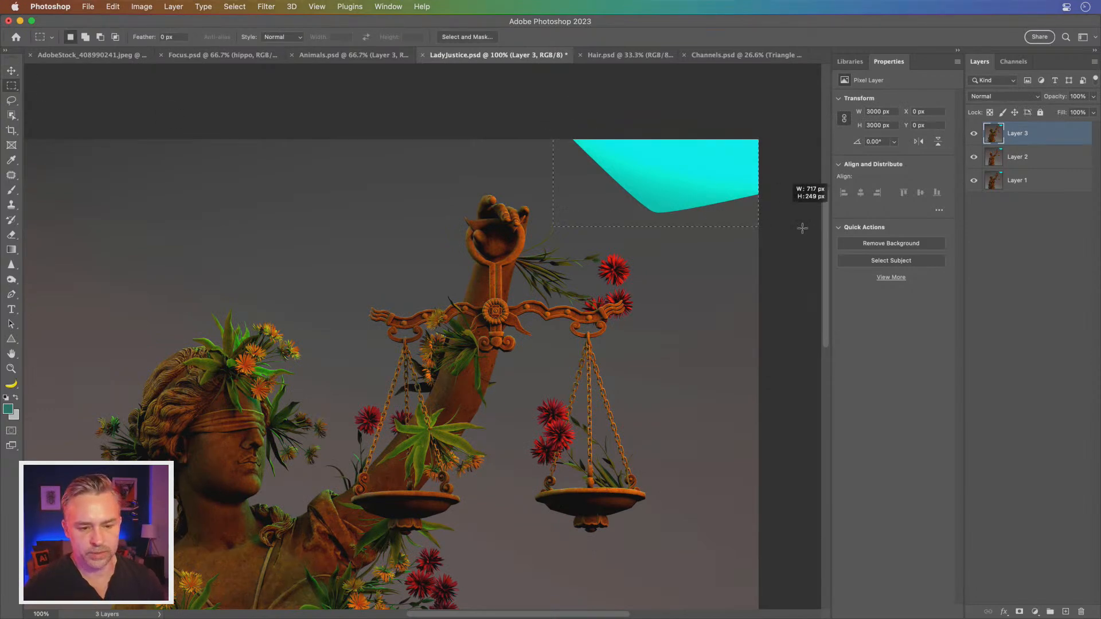
left_click(7, 100)
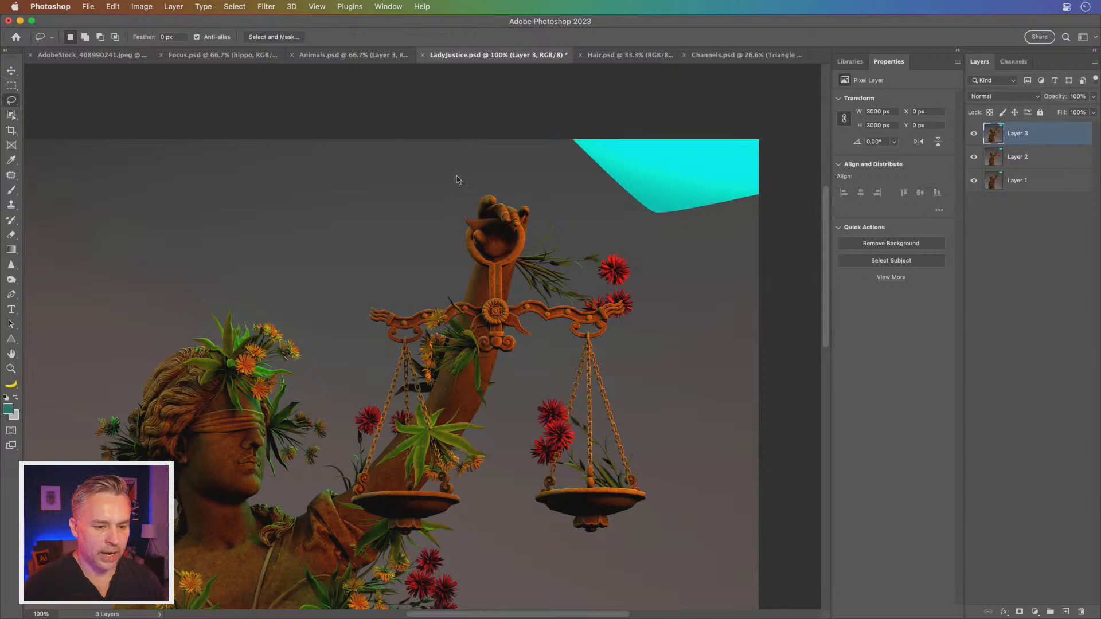
mouse_move(546, 130)
left_mouse_down()
mouse_move(624, 214)
mouse_move(679, 235)
mouse_move(770, 212)
mouse_move(770, 137)
mouse_move(654, 110)
mouse_move(550, 116)
left_mouse_up()
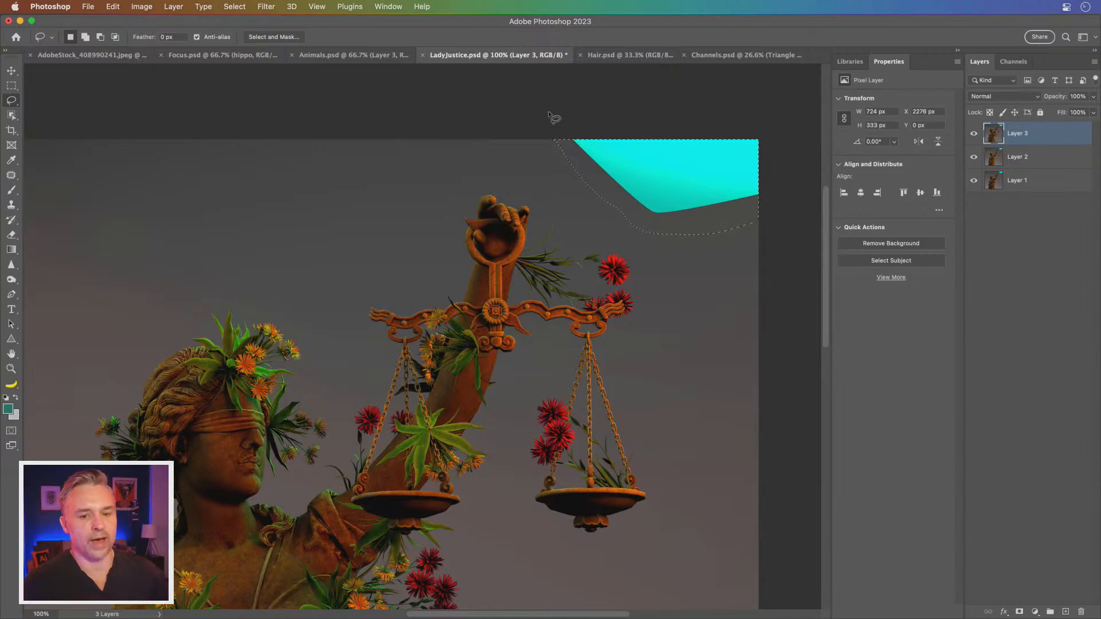
Step: Fill the selected cyan corner on Layer 3 with Content-Aware contents, keeping the selection for reuse
key("i")
key("shift+BackSpace")
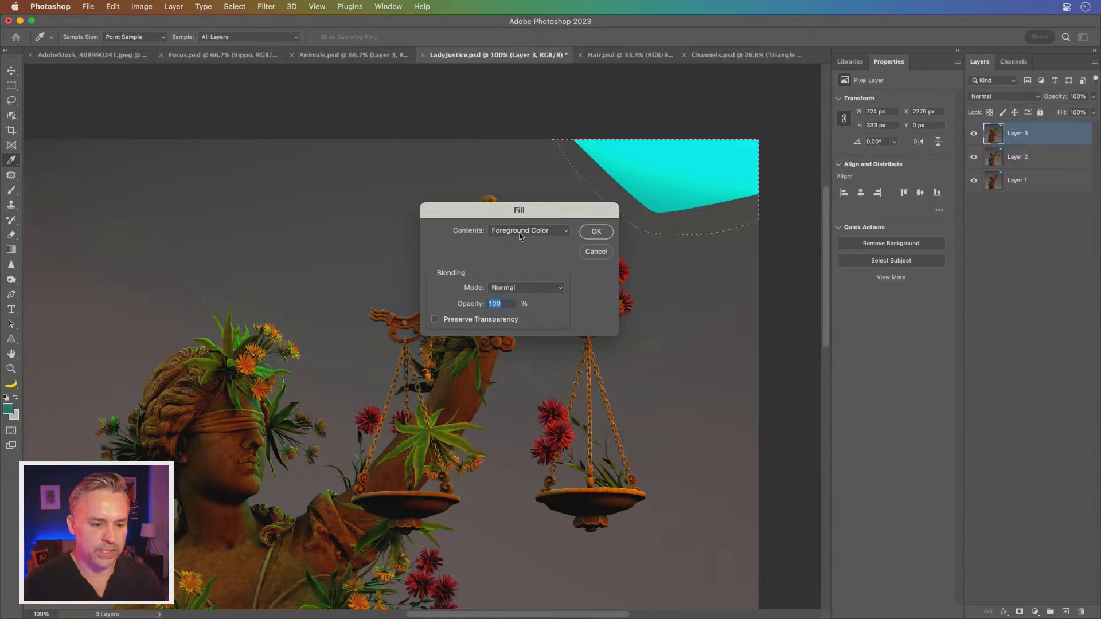
left_click(520, 231)
left_click(523, 273)
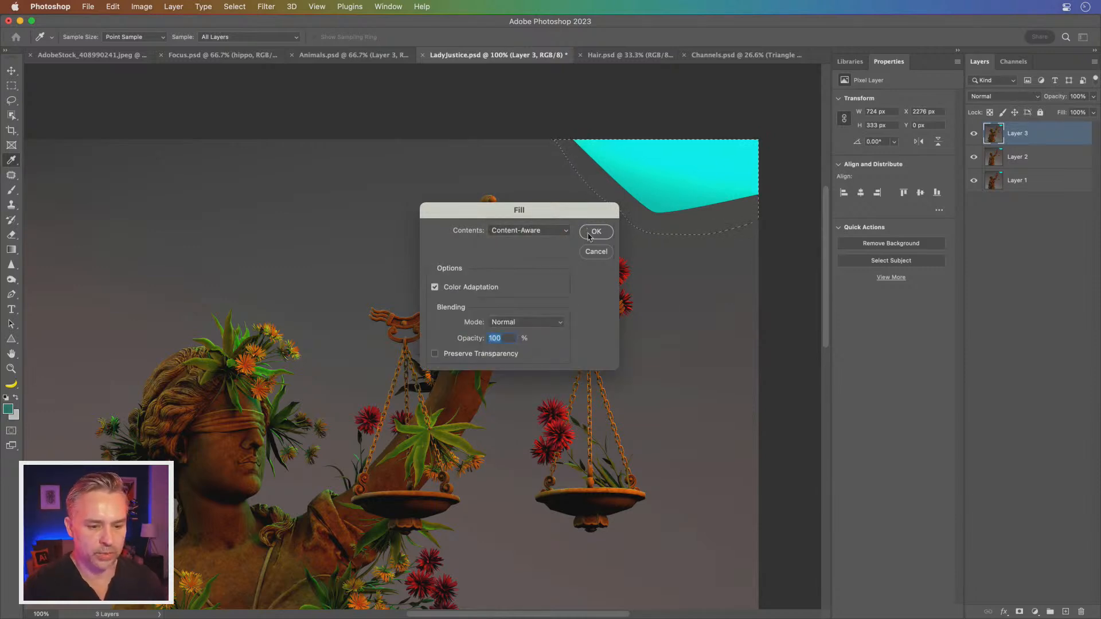
left_click(595, 233)
key("super+d")
key("super+shift+d")
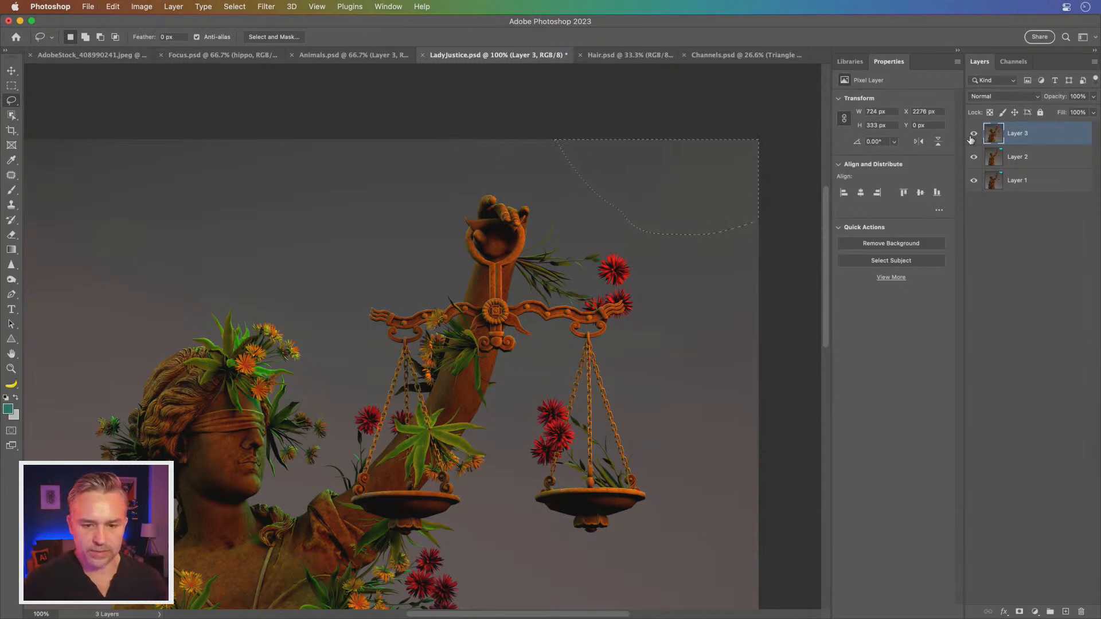
Step: Hide Layer 3 and apply the same Content-Aware fill to the selected corner of Layer 2
left_click(974, 133)
left_click(1015, 158)
key("shift+BackSpace")
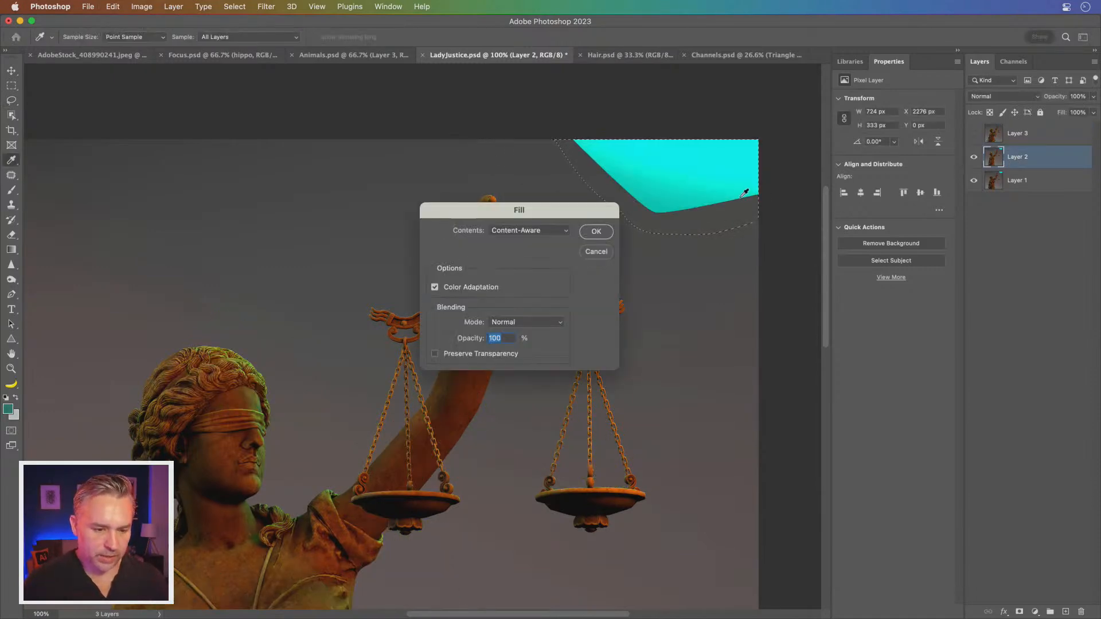
key("Return")
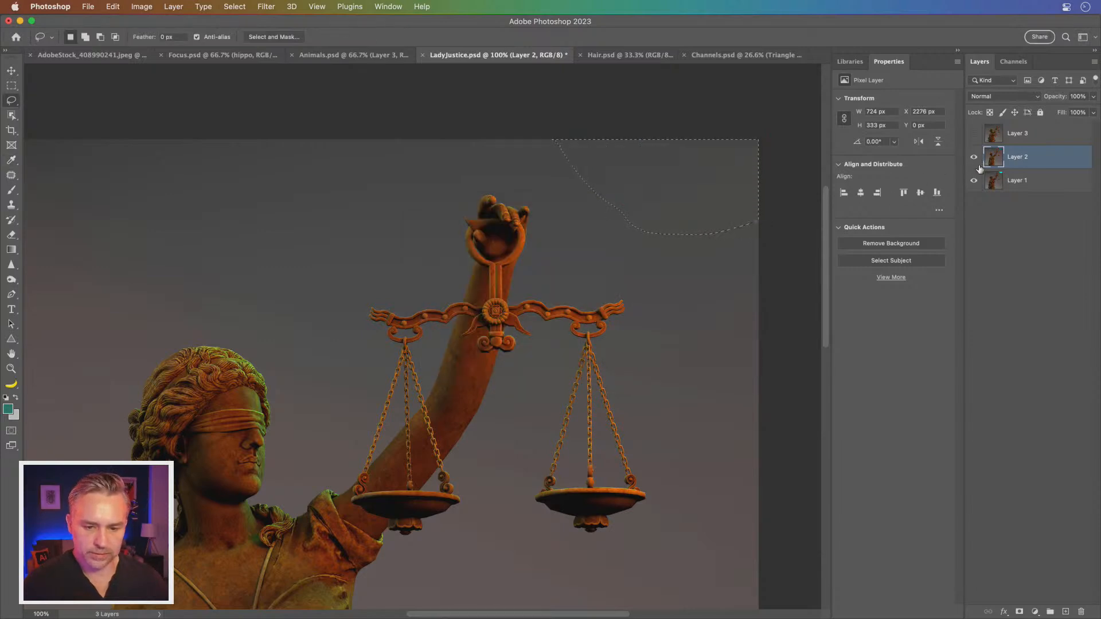
Step: Fill the same corner of Layer 1 with Content-Aware, show all three layers again and deselect
left_click(974, 157)
left_click(1010, 182)
key("shift+BackSpace")
key("Return")
left_click(975, 156)
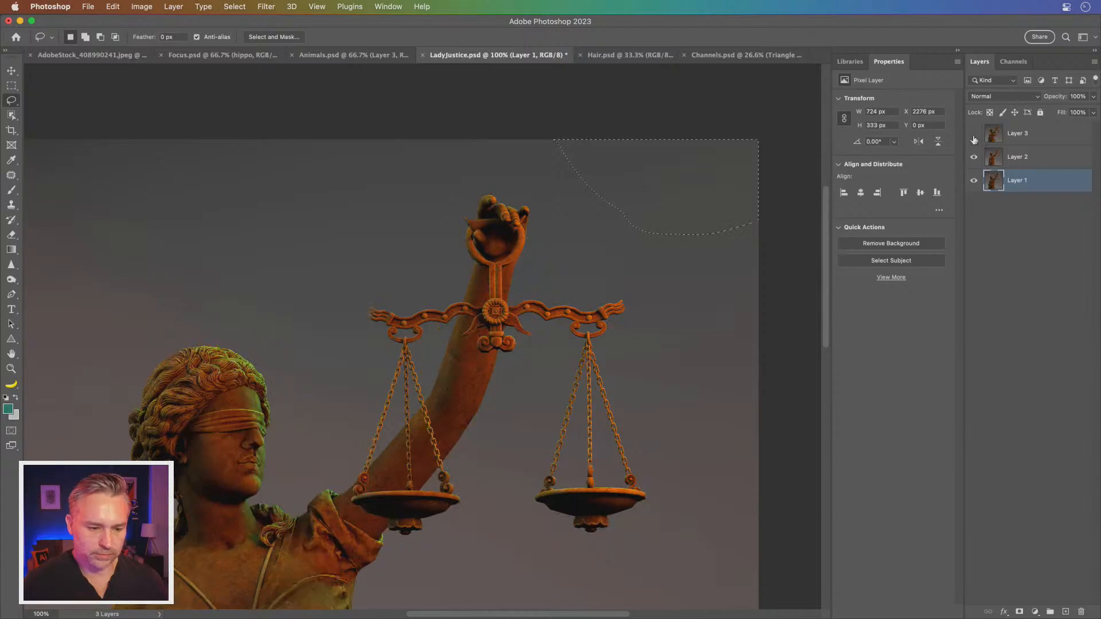
left_click(974, 135)
key("super+d")
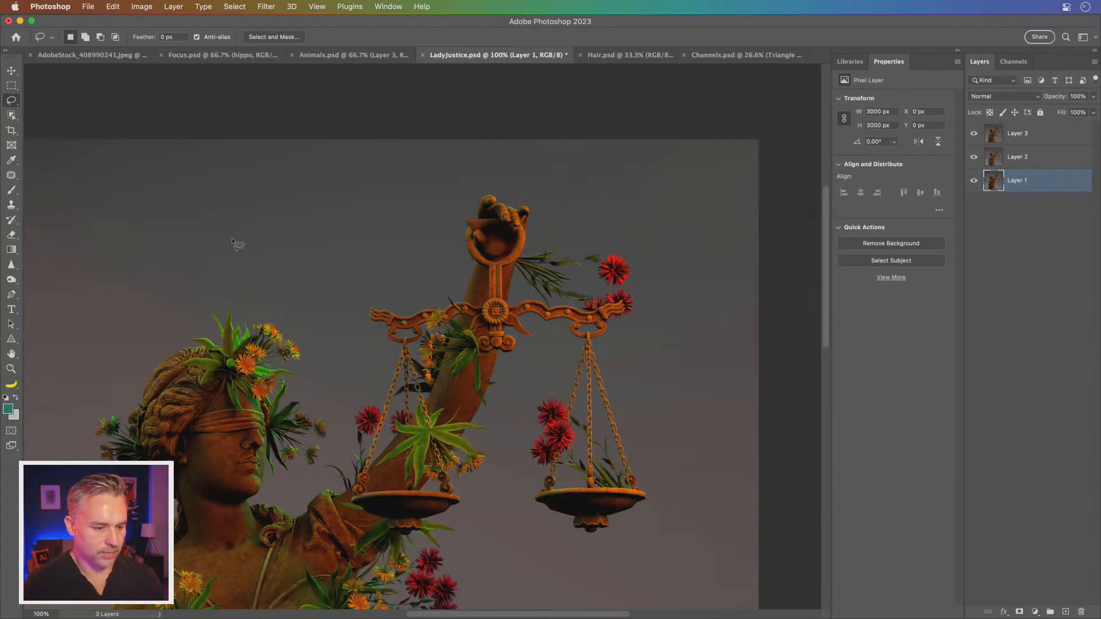
Step: Compare the three statue versions by toggling the visibility of Layer 2 and Layer 3, leaving Layer 3 hidden
key("super+minus")
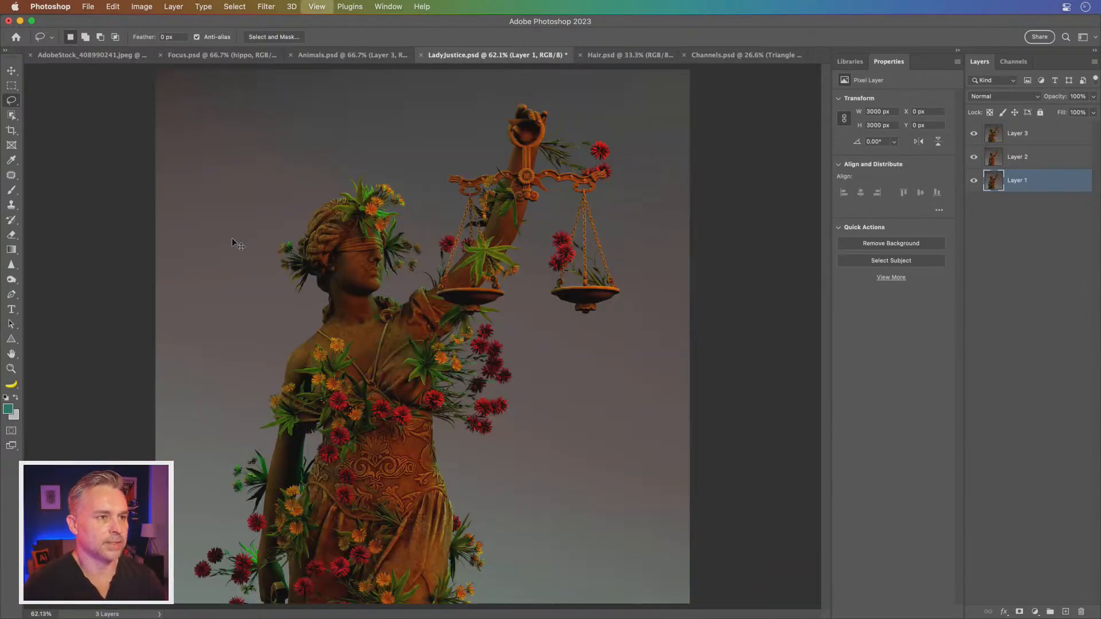
key("super+plus")
left_click_drag(467, 295, 461, 327)
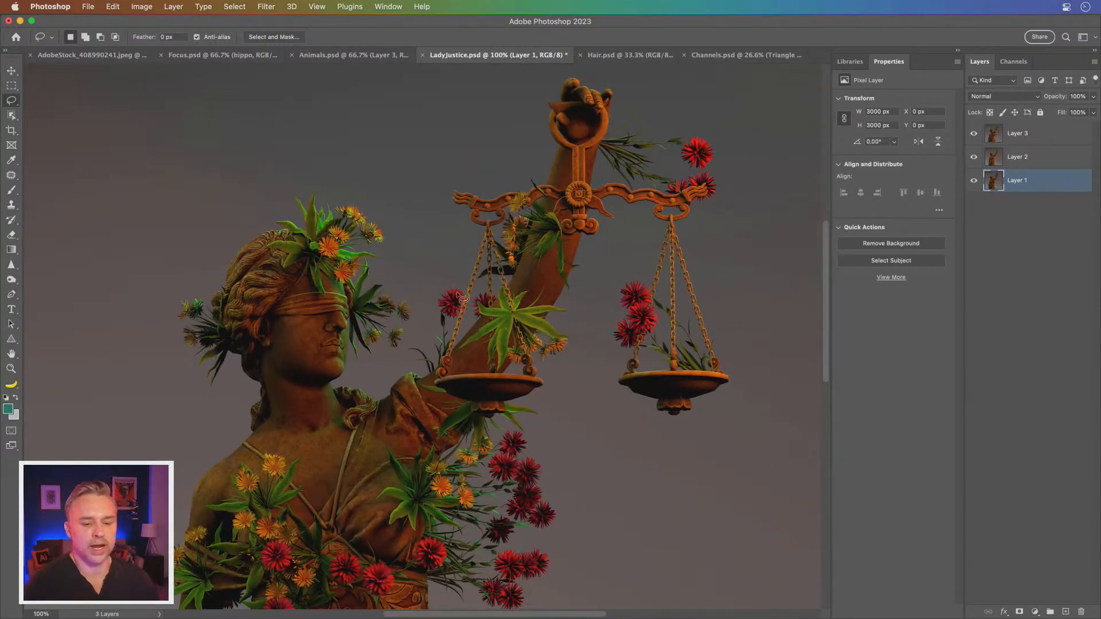
left_click(974, 157)
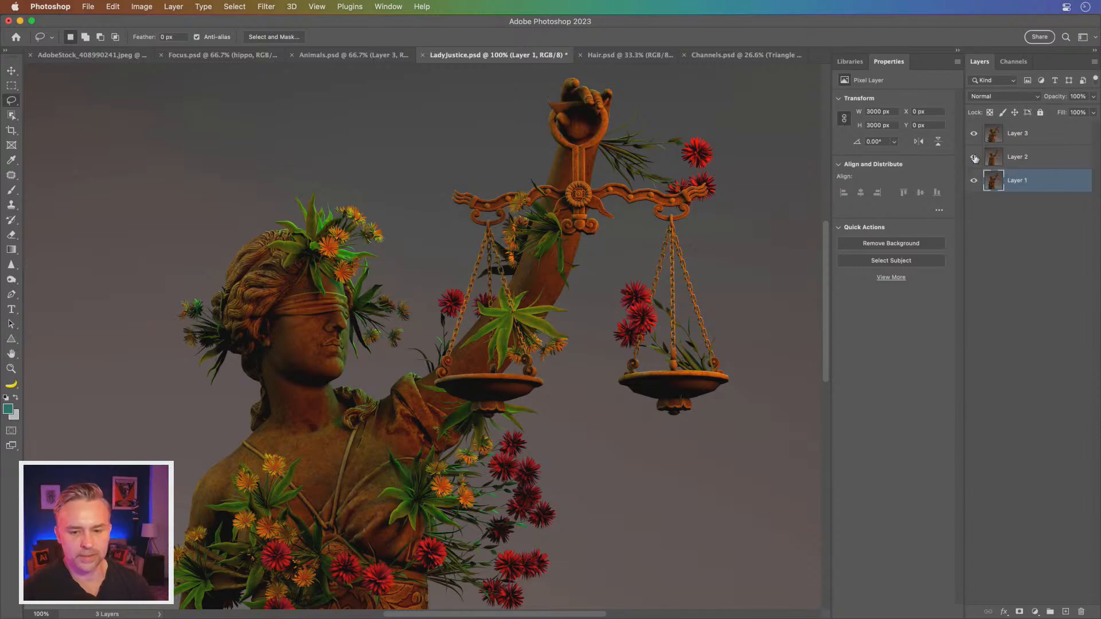
left_click(974, 137)
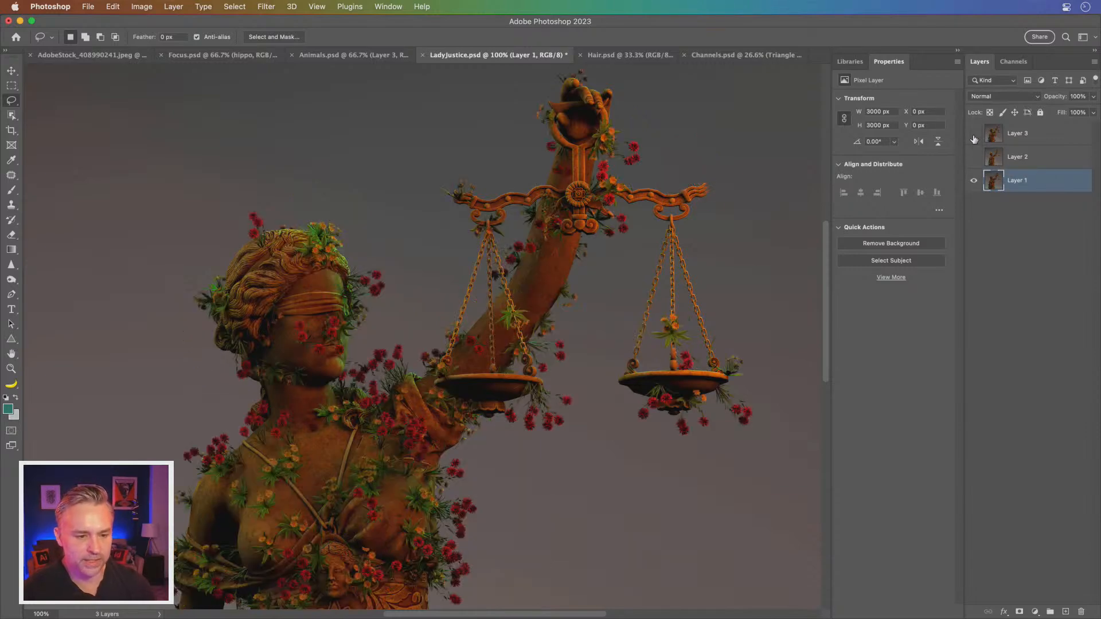
left_click(974, 134)
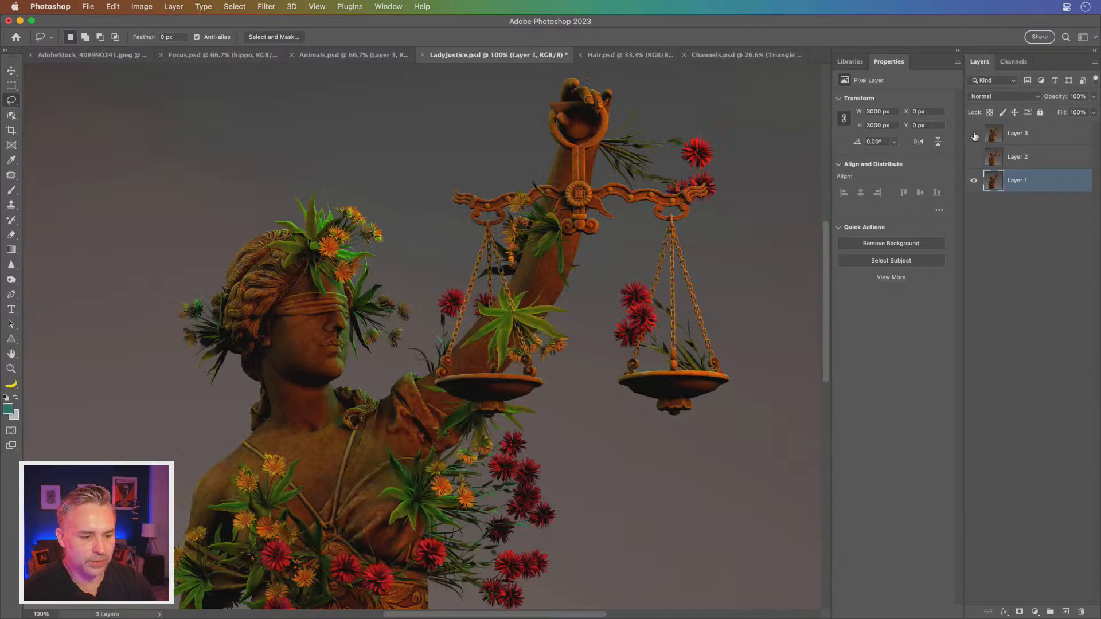
left_click(974, 137)
left_click(974, 157)
left_click(974, 134)
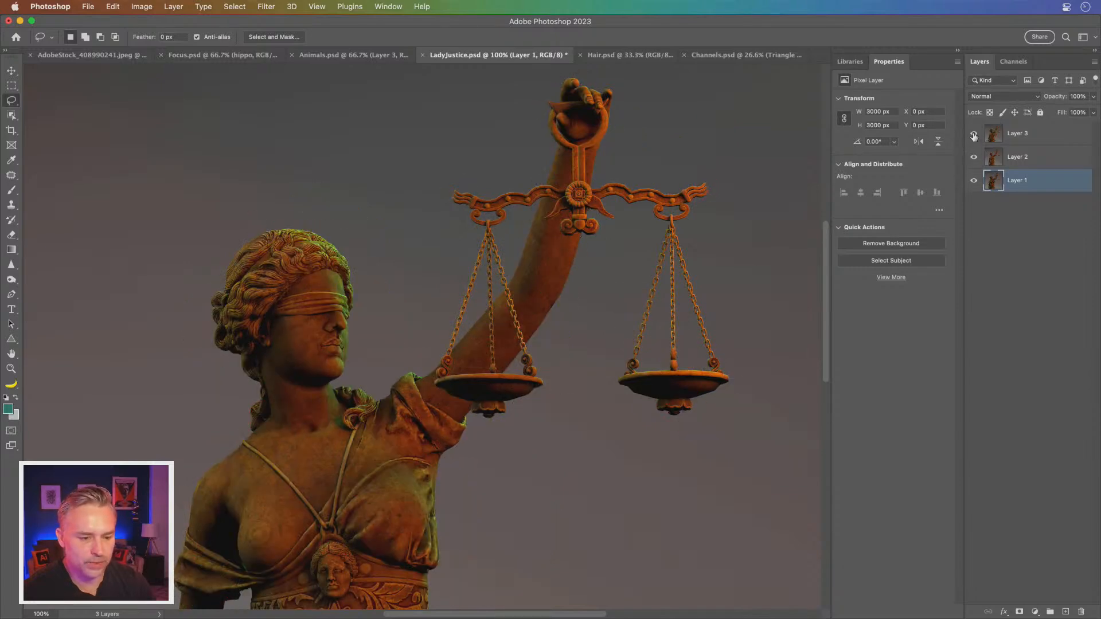
left_click(974, 136)
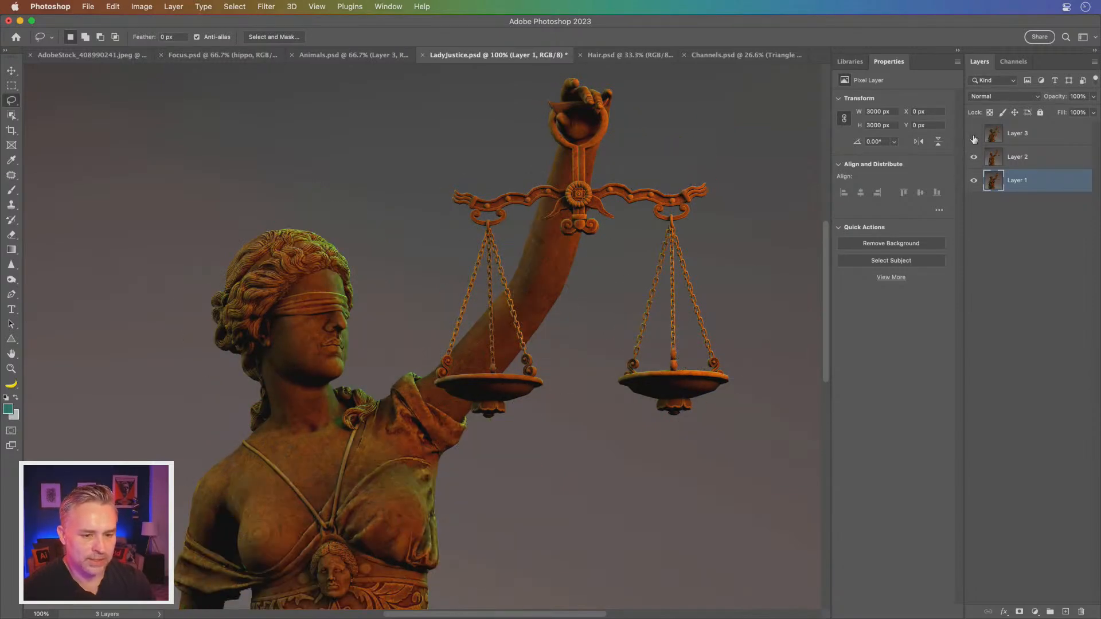
Step: Select Layer 2 and examine the chain links of the scales up close against the background
left_click(1014, 164)
key("super+equal")
key("super+equal")
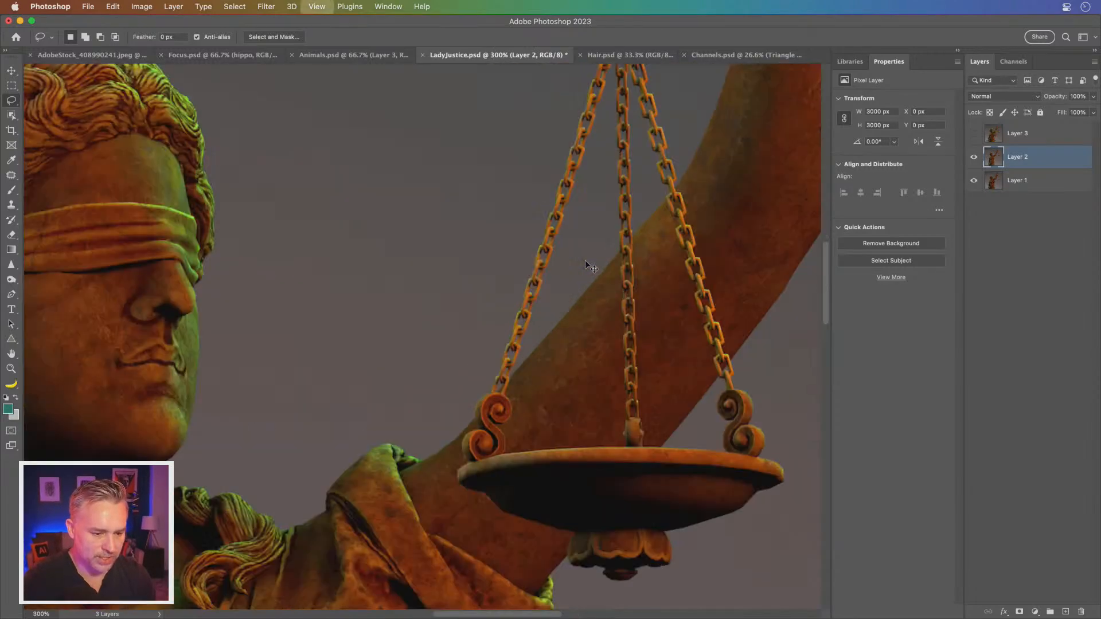
key("super+equal")
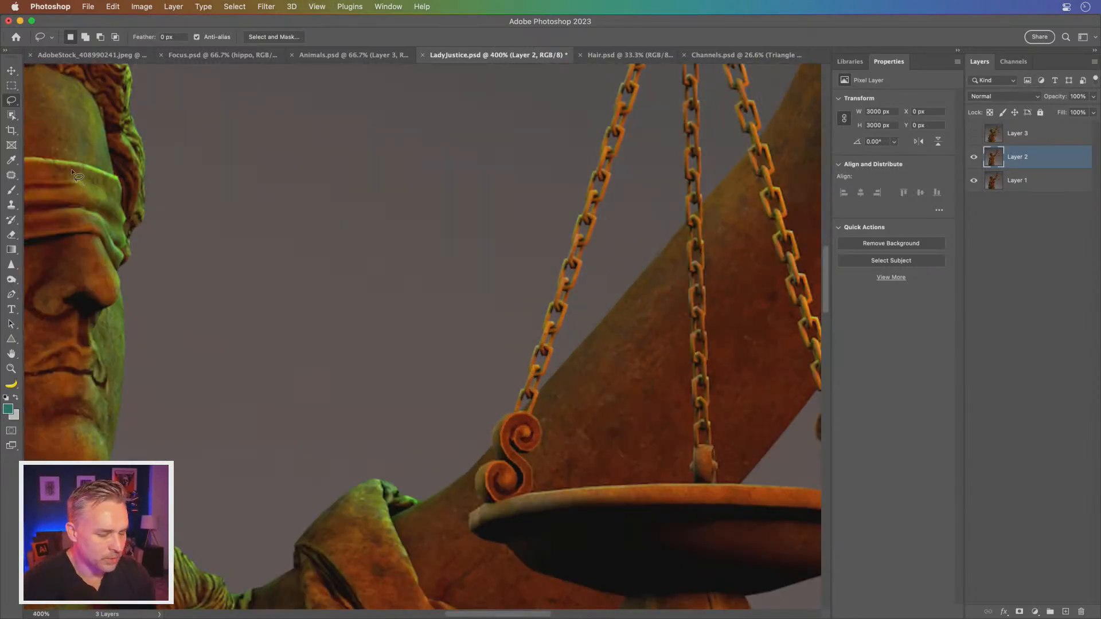
key("super+minus")
key("super+minus")
key("super+minus")
key("super+minus")
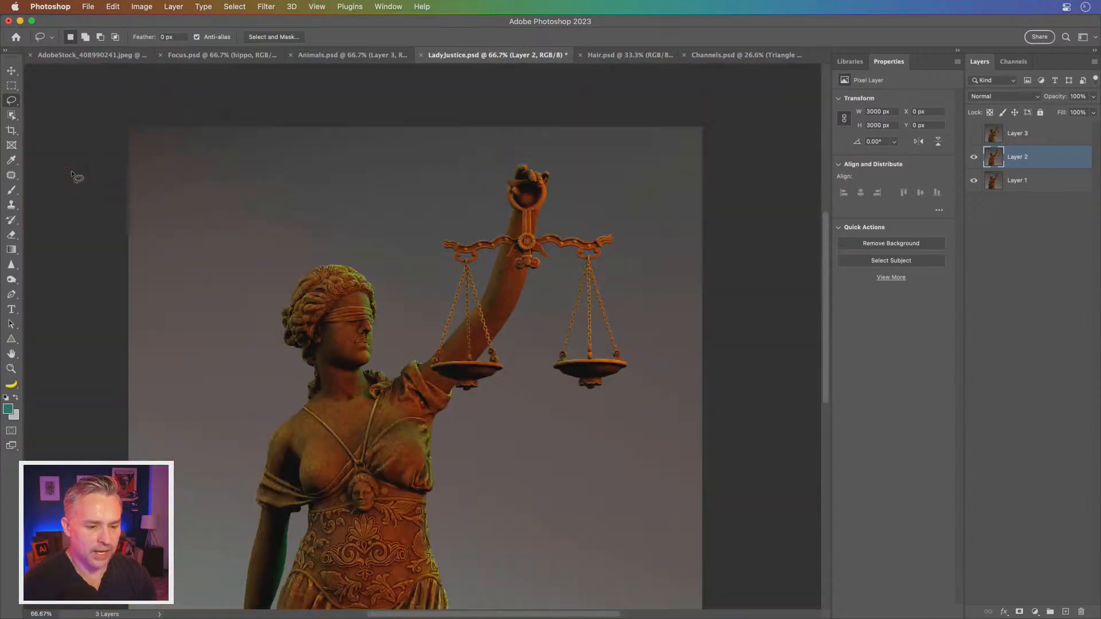
Step: Hide Layer 1 and remove the background from the plain statue on Layer 2
left_click_drag(635, 398, 679, 349)
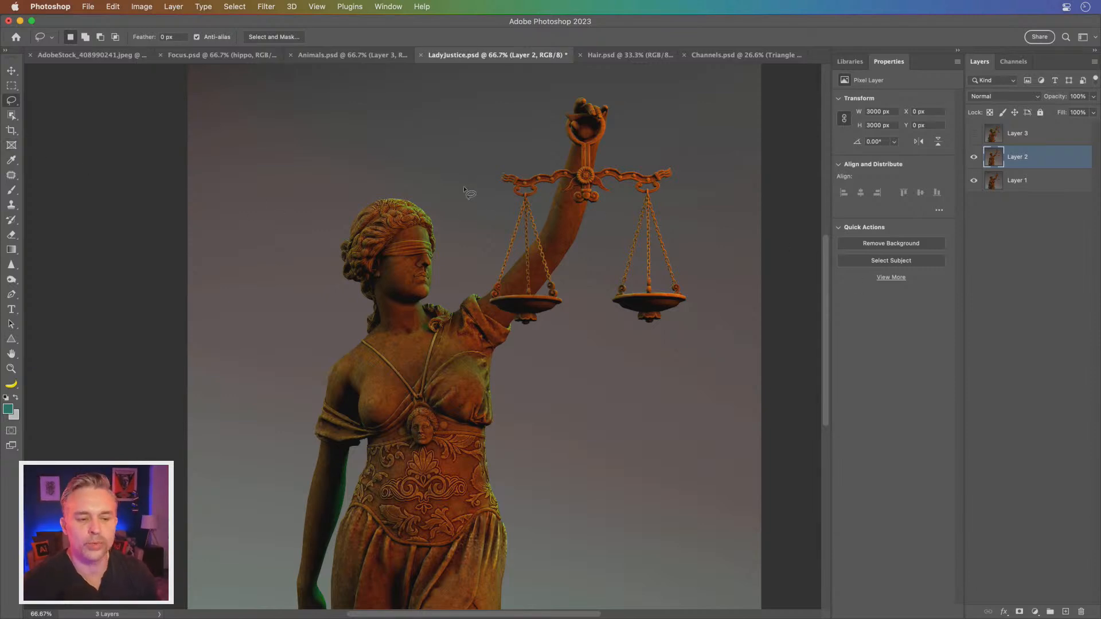
left_click(973, 181)
left_click(891, 243)
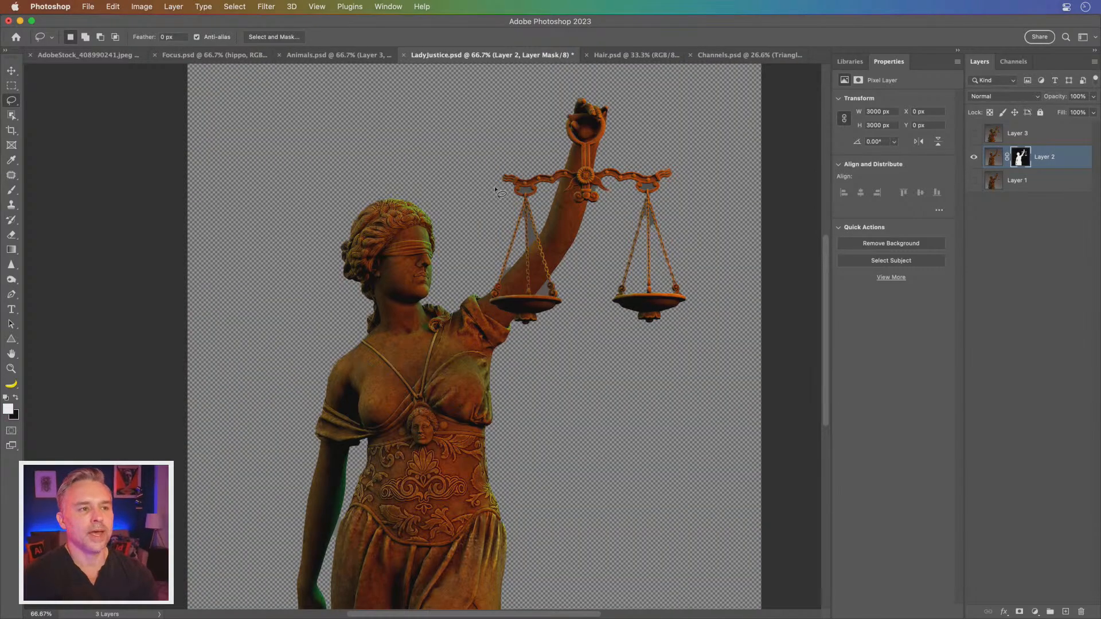
Step: Show only Layer 1 and apply Sky Replacement with the pink sunset sky, output to New Layers
left_click(1029, 188)
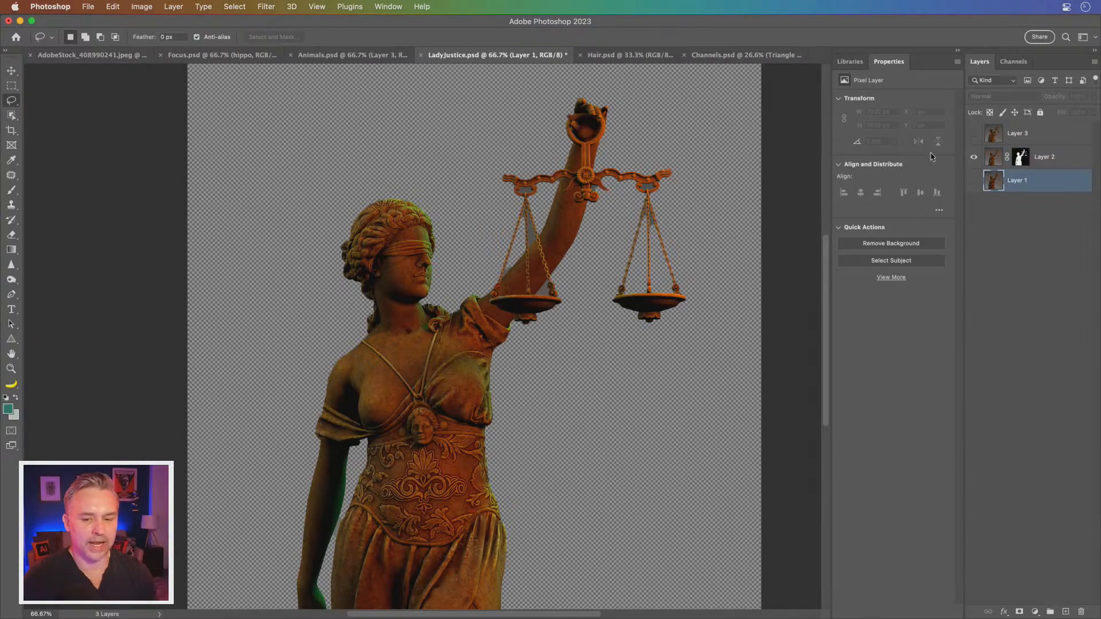
left_click(974, 181)
left_click(974, 158)
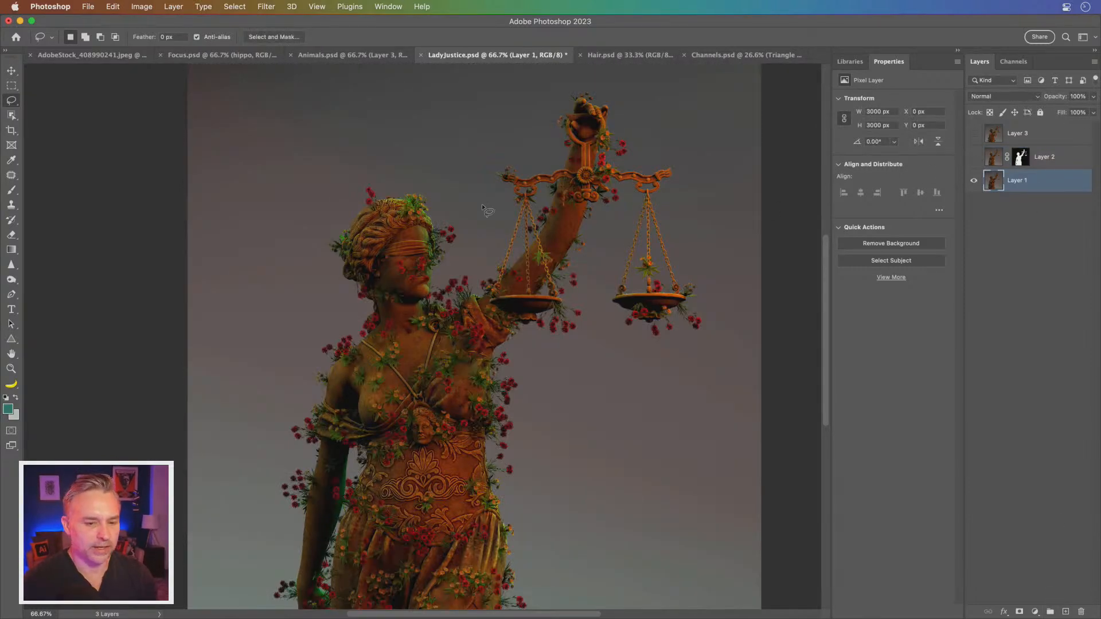
left_click(112, 6)
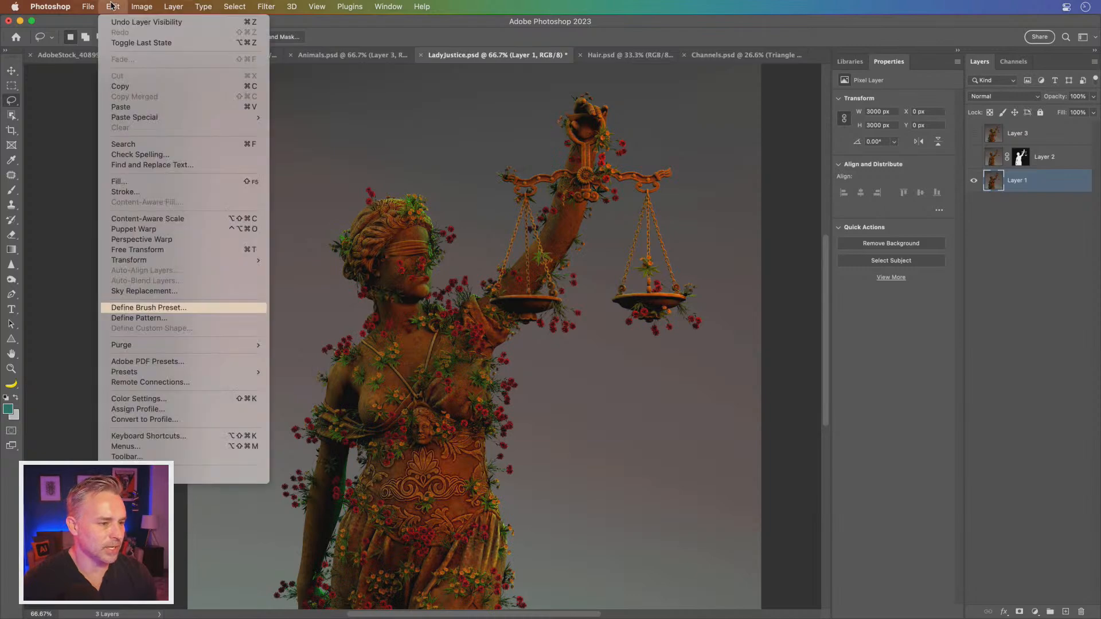
left_click(142, 292)
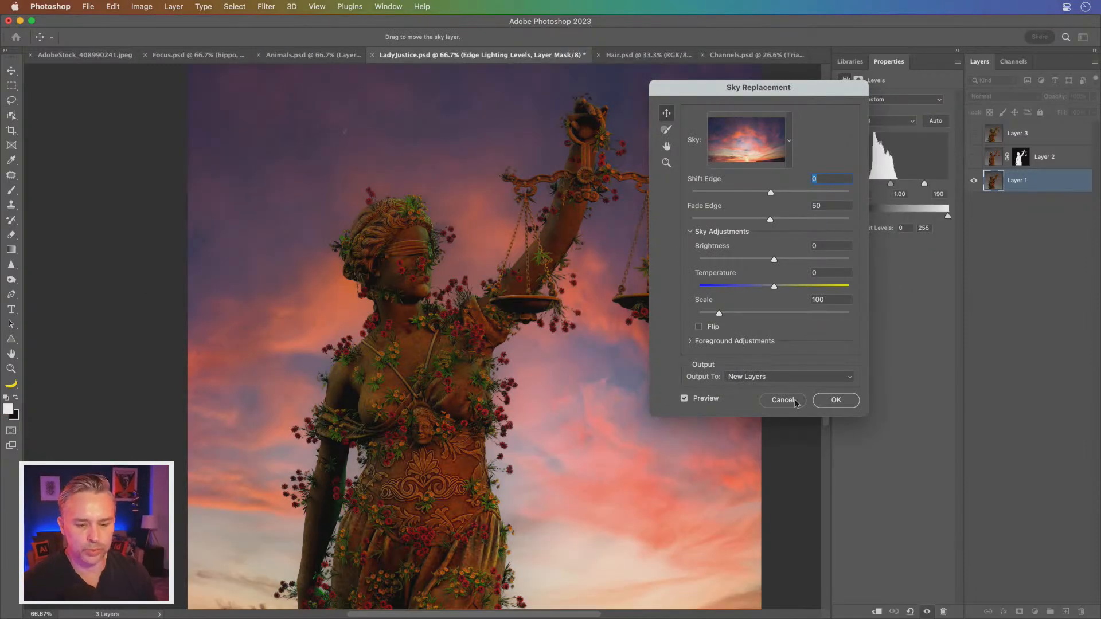
left_click(836, 401)
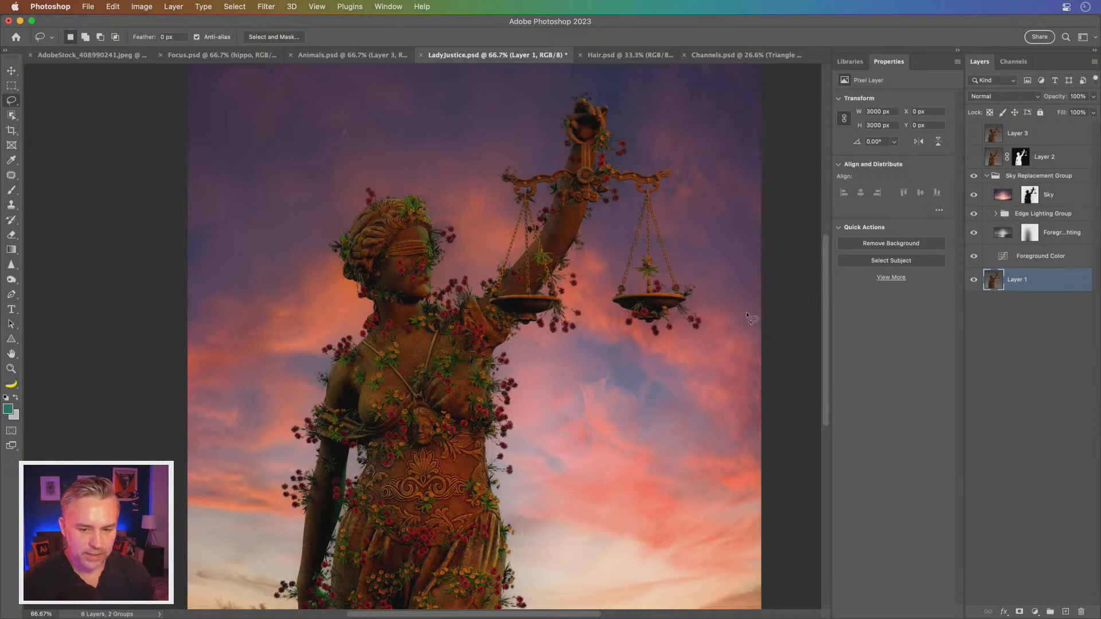
Step: Examine the replaced sky around the scale chains, flowers and statue edges on Layer 1
mouse_move(474, 347)
left_mouse_down()
mouse_move(487, 287)
mouse_move(485, 372)
left_mouse_up()
key("super+equal")
key("super+equal")
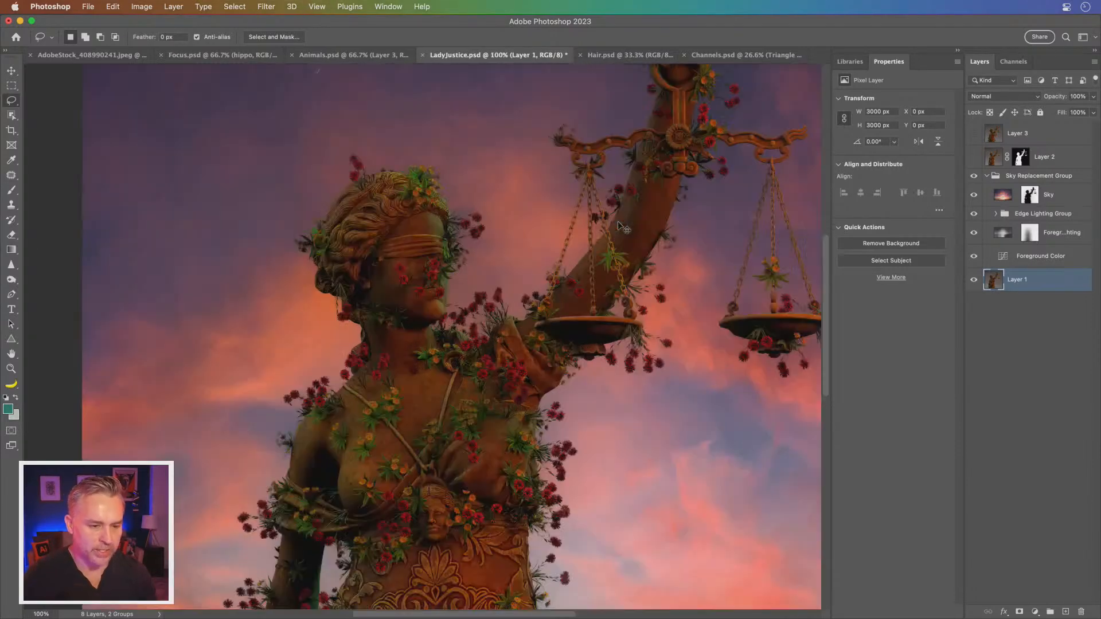
left_click_drag(653, 243, 384, 409)
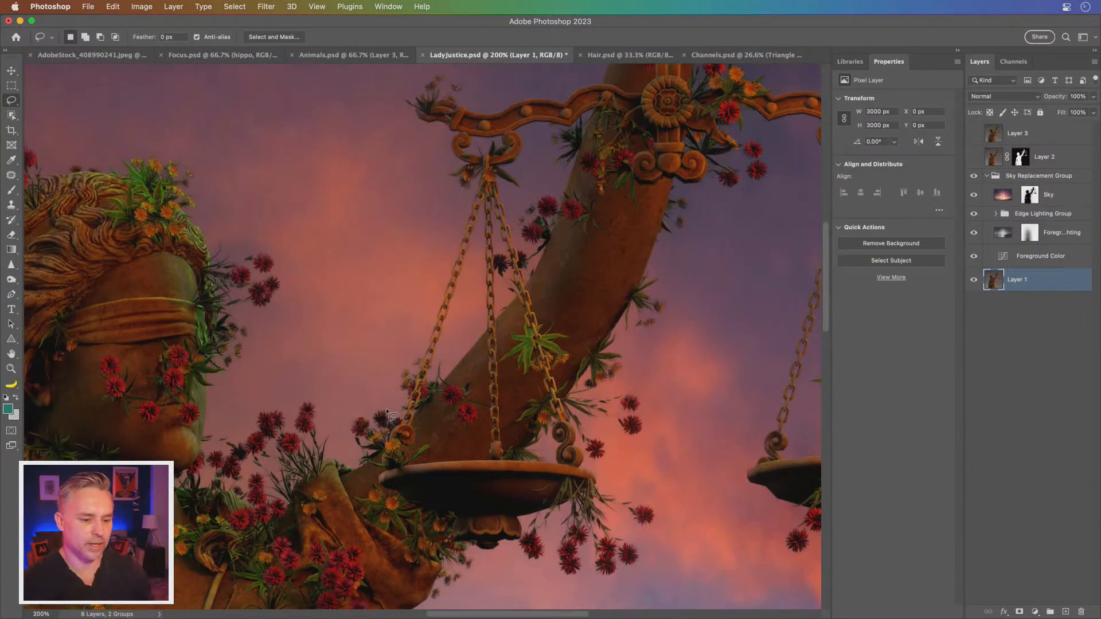
left_click_drag(476, 233, 463, 233)
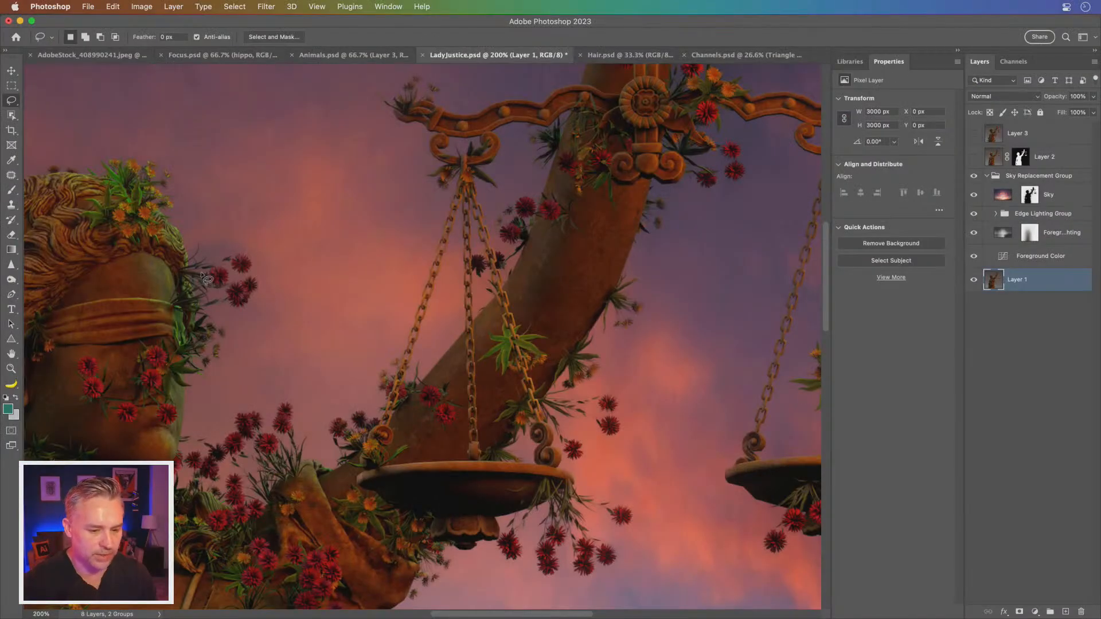
key("super+minus")
key("super+minus")
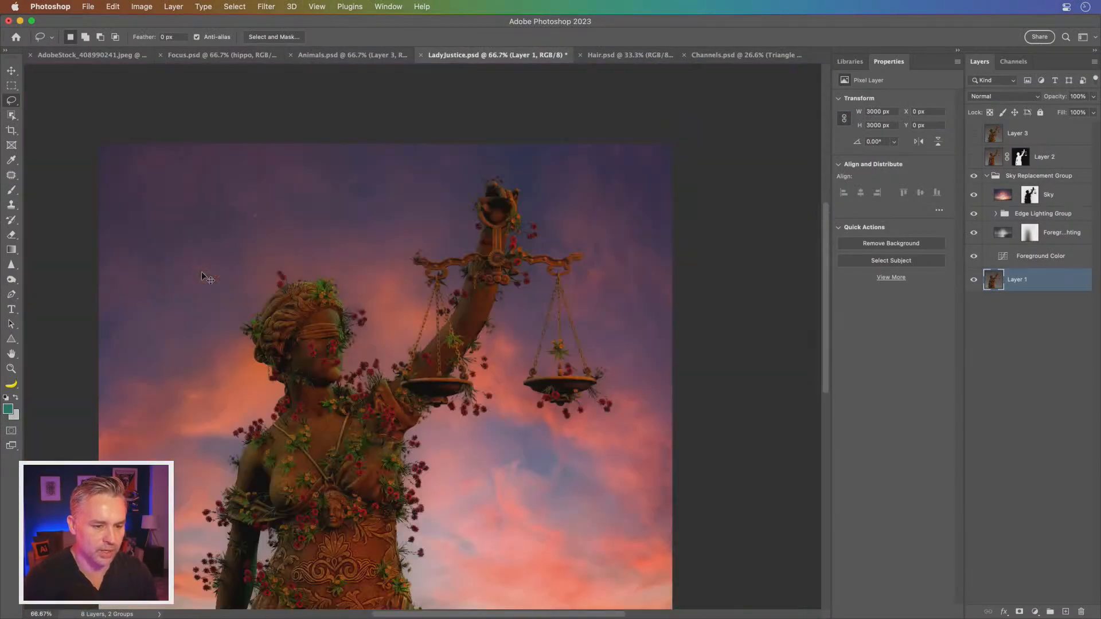
left_click_drag(246, 331, 384, 218)
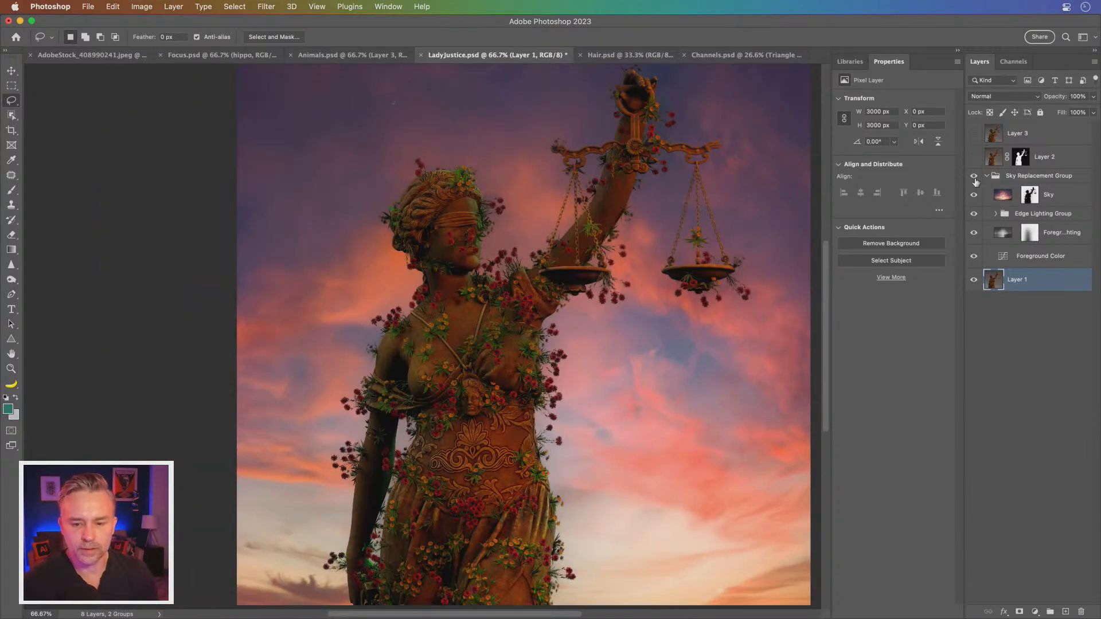
Step: Inspect the Sky layer's mask by loading it as a selection, deselect, and collapse the Sky Replacement Group
left_click(1032, 201)
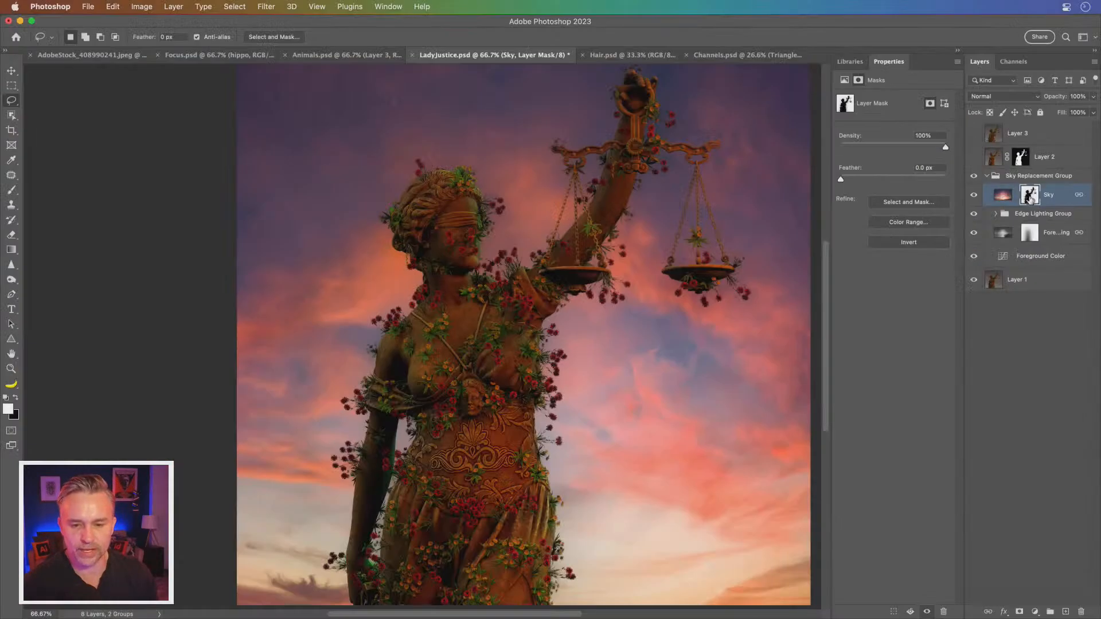
left_click(1030, 198, "super")
key("super+d")
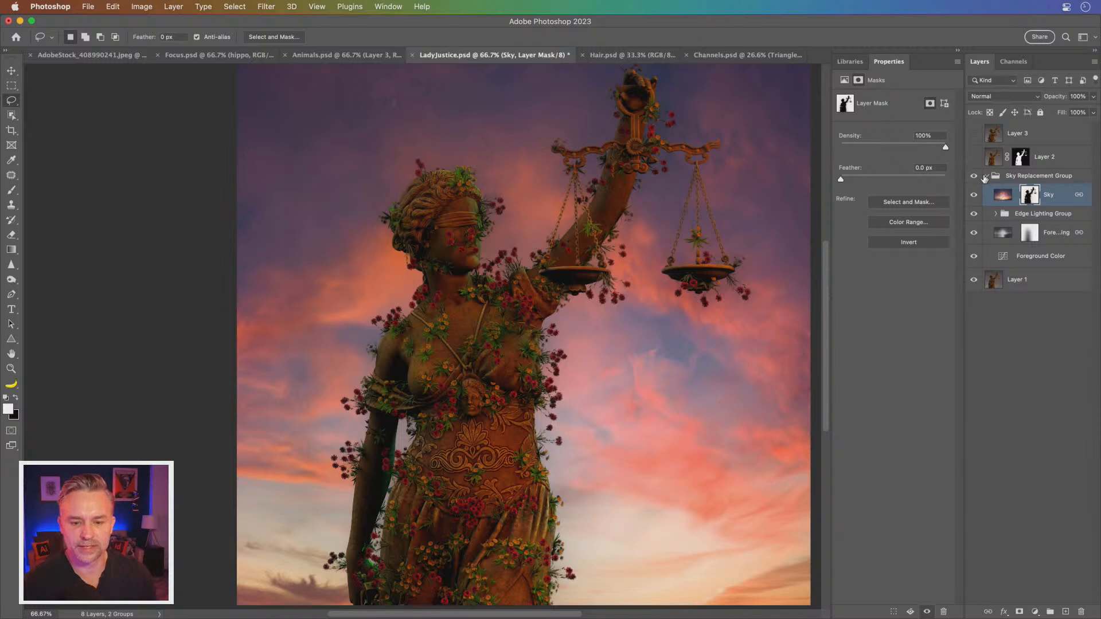
left_click(986, 176)
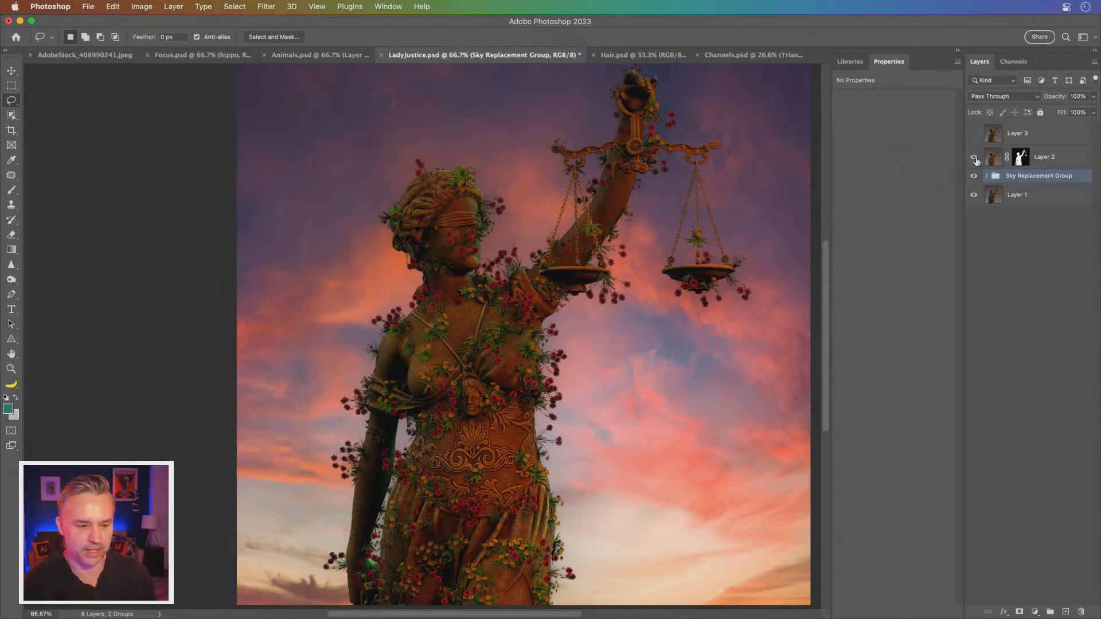
Step: Show Layer 3, remove its background, and leave only that layer visible with its image thumbnail active
left_click(976, 163)
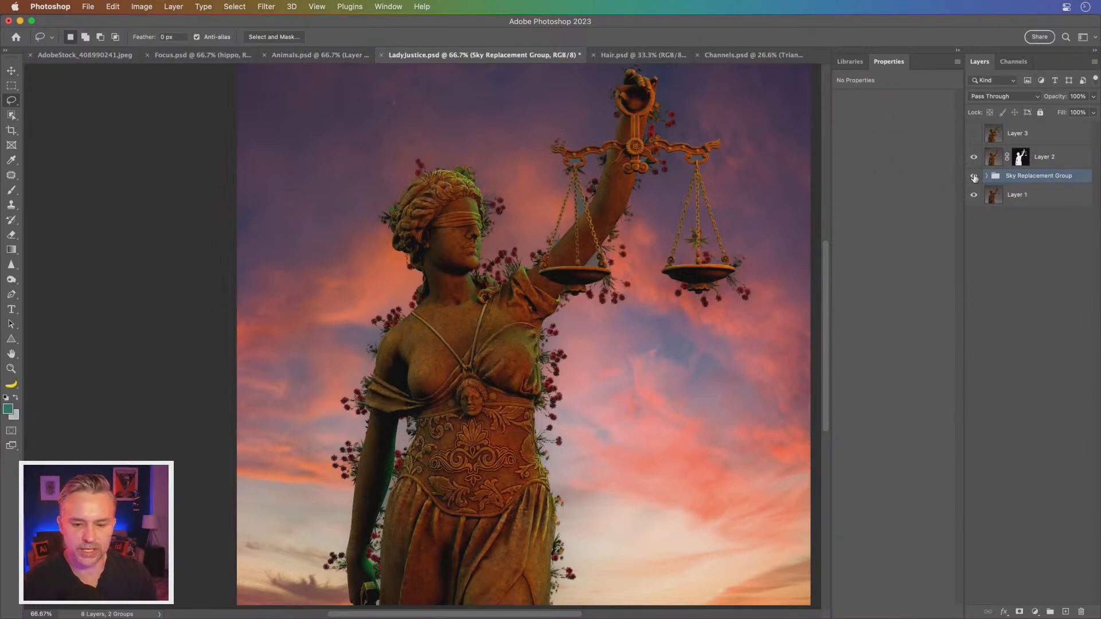
left_click(973, 133)
left_click(1011, 136)
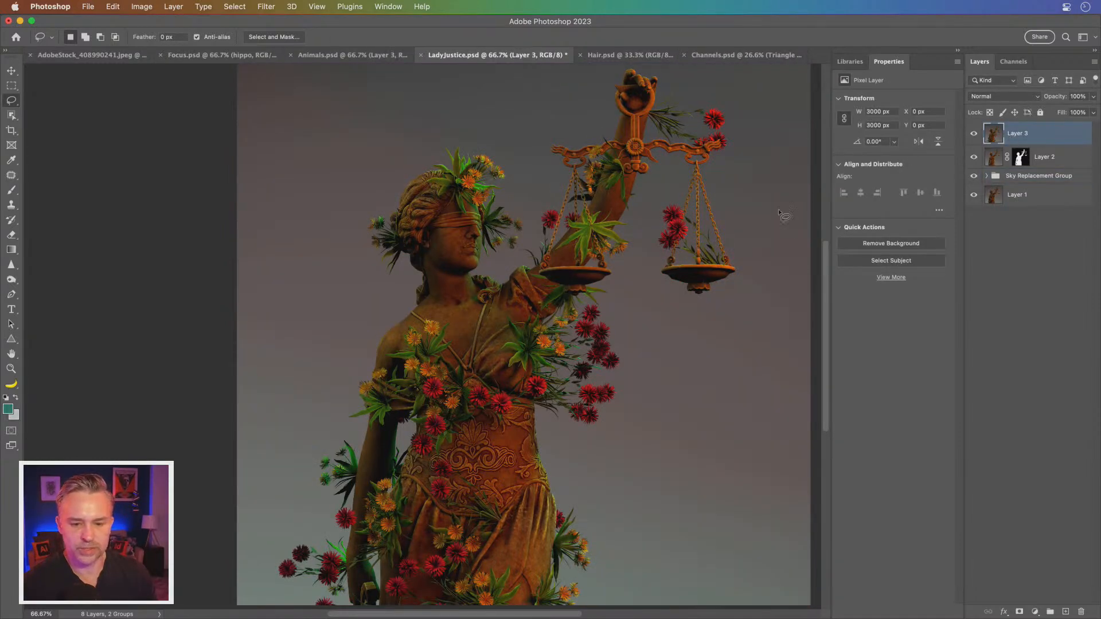
left_click(859, 247)
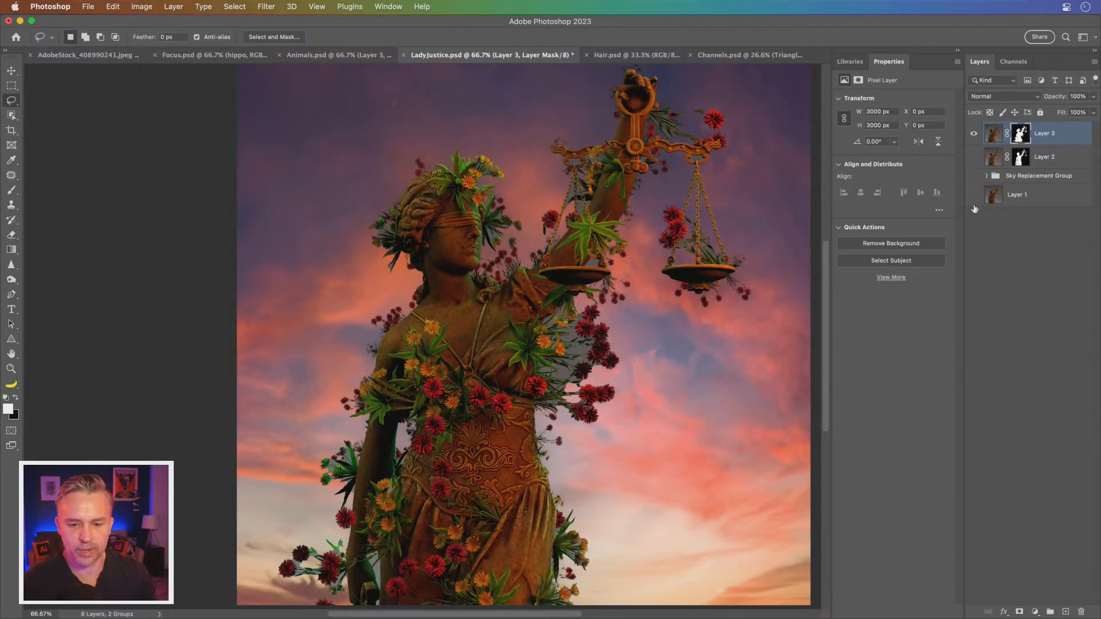
left_click(989, 138)
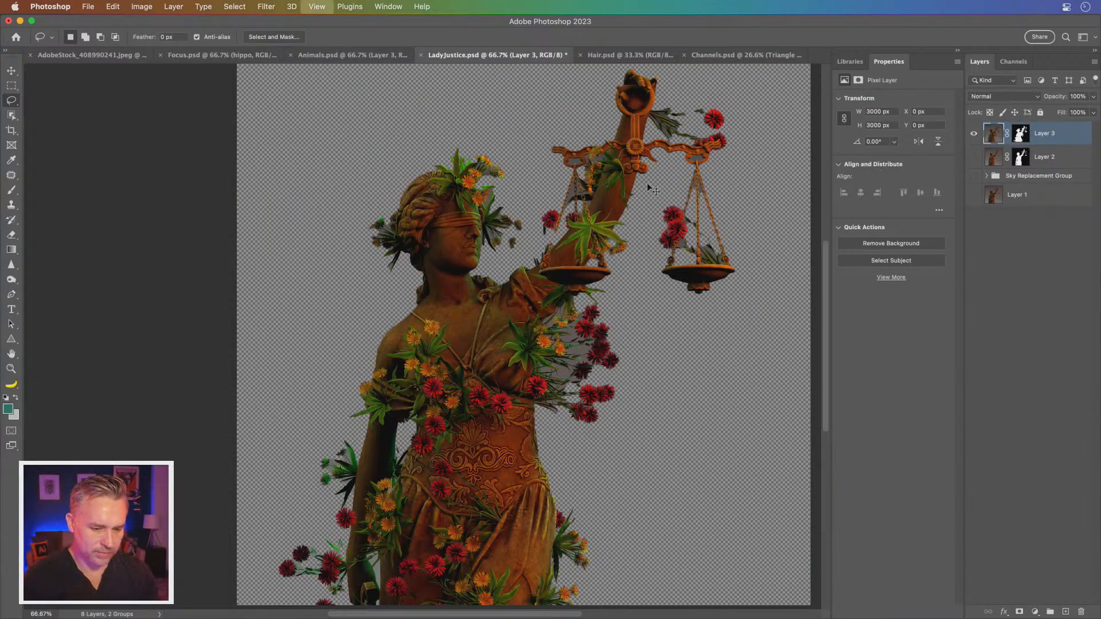
Step: Select the leftover gray background between the flowers and stems on Layer 3 using Color Range
key("super+equal")
key("super+equal")
key("super+equal")
left_click_drag(680, 331, 190, 210)
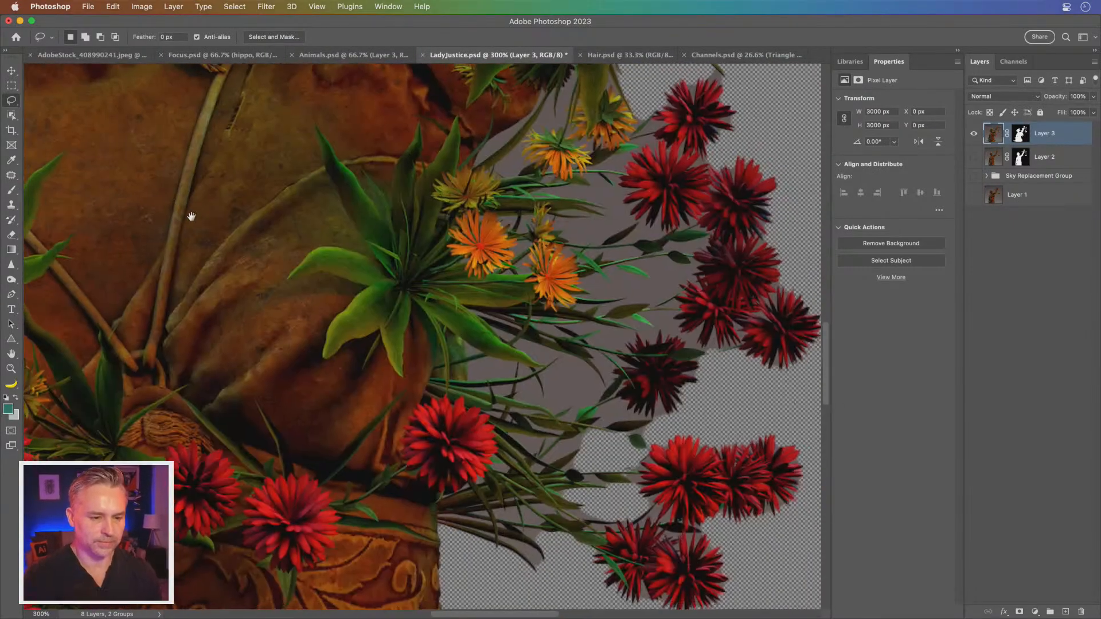
key("super+minus")
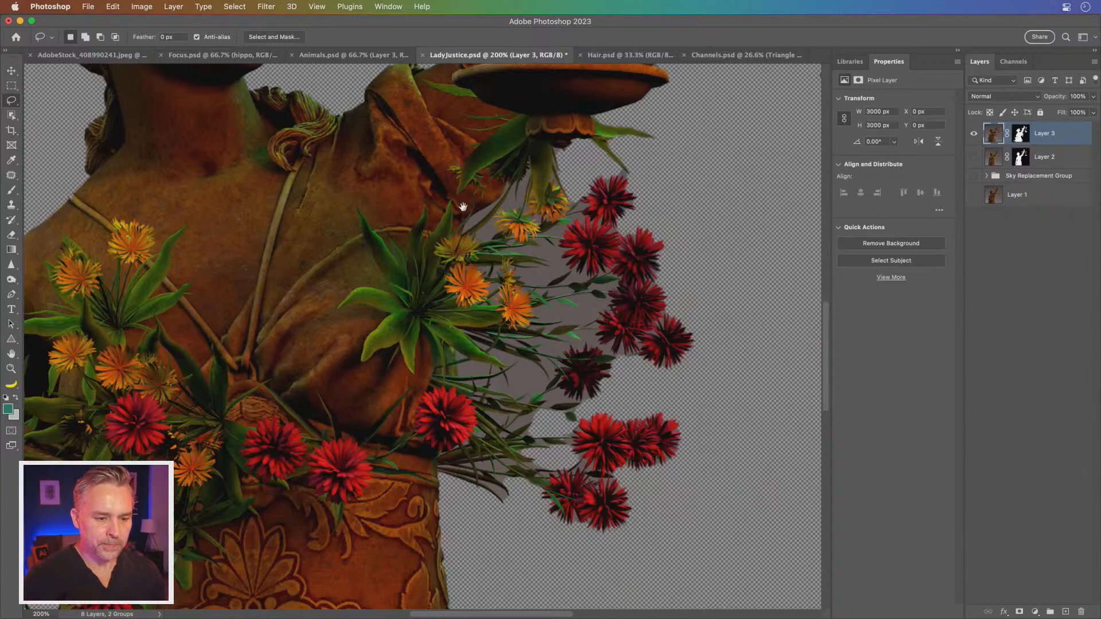
scroll(459, 204, "up", 2)
scroll(459, 204, "left", 3)
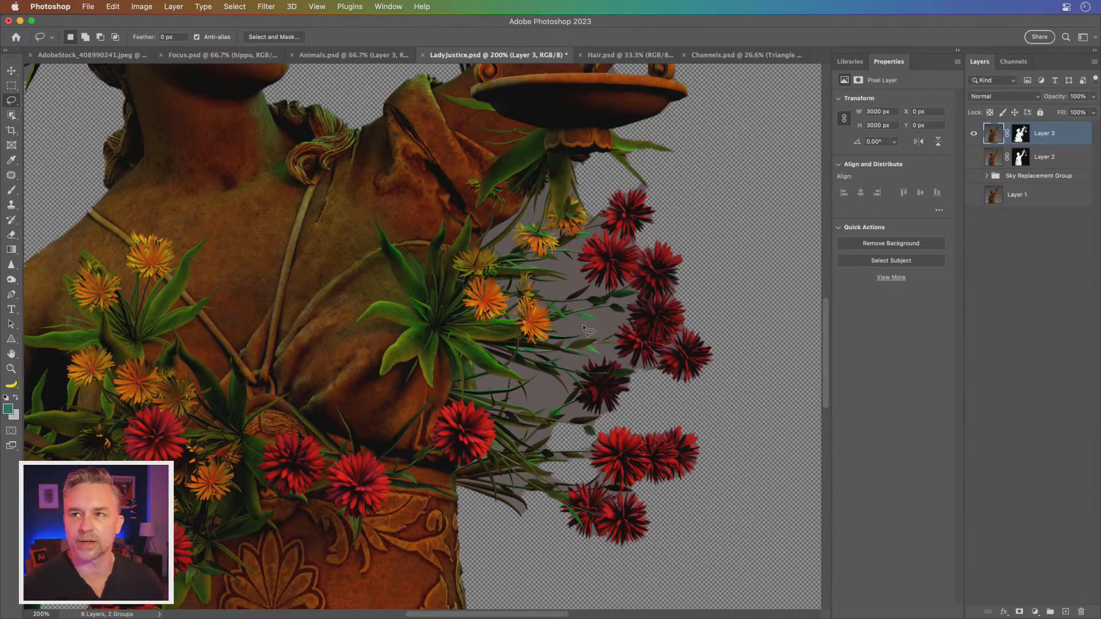
left_click(244, 6)
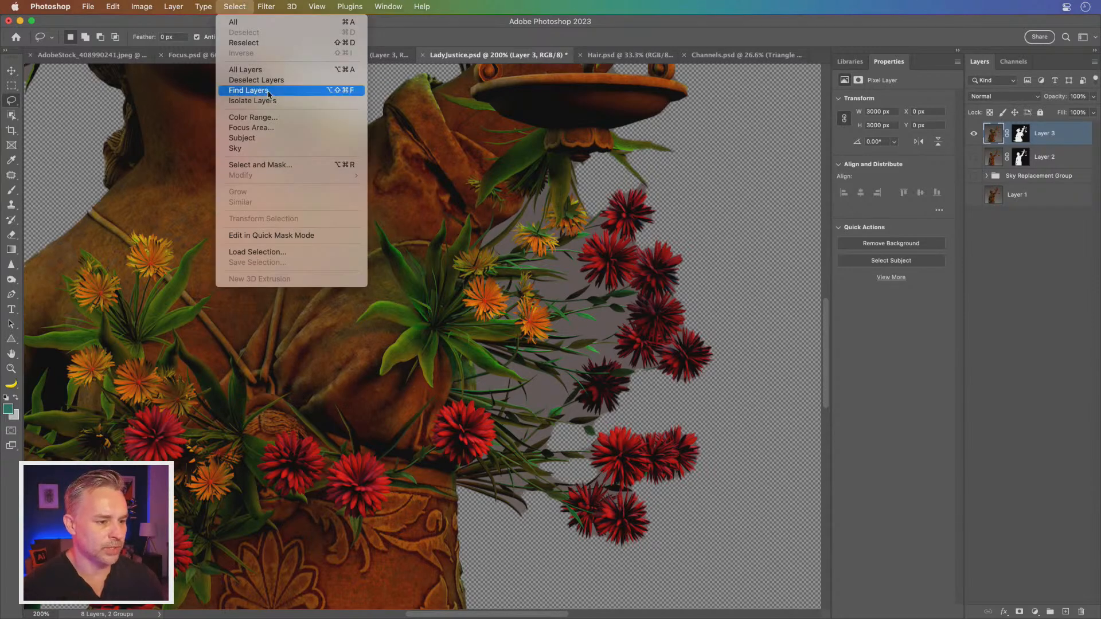
left_click(266, 117)
left_click(556, 285)
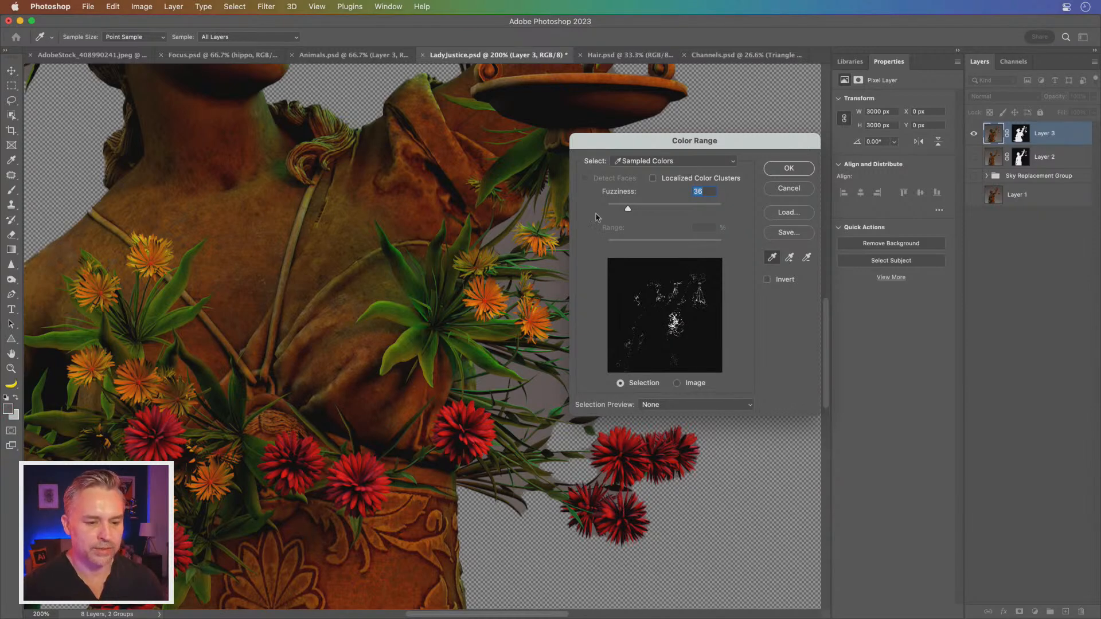
left_click(778, 170)
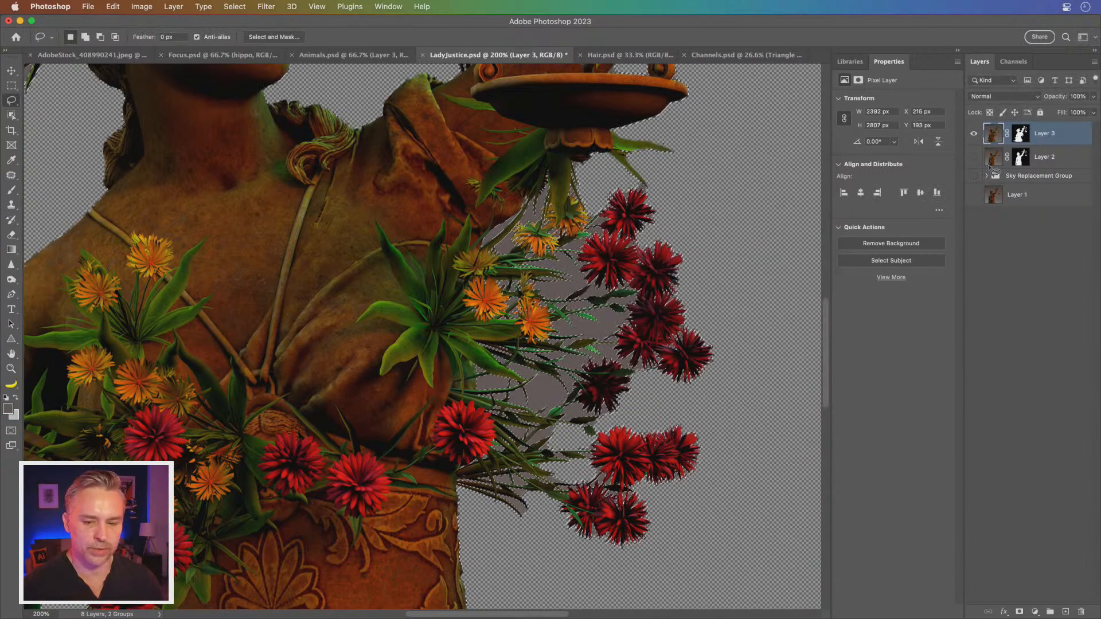
Step: Fill the selected areas of Layer 3's mask with the black foreground color and deselect
left_click(1021, 134)
left_click(6, 397)
key("shift+BackSpace")
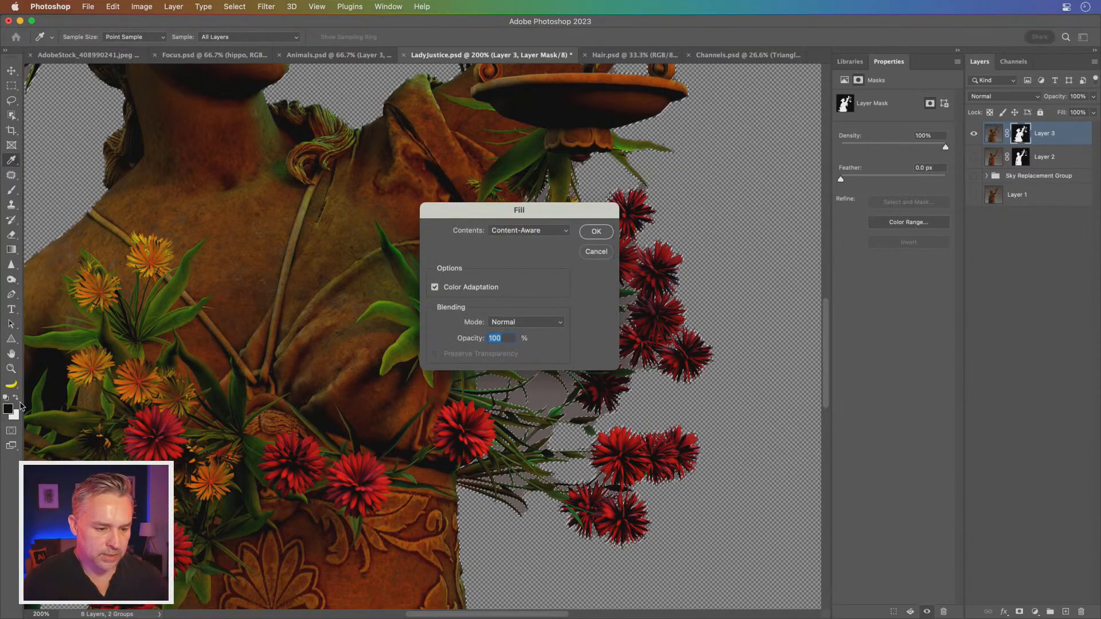
left_click(498, 233)
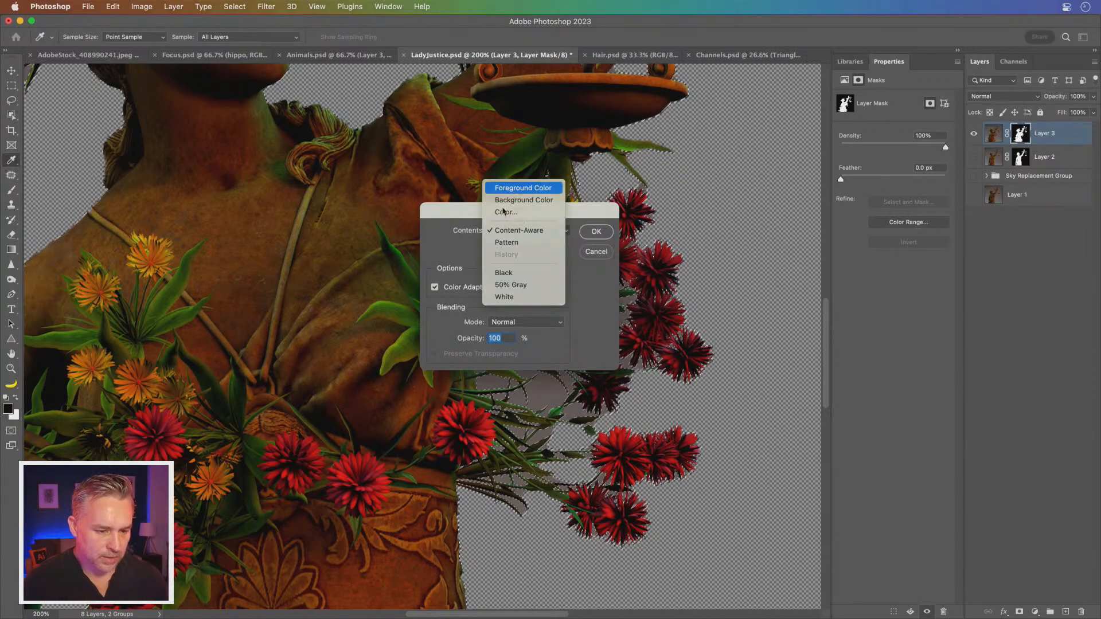
left_click(505, 191)
key("Return")
key("super+d")
key("super+0")
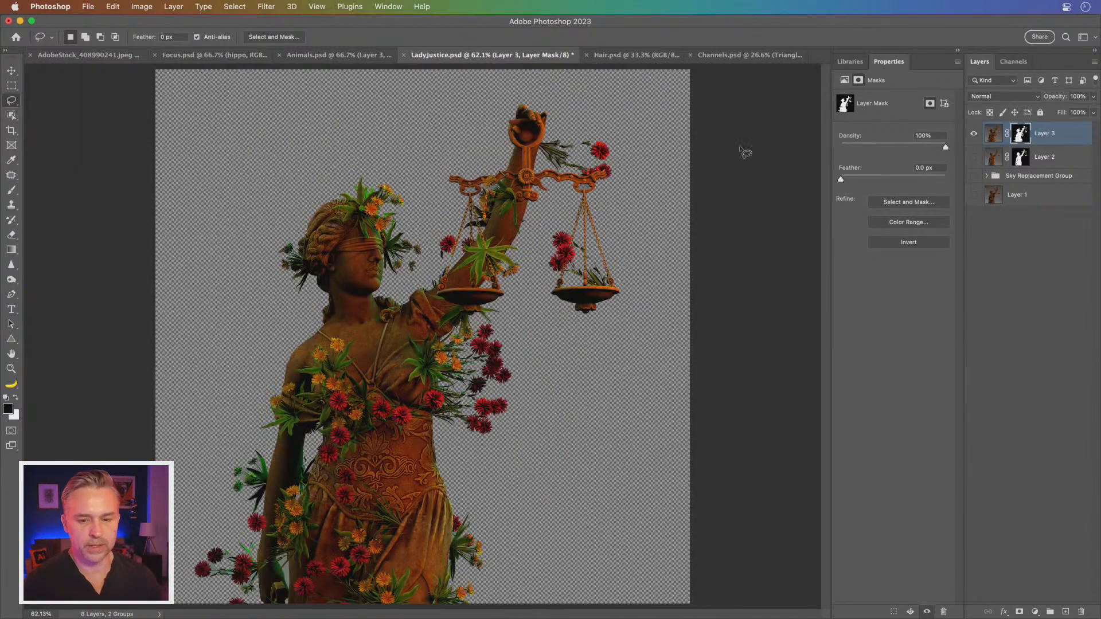
Step: Hide Layer 3, show and expand the Sky Replacement Group, and show Layer 1 beneath it
left_click(974, 176)
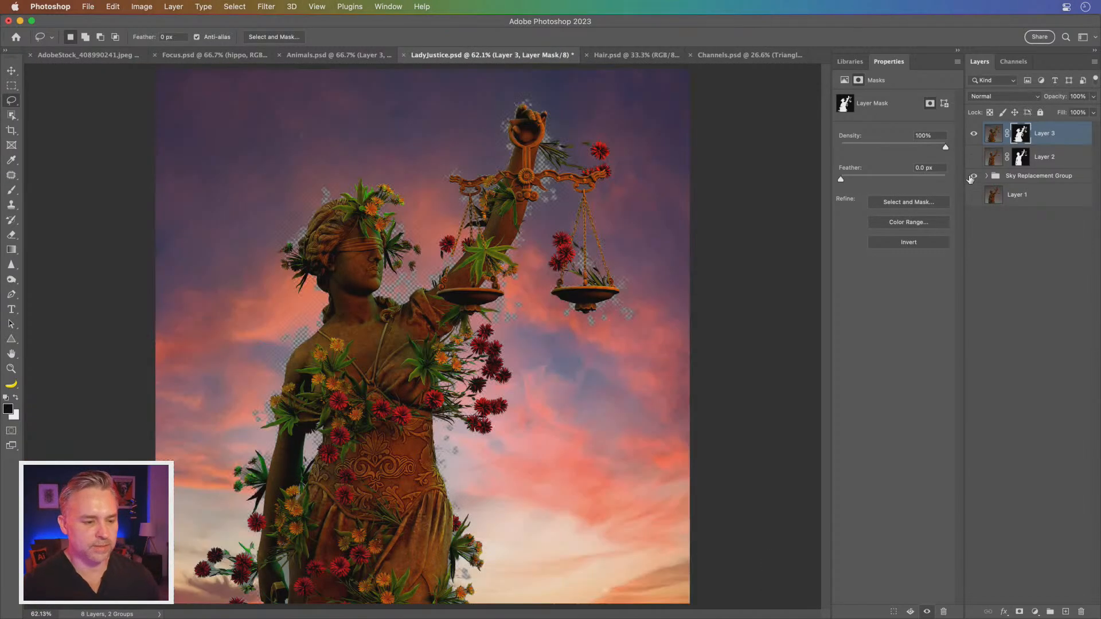
left_click(973, 136)
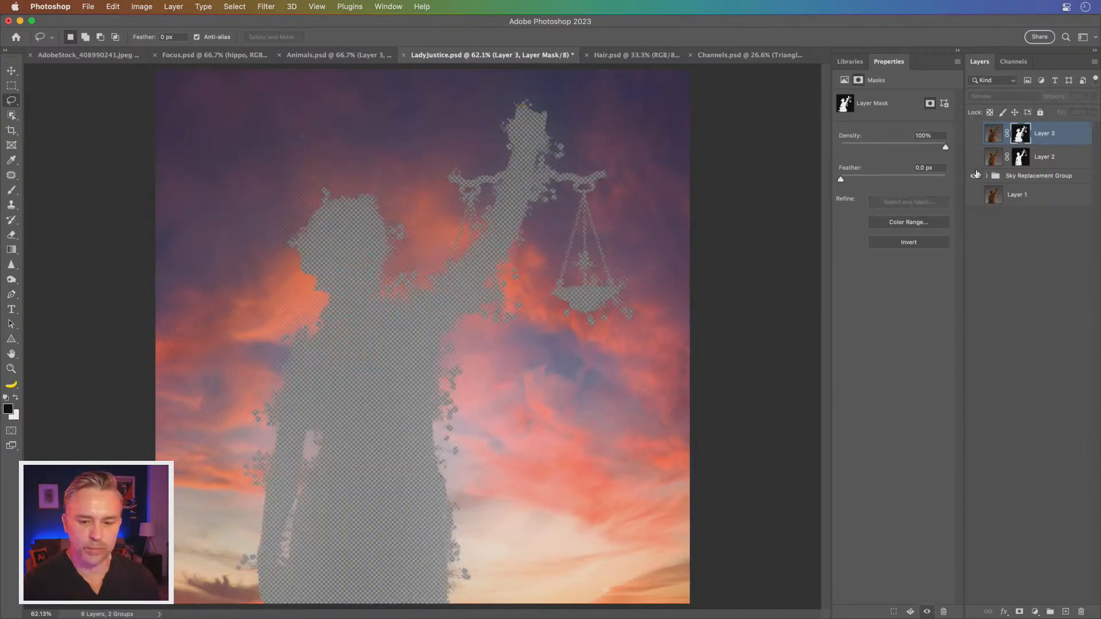
left_click(985, 177)
left_click(986, 177)
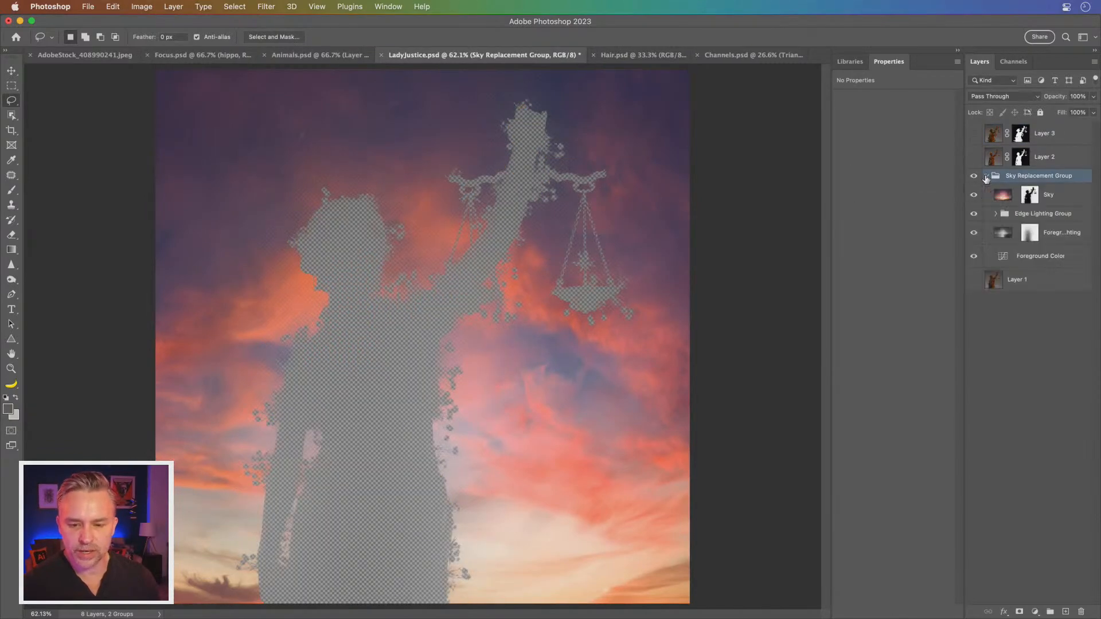
left_click(974, 281)
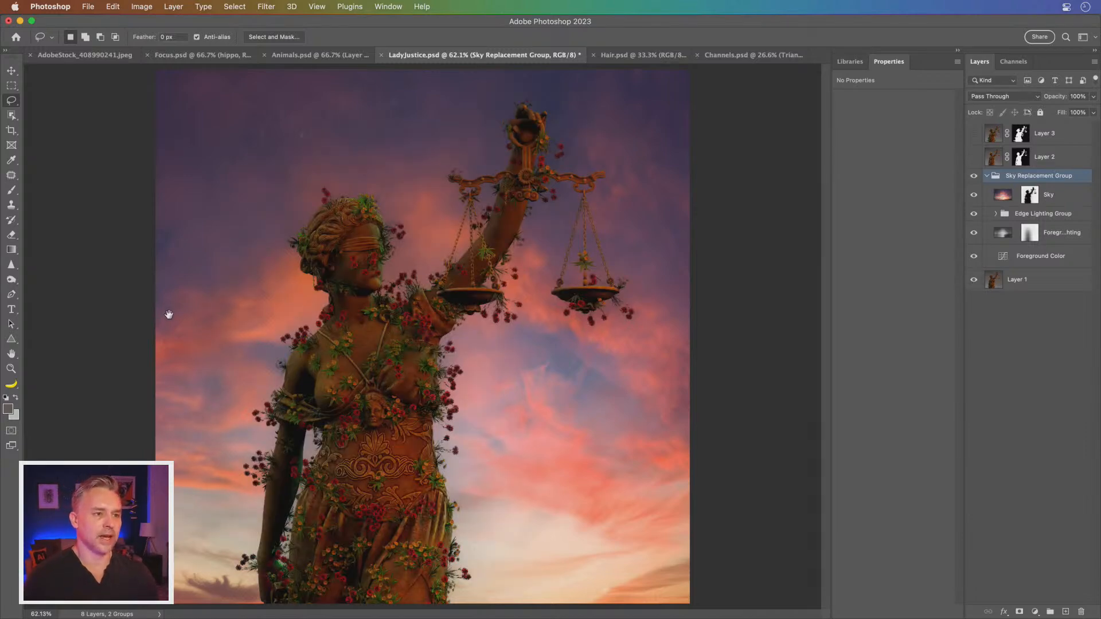
Step: Brighten the statue on Layer 1 with Levels by setting the white input level to 145
key("super+plus")
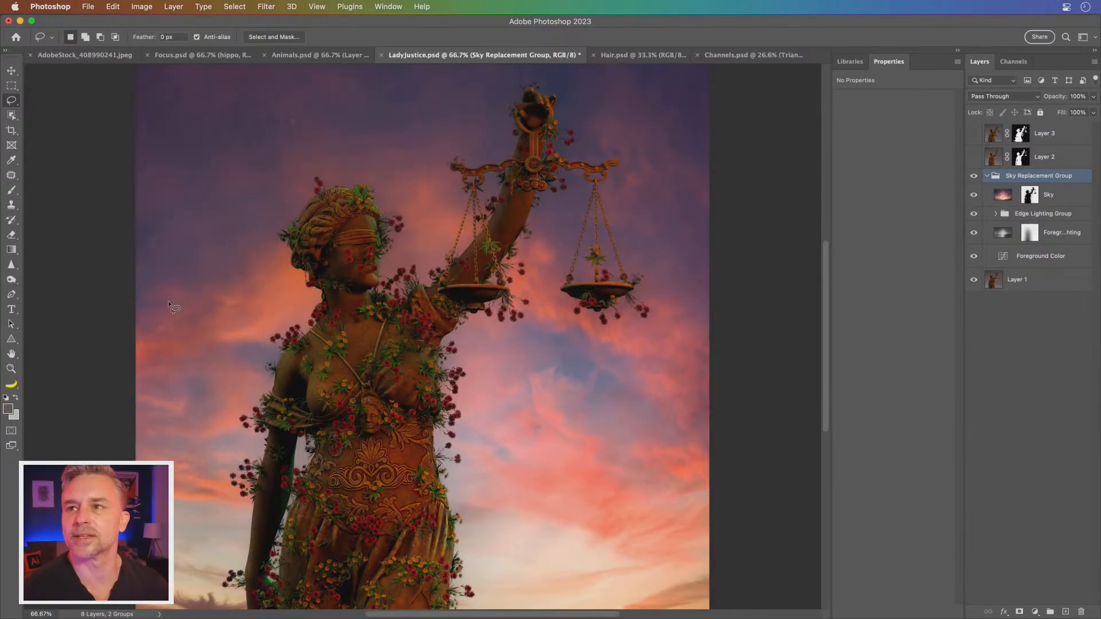
key("super+plus")
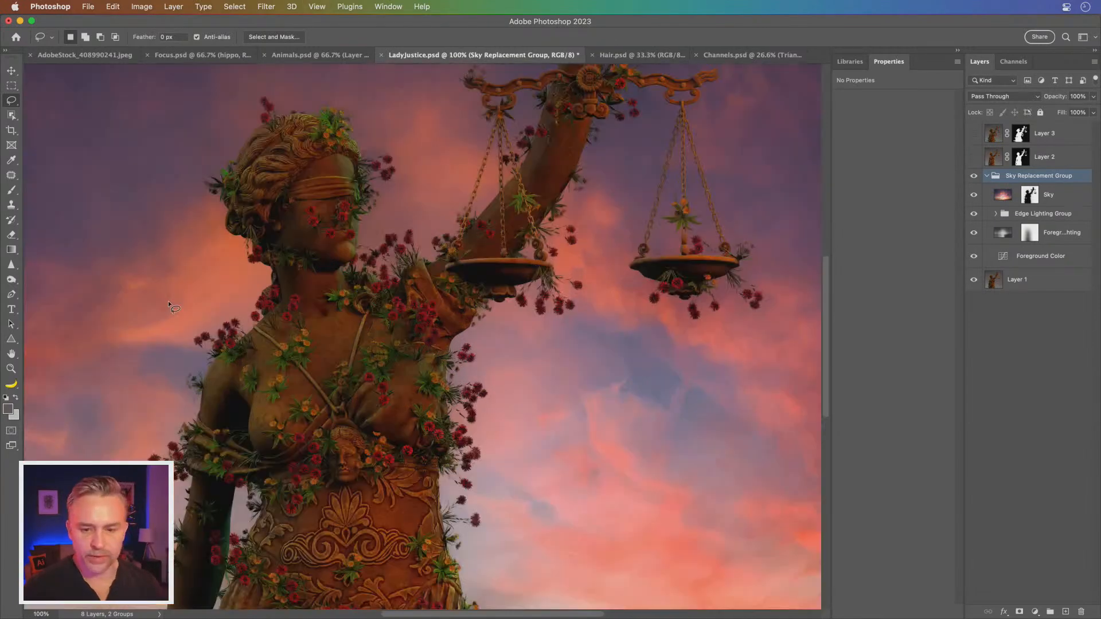
left_click_drag(346, 221, 394, 273)
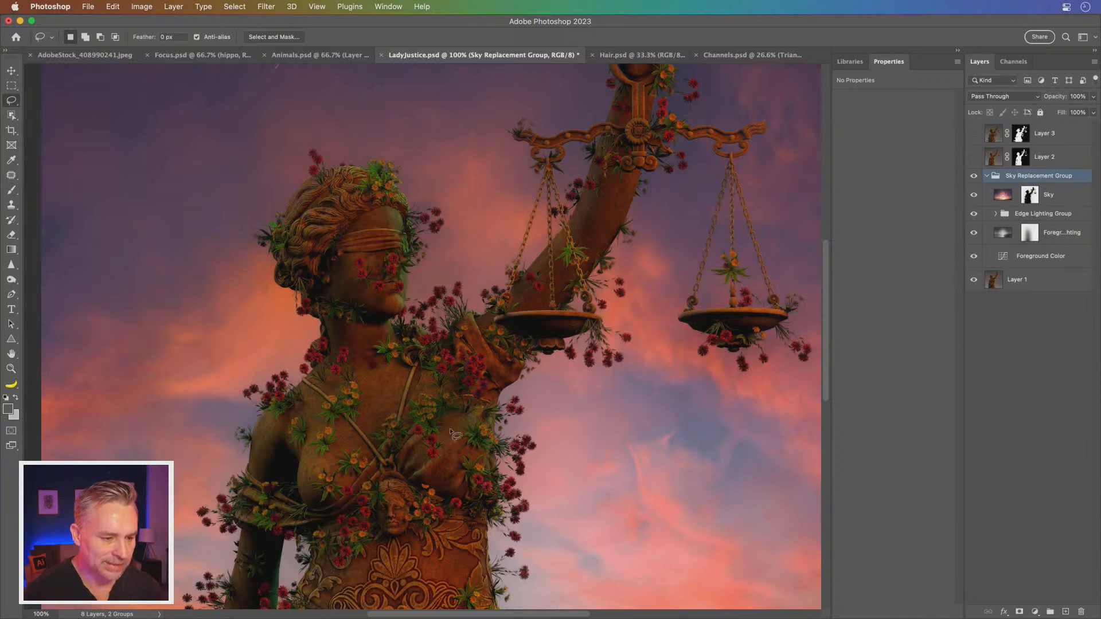
left_click(1026, 284)
key("super+l")
left_click_drag(778, 331, 720, 330)
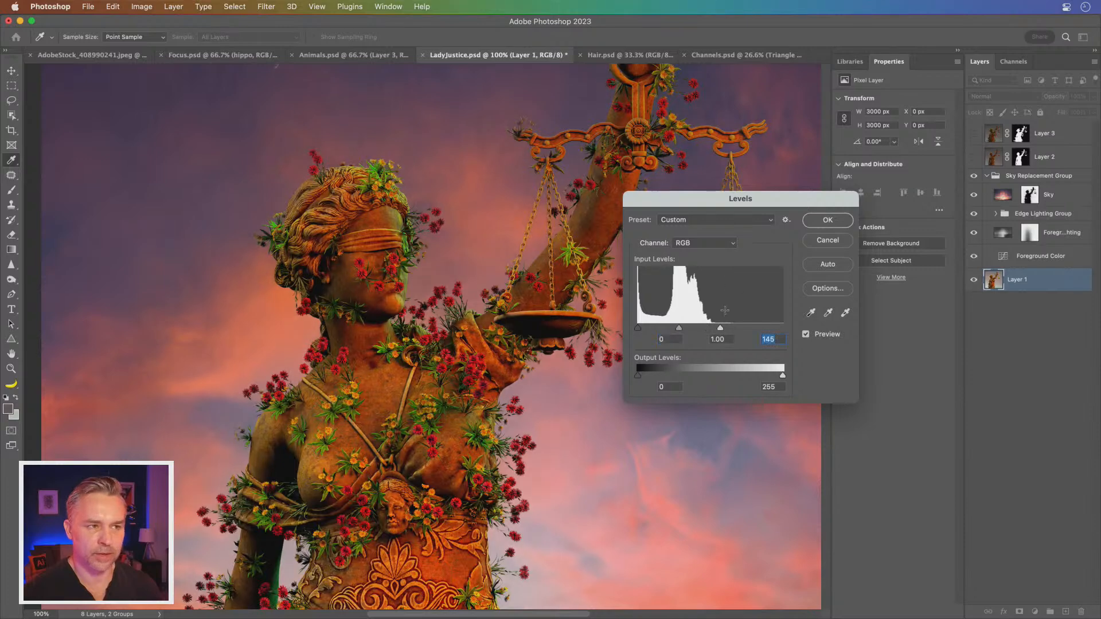
left_click(828, 220)
key("l")
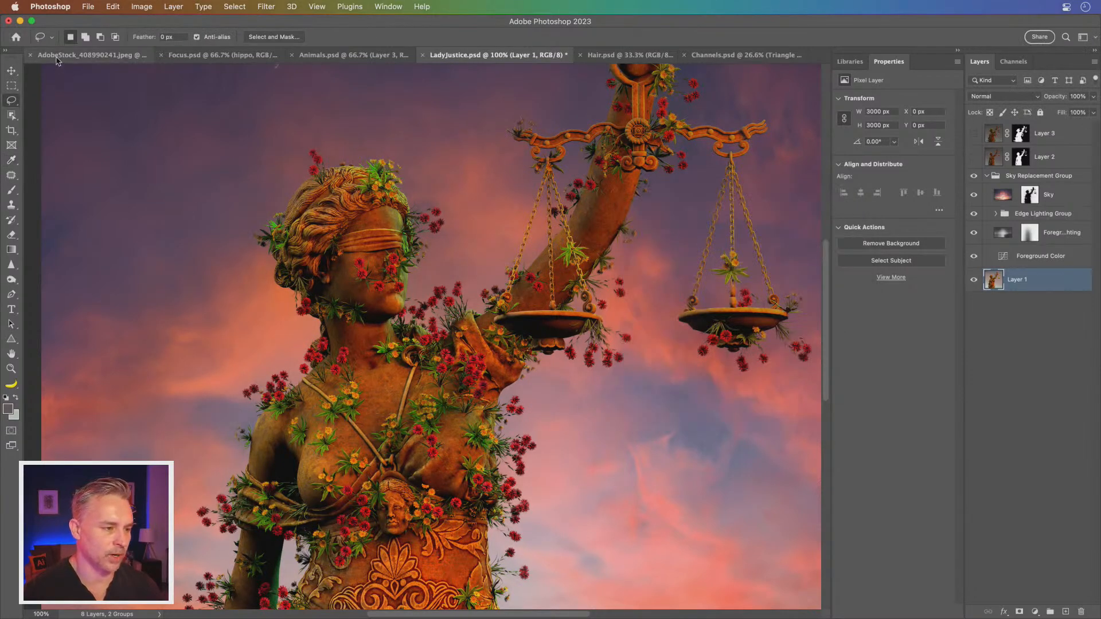
Step: Look over the lion title document AdobeStock_408990241.jpg, then switch to Focus.psd
left_click(122, 56)
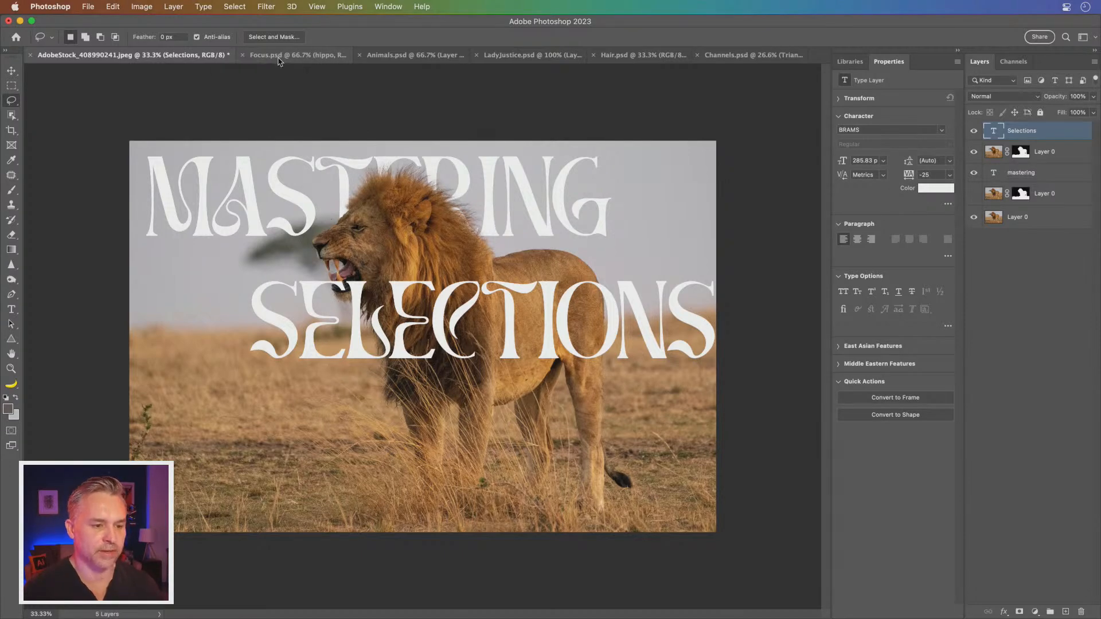
left_click(235, 7)
mouse_move(267, 5)
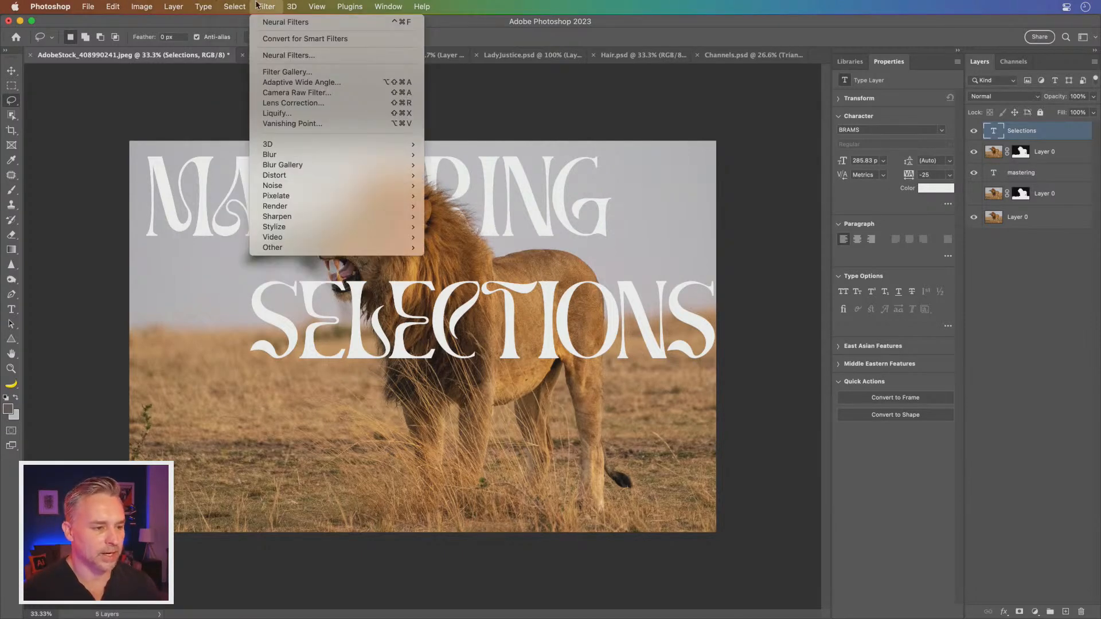
left_click(140, 139)
left_click(241, 55)
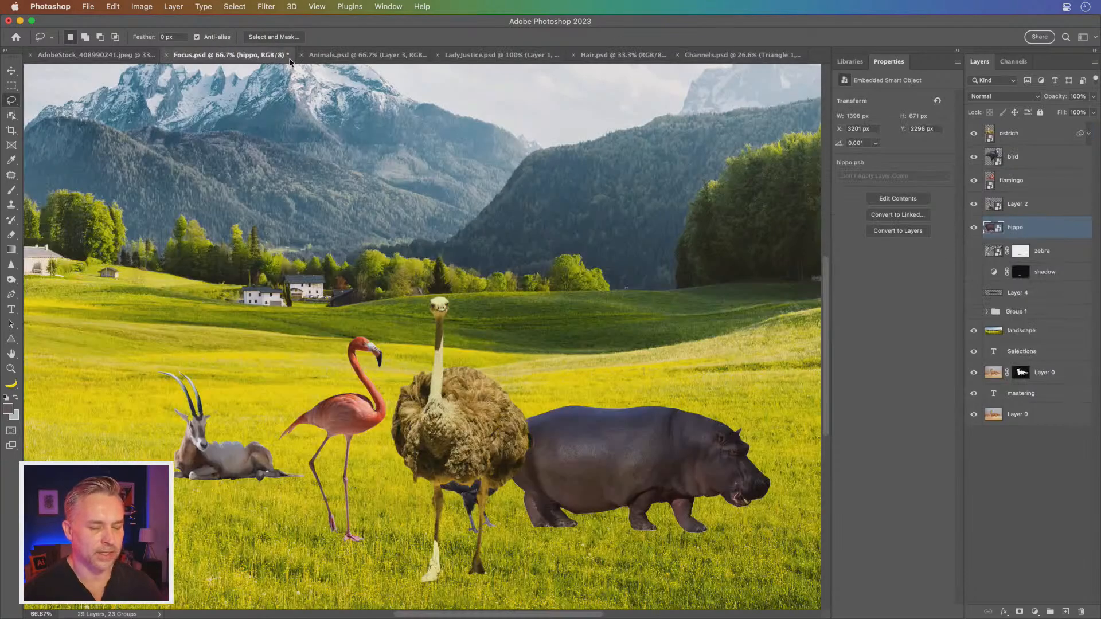